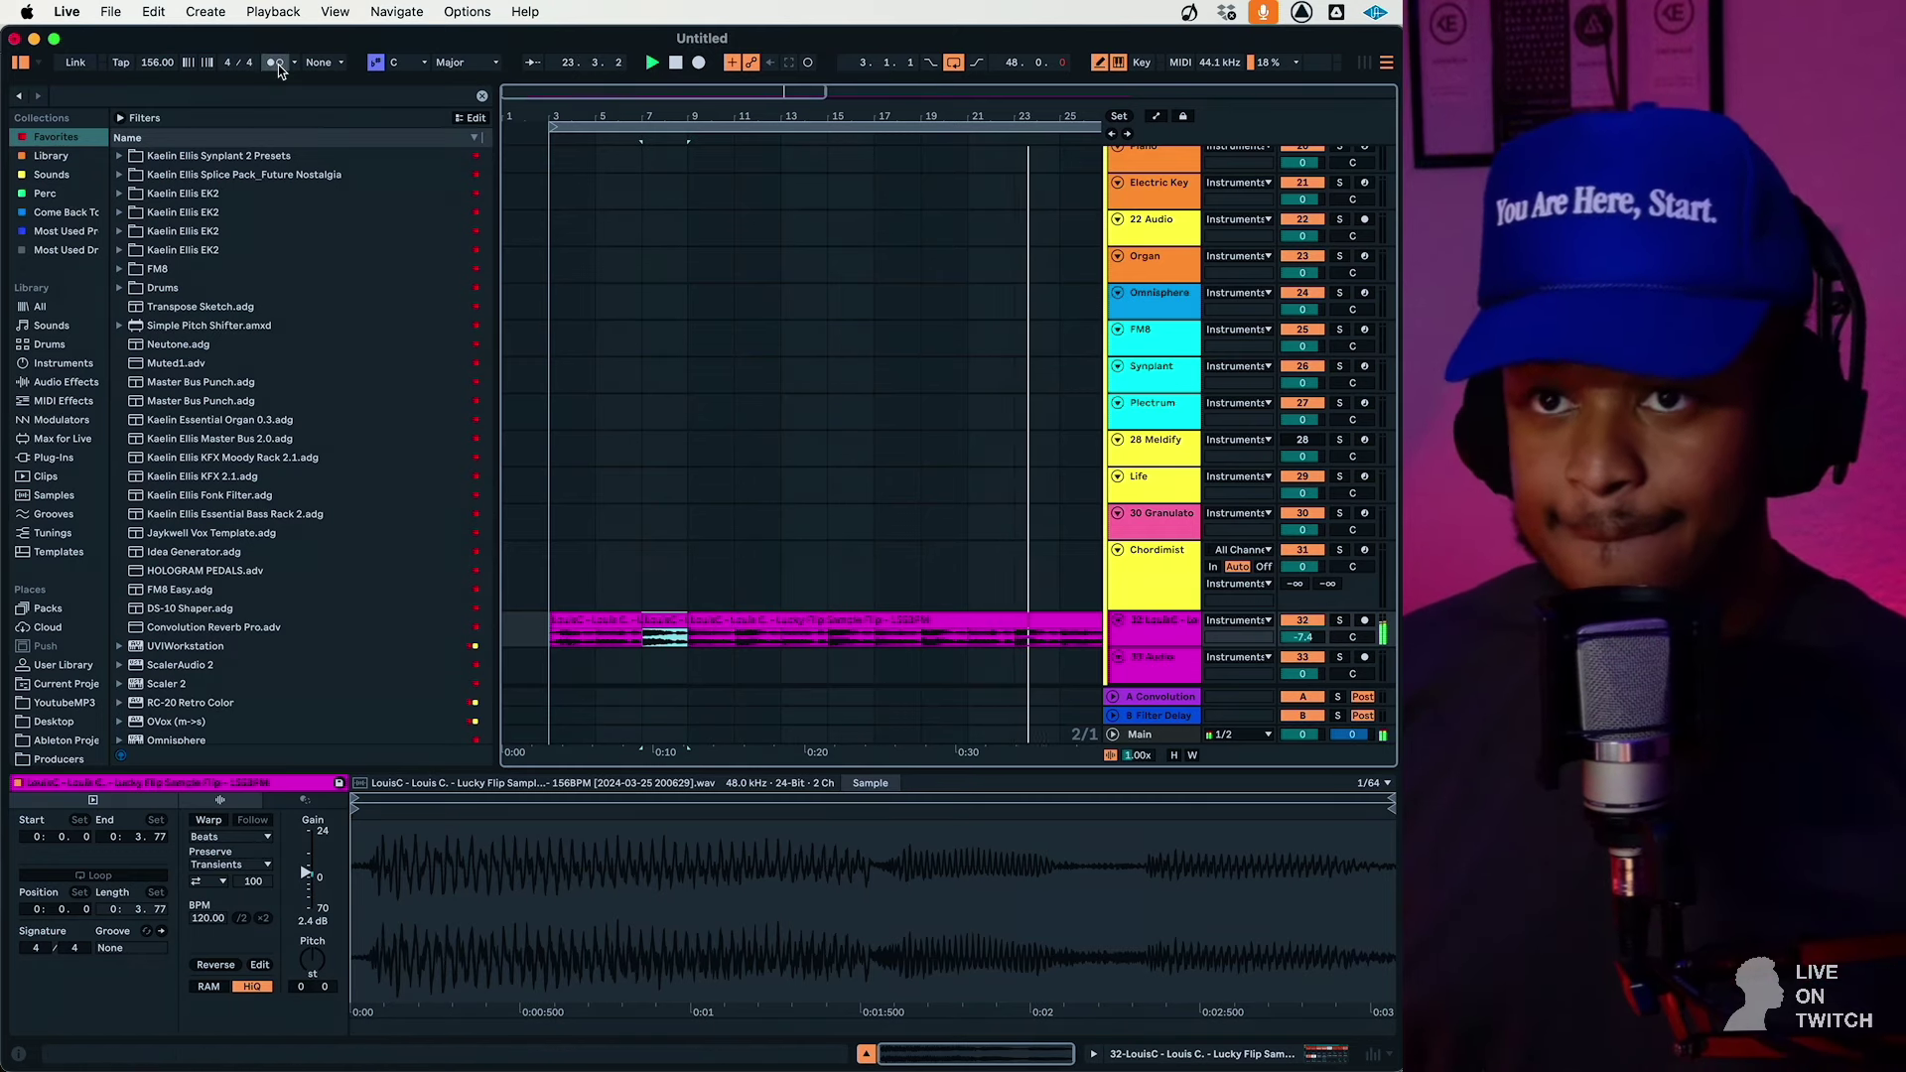
Play the Lucky Flip sample track back from its start at bar 3
{"action": "left_click", "coordinate": [860, 596]}
{"action": "left_click", "coordinate": [779, 625]}
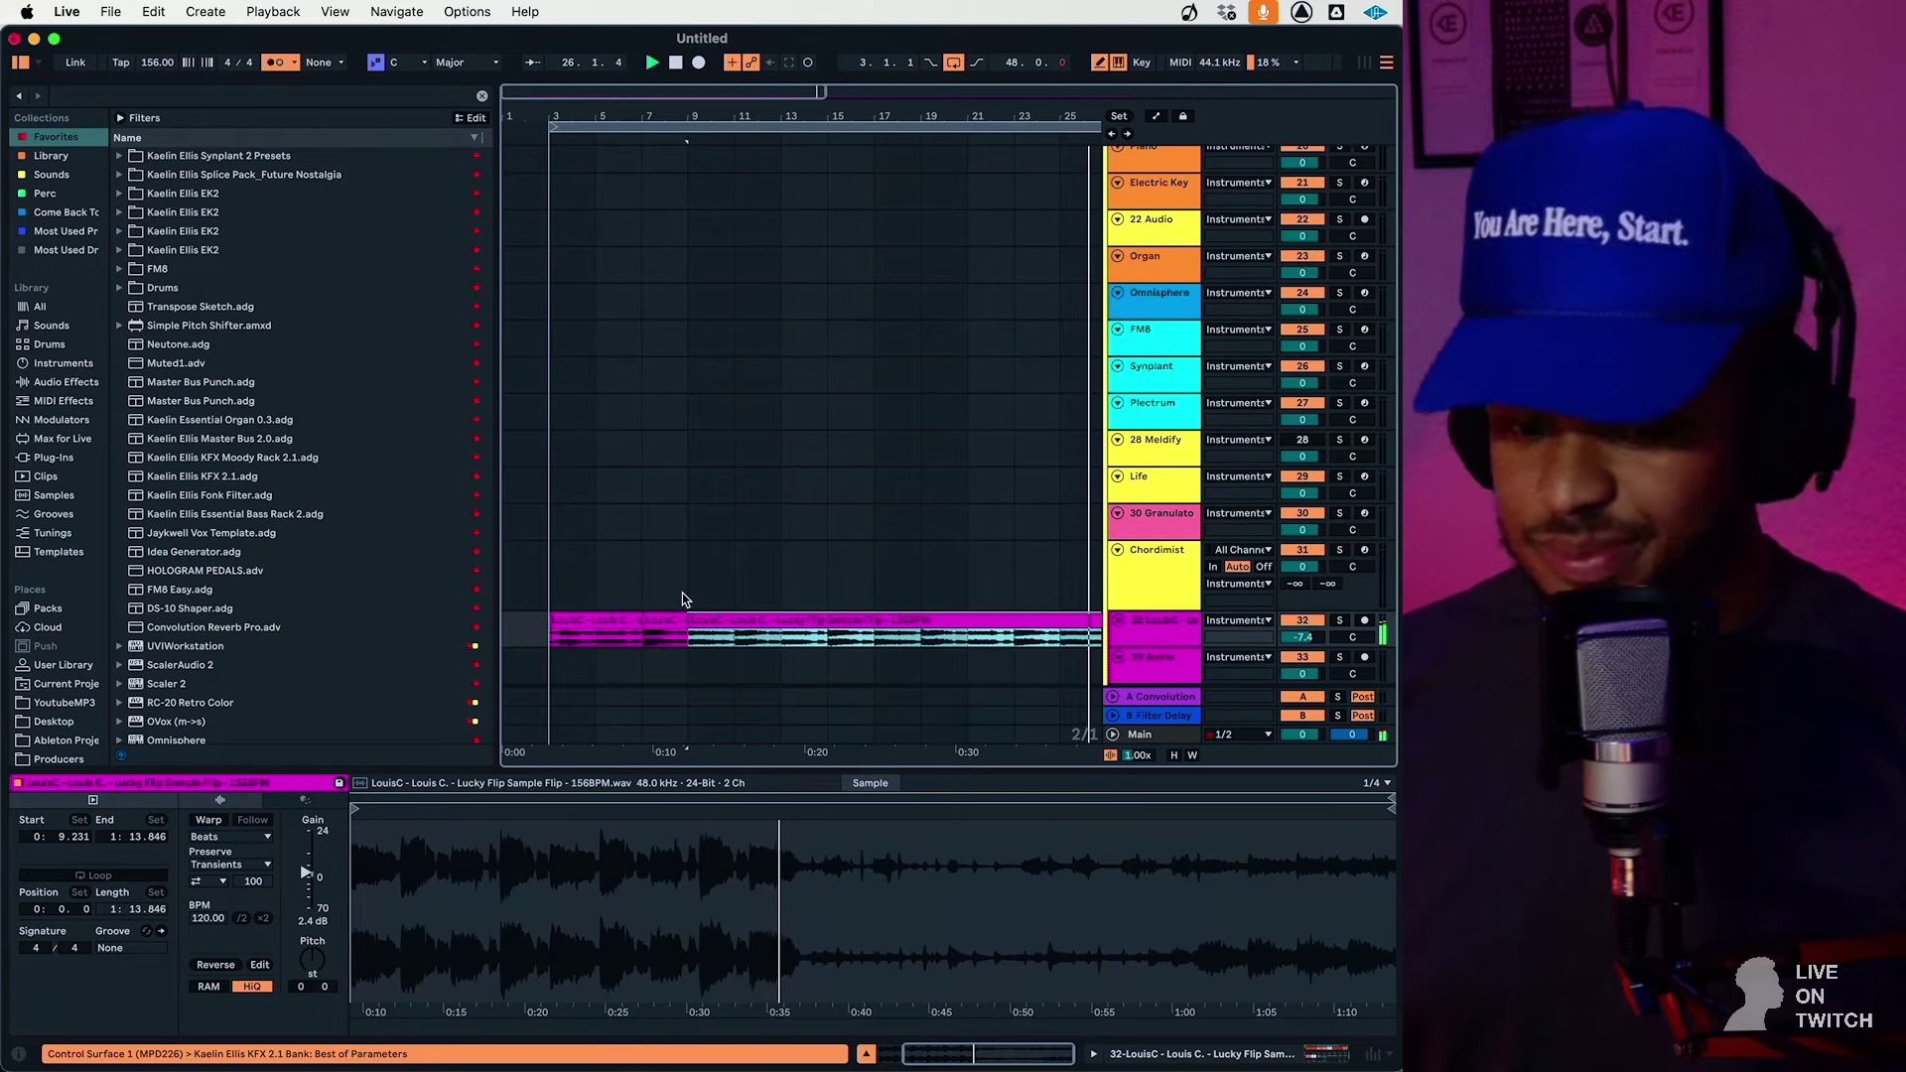
{"action": "left_click", "coordinate": [641, 631]}
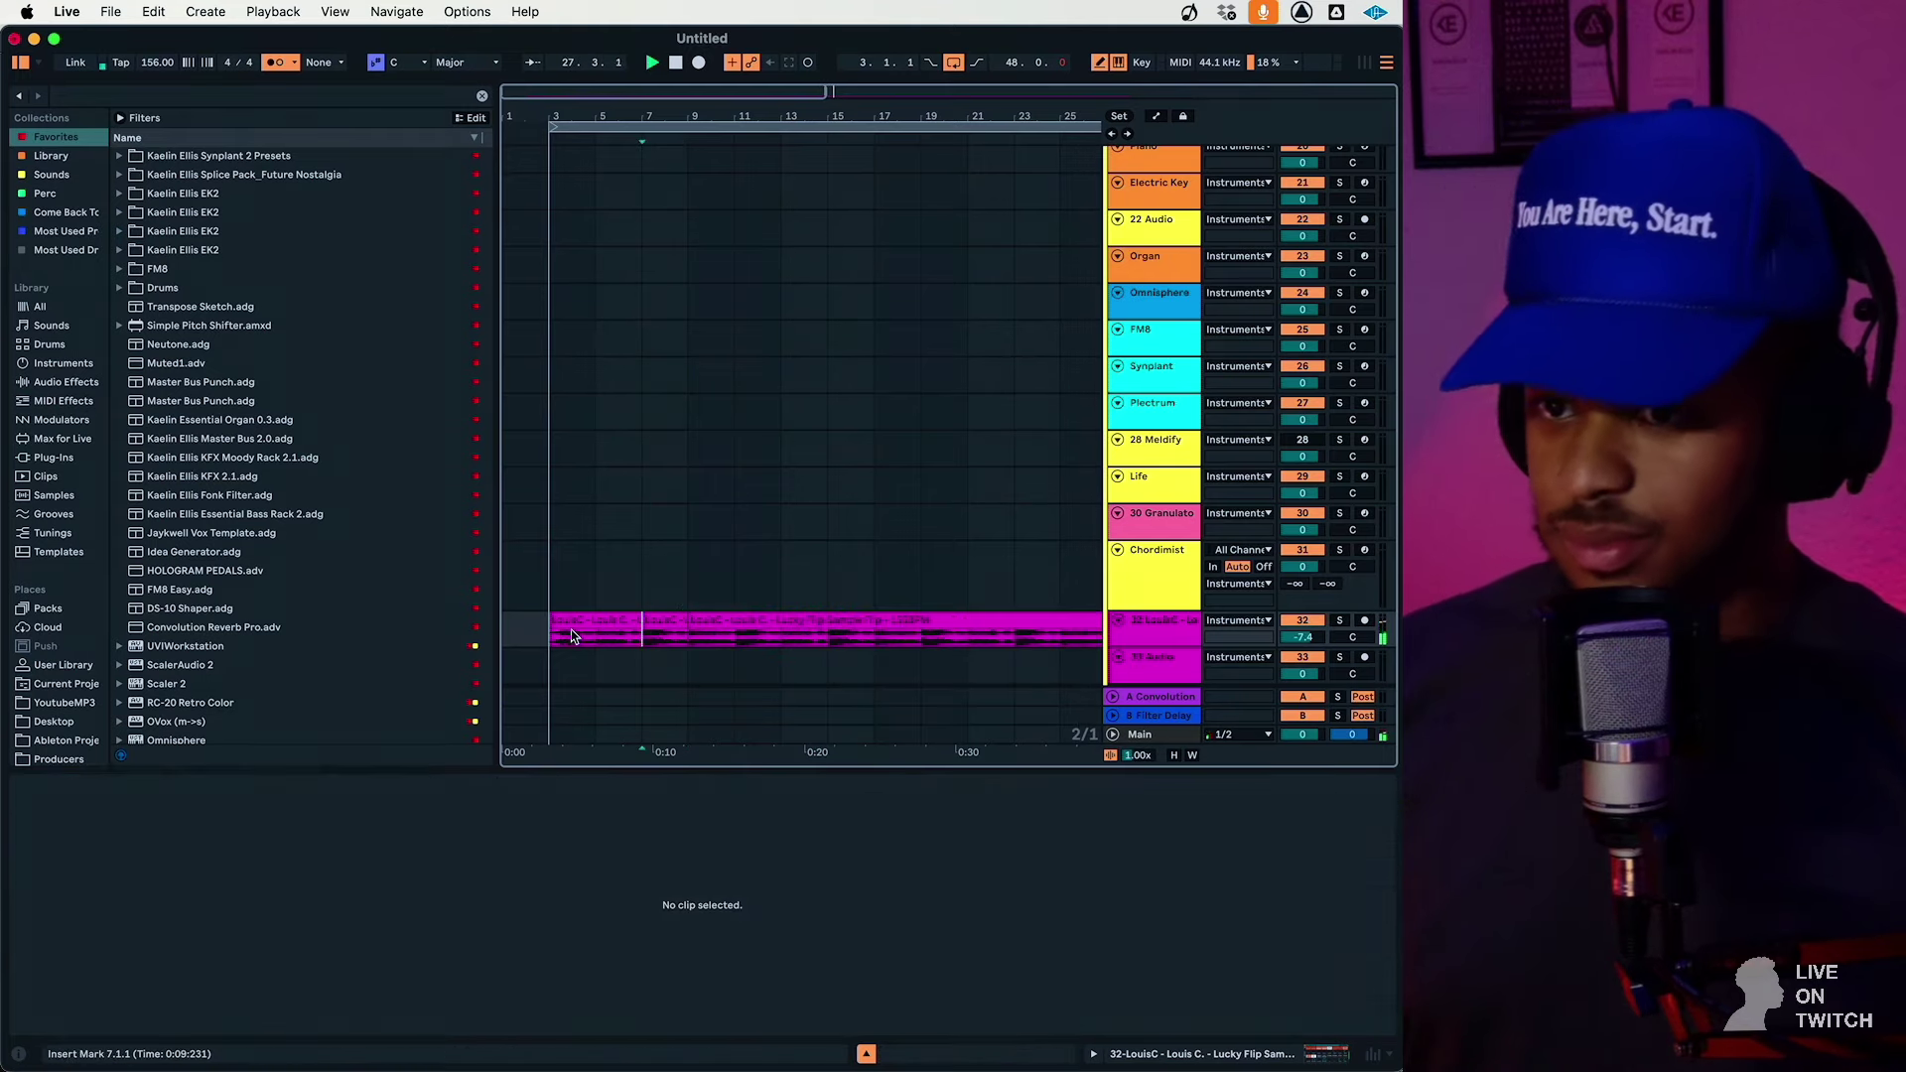
{"action": "left_click", "coordinate": [570, 636]}
{"action": "key", "text": "space"}
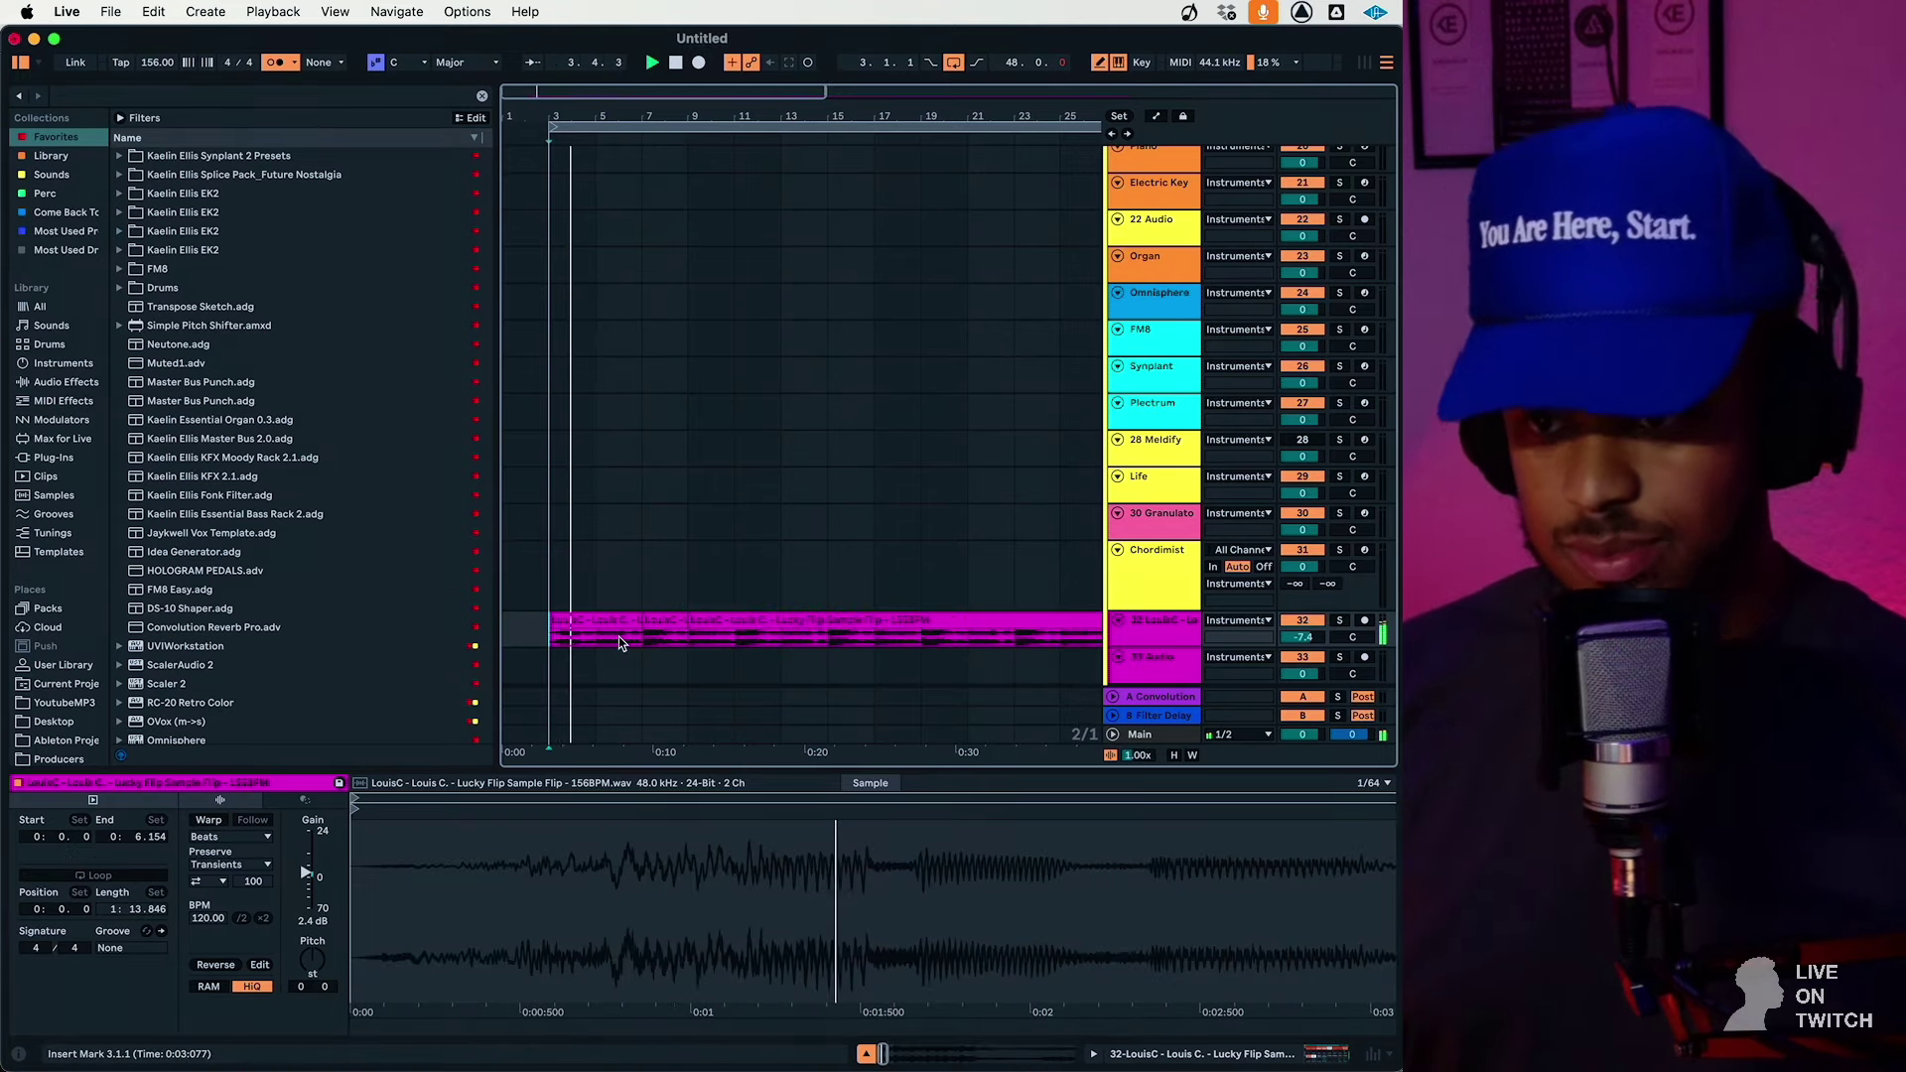
Loop the first eight bars of the sample track, from bar 3 to bar 11
{"action": "left_click_drag", "start_coordinate": [549, 636], "coordinate": [734, 635]}
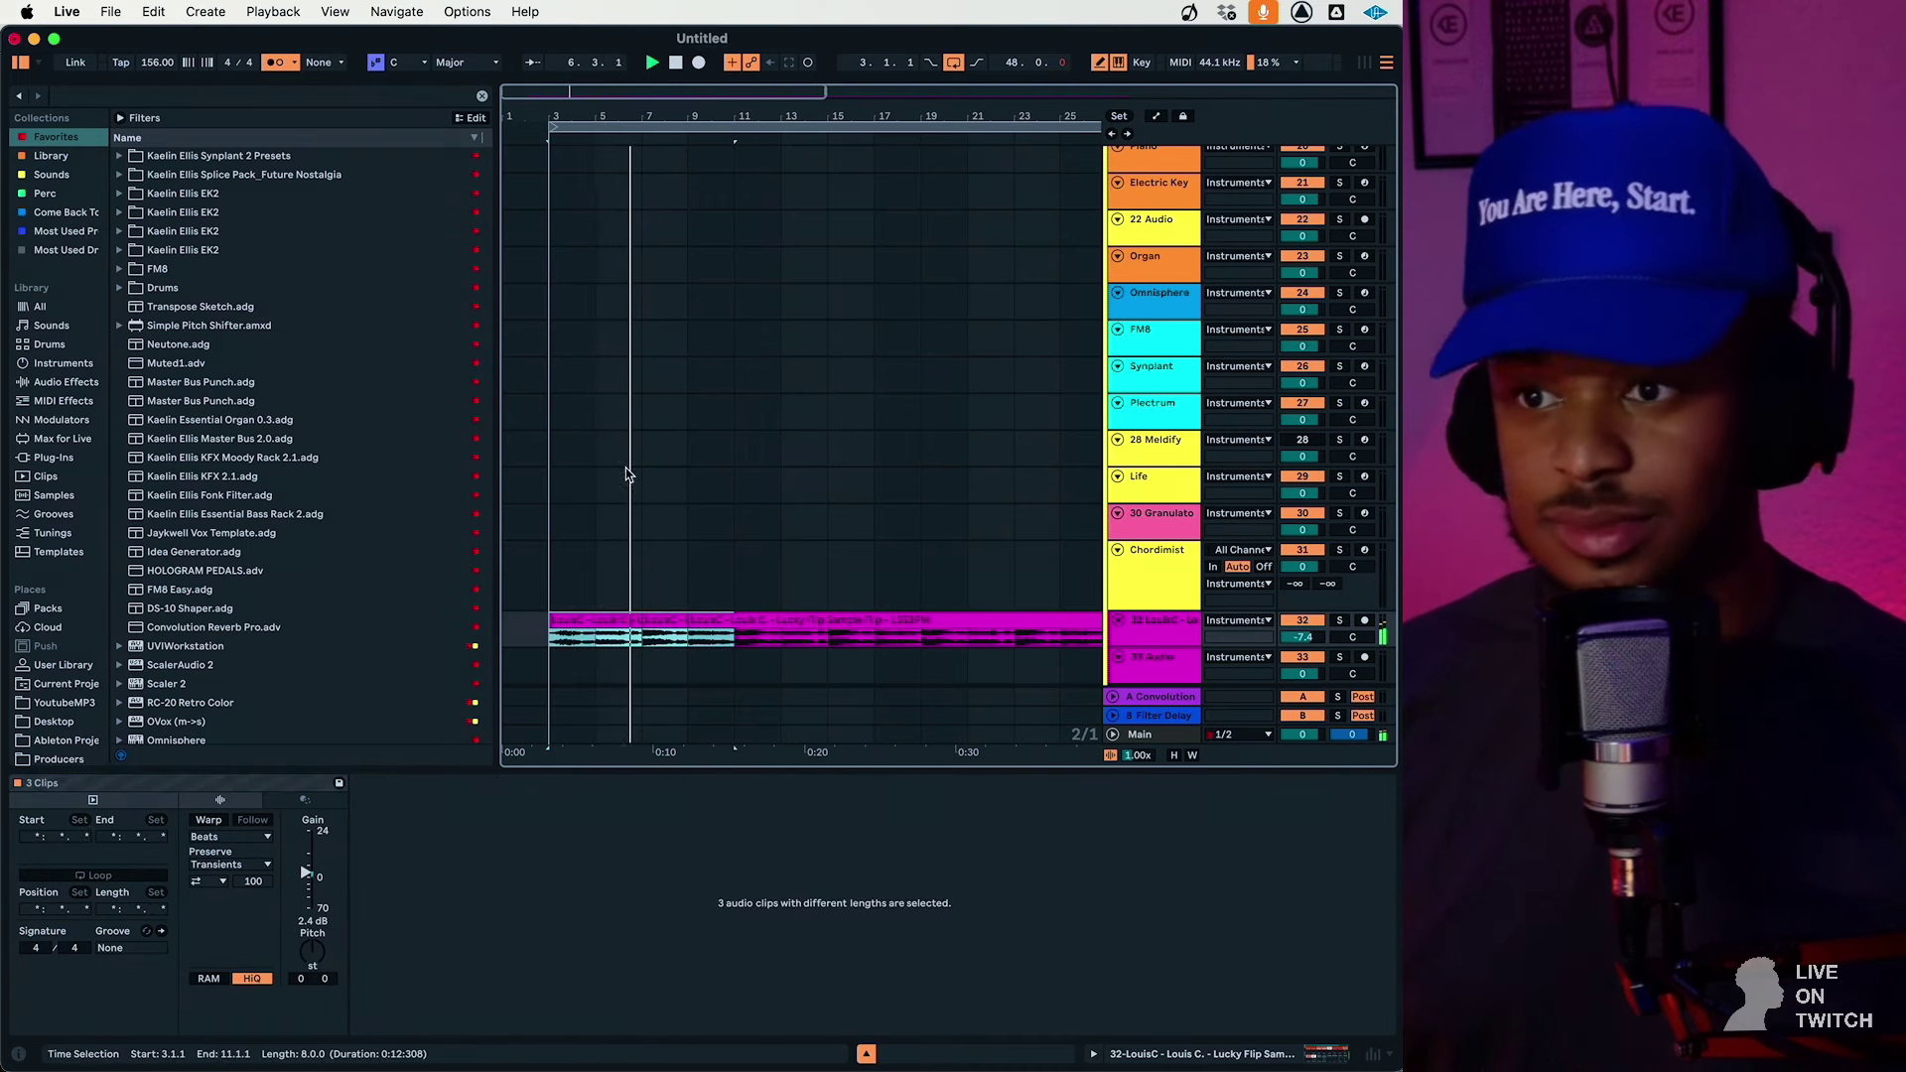
{"action": "right_click", "coordinate": [711, 636]}
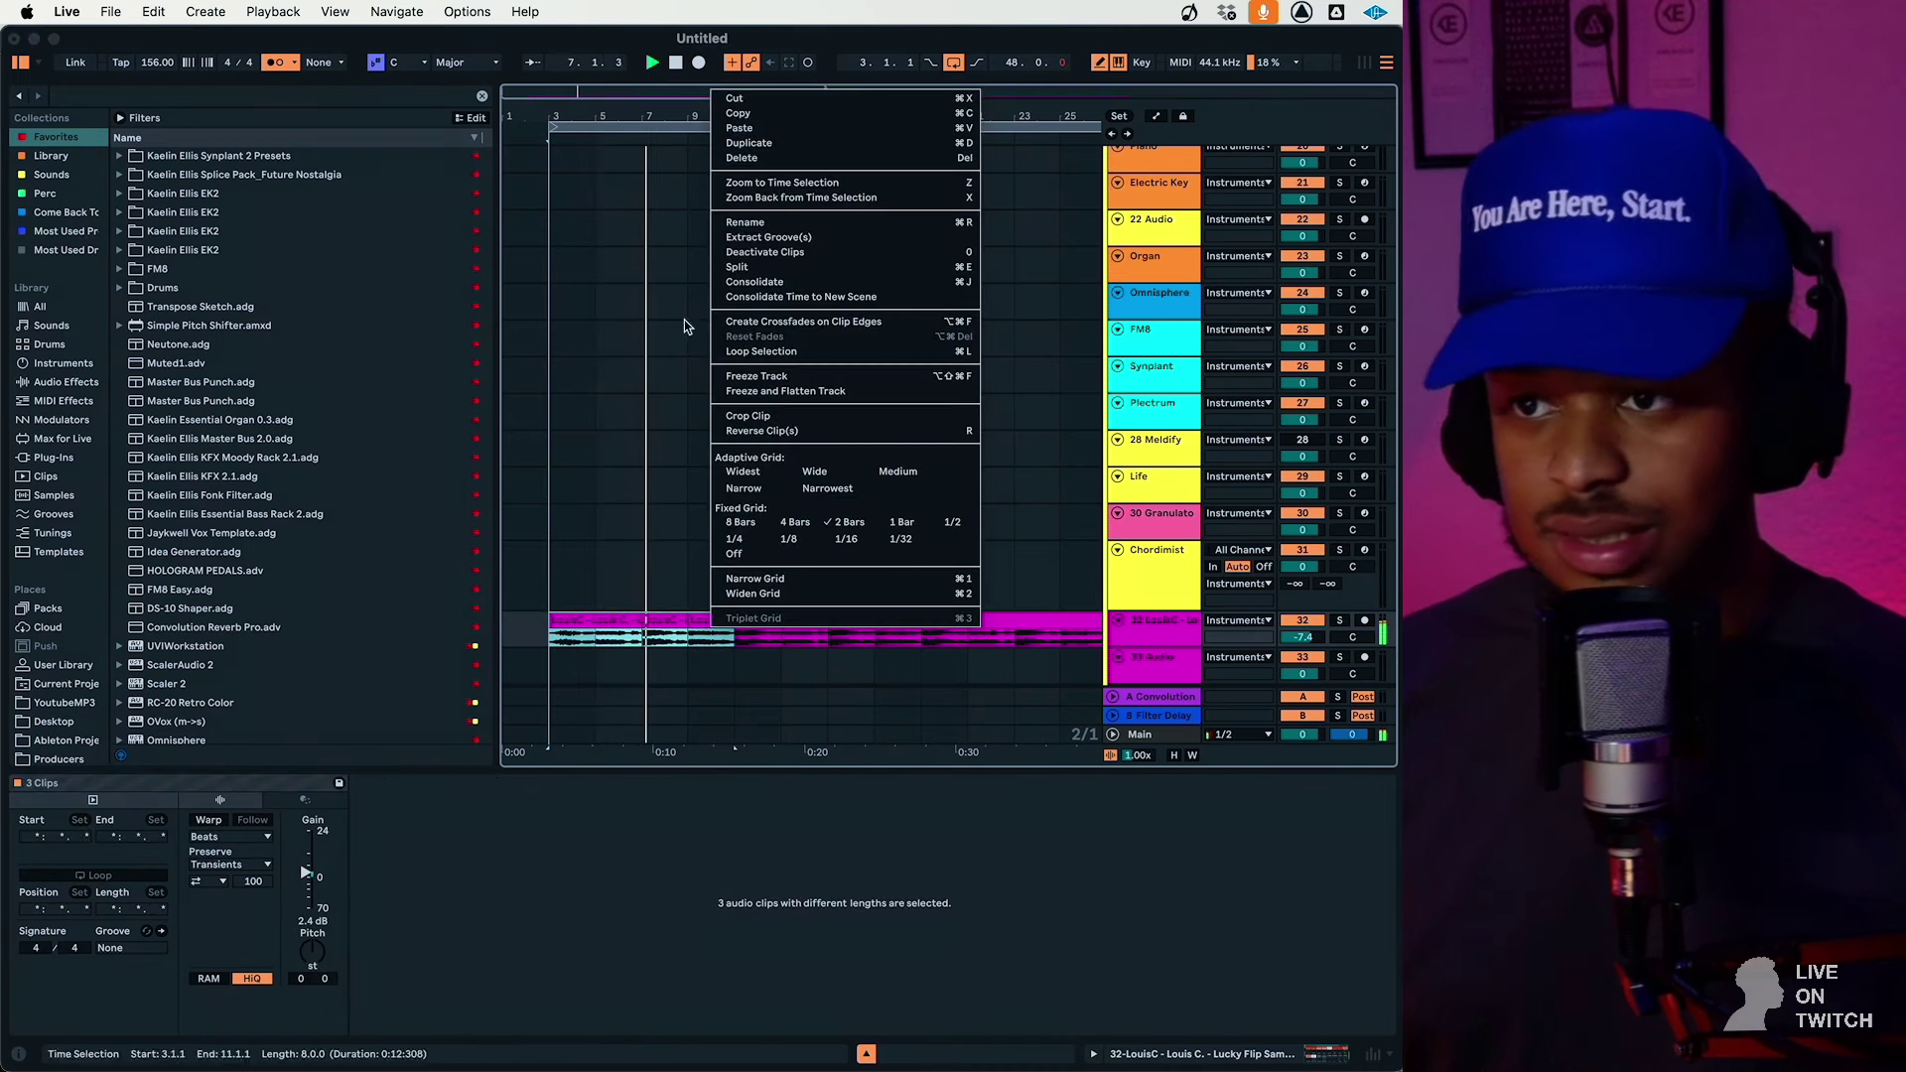
{"action": "left_click", "coordinate": [778, 349]}
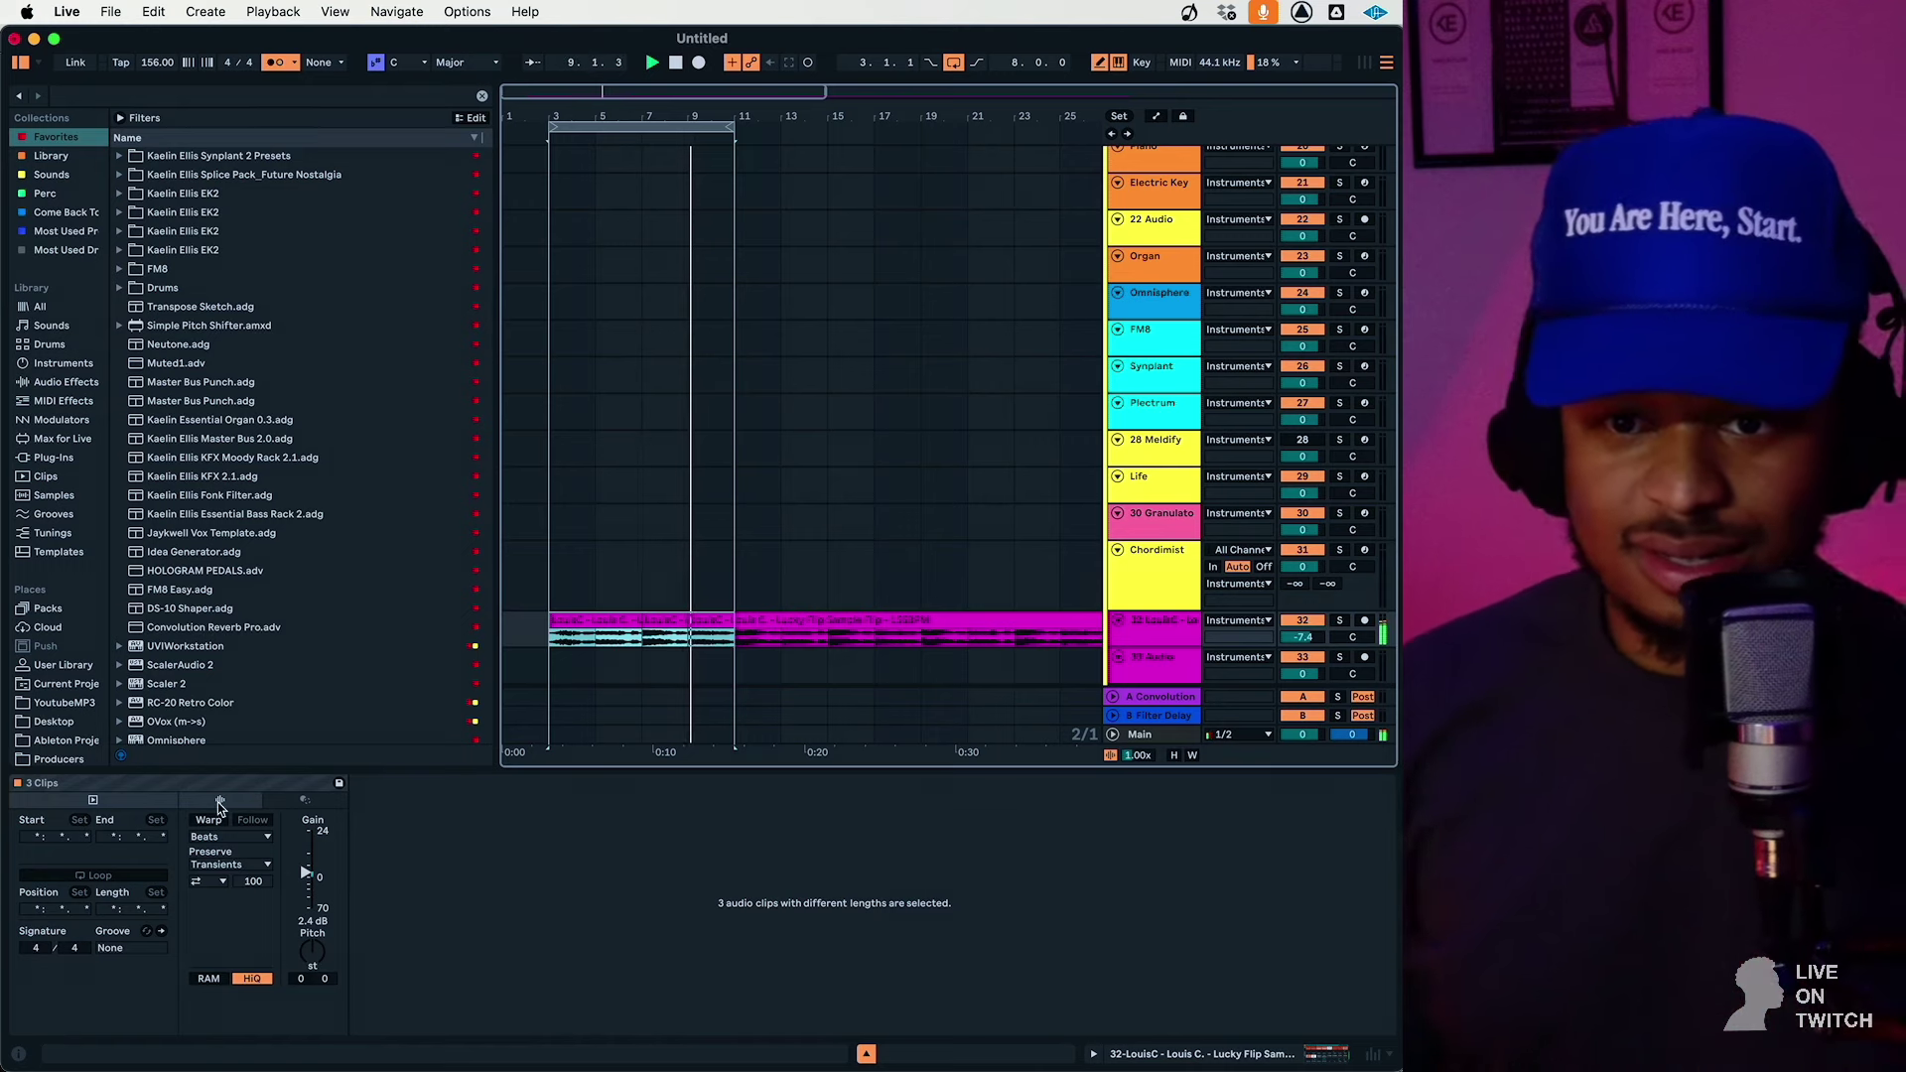
{"action": "key", "text": "z"}
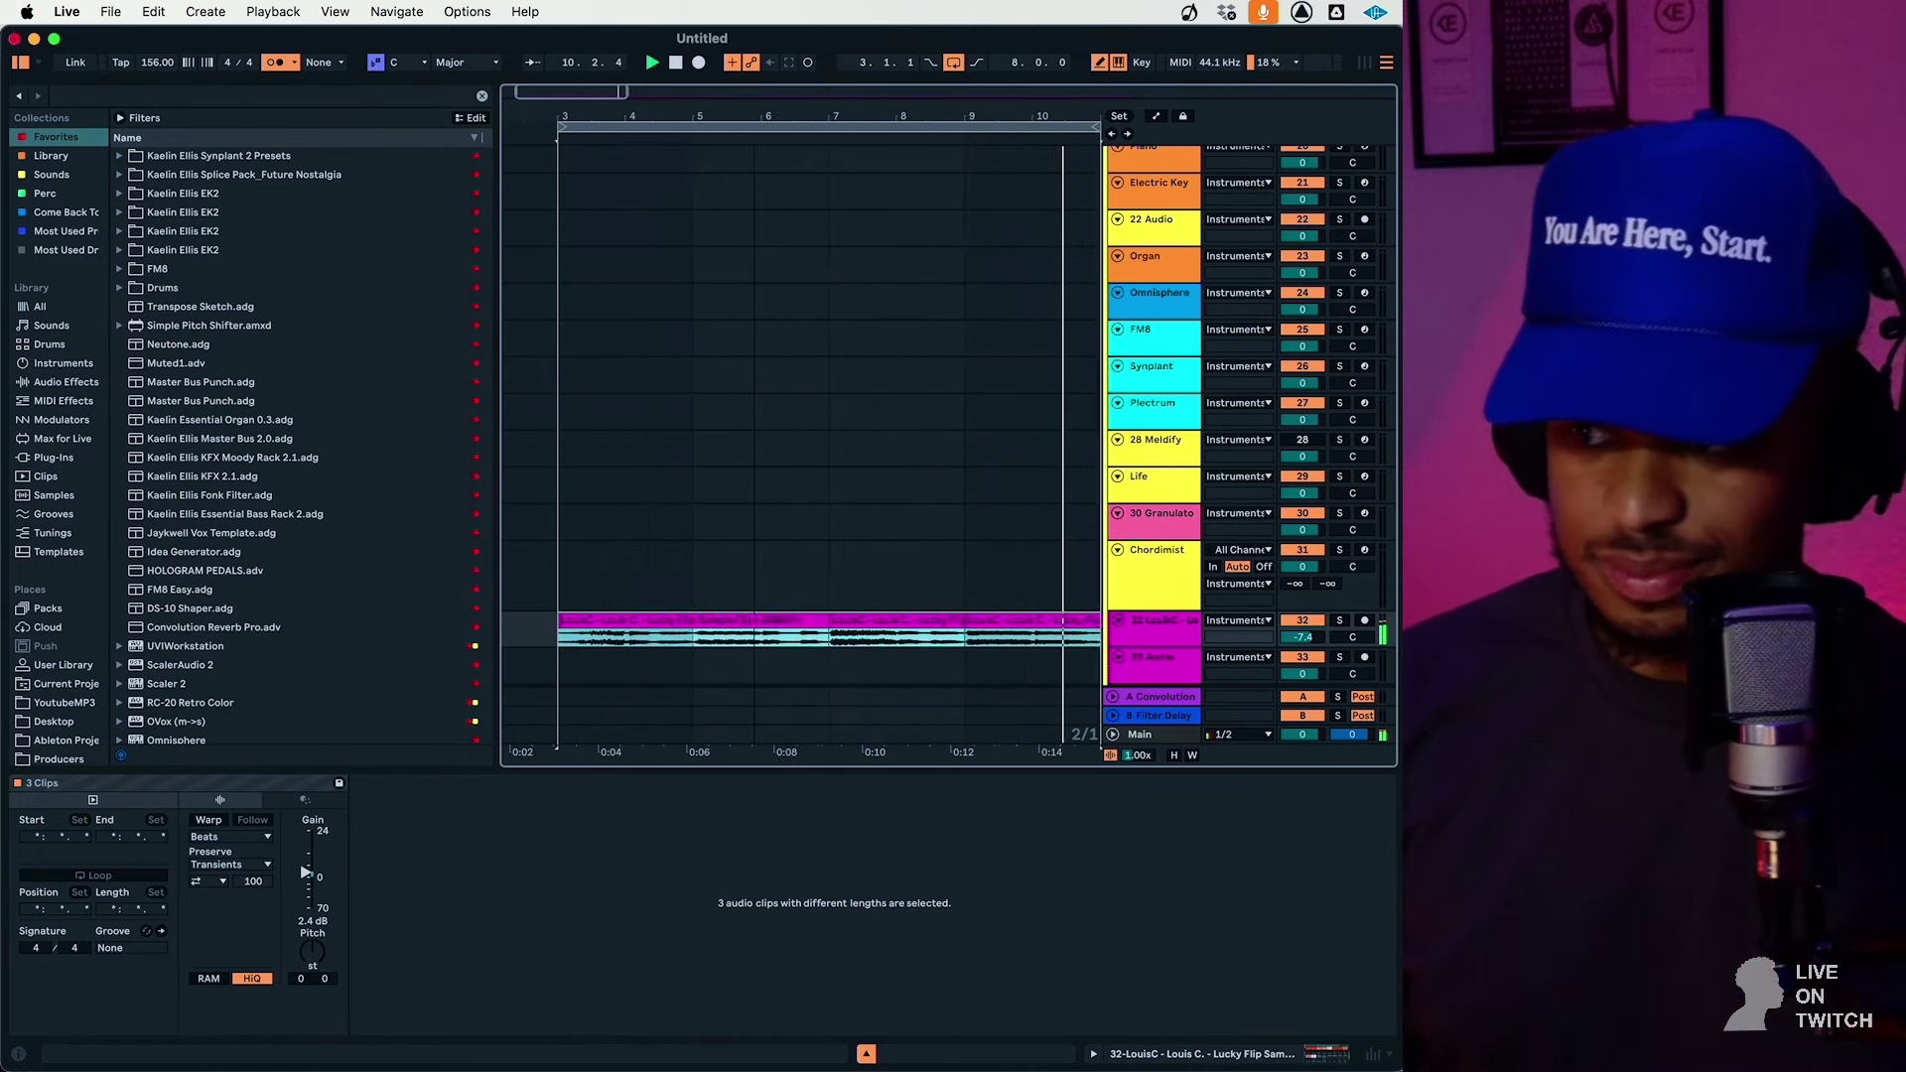
Open the Vol.9.5 NuGrooves pack in the Sounds place of the browser
{"action": "scroll", "coordinate": [50, 616], "scroll_direction": "down", "scroll_amount": 3}
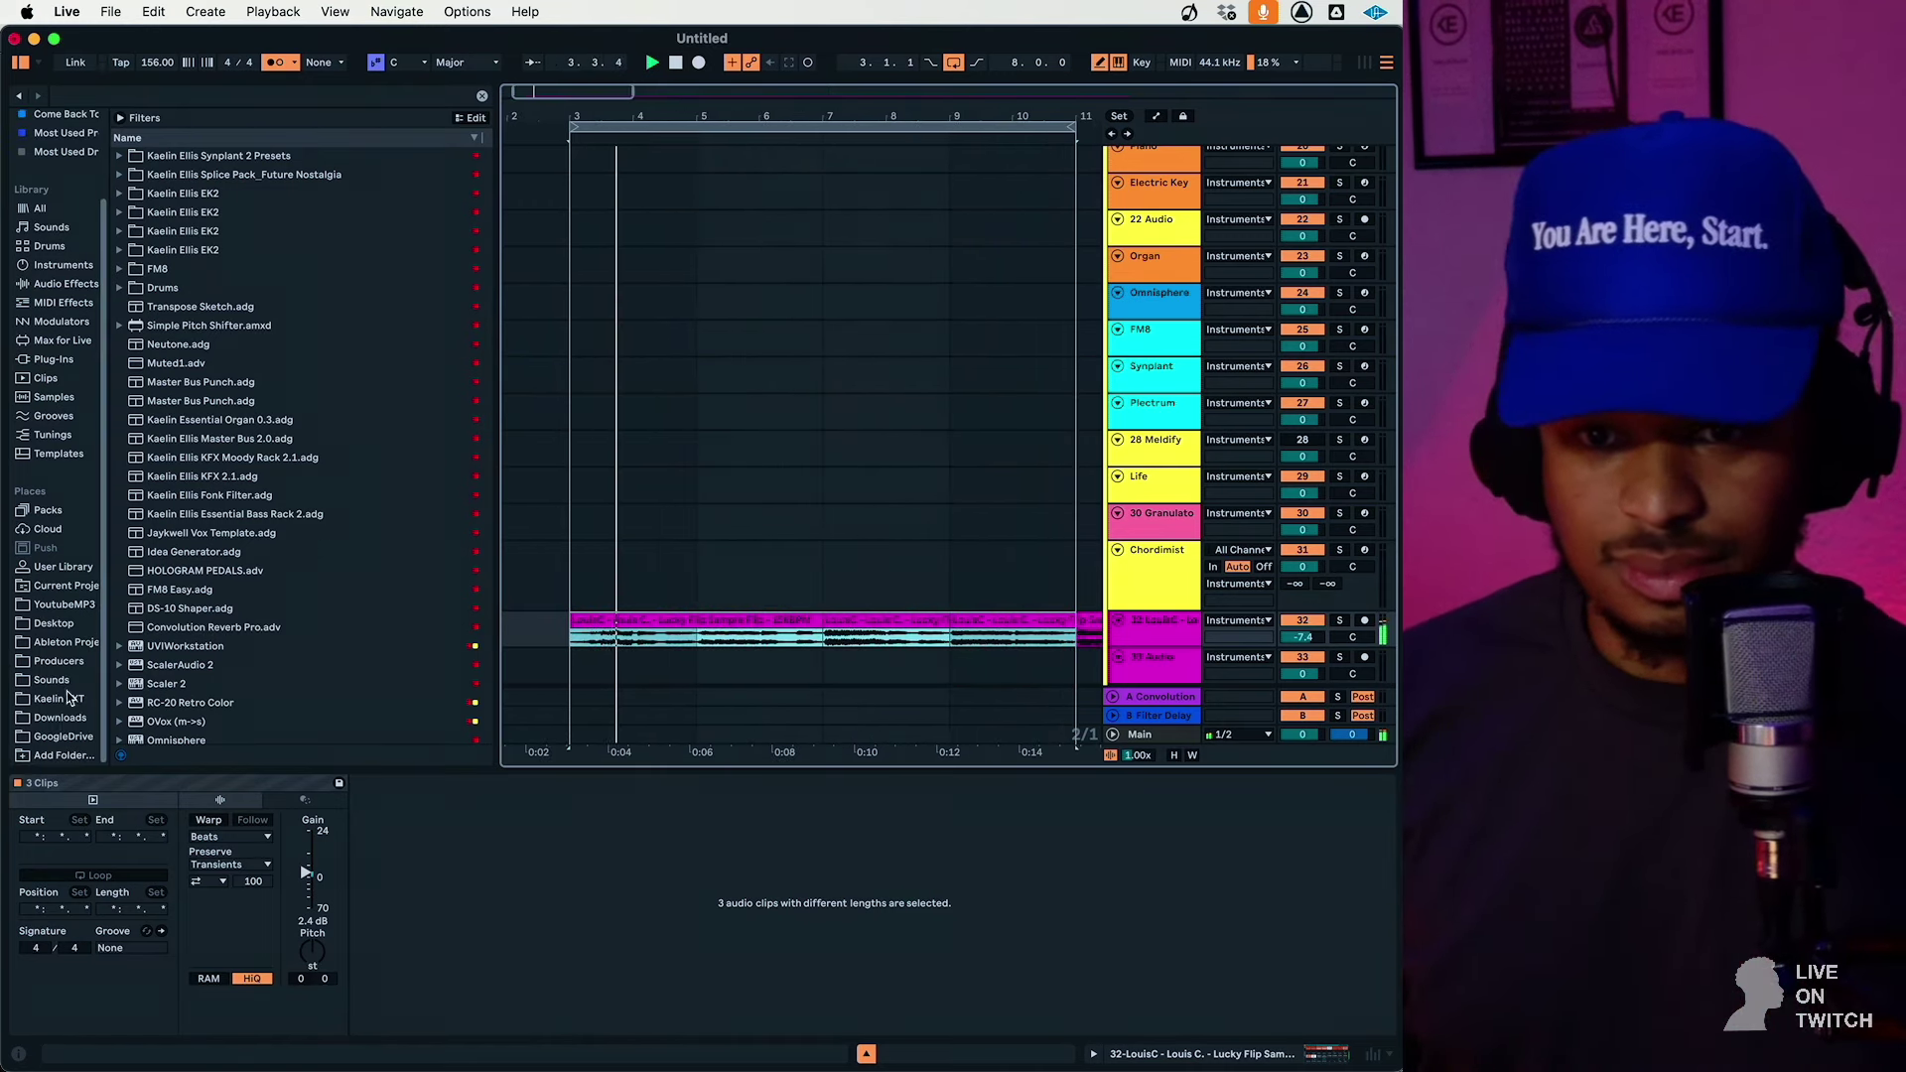
{"action": "left_click", "coordinate": [69, 681]}
{"action": "left_click", "coordinate": [741, 647]}
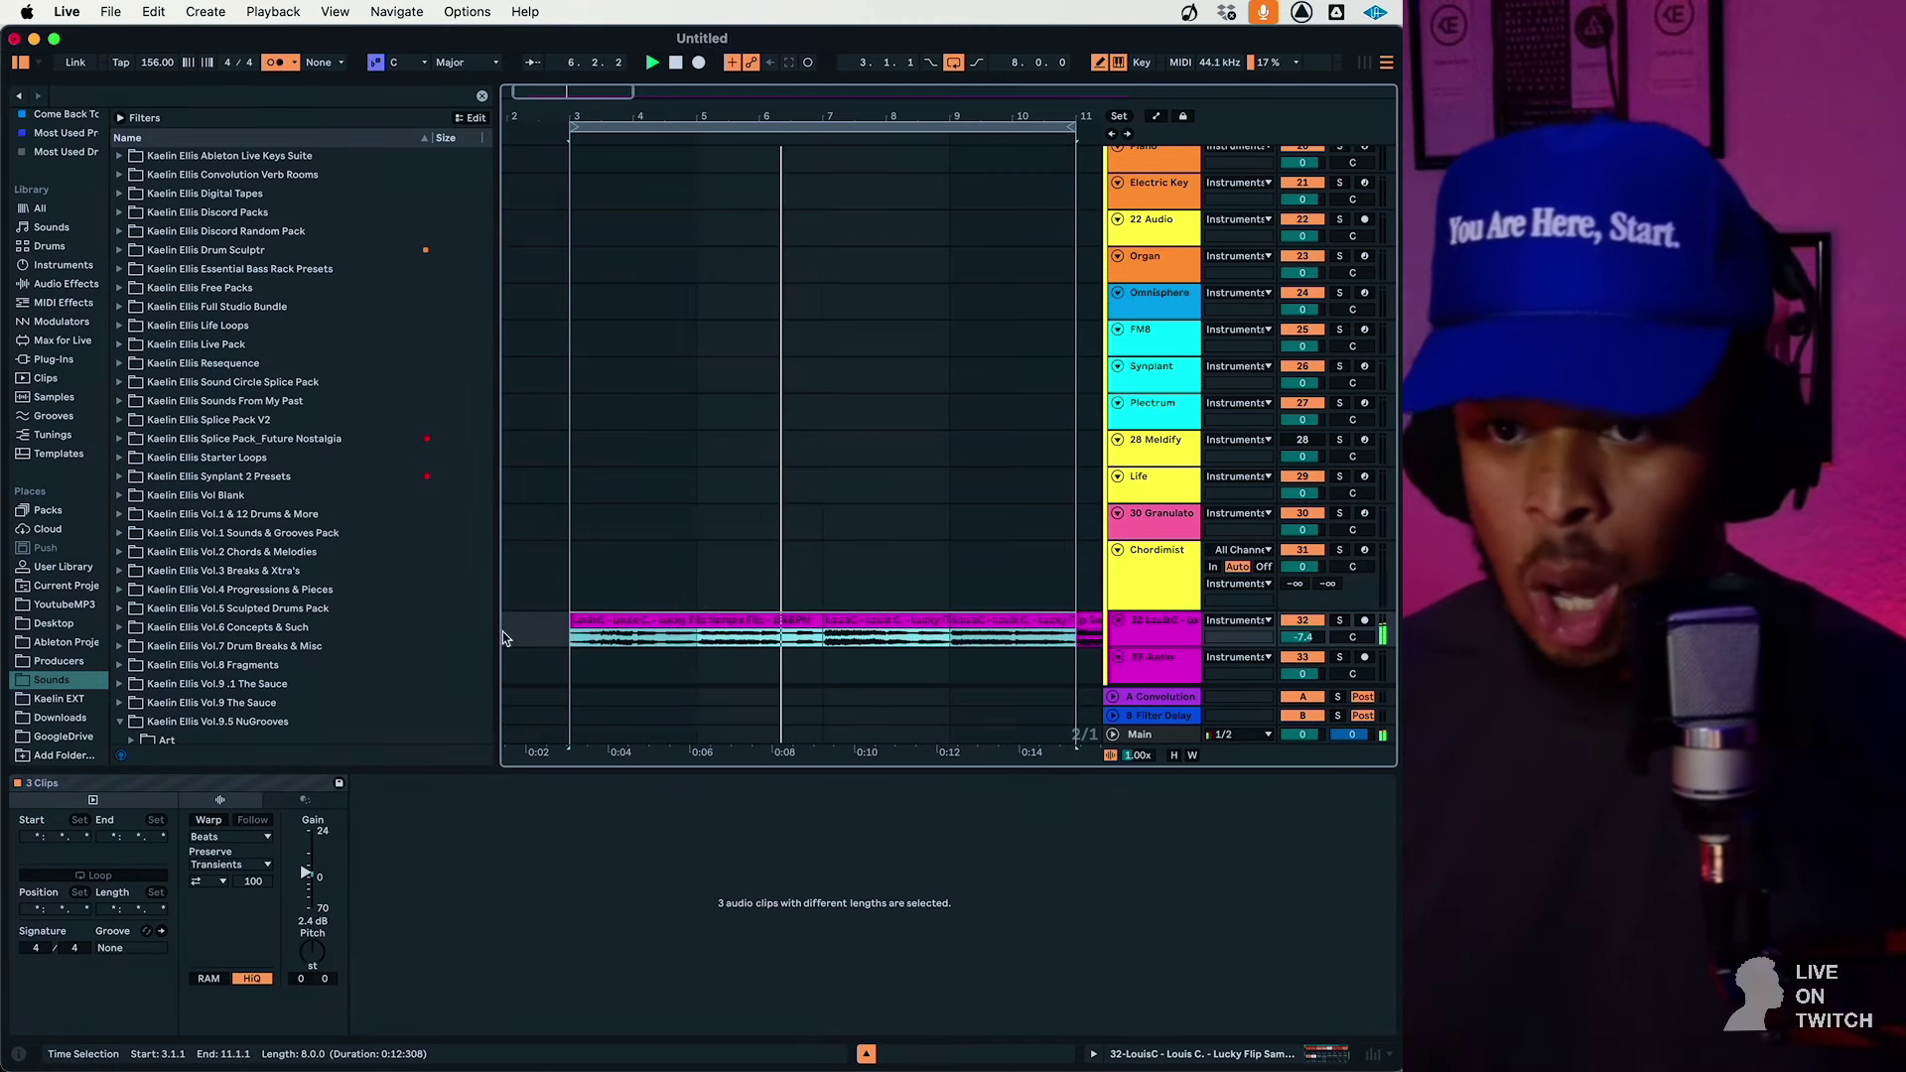
{"action": "left_click", "coordinate": [263, 610]}
{"action": "left_click", "coordinate": [264, 627]}
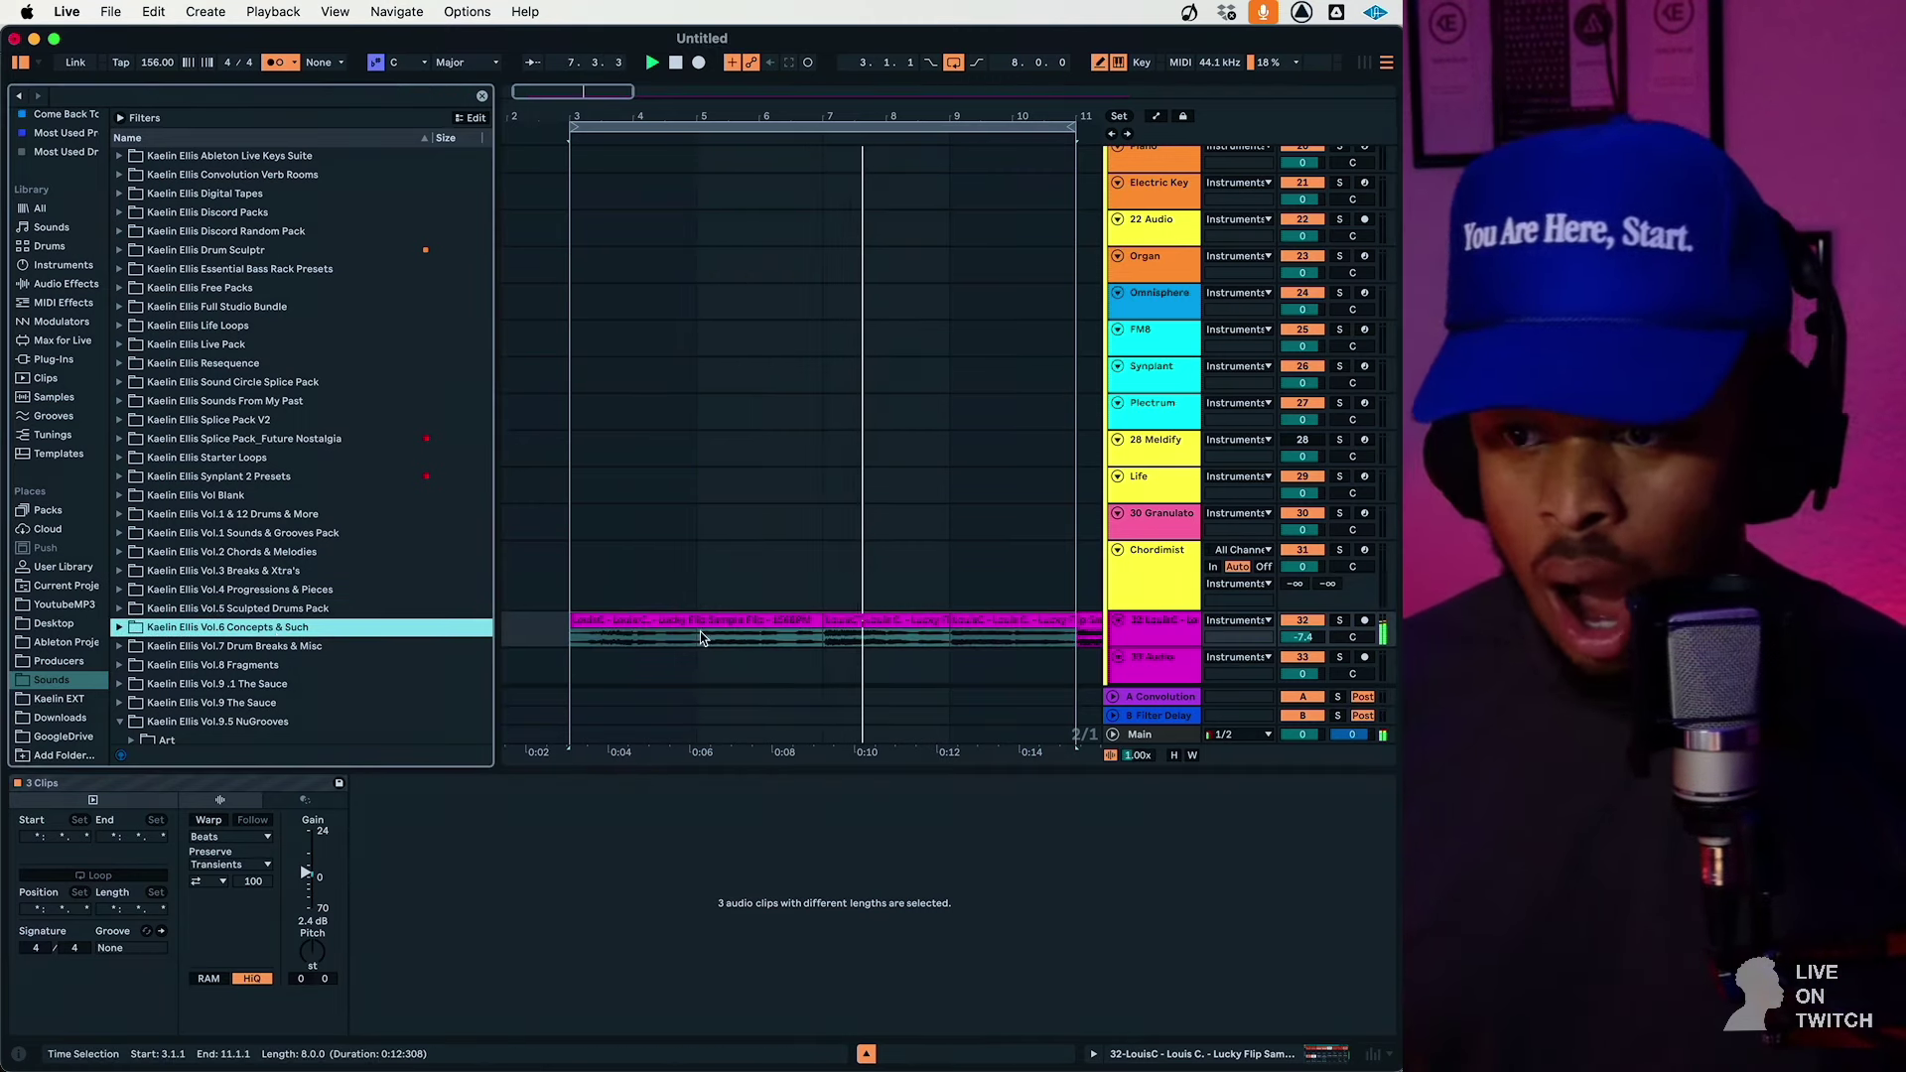
{"action": "scroll", "coordinate": [700, 632], "scroll_direction": "down", "scroll_amount": 3}
{"action": "left_click", "coordinate": [272, 646]}
{"action": "double_click", "coordinate": [273, 683]}
{"action": "scroll", "coordinate": [282, 656], "scroll_direction": "down", "scroll_amount": 3}
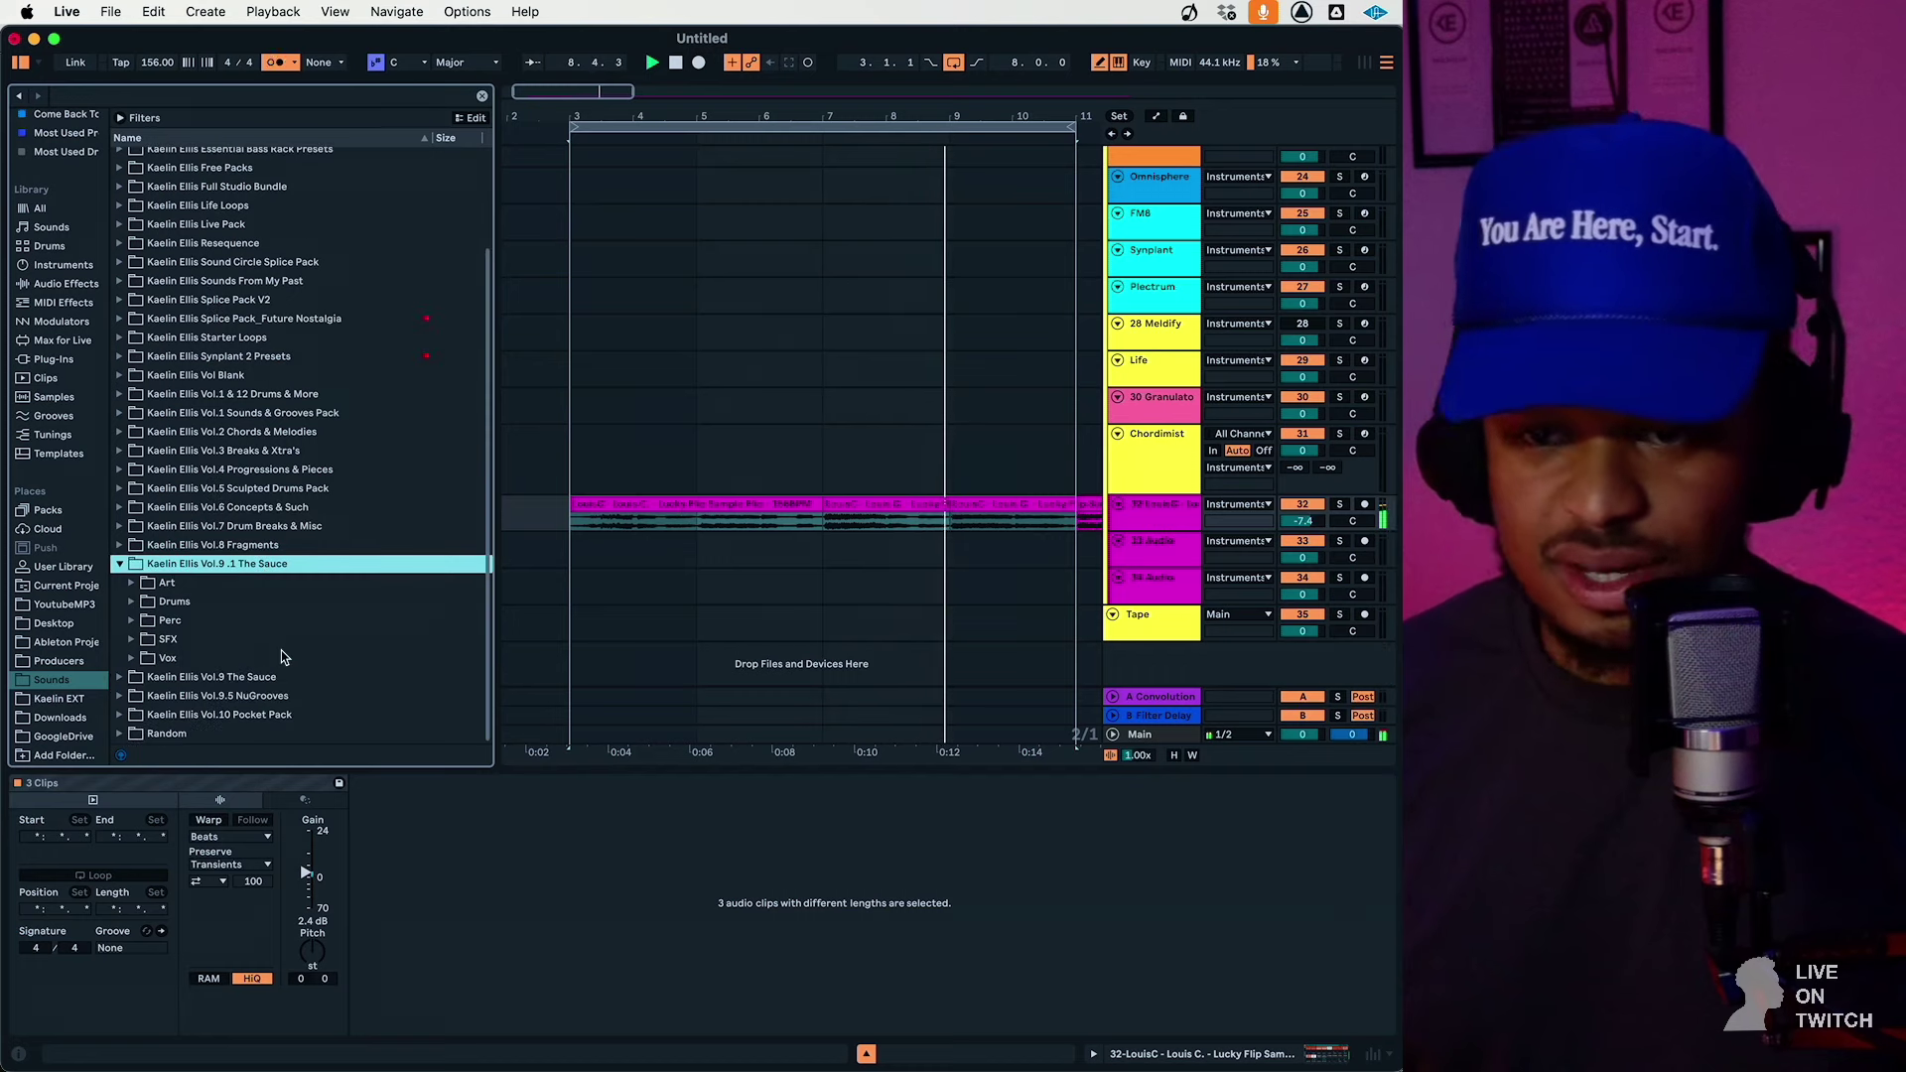
{"action": "double_click", "coordinate": [241, 696]}
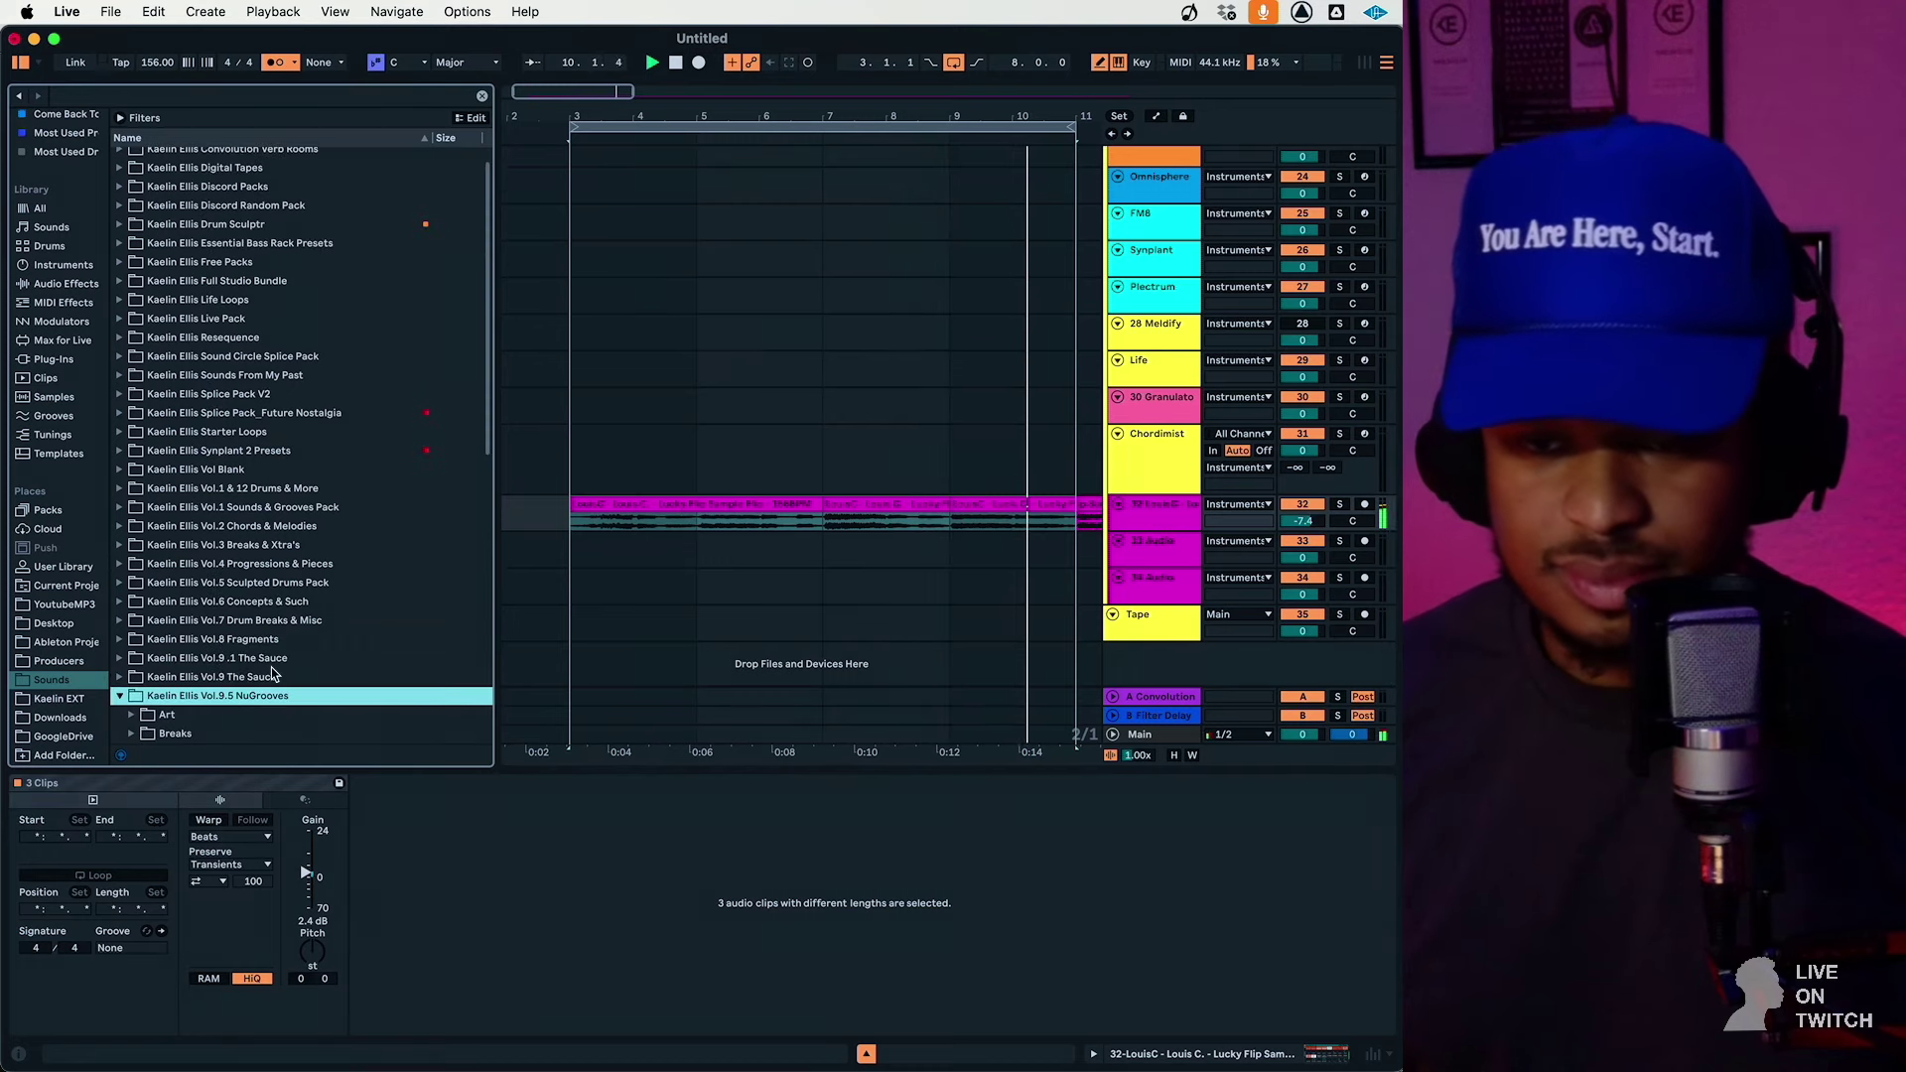
Place the FreeNation_4_Kick_101 loop from Breaks, B.A.P. (Build A Pocket), NuGroove 3 - FreeNation, on a new audio track at bar 3
{"action": "scroll", "coordinate": [270, 645], "scroll_direction": "down", "scroll_amount": 4}
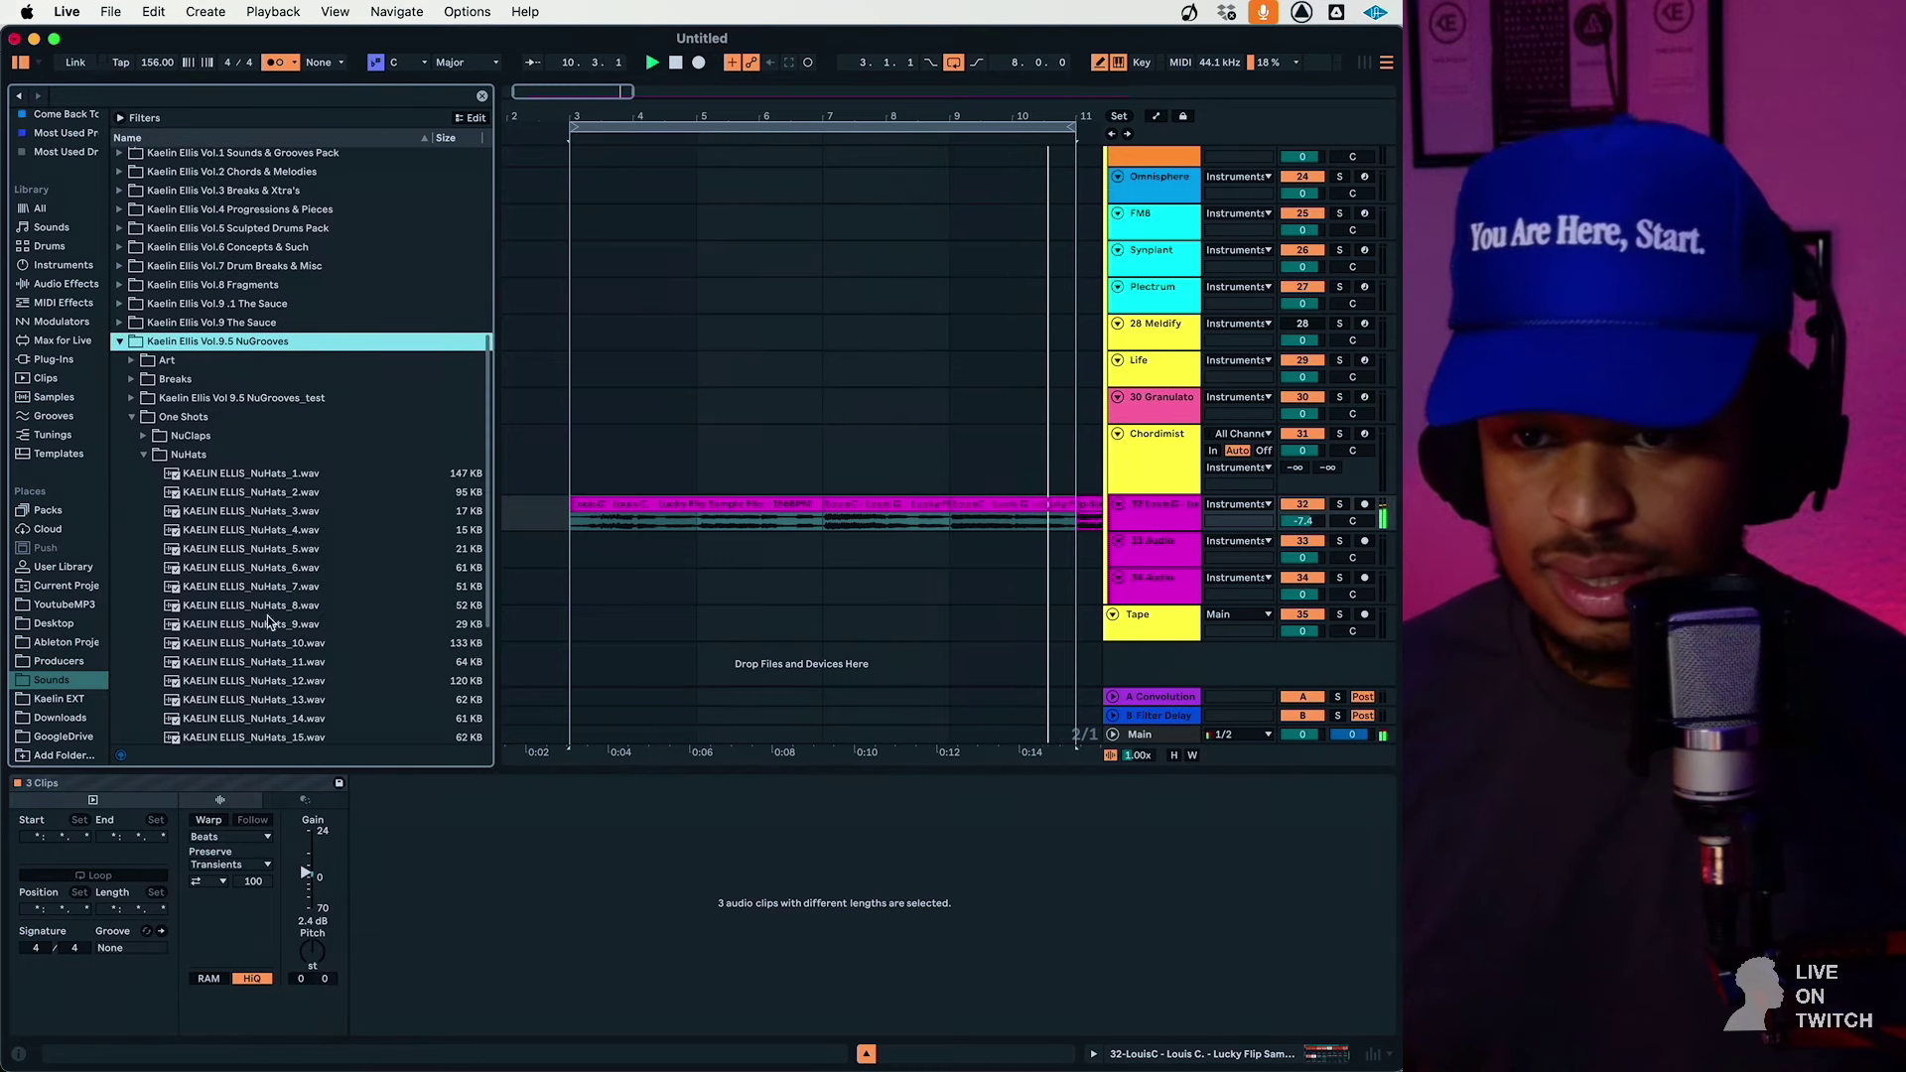
{"action": "left_click", "coordinate": [205, 379]}
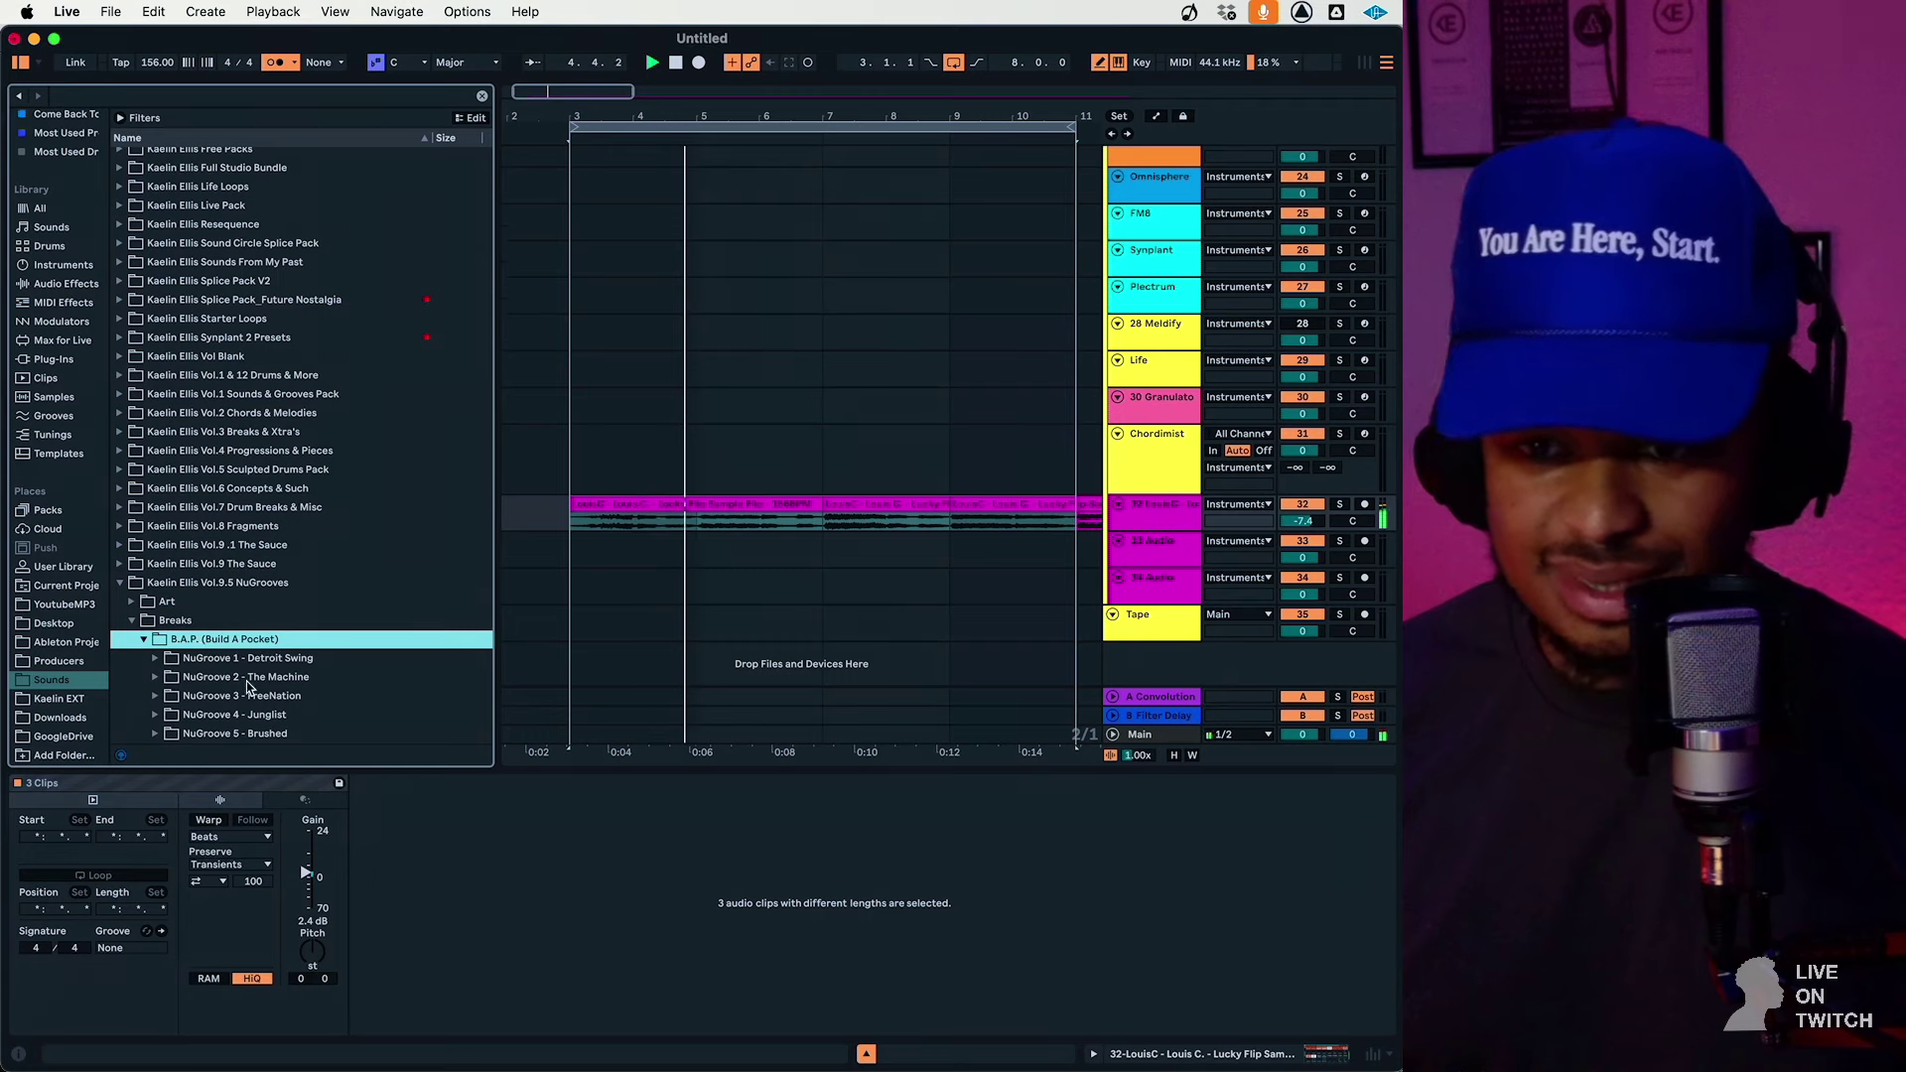
{"action": "left_click", "coordinate": [239, 640]}
{"action": "left_click", "coordinate": [284, 490]}
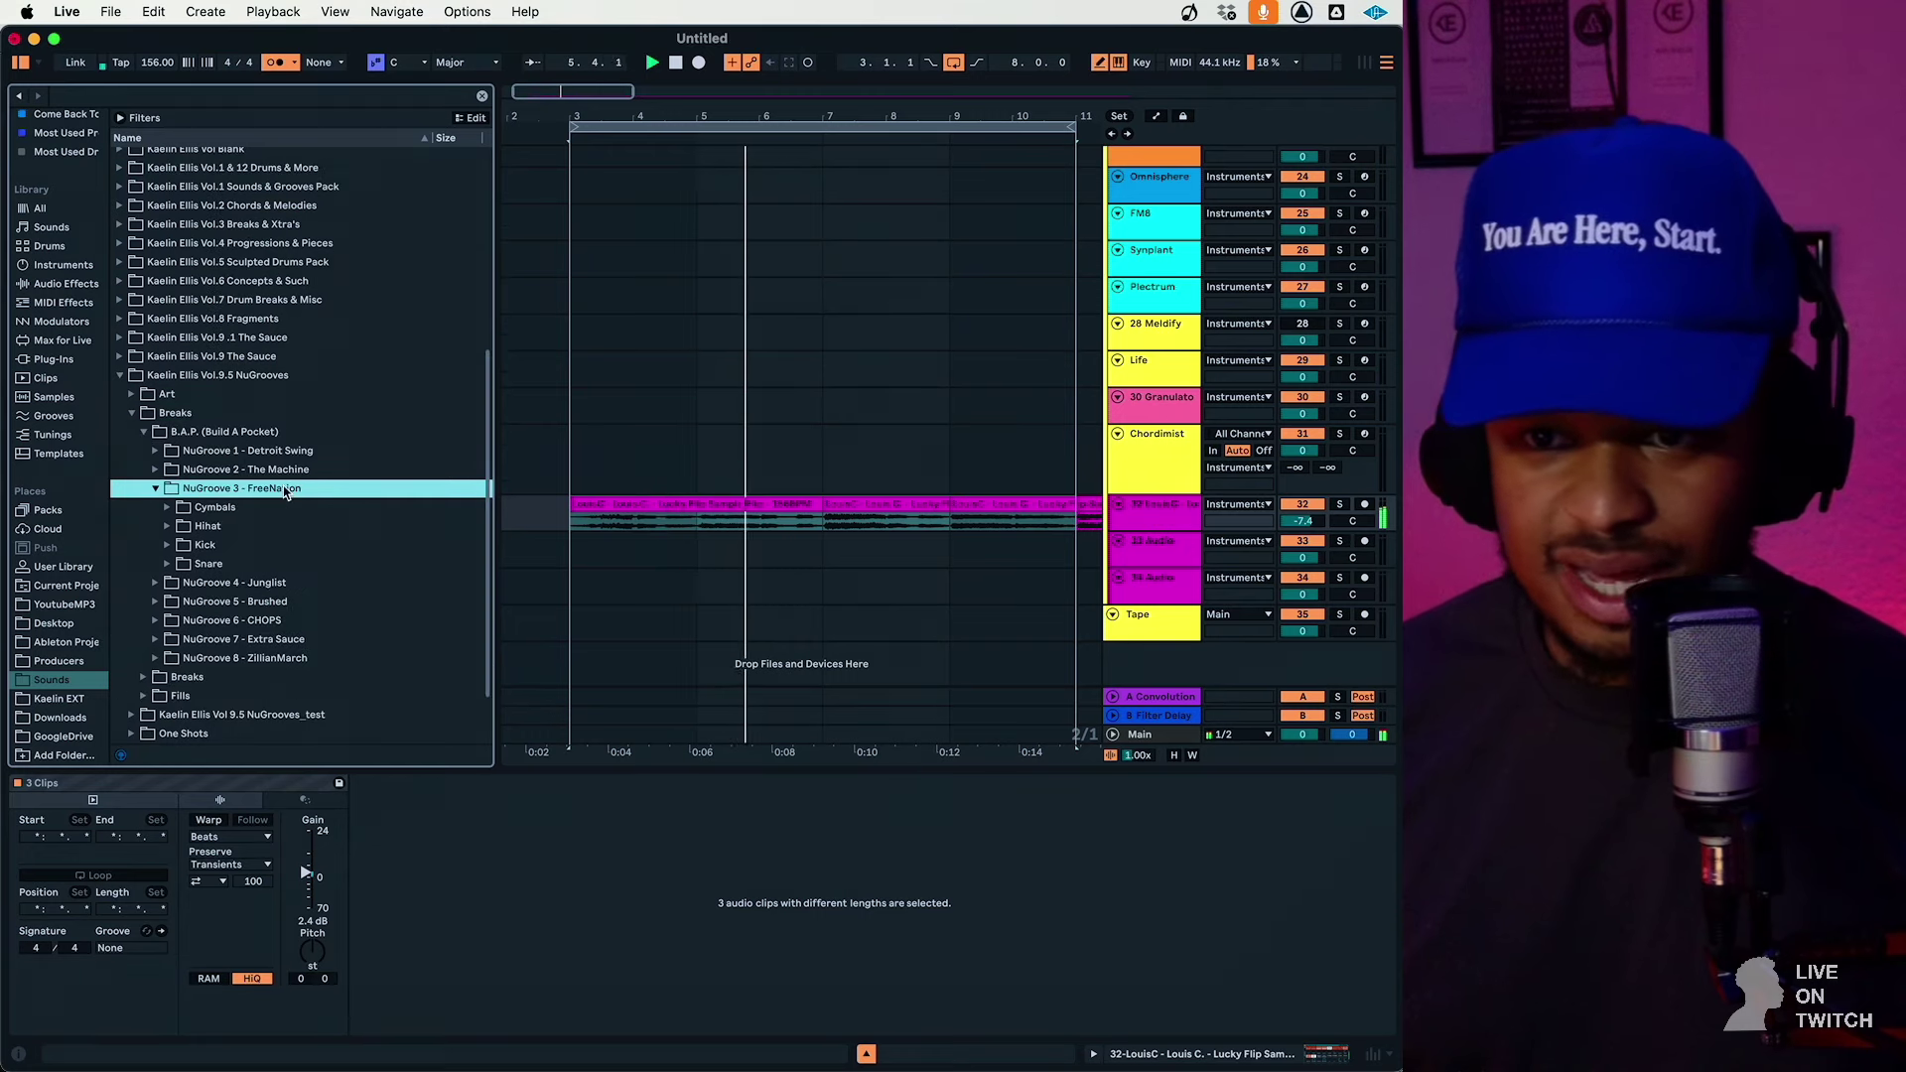
{"action": "left_click", "coordinate": [188, 545]}
{"action": "left_click_drag", "start_coordinate": [297, 619], "coordinate": [601, 665]}
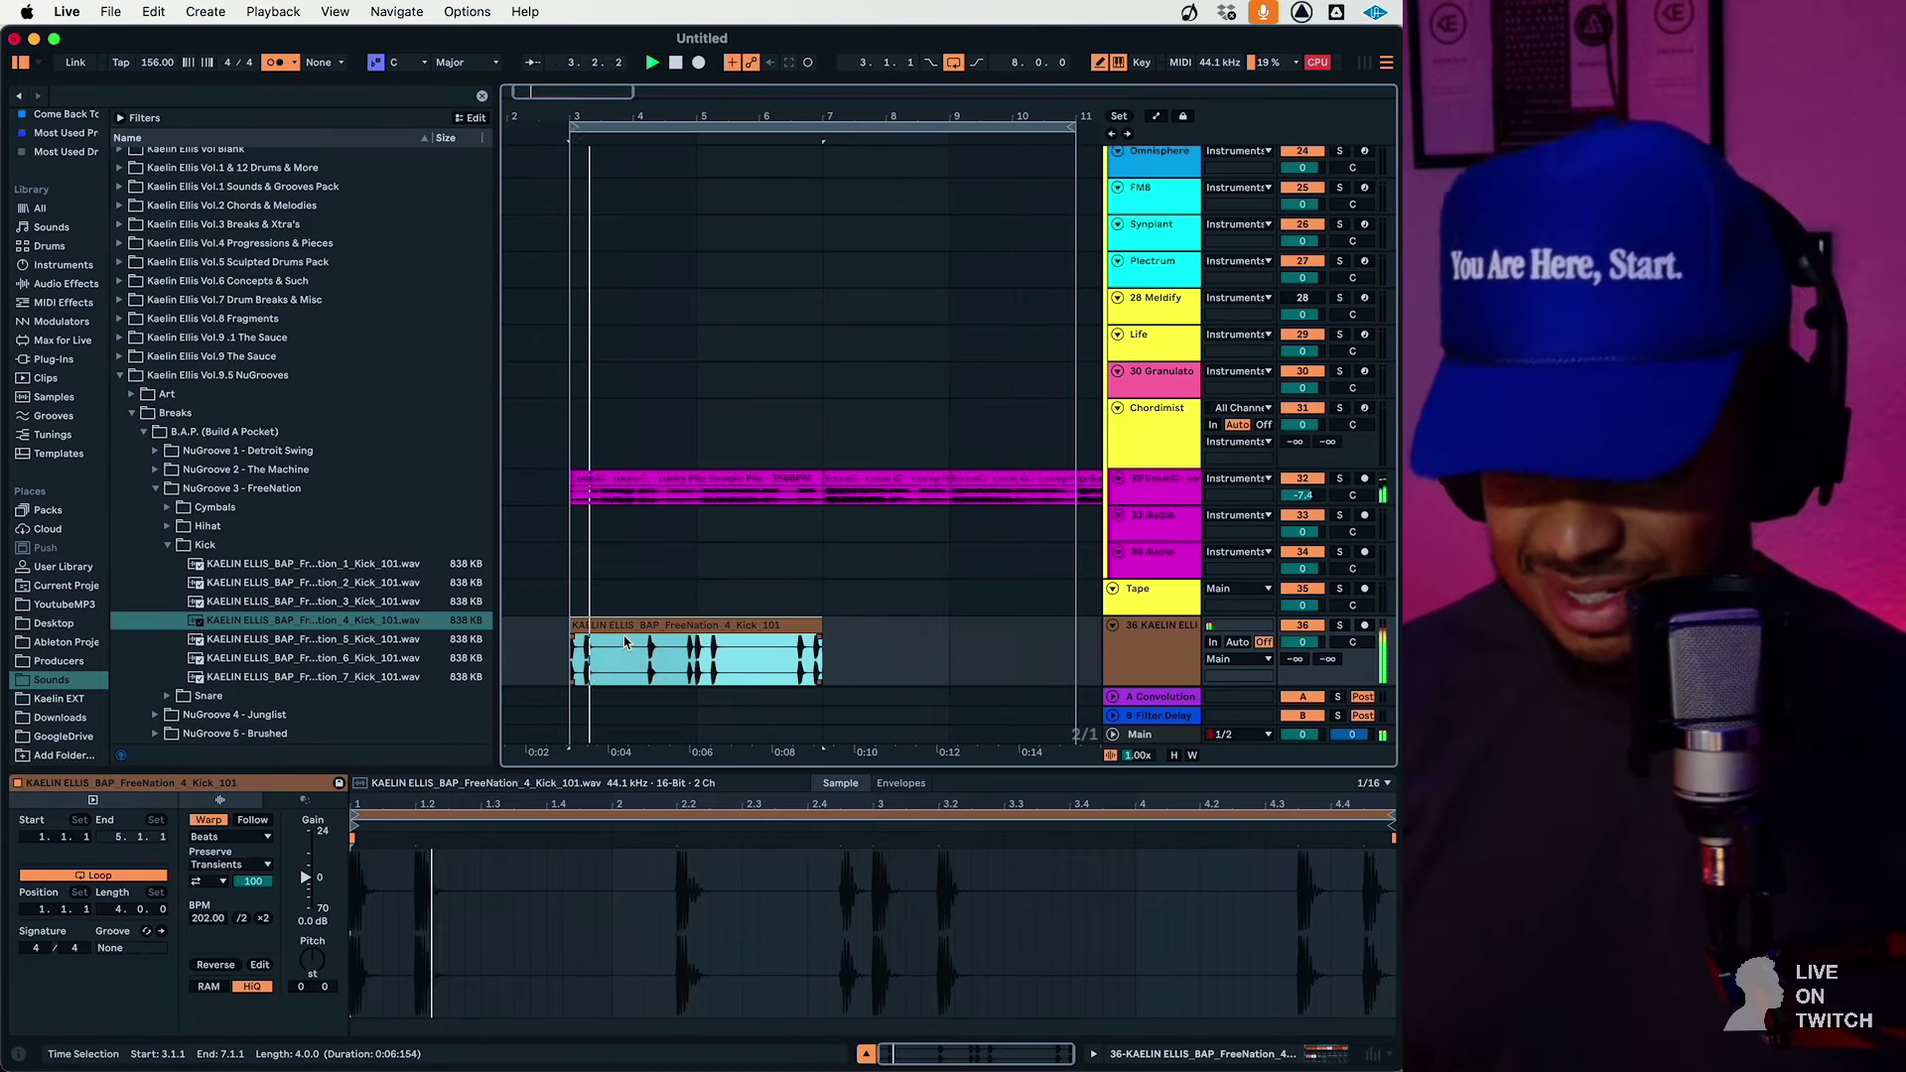
Duplicate the kick clip to fill the loop up to bar 11 and delete the surplus copy beyond it
{"action": "left_click", "coordinate": [695, 675]}
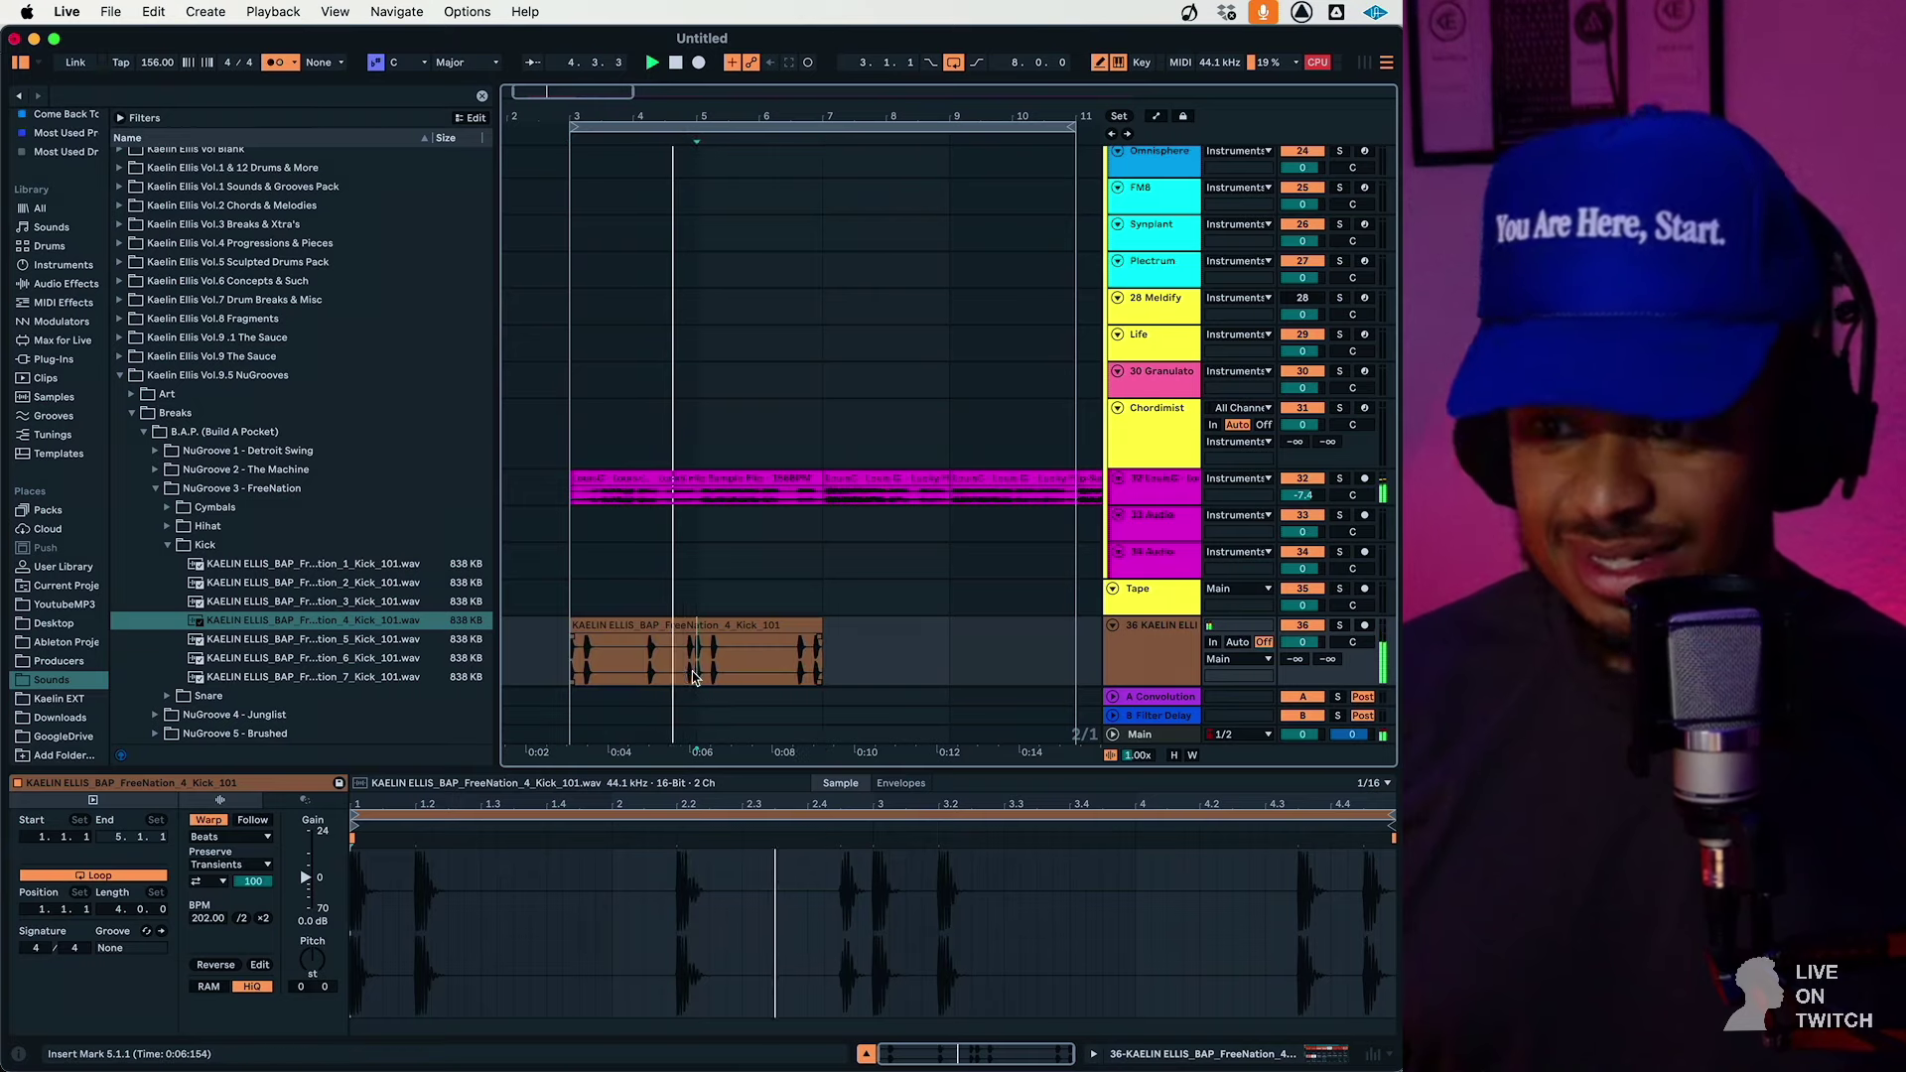
{"action": "left_click", "coordinate": [725, 619]}
{"action": "key", "text": "super+d"}
{"action": "key", "text": "super+d"}
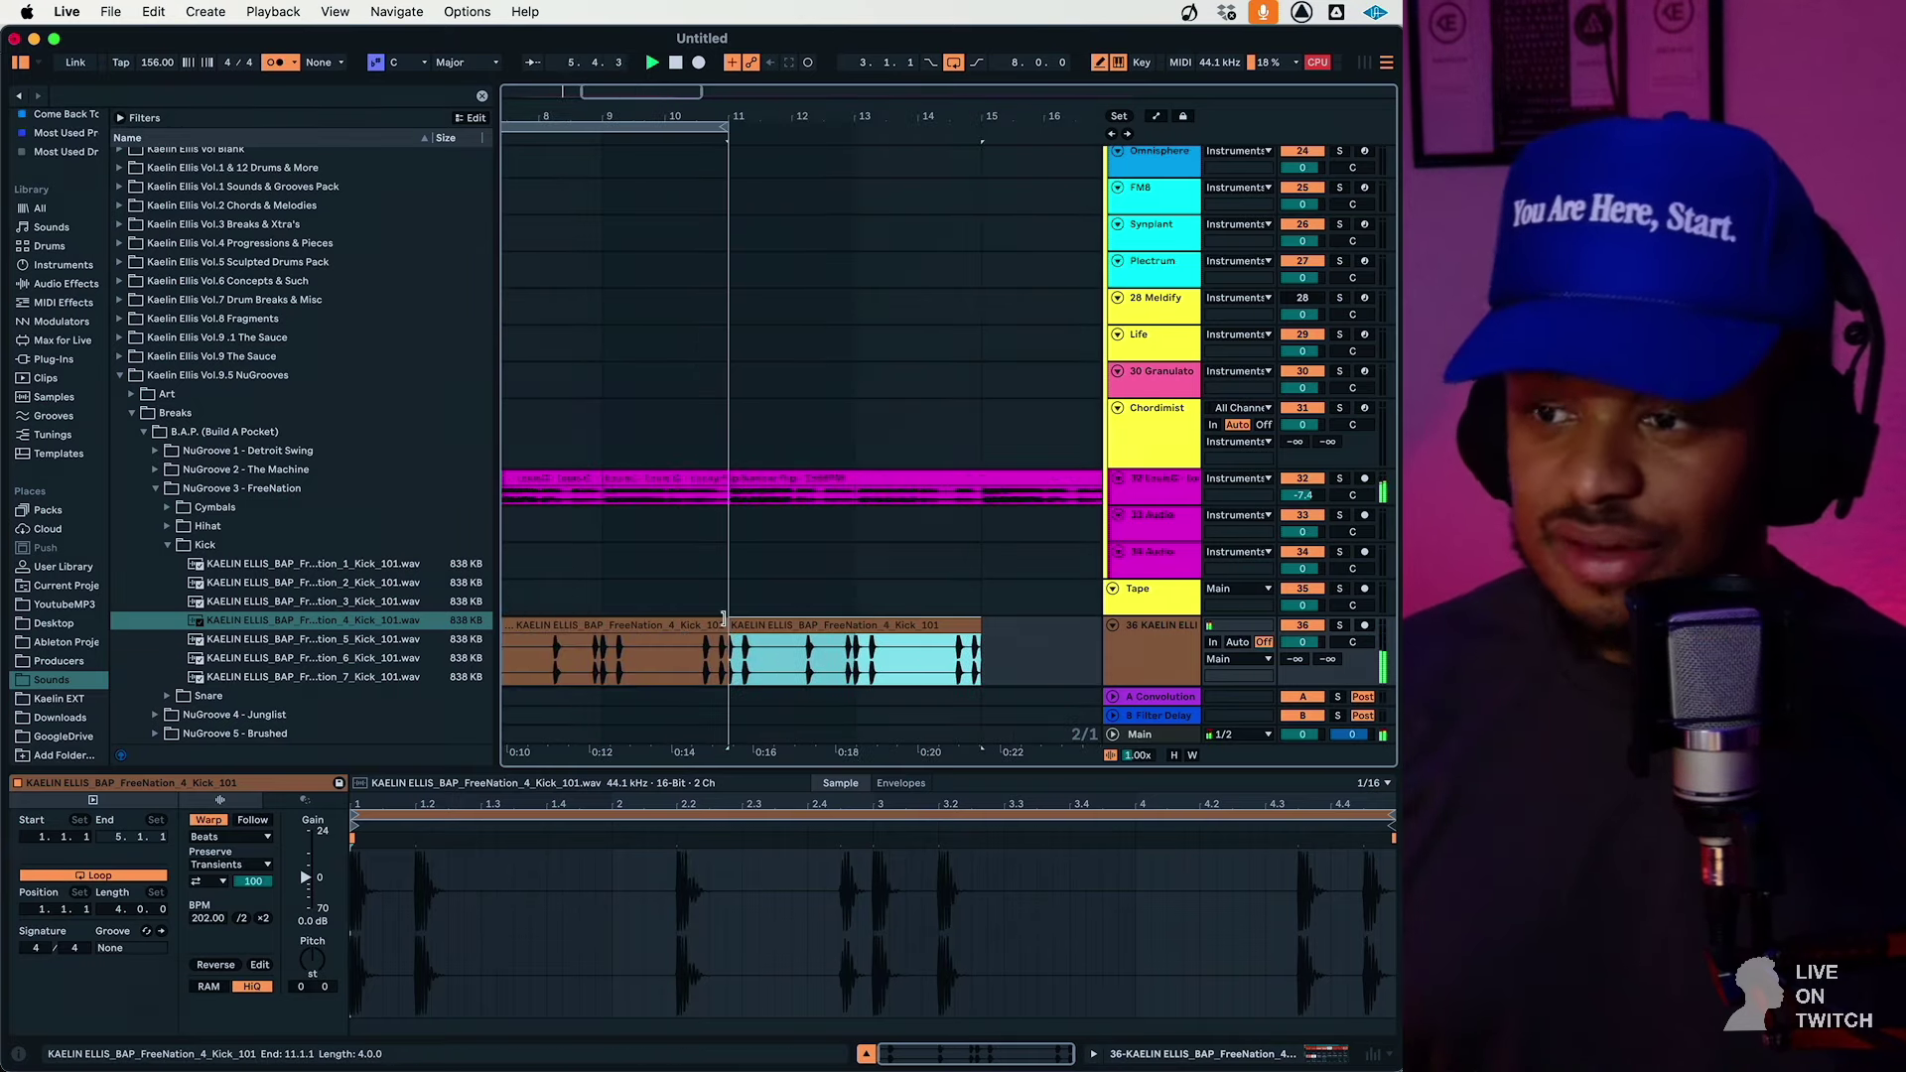
{"action": "key", "text": "Delete"}
{"action": "left_click_drag", "start_coordinate": [613, 89], "coordinate": [563, 53]}
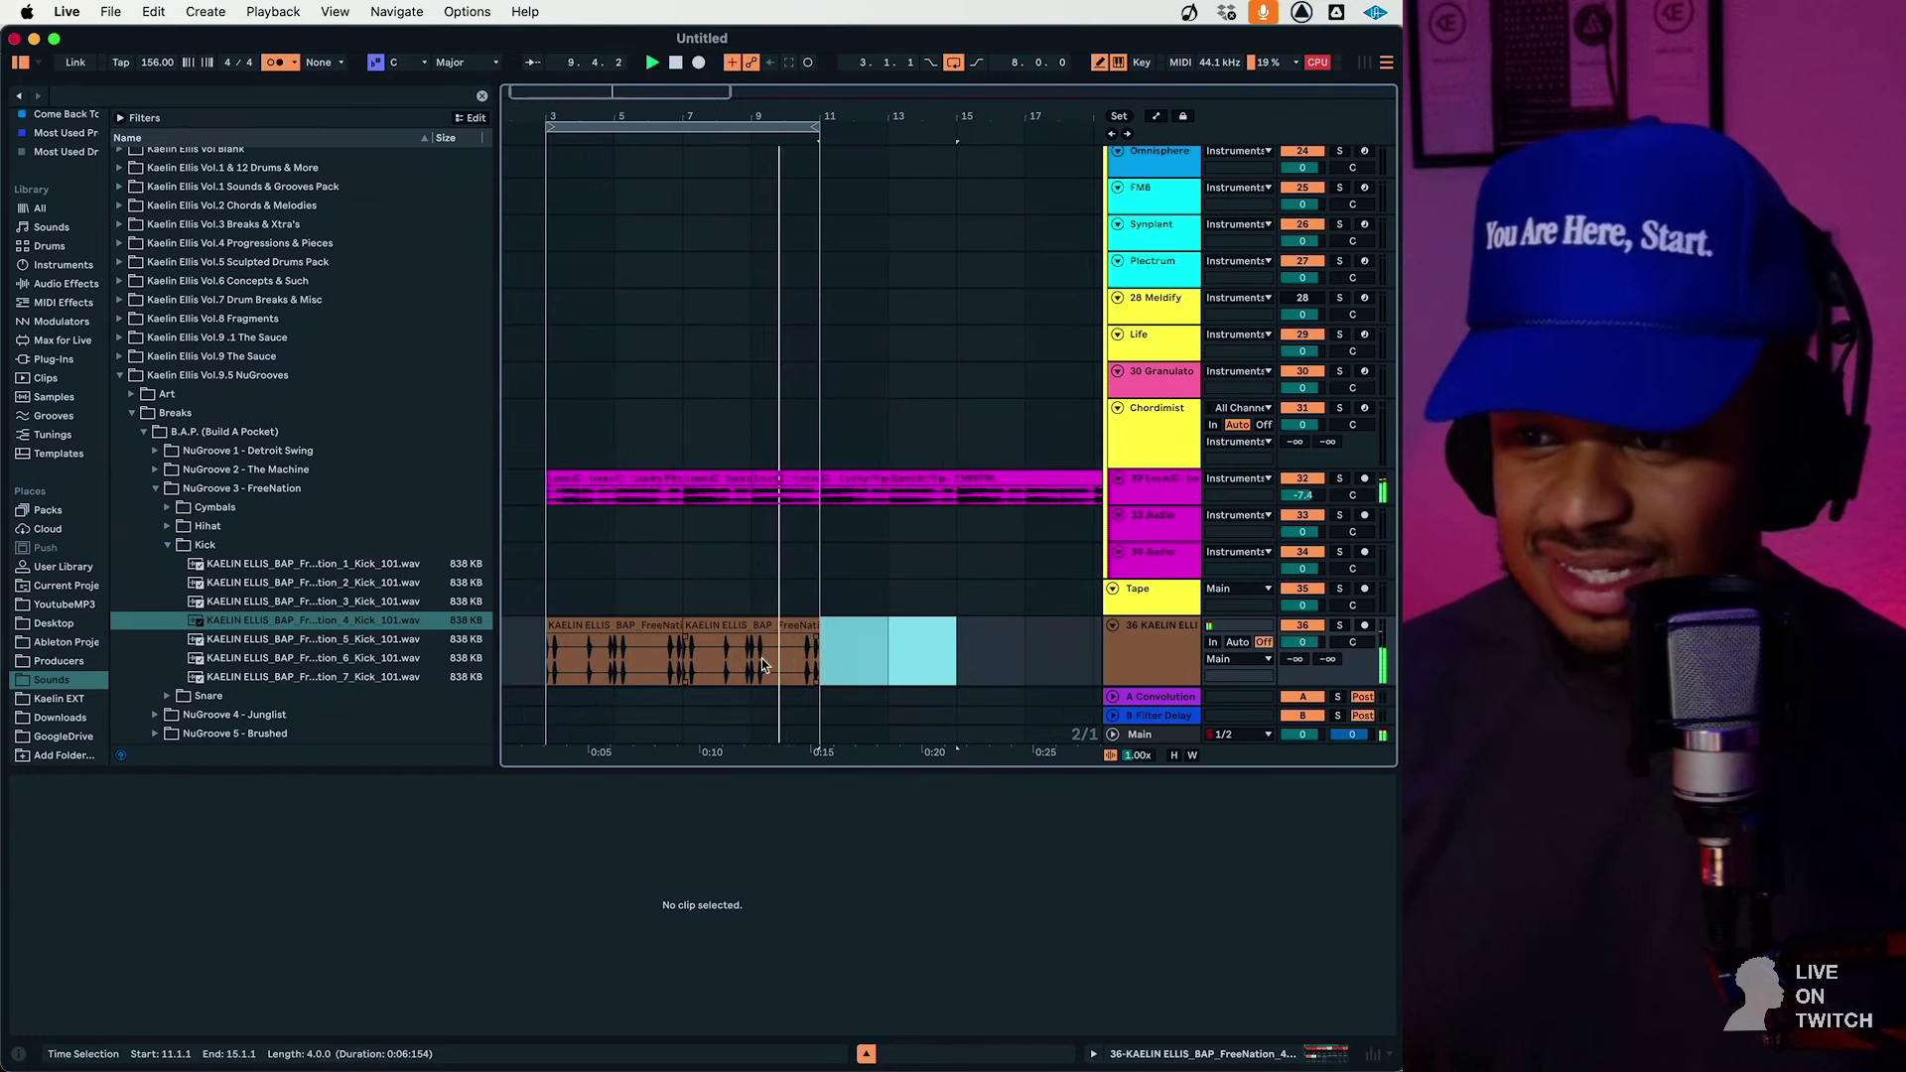
Turn off the Beats transient loop mode for both kick clips
{"action": "left_click_drag", "start_coordinate": [816, 657], "coordinate": [548, 640]}
{"action": "left_click", "coordinate": [201, 883]}
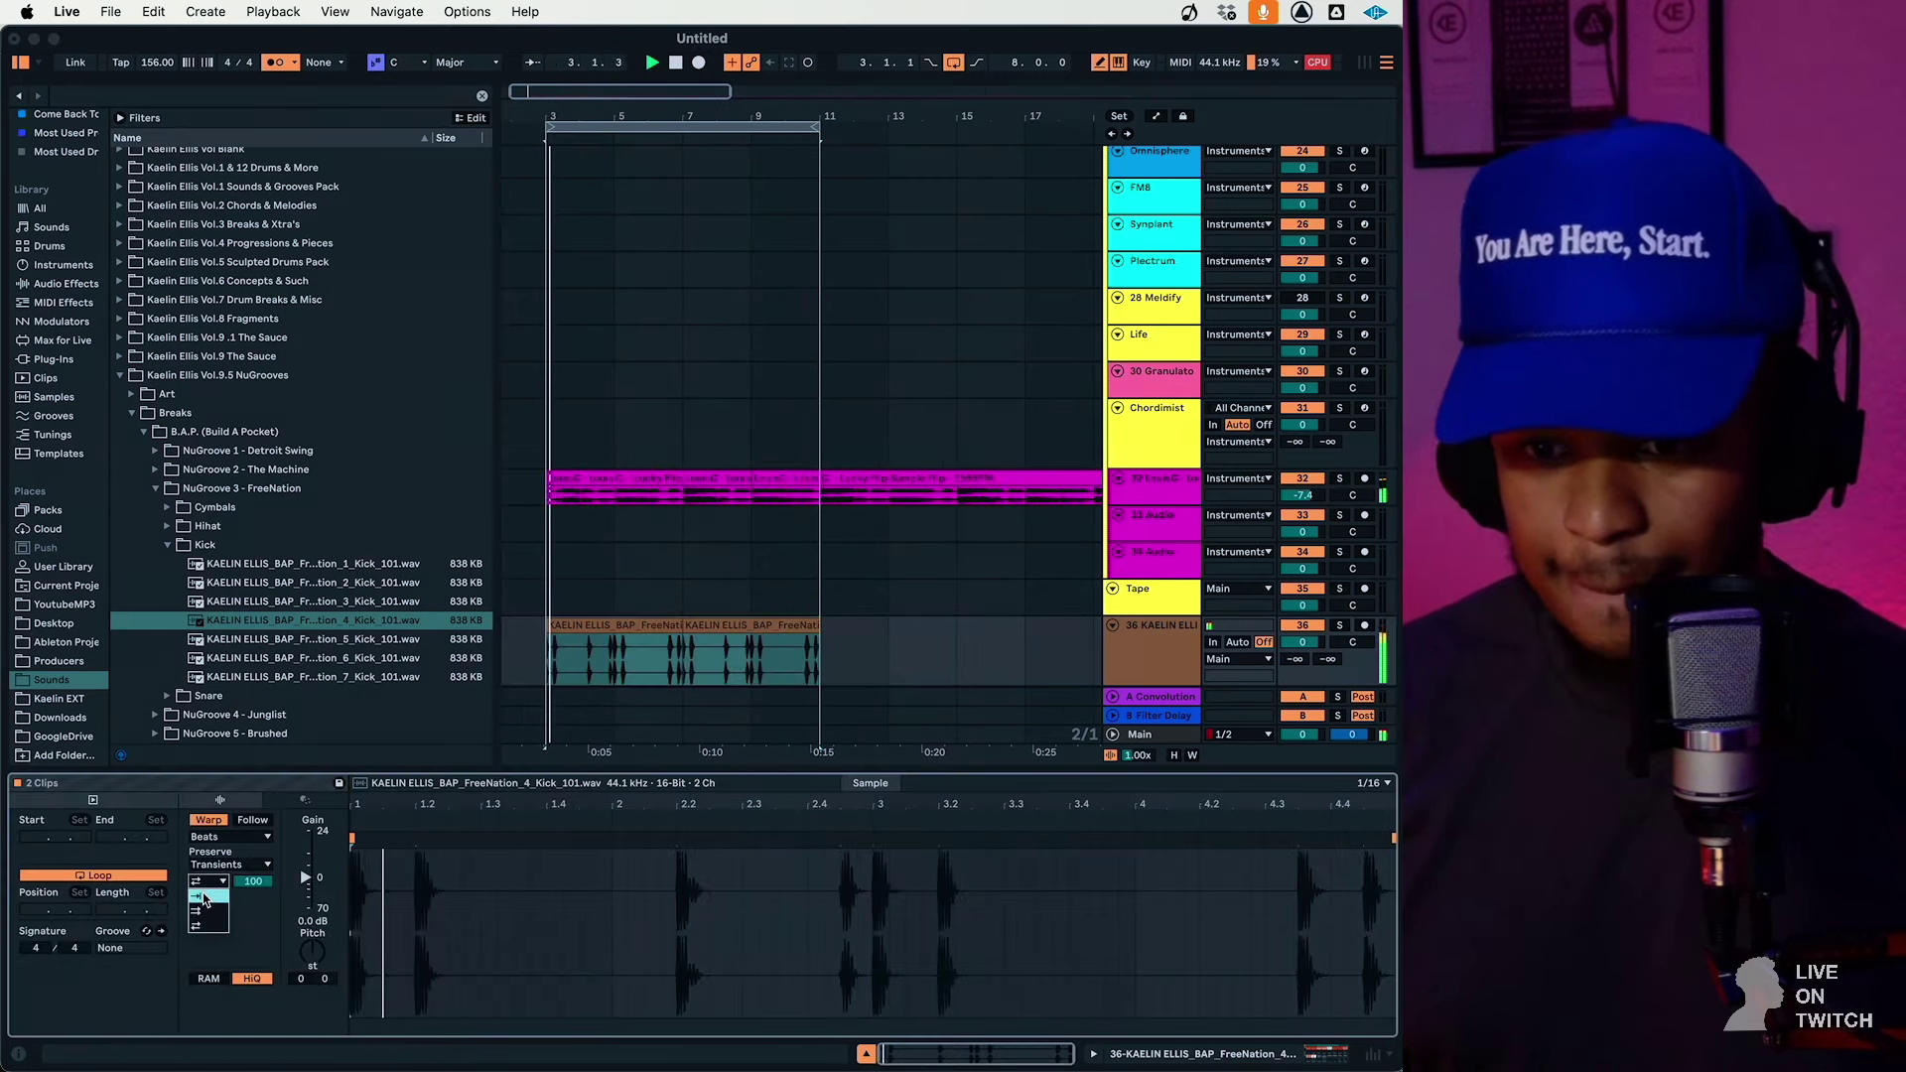
{"action": "left_click", "coordinate": [211, 906]}
Add the FreeNation_3_Hihat_101 loop from the Hihat folder on a new audio track at bar 3
{"action": "left_click", "coordinate": [212, 547]}
{"action": "left_click", "coordinate": [207, 527]}
{"action": "left_click", "coordinate": [266, 585]}
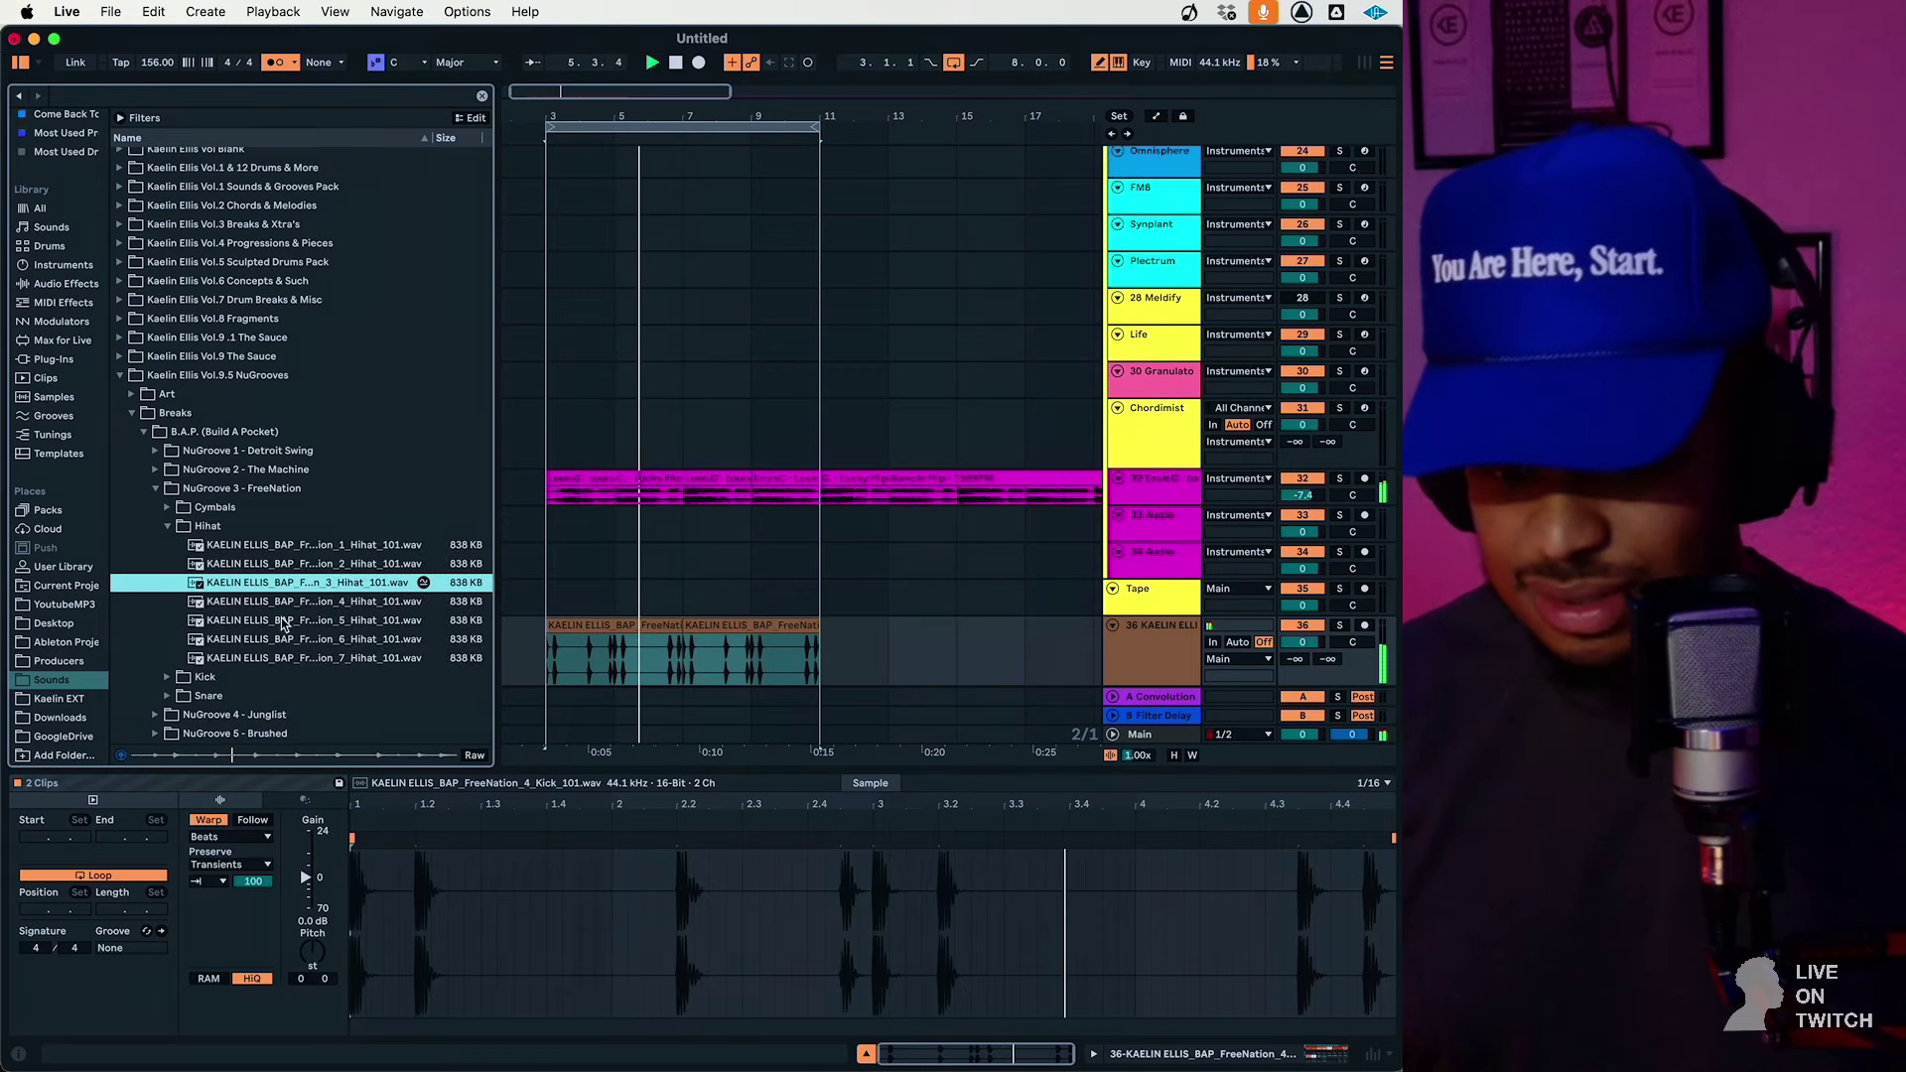
{"action": "left_click_drag", "start_coordinate": [301, 595], "coordinate": [599, 672]}
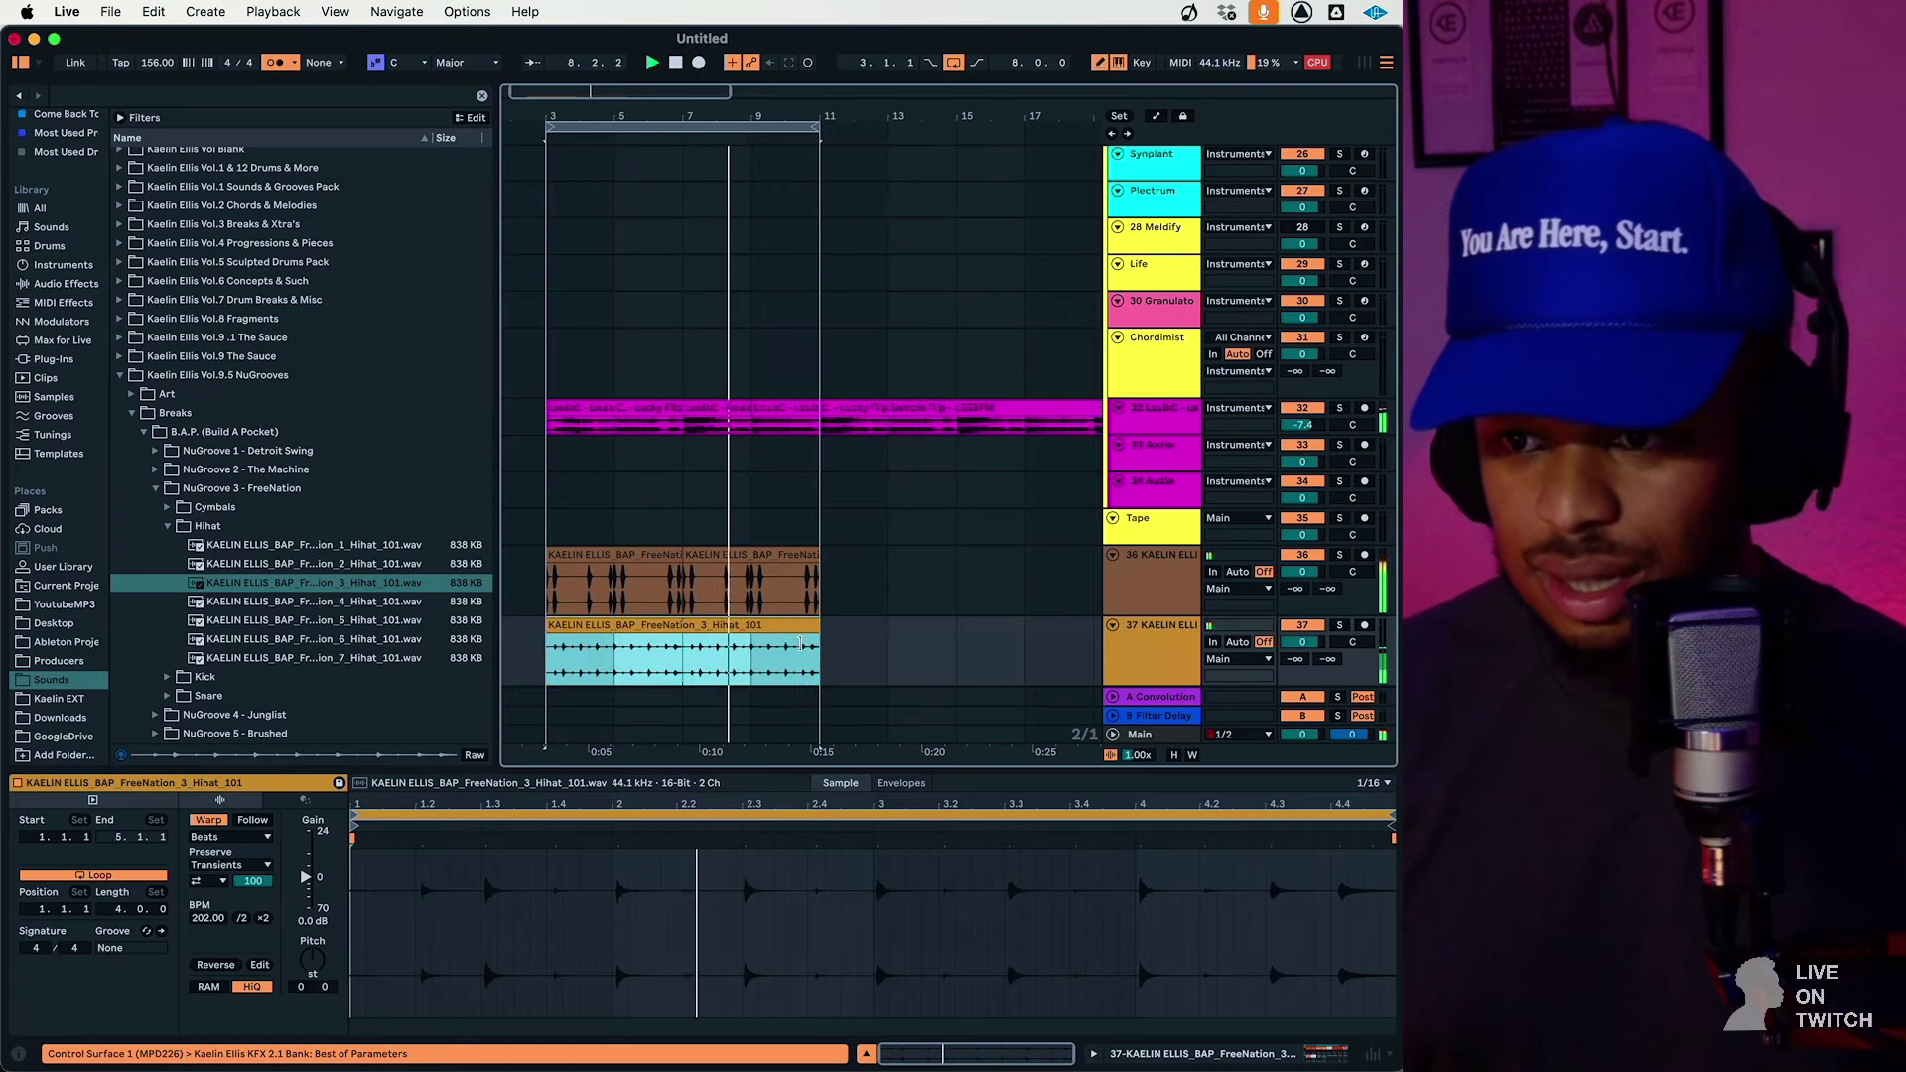
Turn off the hi-hat clip's transient loop mode and halve its clip tempo to 101 BPM
{"action": "left_click", "coordinate": [209, 880]}
{"action": "left_click", "coordinate": [207, 897]}
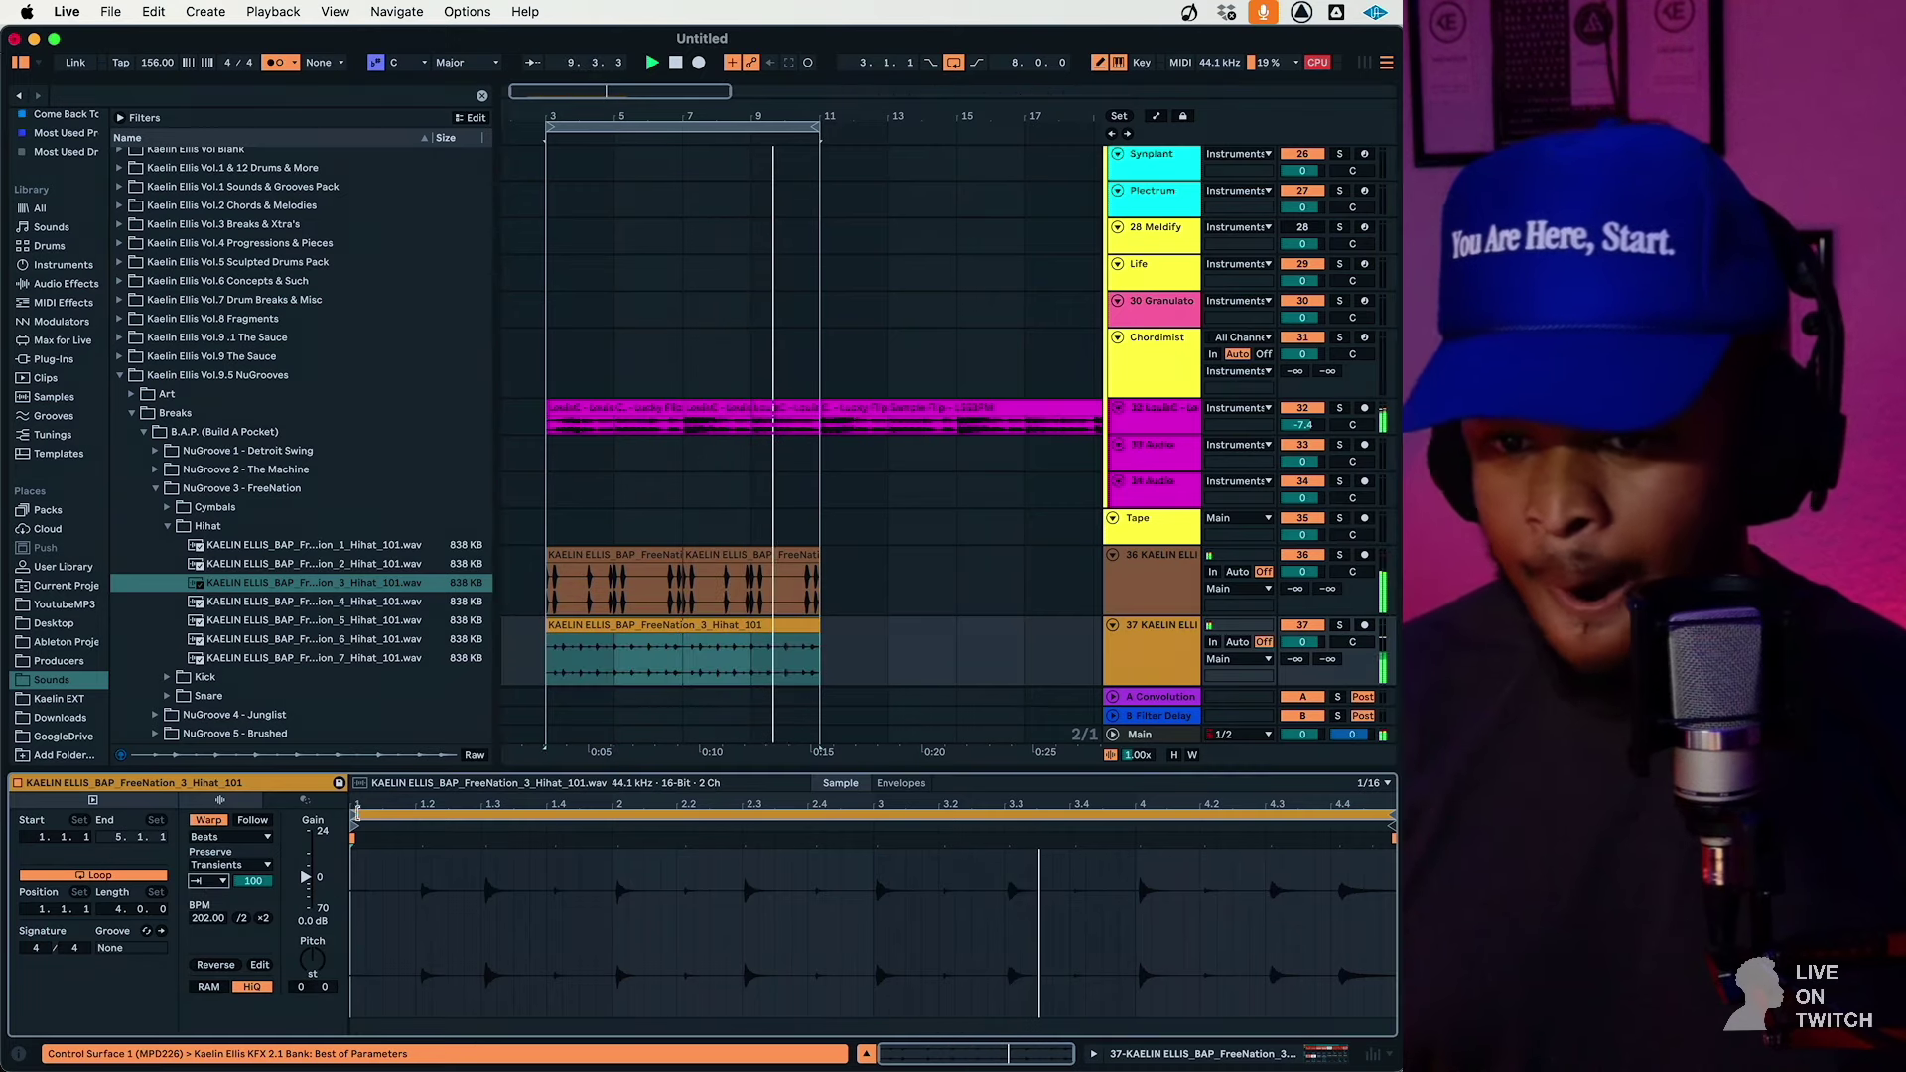
{"action": "left_click", "coordinate": [241, 920]}
{"action": "left_click", "coordinate": [242, 919]}
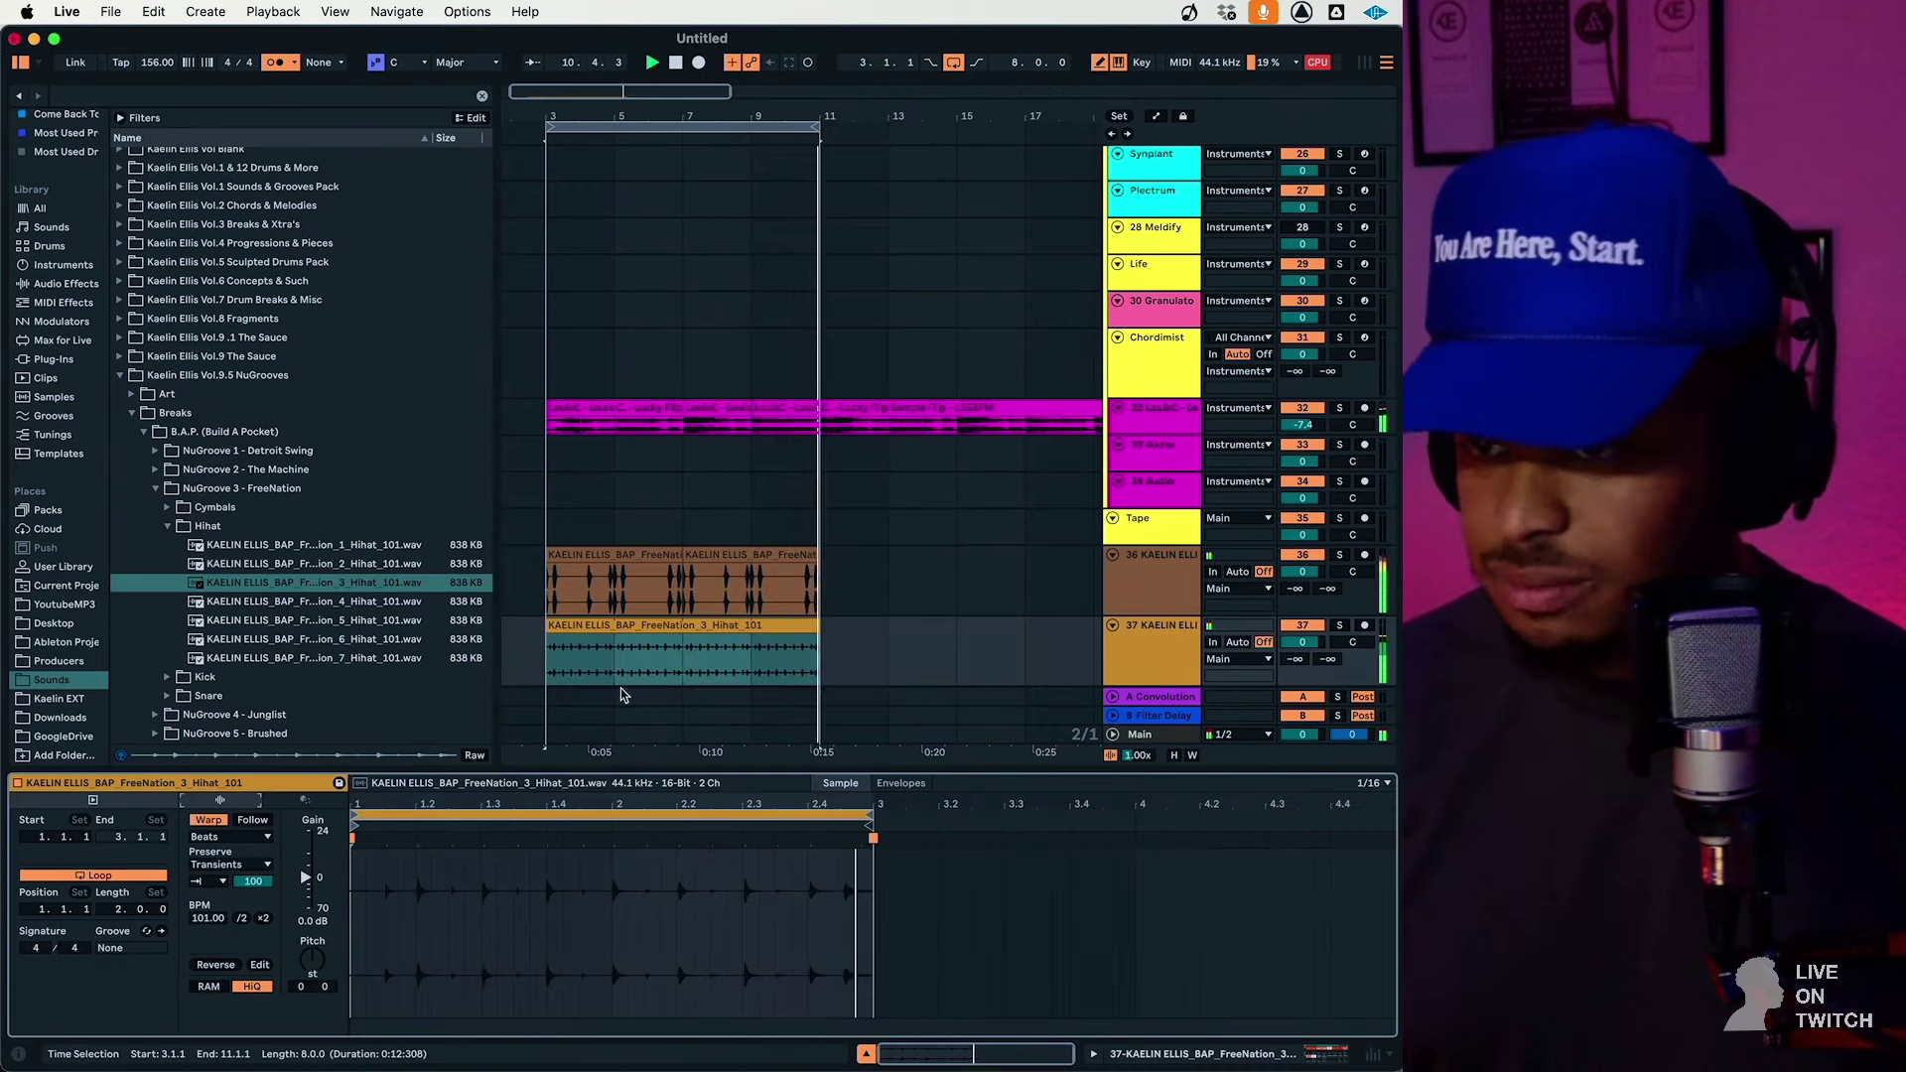
Turn off the metronome
{"action": "left_click", "coordinate": [629, 655]}
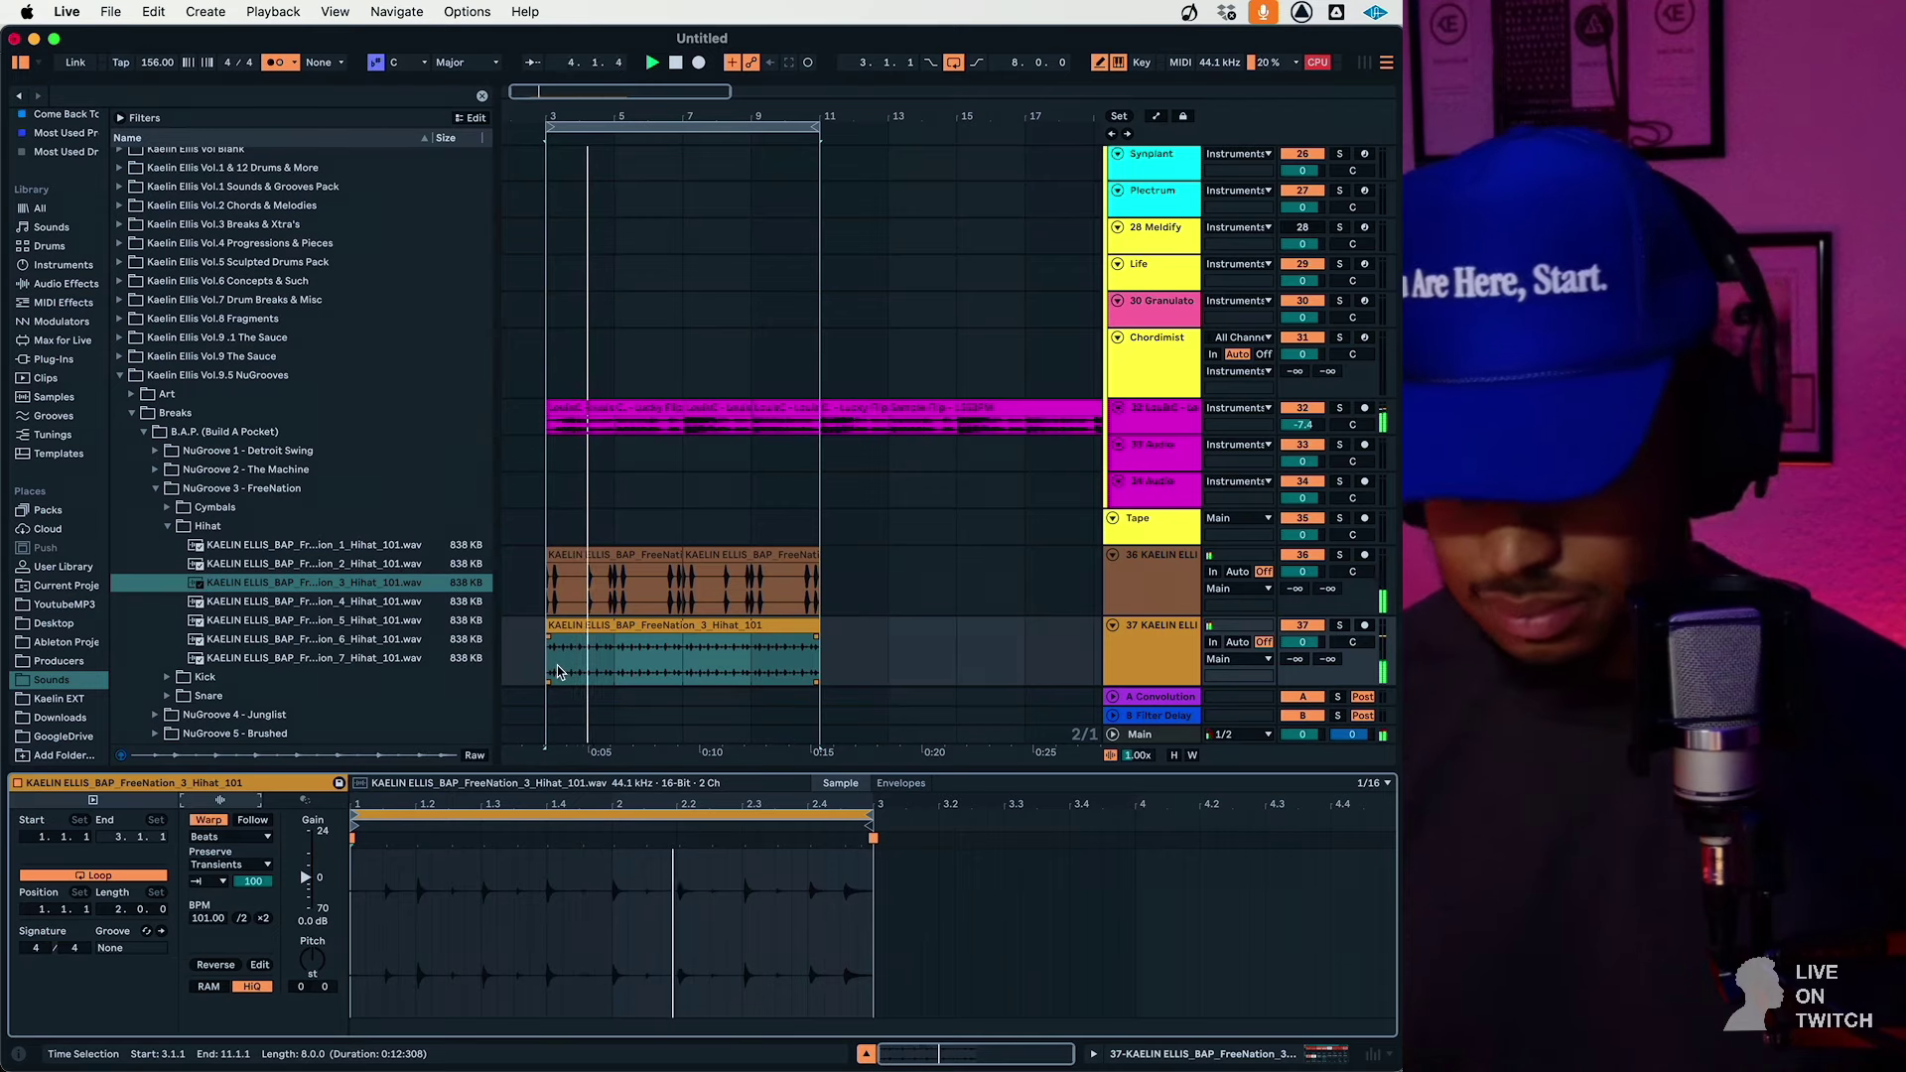
{"action": "left_click", "coordinate": [274, 61]}
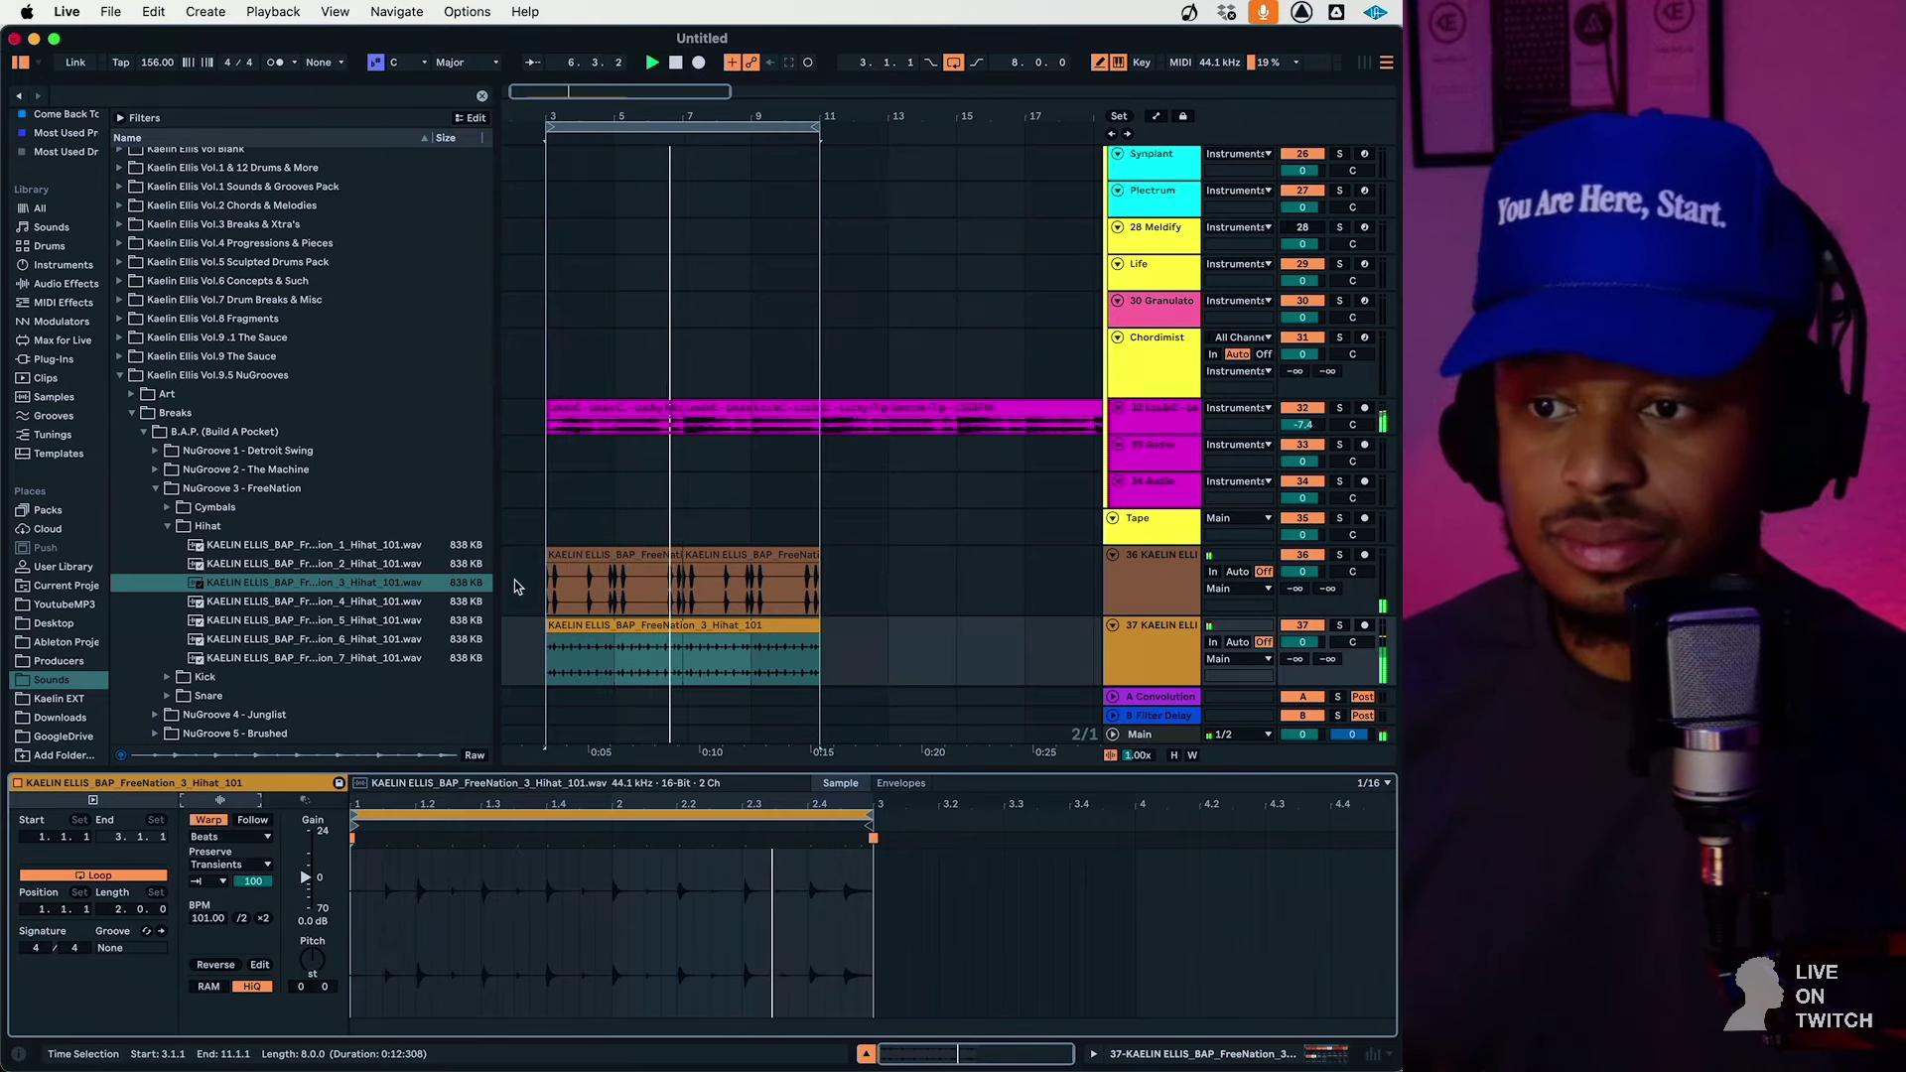
Open the NuSnares folder among the One Shots of the Vol.9.5 NuGrooves pack
{"action": "scroll", "coordinate": [324, 595], "scroll_direction": "down", "scroll_amount": 3}
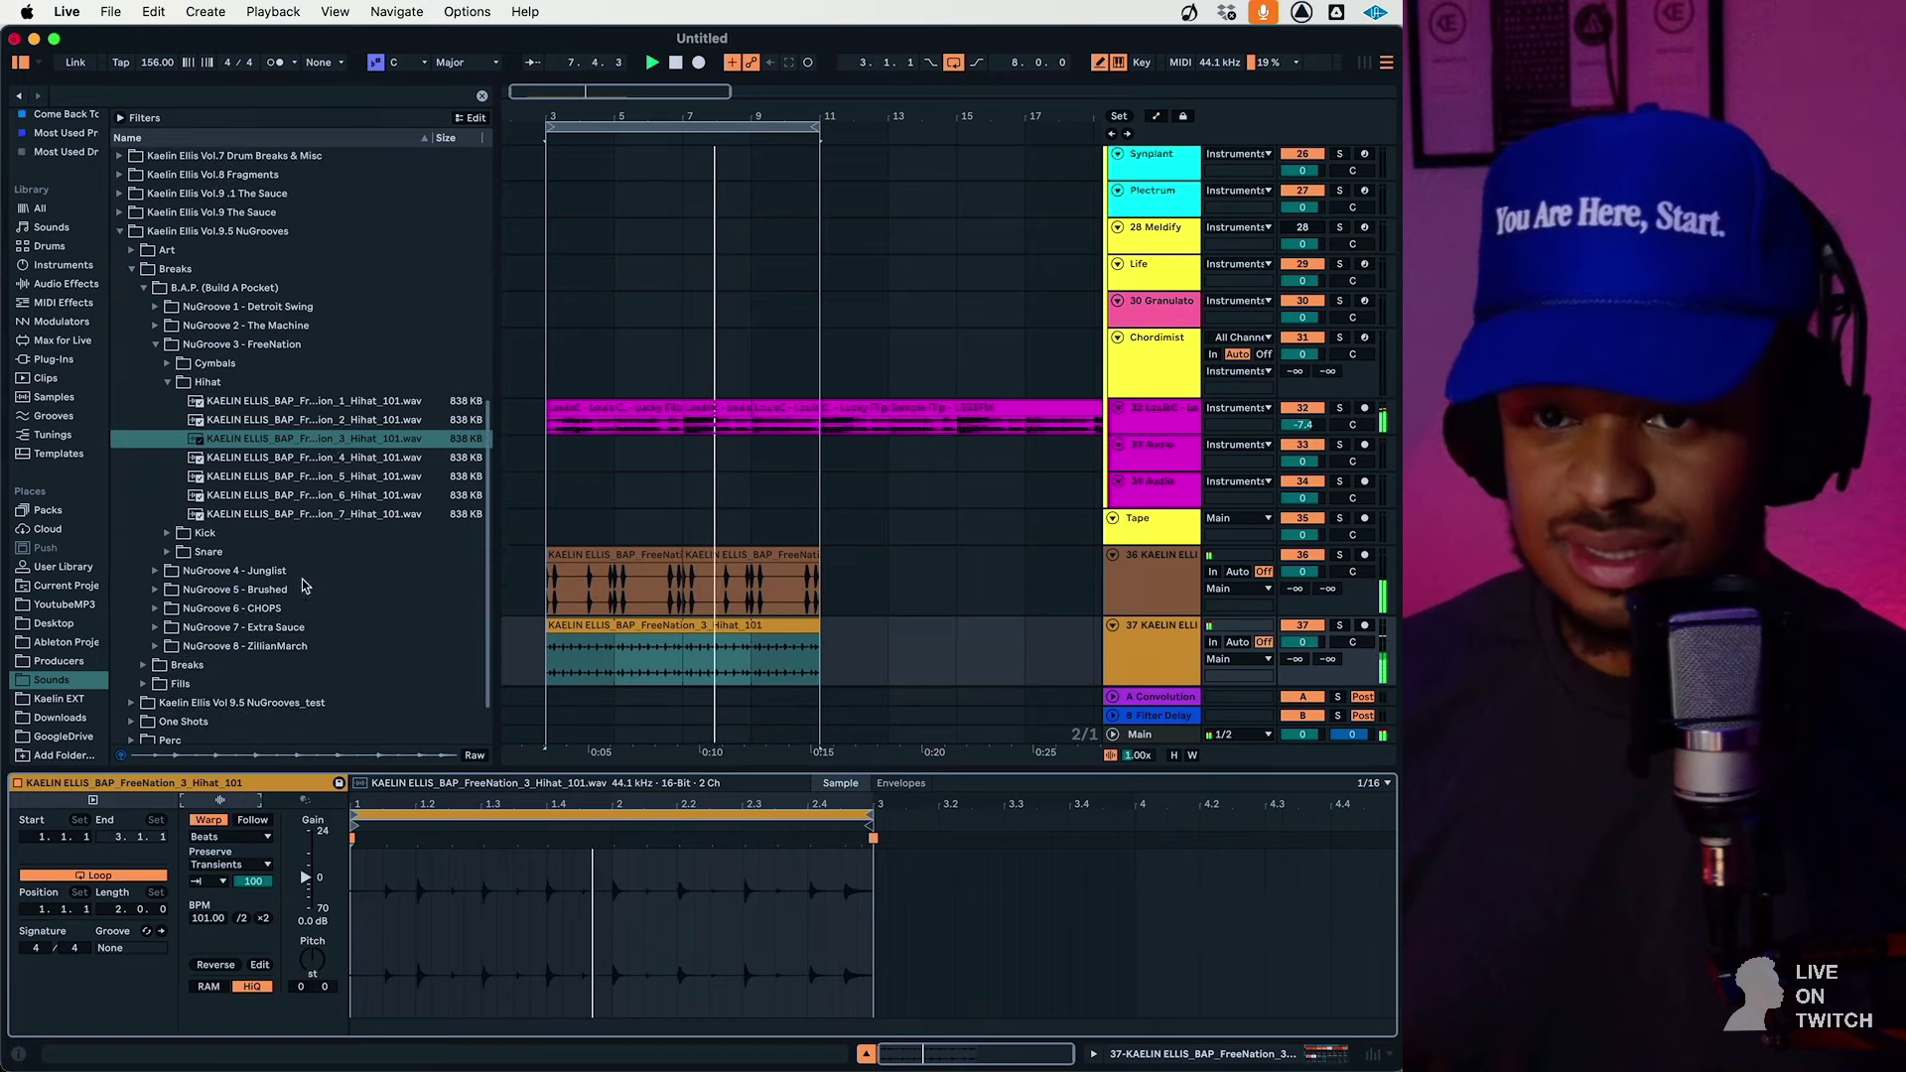
{"action": "left_click", "coordinate": [281, 551]}
{"action": "double_click", "coordinate": [196, 337]}
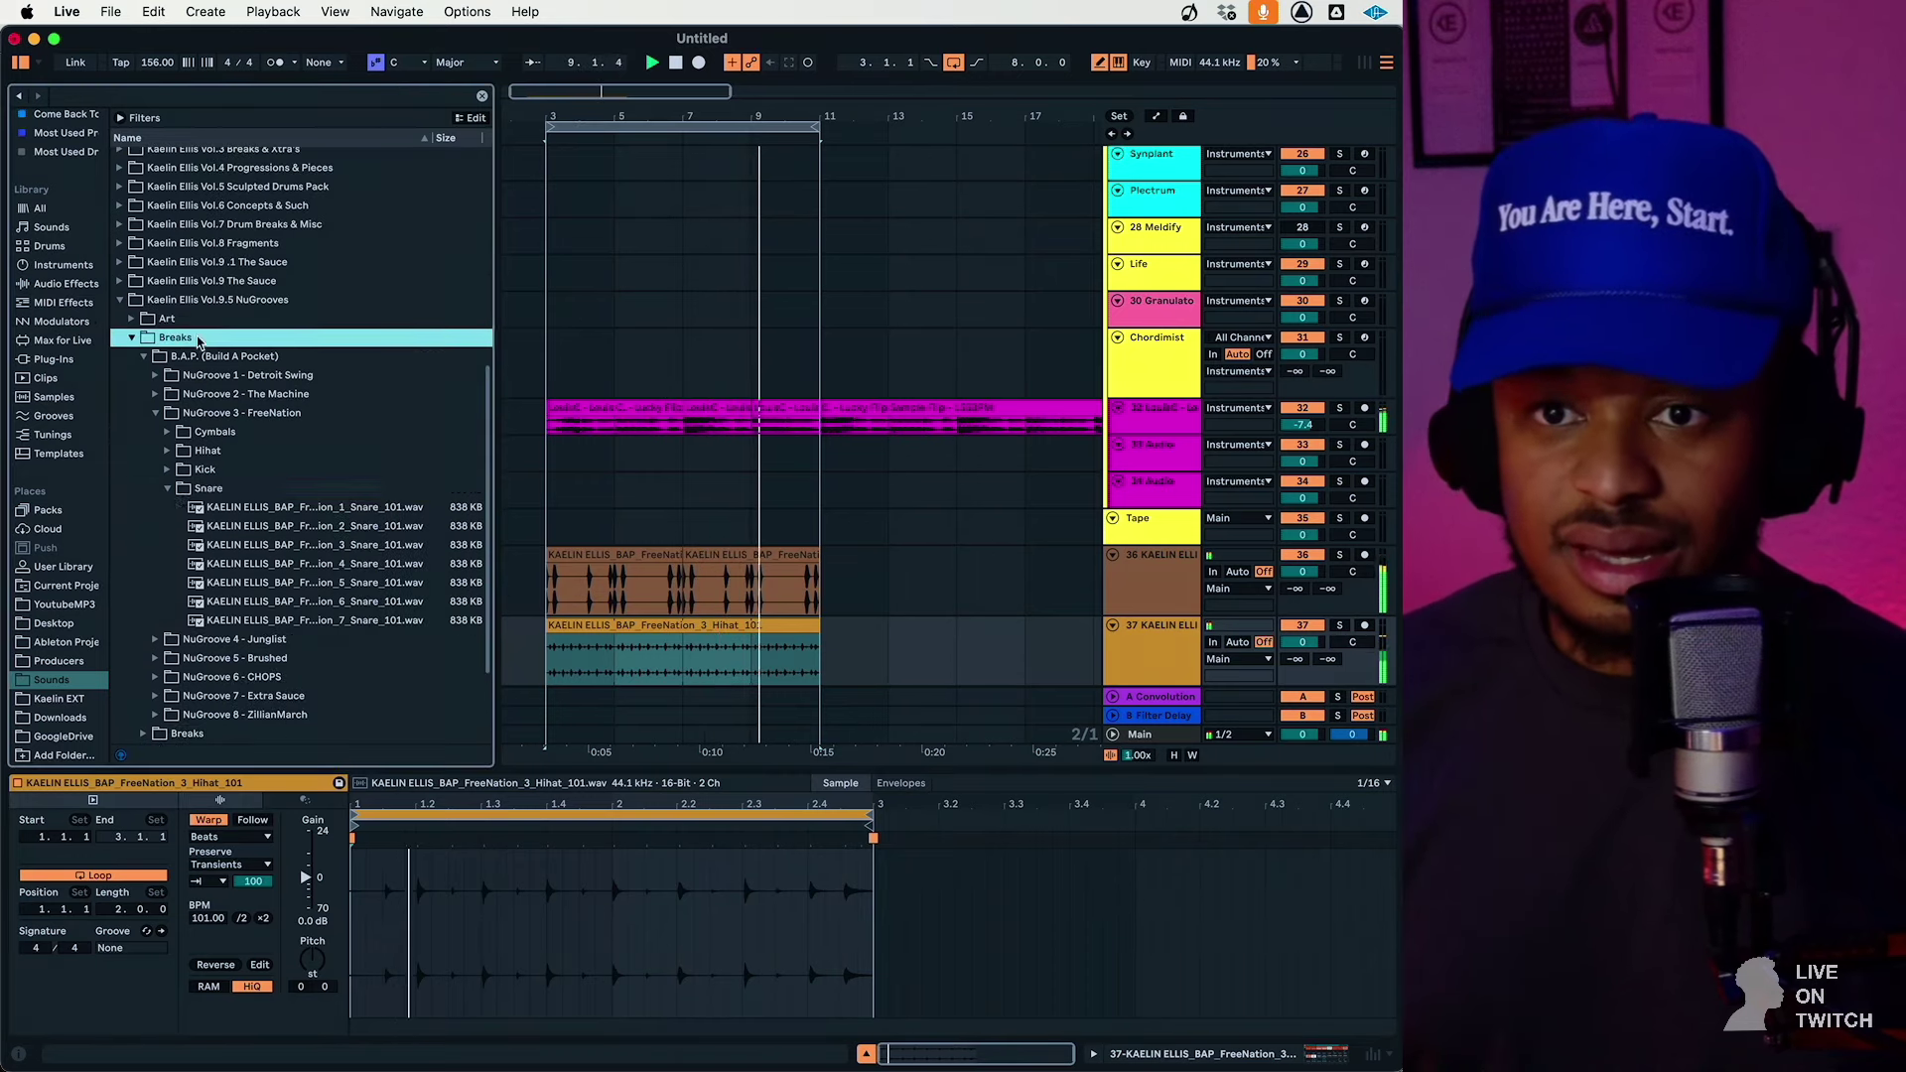
{"action": "double_click", "coordinate": [195, 660]}
{"action": "scroll", "coordinate": [224, 675], "scroll_direction": "down", "scroll_amount": 3}
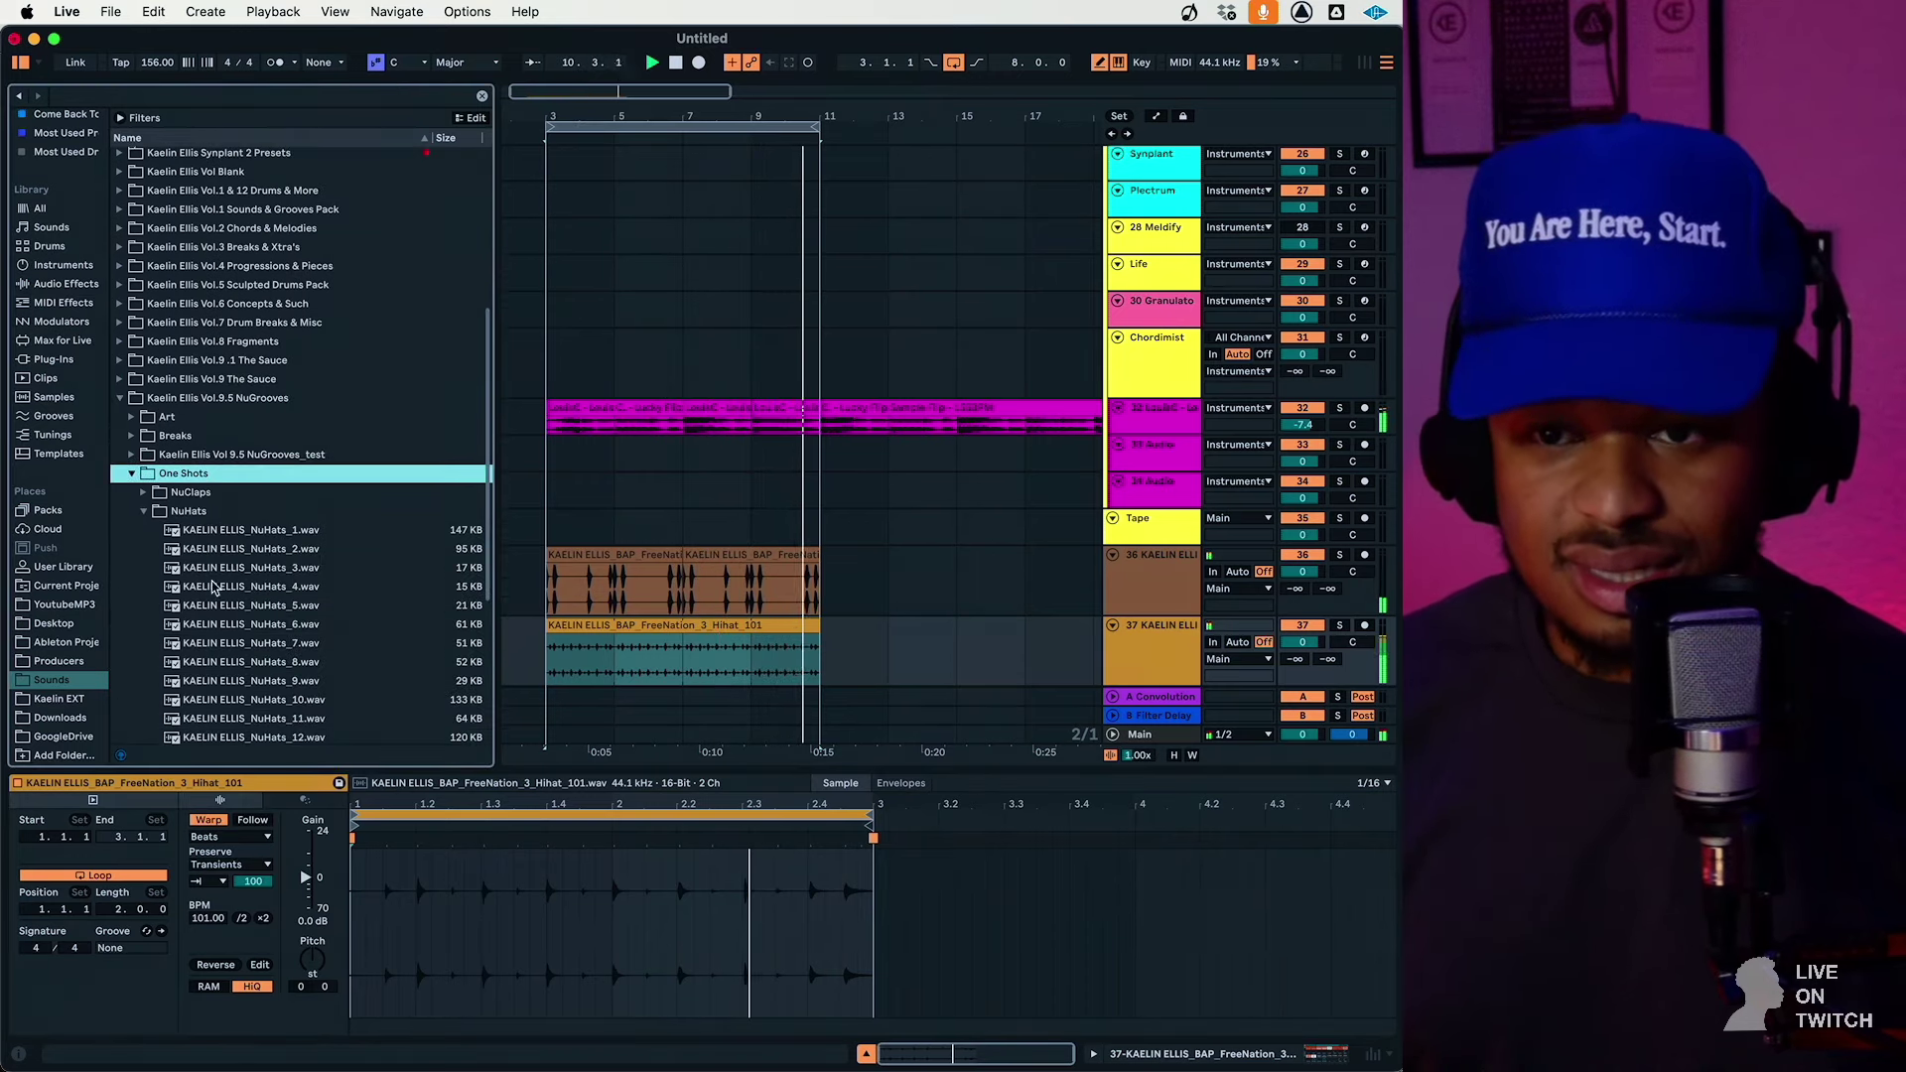
{"action": "double_click", "coordinate": [212, 512]}
{"action": "double_click", "coordinate": [214, 661]}
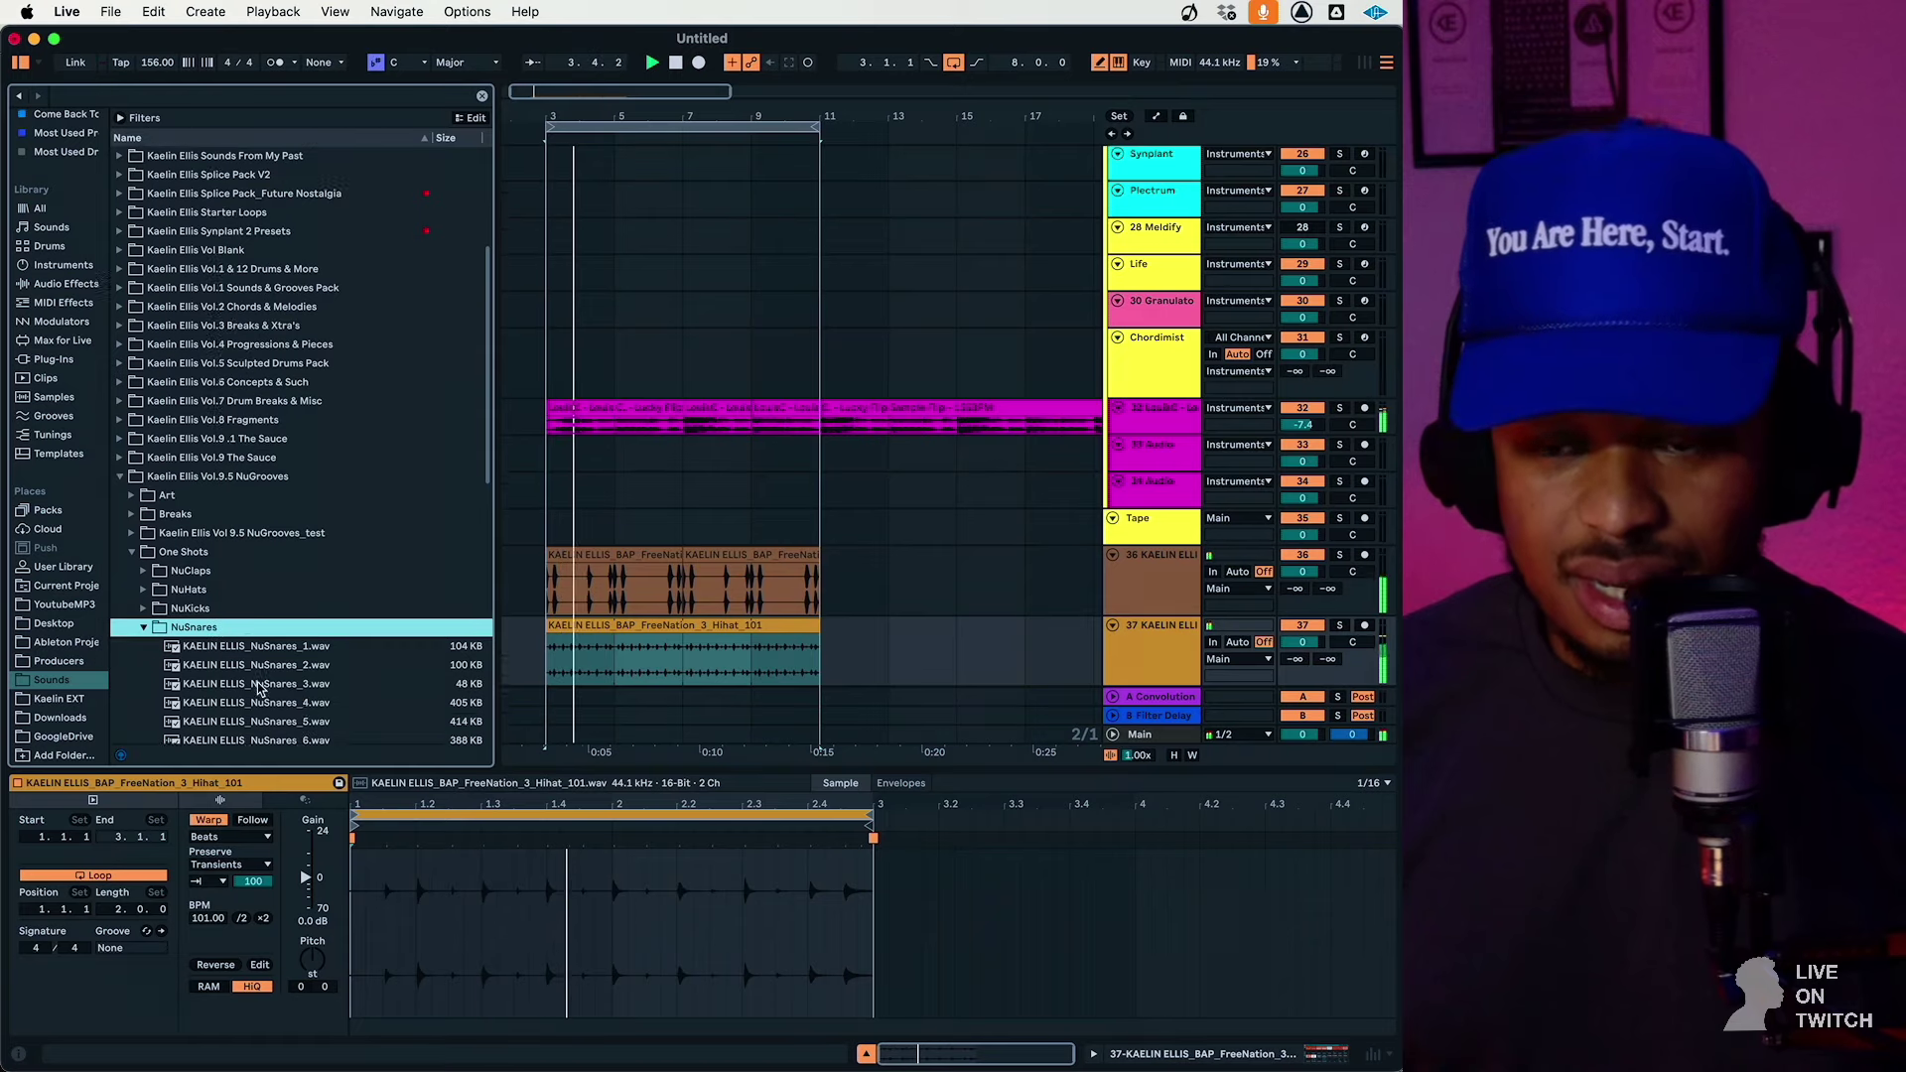
Audition the snare one-shots in the NuSnares folder from NuSnares_3 through NuSnares_18 against the playing loop
{"action": "left_click", "coordinate": [258, 685]}
{"action": "key", "text": "Down"}
{"action": "key", "text": "Down"}
{"action": "key", "text": "Down"}
{"action": "key", "text": "Down"}
{"action": "key", "text": "Down"}
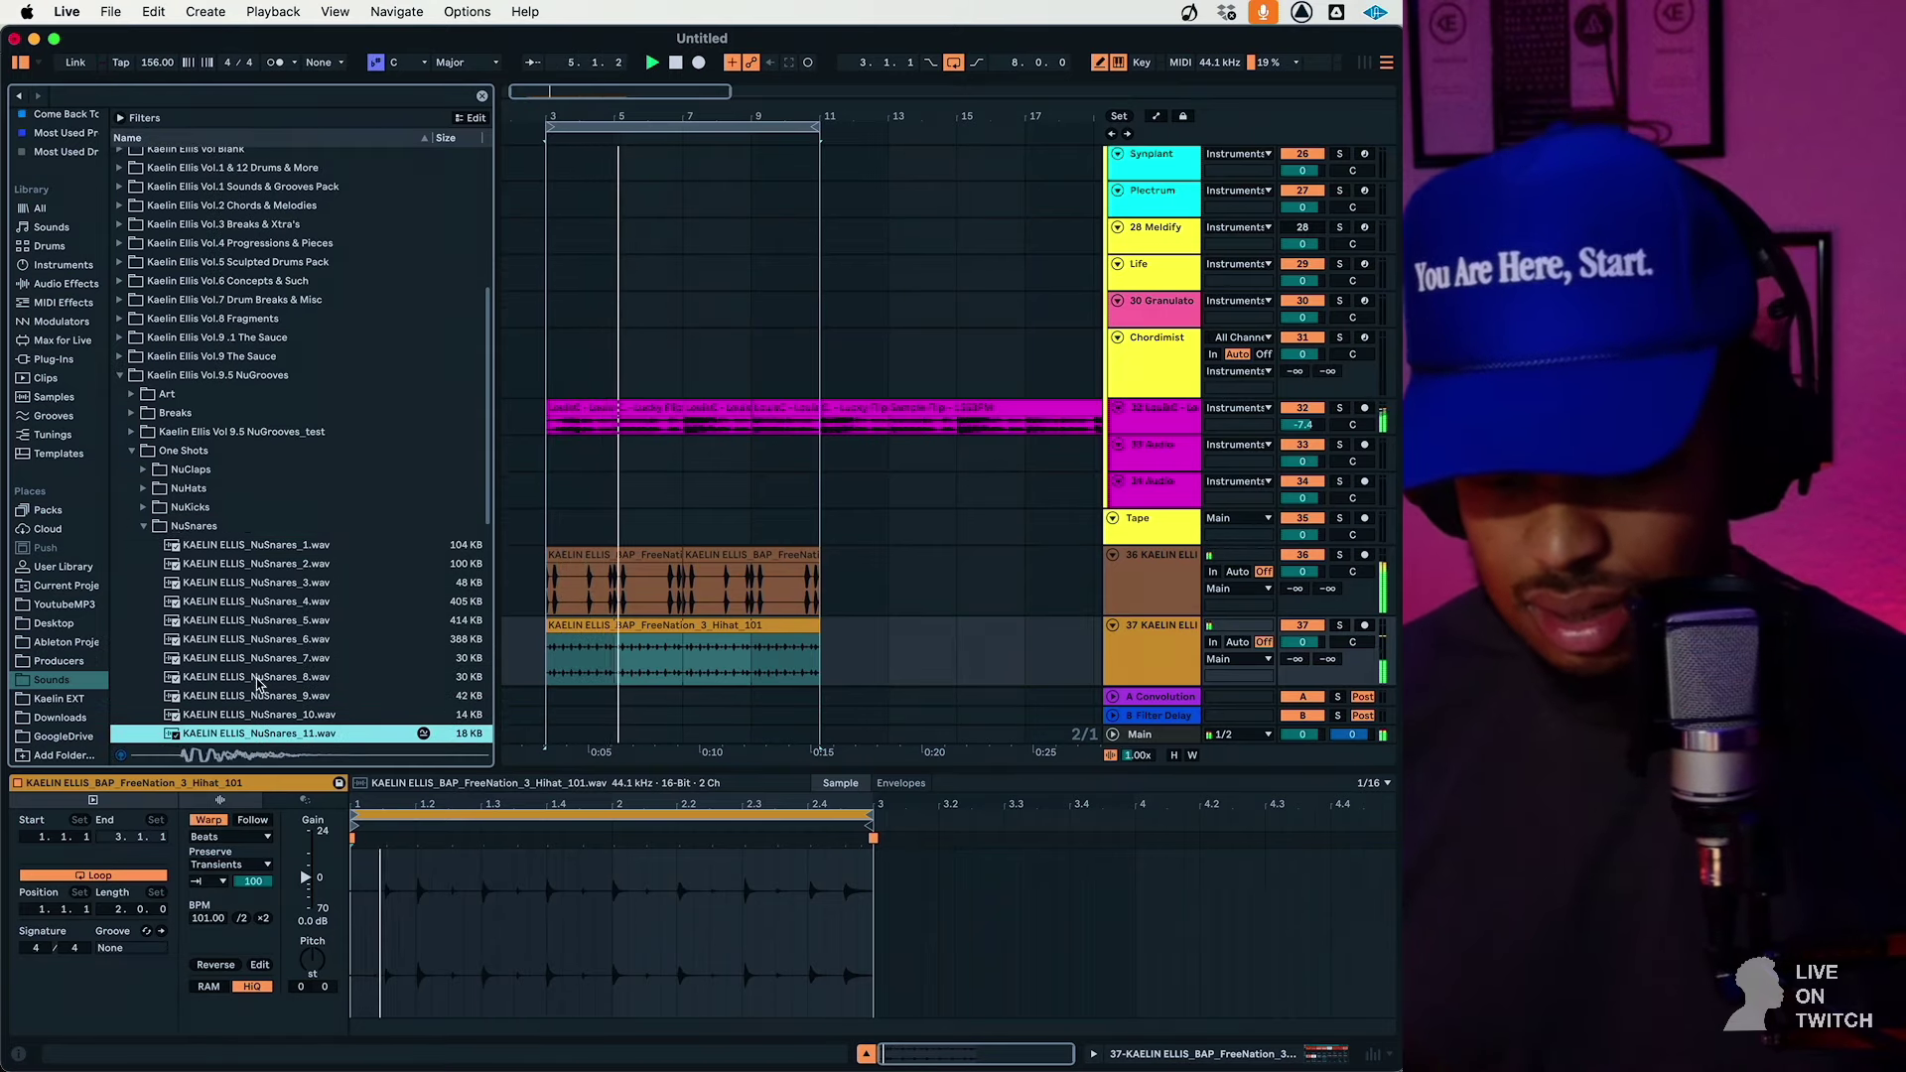
{"action": "key", "text": "Down"}
{"action": "key", "text": "Up"}
{"action": "key", "text": "Up"}
{"action": "key", "text": "Up"}
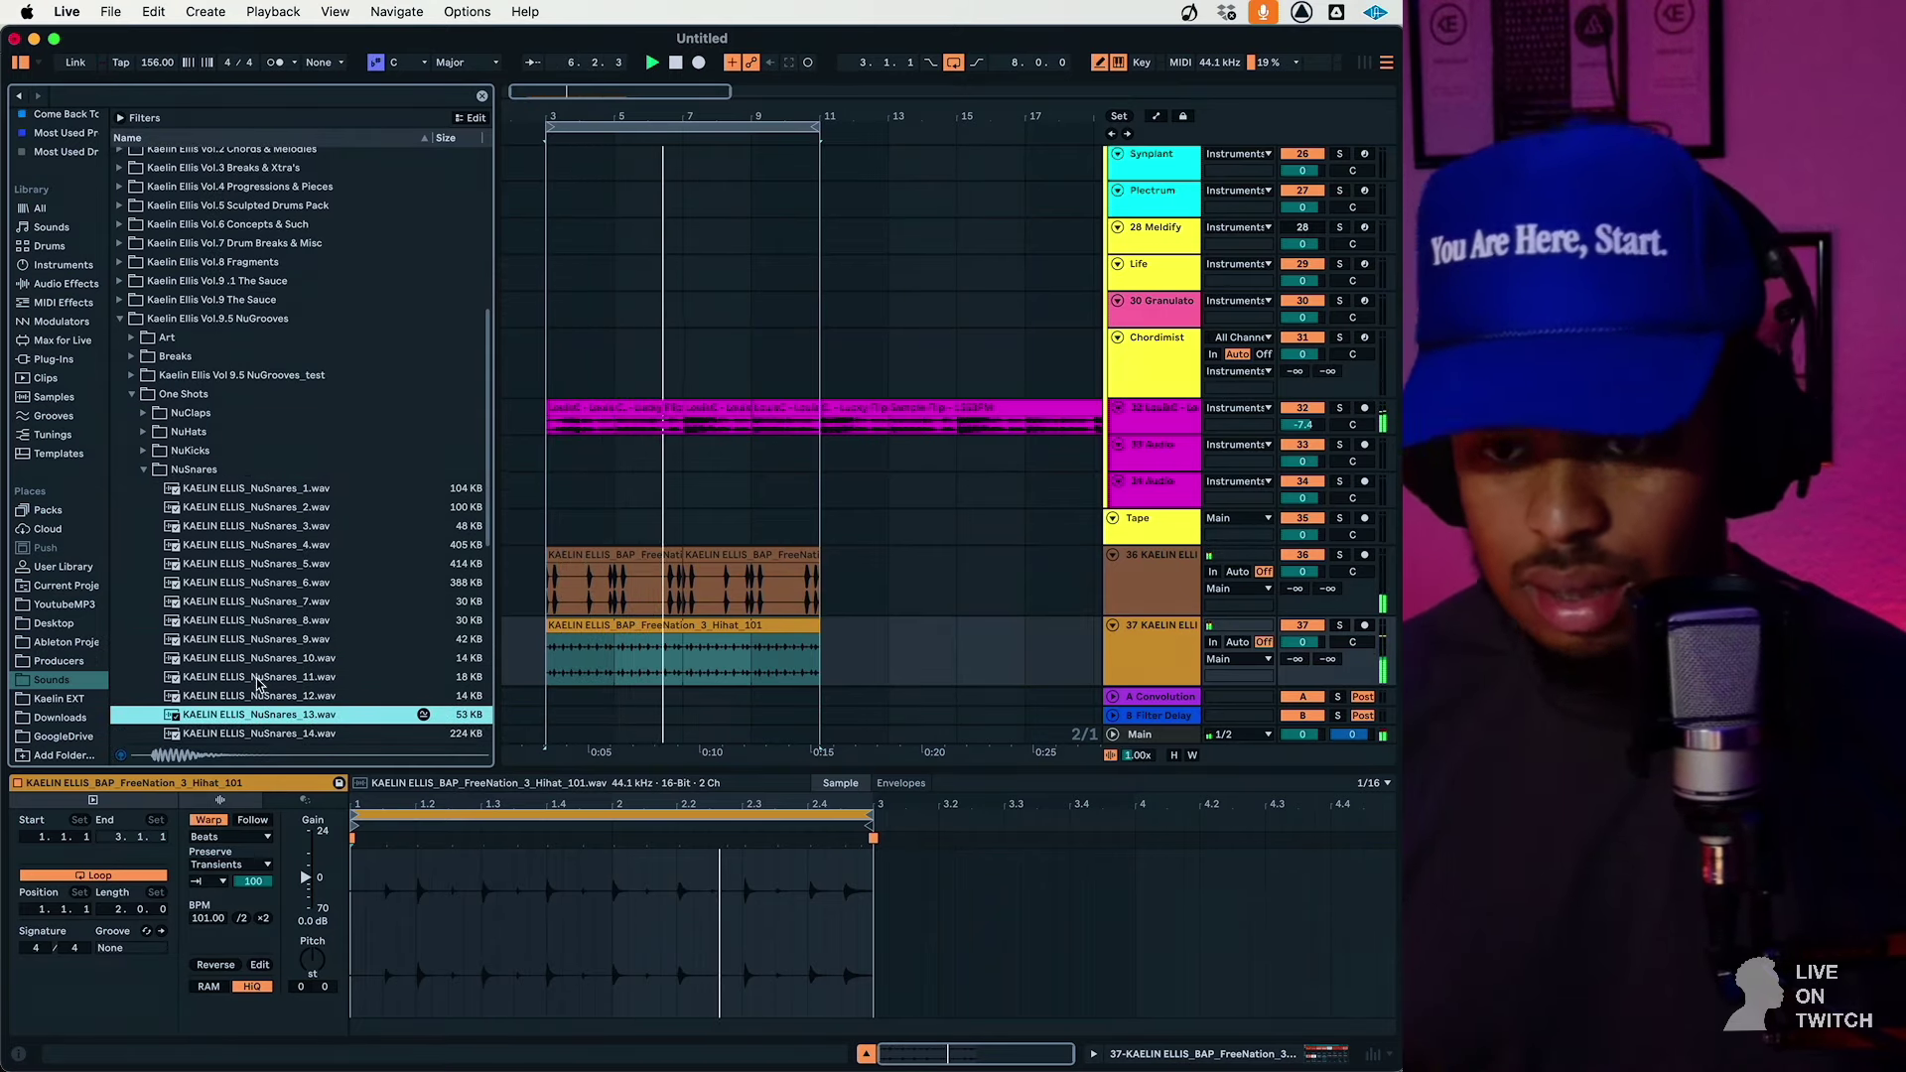
{"action": "key", "text": "Down"}
{"action": "key", "text": "Down"}
{"action": "key", "text": "Down"}
{"action": "key", "text": "Down"}
{"action": "key", "text": "Down"}
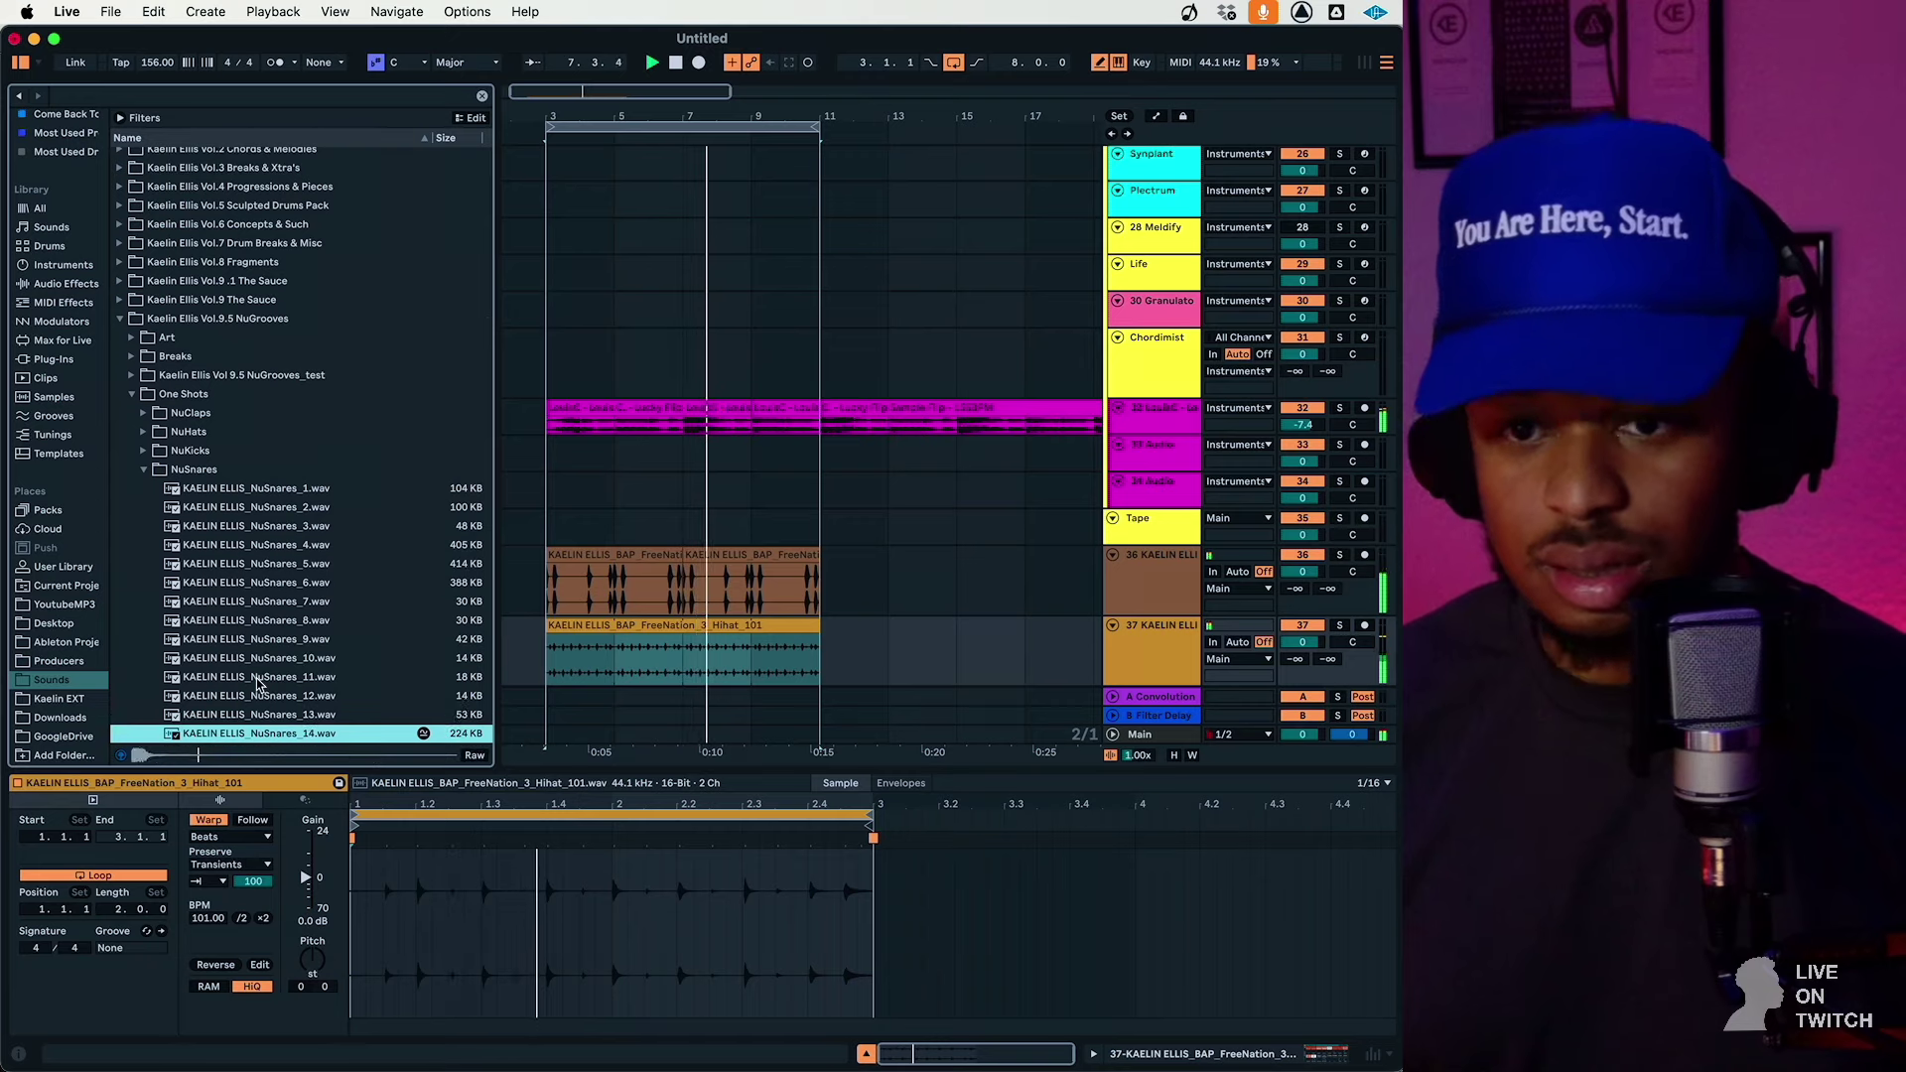
{"action": "key", "text": "Up"}
{"action": "key", "text": "Down"}
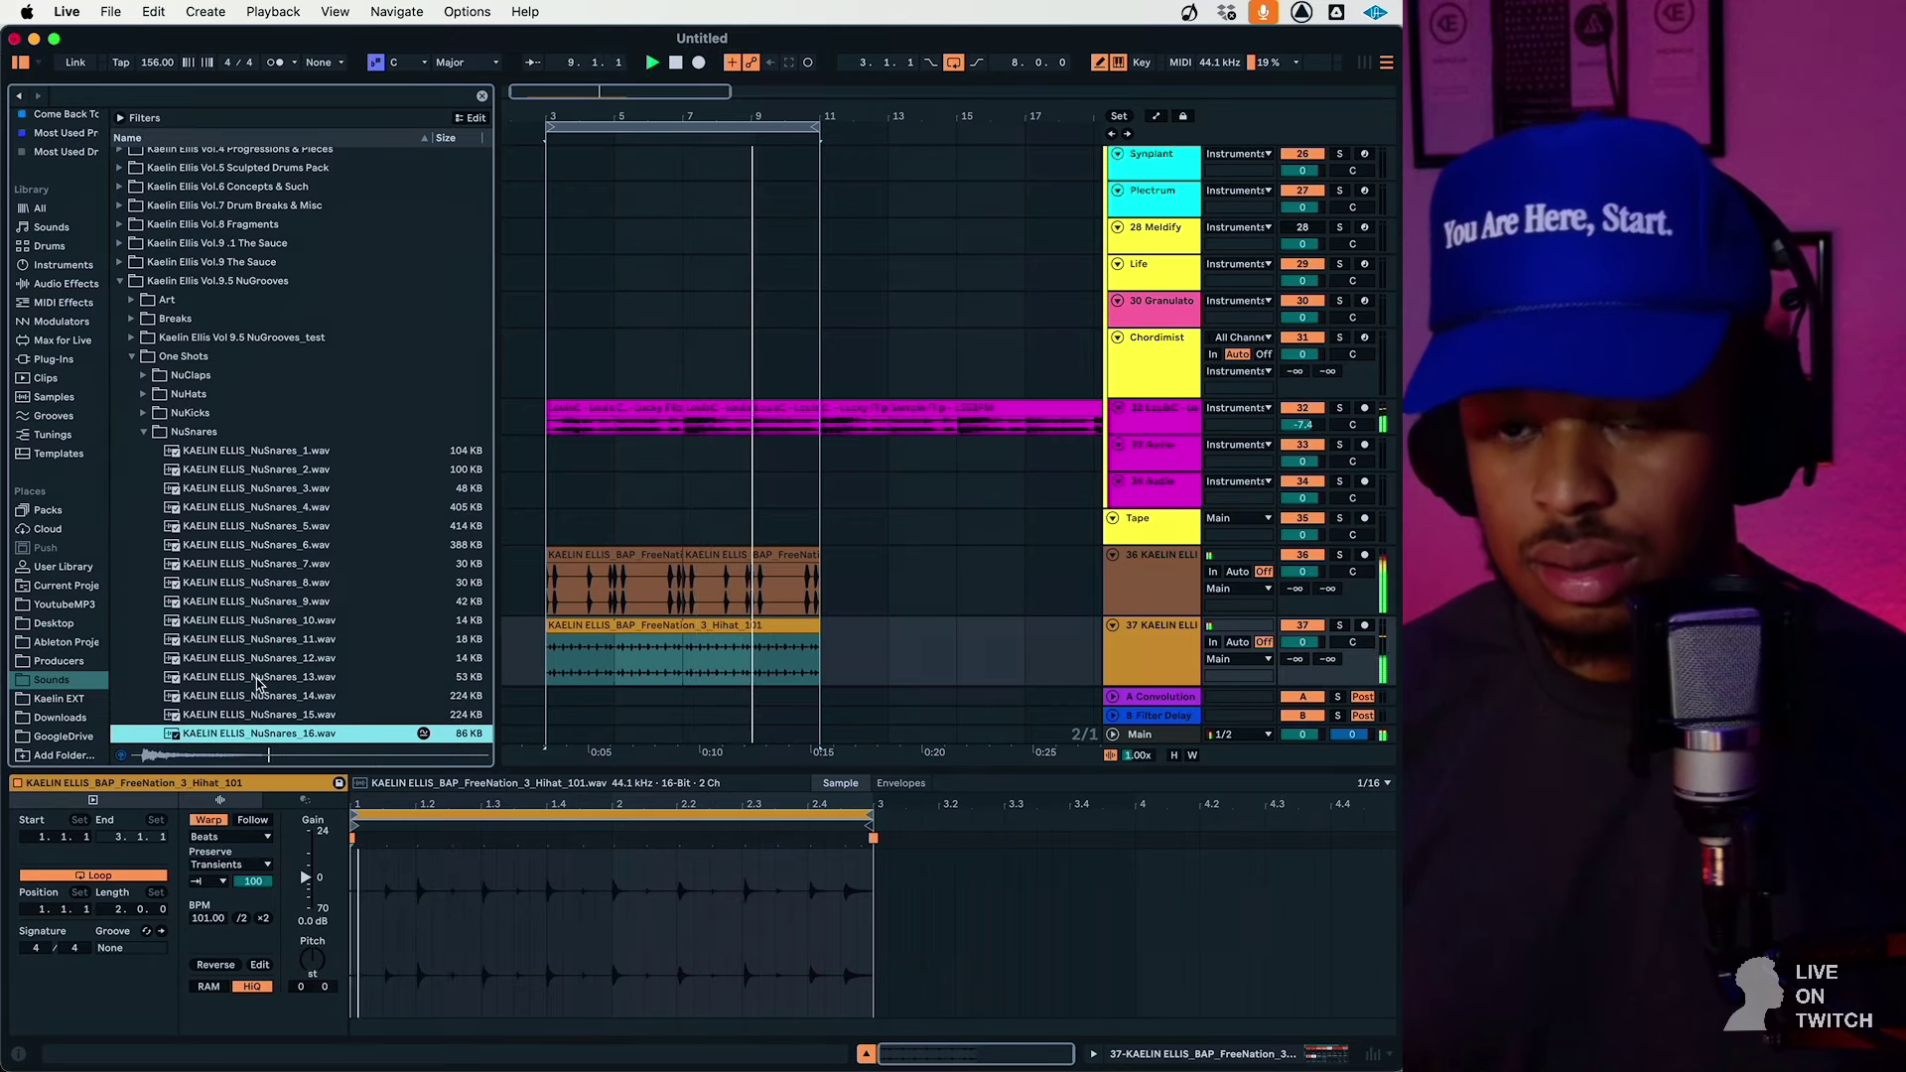
{"action": "key", "text": "Up"}
{"action": "key", "text": "Down"}
{"action": "key", "text": "Down"}
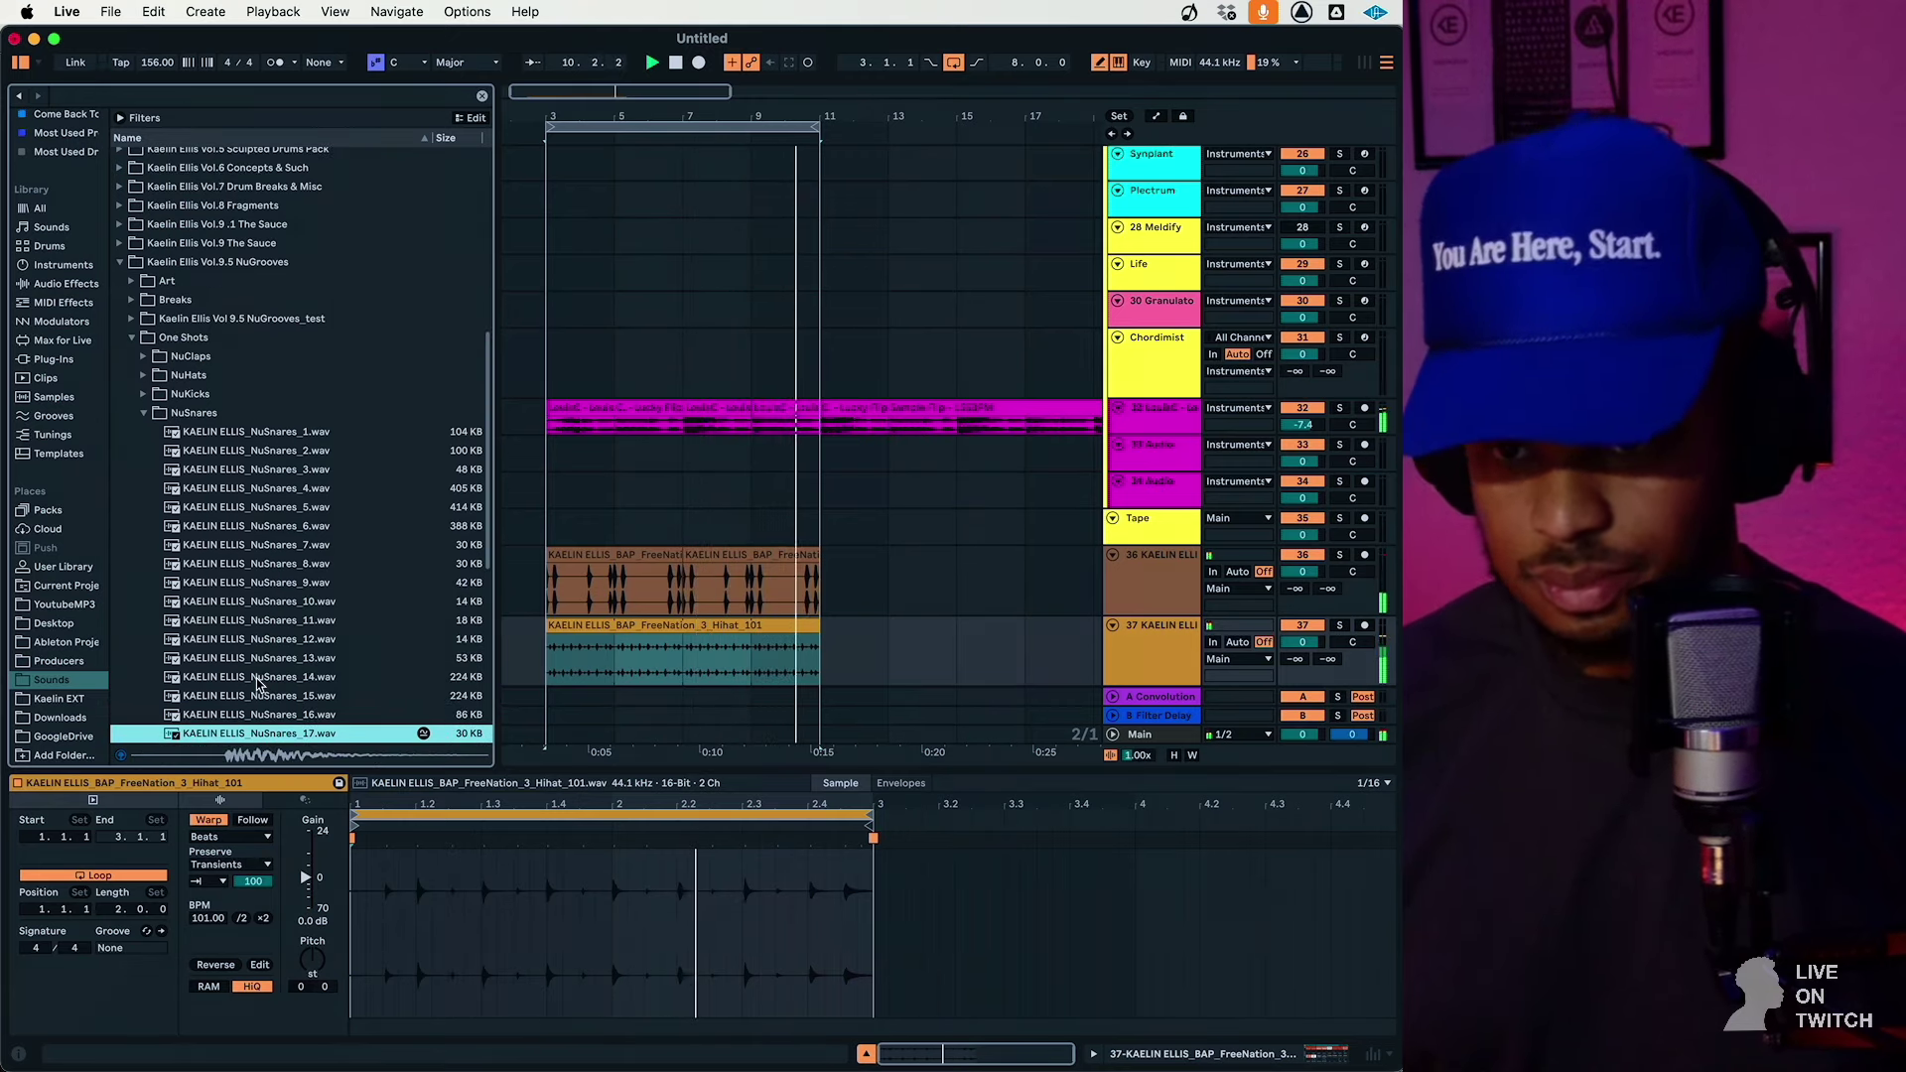
{"action": "key", "text": "Down"}
{"action": "key", "text": "Up"}
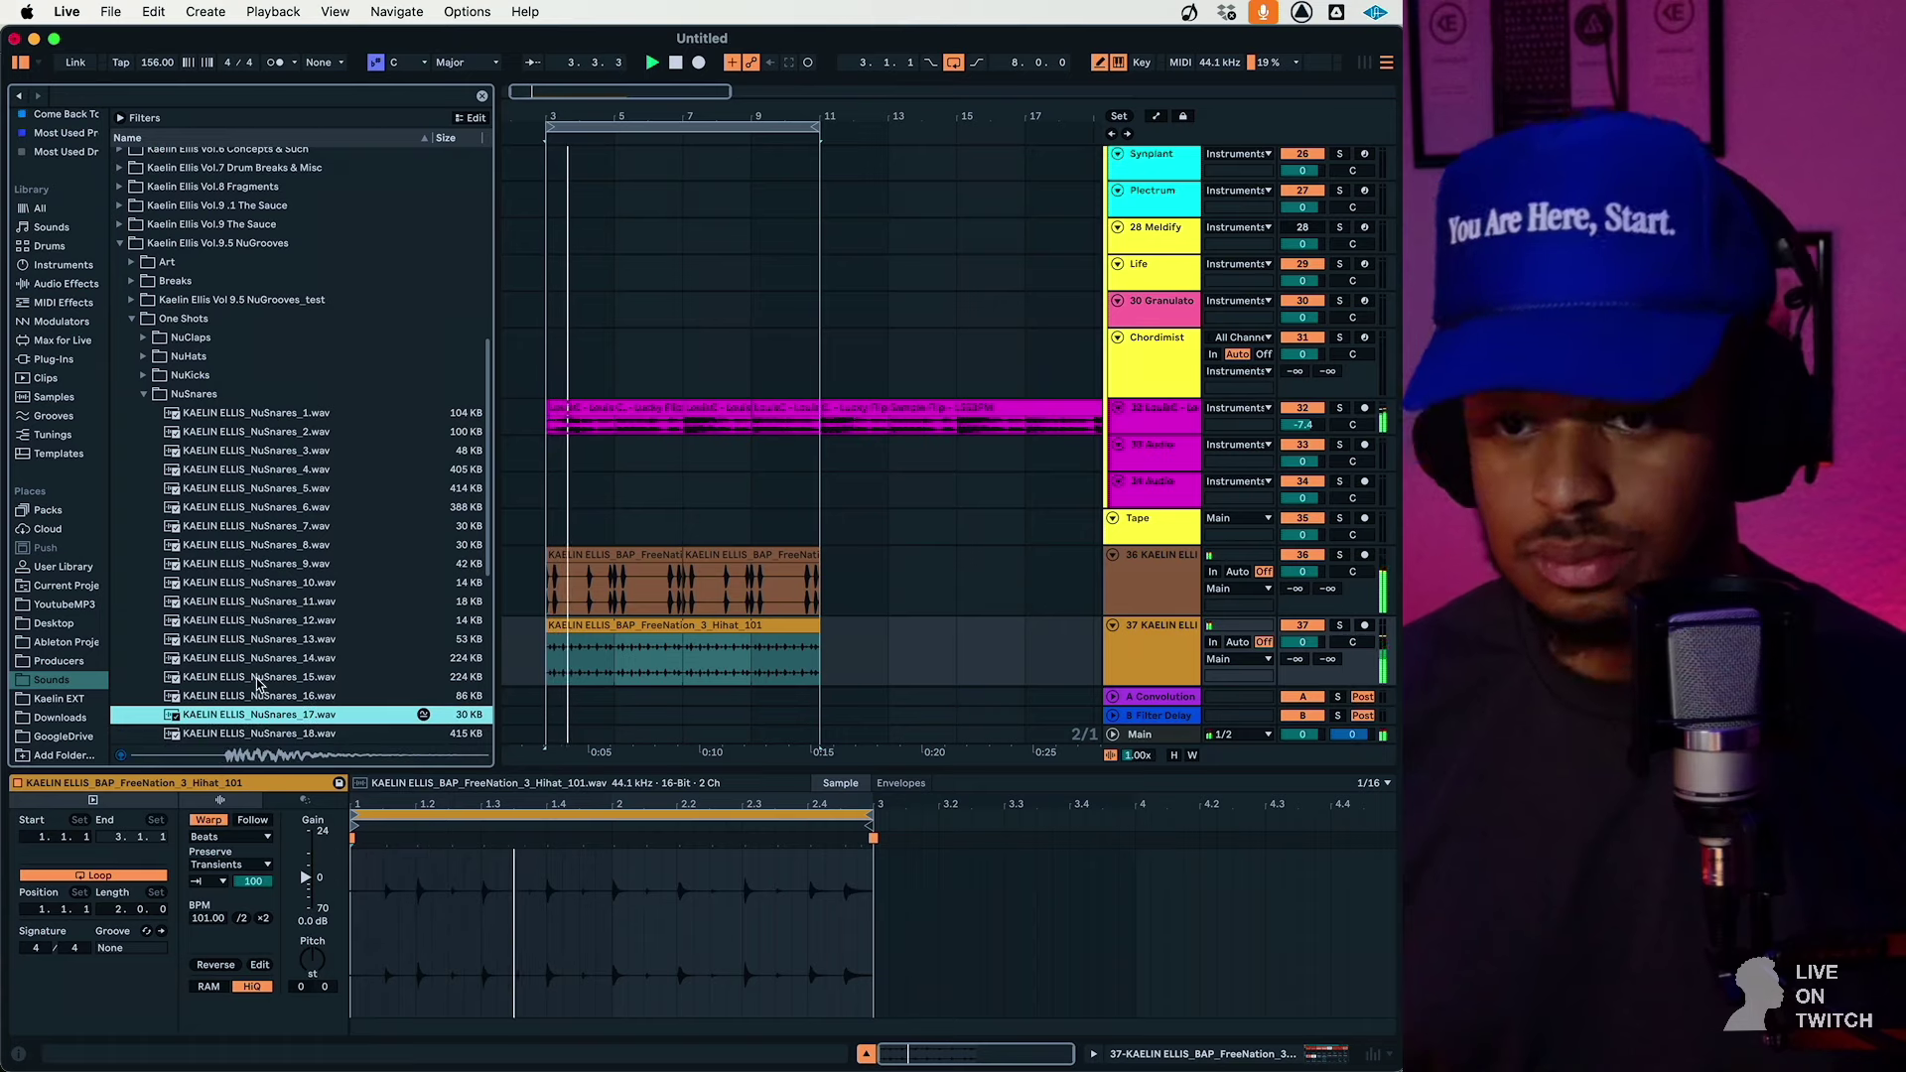
Add a new audio track below the hi-hat track and set the arrangement grid to 1/4
{"action": "scroll", "coordinate": [1113, 604], "scroll_direction": "down", "scroll_amount": 1}
{"action": "left_click", "coordinate": [1112, 604]}
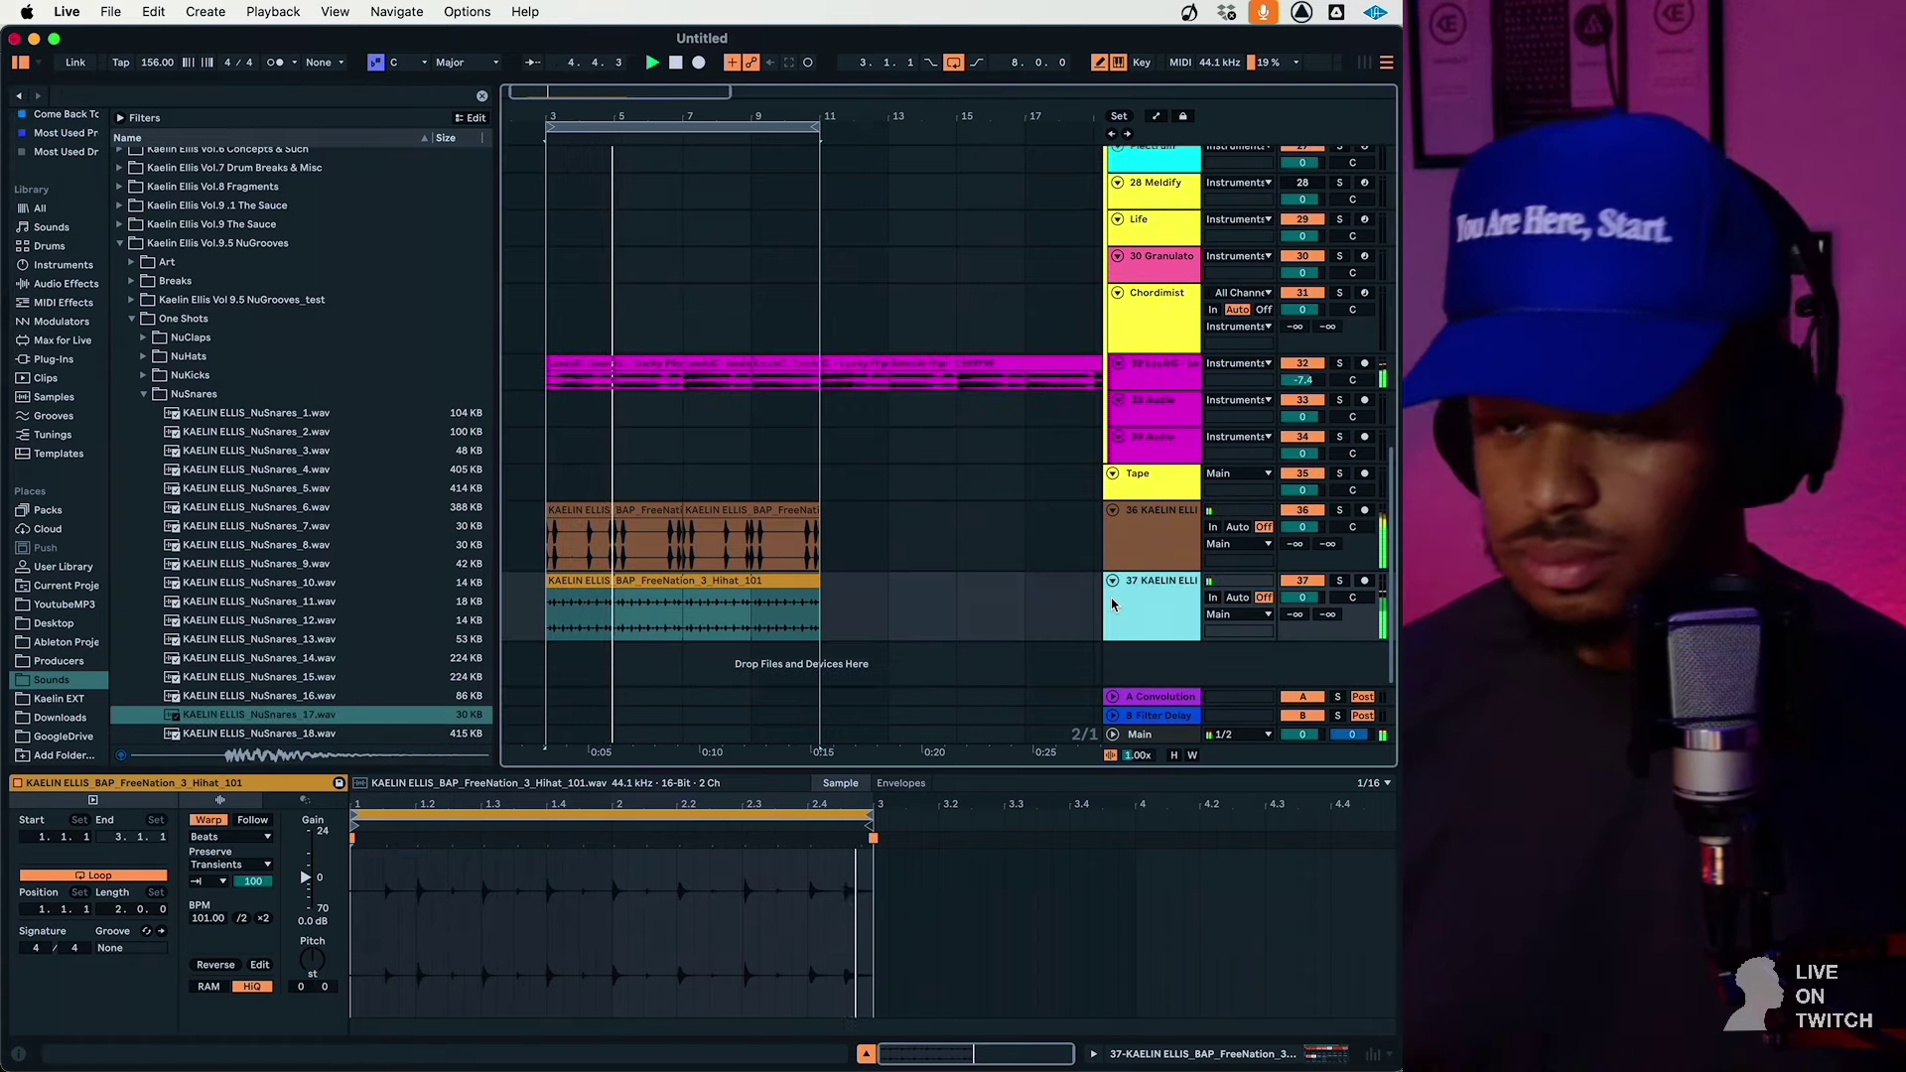
{"action": "key", "text": "super+t"}
{"action": "left_click", "coordinate": [563, 622]}
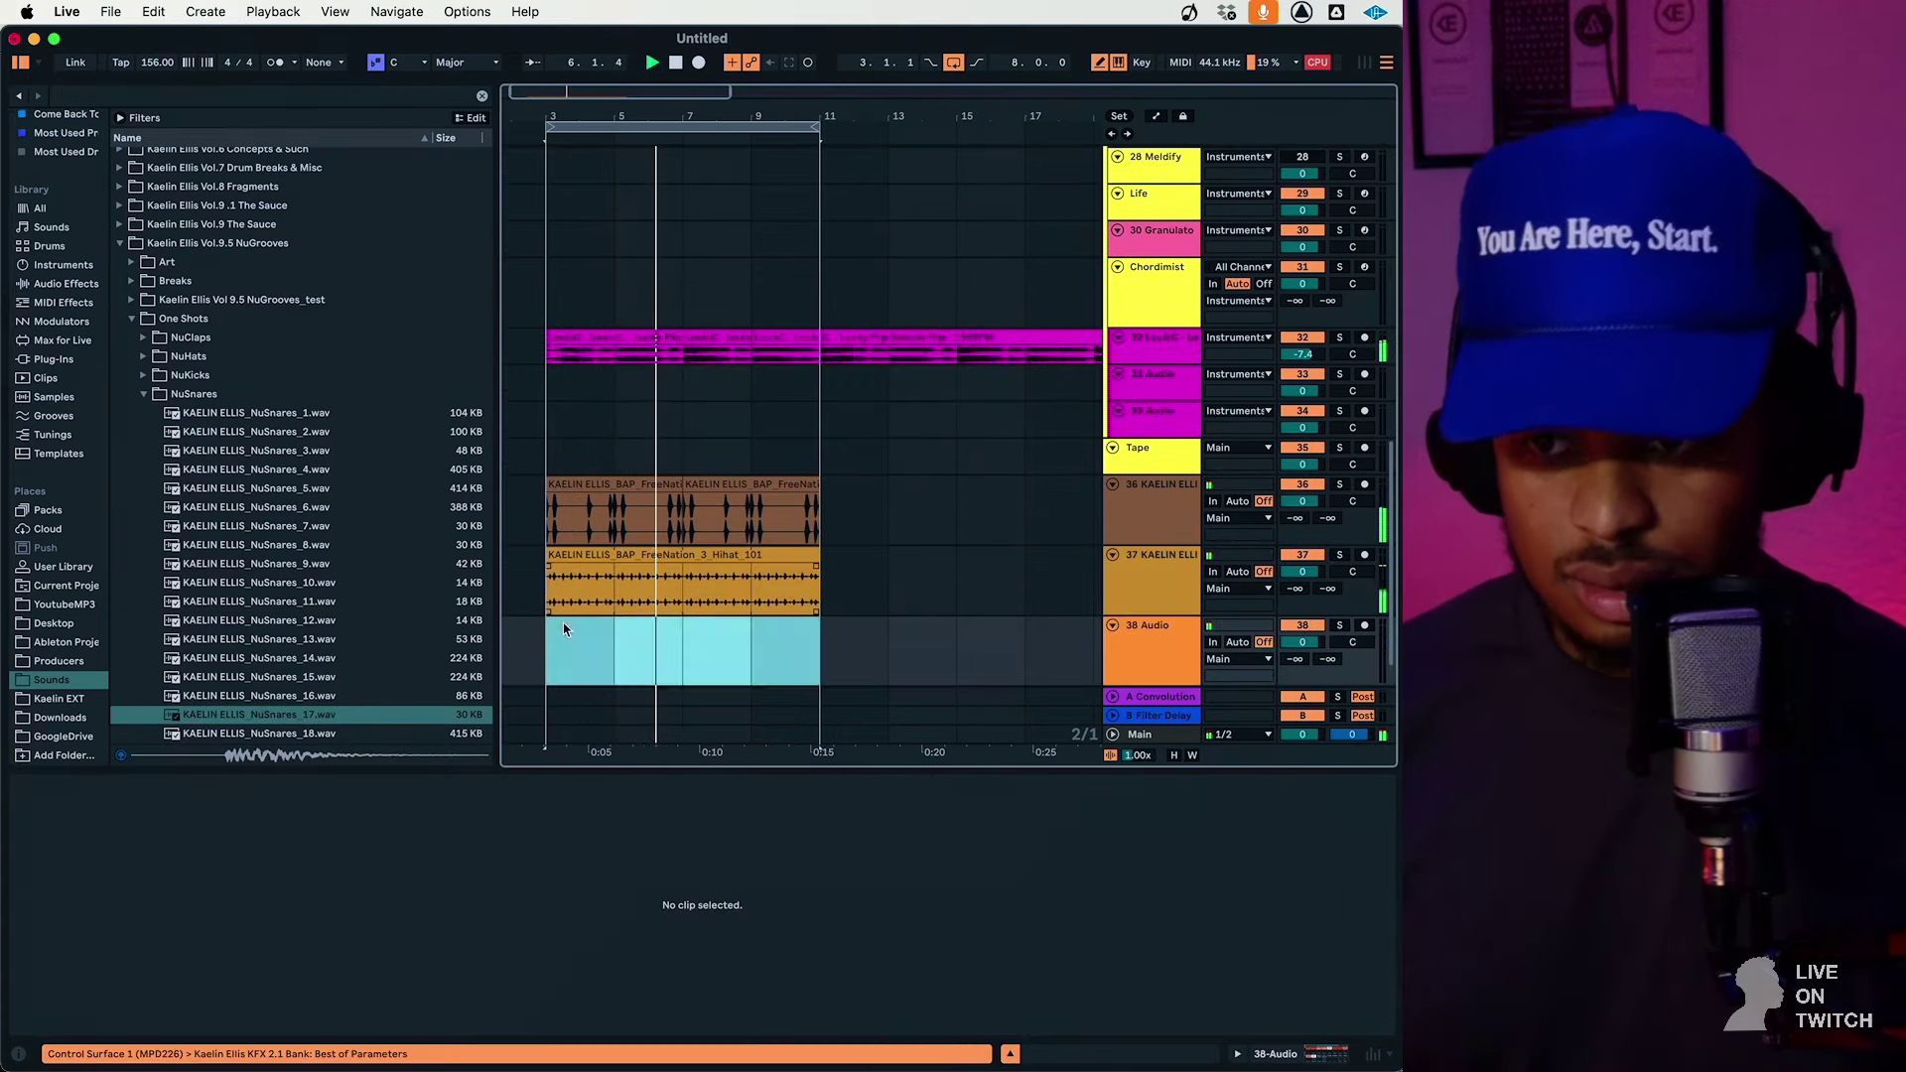
{"action": "right_click", "coordinate": [563, 623]}
{"action": "left_click", "coordinate": [587, 974]}
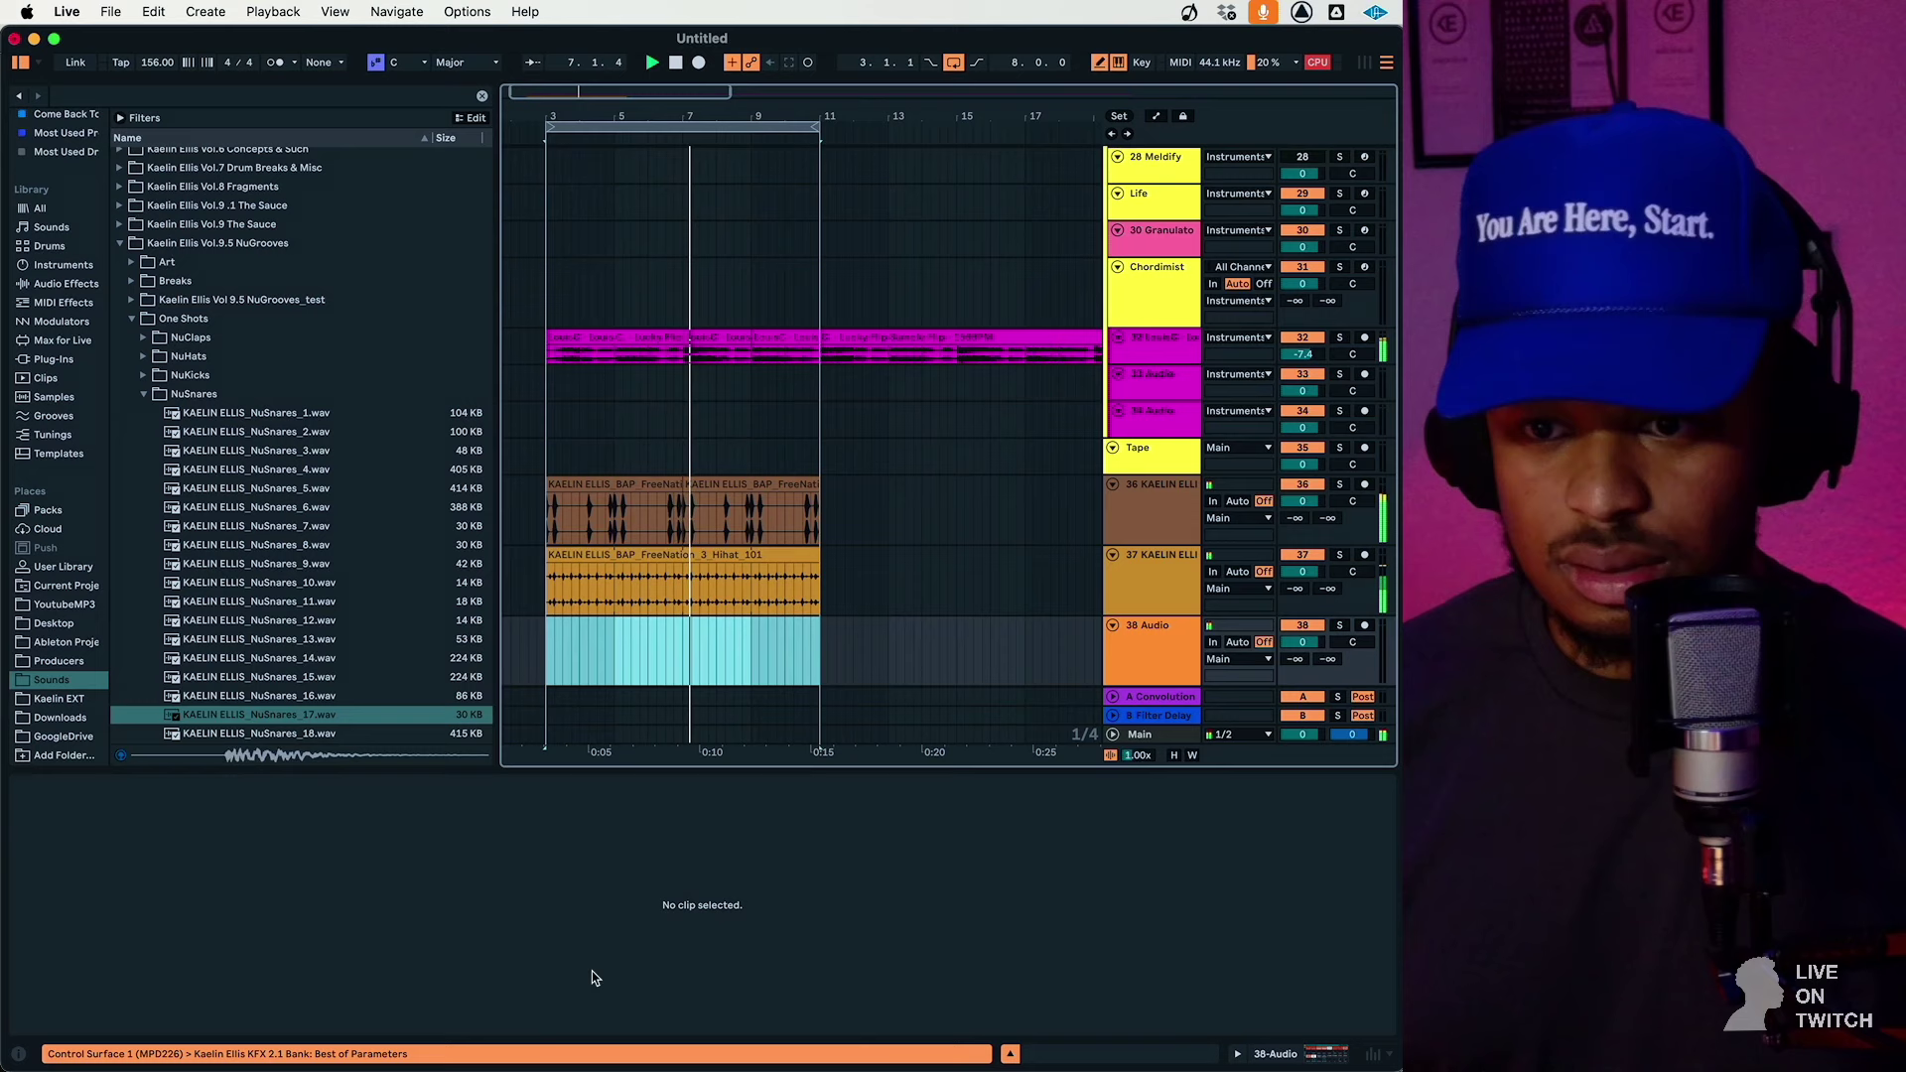
Audition further snares and place NuSnares_19 on the new audio track at beat 3.3
{"action": "left_click", "coordinate": [307, 718]}
{"action": "scroll", "coordinate": [328, 707], "scroll_direction": "down", "scroll_amount": 5}
{"action": "left_click", "coordinate": [281, 551]}
{"action": "left_click", "coordinate": [276, 496]}
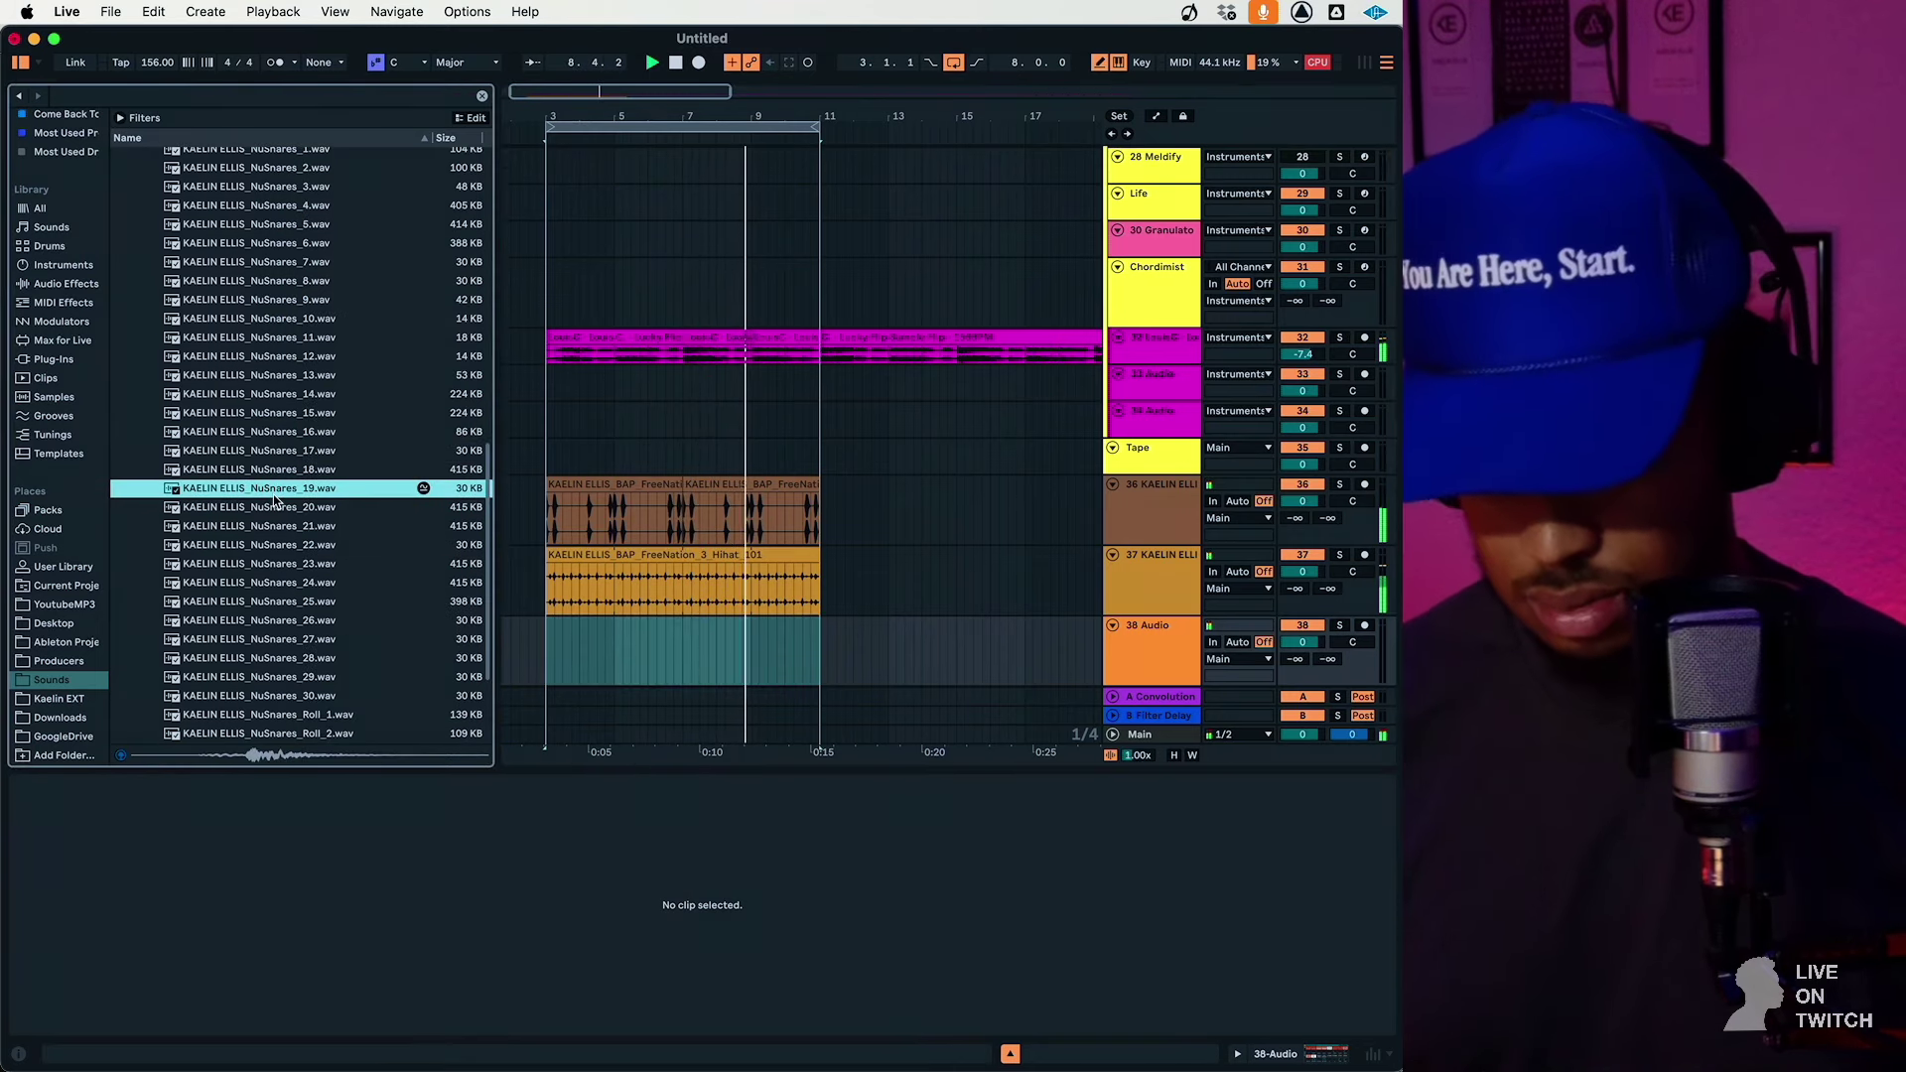
{"action": "left_click", "coordinate": [276, 501]}
{"action": "key", "text": "Up"}
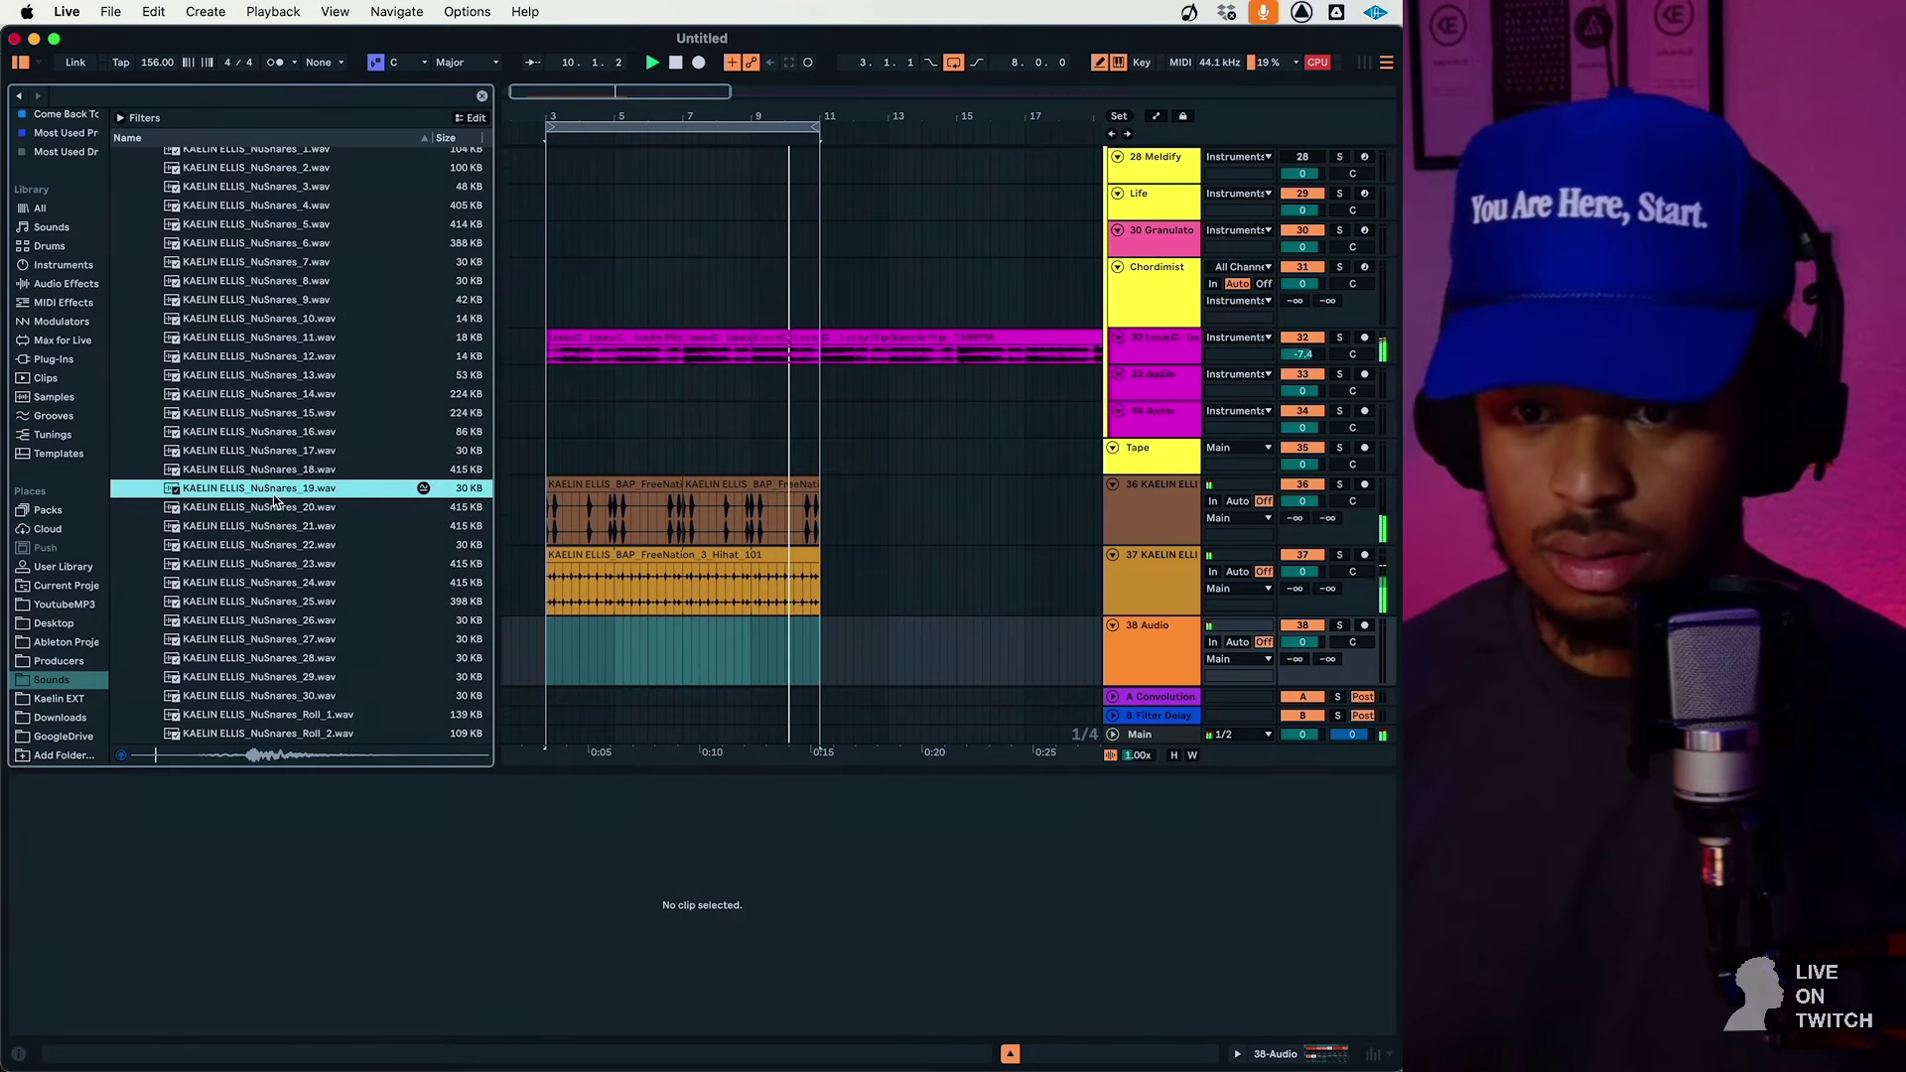
{"action": "left_click_drag", "start_coordinate": [275, 500], "coordinate": [561, 647]}
Move the snare clip's start to its main transient, then enable Warp with transient loop mode off and transient envelope 42
{"action": "left_click_drag", "start_coordinate": [355, 802], "coordinate": [684, 809]}
{"action": "key", "text": "space"}
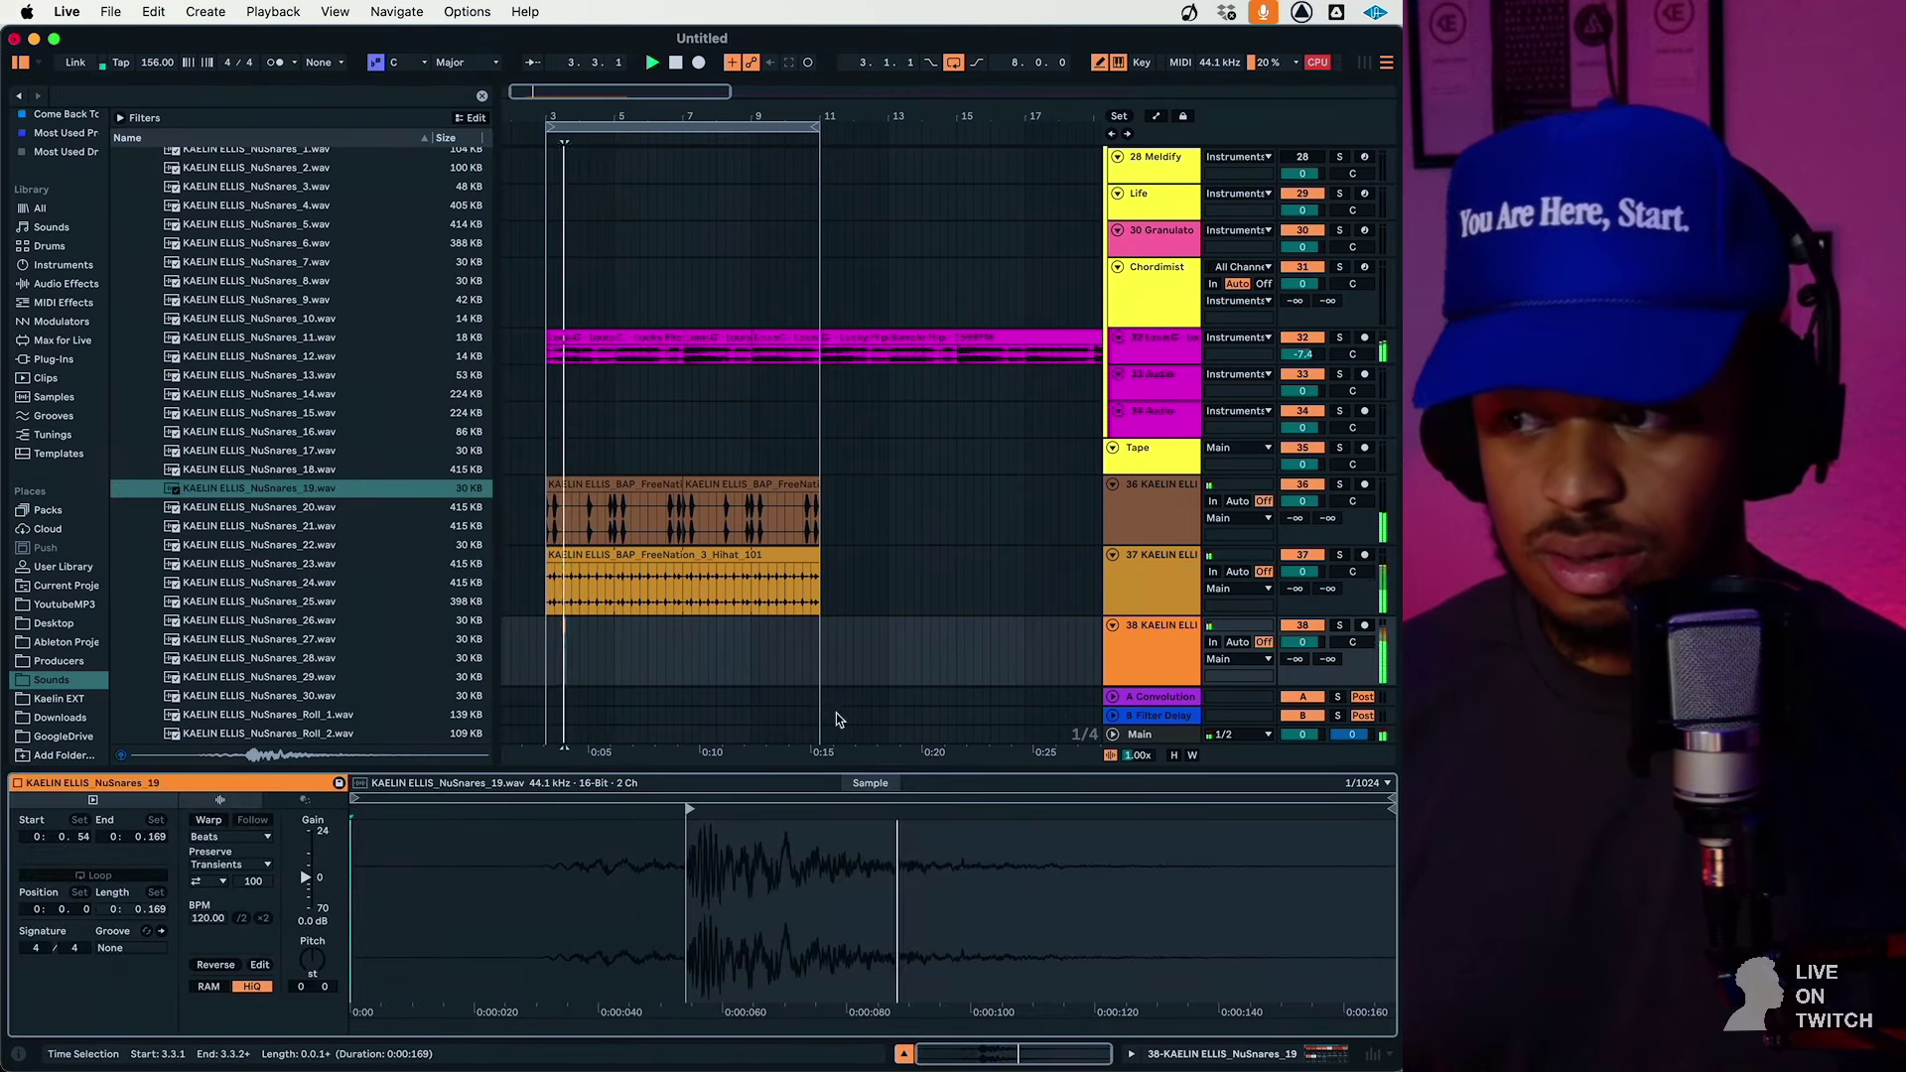
{"action": "left_click", "coordinate": [209, 820]}
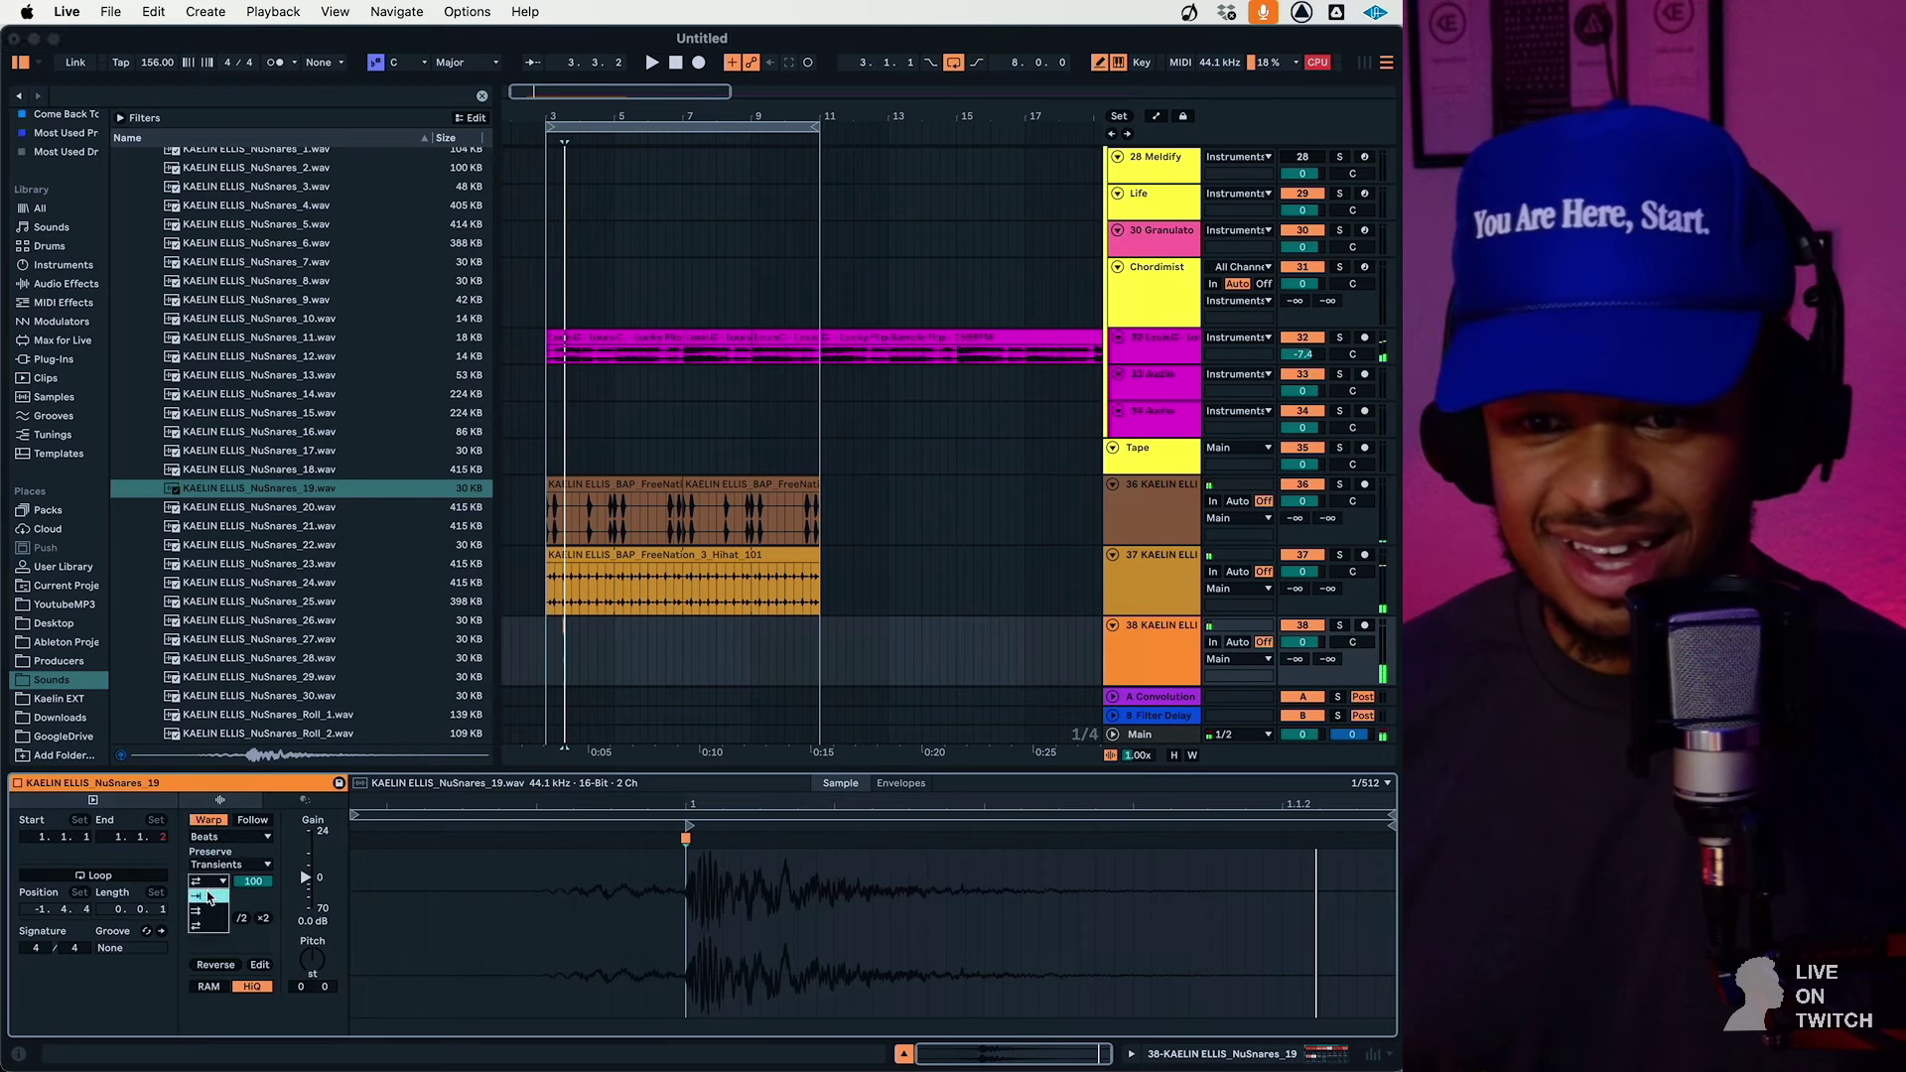
{"action": "left_click", "coordinate": [210, 897]}
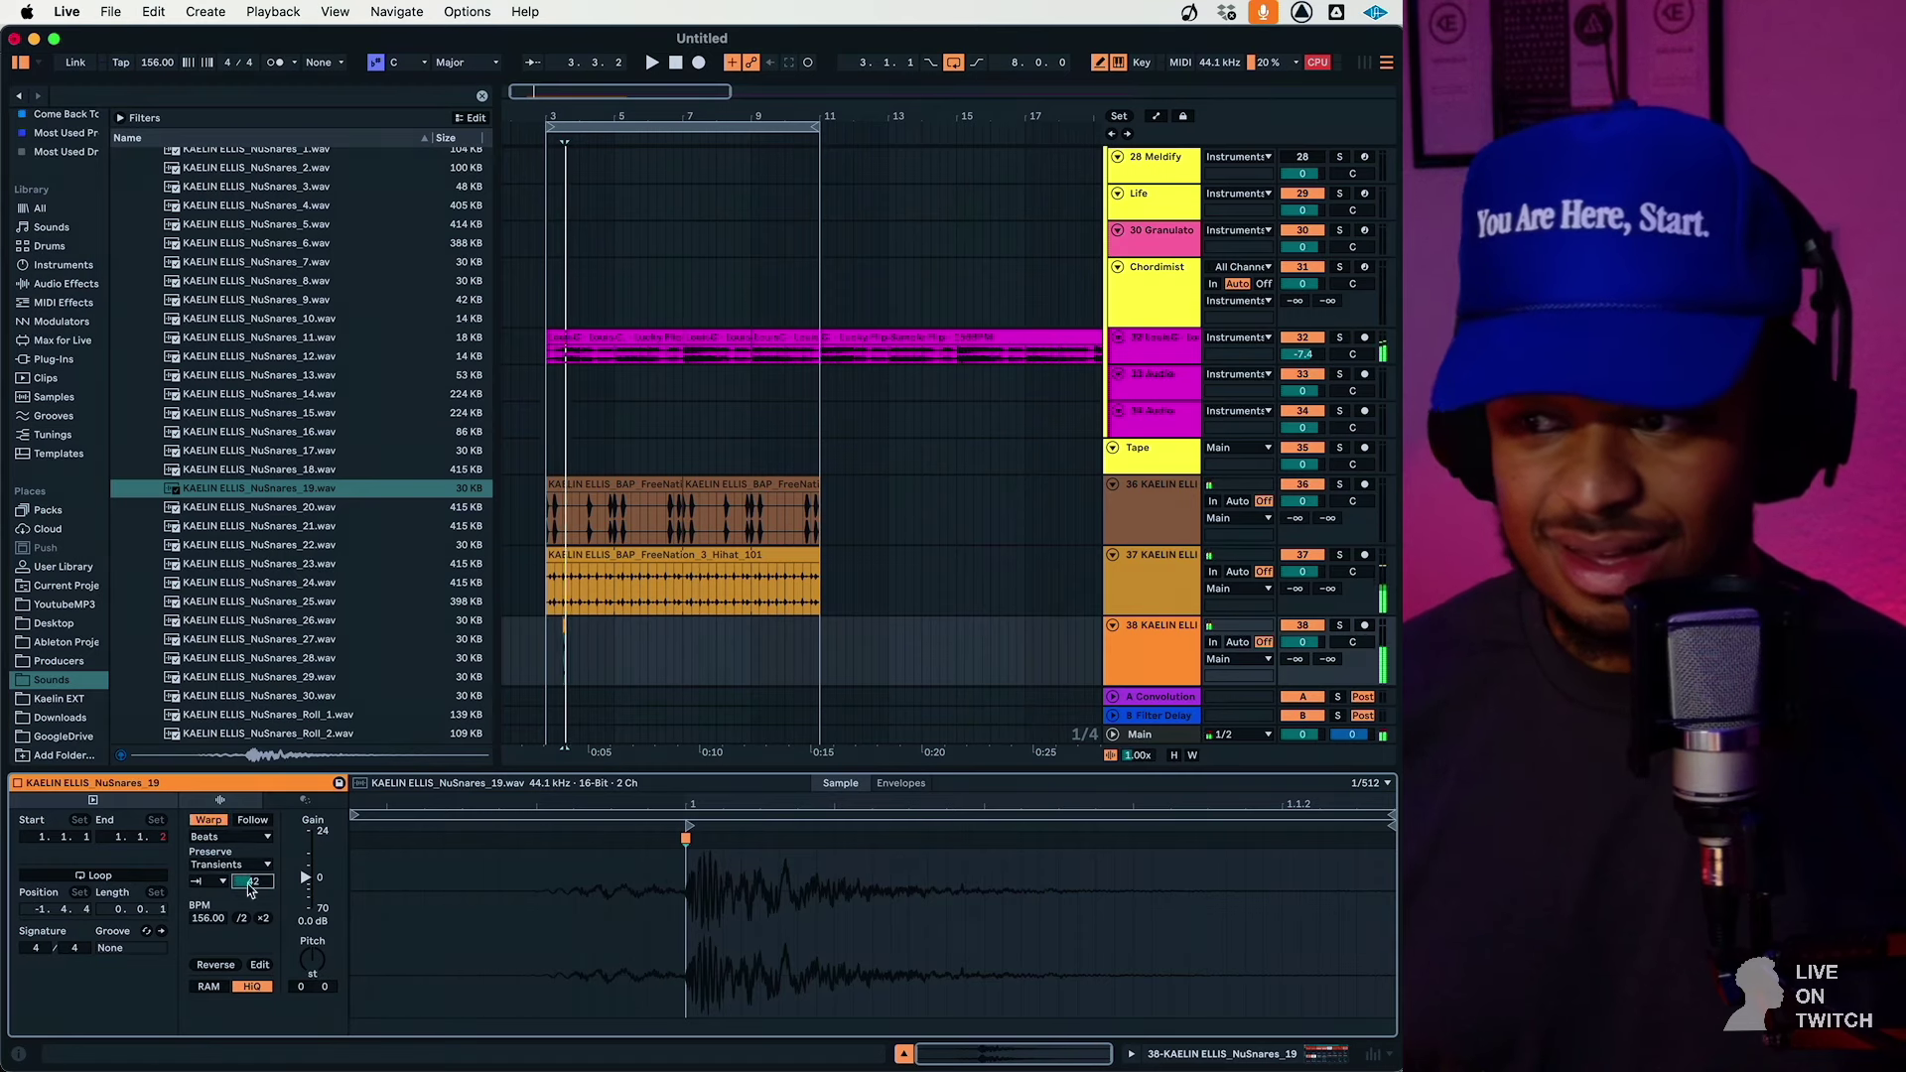
On the snare track's KFX 2.1 rack, set LF Slope to 39 and Low Filter to 778 Hz
{"action": "left_click", "coordinate": [1155, 666]}
{"action": "left_click_drag", "start_coordinate": [274, 991], "coordinate": [274, 933]}
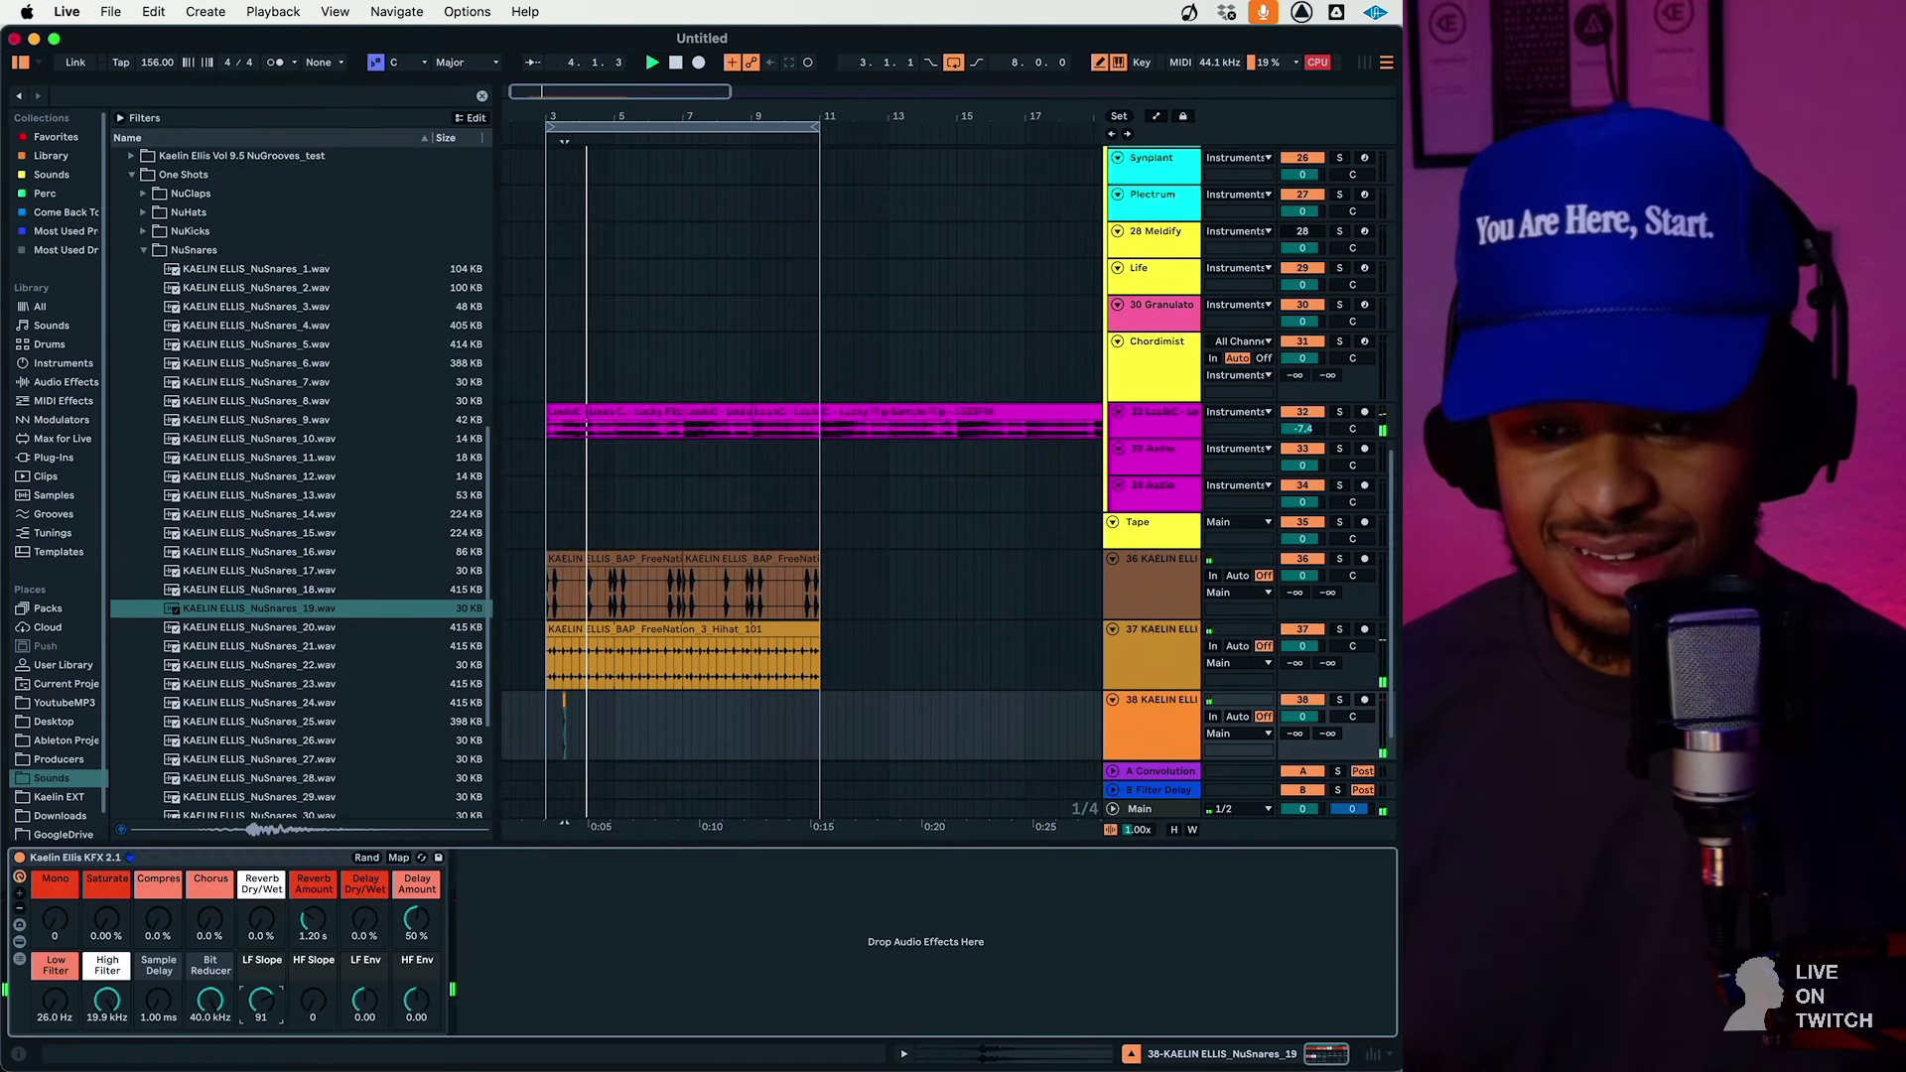
{"action": "key", "text": "space"}
{"action": "left_click_drag", "start_coordinate": [57, 1000], "coordinate": [56, 923]}
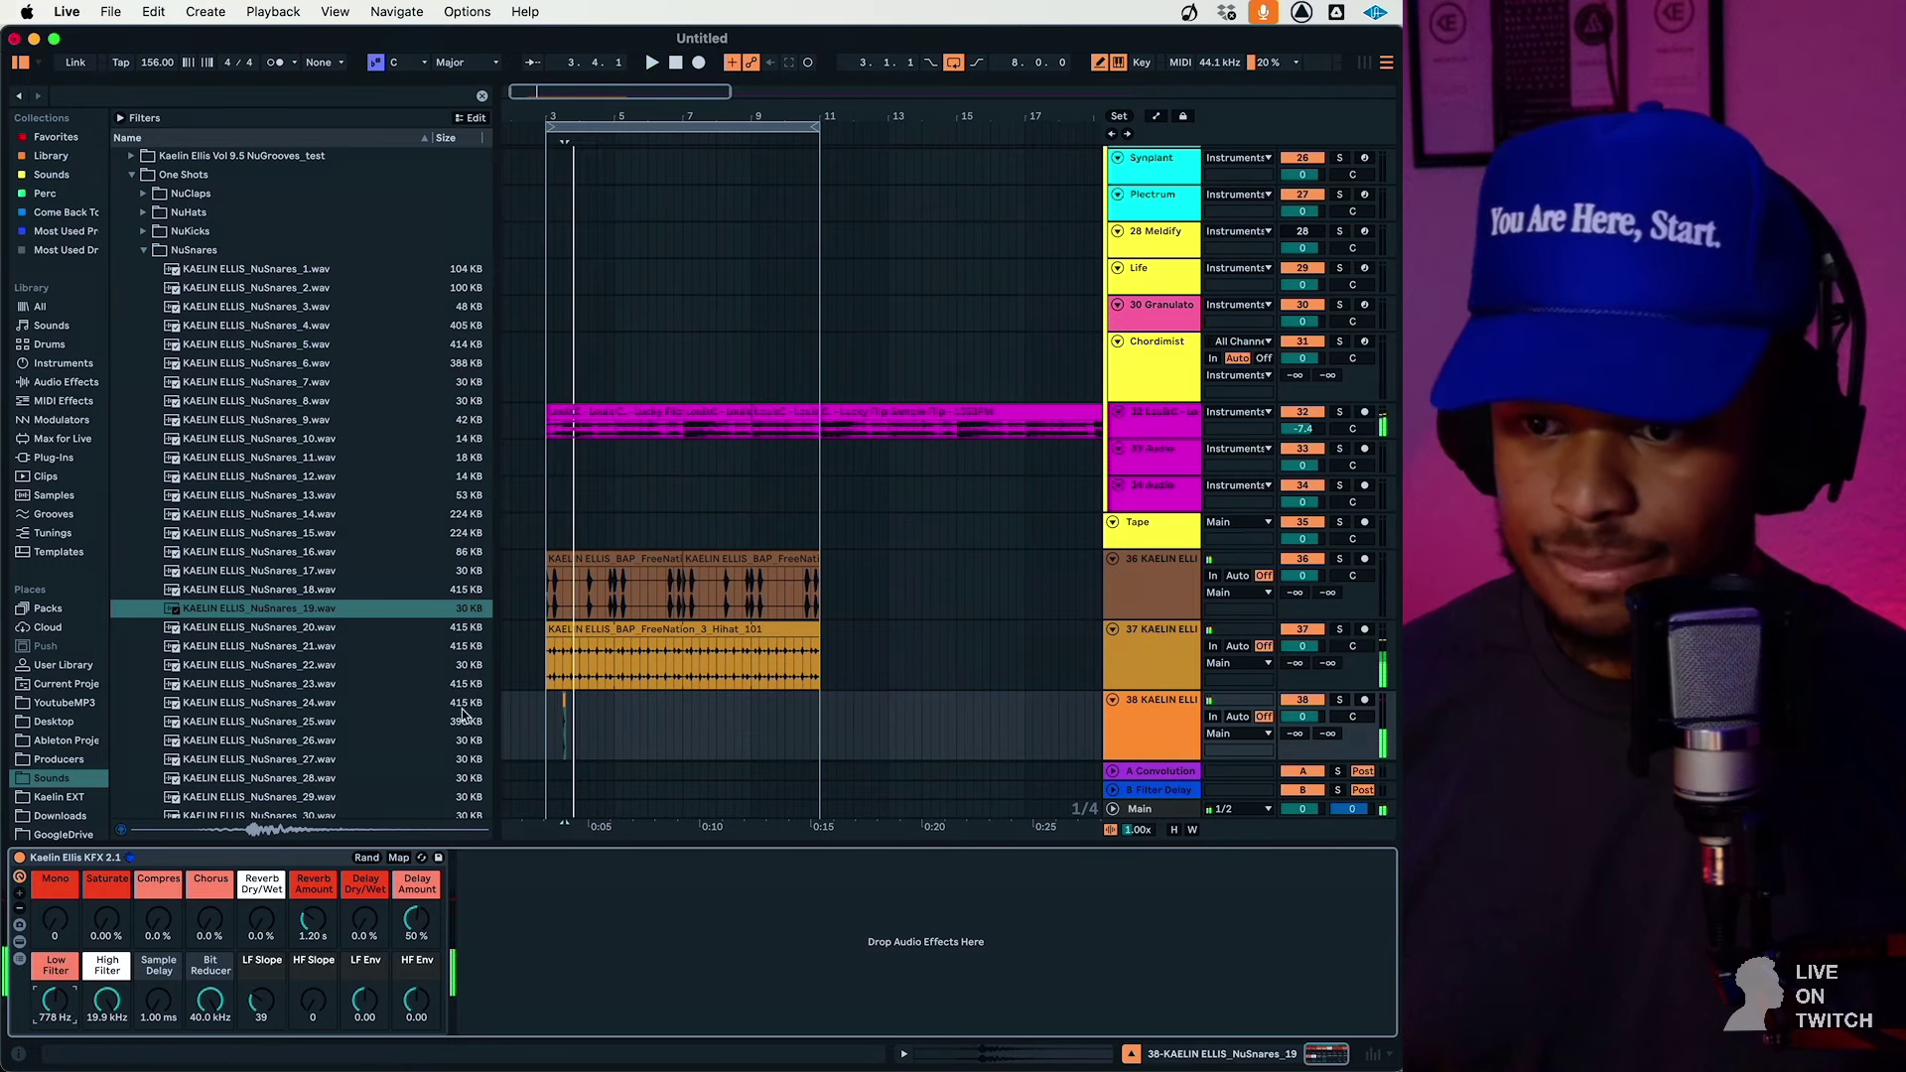
Duplicate the one-bar snare section at bar 3 seven times to fill the loop up to bar 11
{"action": "left_click_drag", "start_coordinate": [545, 711], "coordinate": [581, 711]}
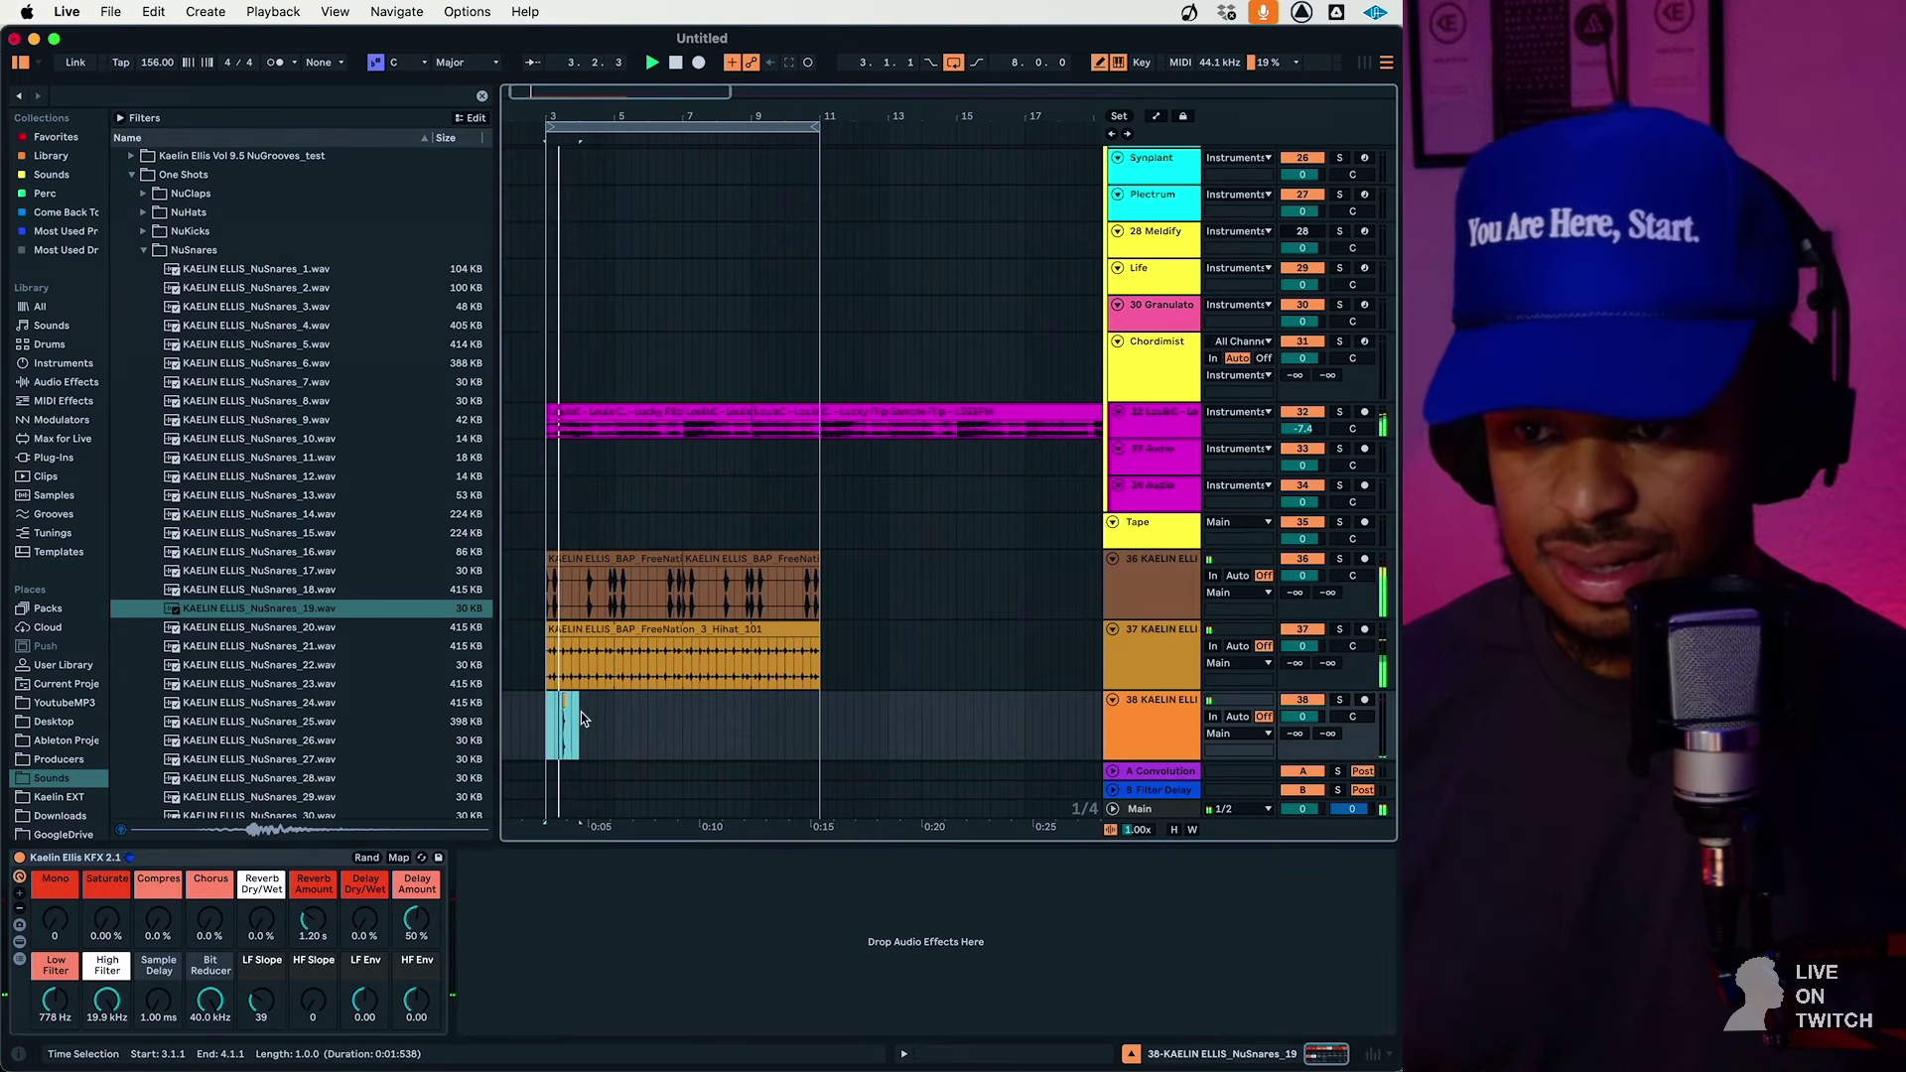
{"action": "key", "text": "super+d"}
{"action": "key", "text": "super+d"}
{"action": "key", "text": "super+d"}
{"action": "key", "text": "super+d"}
{"action": "key", "text": "super+d"}
{"action": "key", "text": "super+d"}
{"action": "key", "text": "super+d"}
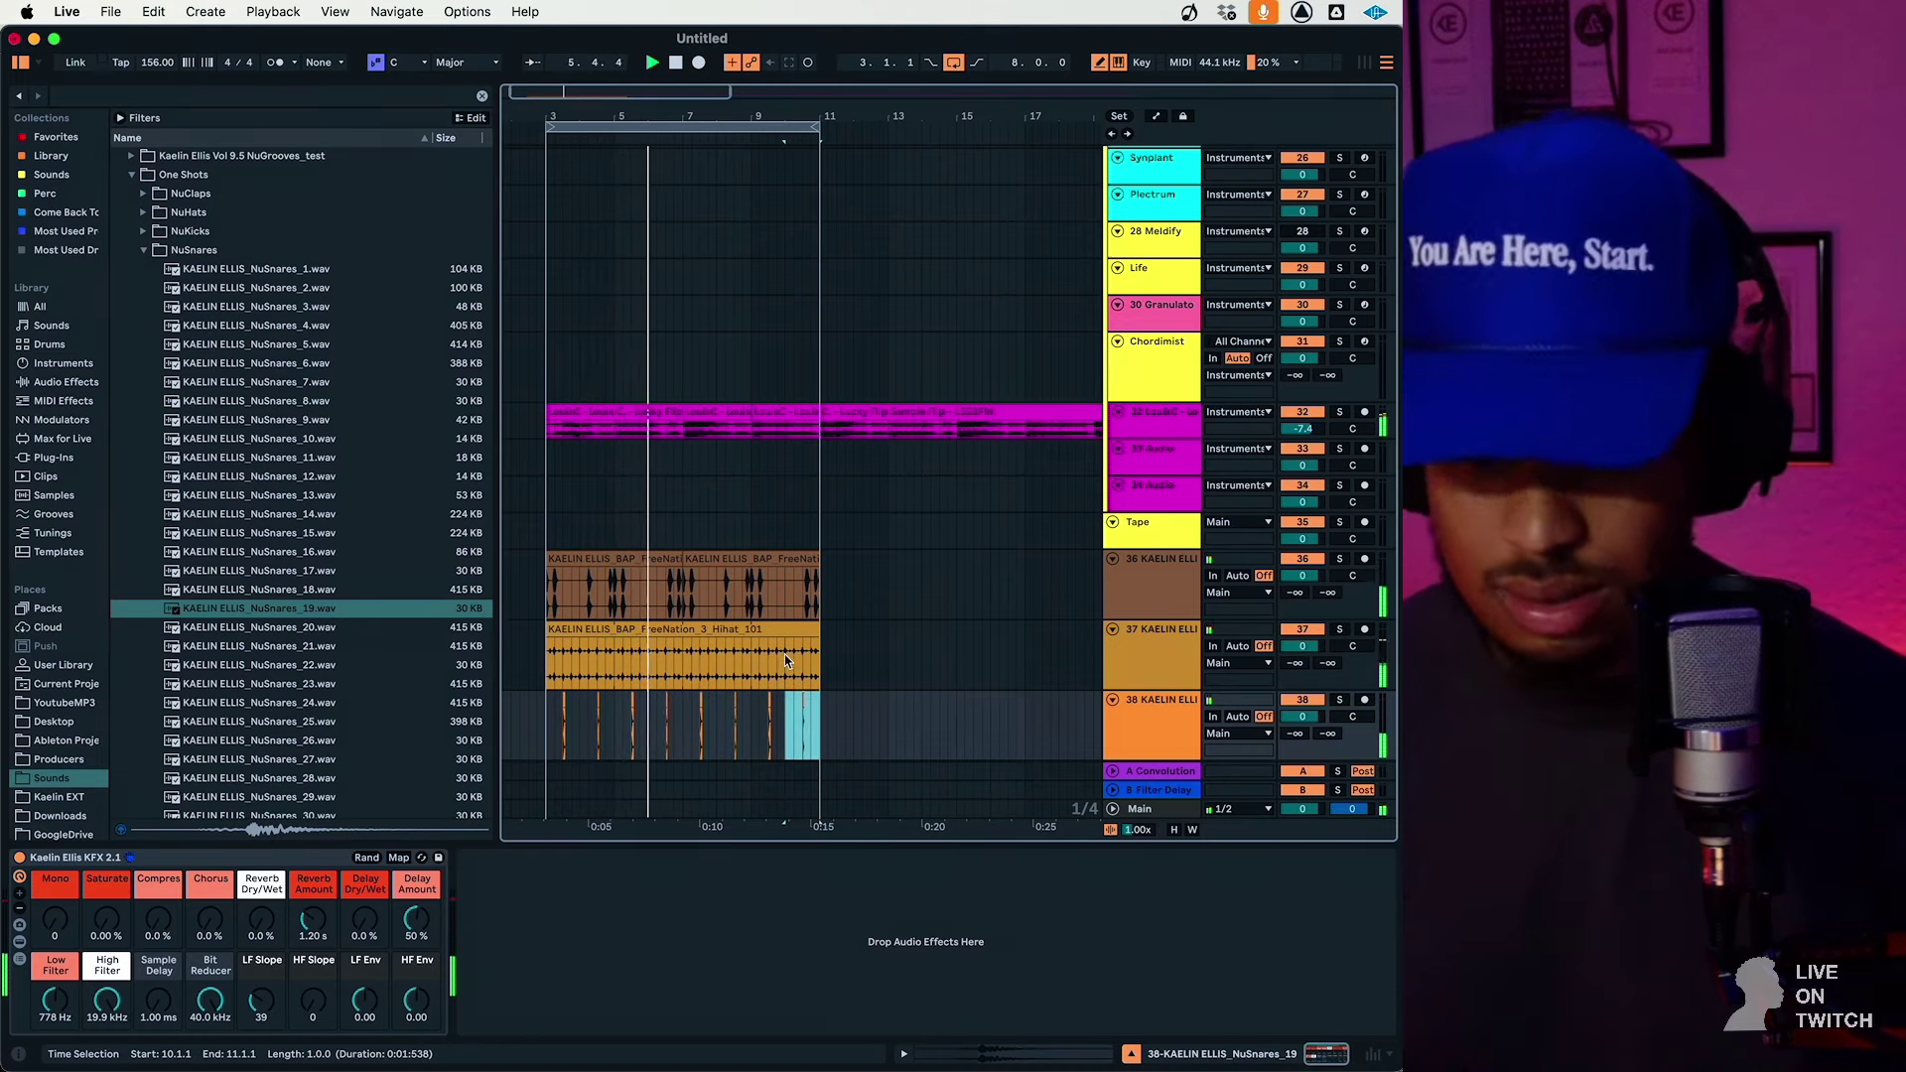
Set the kick track's High Filter to 778 Hz and lower the hi-hat track's volume to -4.5 dB
{"action": "left_click", "coordinate": [1128, 589]}
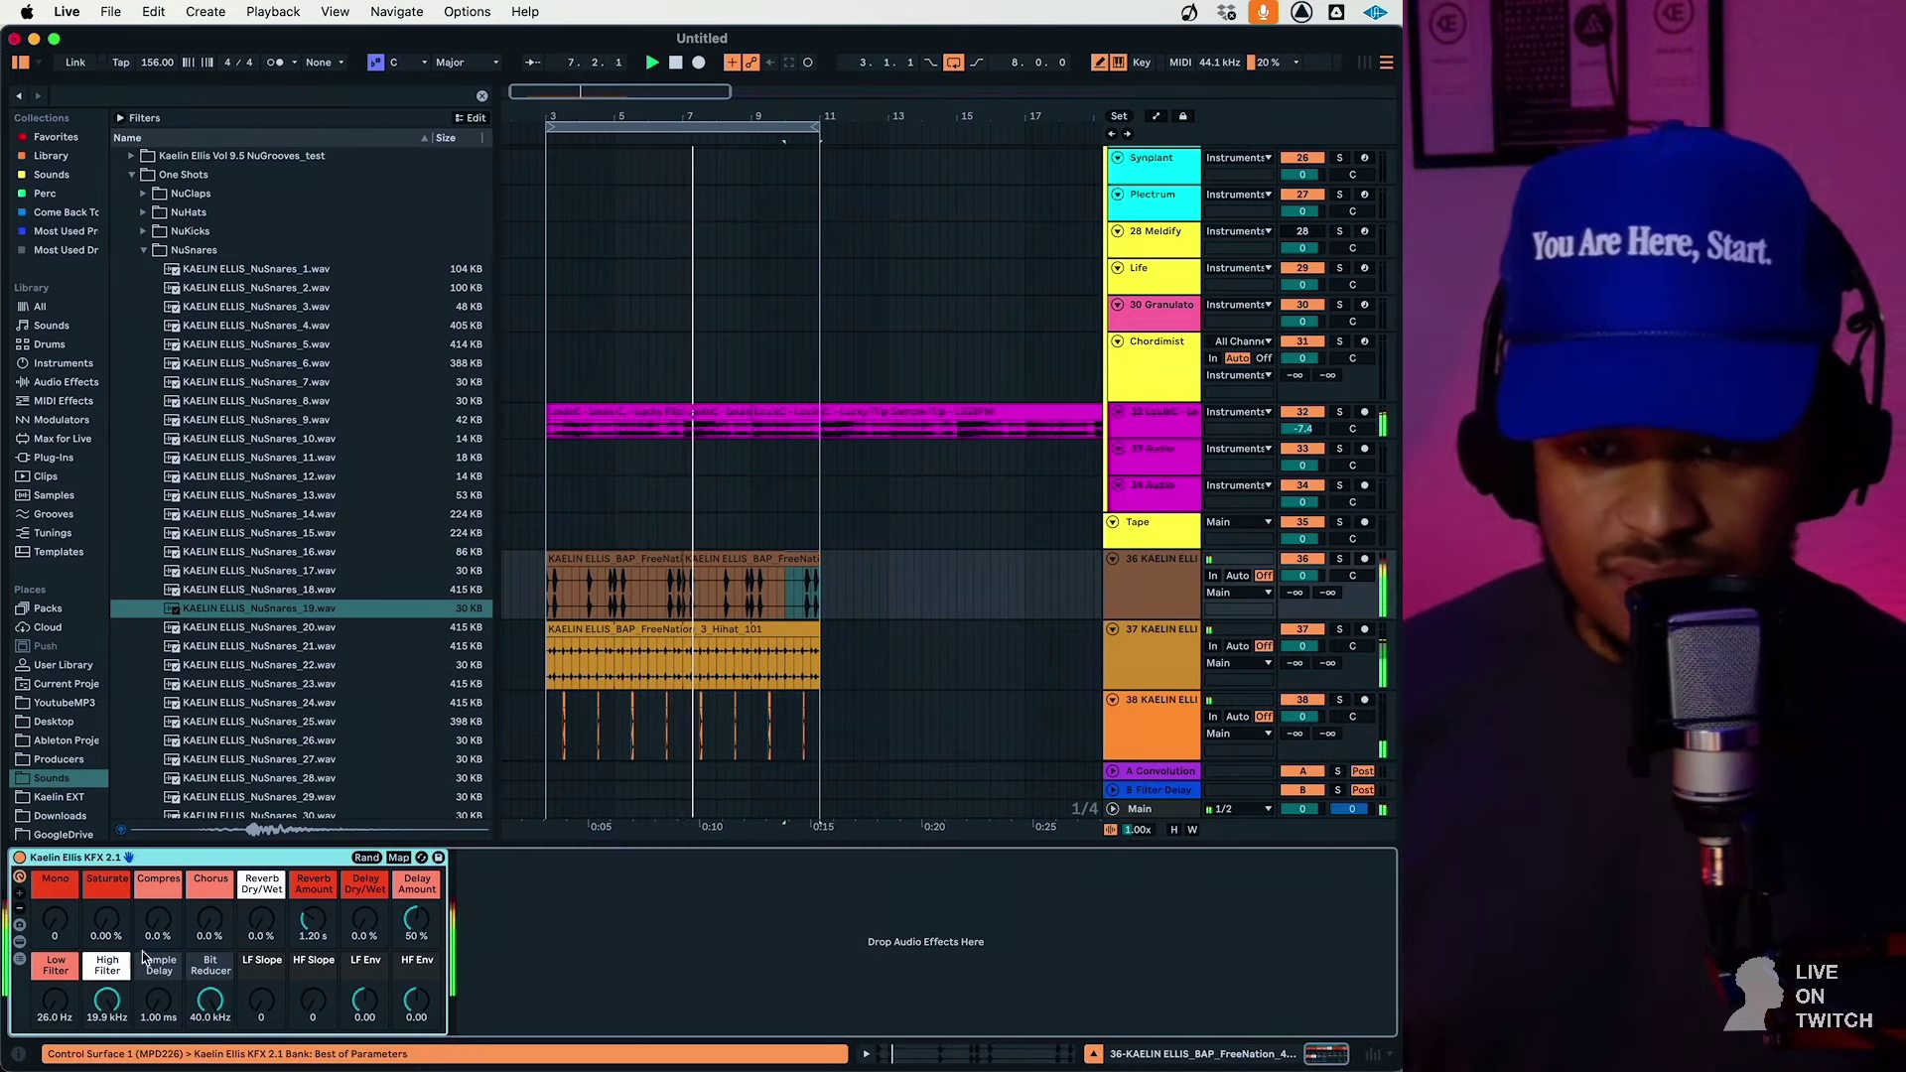
{"action": "left_click_drag", "start_coordinate": [106, 1000], "coordinate": [106, 1067]}
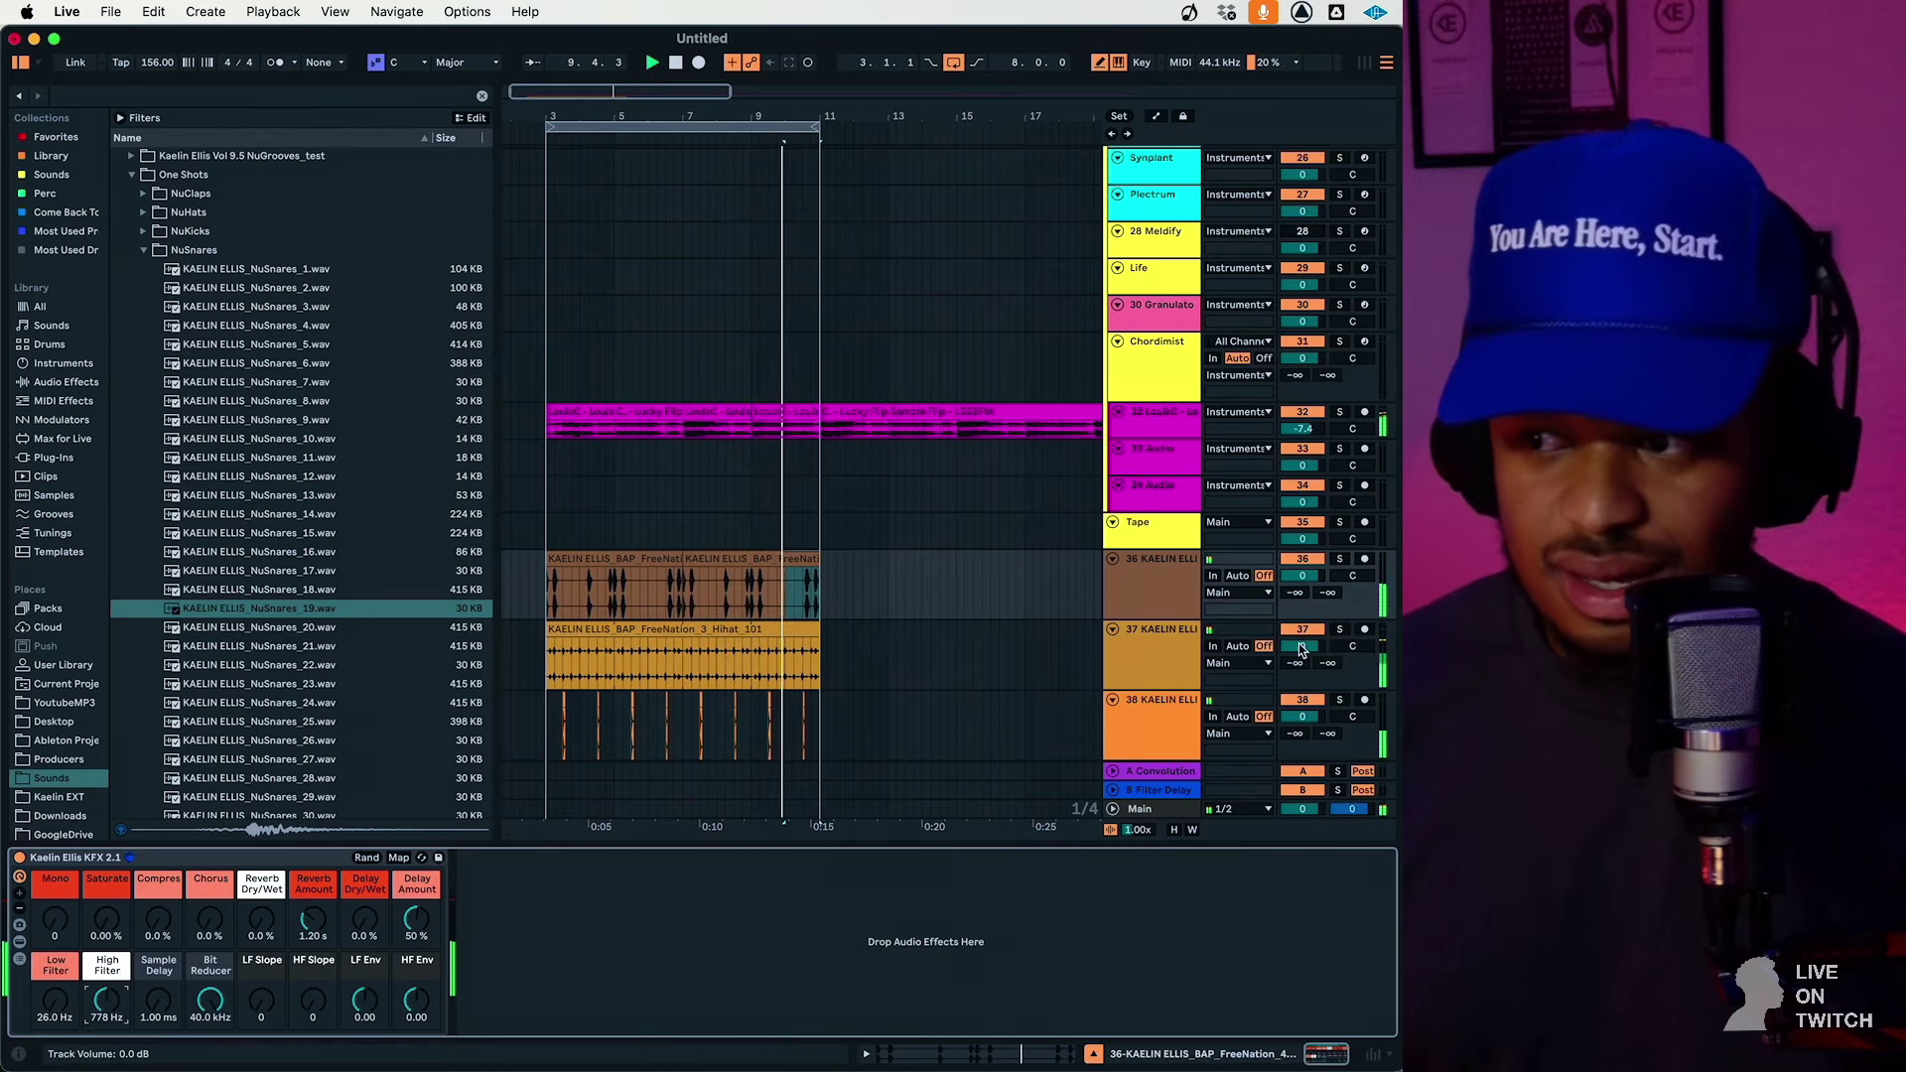
{"action": "left_click_drag", "start_coordinate": [1302, 648], "coordinate": [1302, 685]}
Transpose the hi-hat clip down 2 semitones and change its warp mode to Complex Pro
{"action": "left_click", "coordinate": [711, 659]}
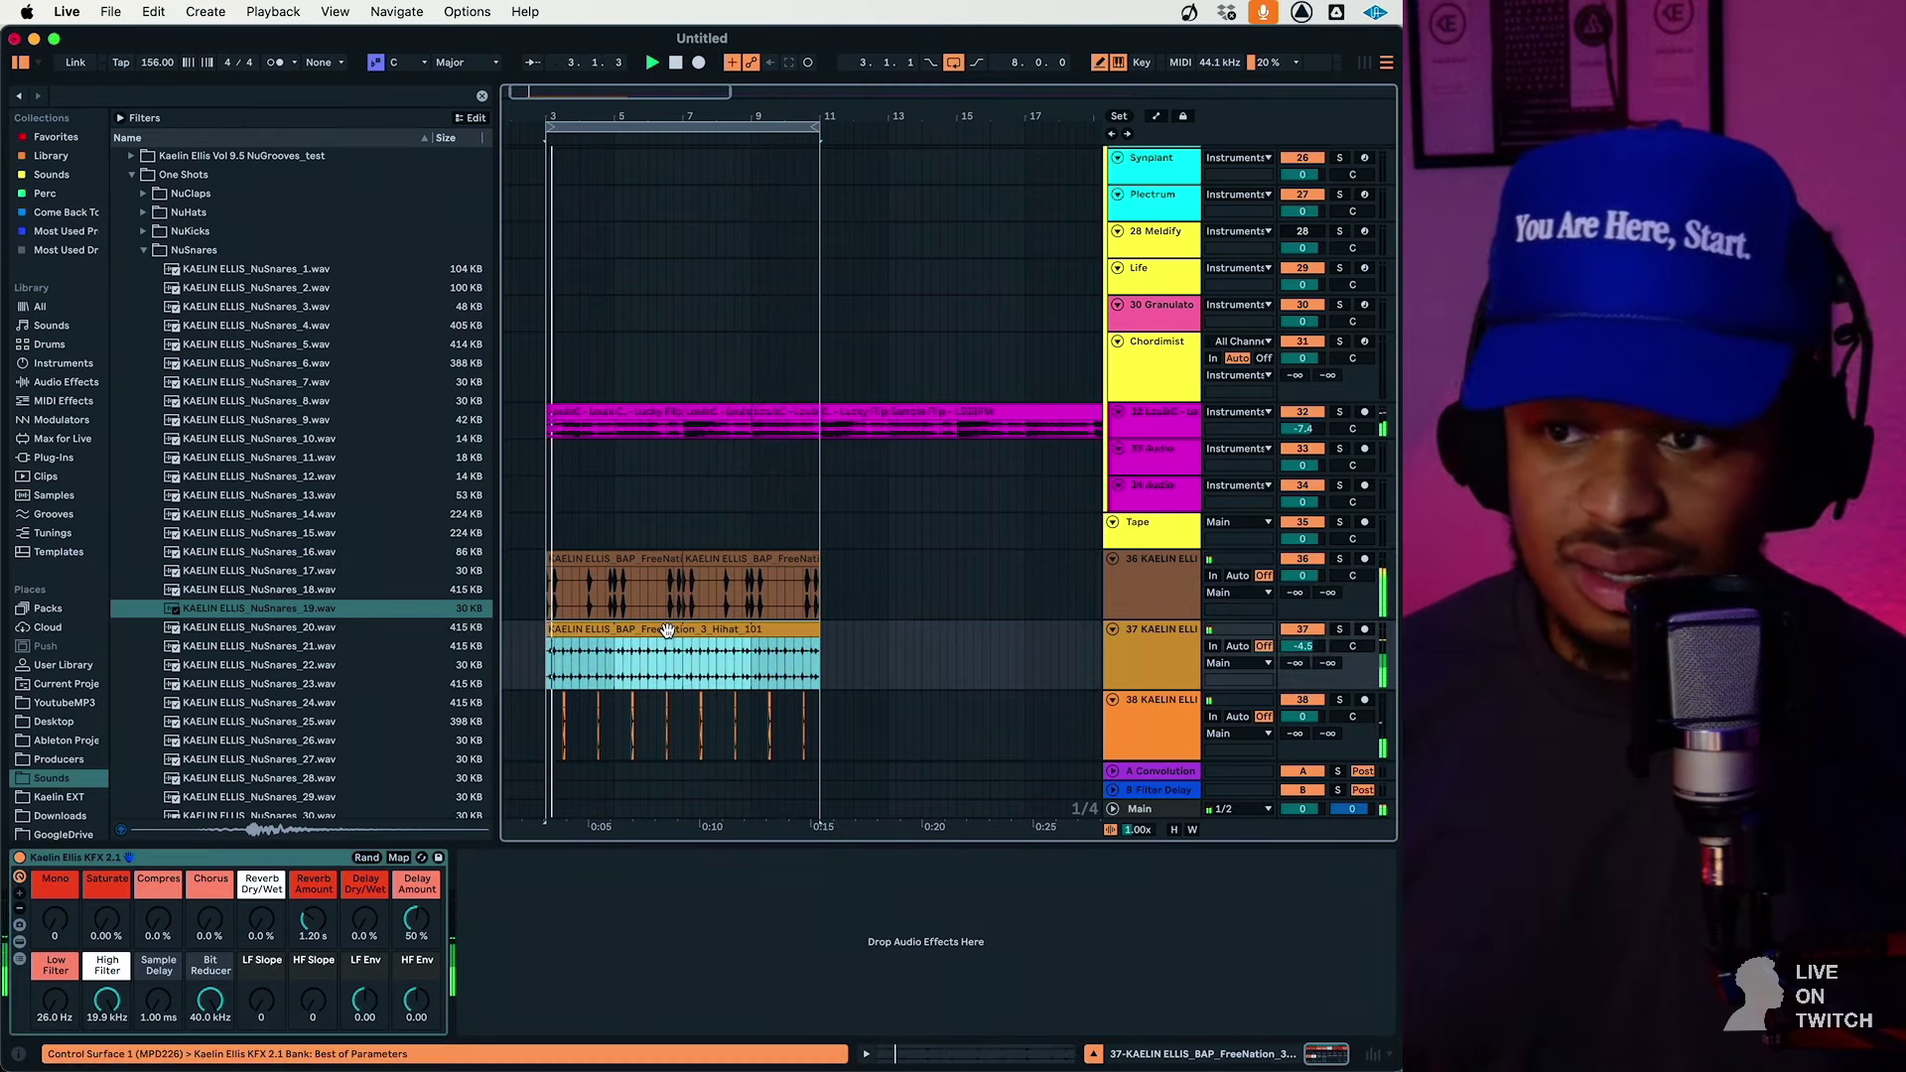
{"action": "left_click", "coordinate": [230, 837]}
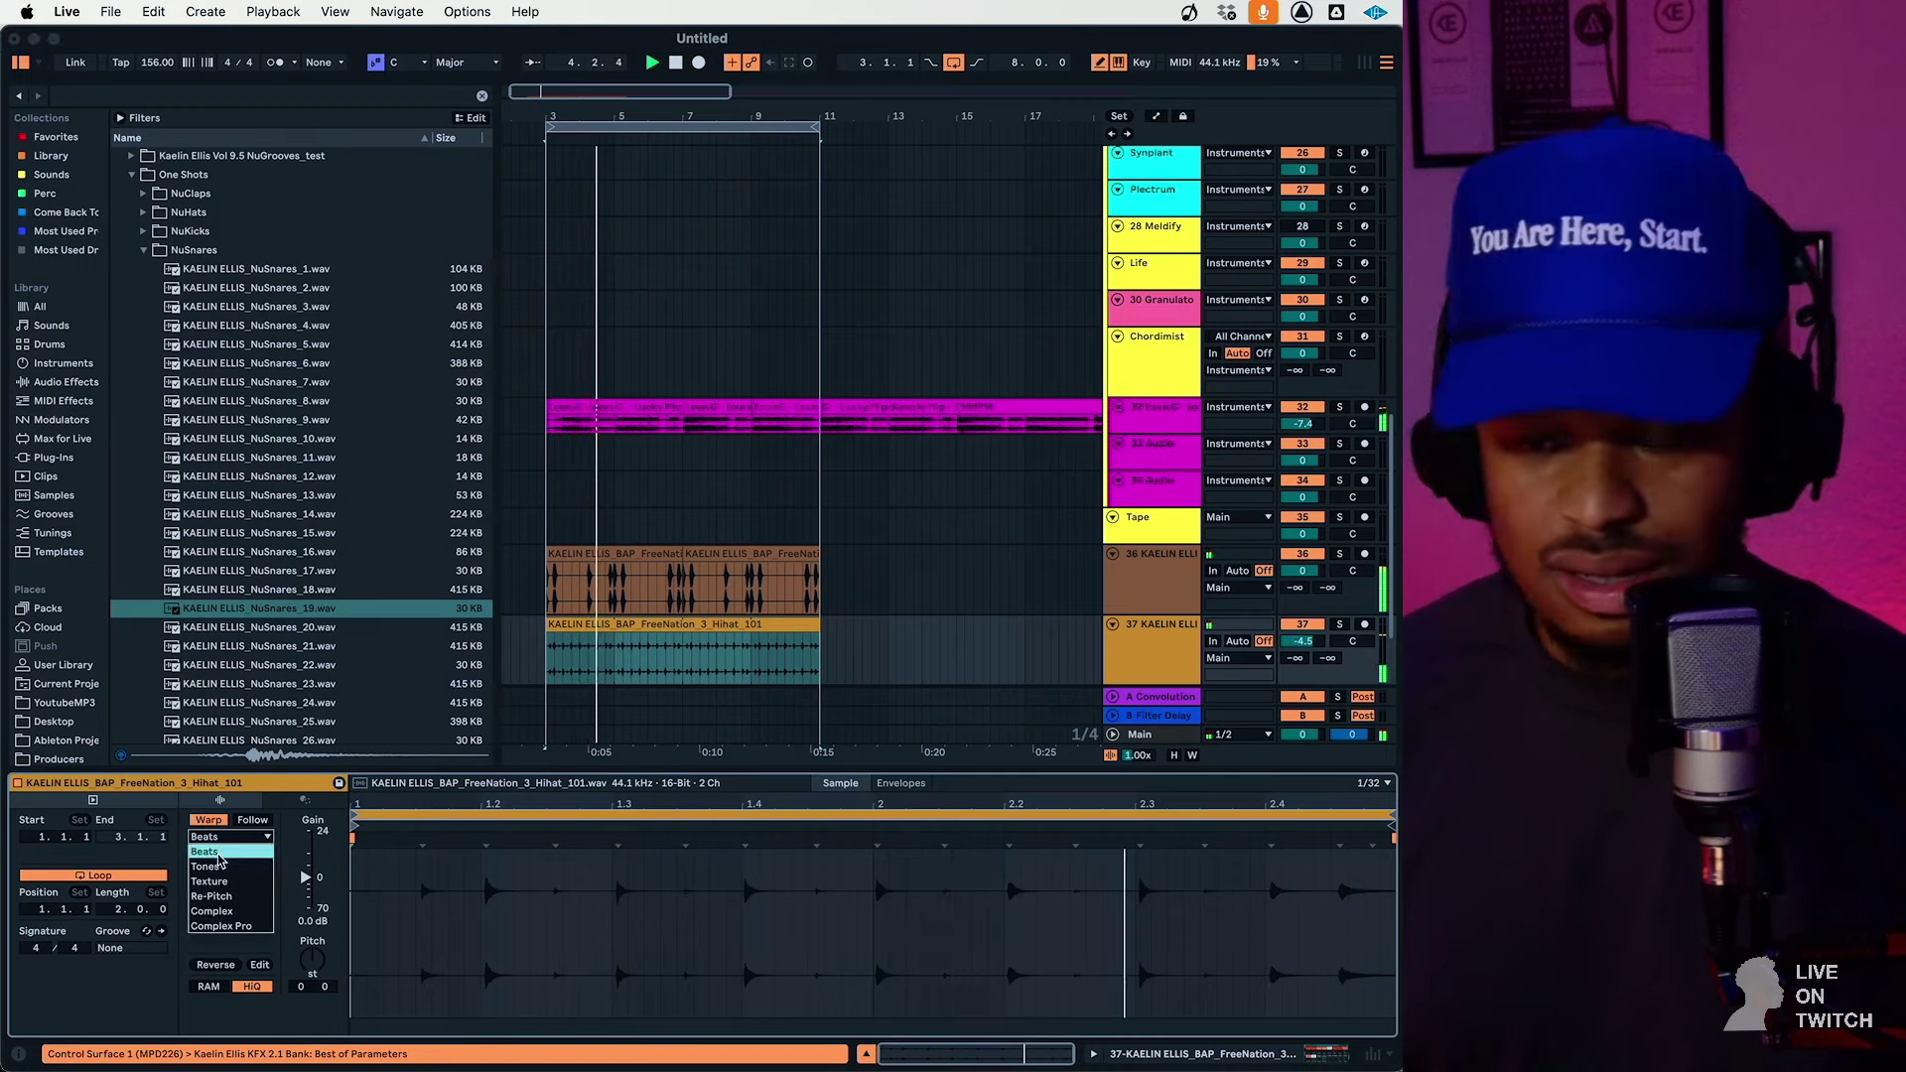
{"action": "left_click", "coordinate": [249, 889]}
{"action": "left_click_drag", "start_coordinate": [248, 882], "coordinate": [311, 969]}
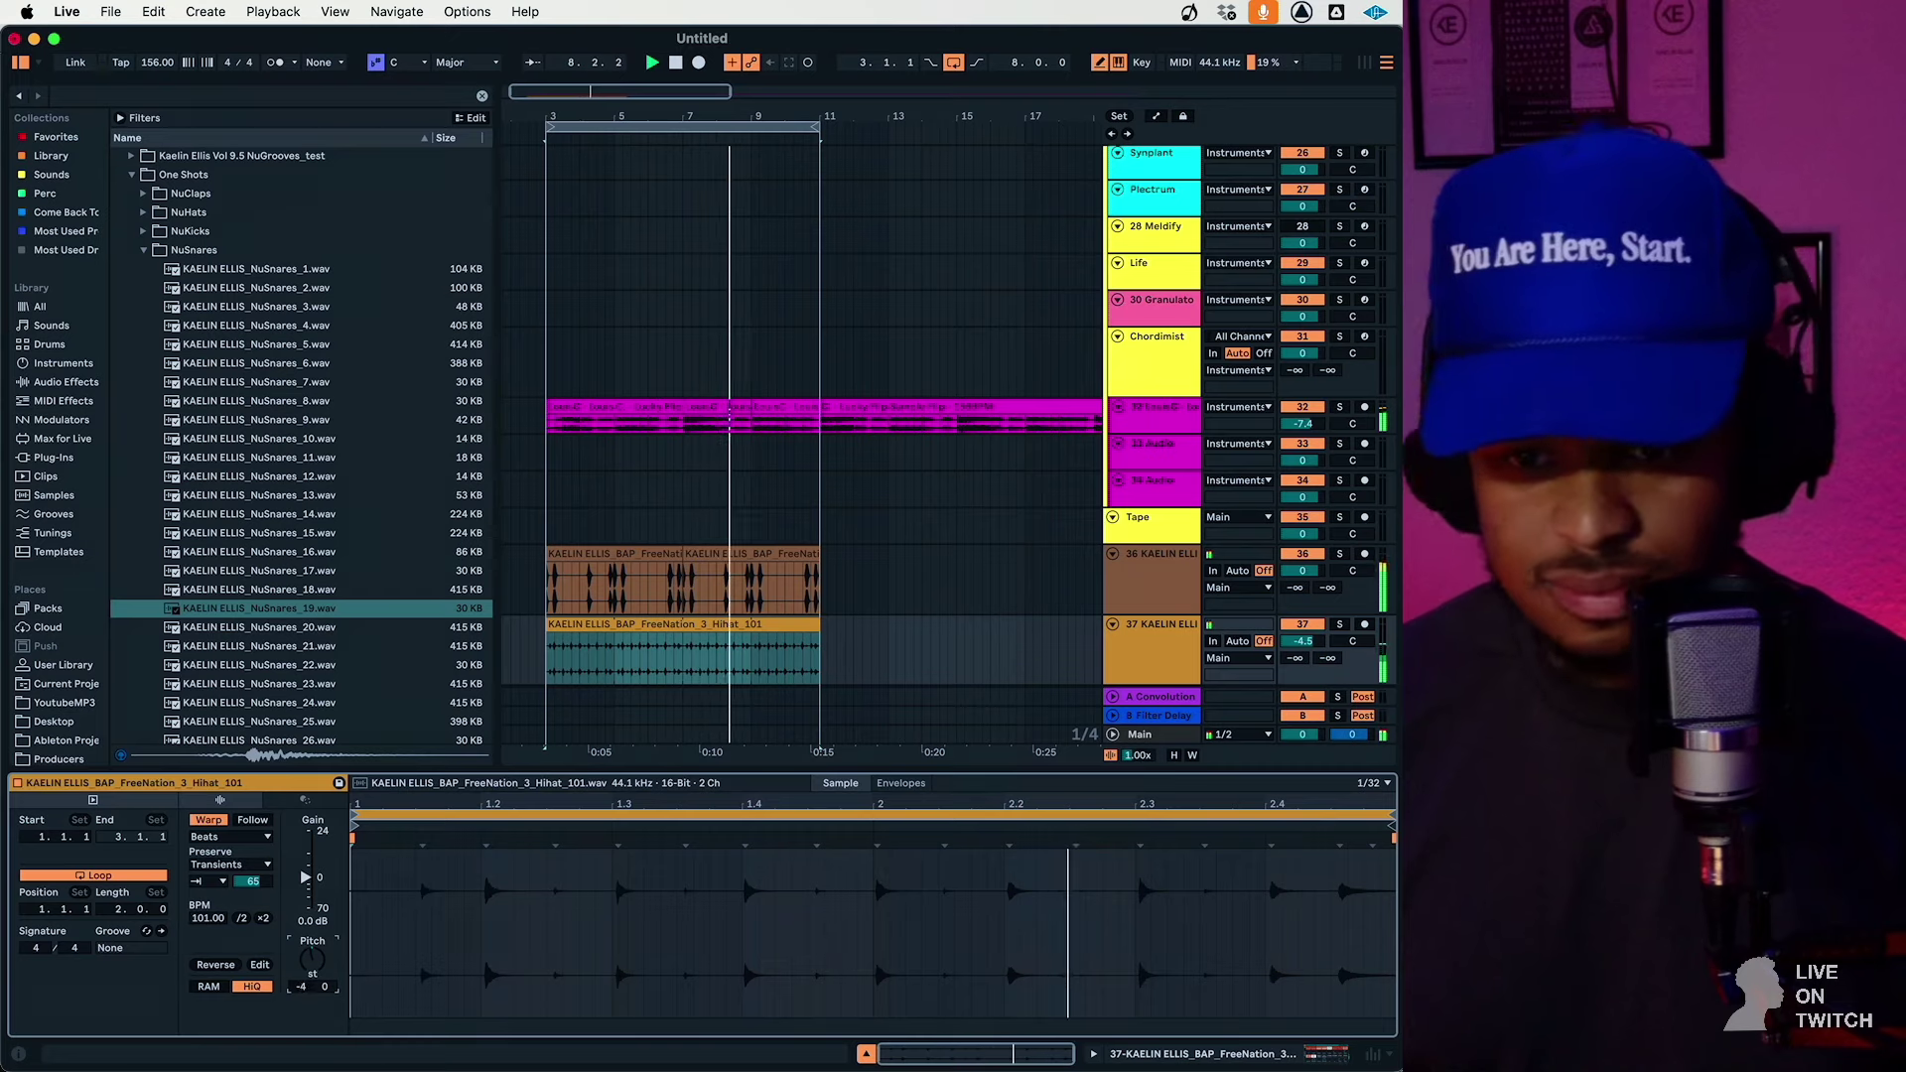
{"action": "left_click", "coordinate": [215, 837]}
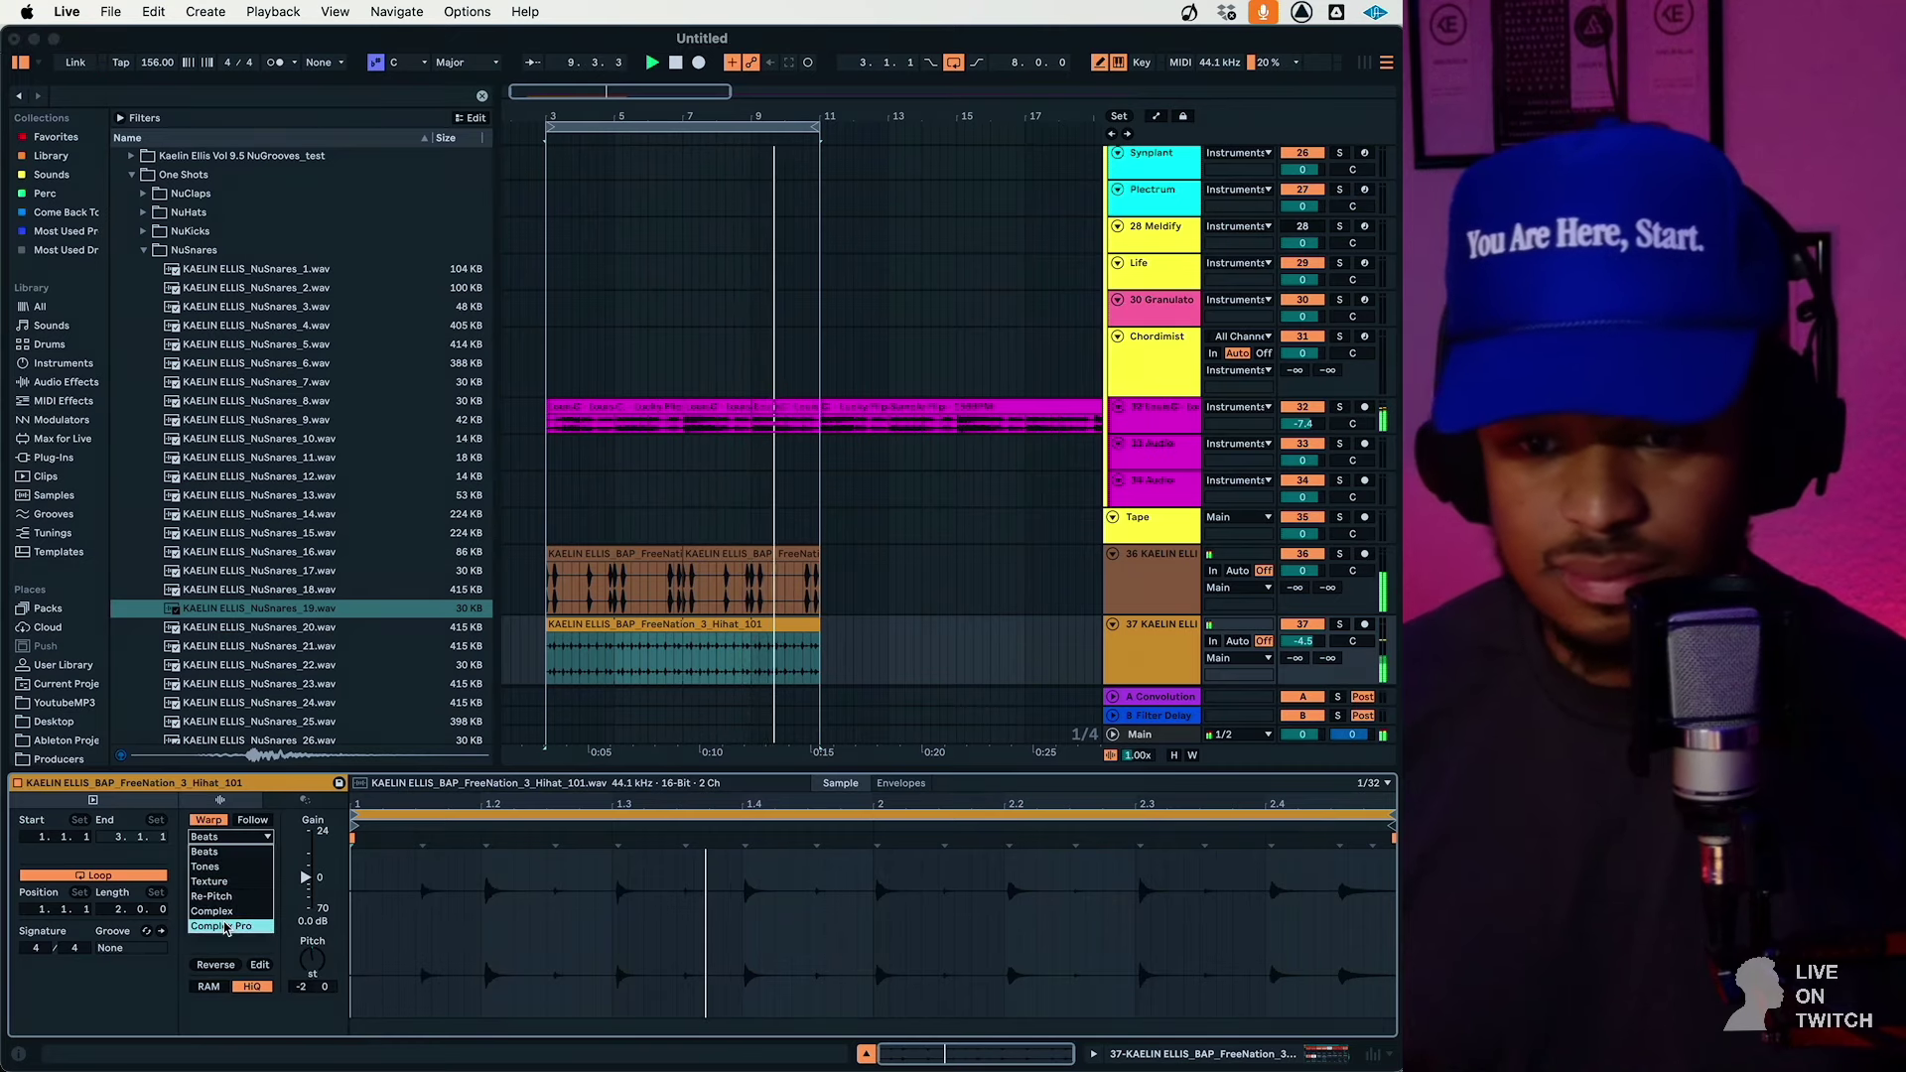
{"action": "left_click", "coordinate": [221, 927]}
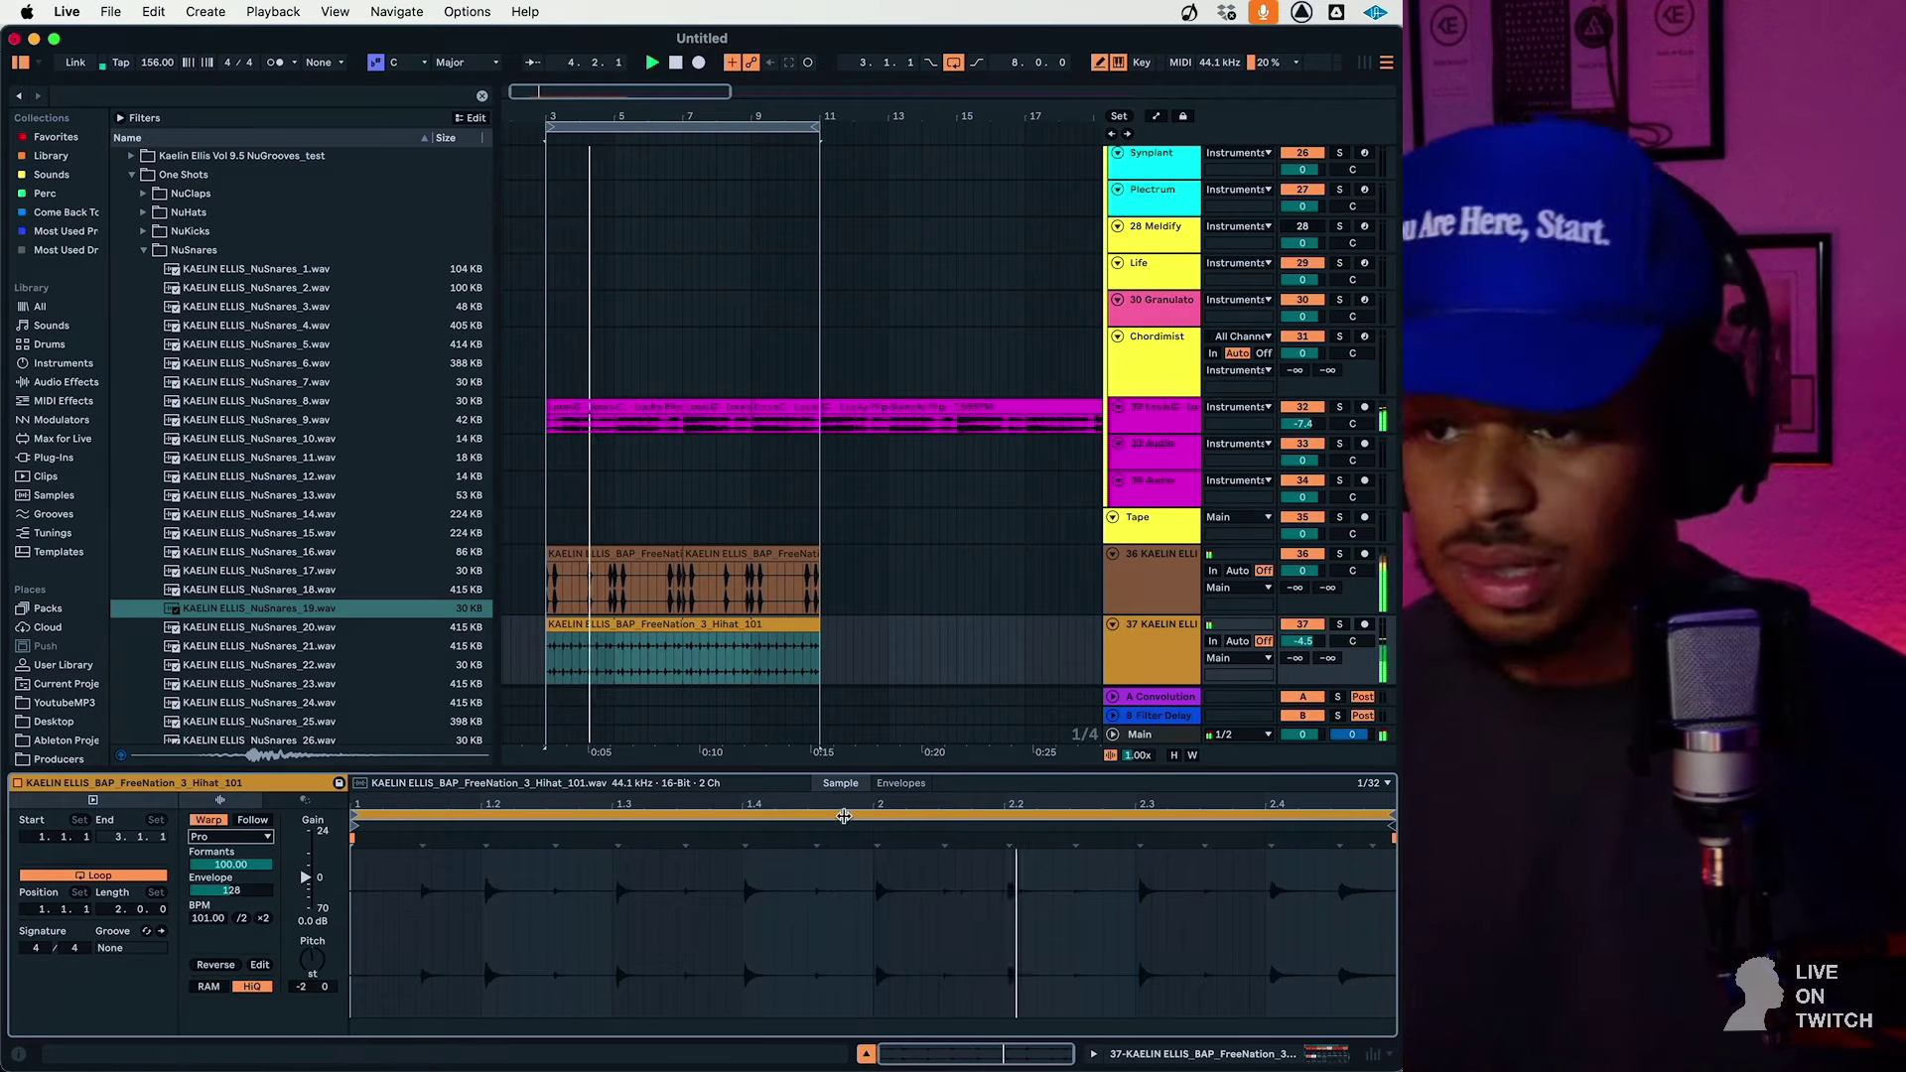
Select all the snare clips and set their transient envelope to 3
{"action": "scroll", "coordinate": [884, 609], "scroll_direction": "down", "scroll_amount": 3}
{"action": "left_click_drag", "start_coordinate": [872, 618], "coordinate": [603, 625]}
{"action": "left_click", "coordinate": [555, 628]}
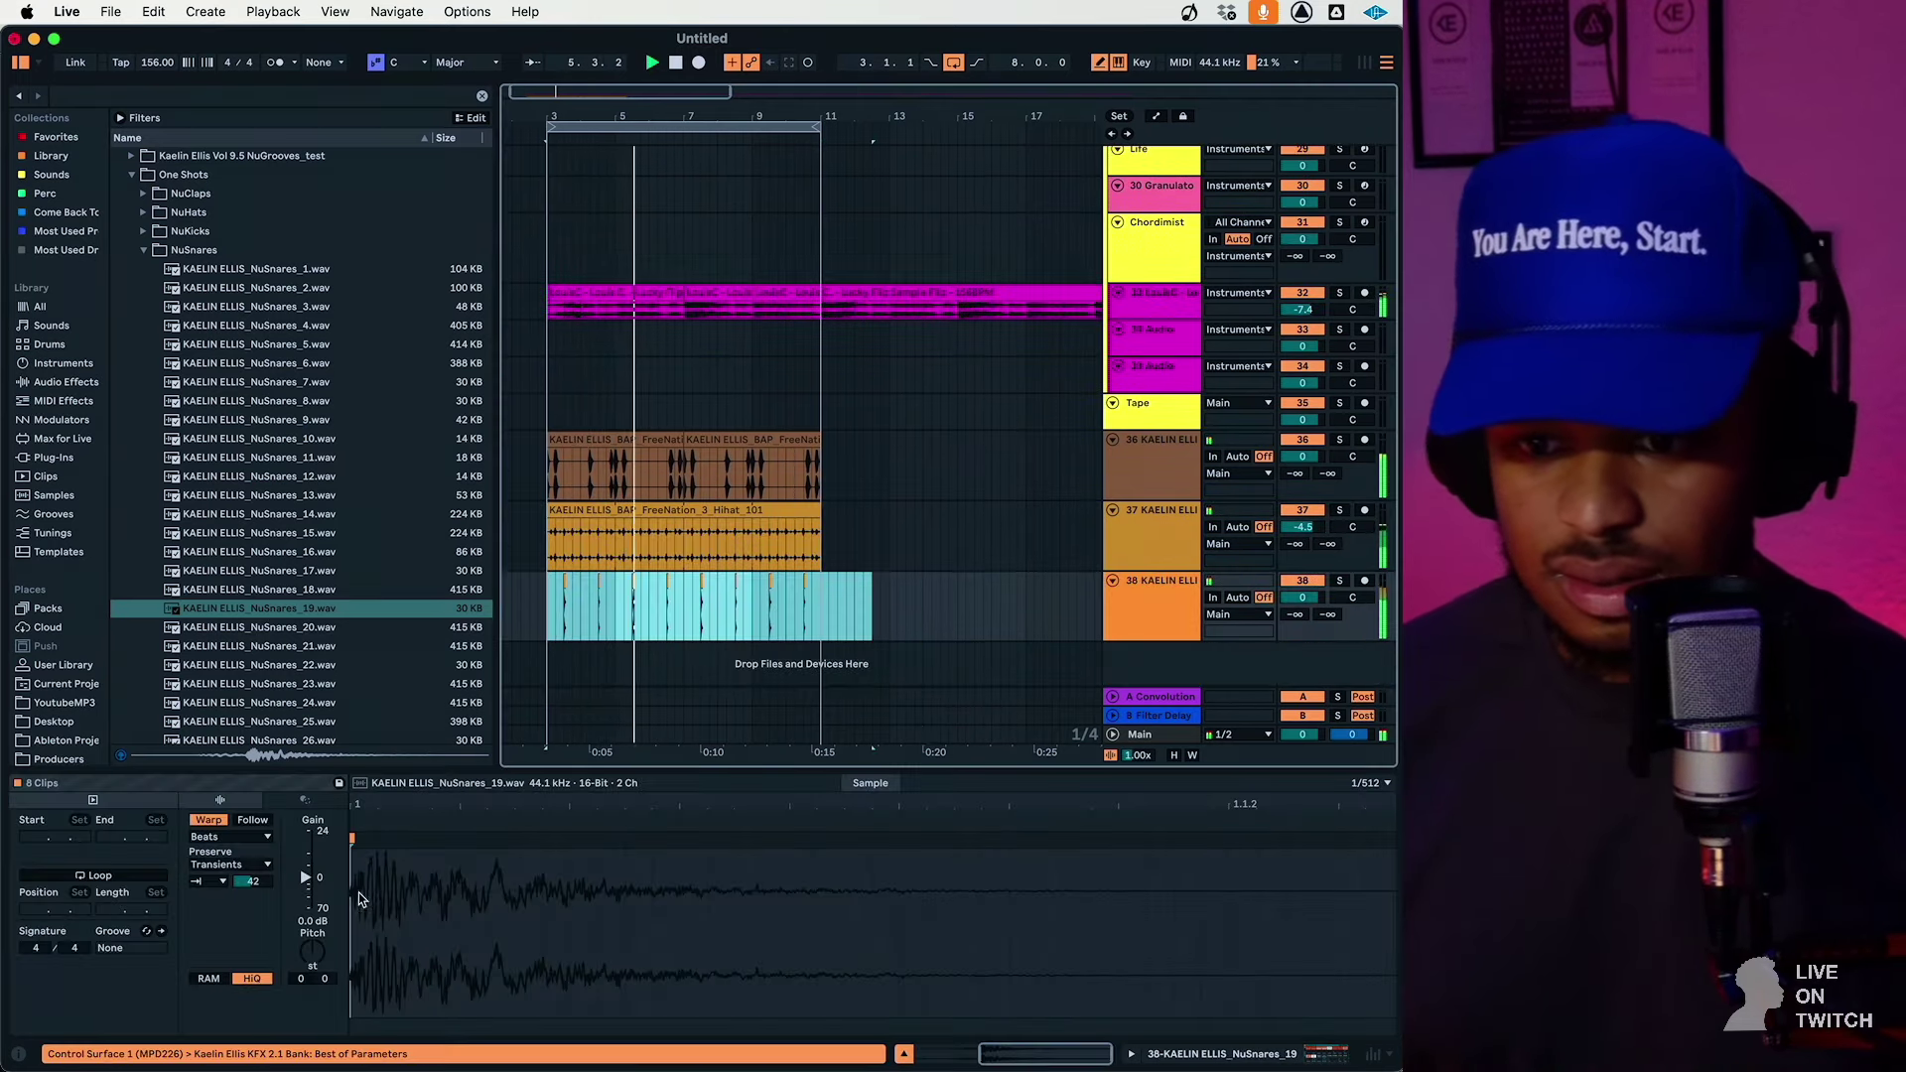
{"action": "left_click_drag", "start_coordinate": [253, 881], "coordinate": [282, 891]}
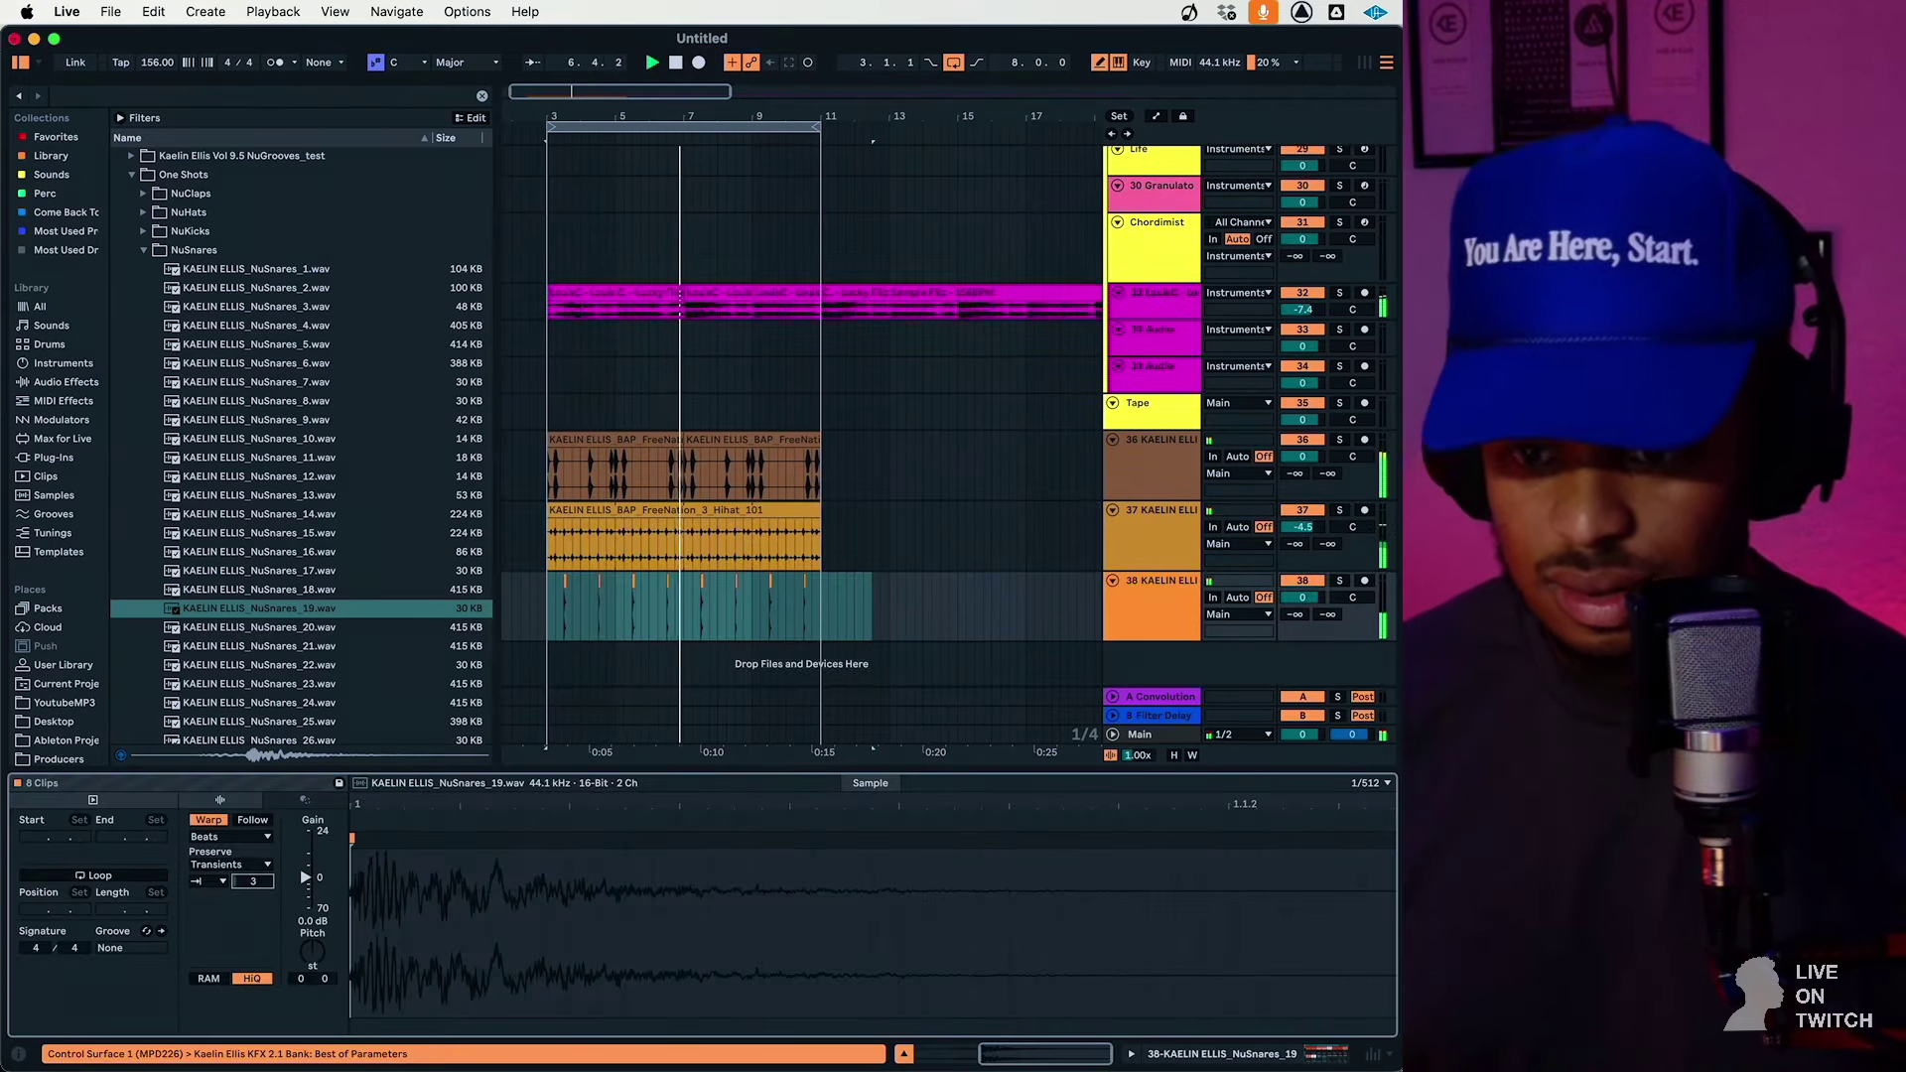
Set the Saturate macro on the snare track's KFX 2.1 rack to 100%
{"action": "left_click", "coordinate": [1158, 603]}
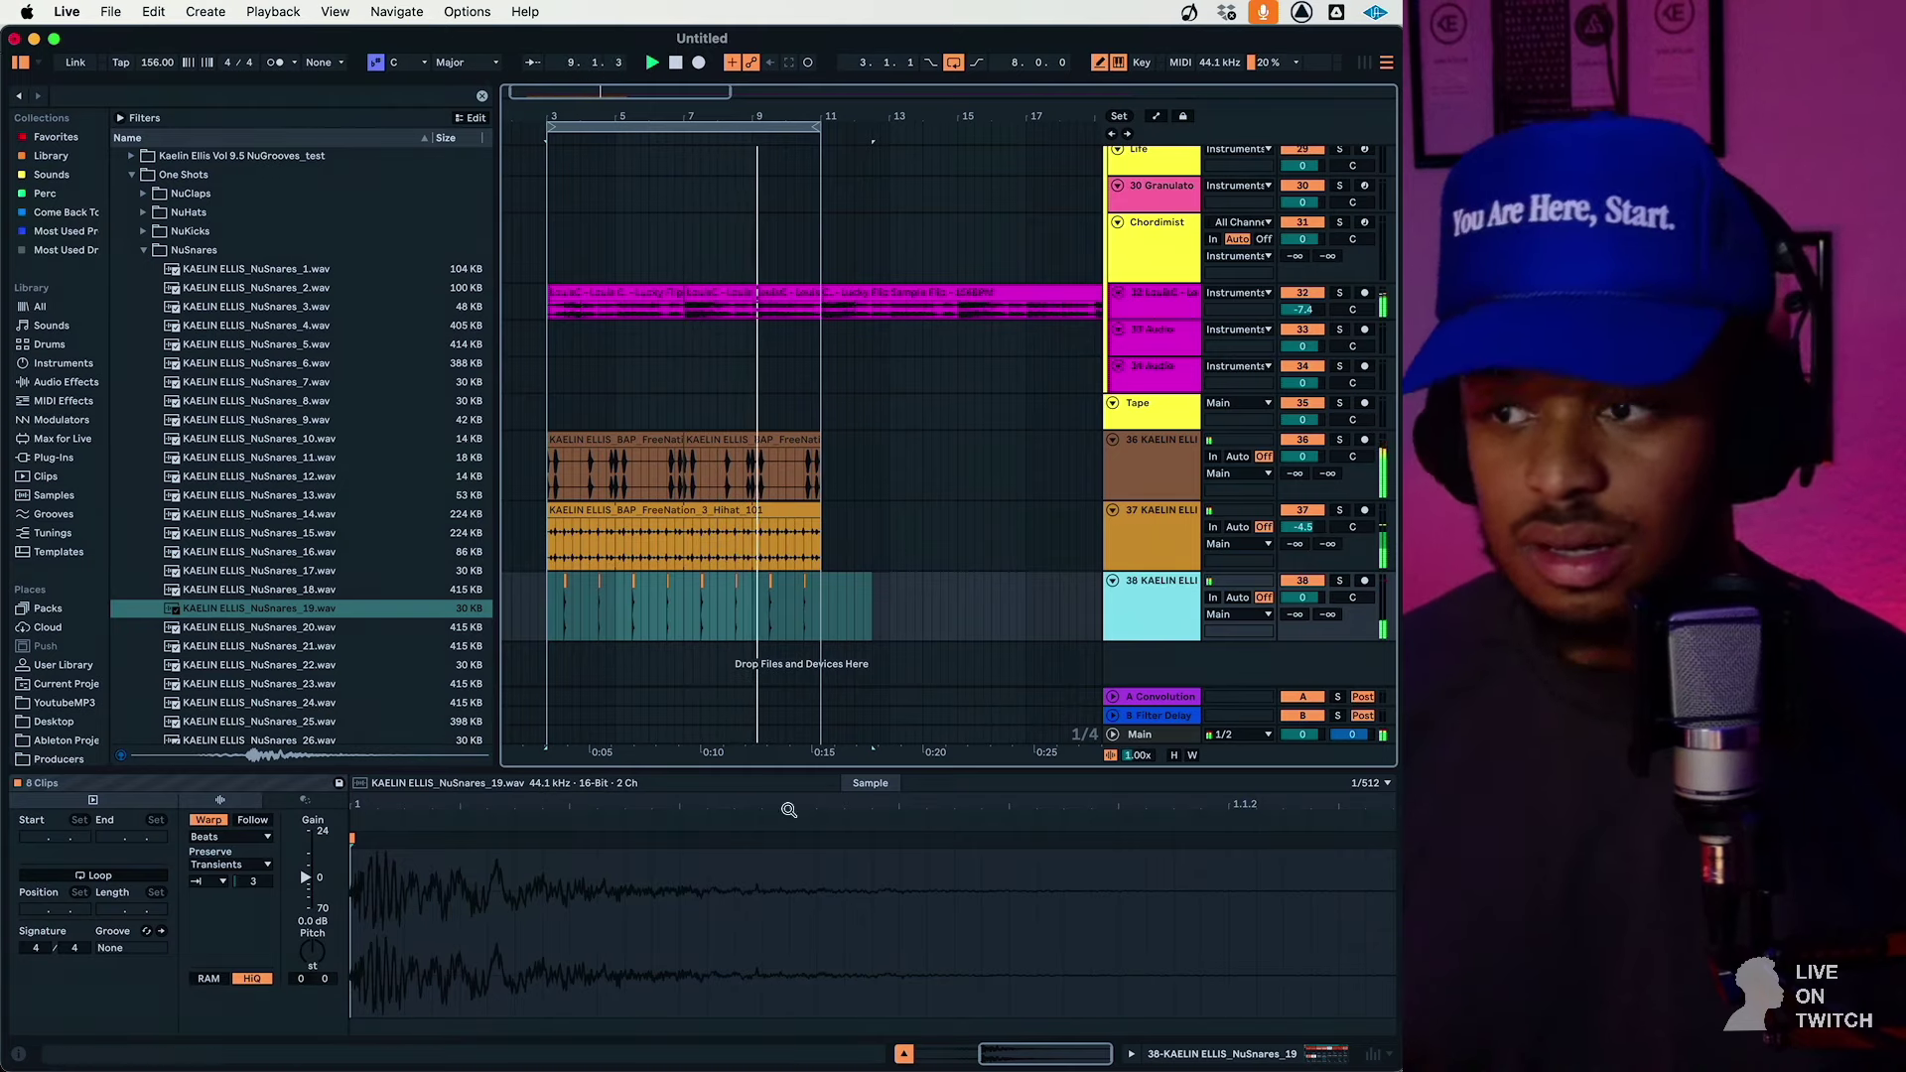
{"action": "double_click", "coordinate": [1148, 625]}
{"action": "left_click_drag", "start_coordinate": [107, 919], "coordinate": [106, 899]}
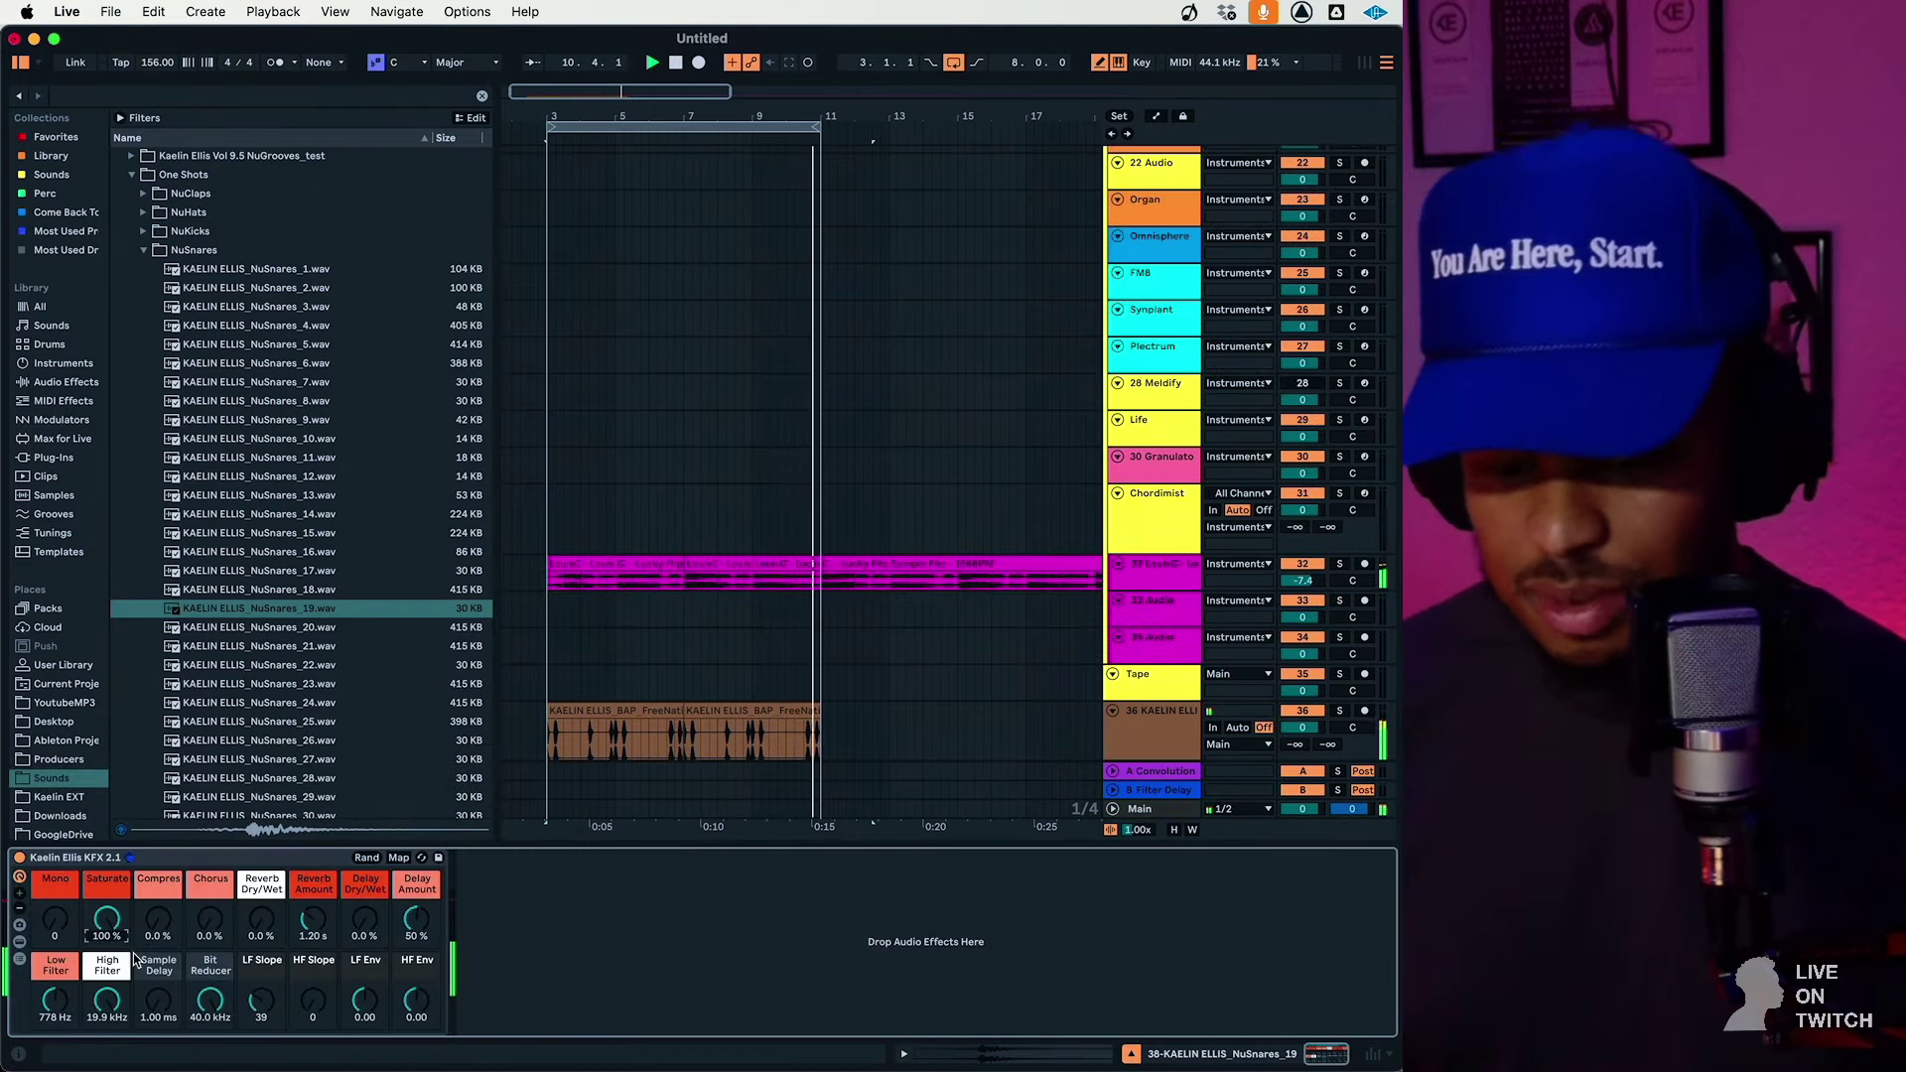
{"action": "key", "text": "super+z"}
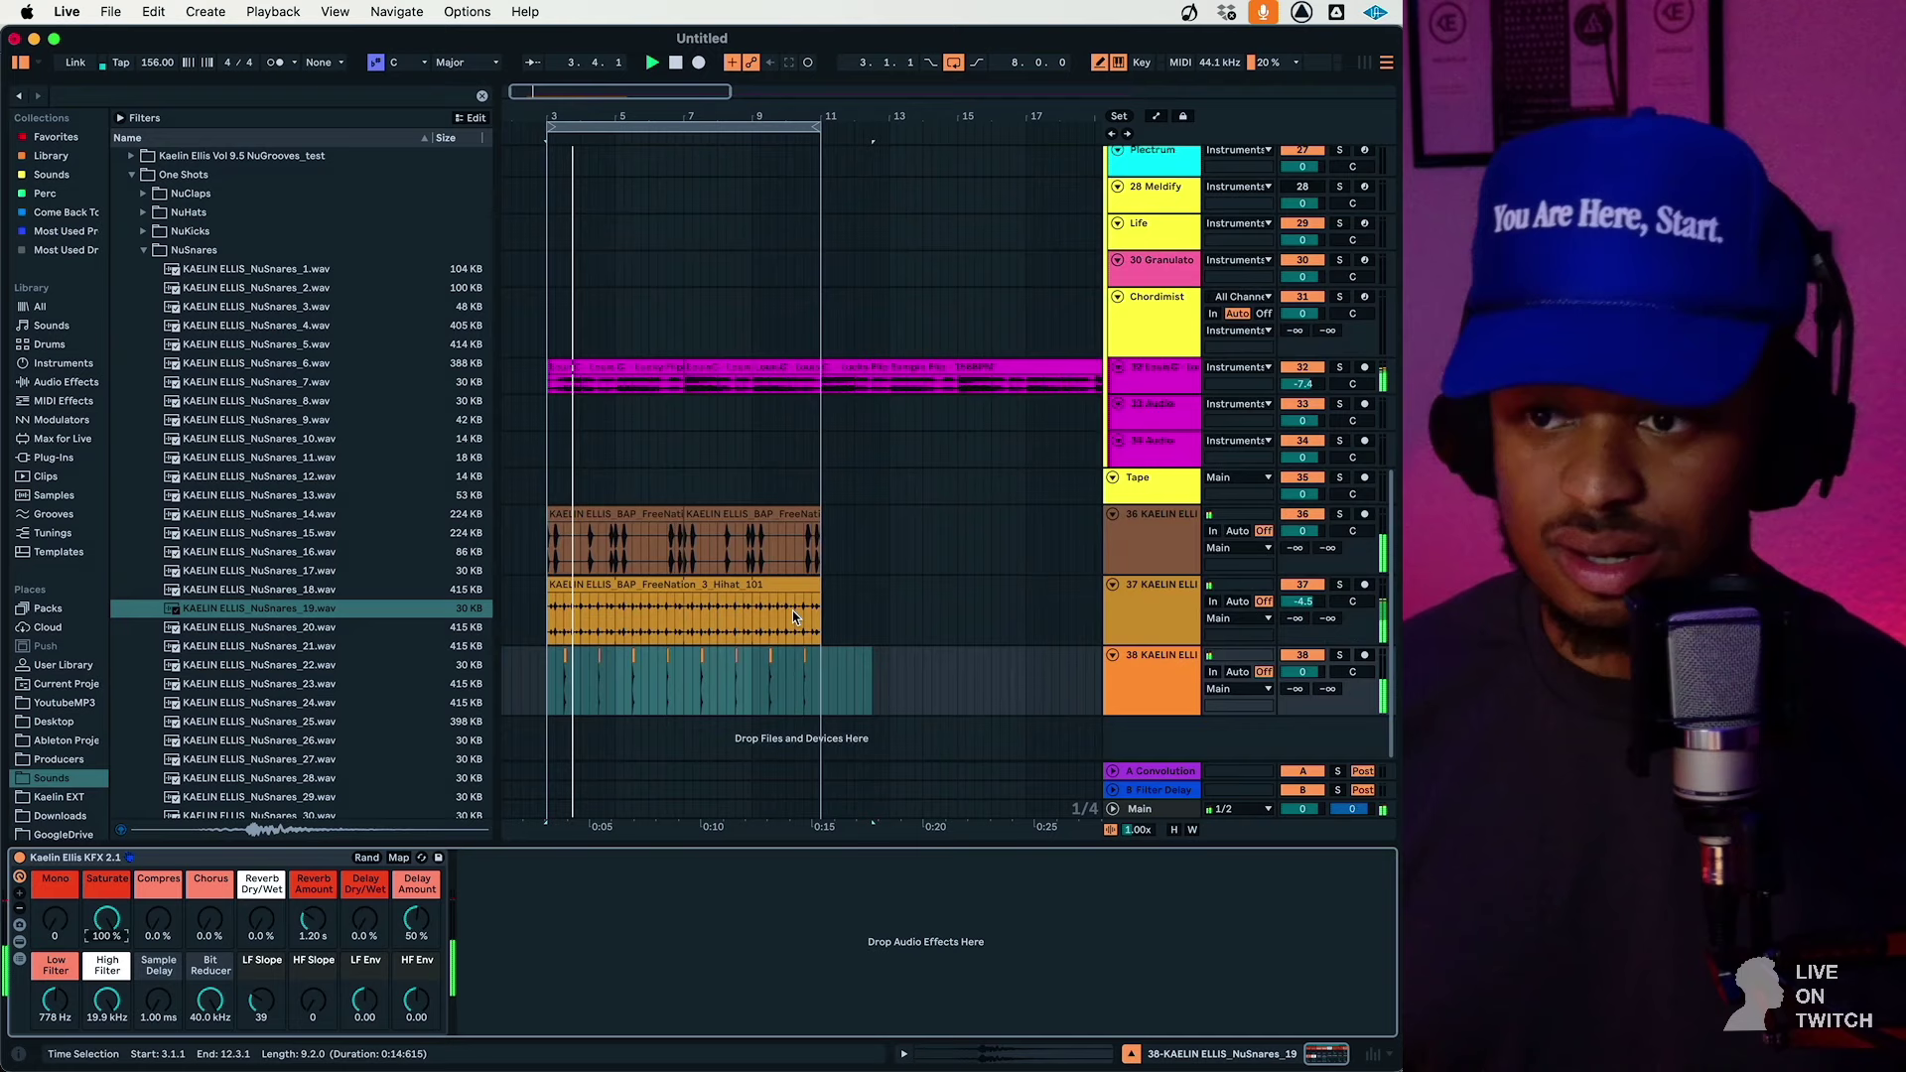
{"action": "left_click", "coordinate": [608, 602]}
{"action": "key", "text": "Down"}
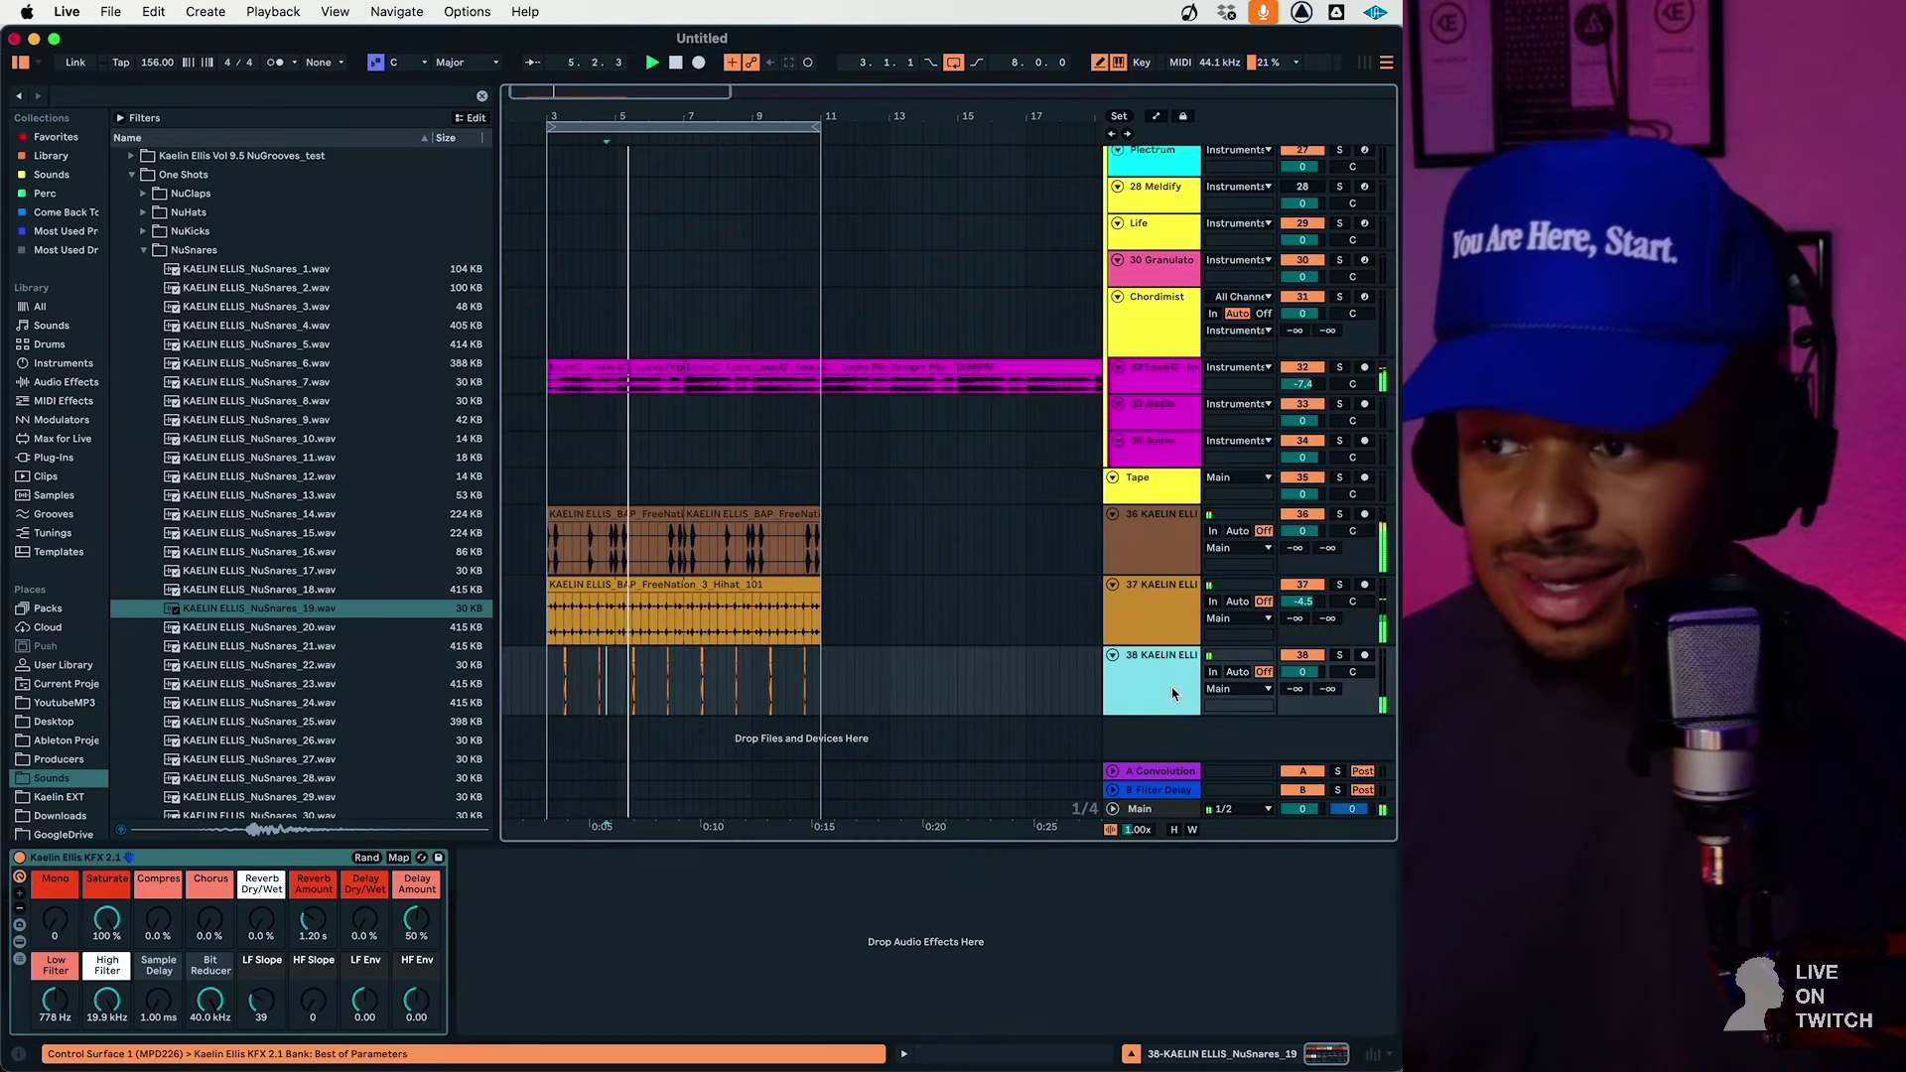
{"action": "left_click_drag", "start_coordinate": [556, 515], "coordinate": [821, 667]}
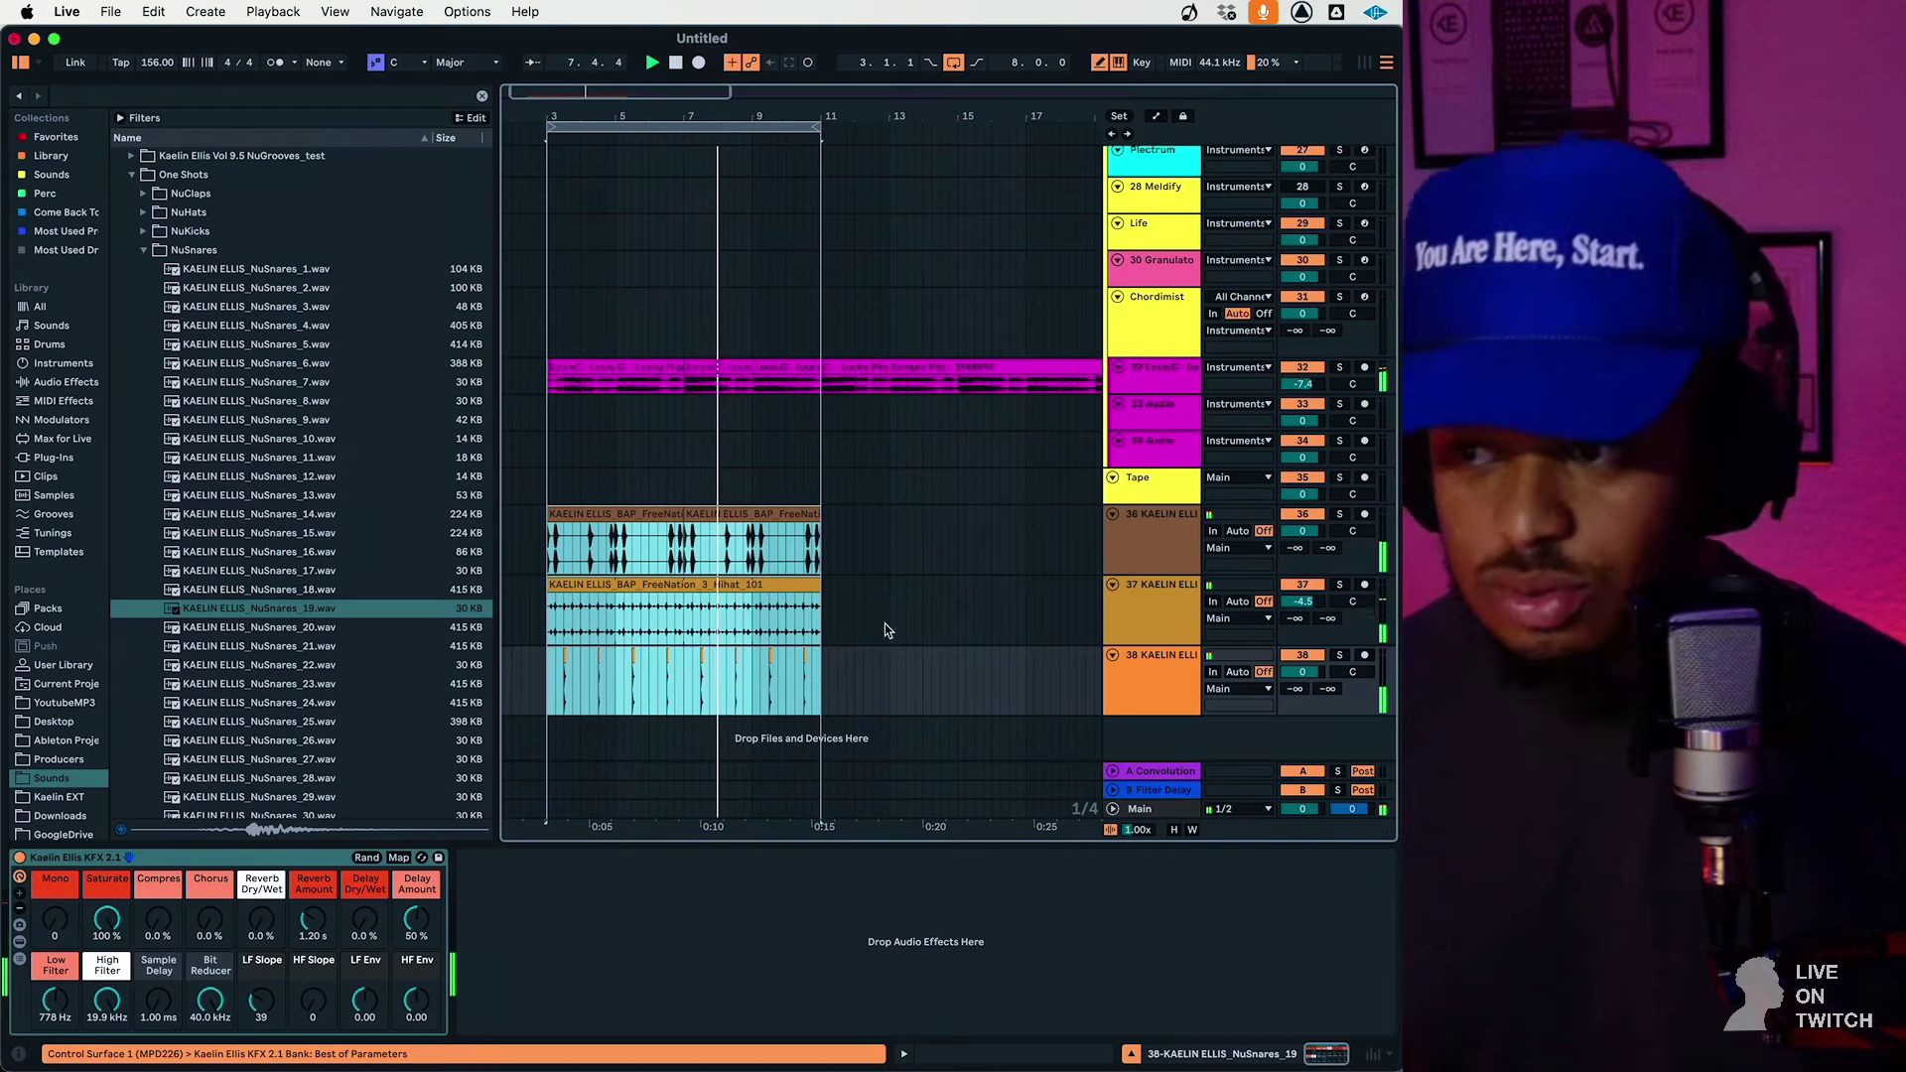
{"action": "scroll", "coordinate": [1186, 290], "scroll_direction": "up", "scroll_amount": 3}
{"action": "left_click", "coordinate": [1181, 301]}
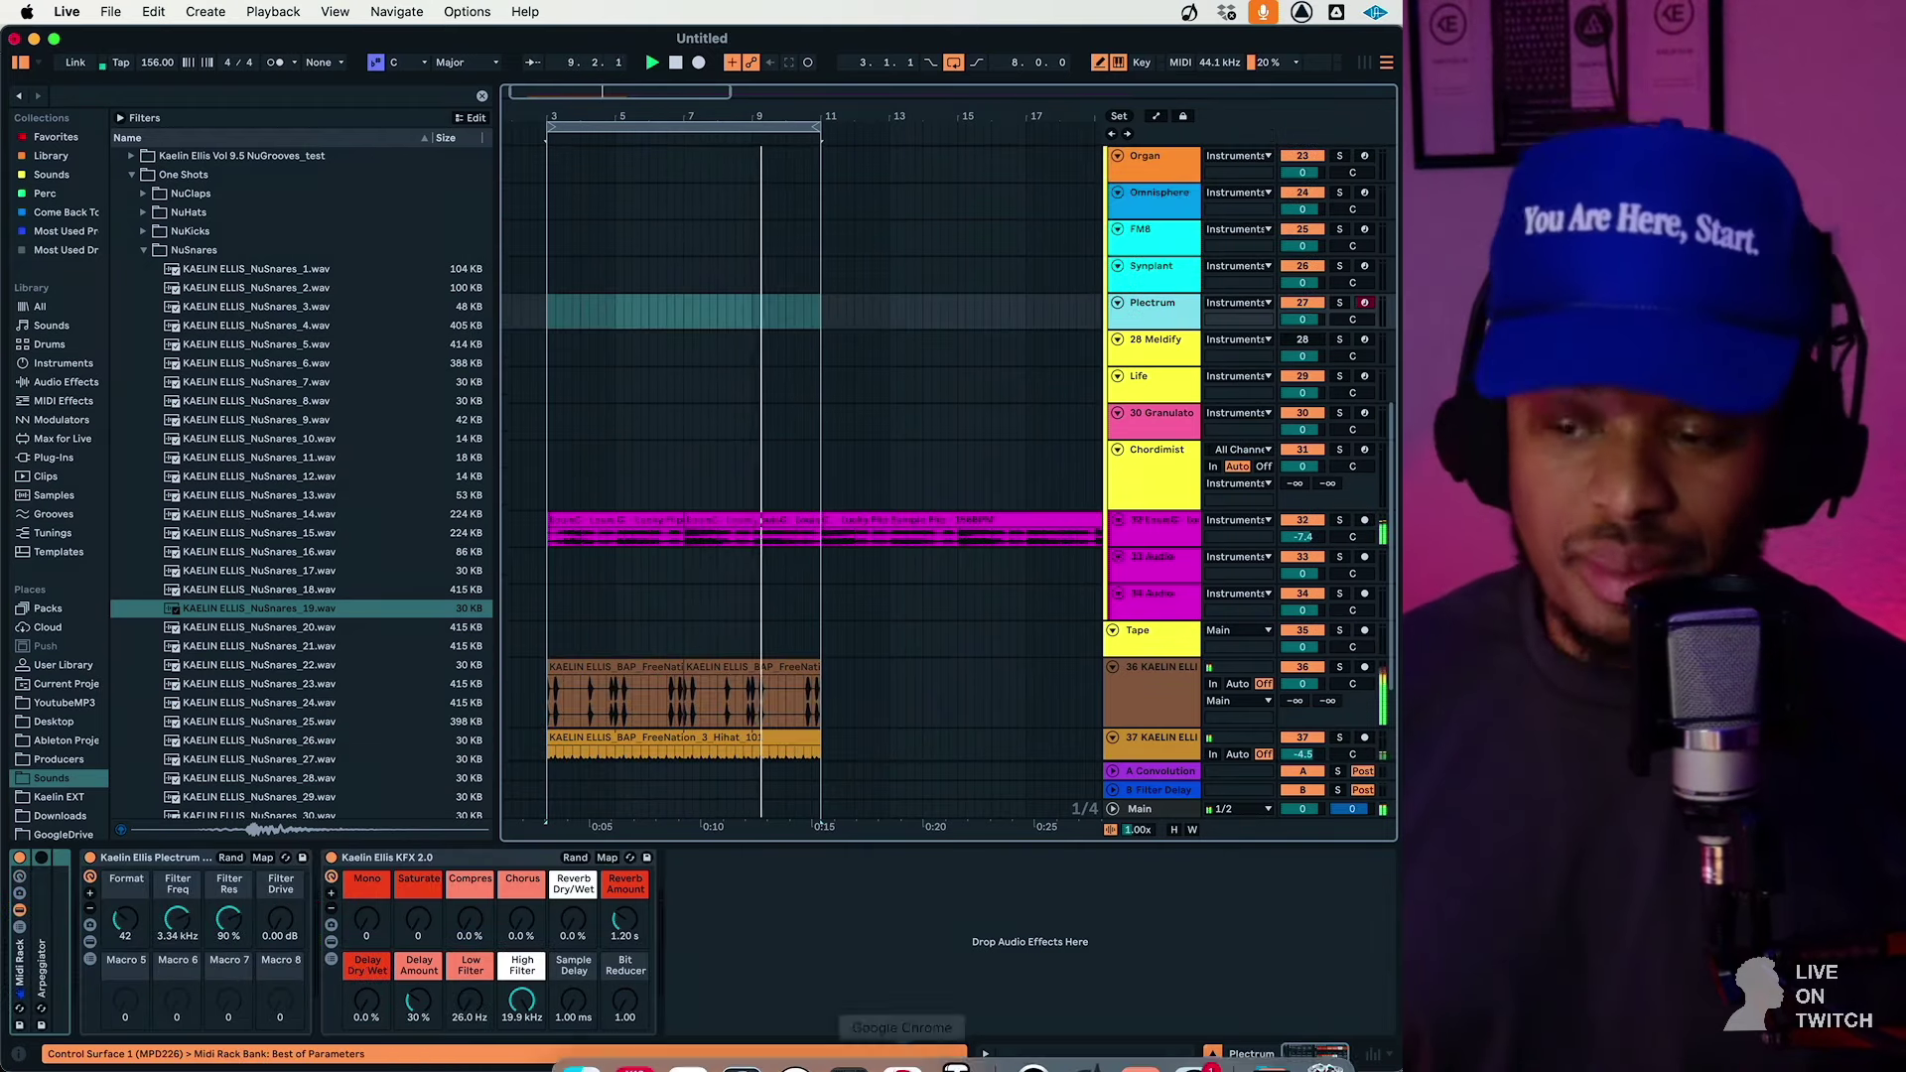
Switch to Finder and add test 1 buddy-0-right.wav from the Desktop to a new audio track at bar 3
{"action": "left_click", "coordinate": [582, 1055]}
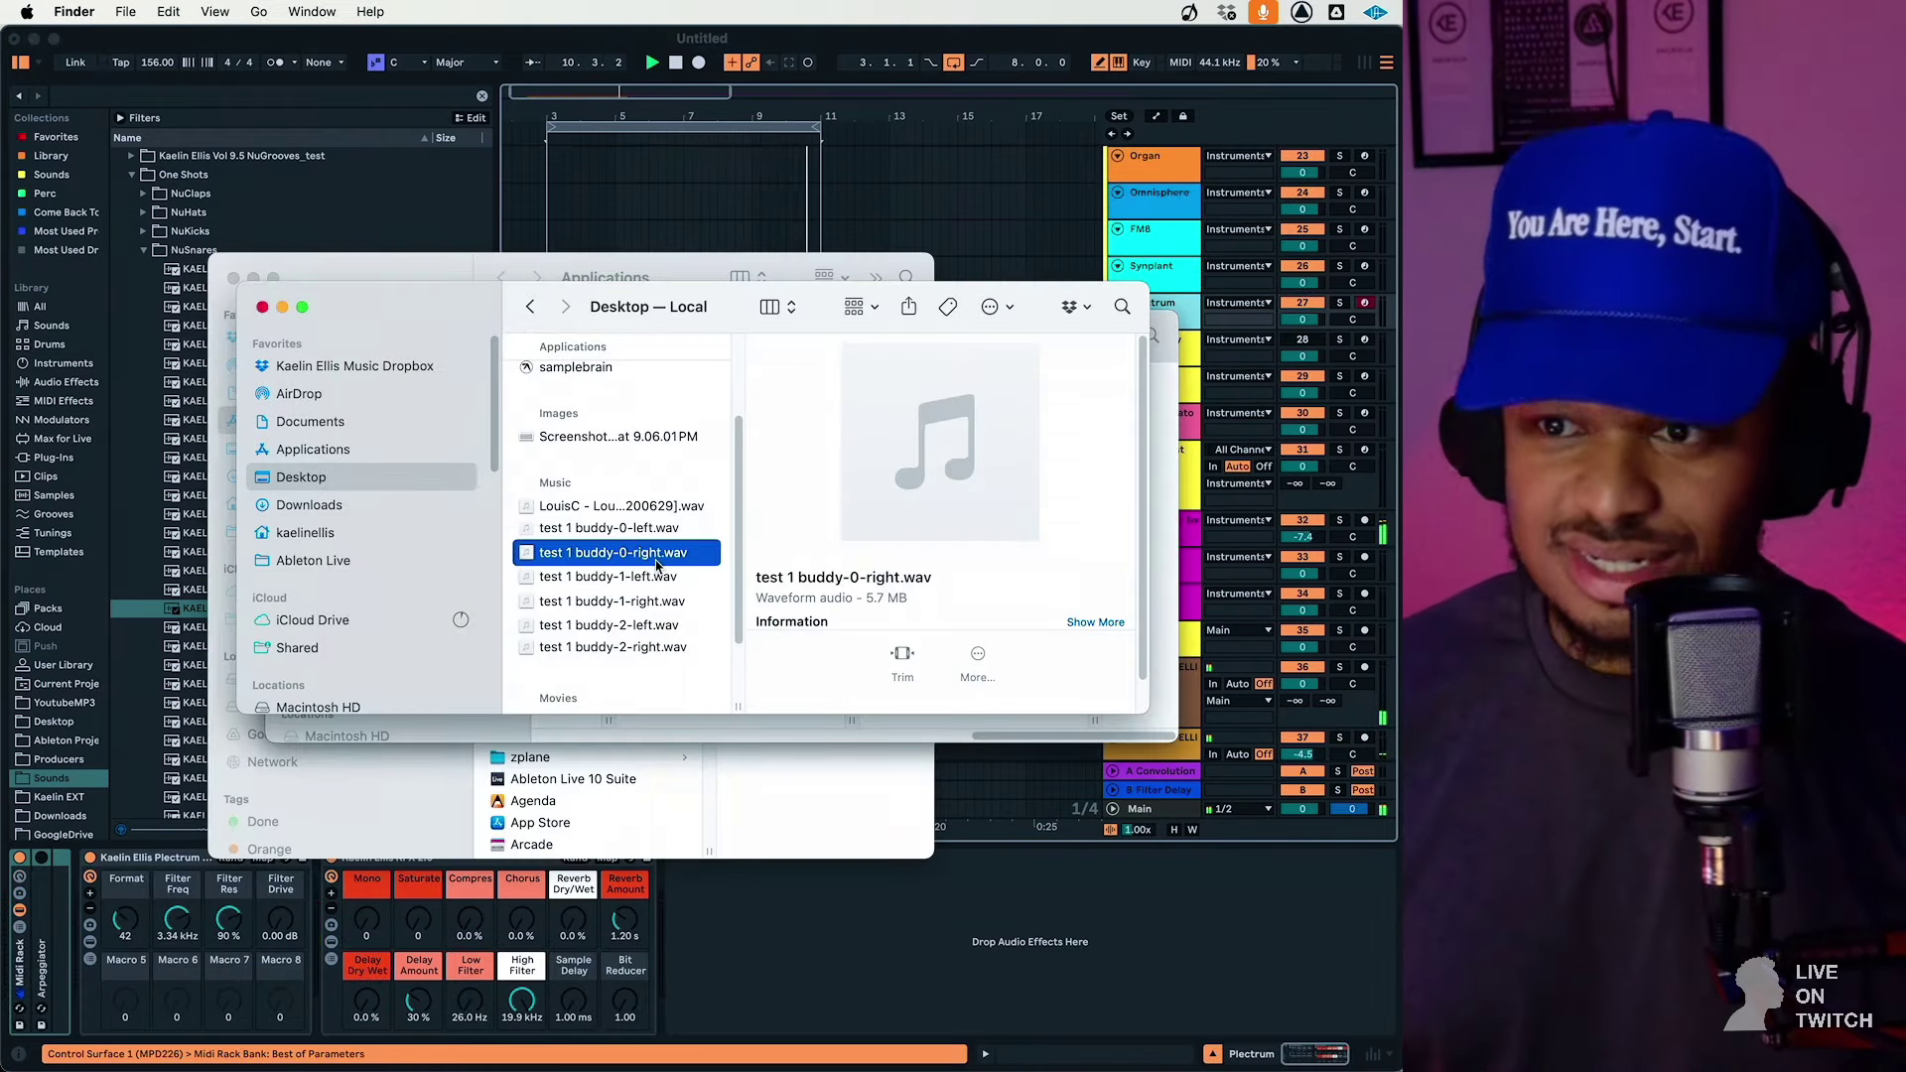
{"action": "left_click_drag", "start_coordinate": [645, 569], "coordinate": [629, 728]}
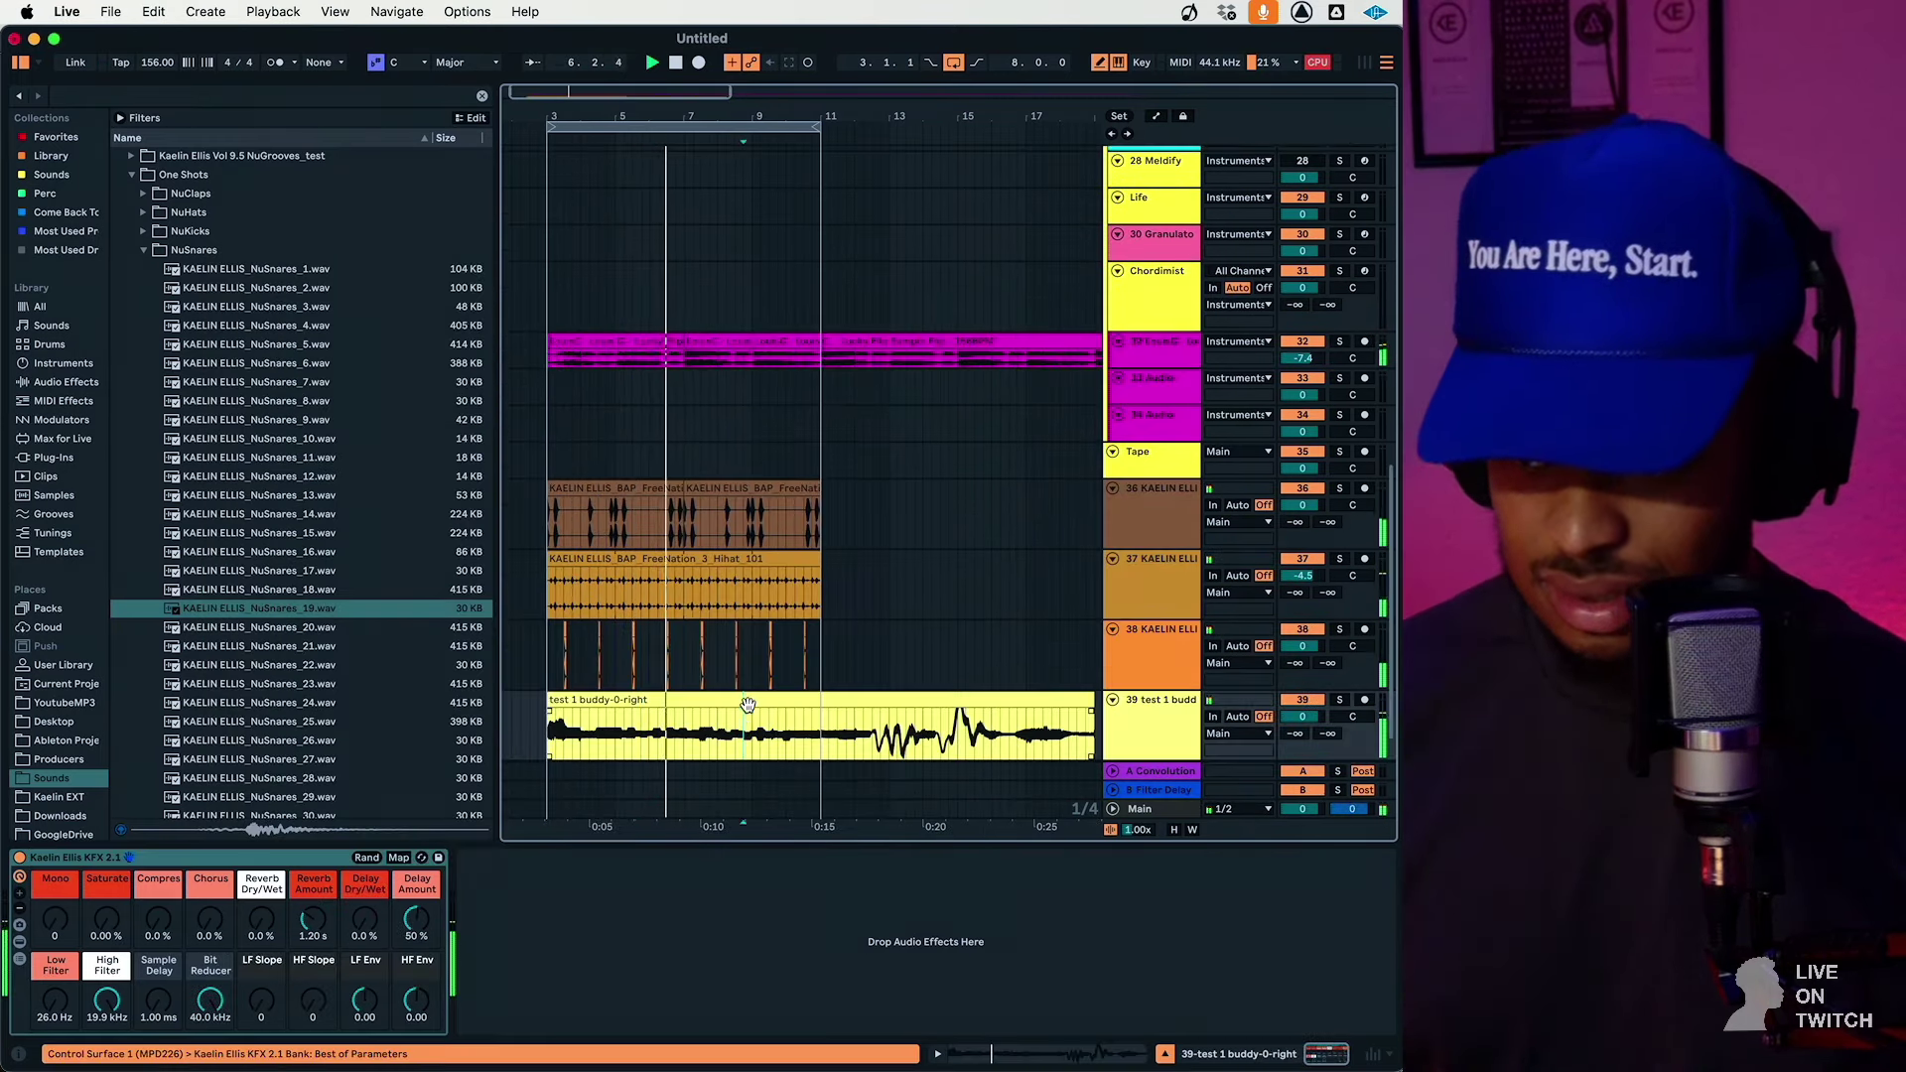
Turn off warping on the test 1 buddy-0-right clip and lower its track volume to -7.7 dB
{"action": "left_click", "coordinate": [748, 705]}
{"action": "left_click", "coordinate": [715, 720]}
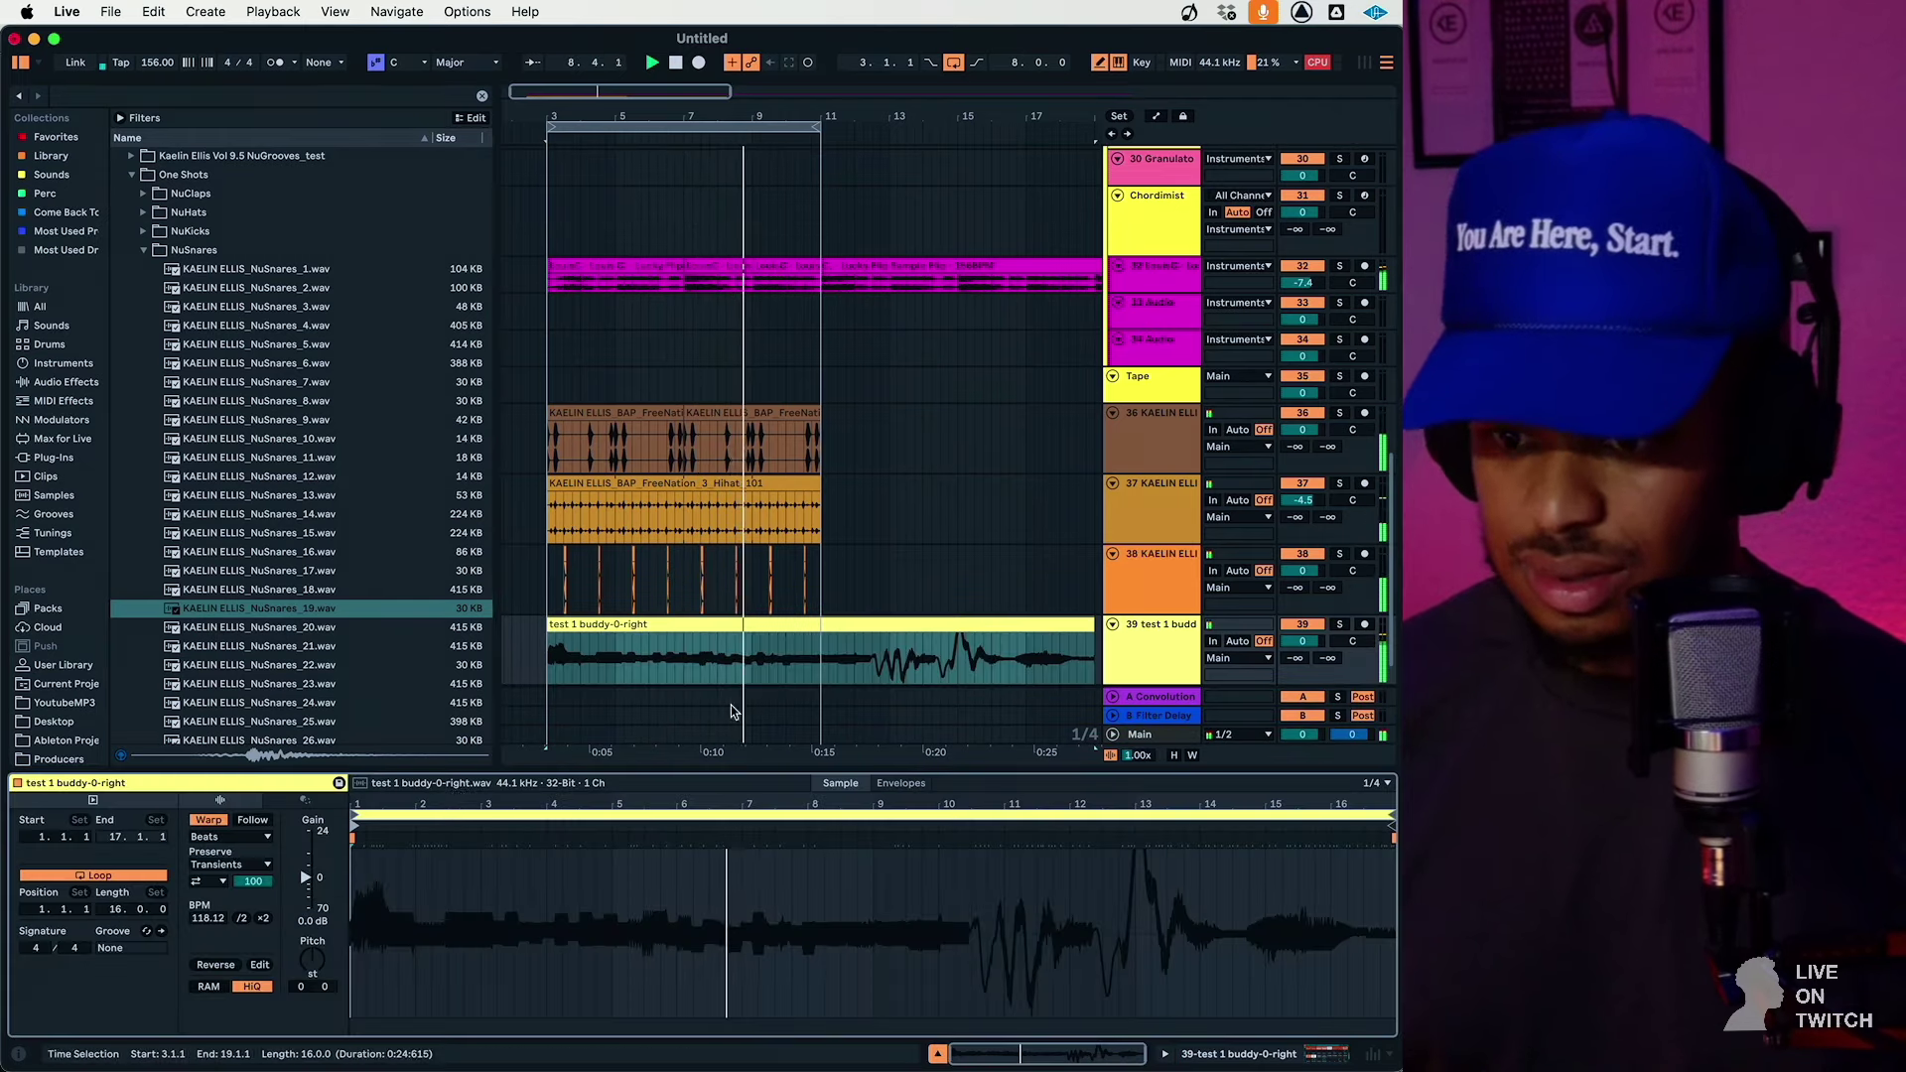
{"action": "left_click", "coordinate": [207, 819]}
{"action": "left_click", "coordinate": [813, 659]}
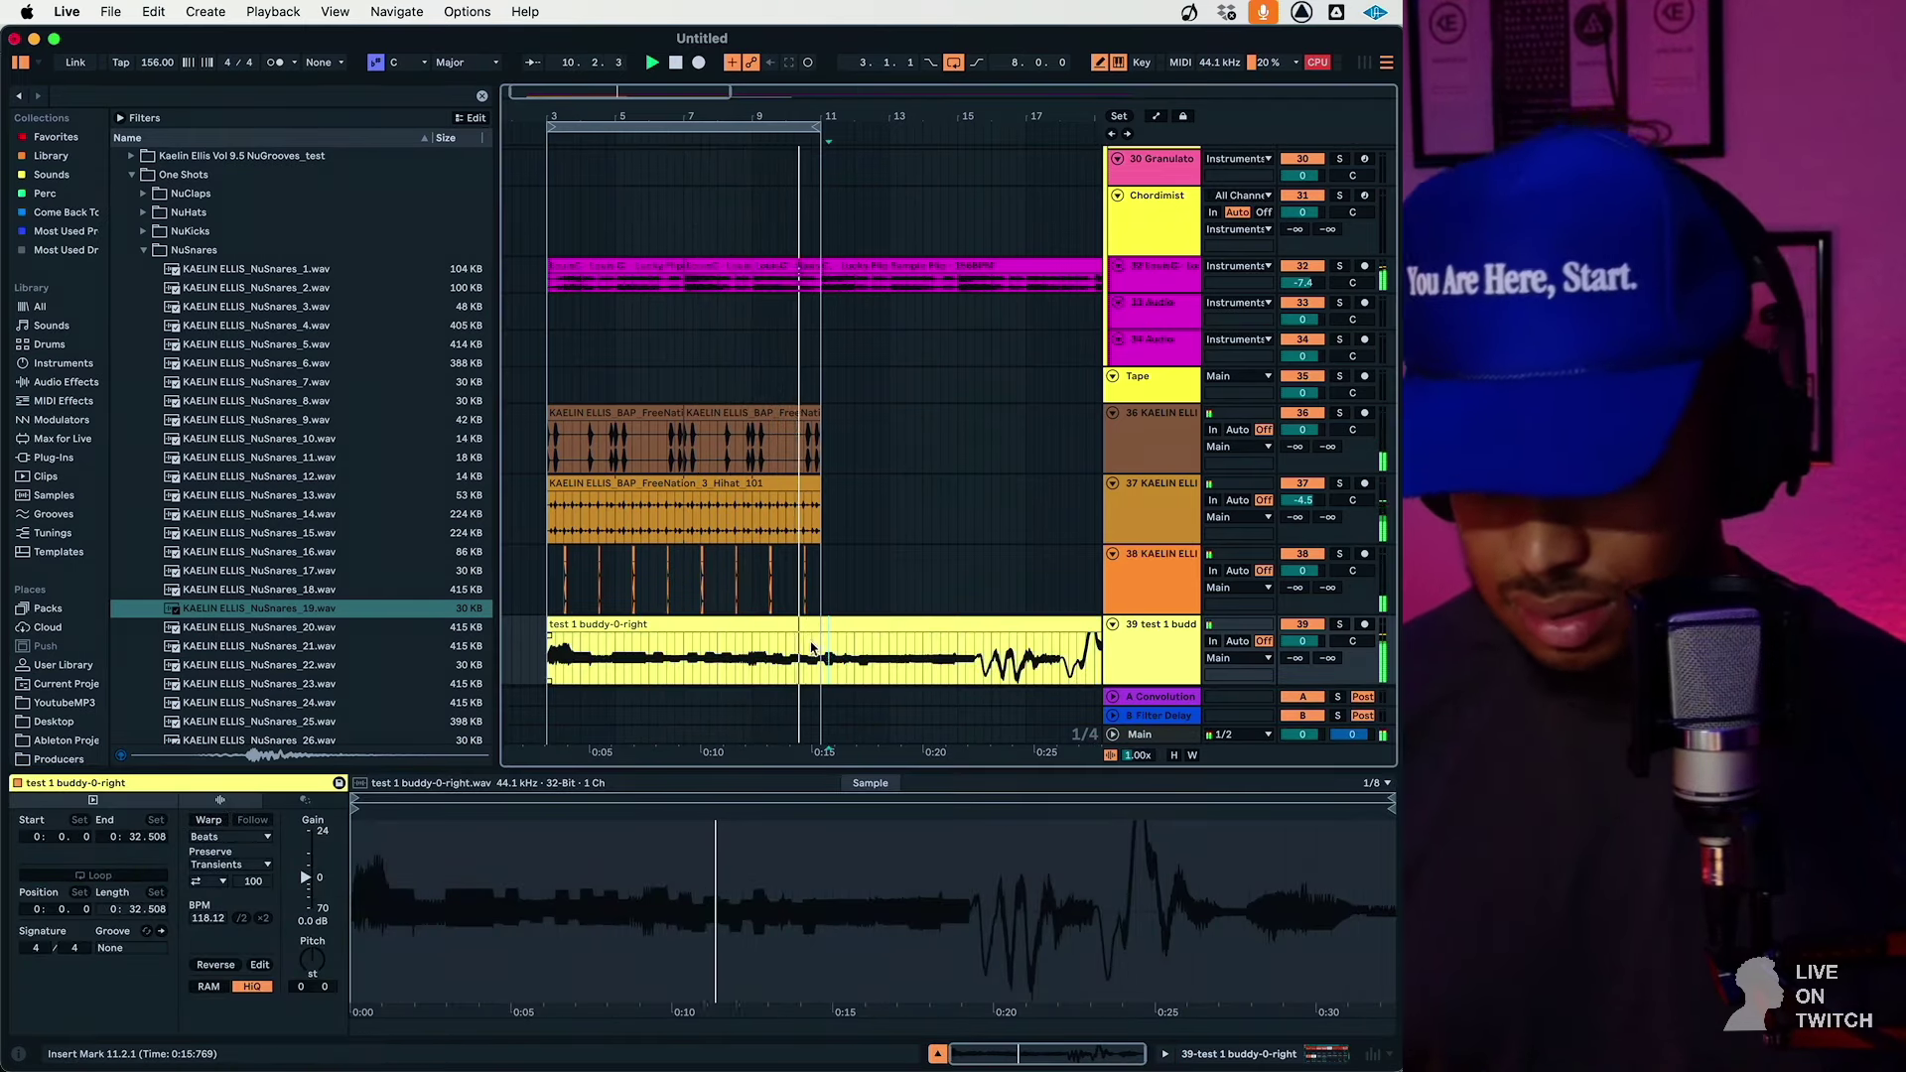
{"action": "double_click", "coordinate": [817, 624]}
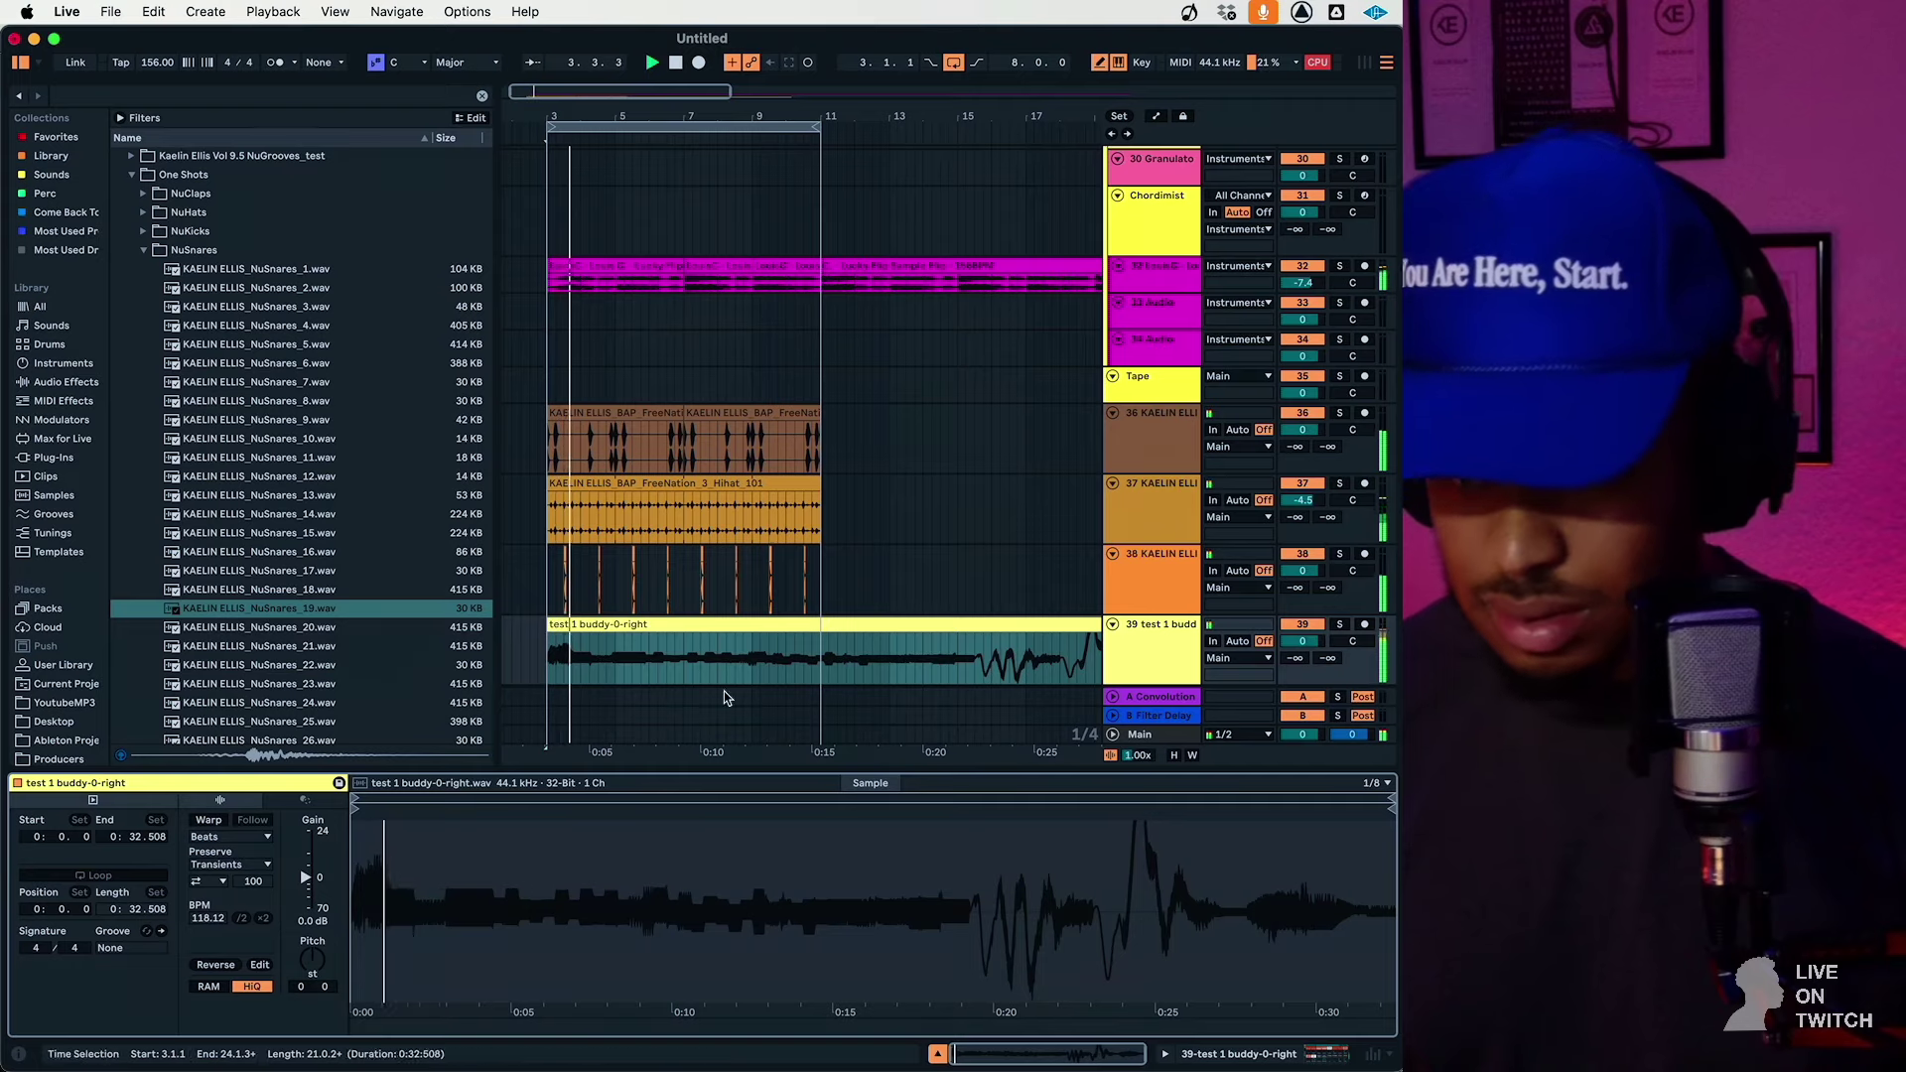
{"action": "left_click_drag", "start_coordinate": [1303, 640], "coordinate": [1302, 679]}
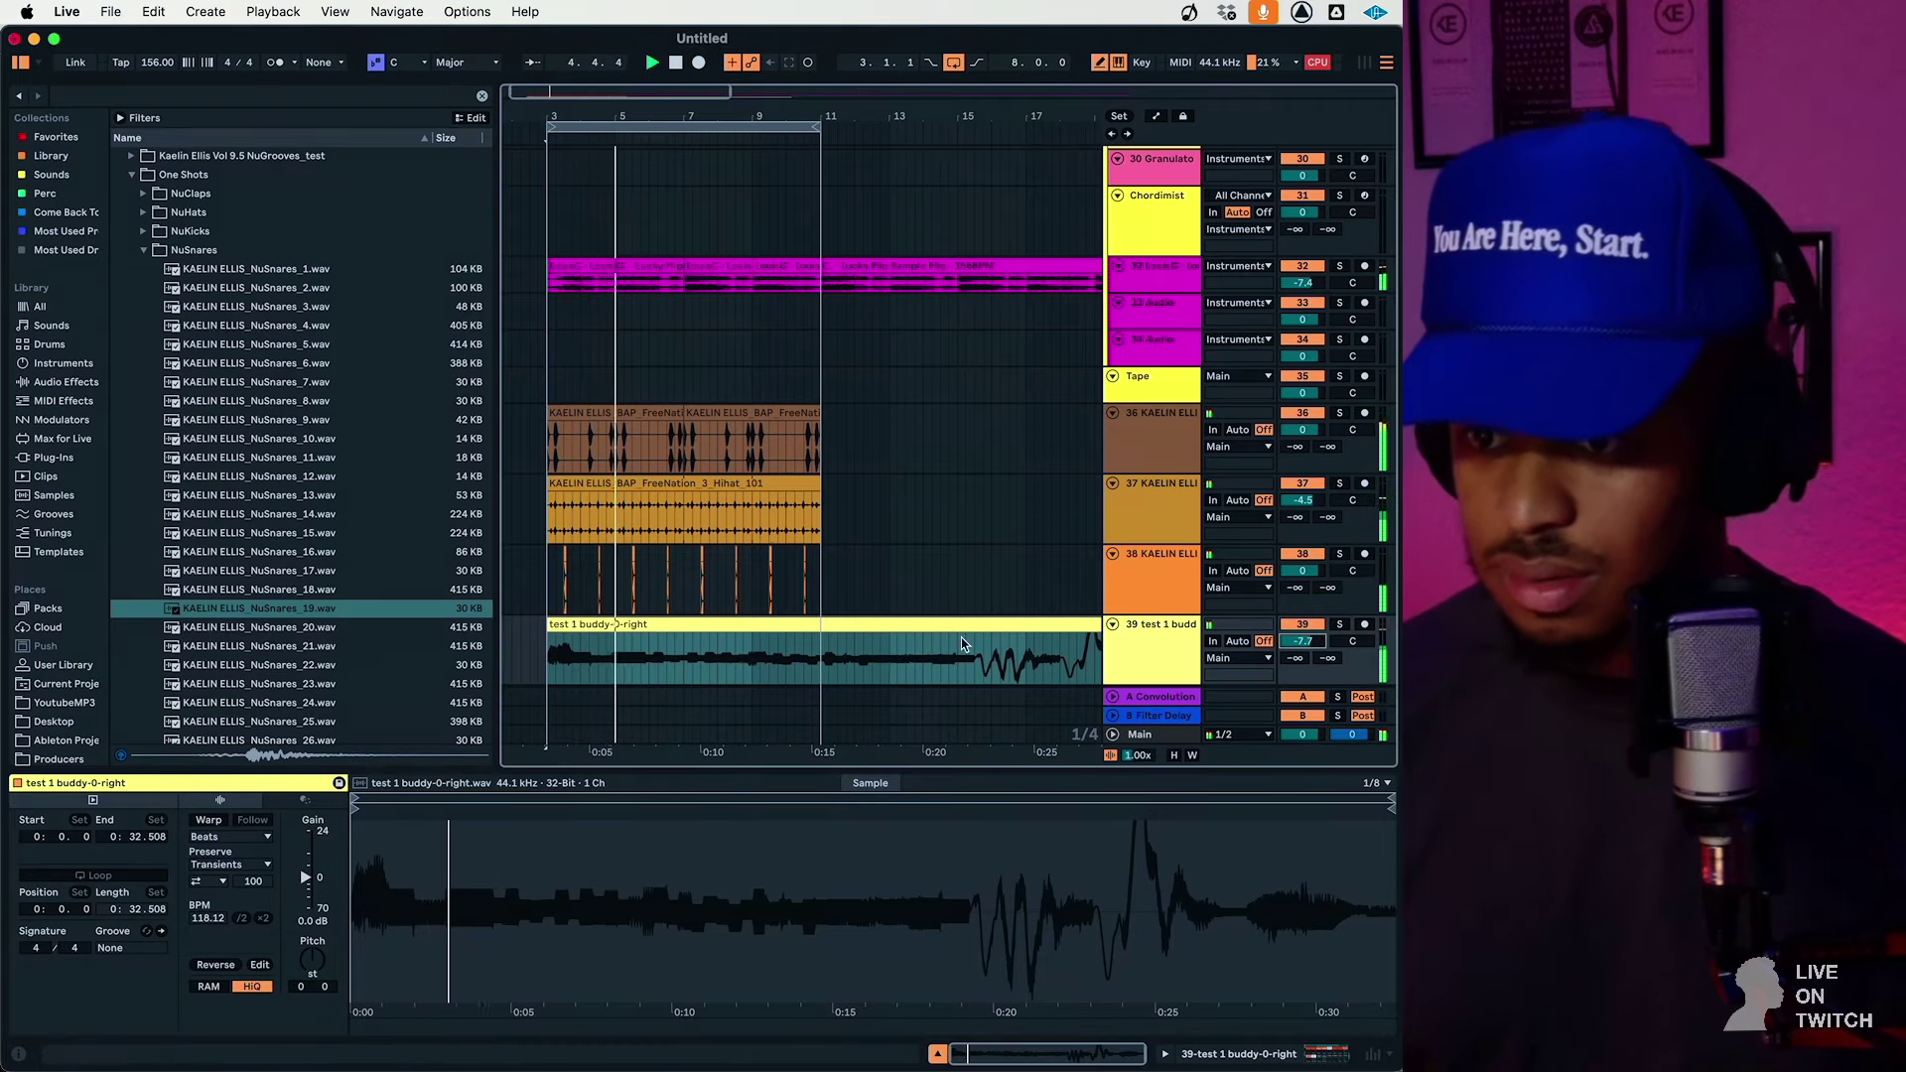
Transpose the test 1 buddy-0-right clip up 12 semitones and set its track volume to -8.9 dB
{"action": "left_click", "coordinate": [757, 625]}
{"action": "left_click", "coordinate": [209, 820]}
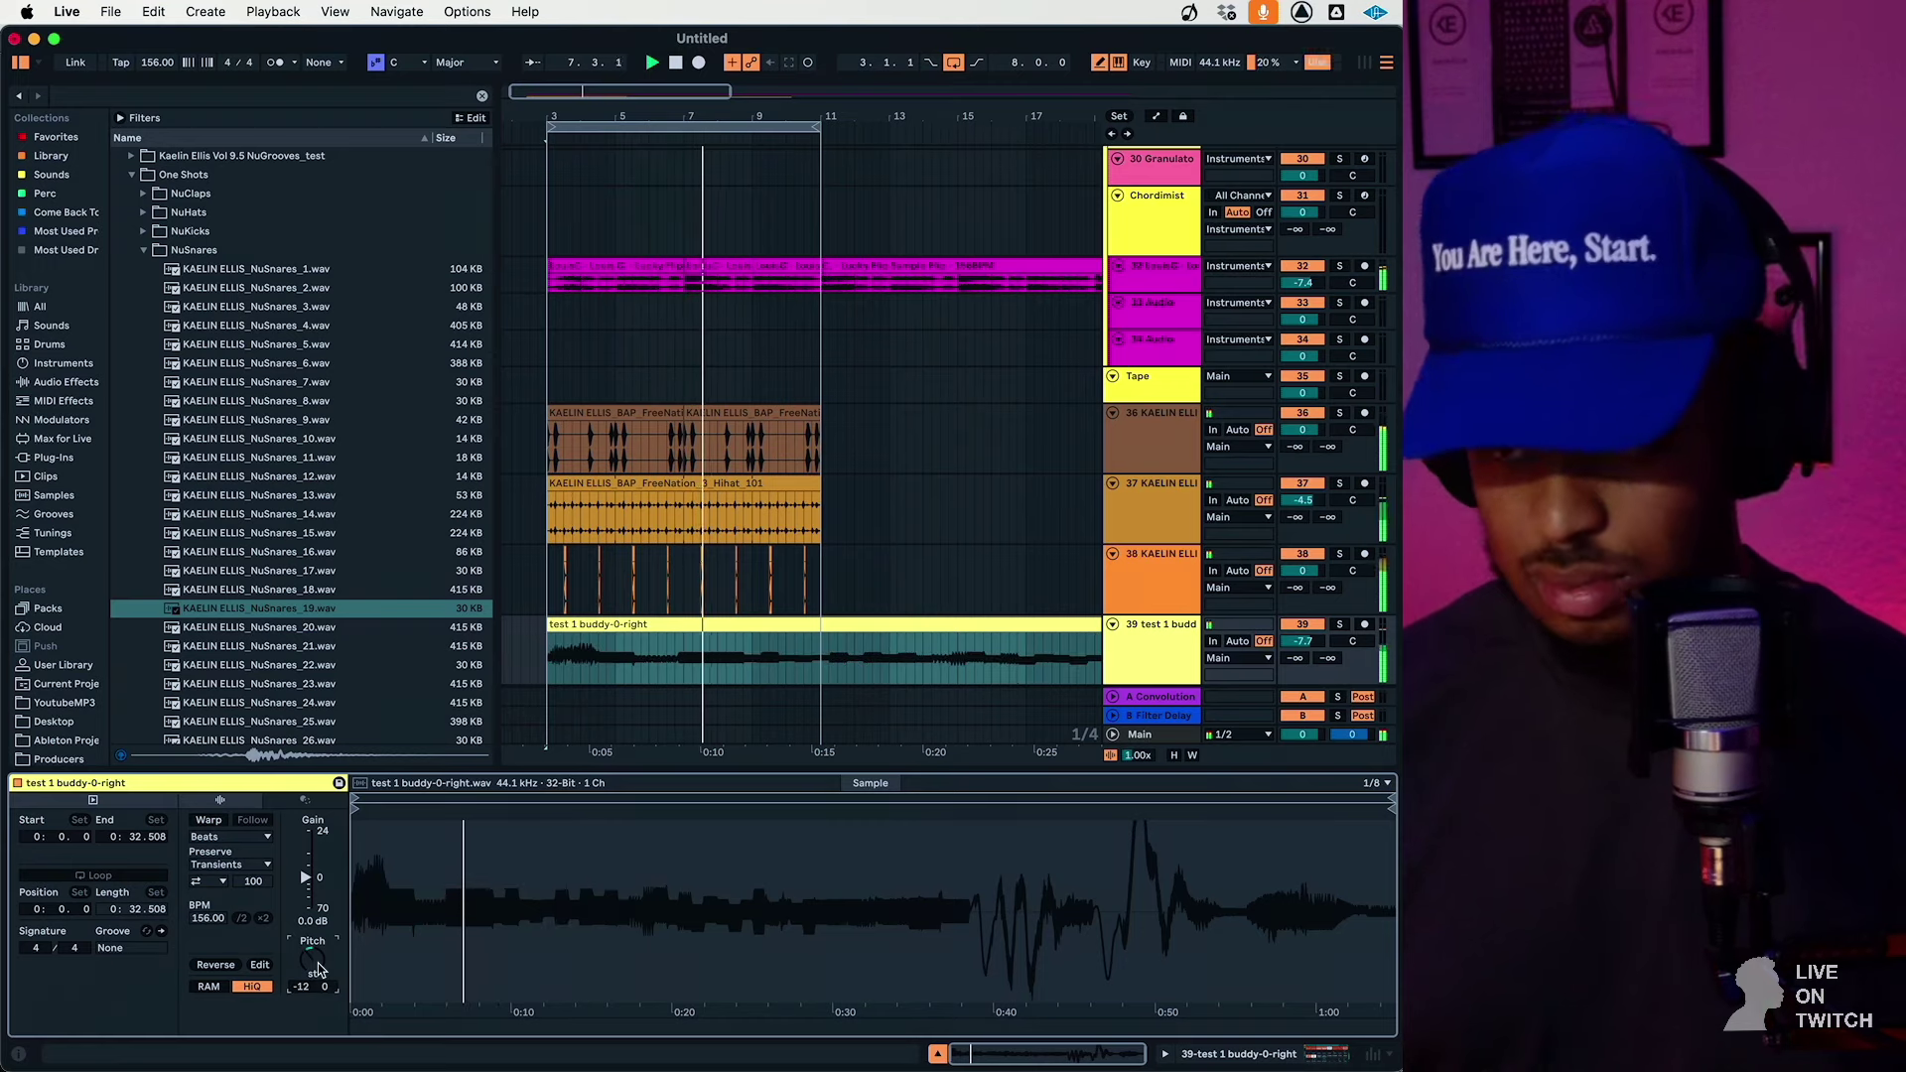
{"action": "left_click_drag", "start_coordinate": [318, 963], "coordinate": [319, 970]}
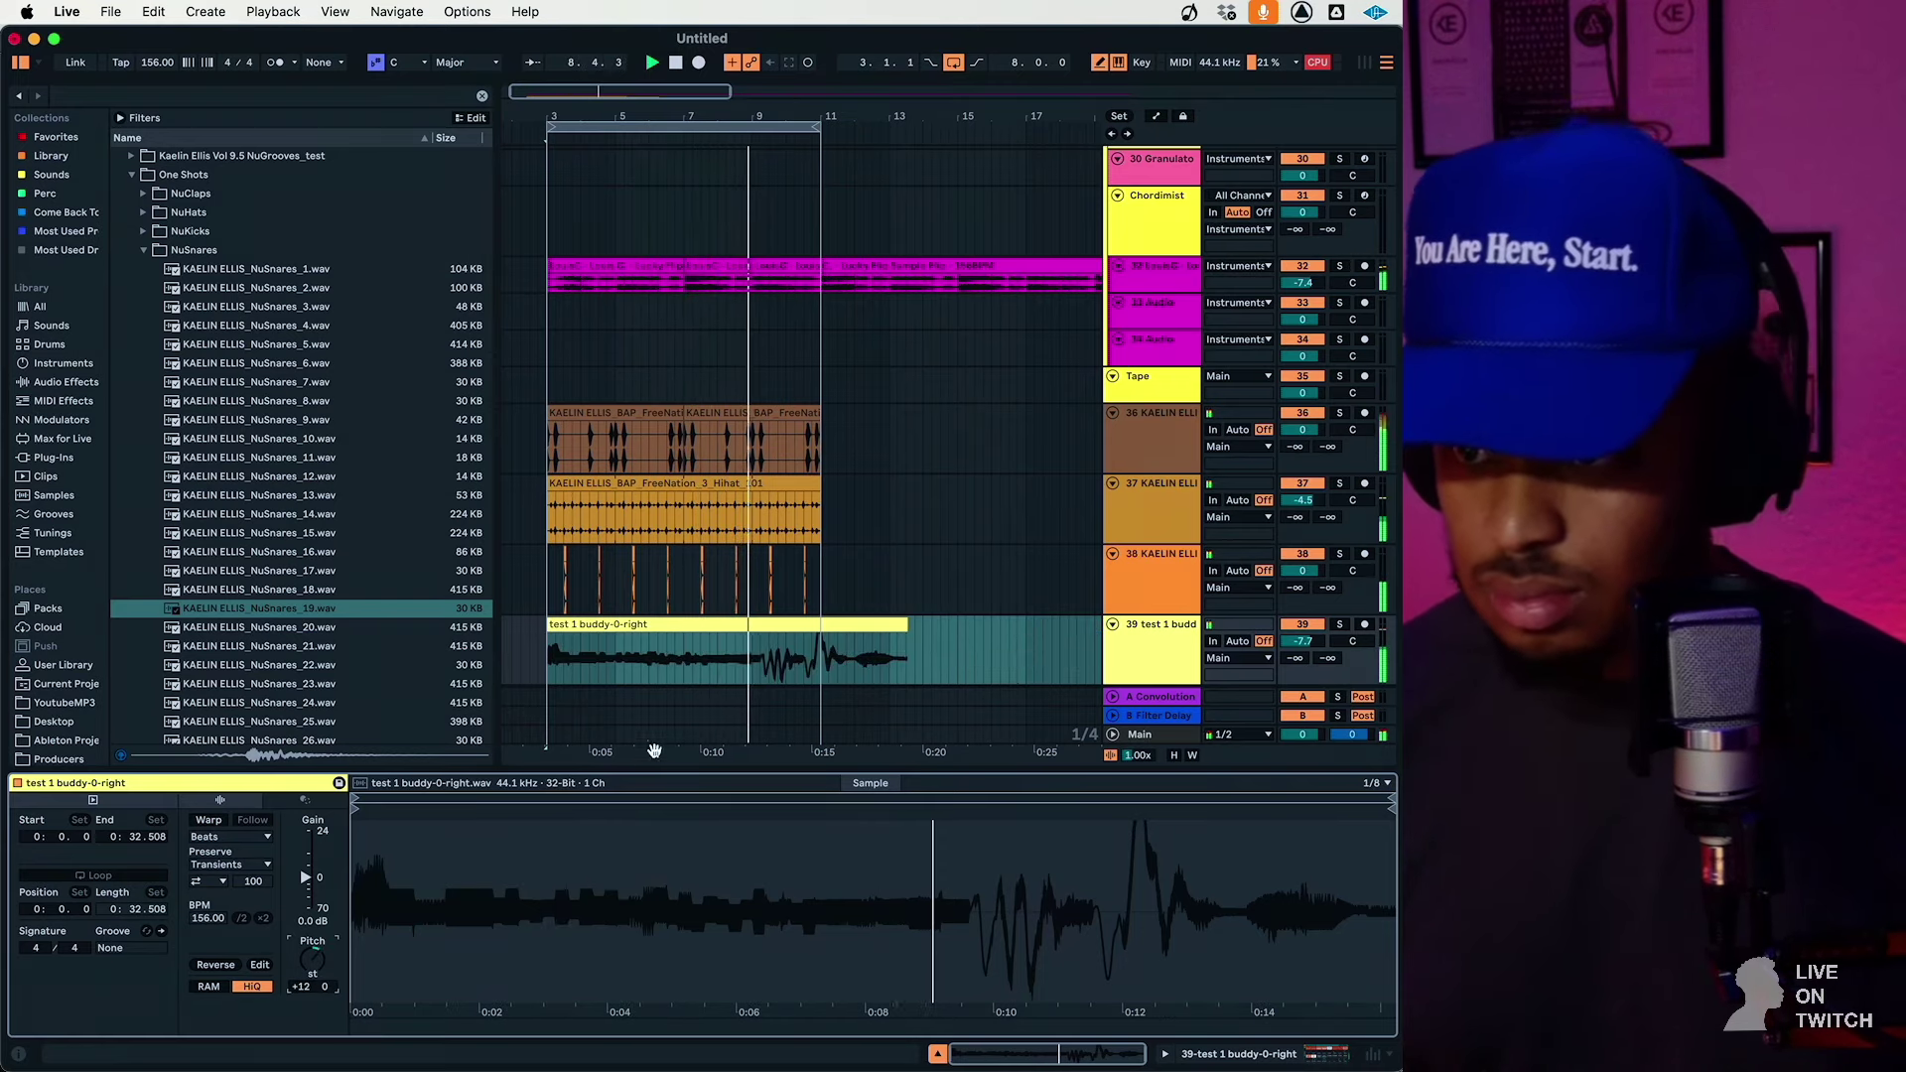
{"action": "left_click", "coordinate": [1301, 641]}
{"action": "left_click_drag", "start_coordinate": [1301, 641], "coordinate": [1300, 688]}
{"action": "left_click", "coordinate": [1342, 625]}
{"action": "left_click", "coordinate": [1342, 626]}
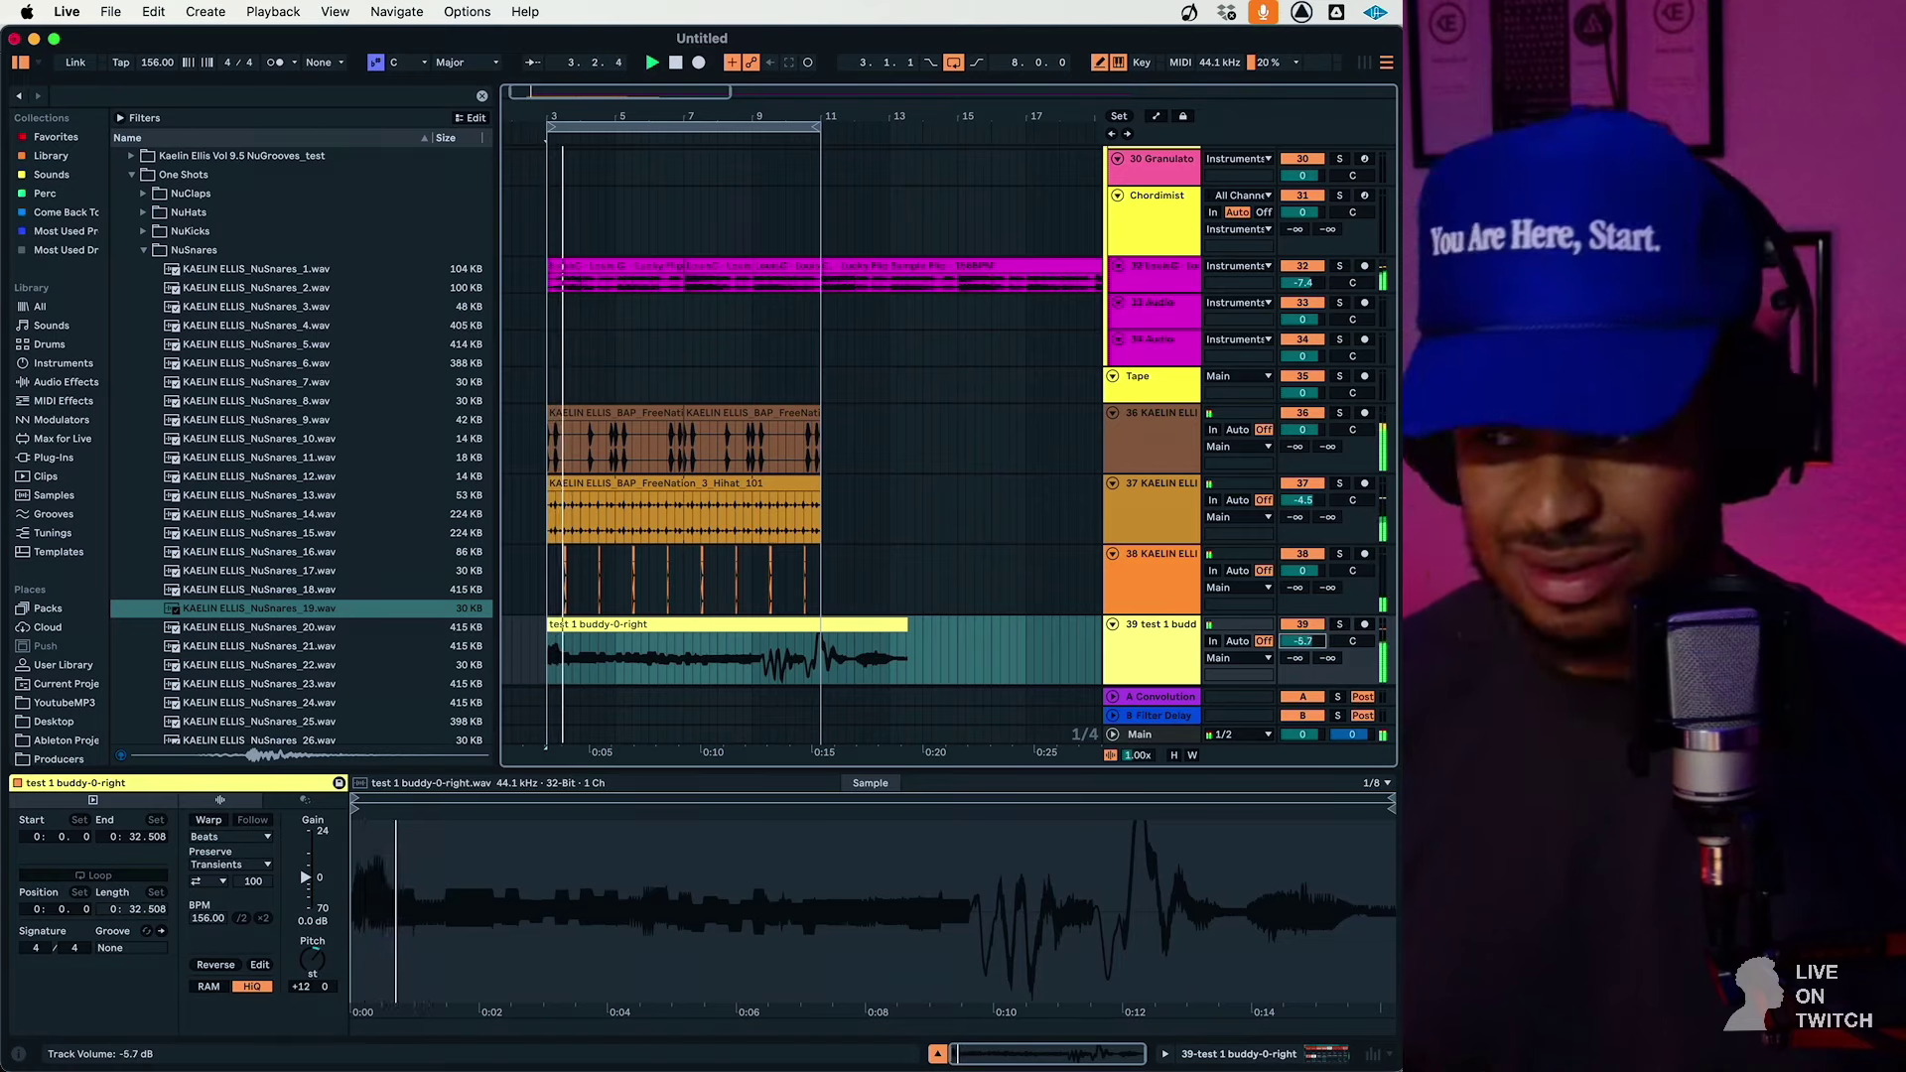
Deactivate the test 1 buddy-0-right clip's sections from 3.3.1 to 6.1.1 and from 7.1.1 to 9.2.1
{"action": "left_click", "coordinate": [552, 658]}
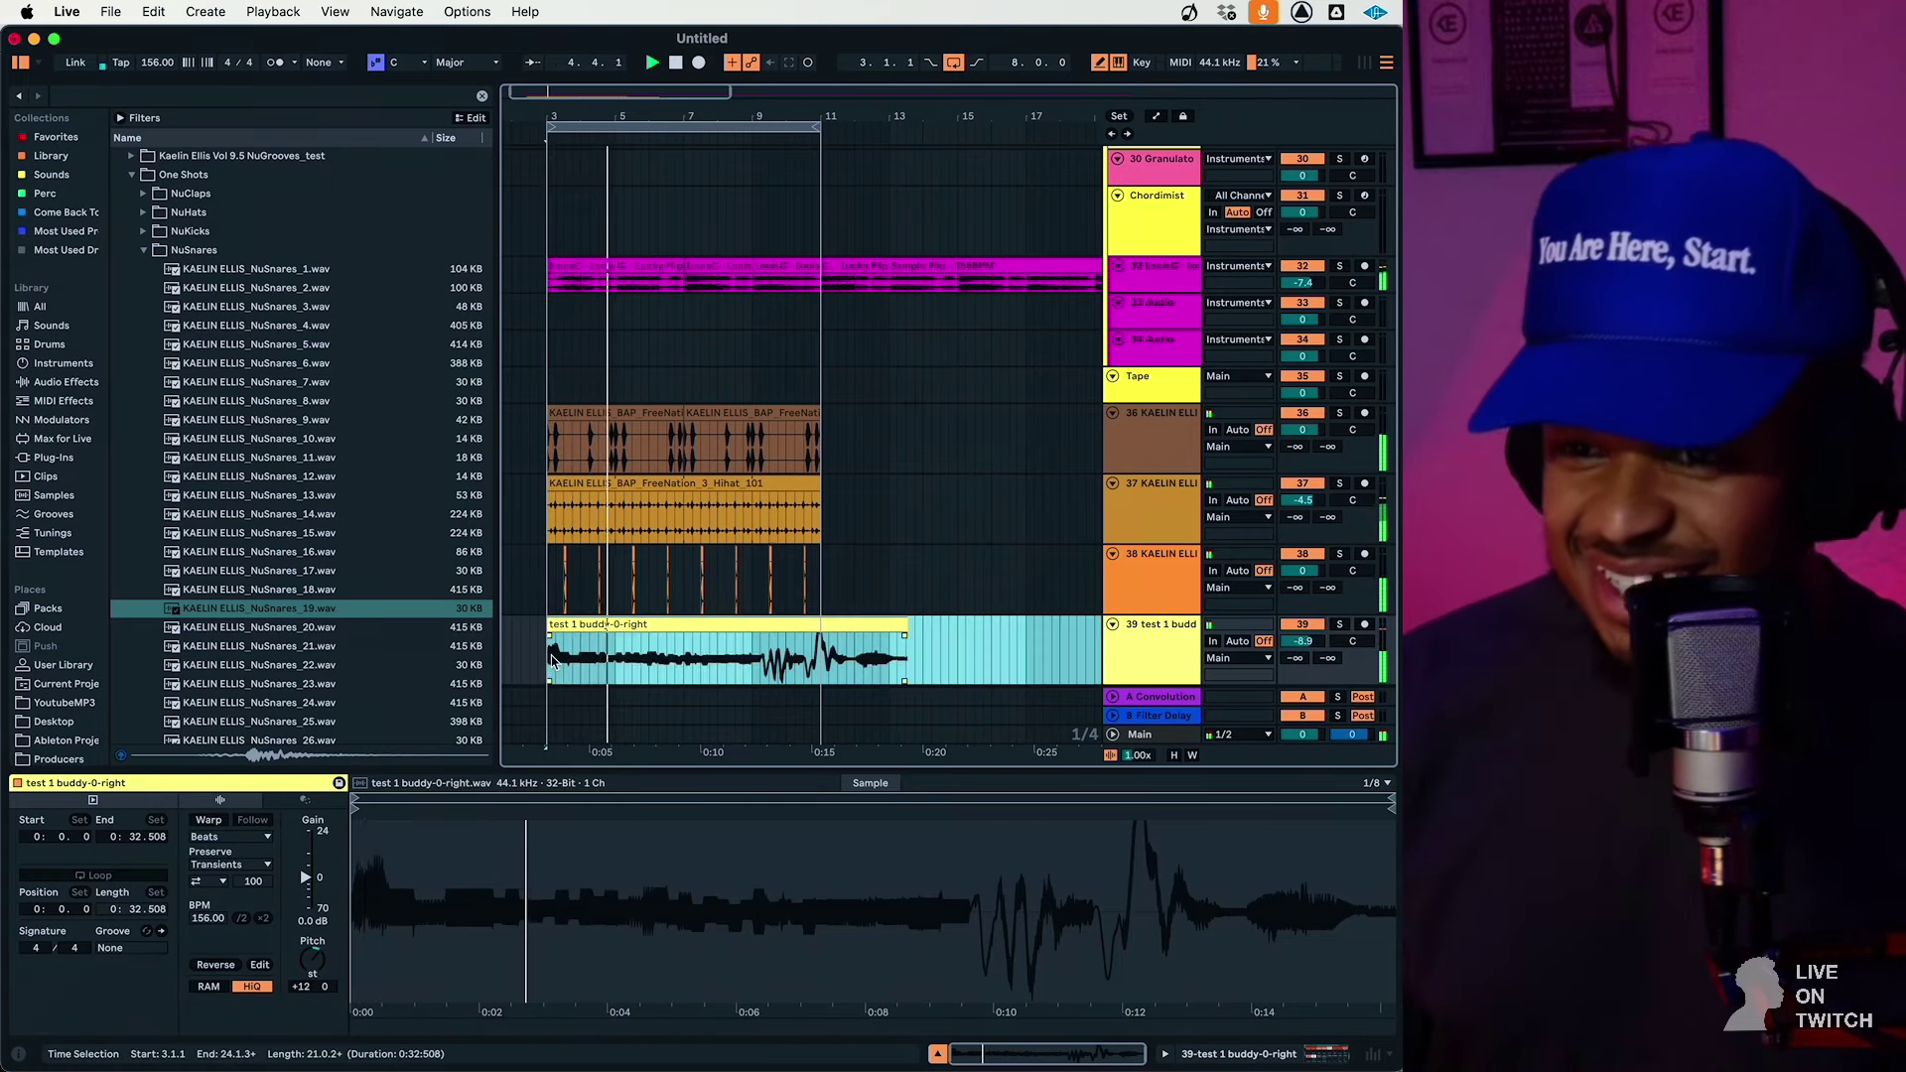
{"action": "left_click", "coordinate": [562, 663]}
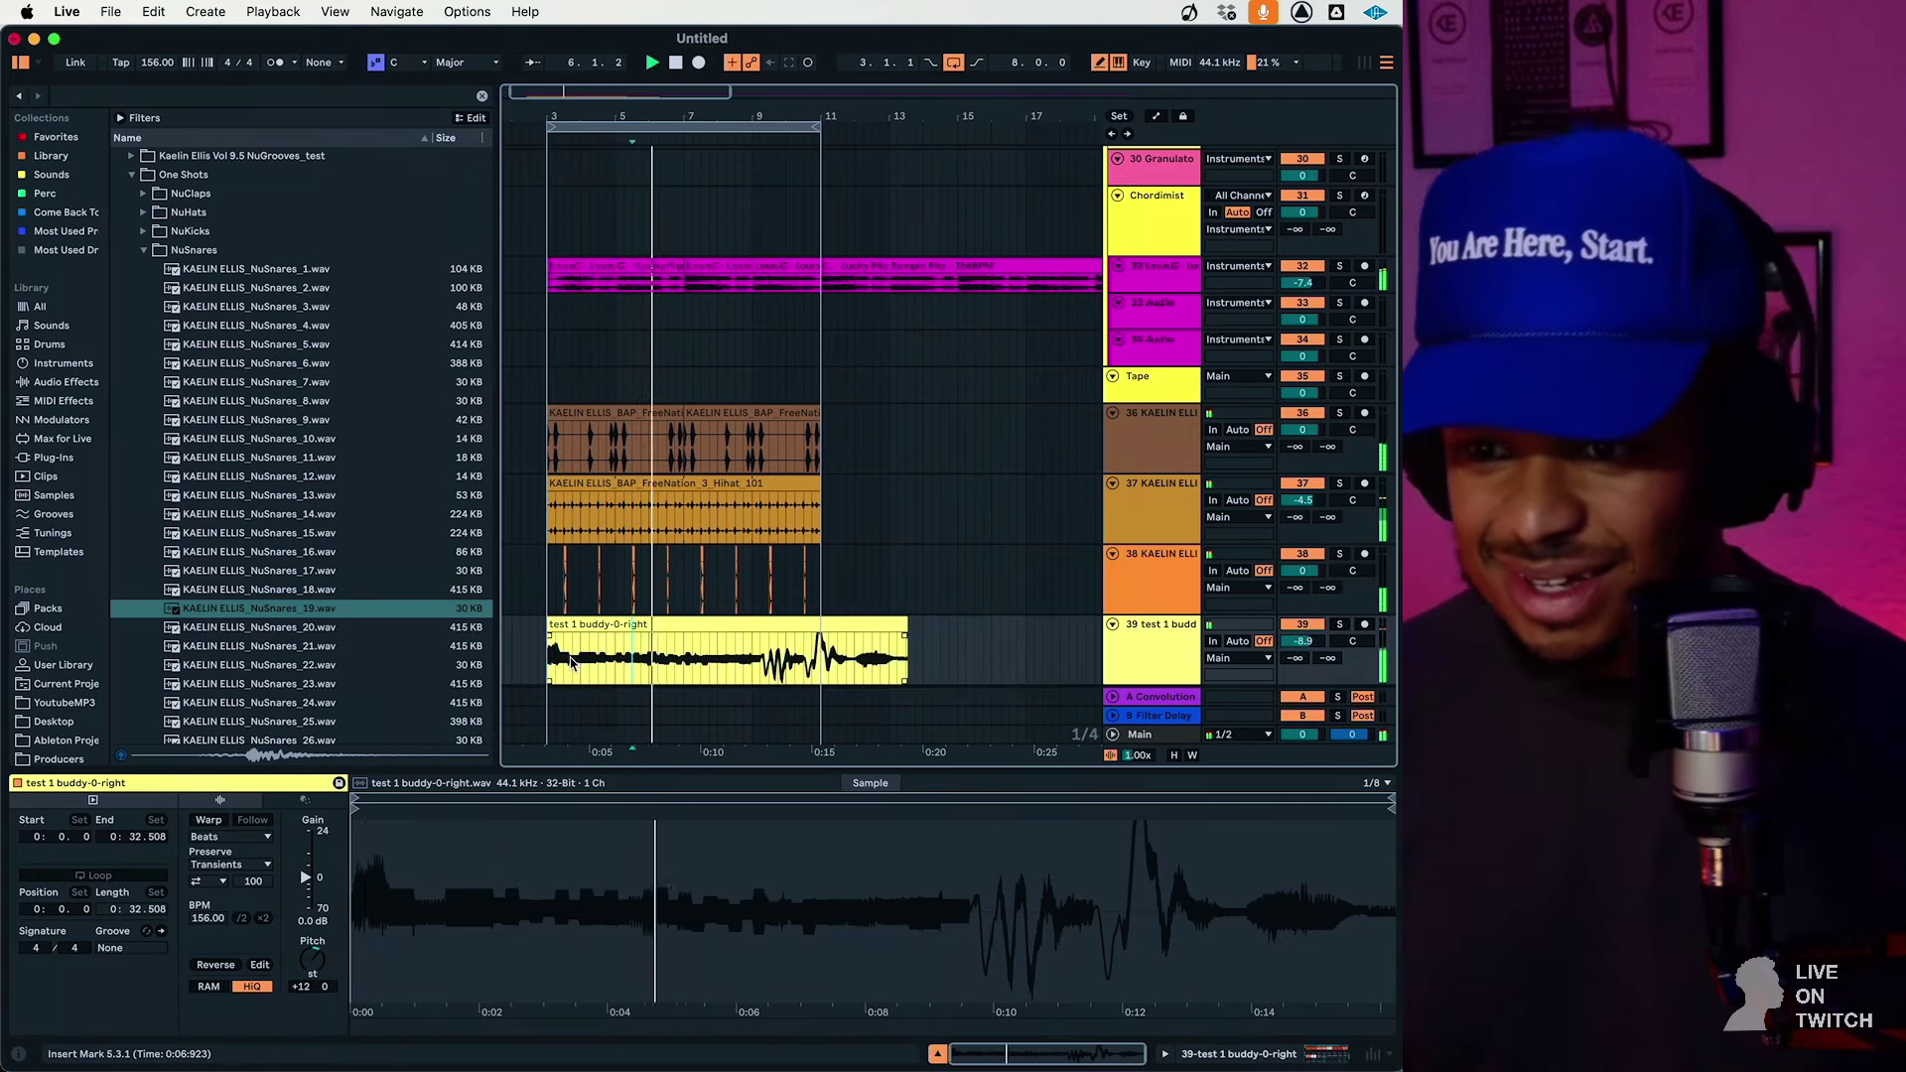
{"action": "left_click_drag", "start_coordinate": [565, 664], "coordinate": [655, 671]}
{"action": "scroll", "coordinate": [655, 671], "scroll_direction": "down", "scroll_amount": 1}
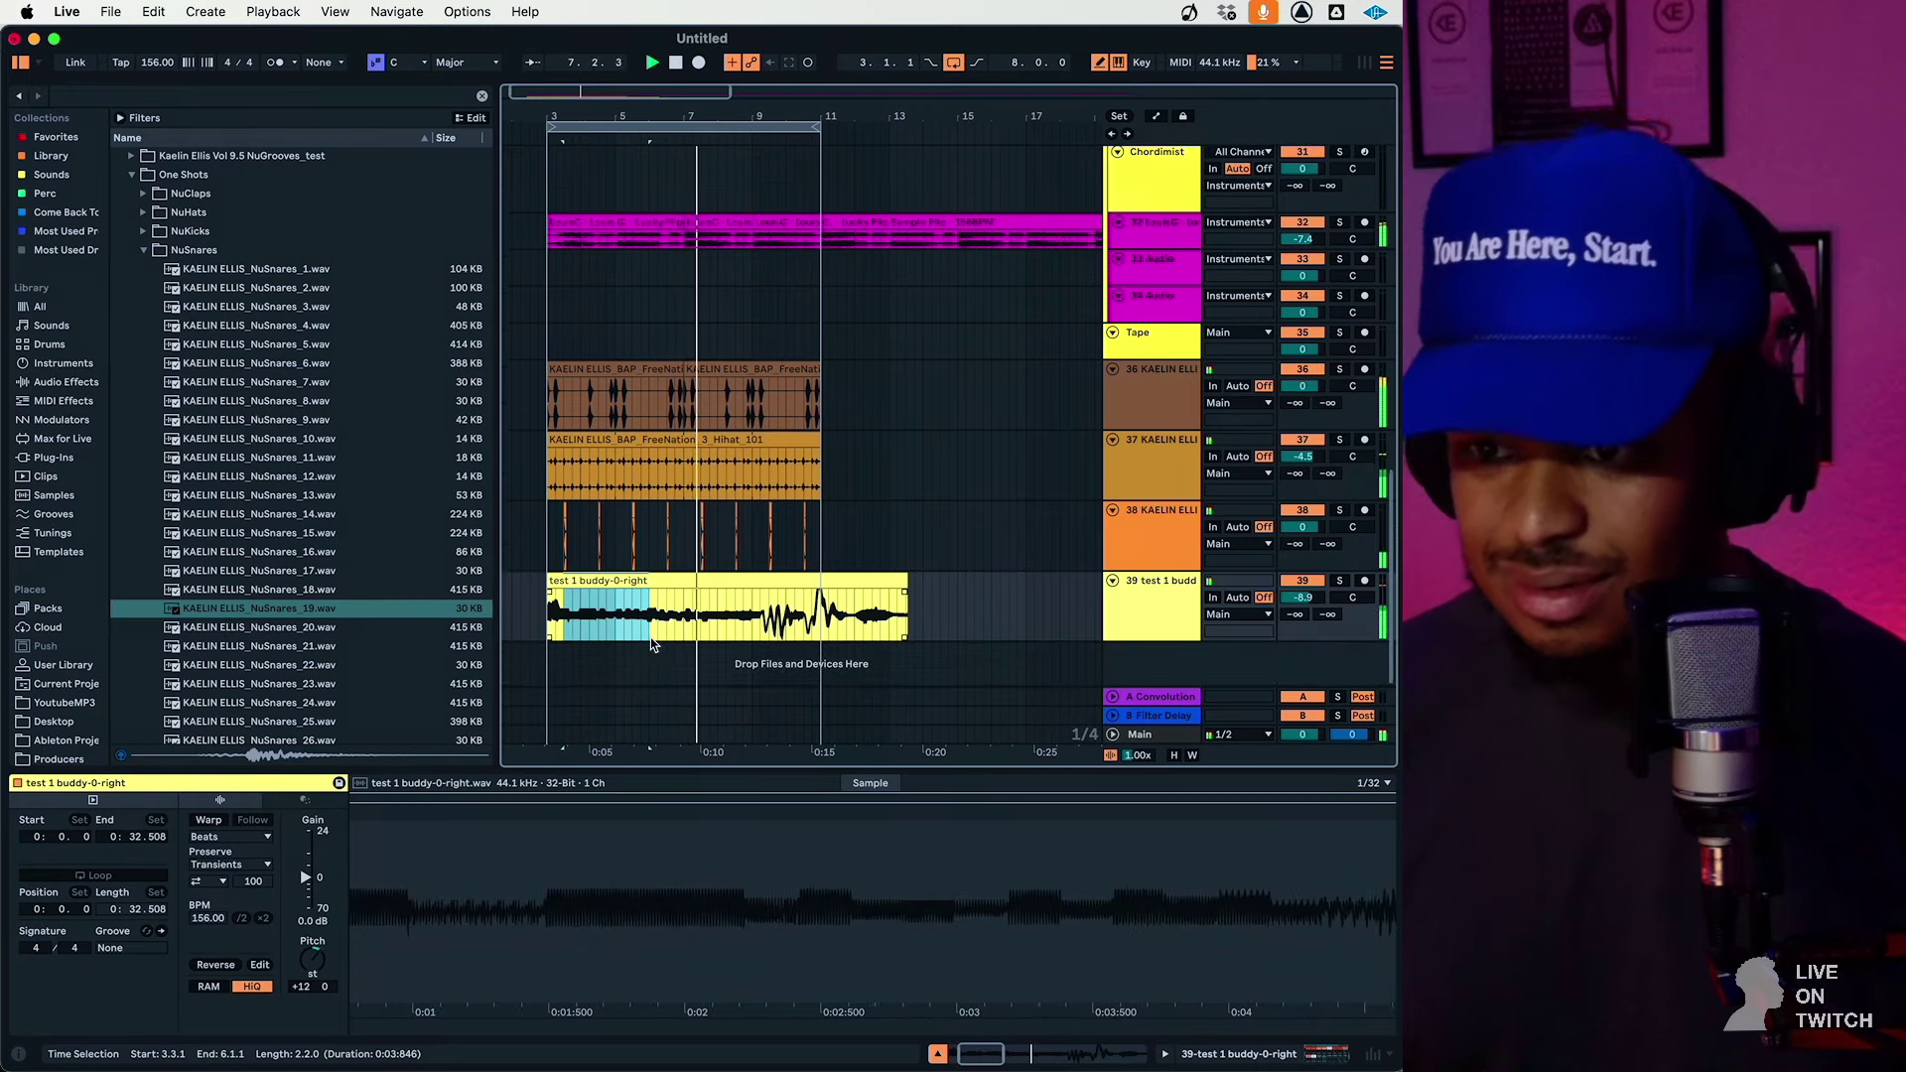
{"action": "key", "text": "0"}
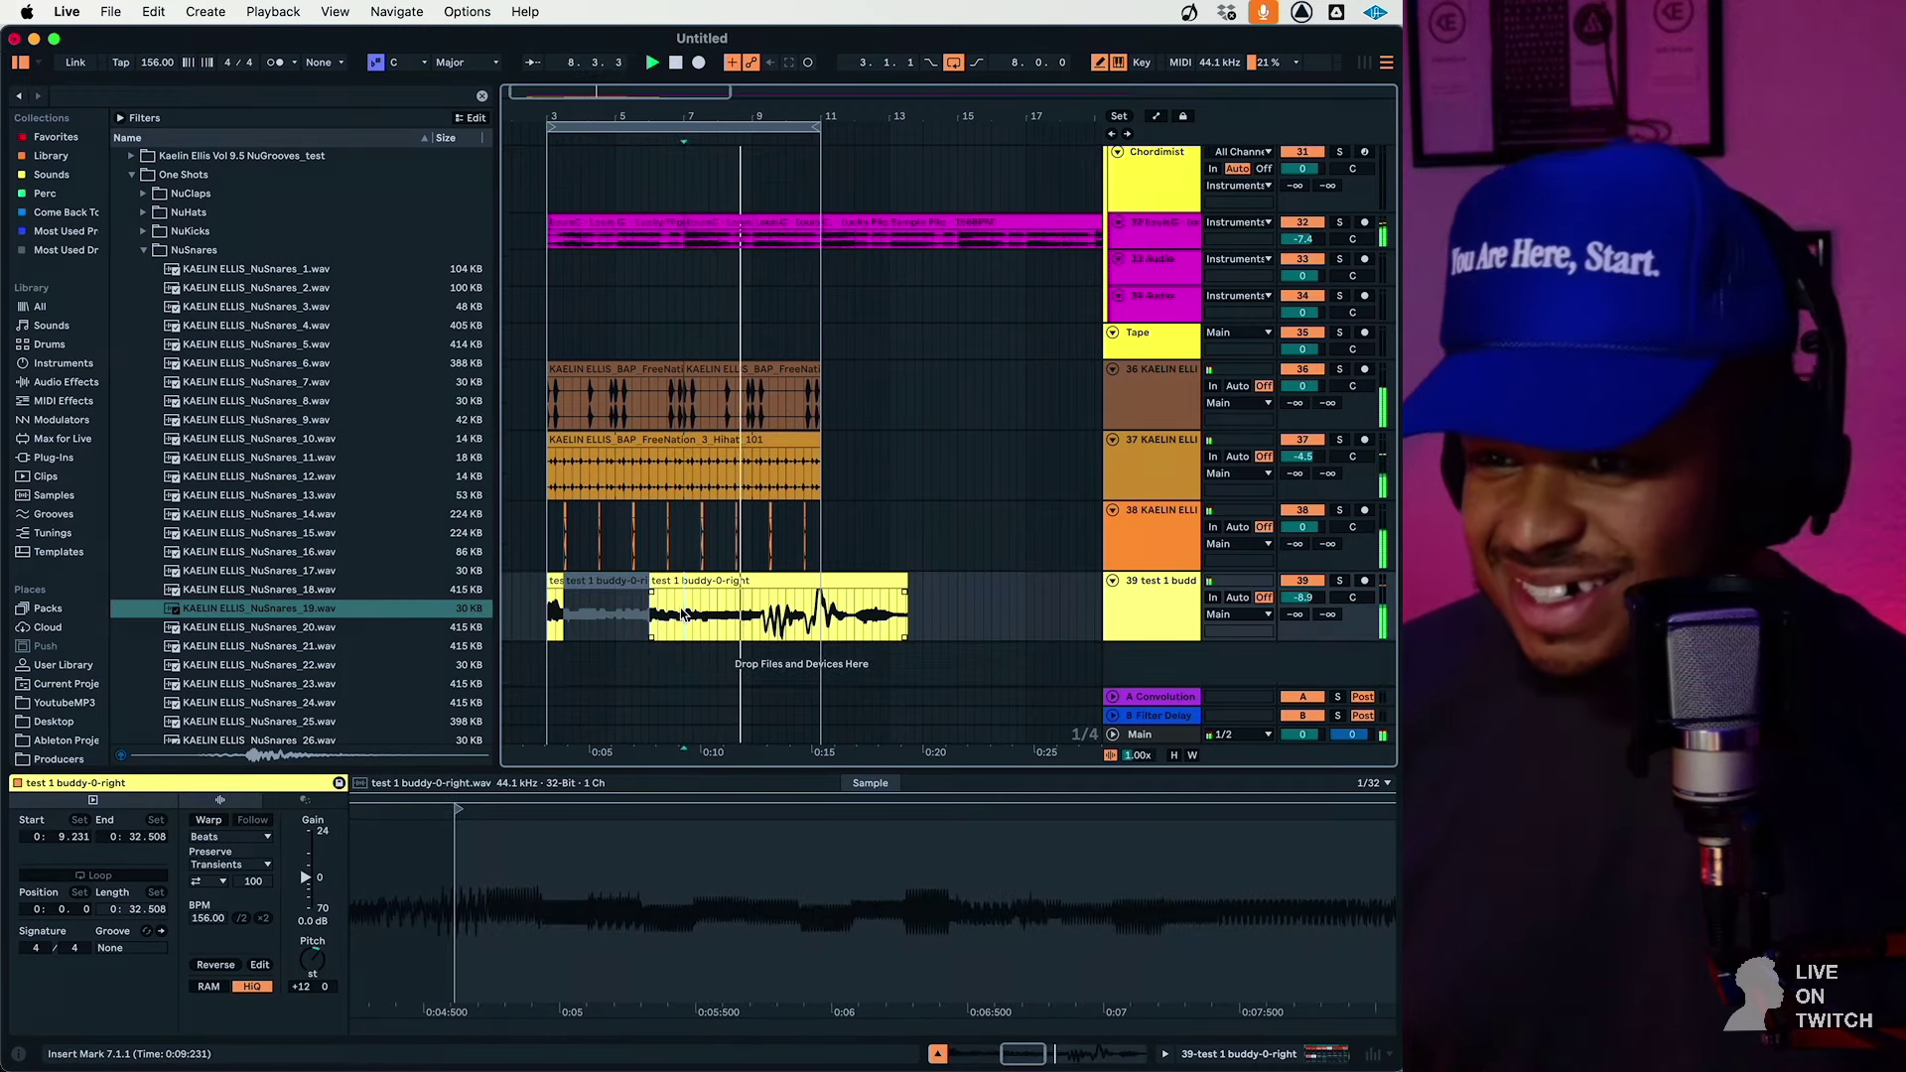
{"action": "left_click_drag", "start_coordinate": [683, 616], "coordinate": [762, 617]}
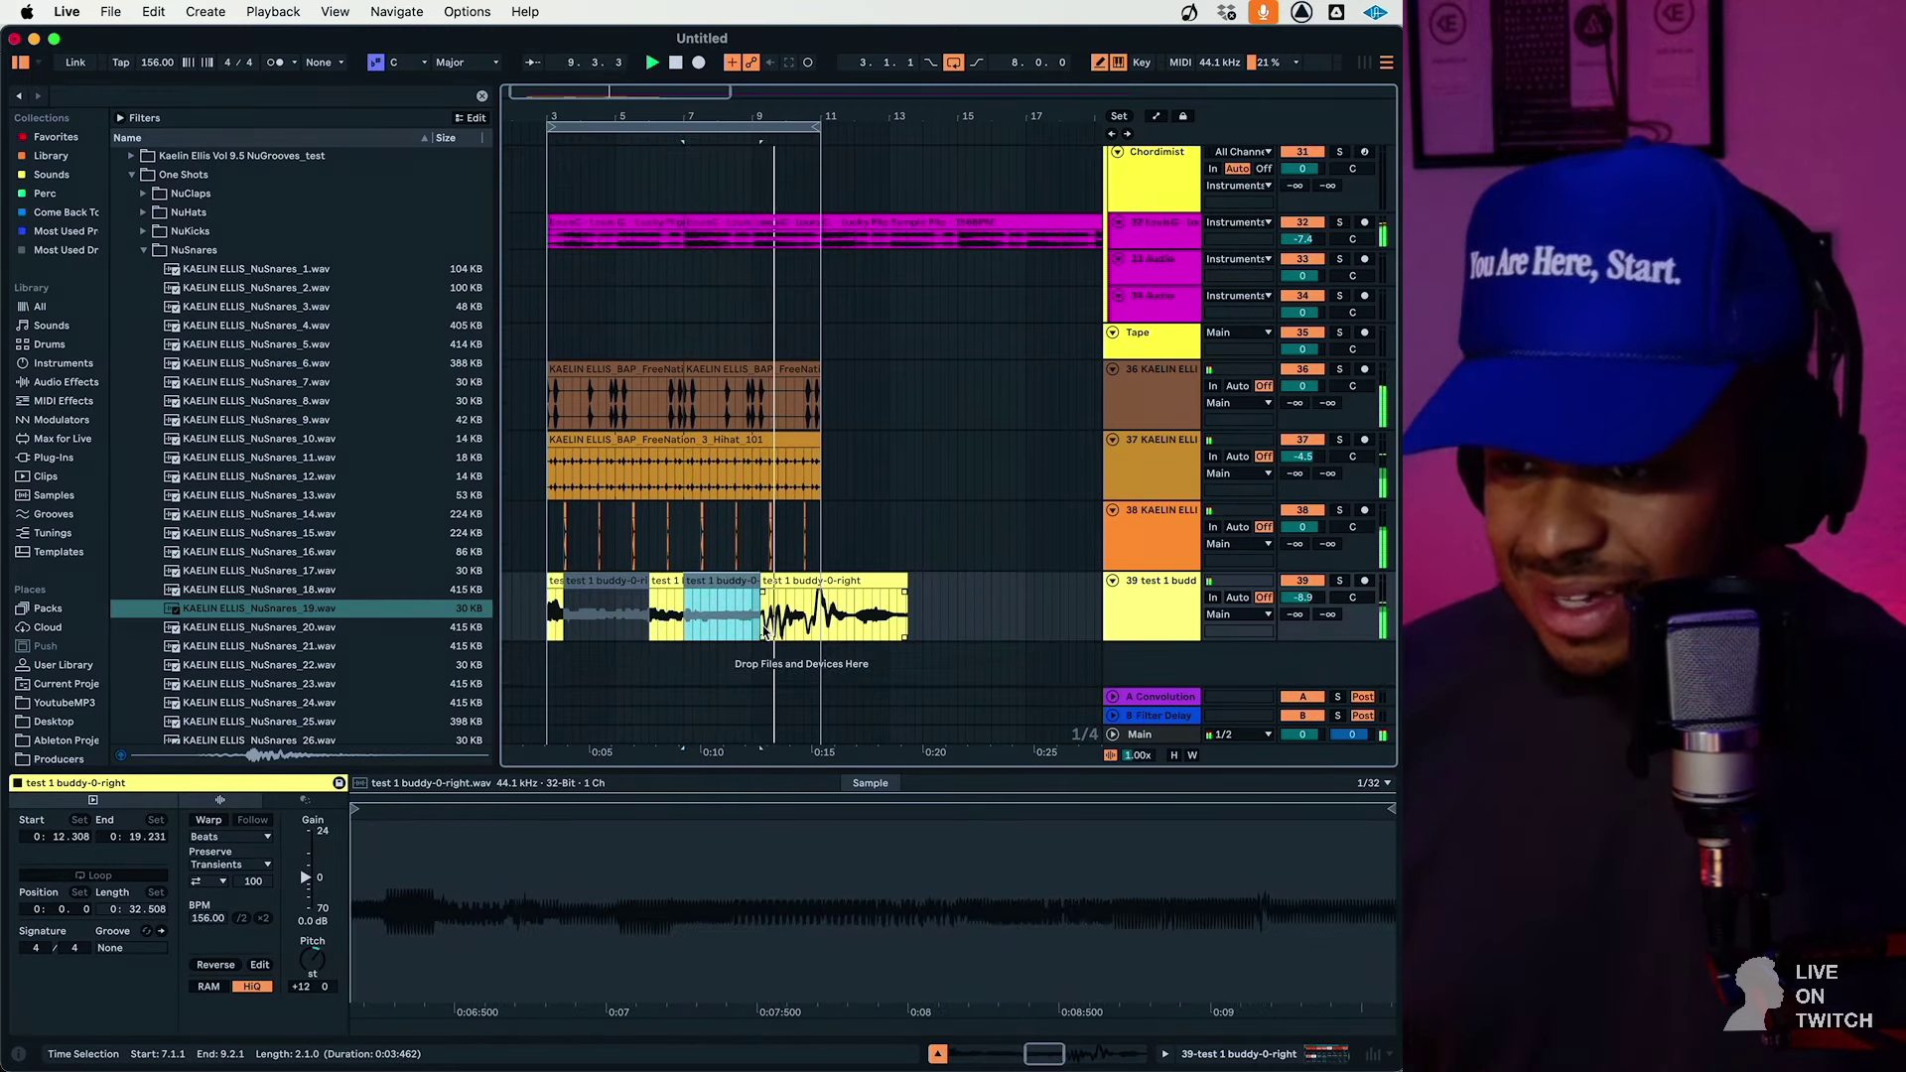
{"action": "key", "text": "0"}
{"action": "left_click", "coordinate": [827, 618]}
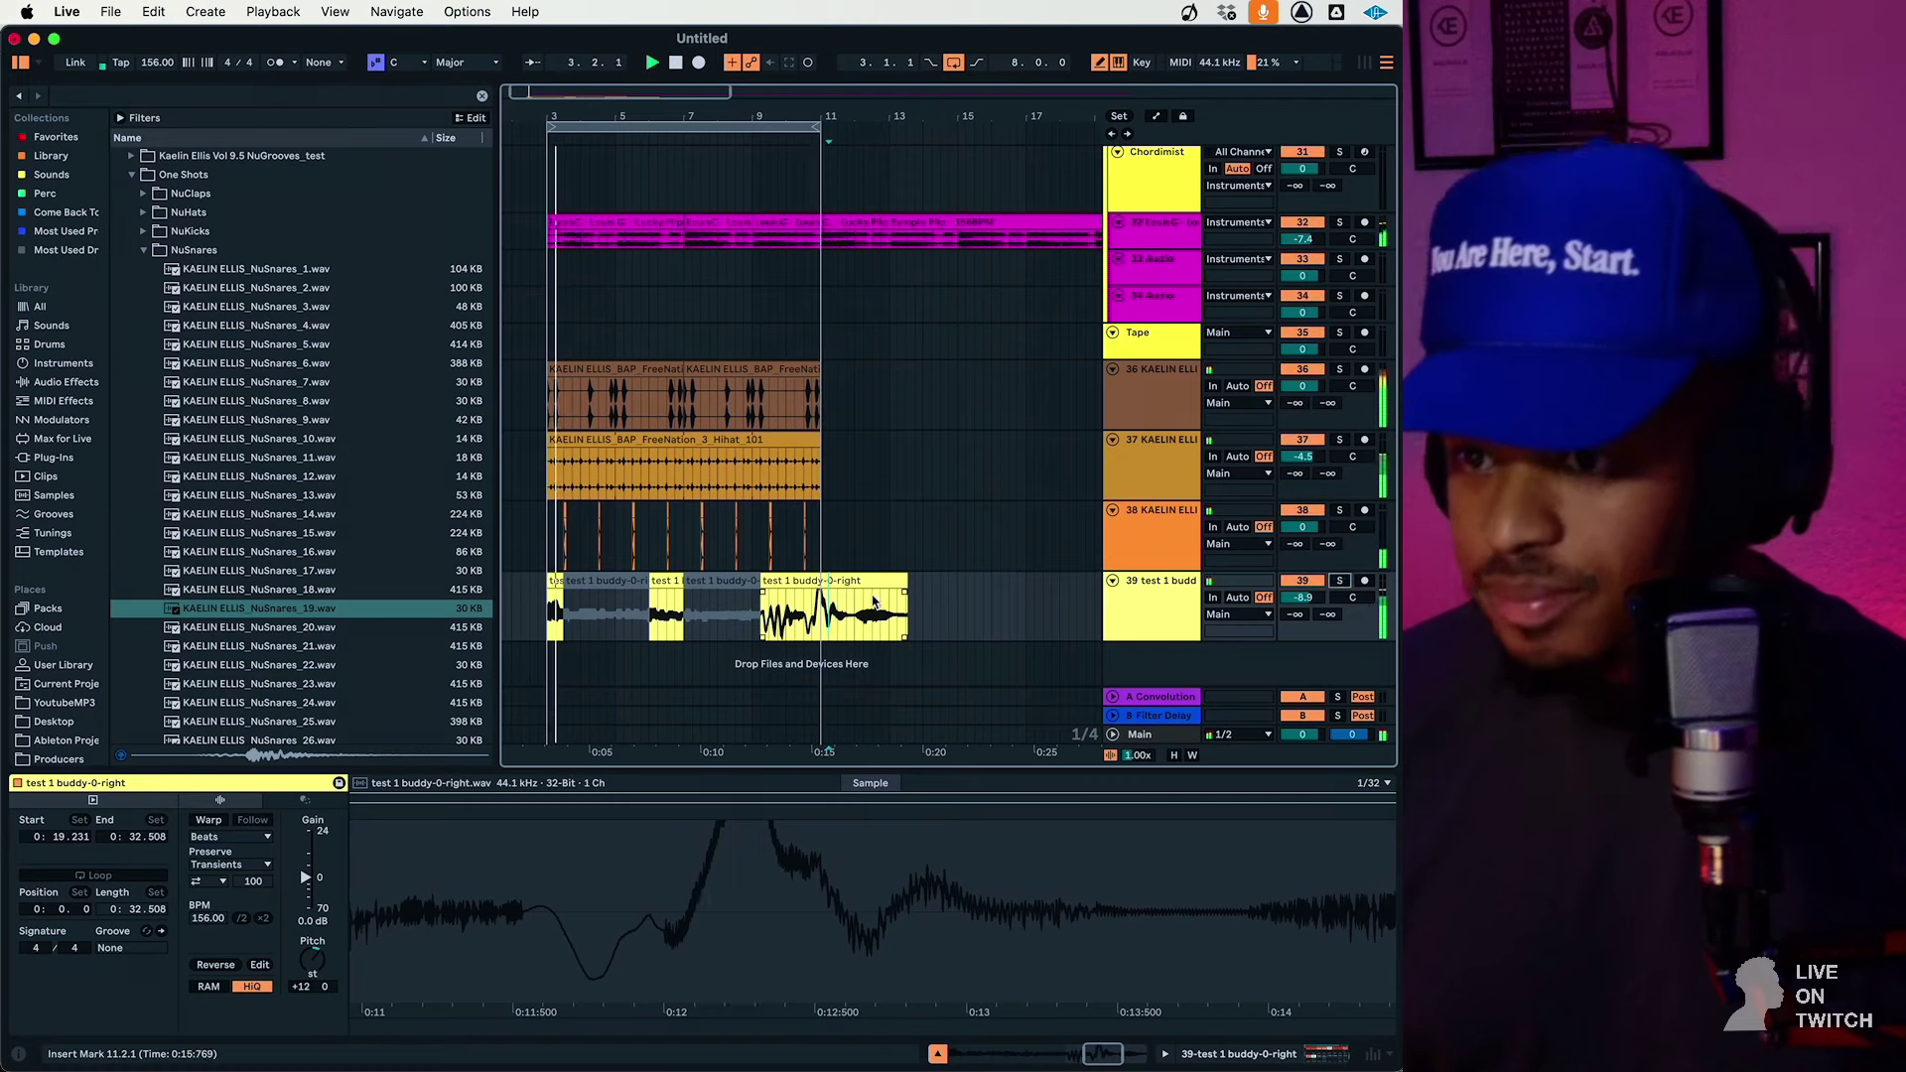
{"action": "key", "text": "Right"}
Deactivate the last beat before bars 7 and 11 in the Lucky Flip sample, plus the test 1 buddy-0-right tail from bar 11
{"action": "left_click", "coordinate": [814, 243]}
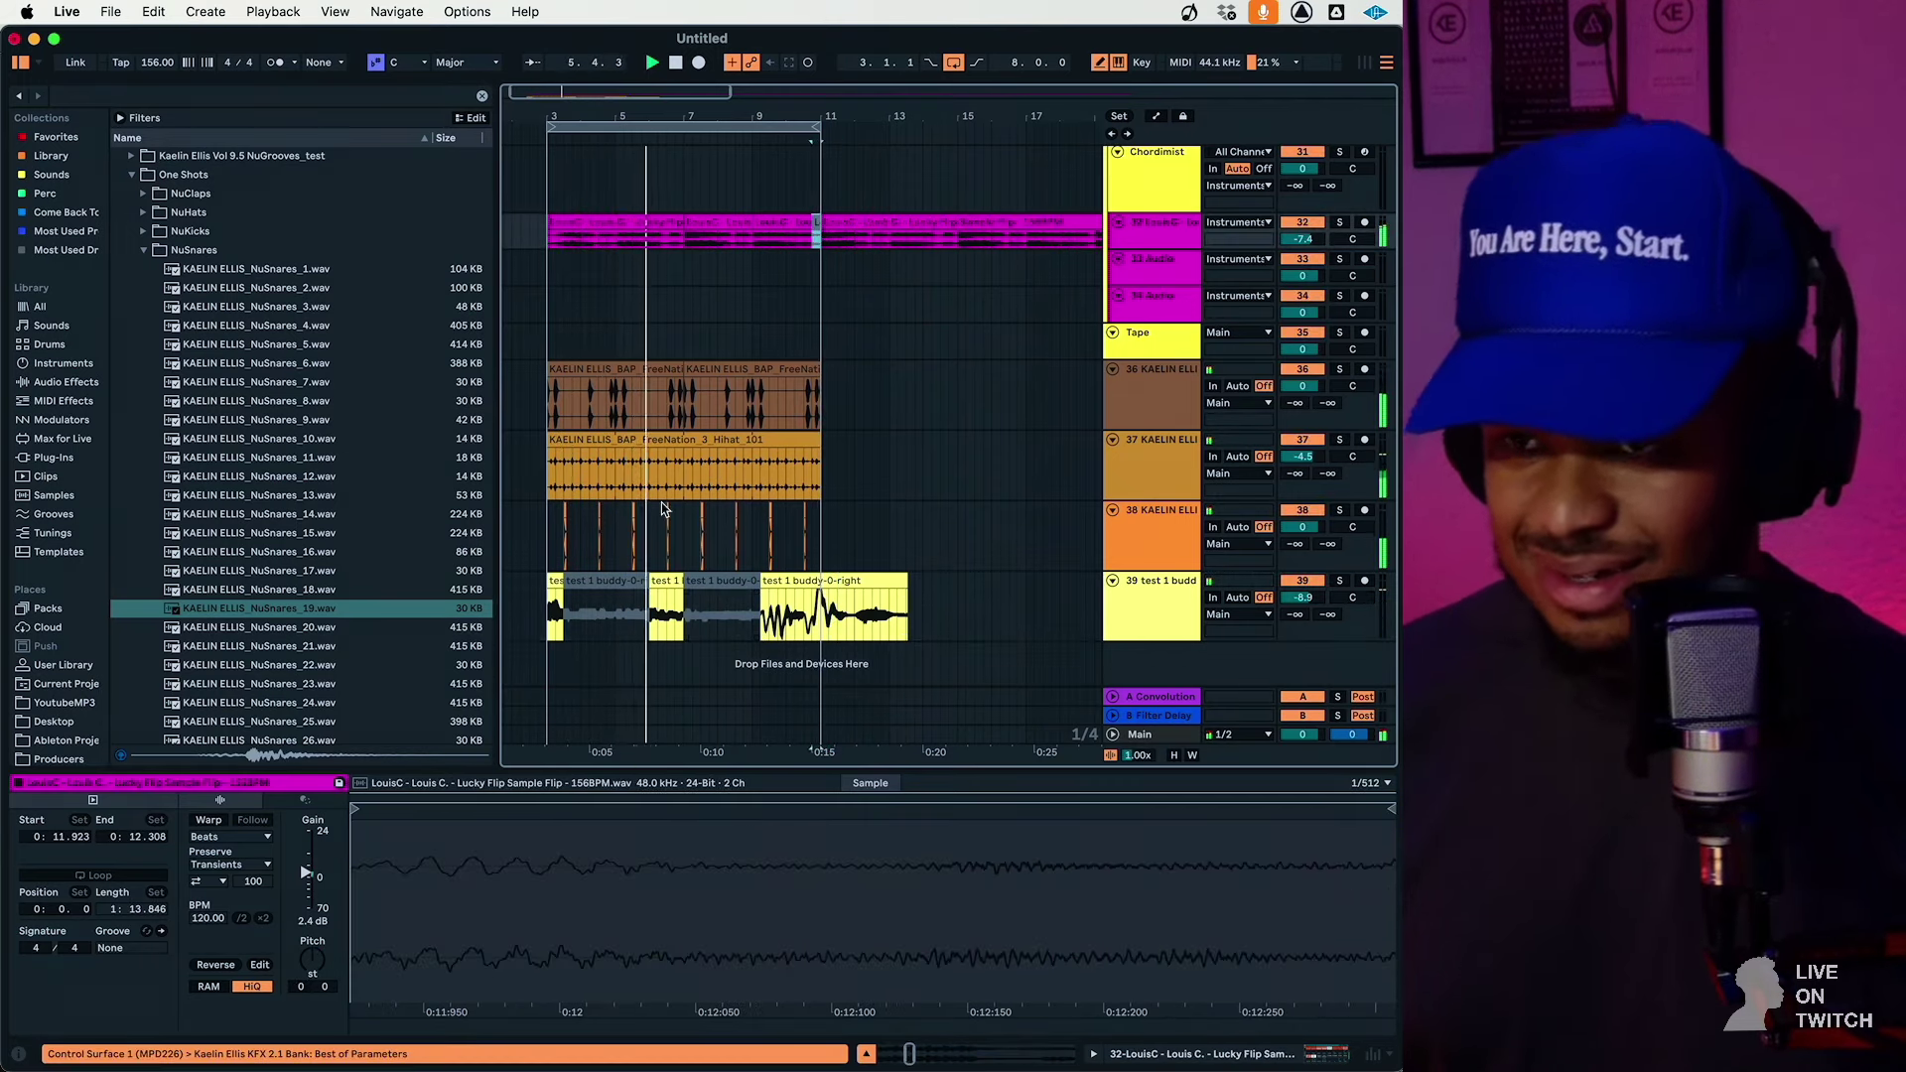
{"action": "left_click_drag", "start_coordinate": [674, 243], "coordinate": [681, 241]}
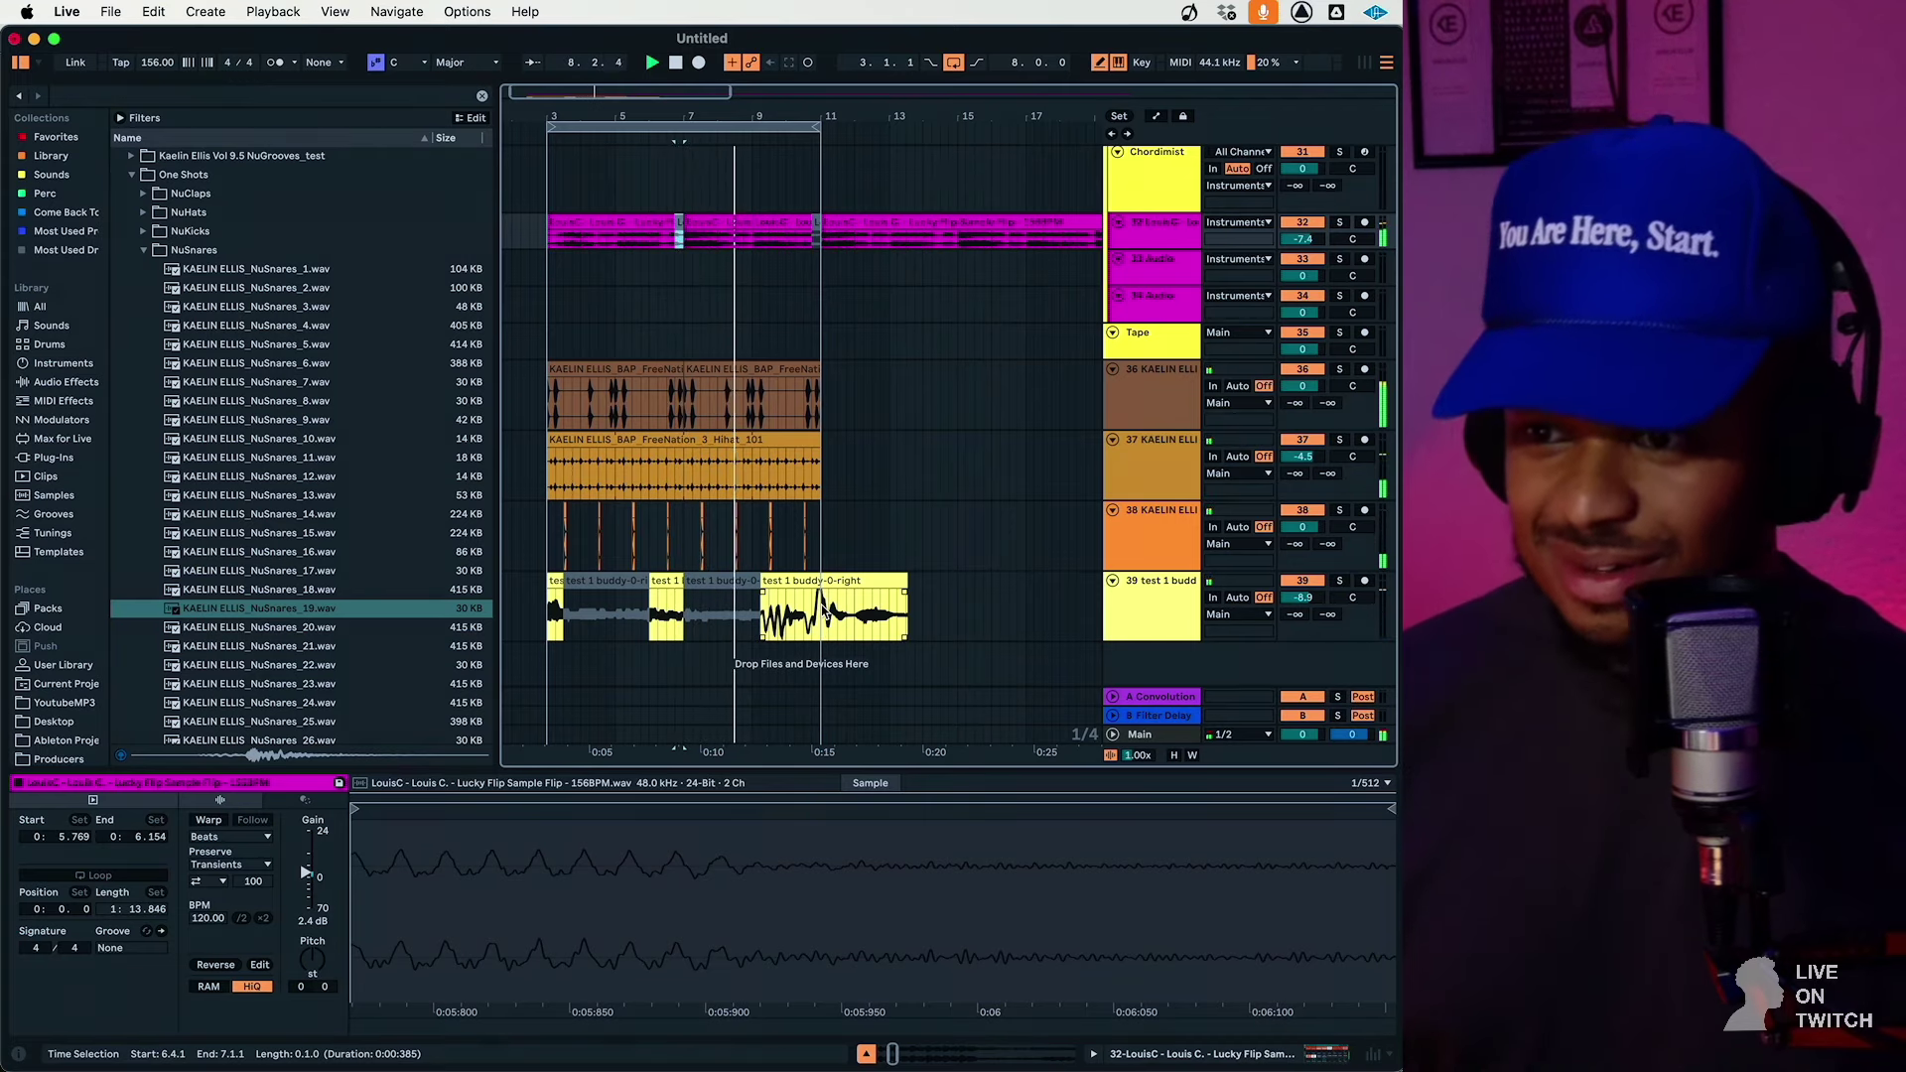
{"action": "left_click_drag", "start_coordinate": [823, 607], "coordinate": [990, 614]}
Move the test 1 buddy-0-right track into the Instruments group, directly below the Lucky Flip sample track
{"action": "left_click", "coordinate": [725, 439]}
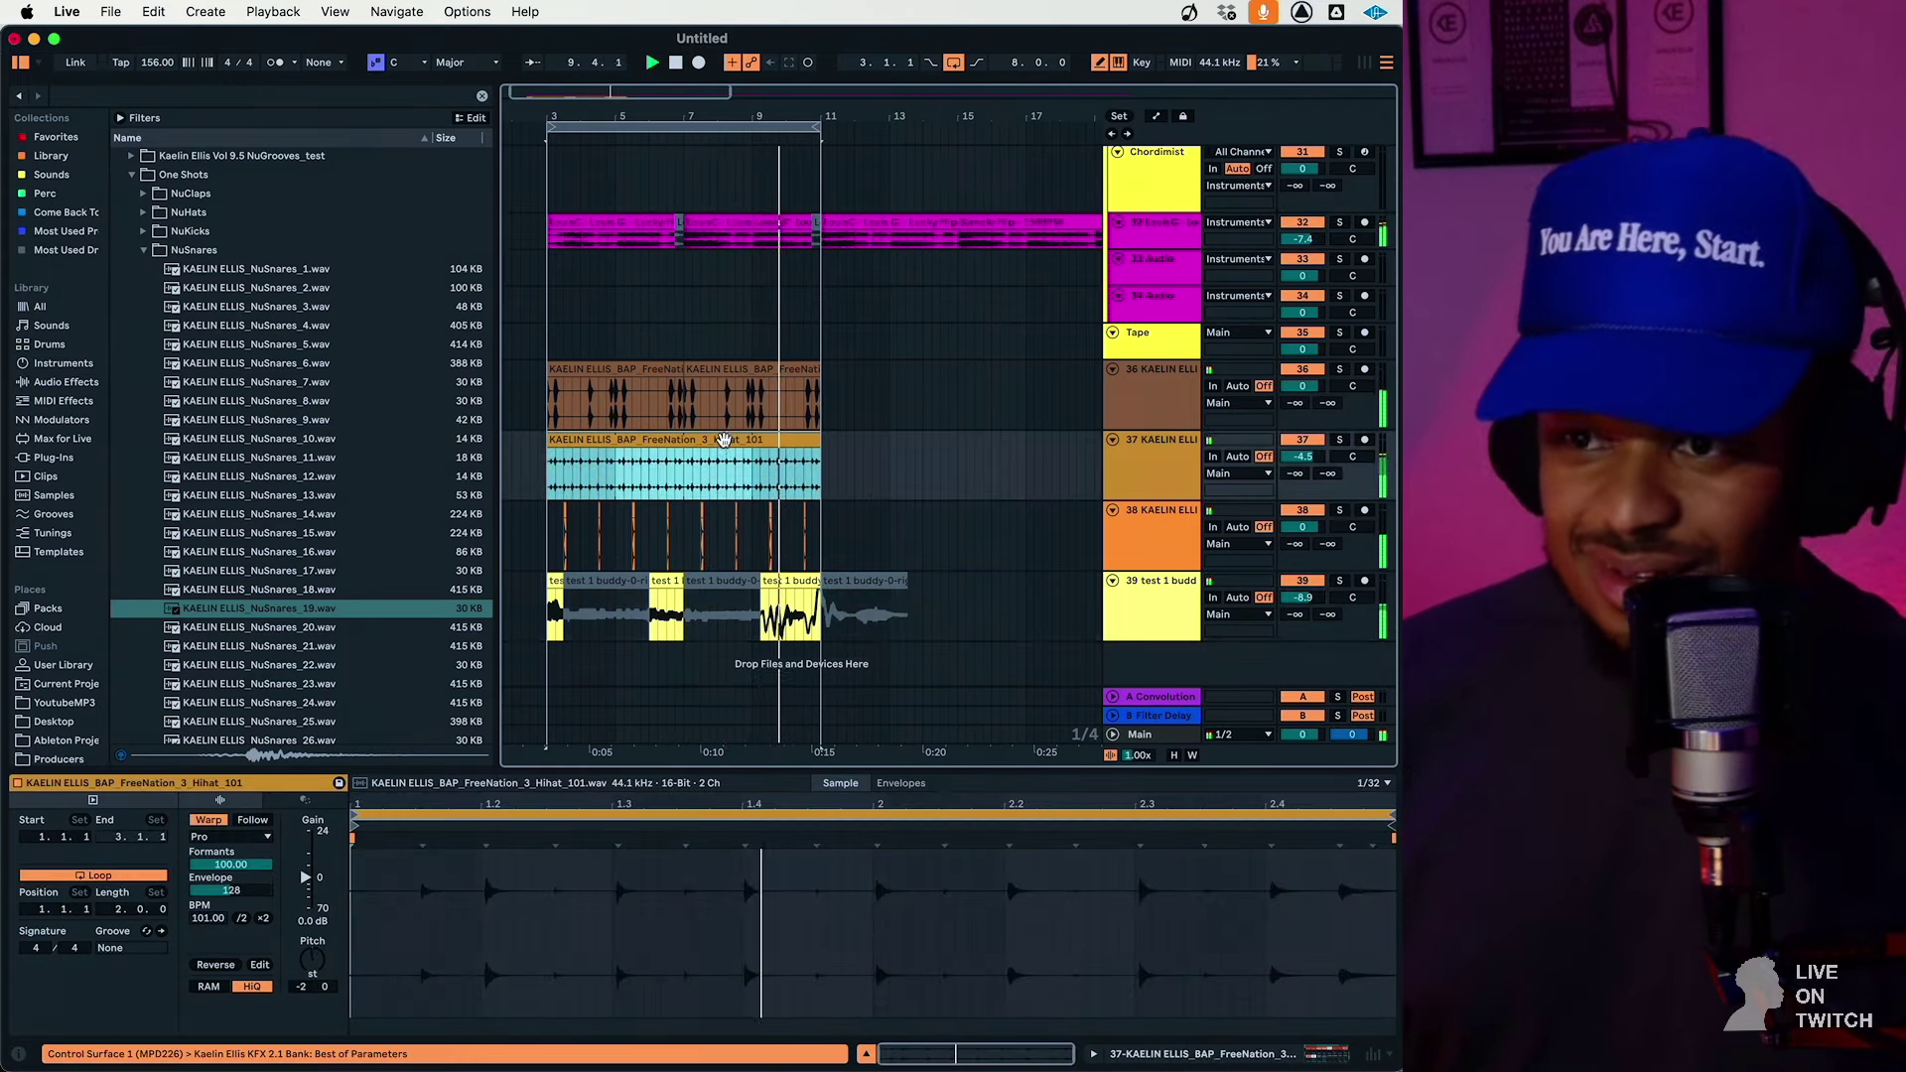
{"action": "left_click", "coordinate": [1152, 411]}
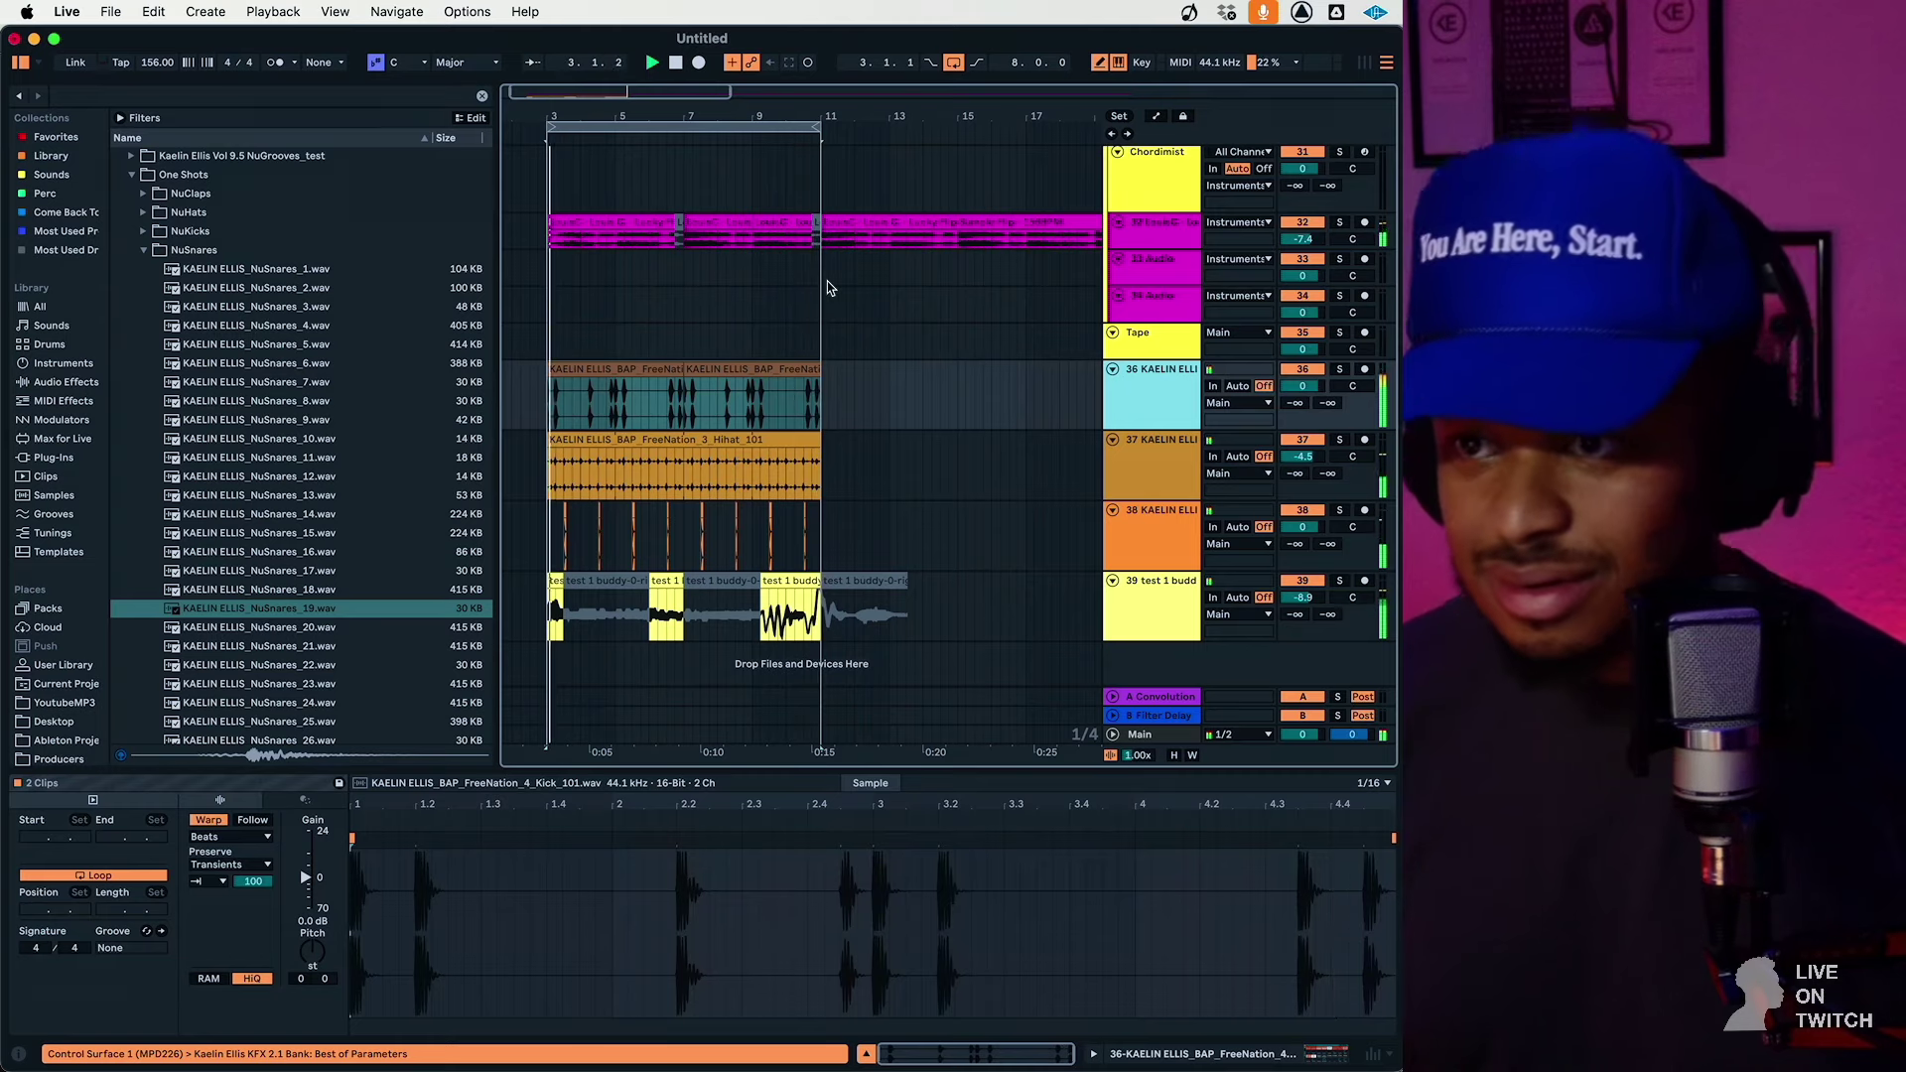
{"action": "left_click", "coordinate": [1152, 617]}
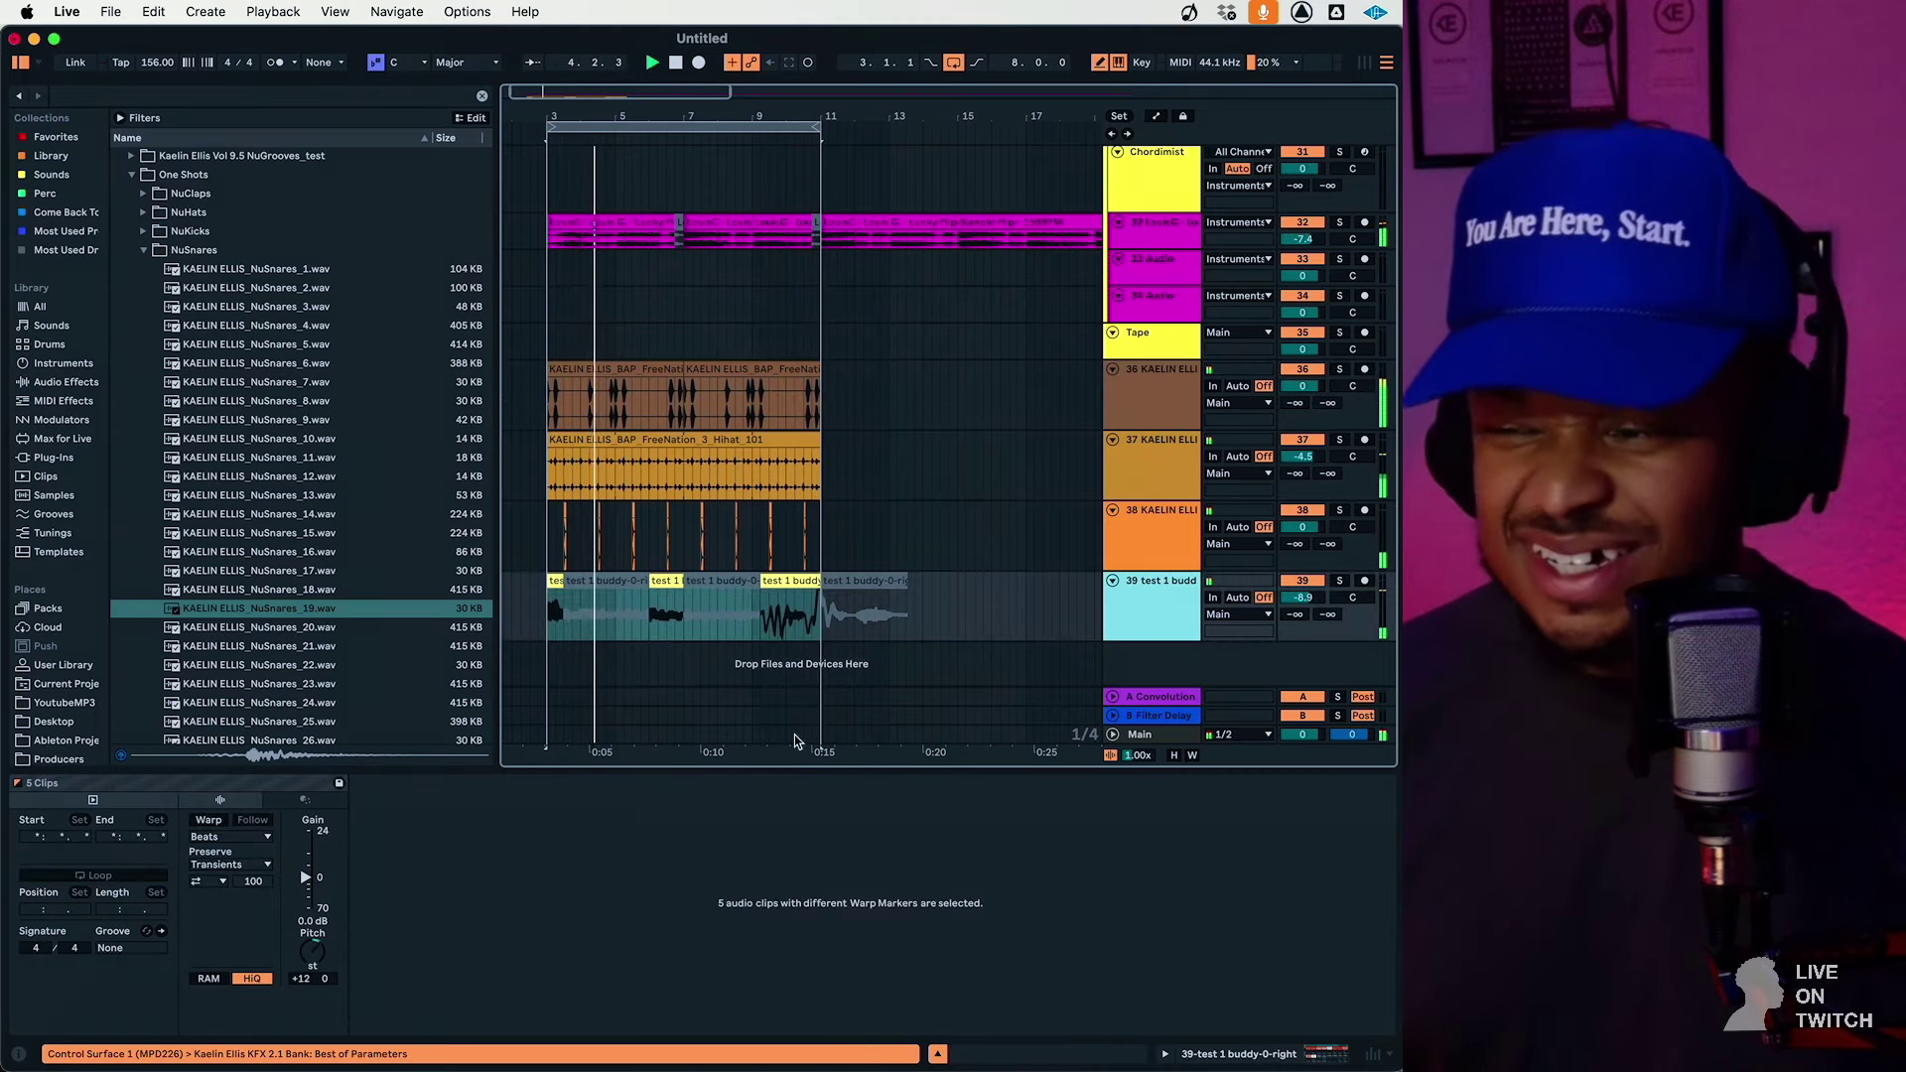
{"action": "left_click_drag", "start_coordinate": [1137, 623], "coordinate": [1090, 395]}
{"action": "left_click", "coordinate": [1133, 553]}
Set the Mix macro of The Goodies rack on the Instruments group to 54%
{"action": "scroll", "coordinate": [1161, 327], "scroll_direction": "up", "scroll_amount": 10}
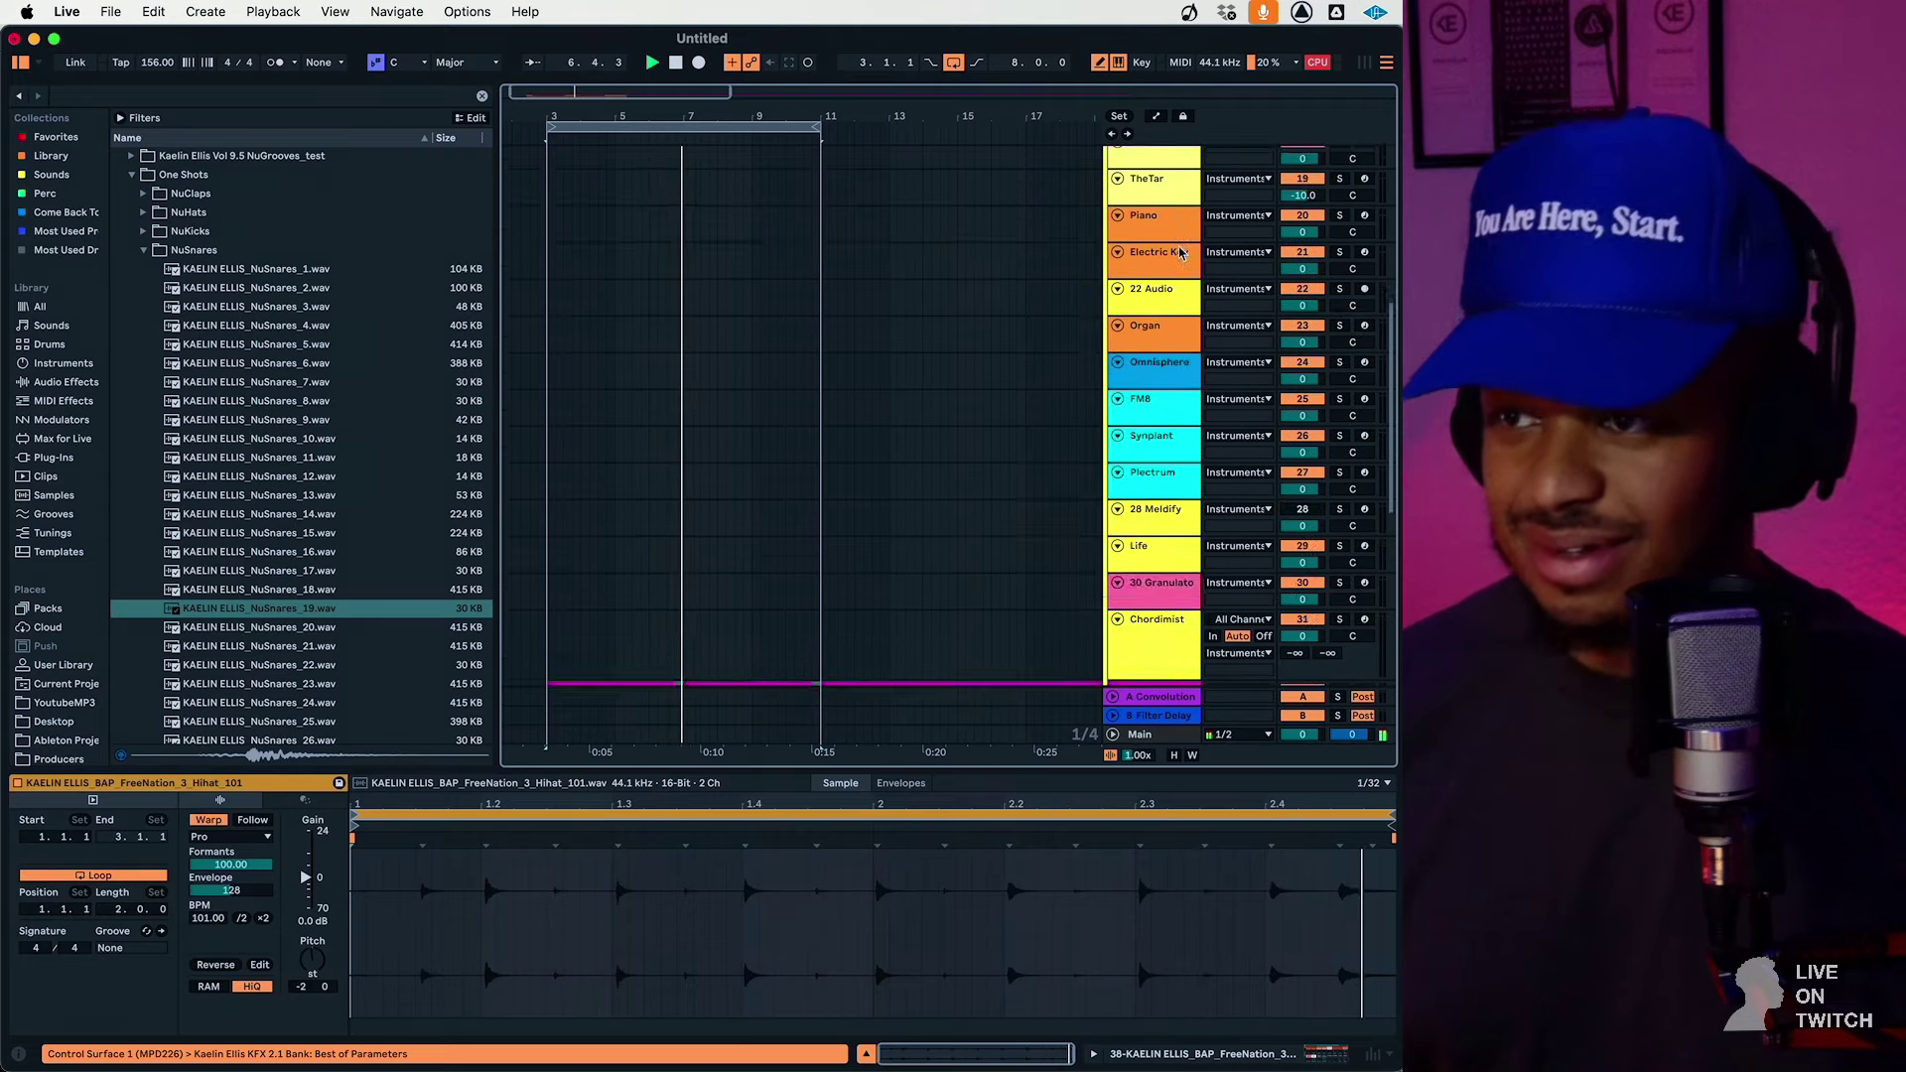
{"action": "double_click", "coordinate": [1154, 268]}
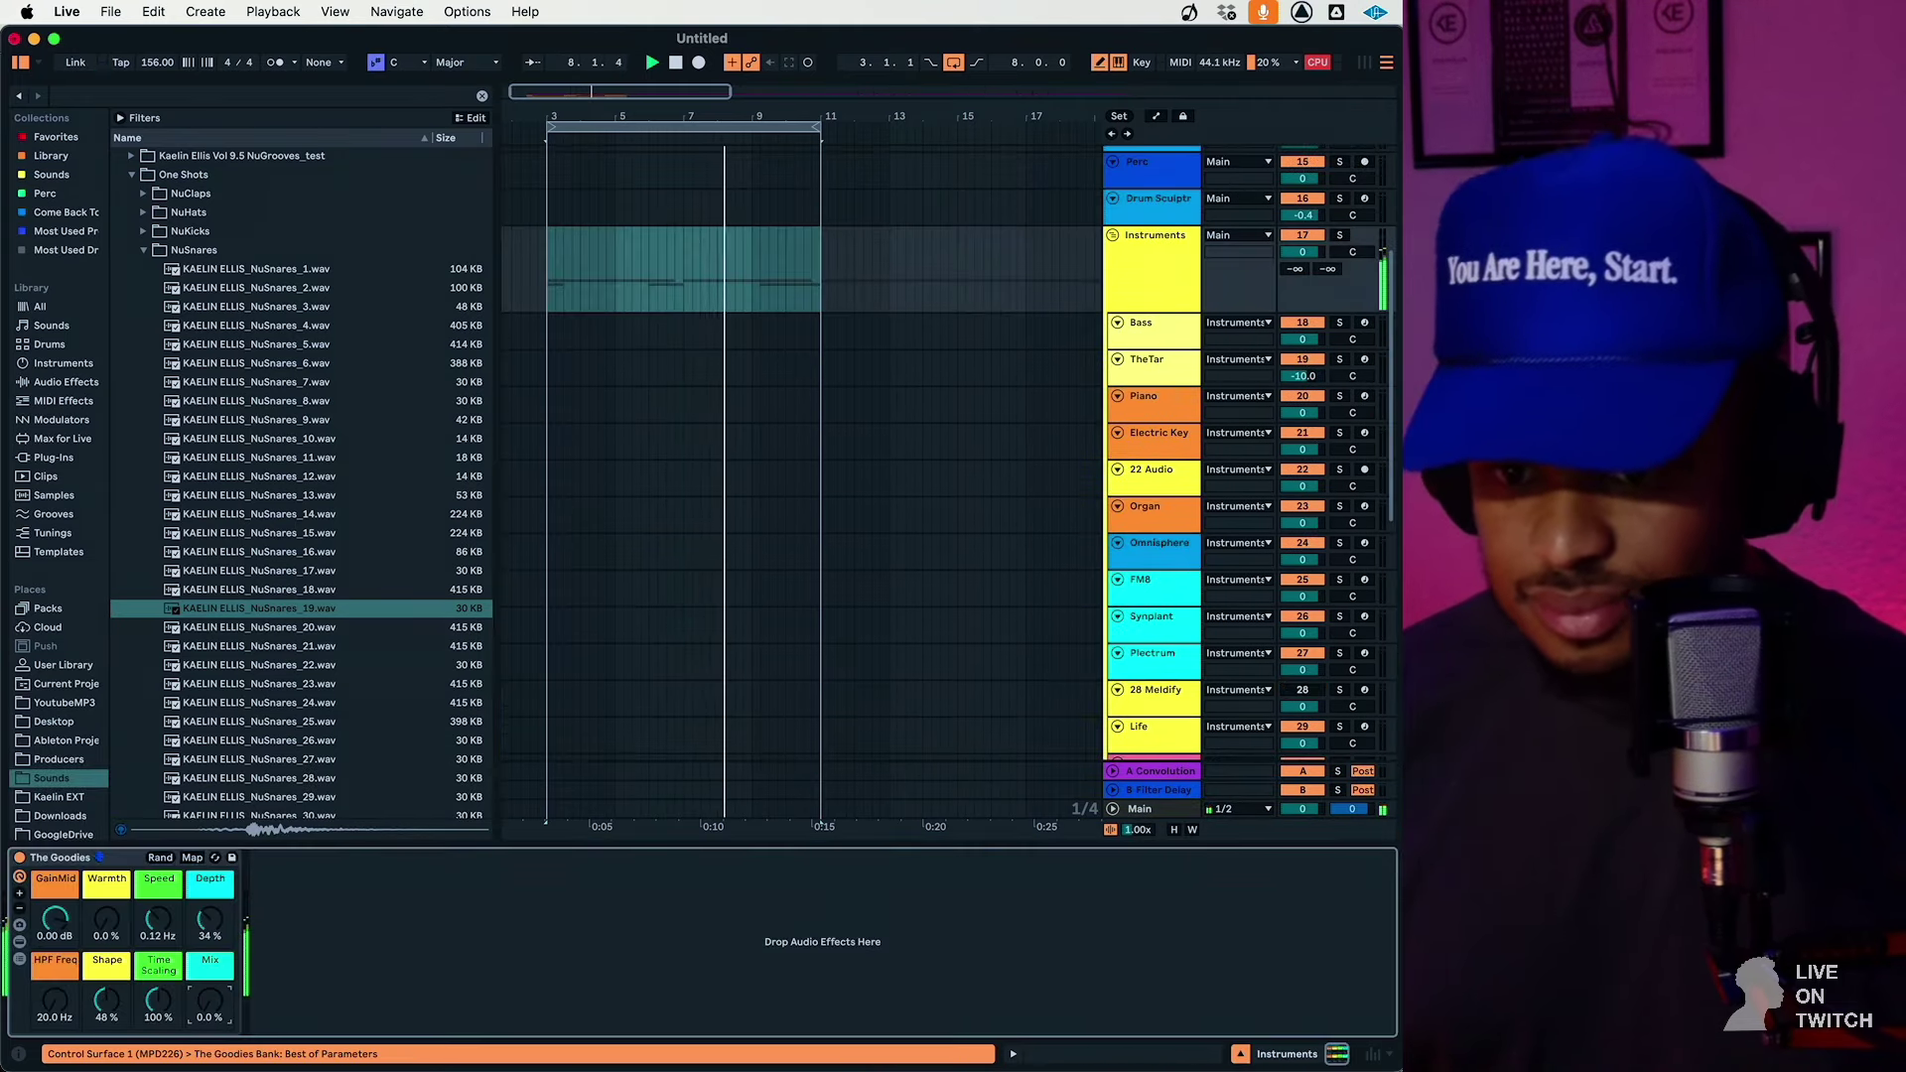
{"action": "left_click_drag", "start_coordinate": [221, 999], "coordinate": [220, 893]}
Group the kick, hi-hat and snare tracks together
{"action": "scroll", "coordinate": [722, 631], "scroll_direction": "down", "scroll_amount": 10}
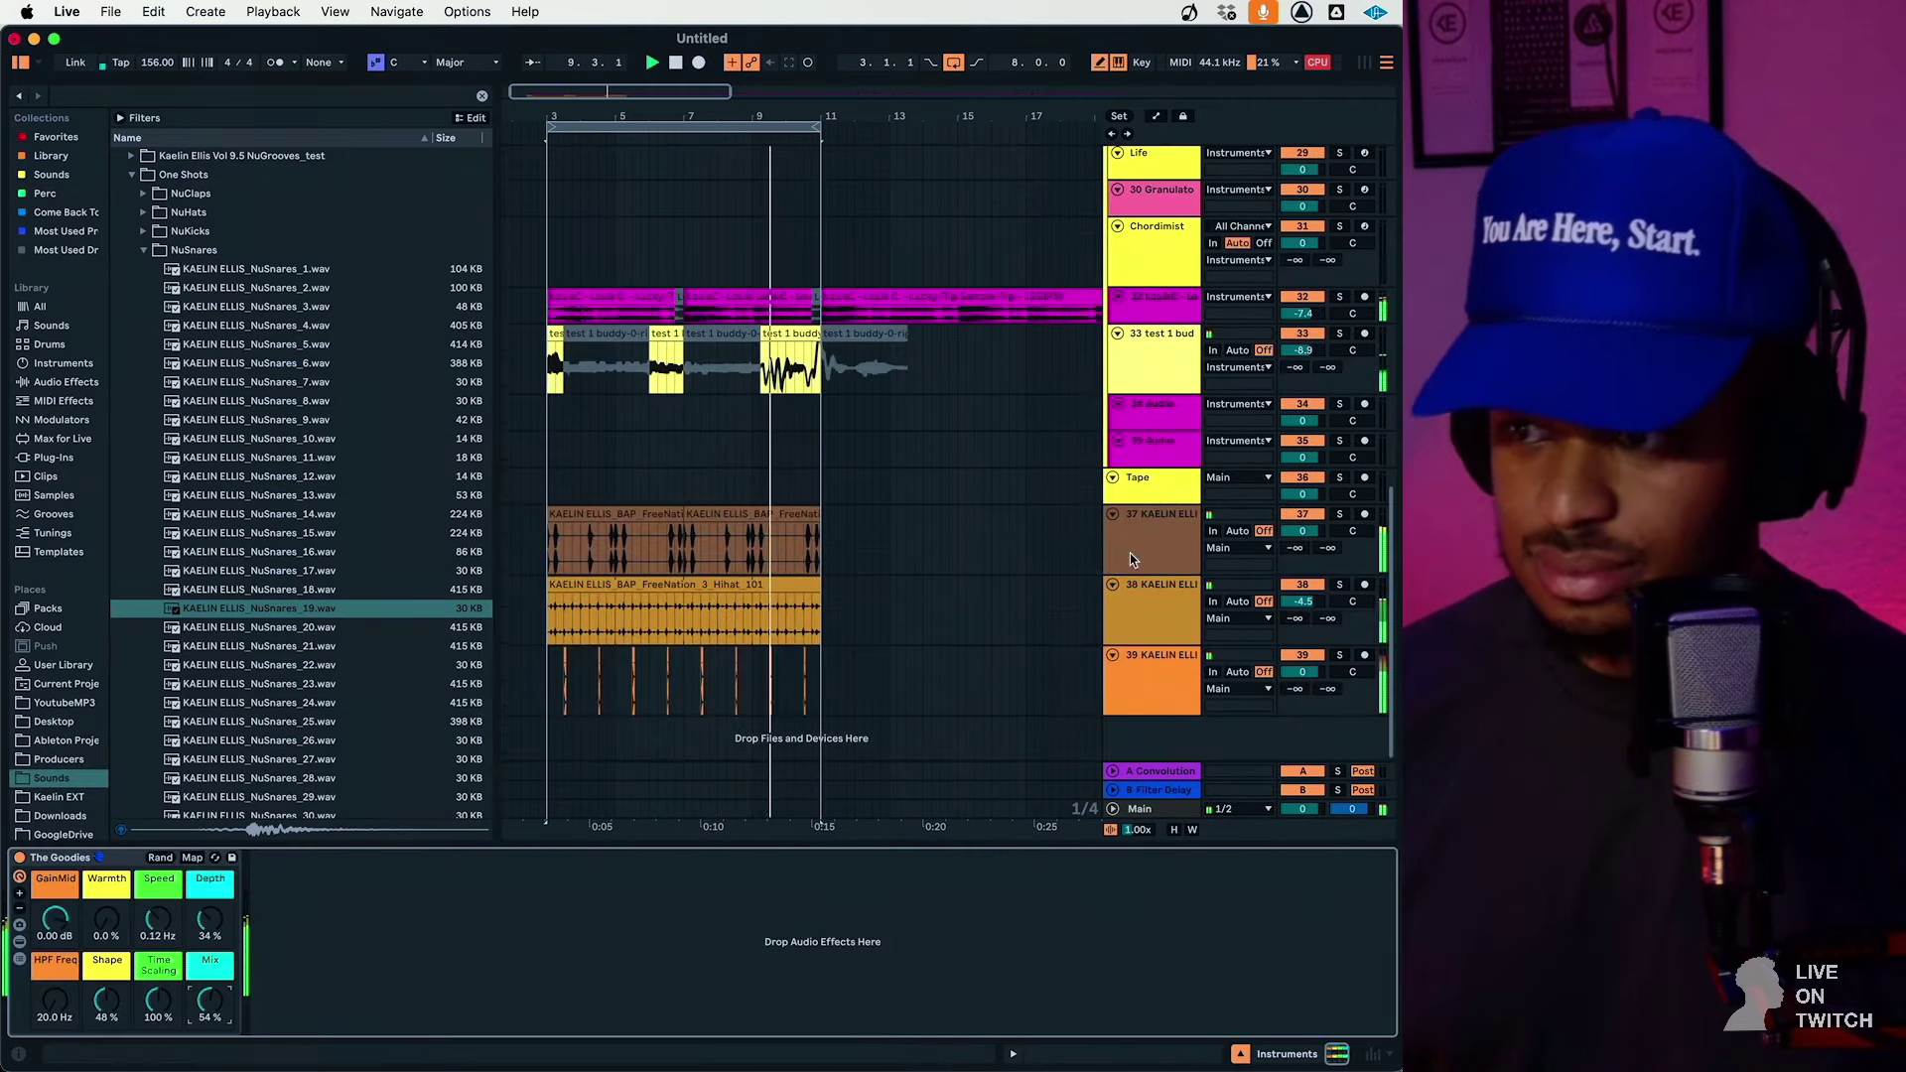
{"action": "left_click", "coordinate": [1140, 685]}
{"action": "right_click", "coordinate": [1140, 685]}
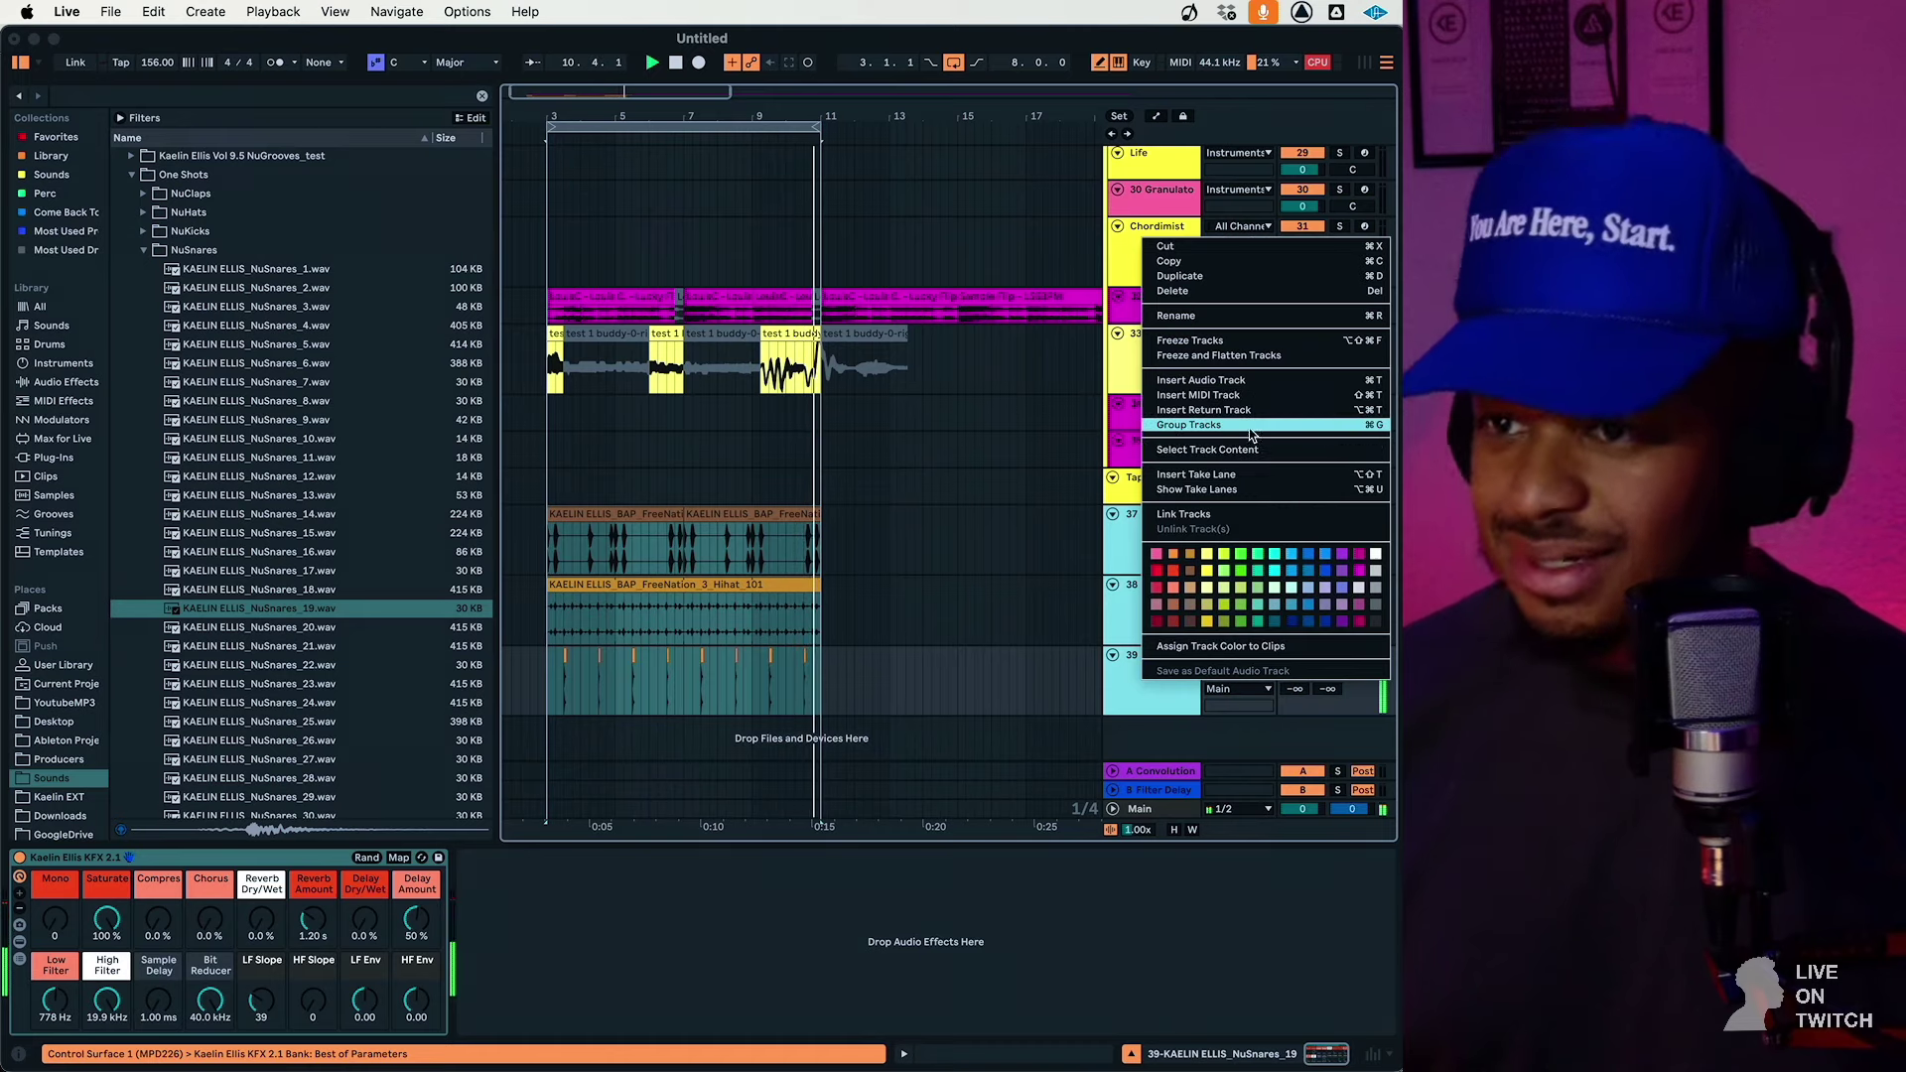
{"action": "key", "text": "Return"}
Add RC-20 Retro Color from the Favorites collection to the drum group and load its Vinyl 3 preset
{"action": "left_click", "coordinate": [92, 141]}
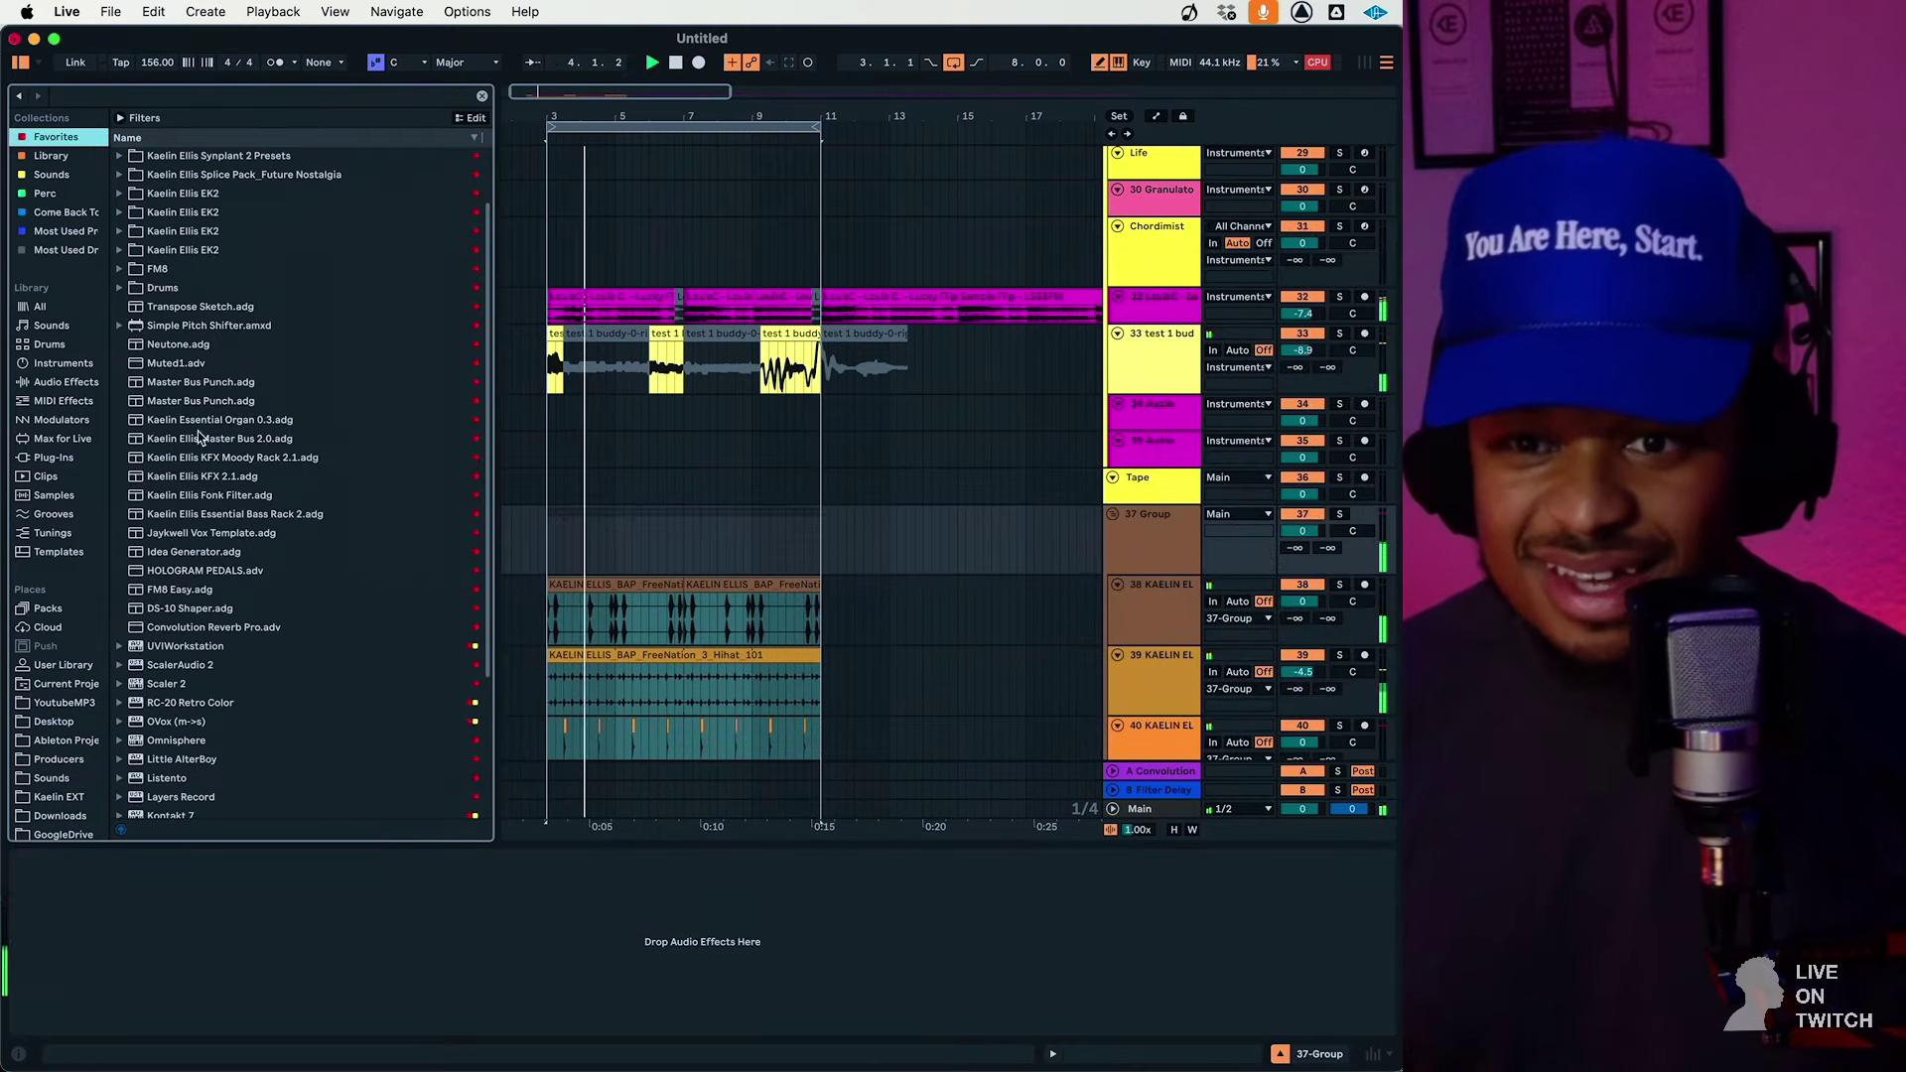
{"action": "left_click", "coordinate": [180, 507]}
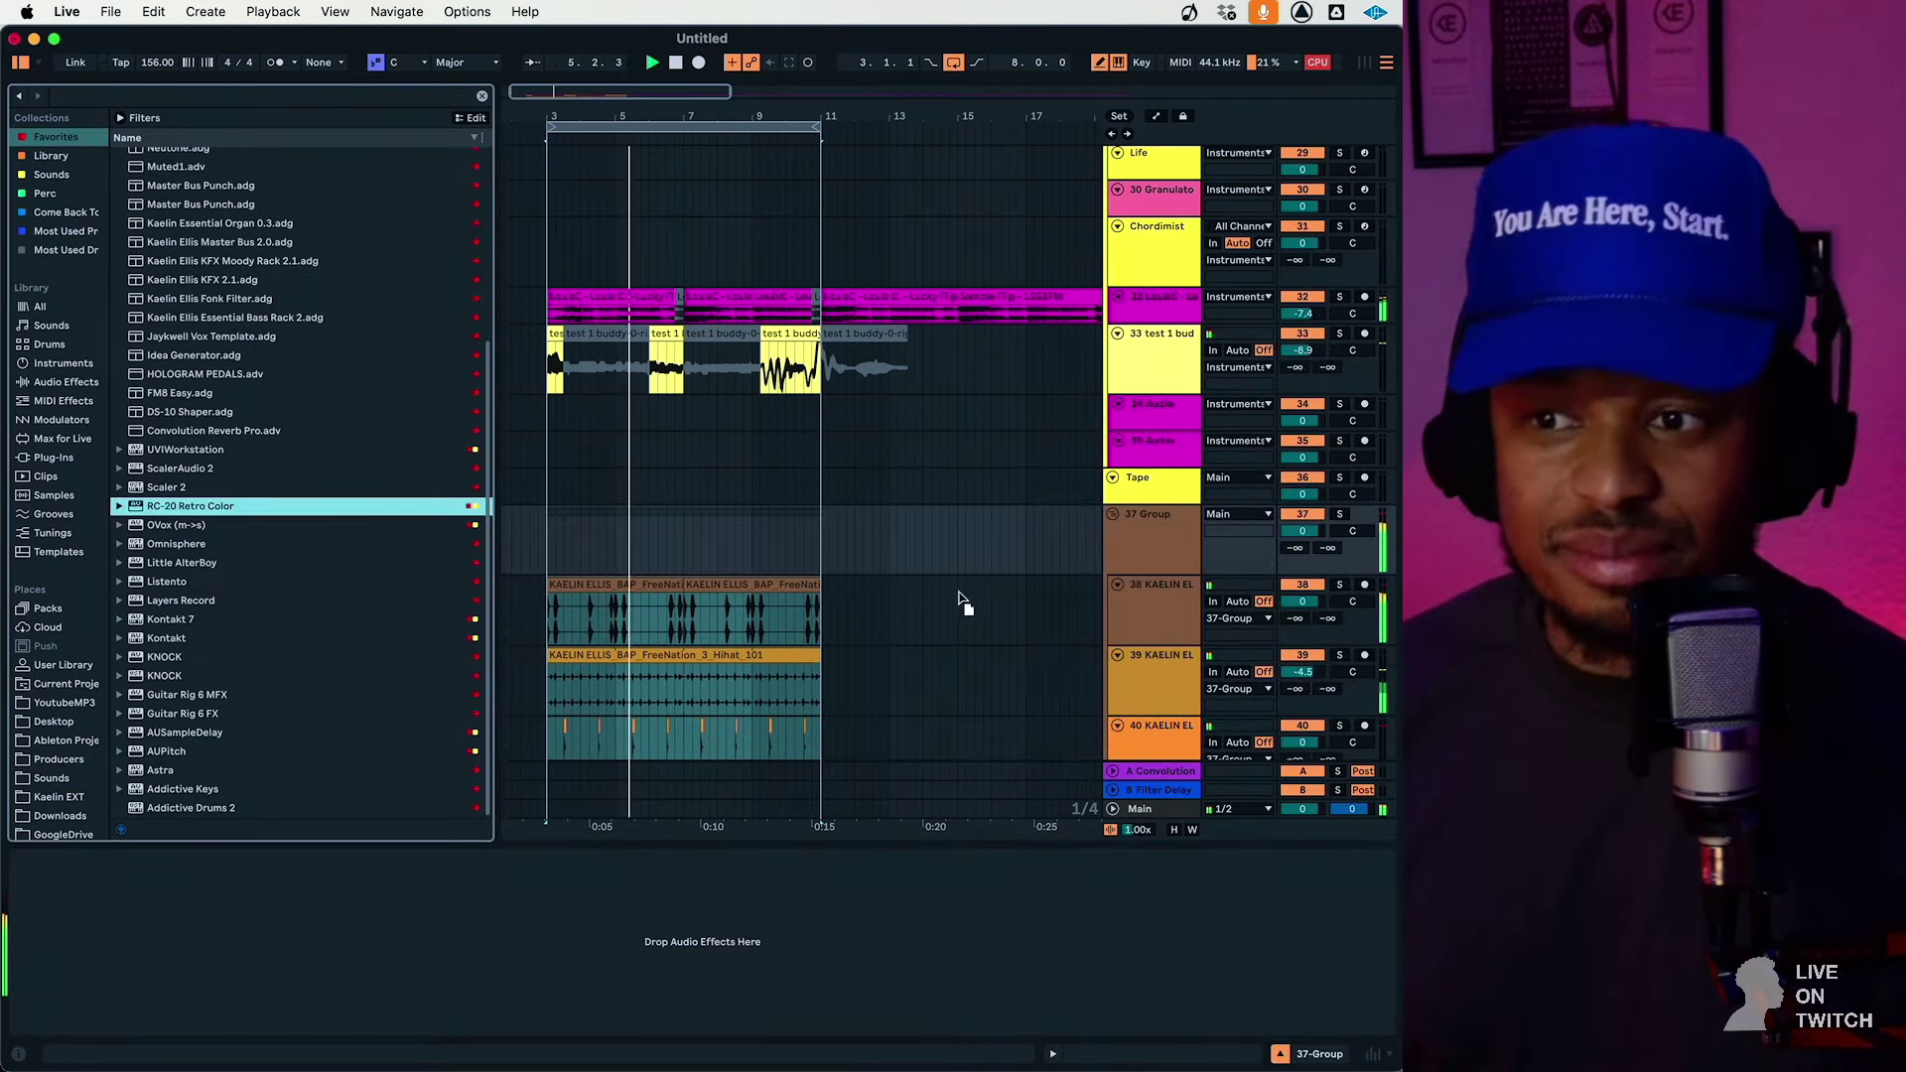
{"action": "key", "text": "Return"}
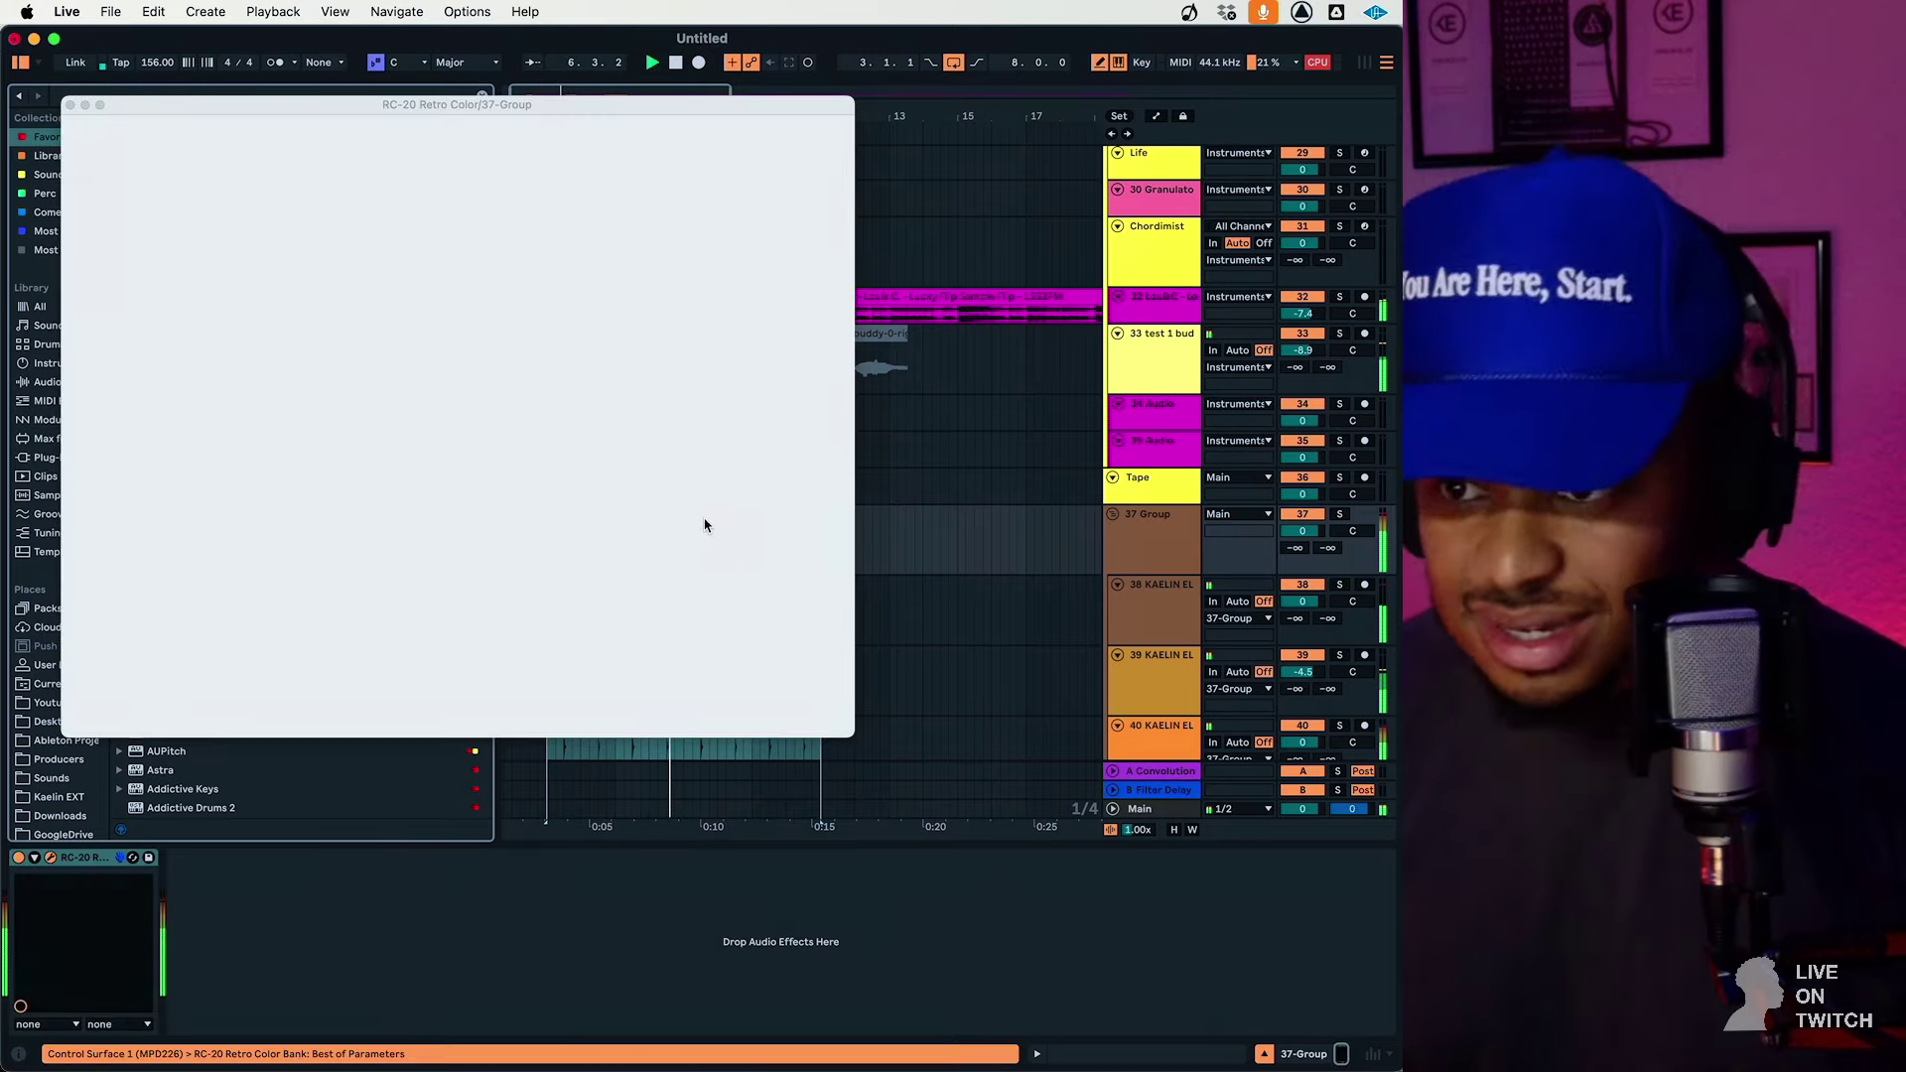
{"action": "left_click", "coordinate": [540, 166]}
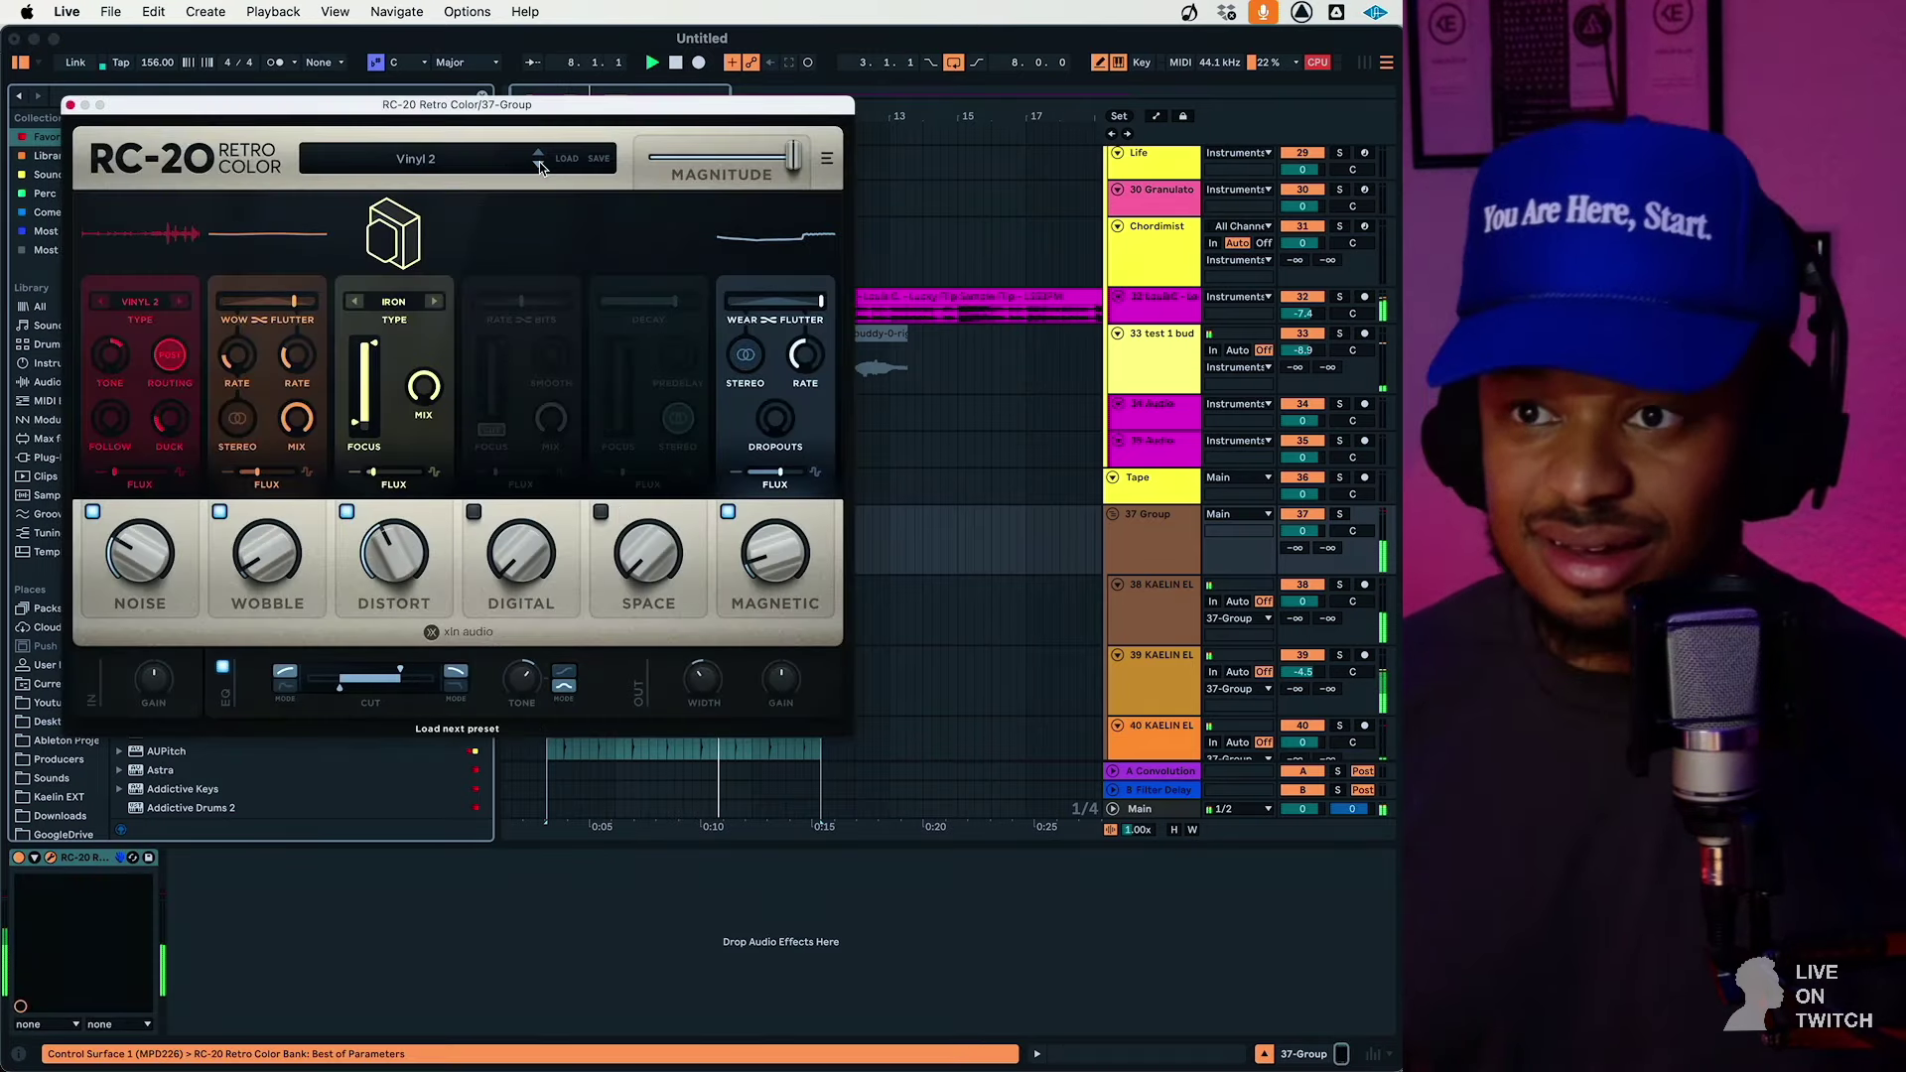
{"action": "left_click", "coordinate": [540, 166]}
{"action": "left_click", "coordinate": [540, 166]}
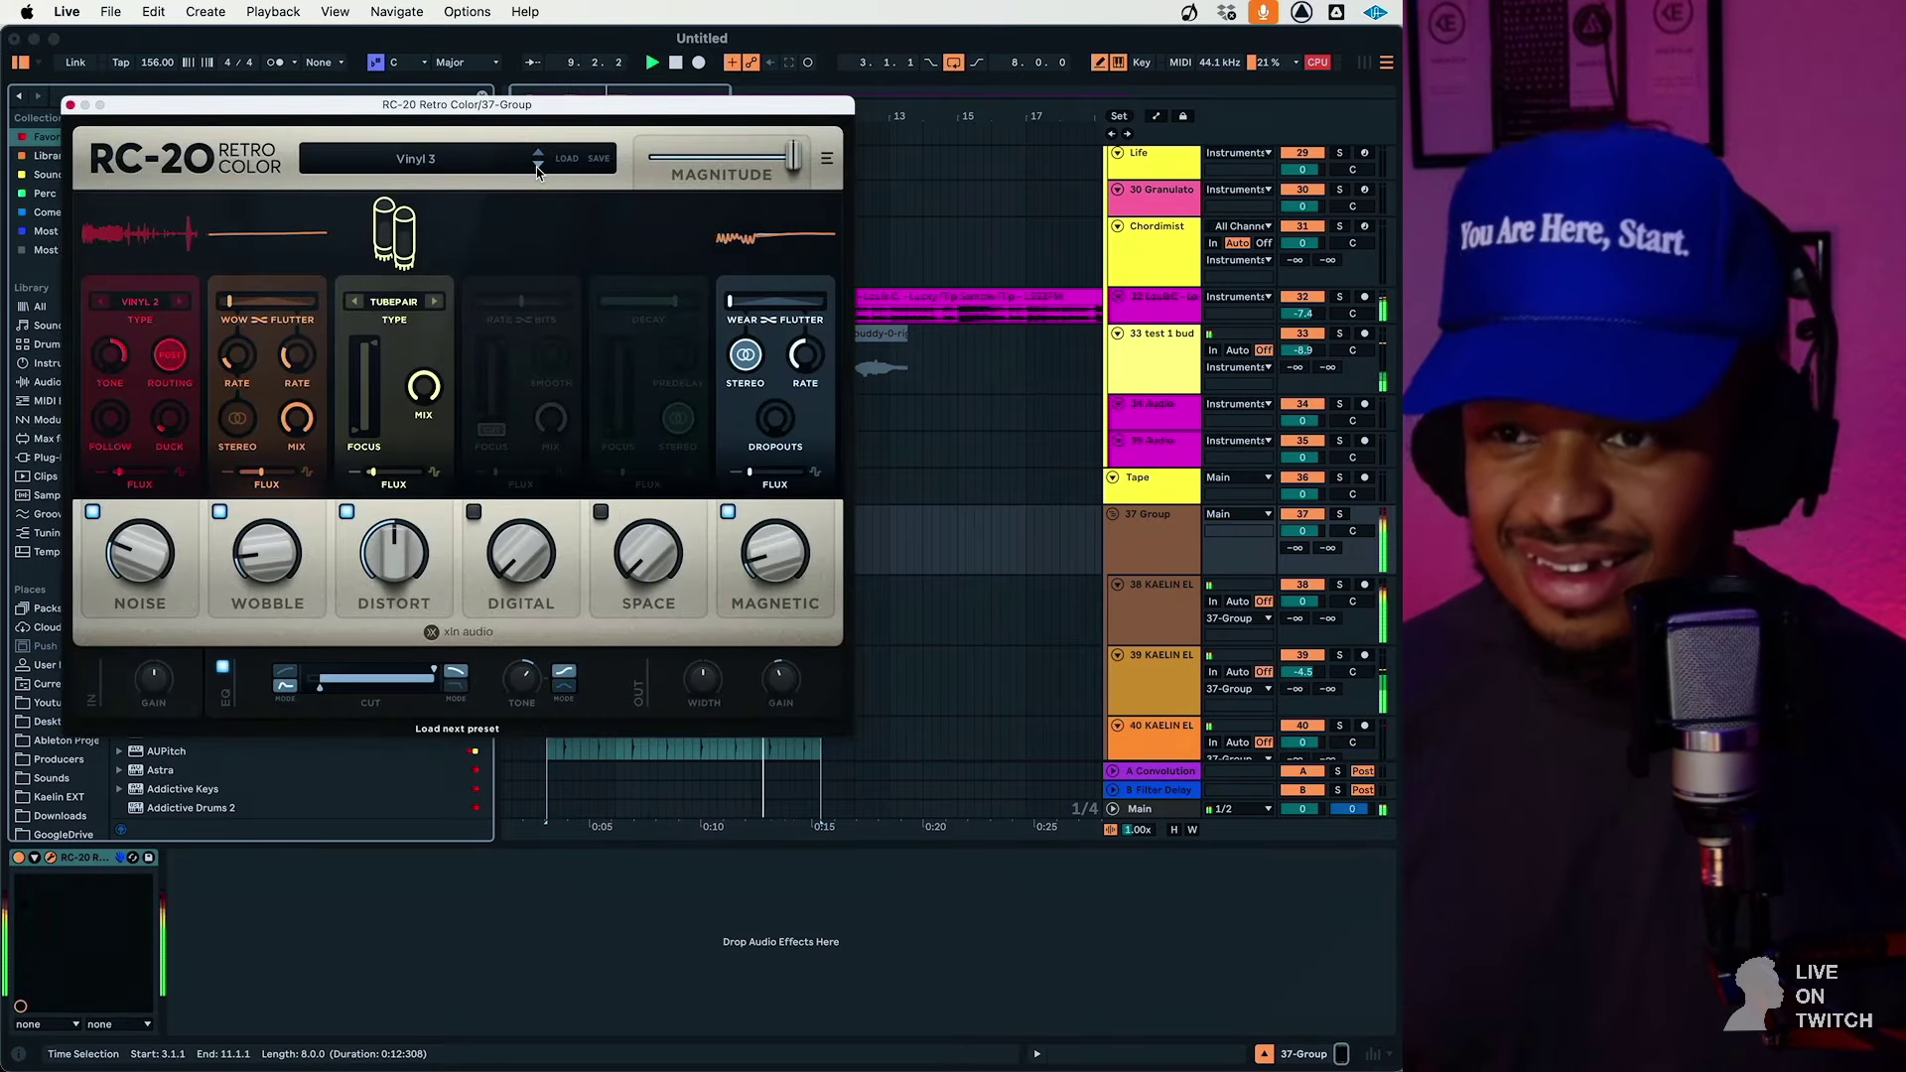
Raise RC-20's Distort amount, enable the Space module with its amount at 0%, and close the plug-in window
{"action": "left_click_drag", "start_coordinate": [390, 607], "coordinate": [392, 584]}
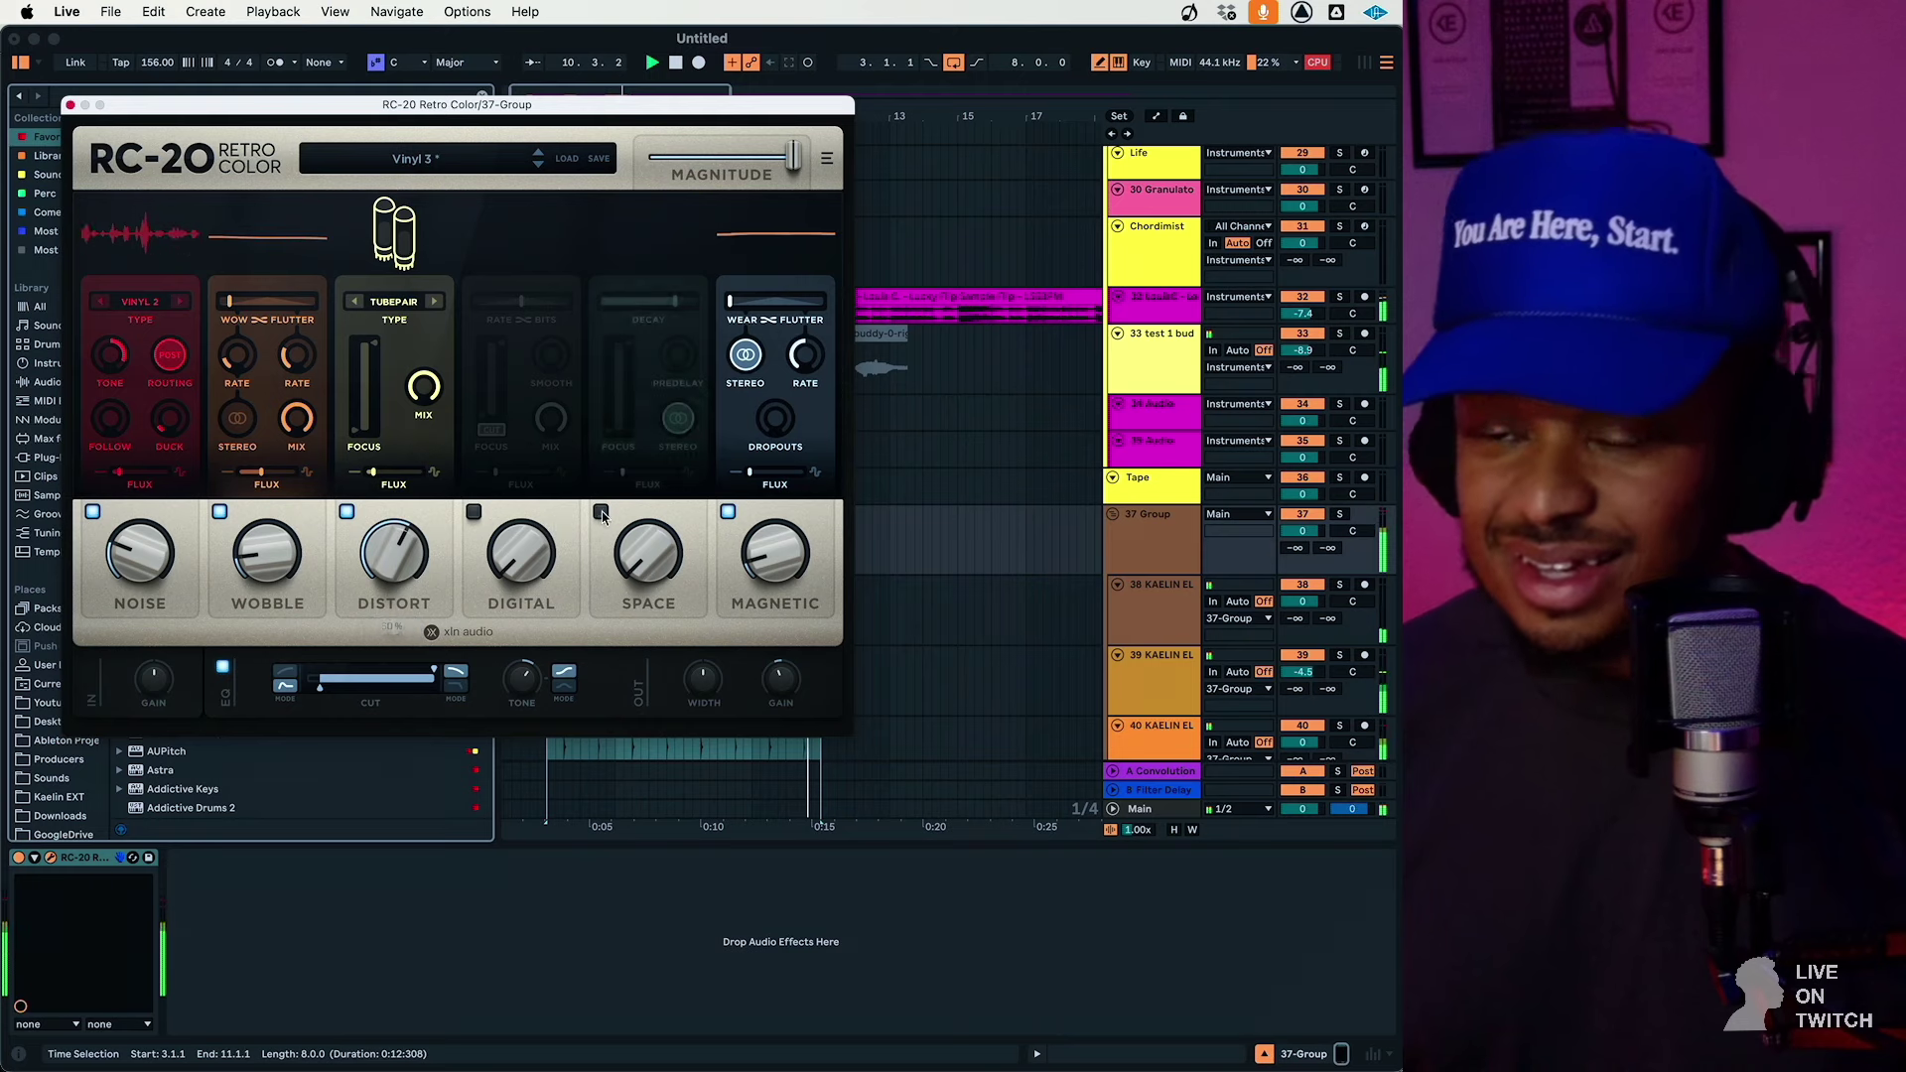
{"action": "left_click", "coordinate": [600, 512]}
{"action": "mouse_move", "coordinate": [647, 566]}
{"action": "left_mouse_down"}
{"action": "mouse_move", "coordinate": [647, 521]}
{"action": "mouse_move", "coordinate": [647, 591]}
{"action": "left_mouse_up"}
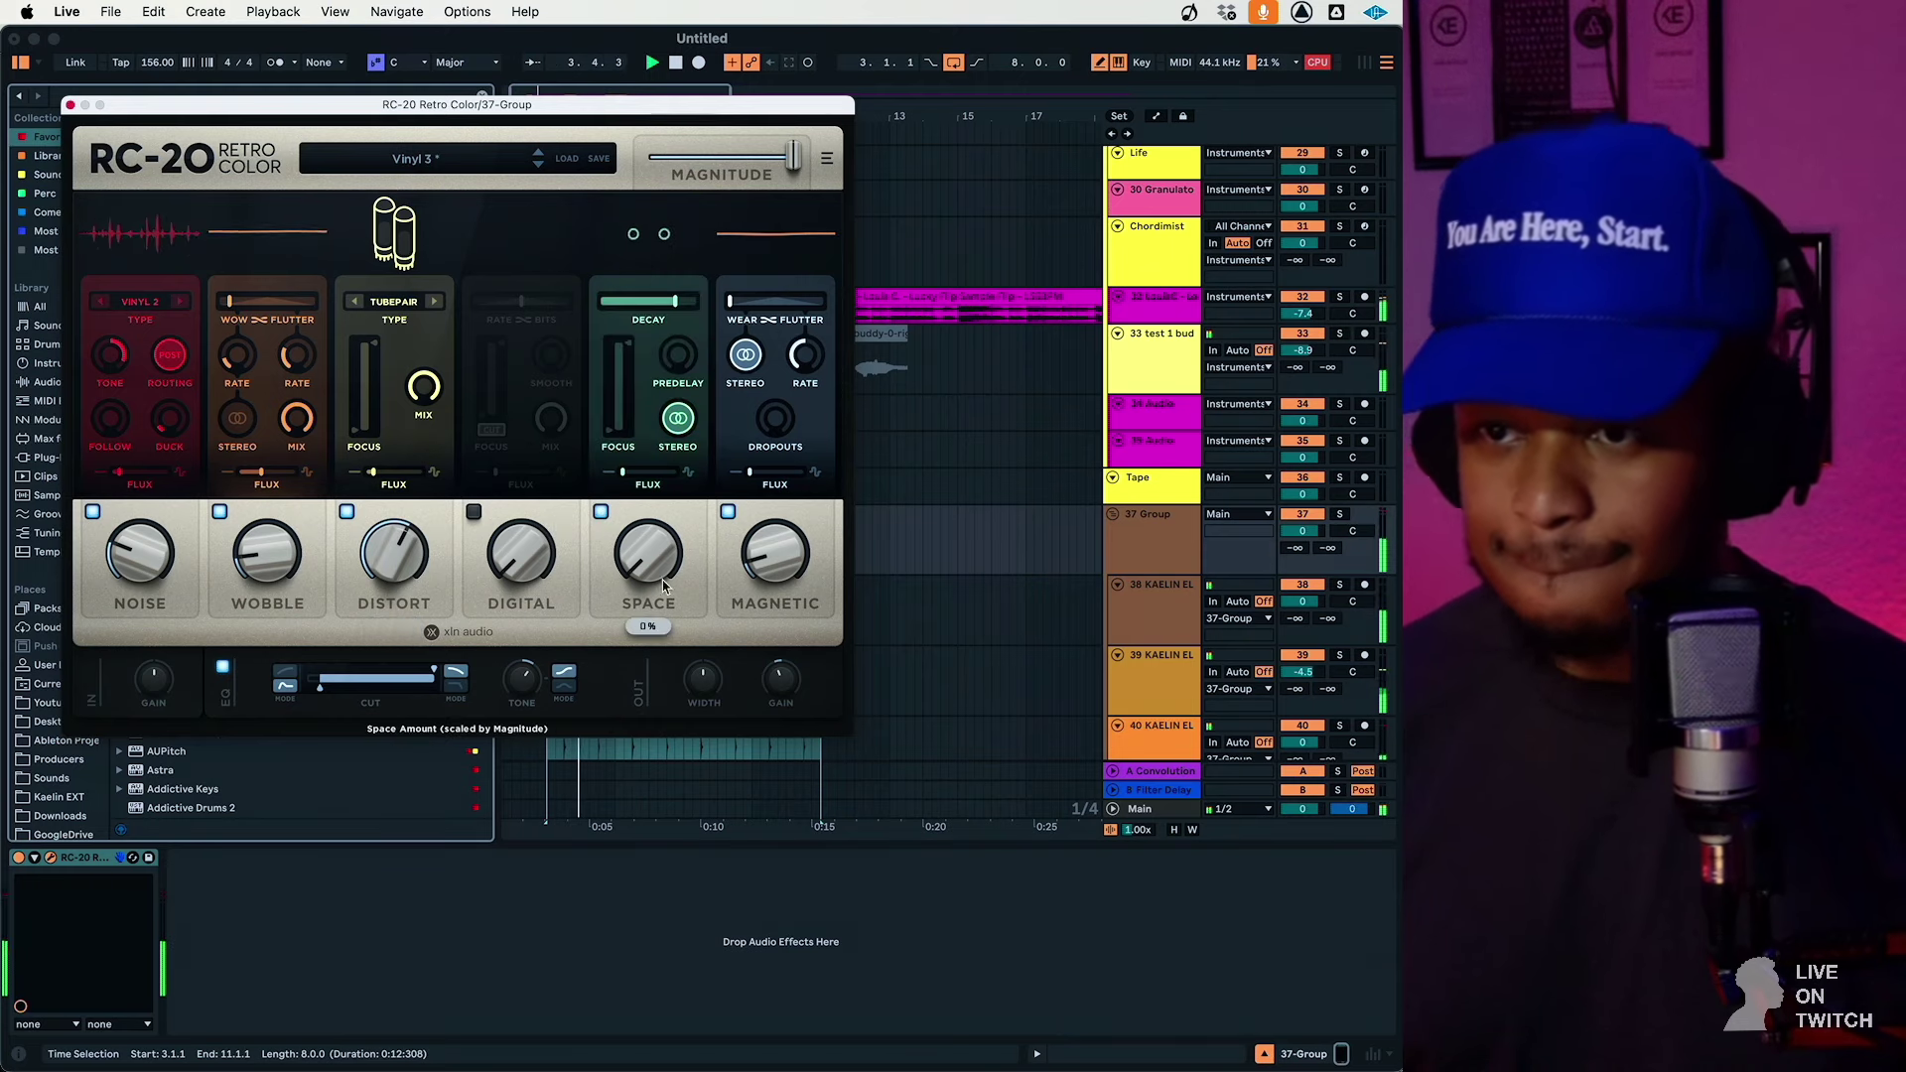
{"action": "left_click", "coordinate": [69, 104]}
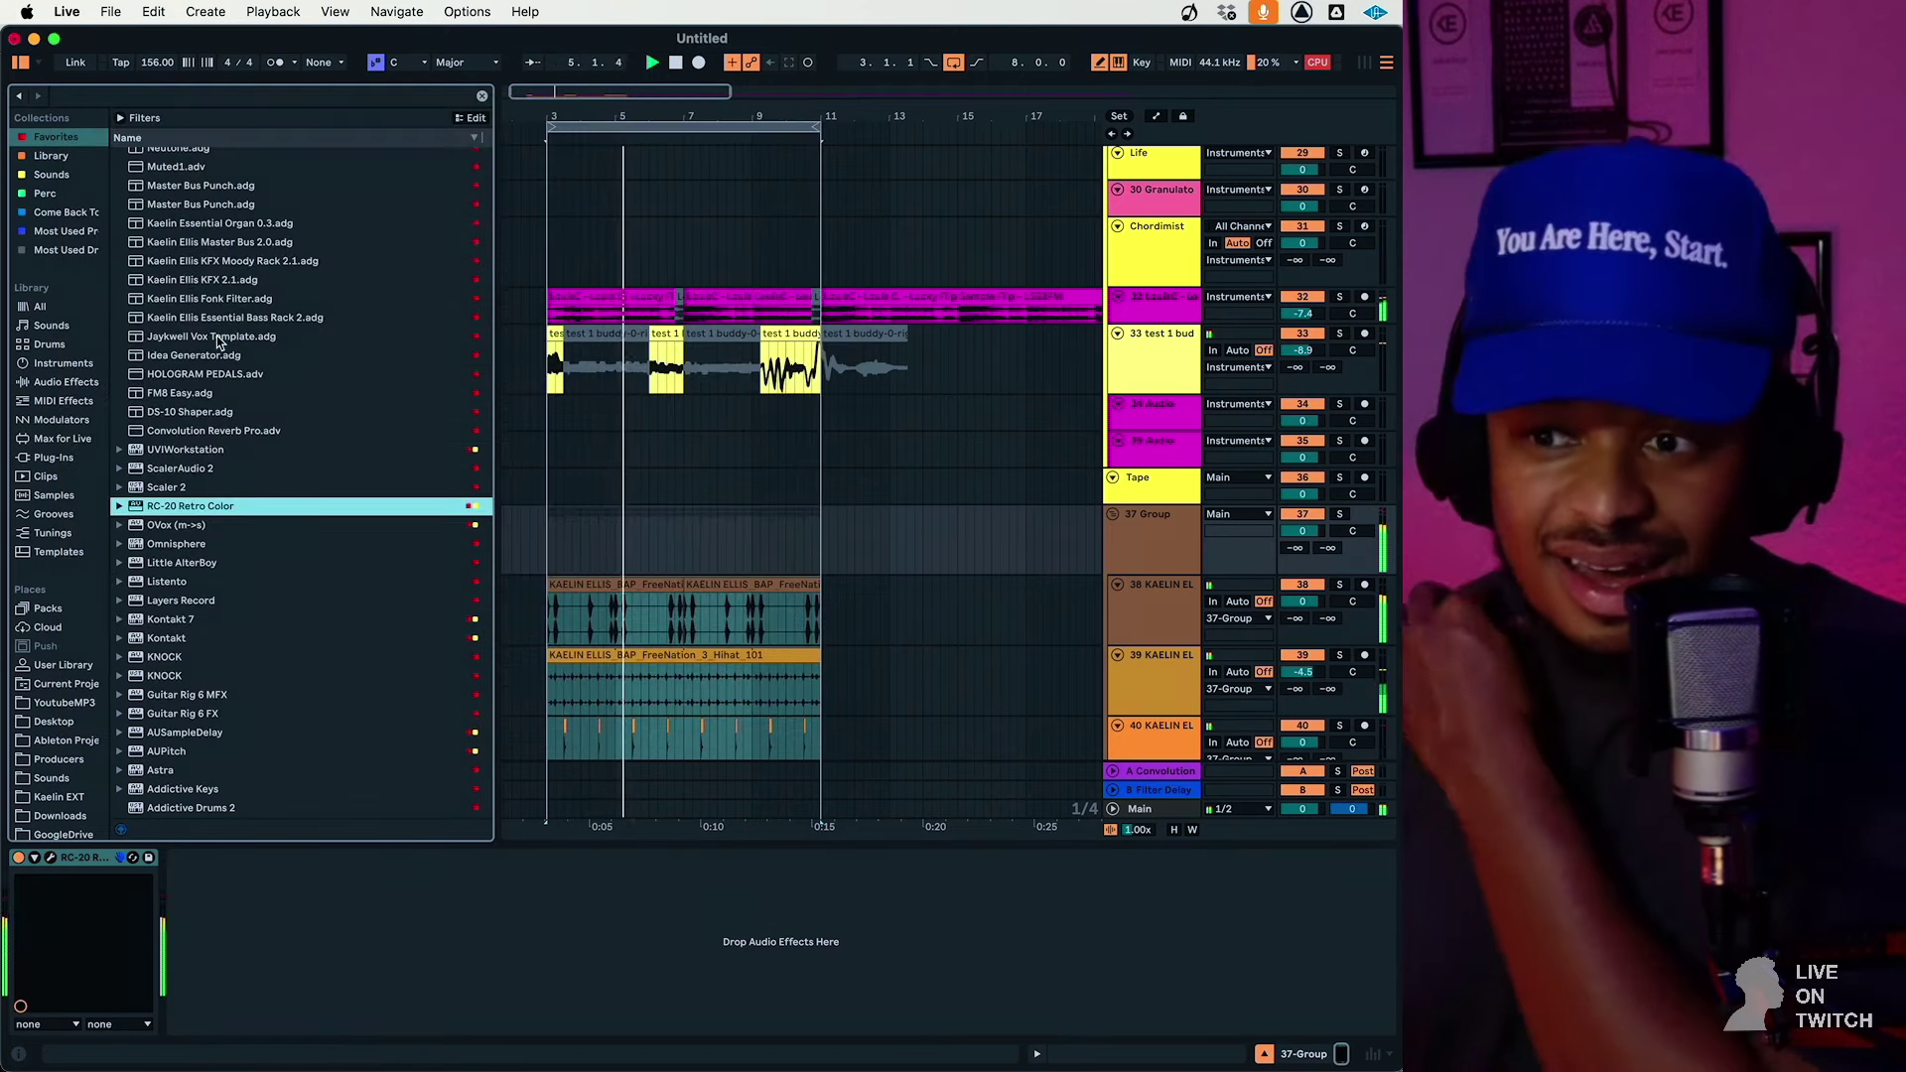
Inspect the KFX rack on the snare track and look through the audio effects in the browser
{"action": "scroll", "coordinate": [893, 593], "scroll_direction": "down", "scroll_amount": 3}
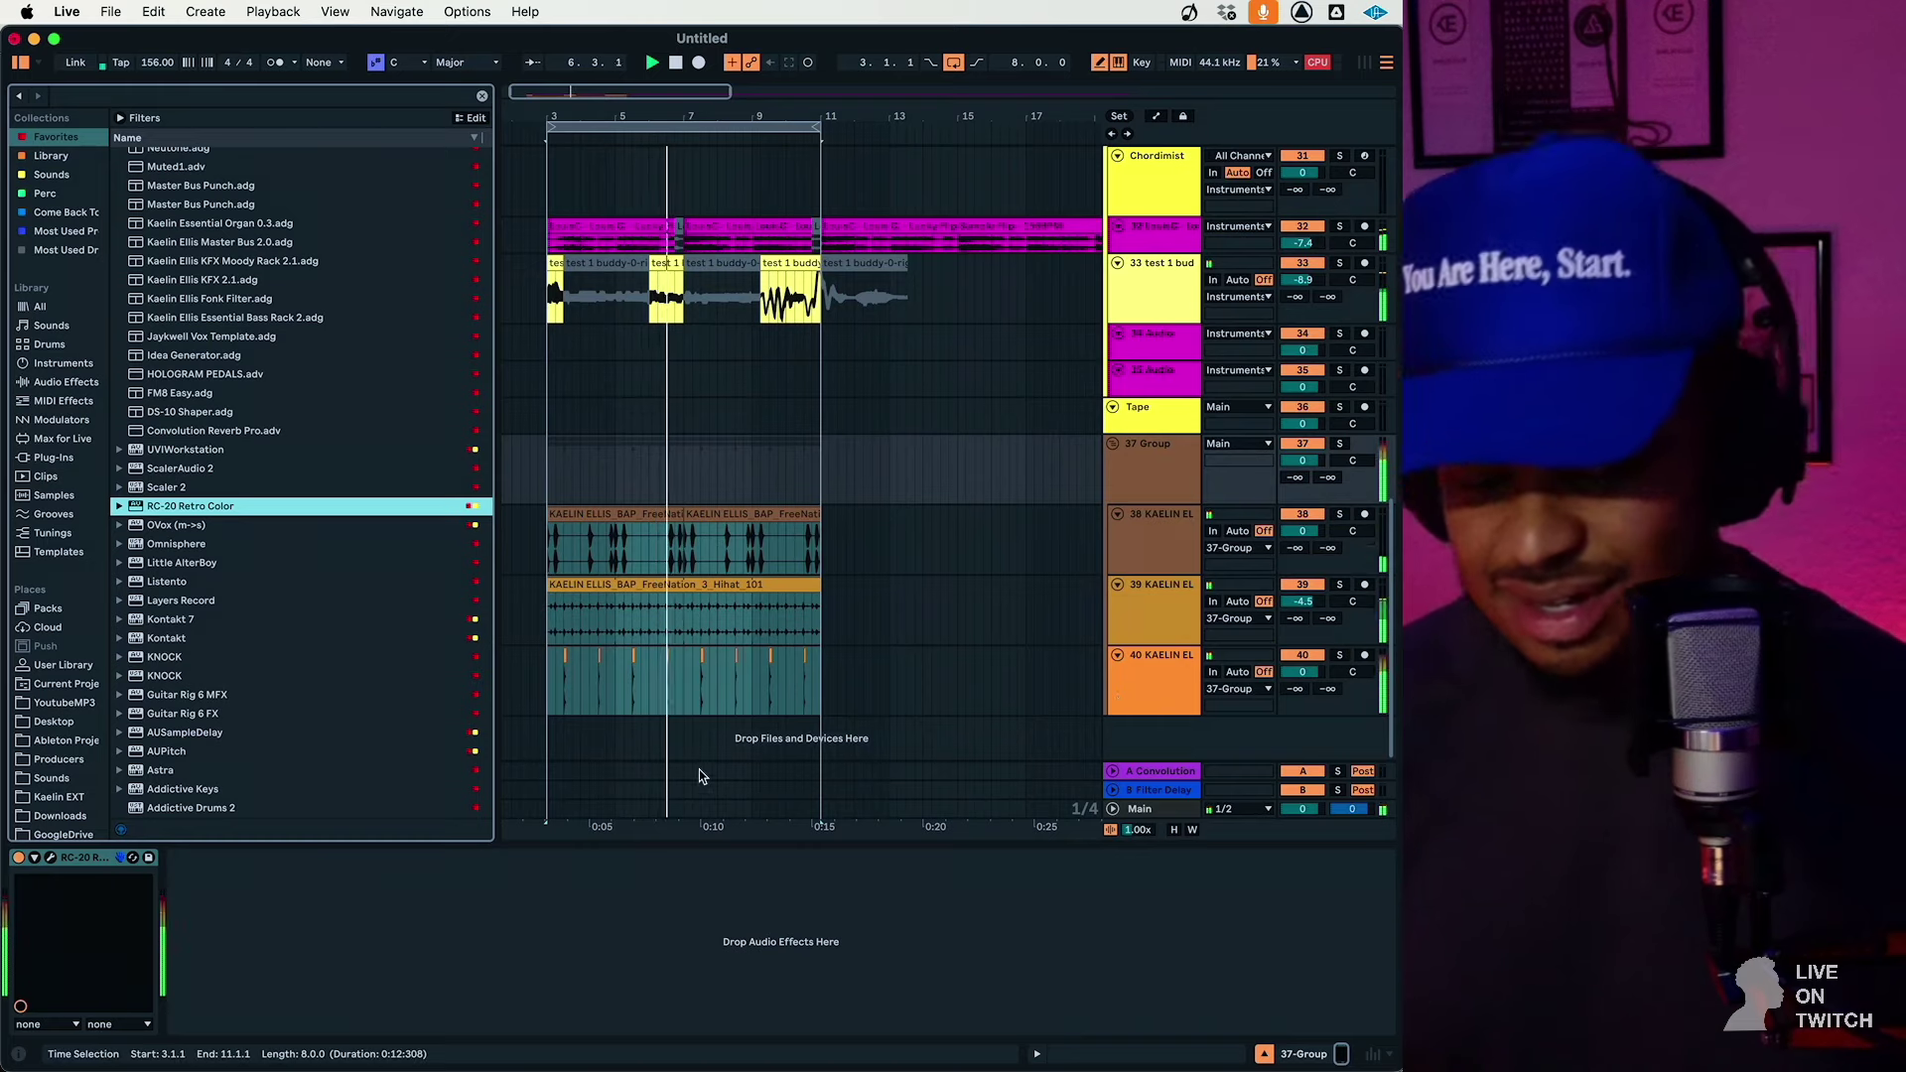
{"action": "left_click", "coordinate": [1100, 707]}
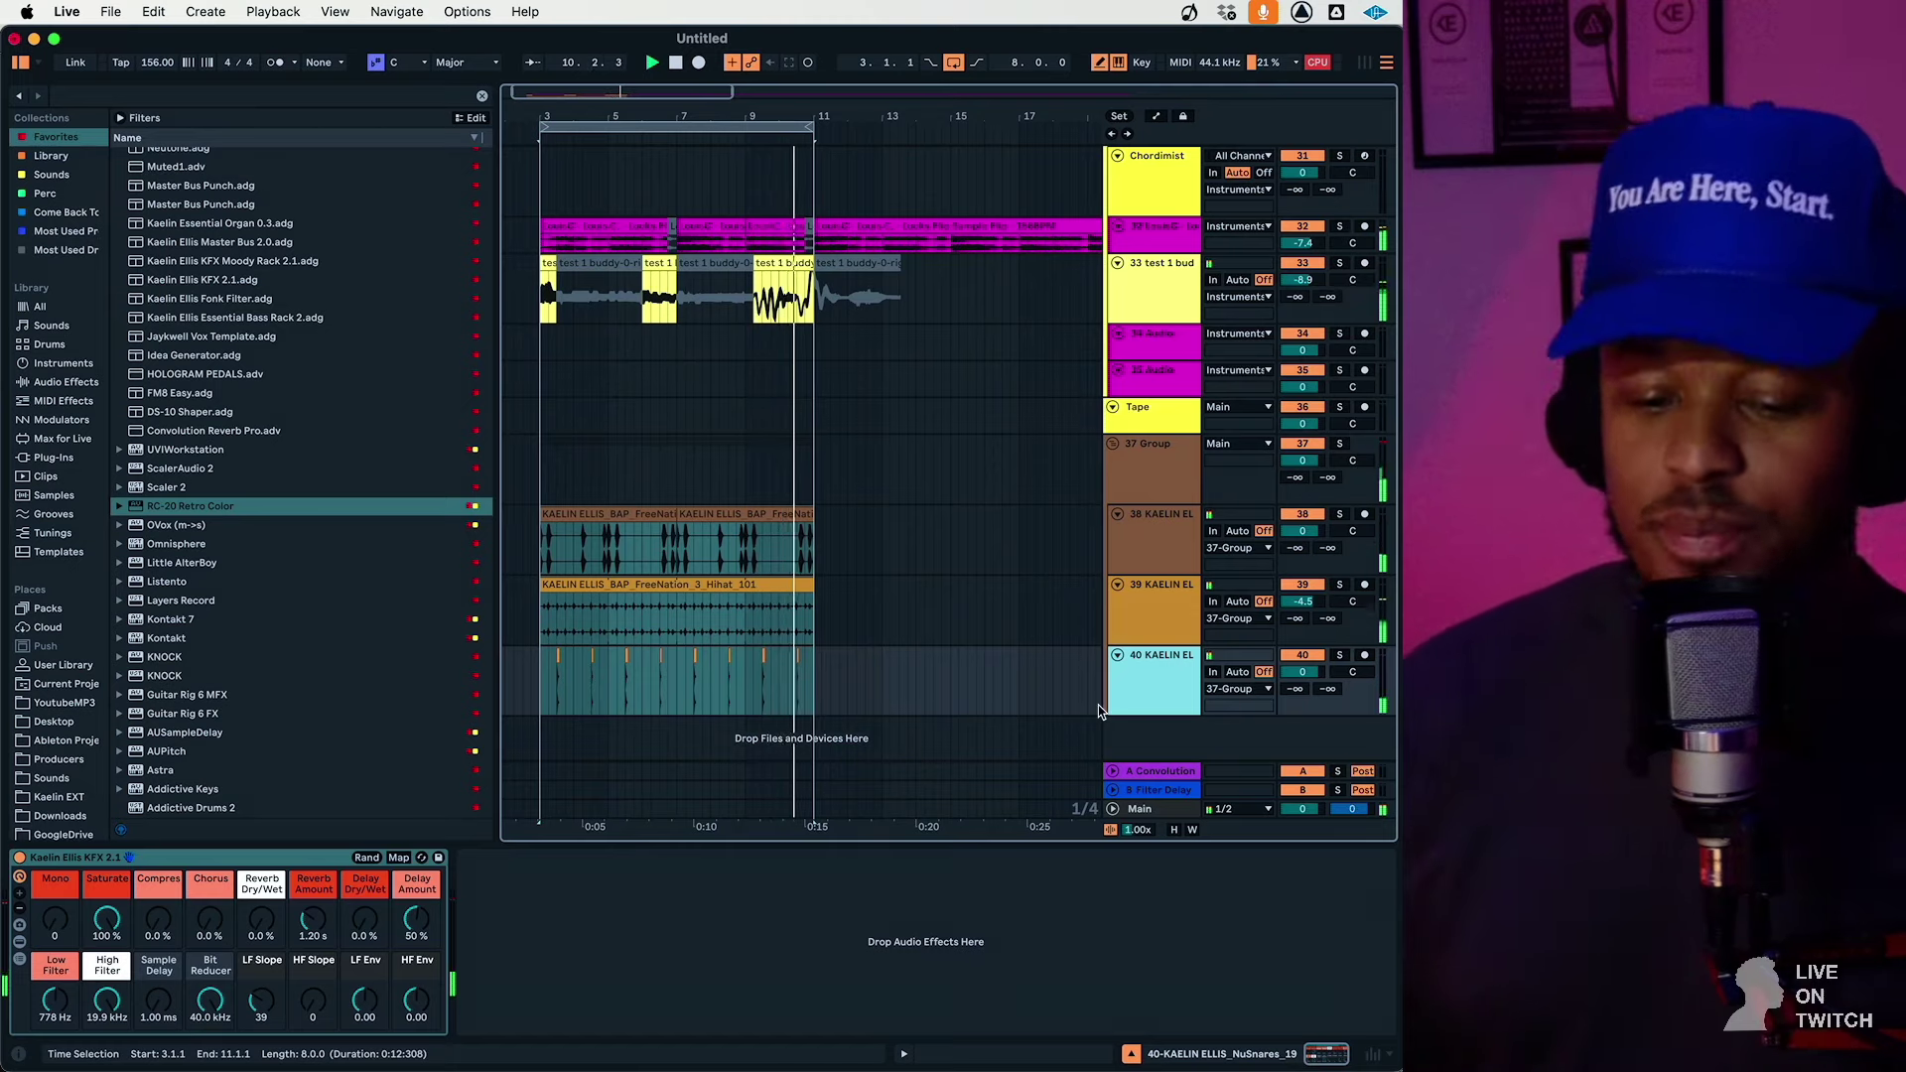
{"action": "scroll", "coordinate": [1019, 679], "scroll_direction": "up", "scroll_amount": 10}
{"action": "scroll", "coordinate": [1025, 683], "scroll_direction": "up", "scroll_amount": 3}
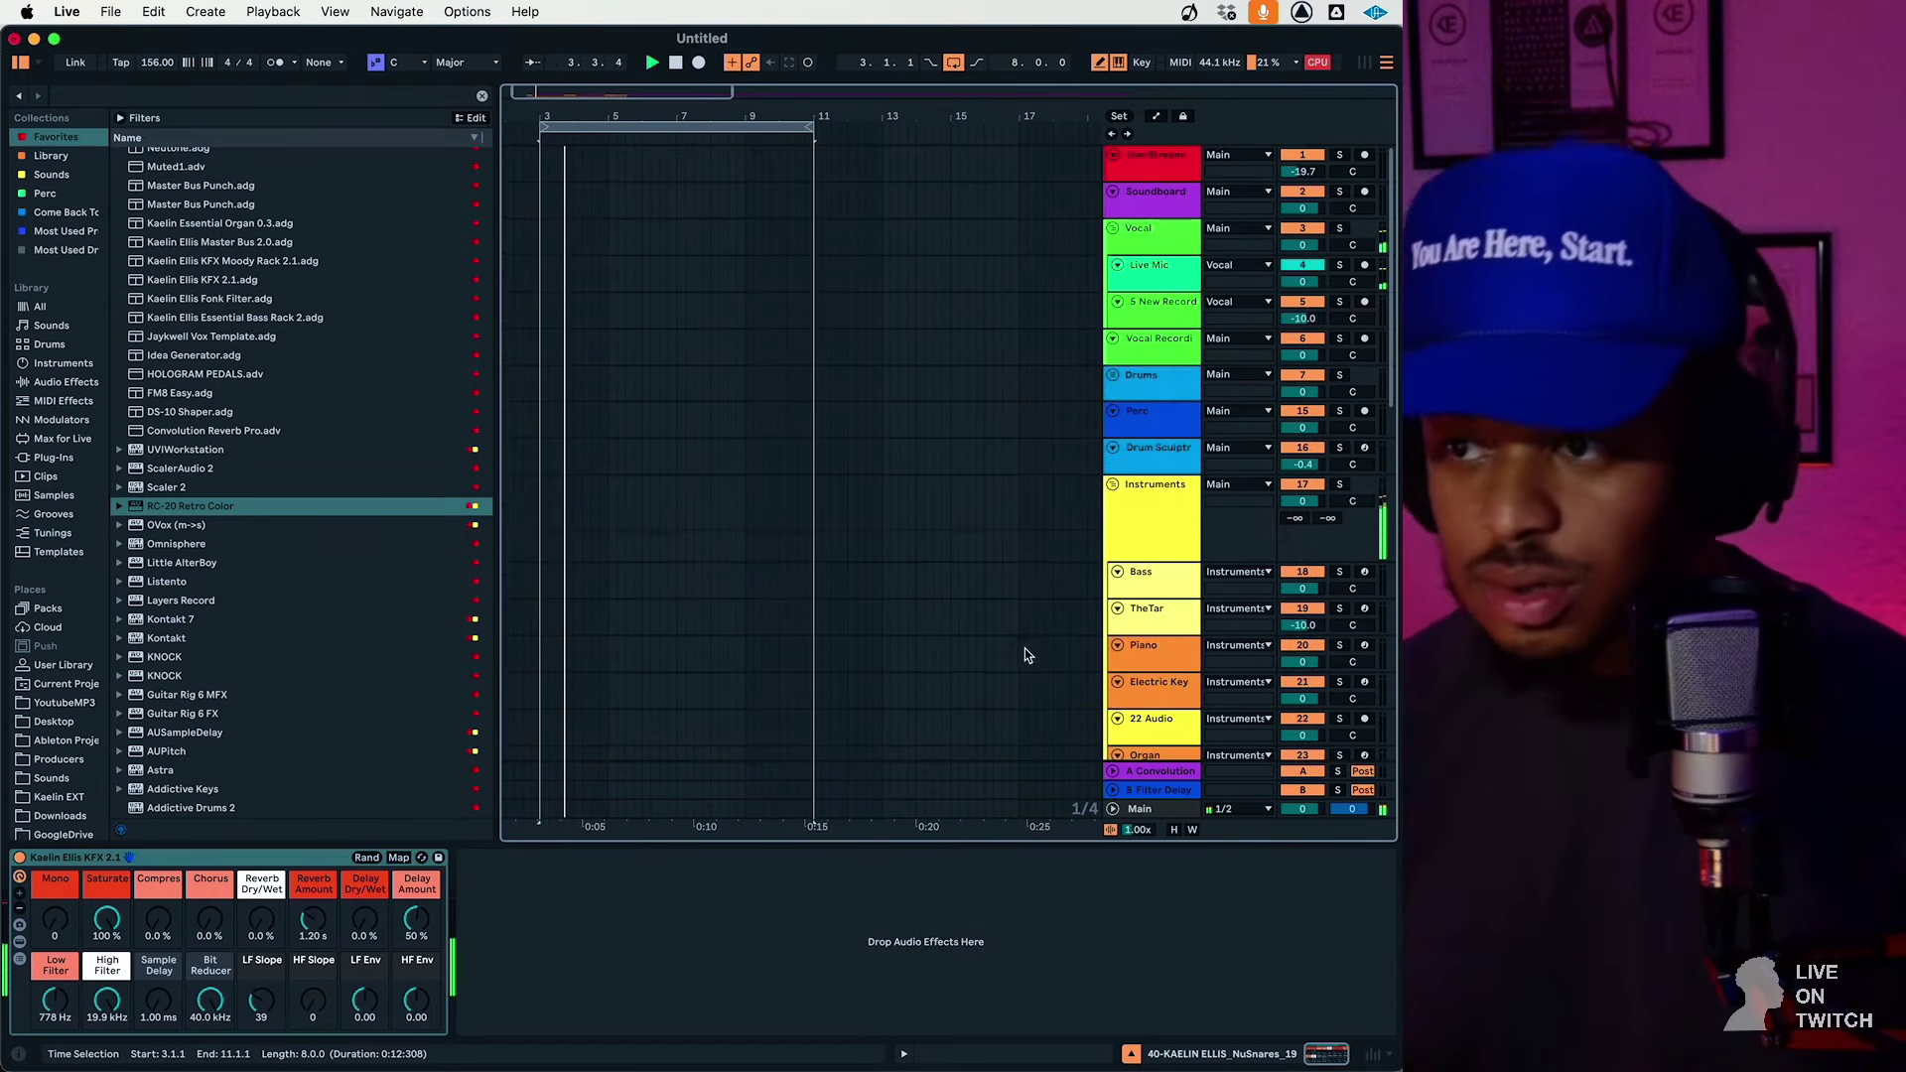
{"action": "scroll", "coordinate": [794, 538], "scroll_direction": "down", "scroll_amount": 13}
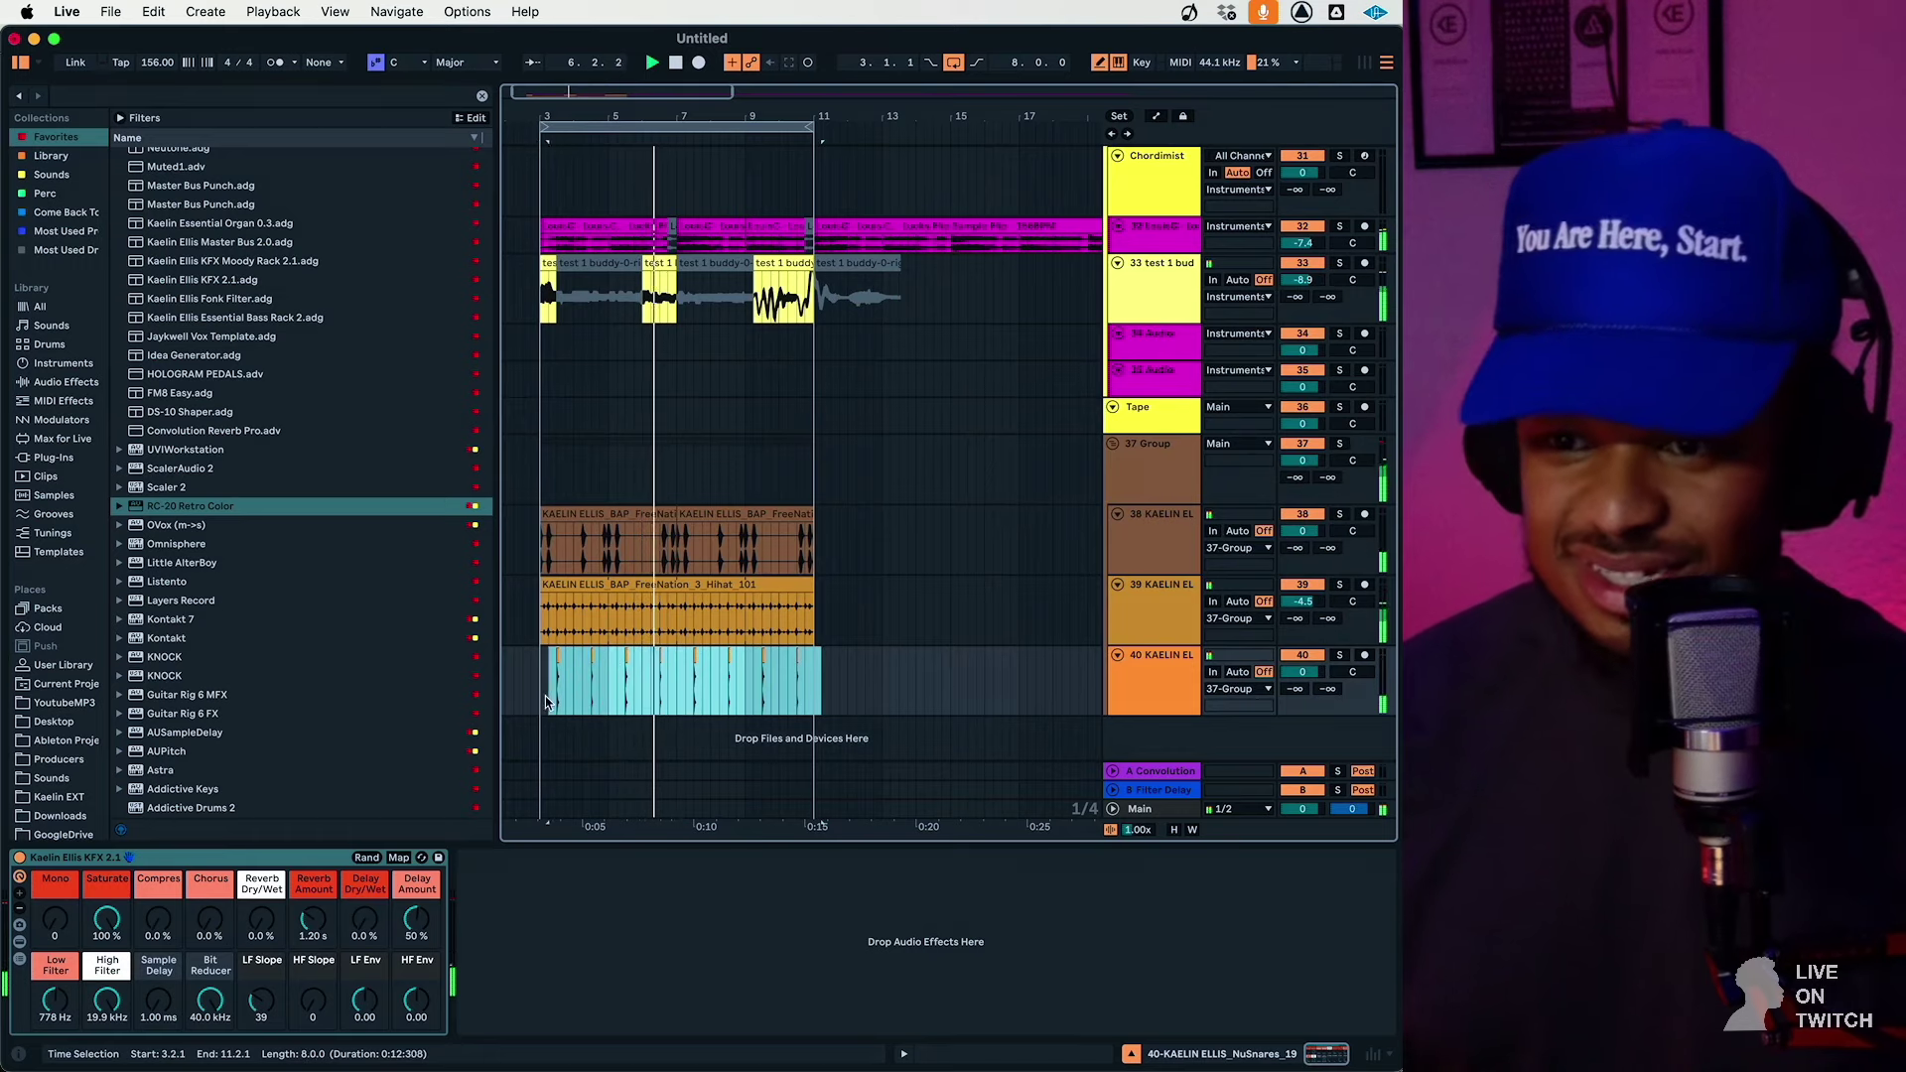
{"action": "left_click", "coordinate": [1165, 688]}
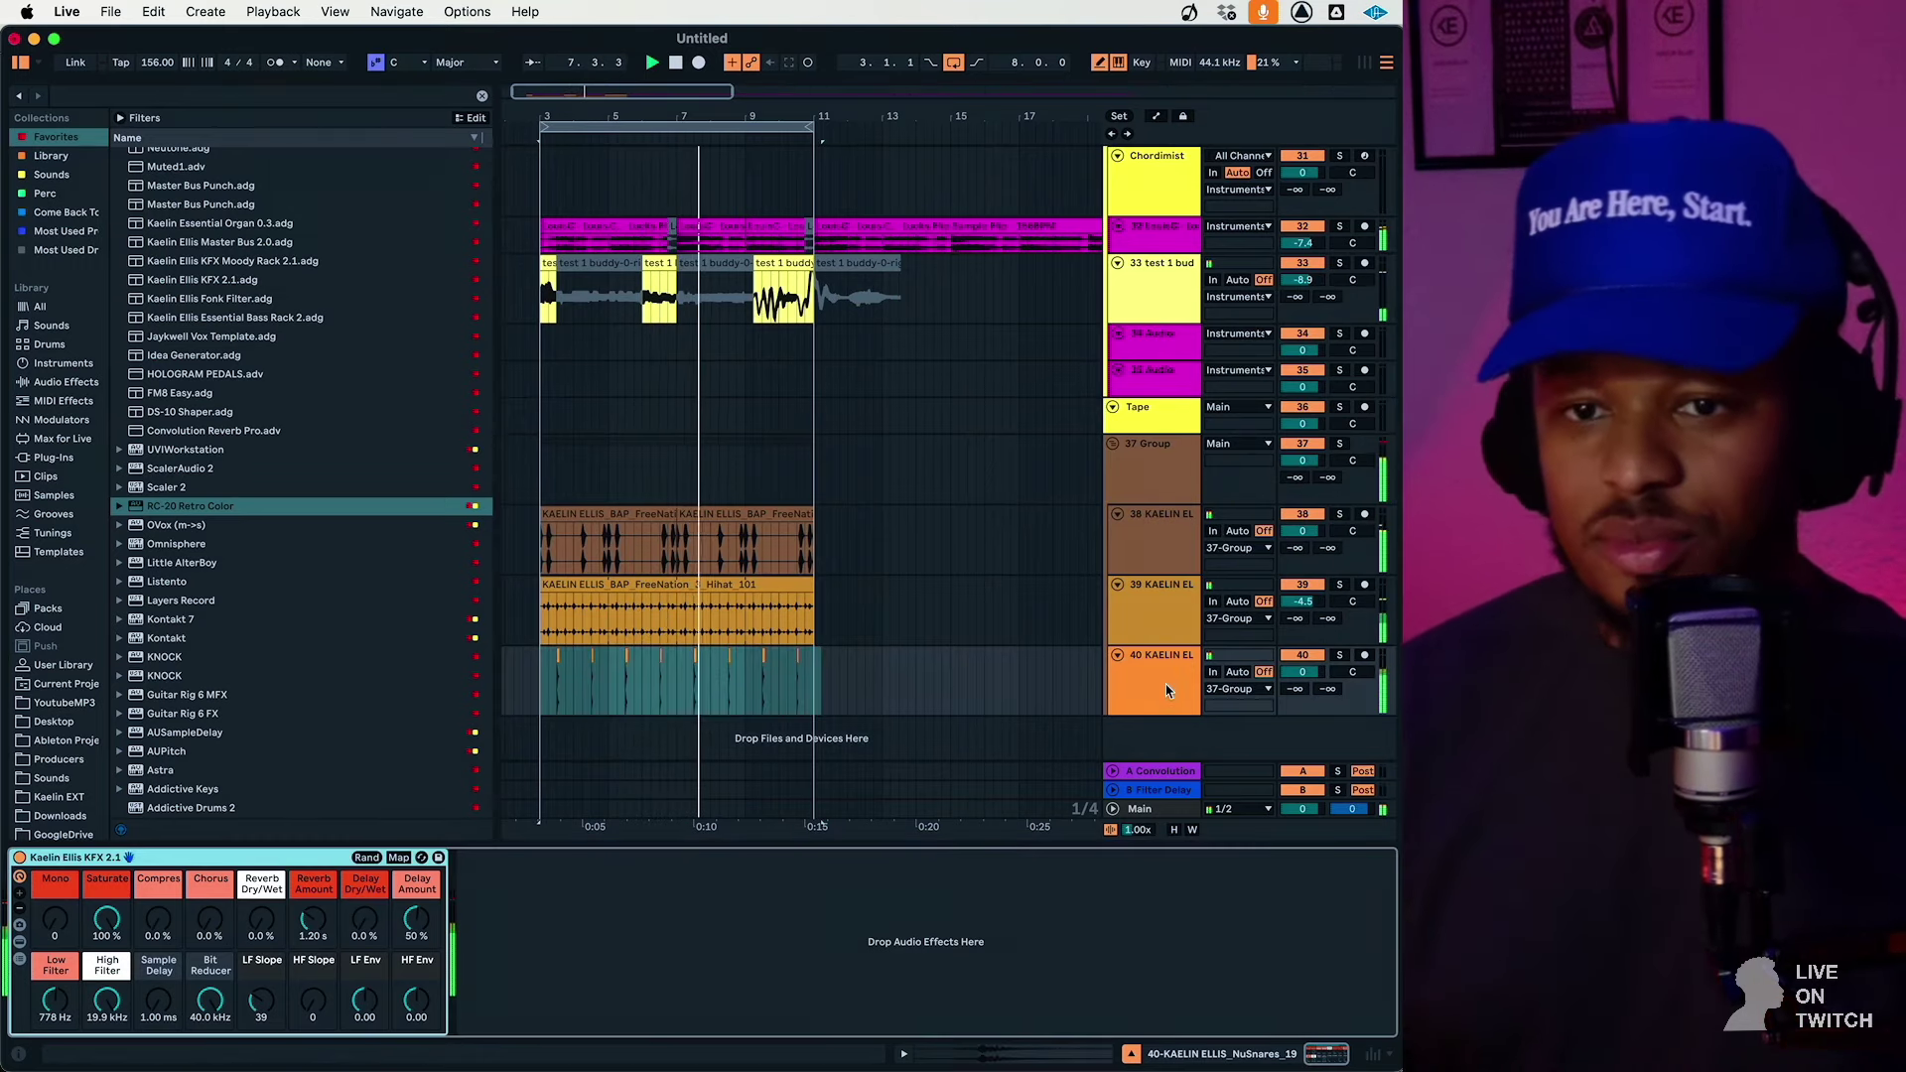
{"action": "left_click", "coordinate": [65, 381]}
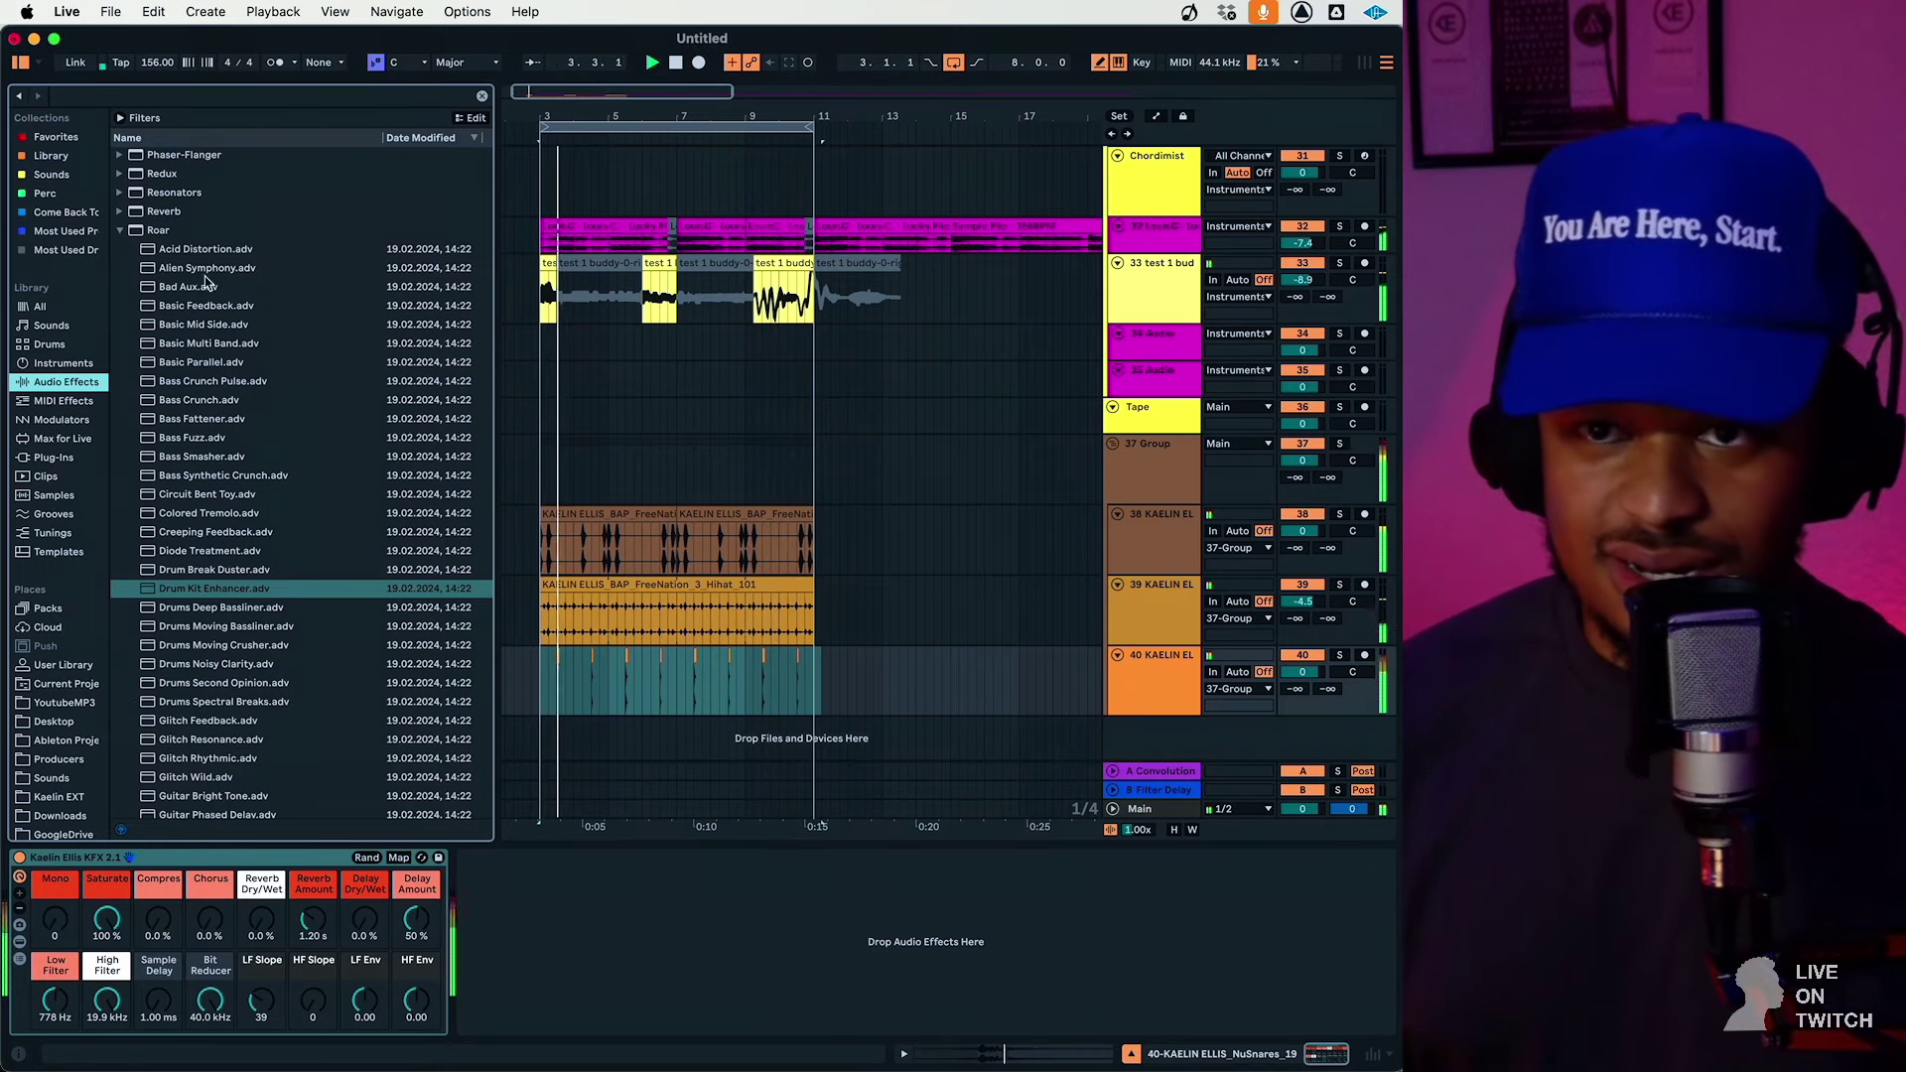
Add a fade-in about half a bar long at the start of the Lucky Flip sample's first clip, steepen its curve and listen to it
{"action": "left_click", "coordinate": [554, 238]}
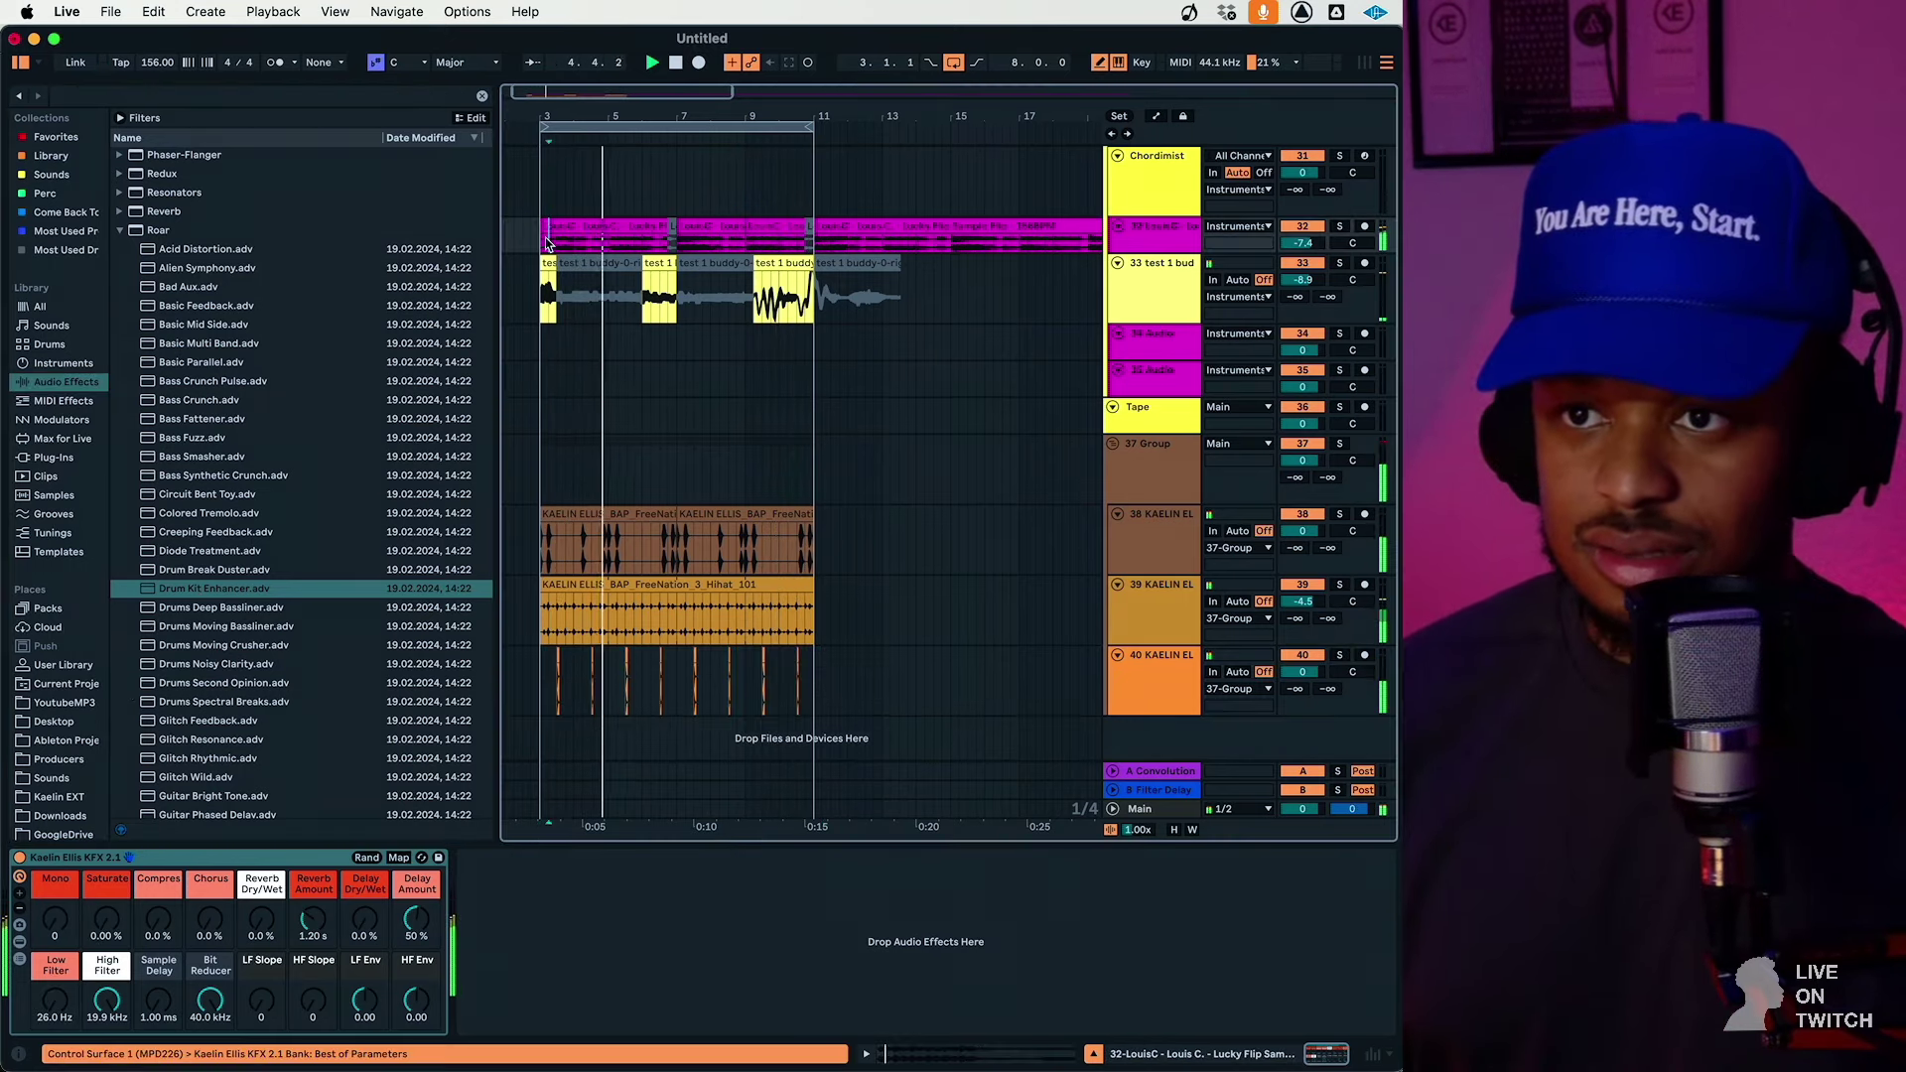
{"action": "left_click_drag", "start_coordinate": [528, 92], "coordinate": [528, 159]}
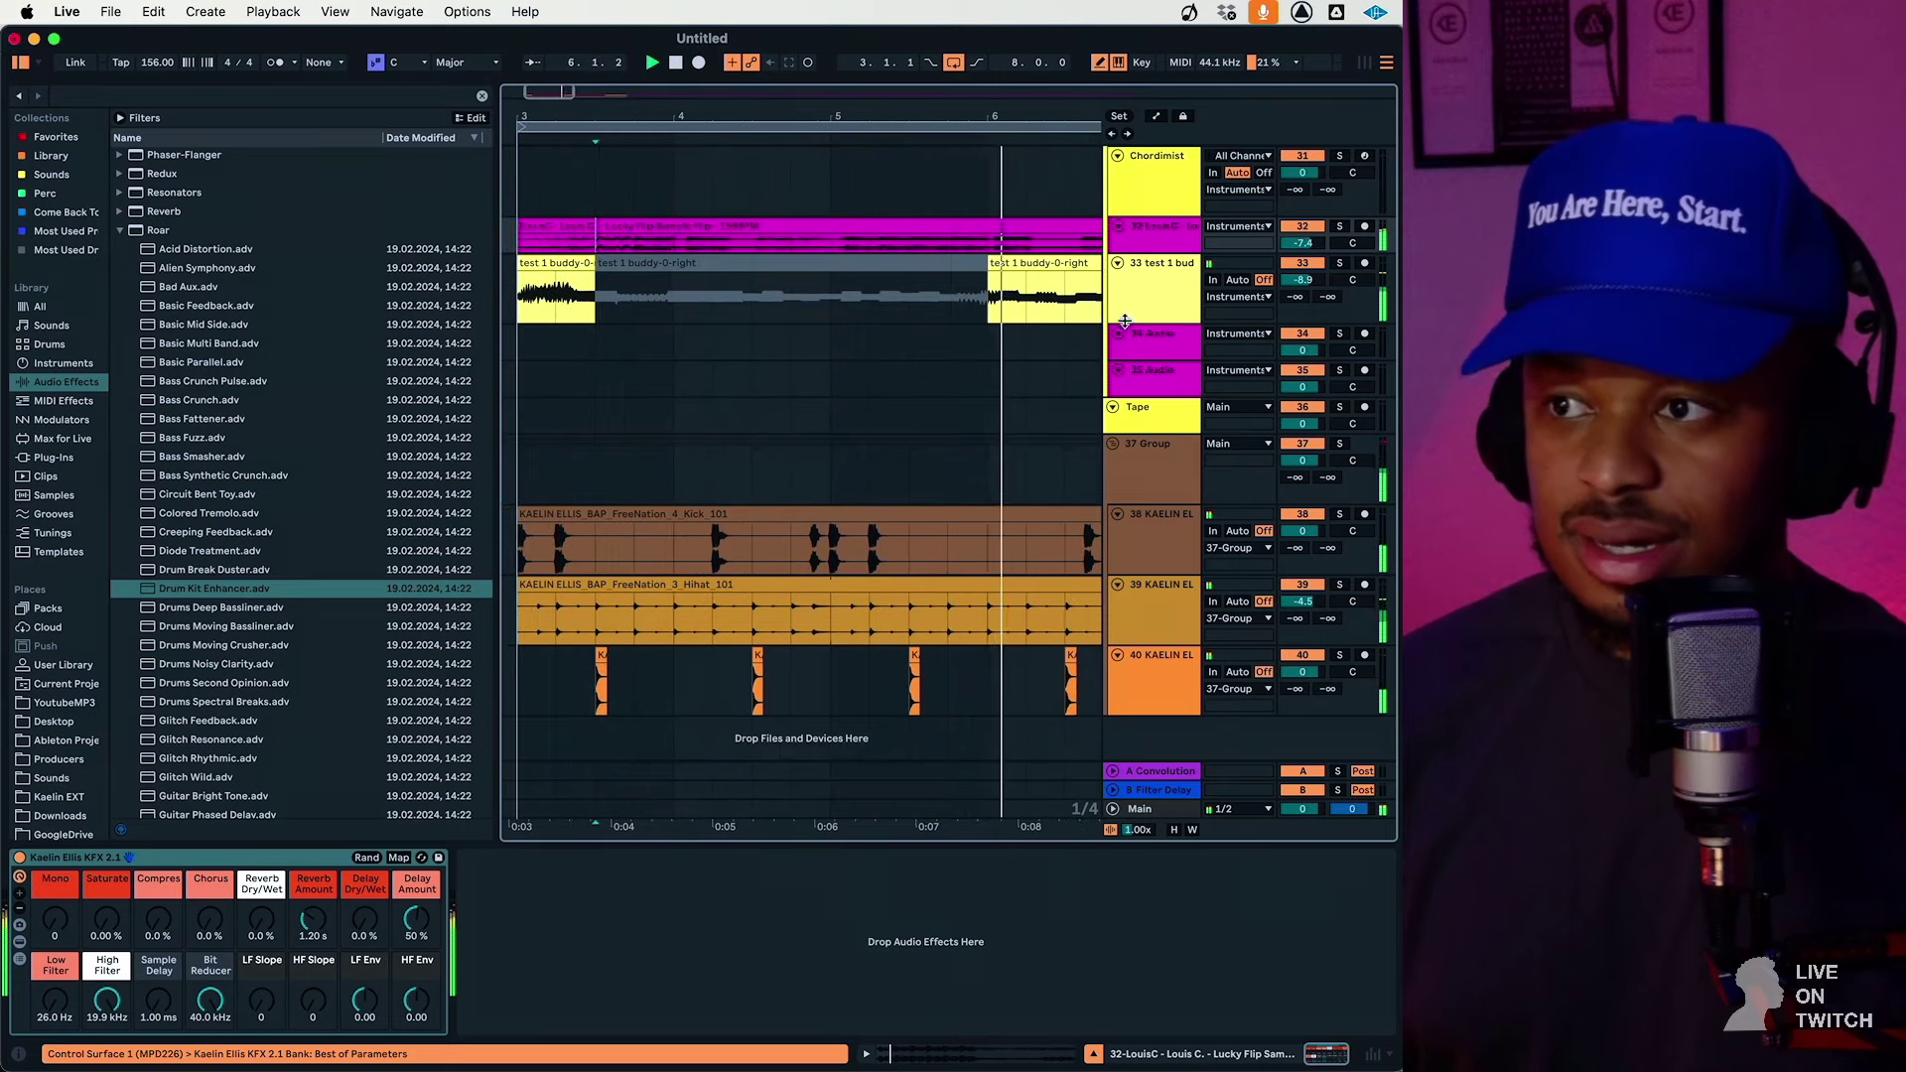
{"action": "left_click_drag", "start_coordinate": [1145, 254], "coordinate": [1148, 423]}
{"action": "scroll", "coordinate": [647, 468], "scroll_direction": "left", "scroll_amount": 2}
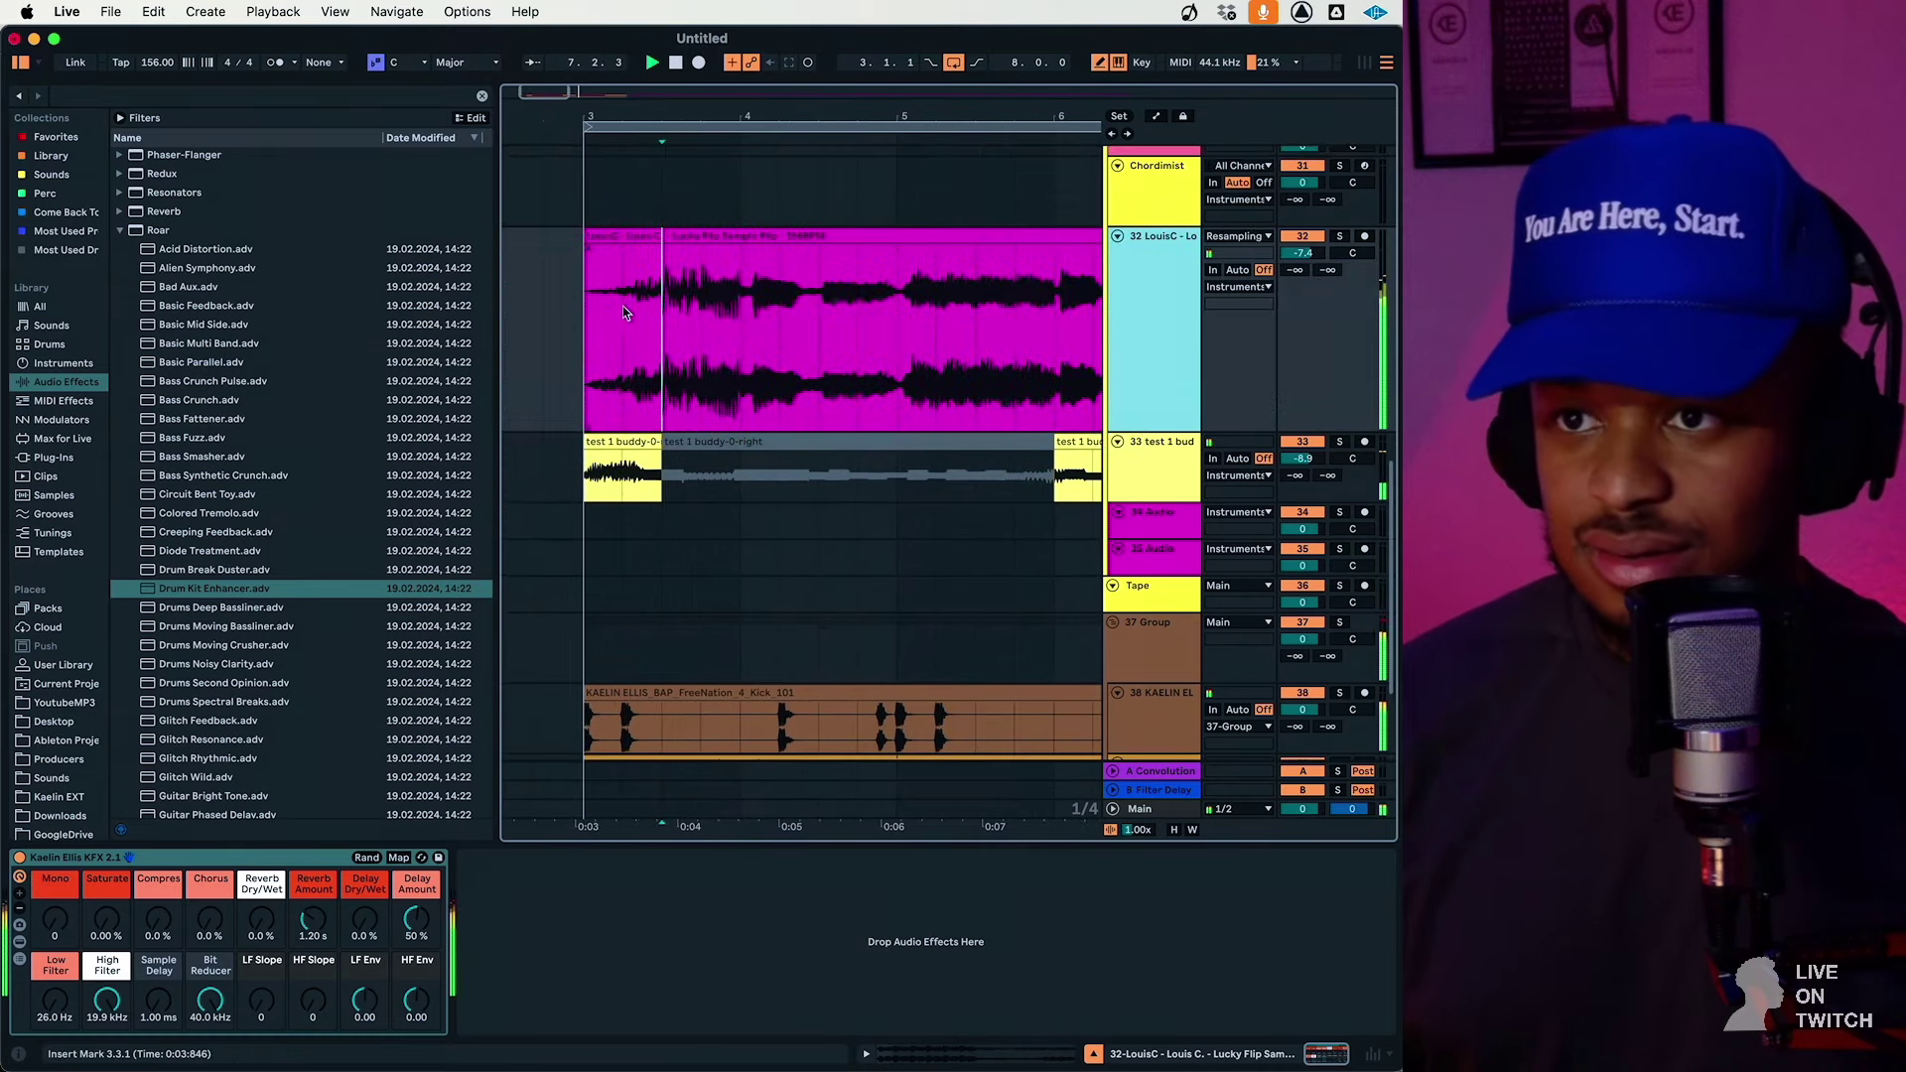
{"action": "left_click_drag", "start_coordinate": [586, 247], "coordinate": [657, 256]}
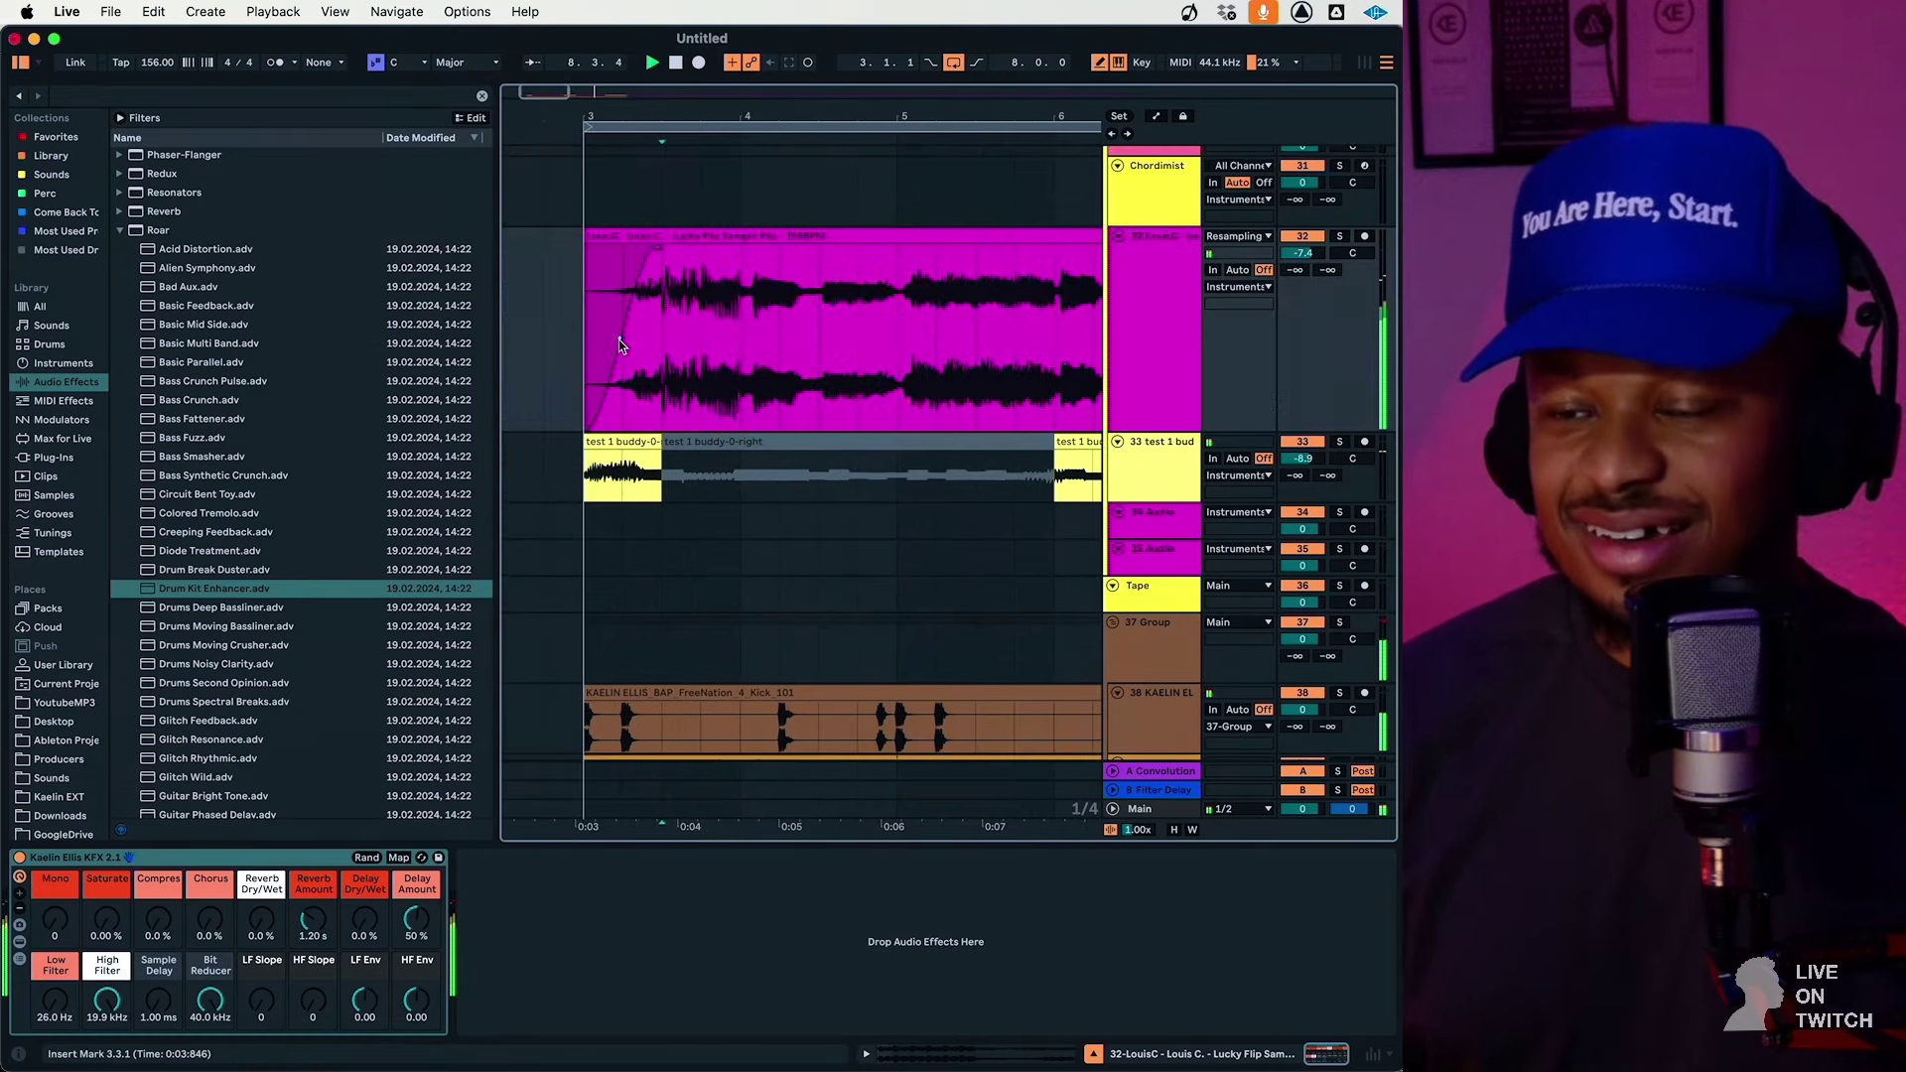
{"action": "left_click", "coordinate": [608, 437]}
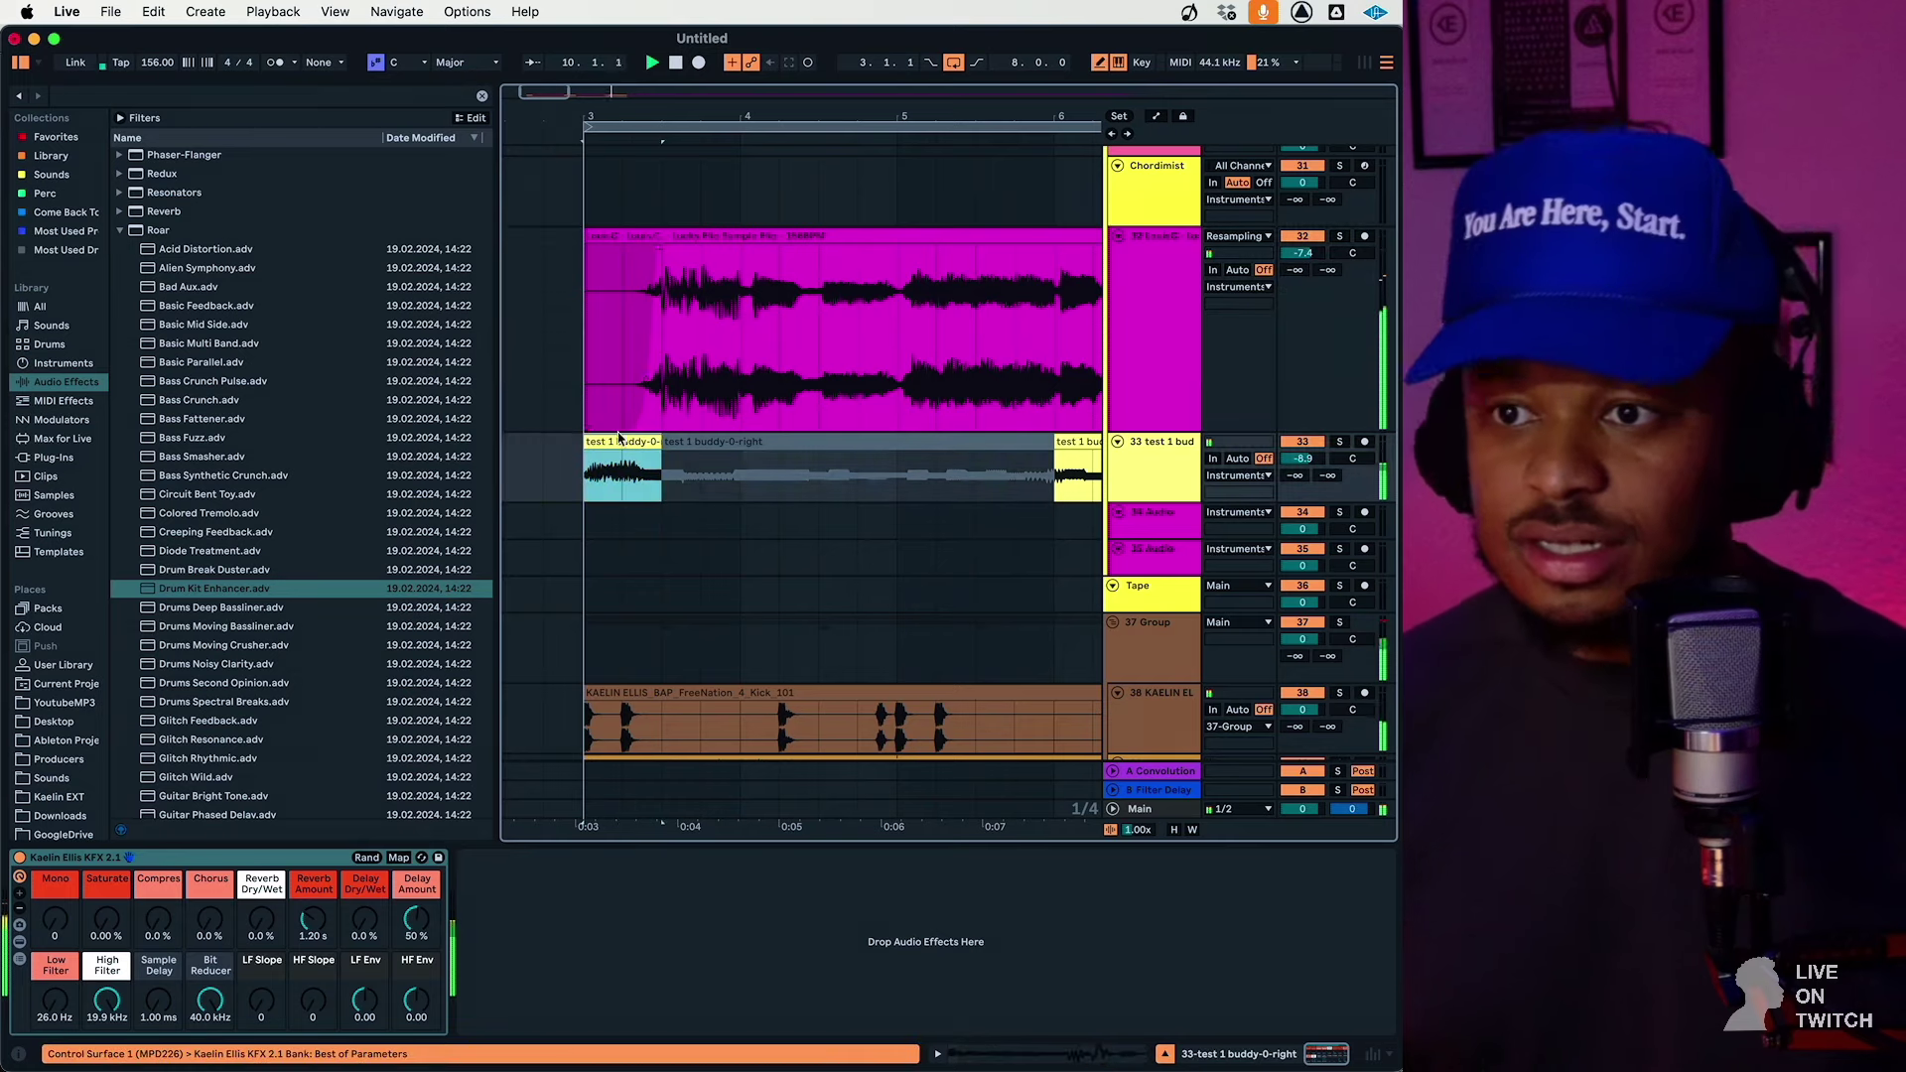
{"action": "key", "text": "space"}
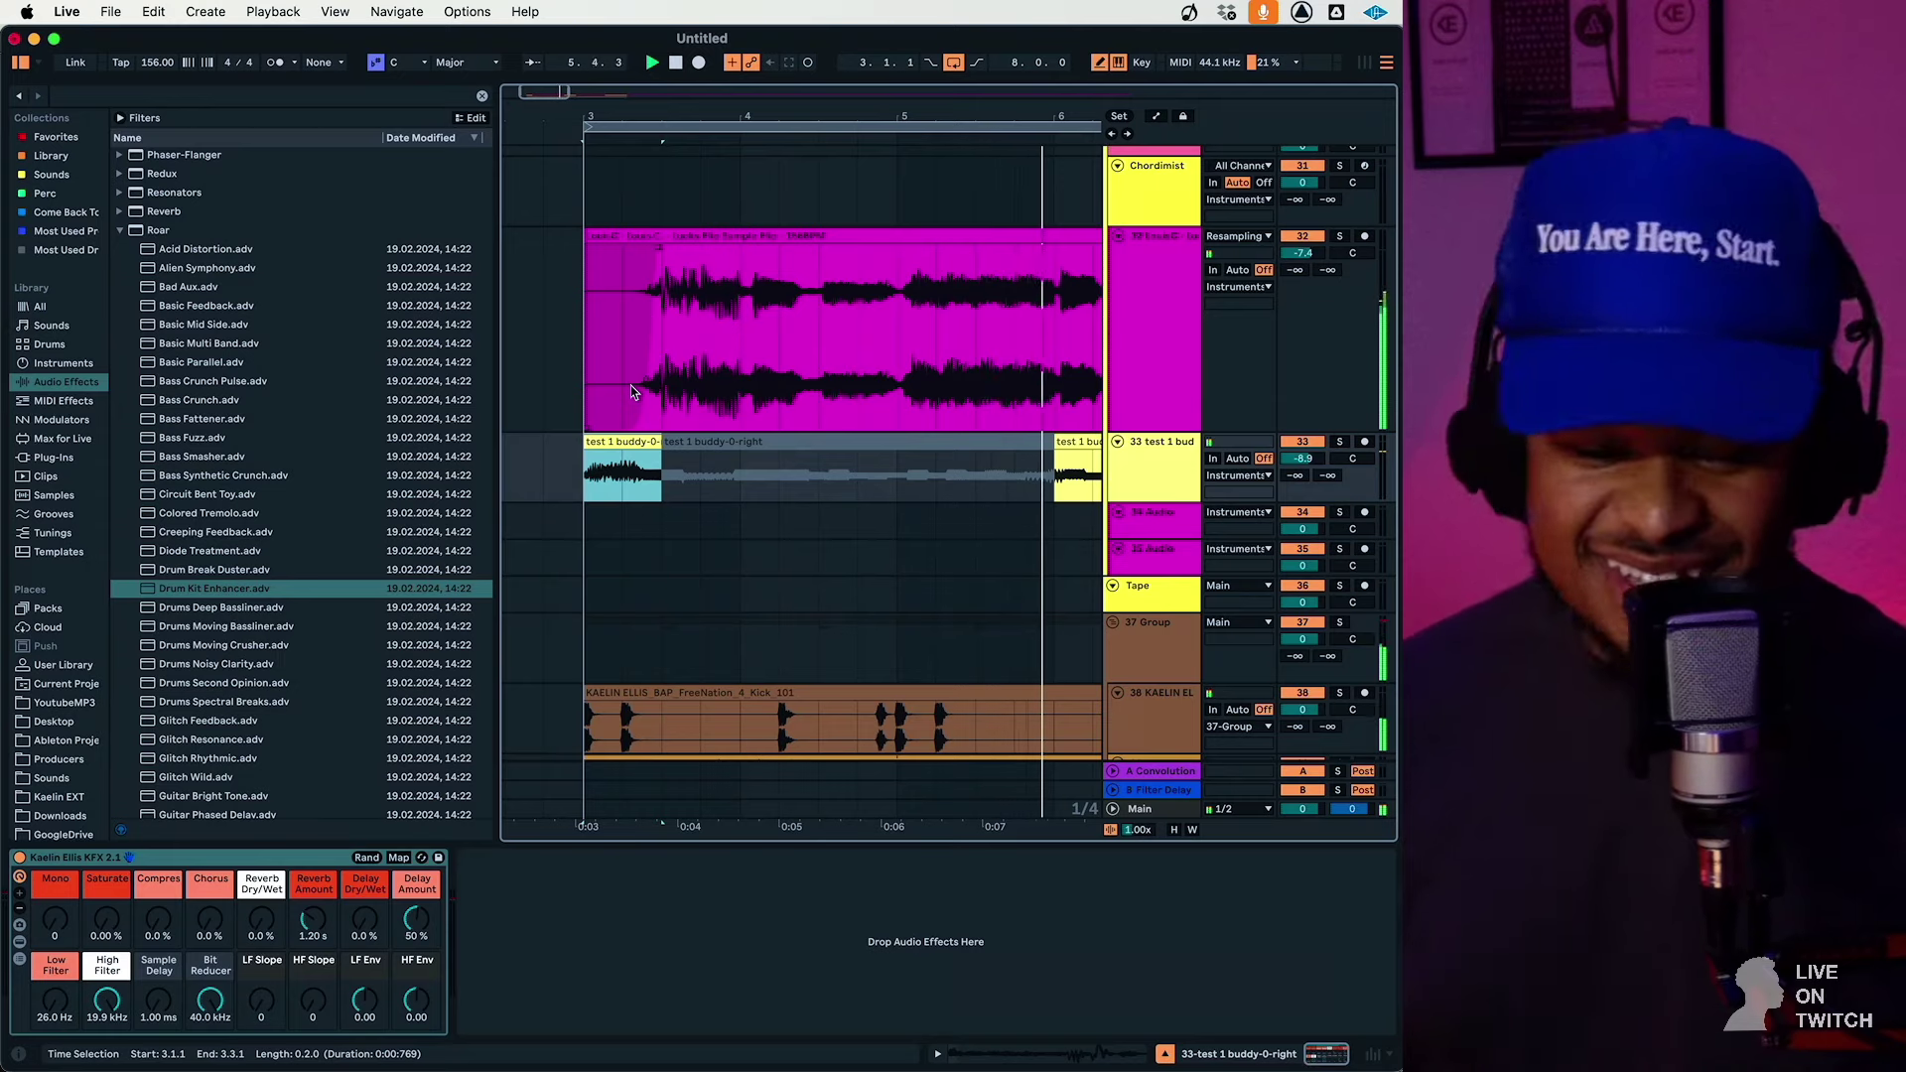
Set the High Filter macro of the KFX rack on the snare track to 8.18 kHz
{"action": "scroll", "coordinate": [700, 423], "scroll_direction": "down", "scroll_amount": 4}
{"action": "left_click", "coordinate": [1132, 678]}
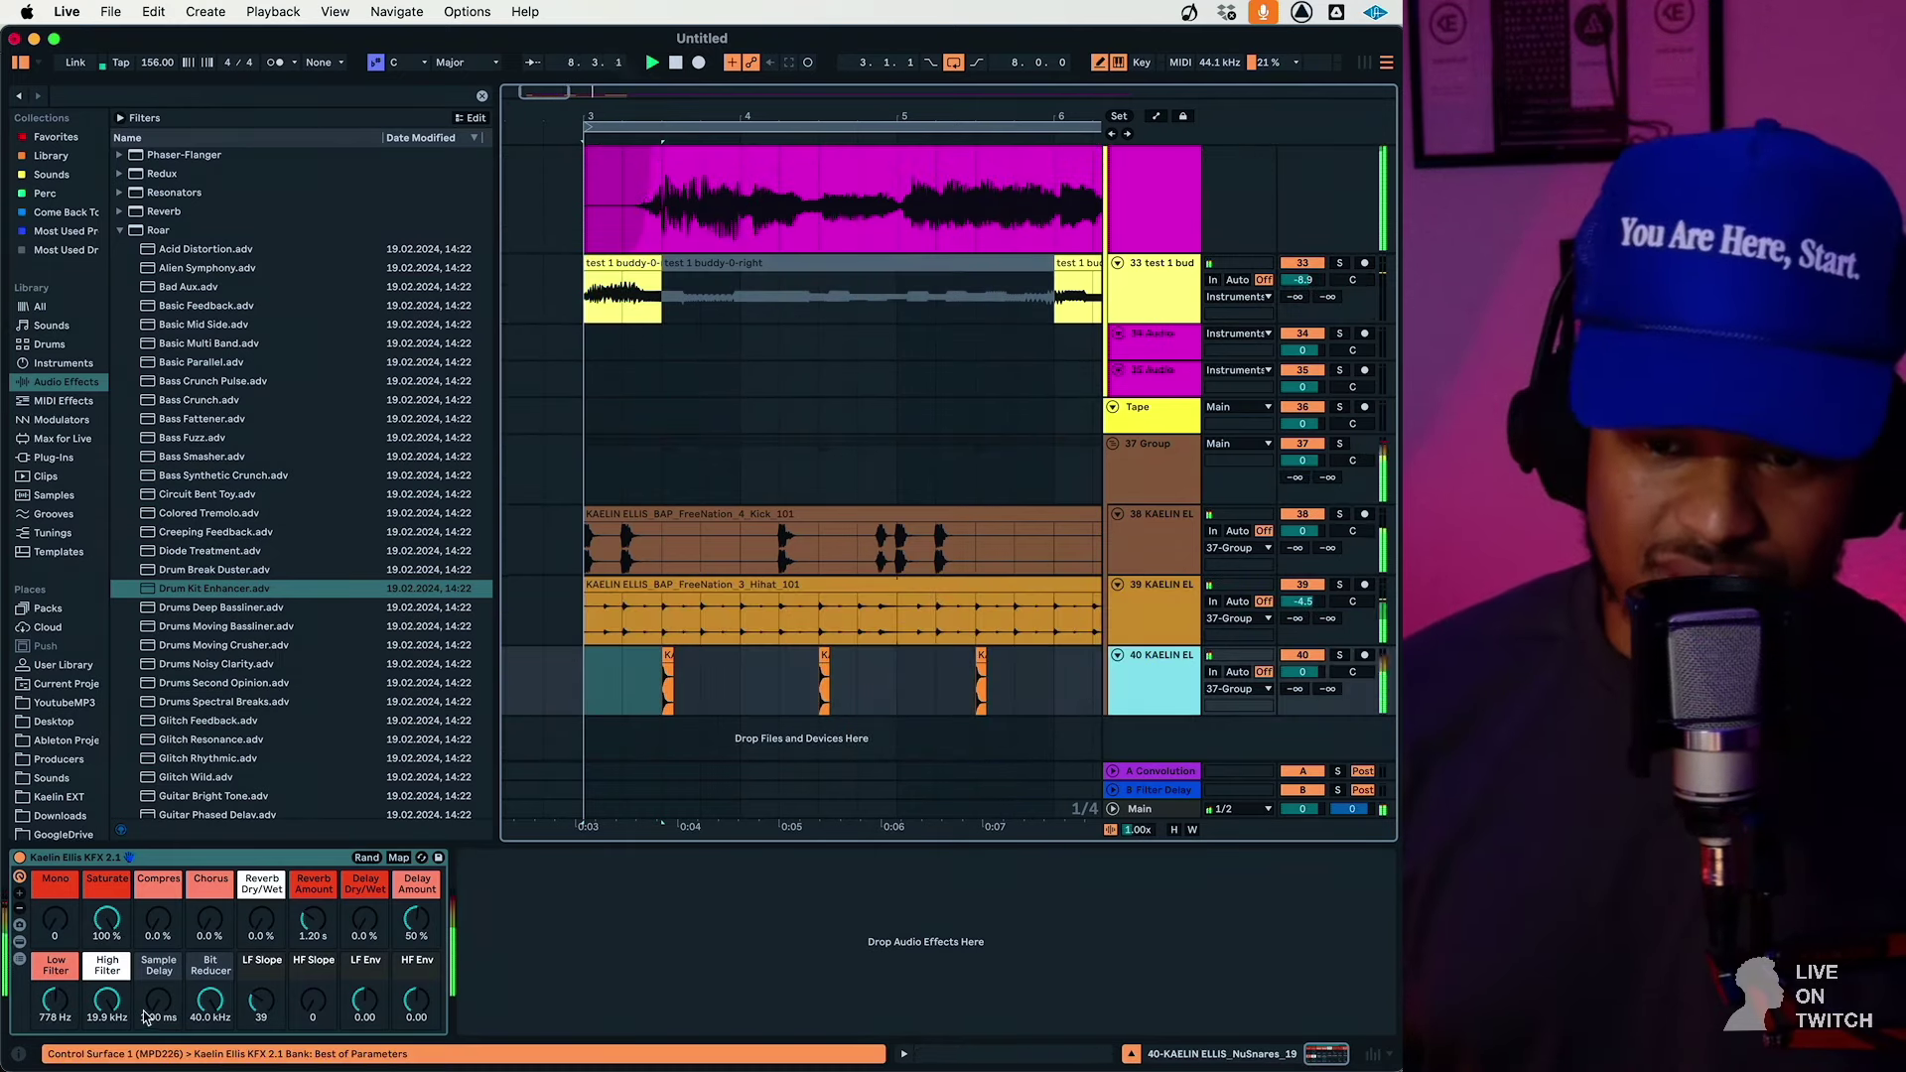
{"action": "left_click_drag", "start_coordinate": [106, 1004], "coordinate": [88, 1014]}
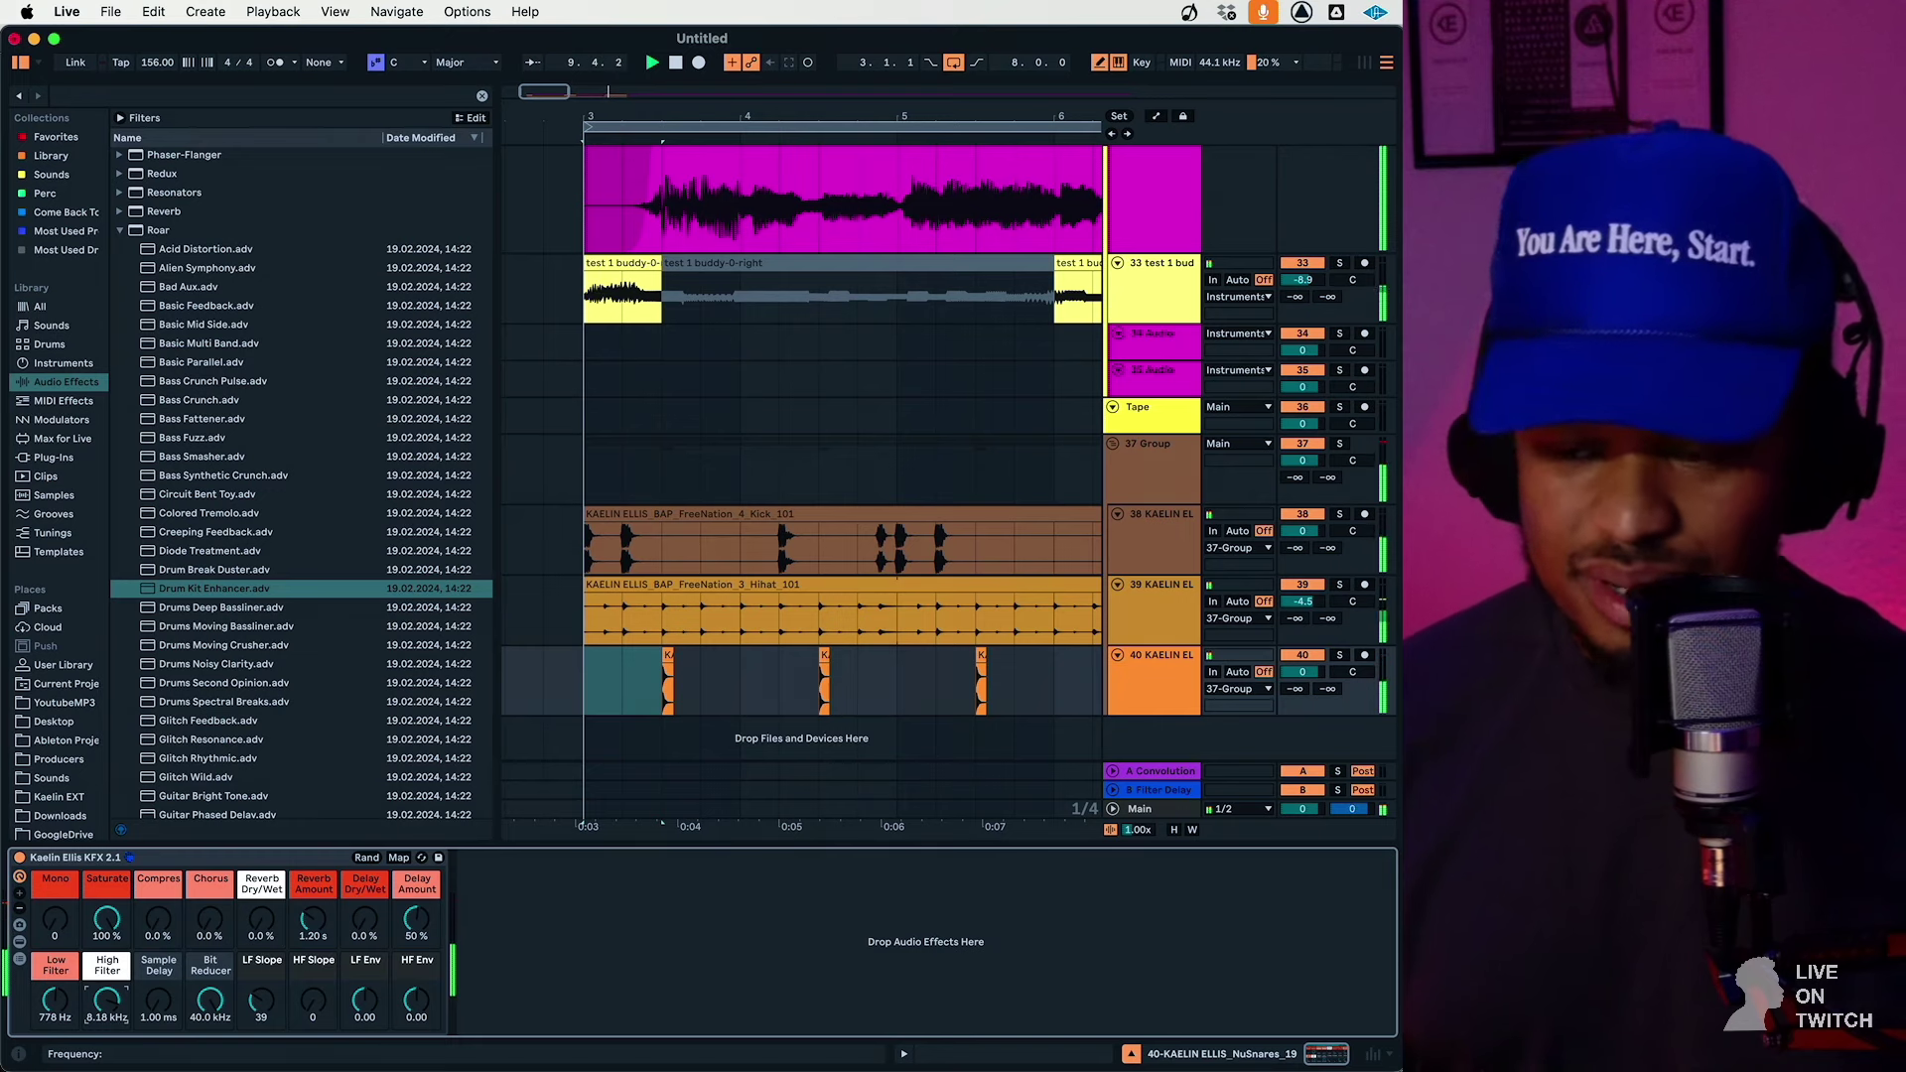
{"action": "scroll", "coordinate": [742, 478], "scroll_direction": "right", "scroll_amount": 1}
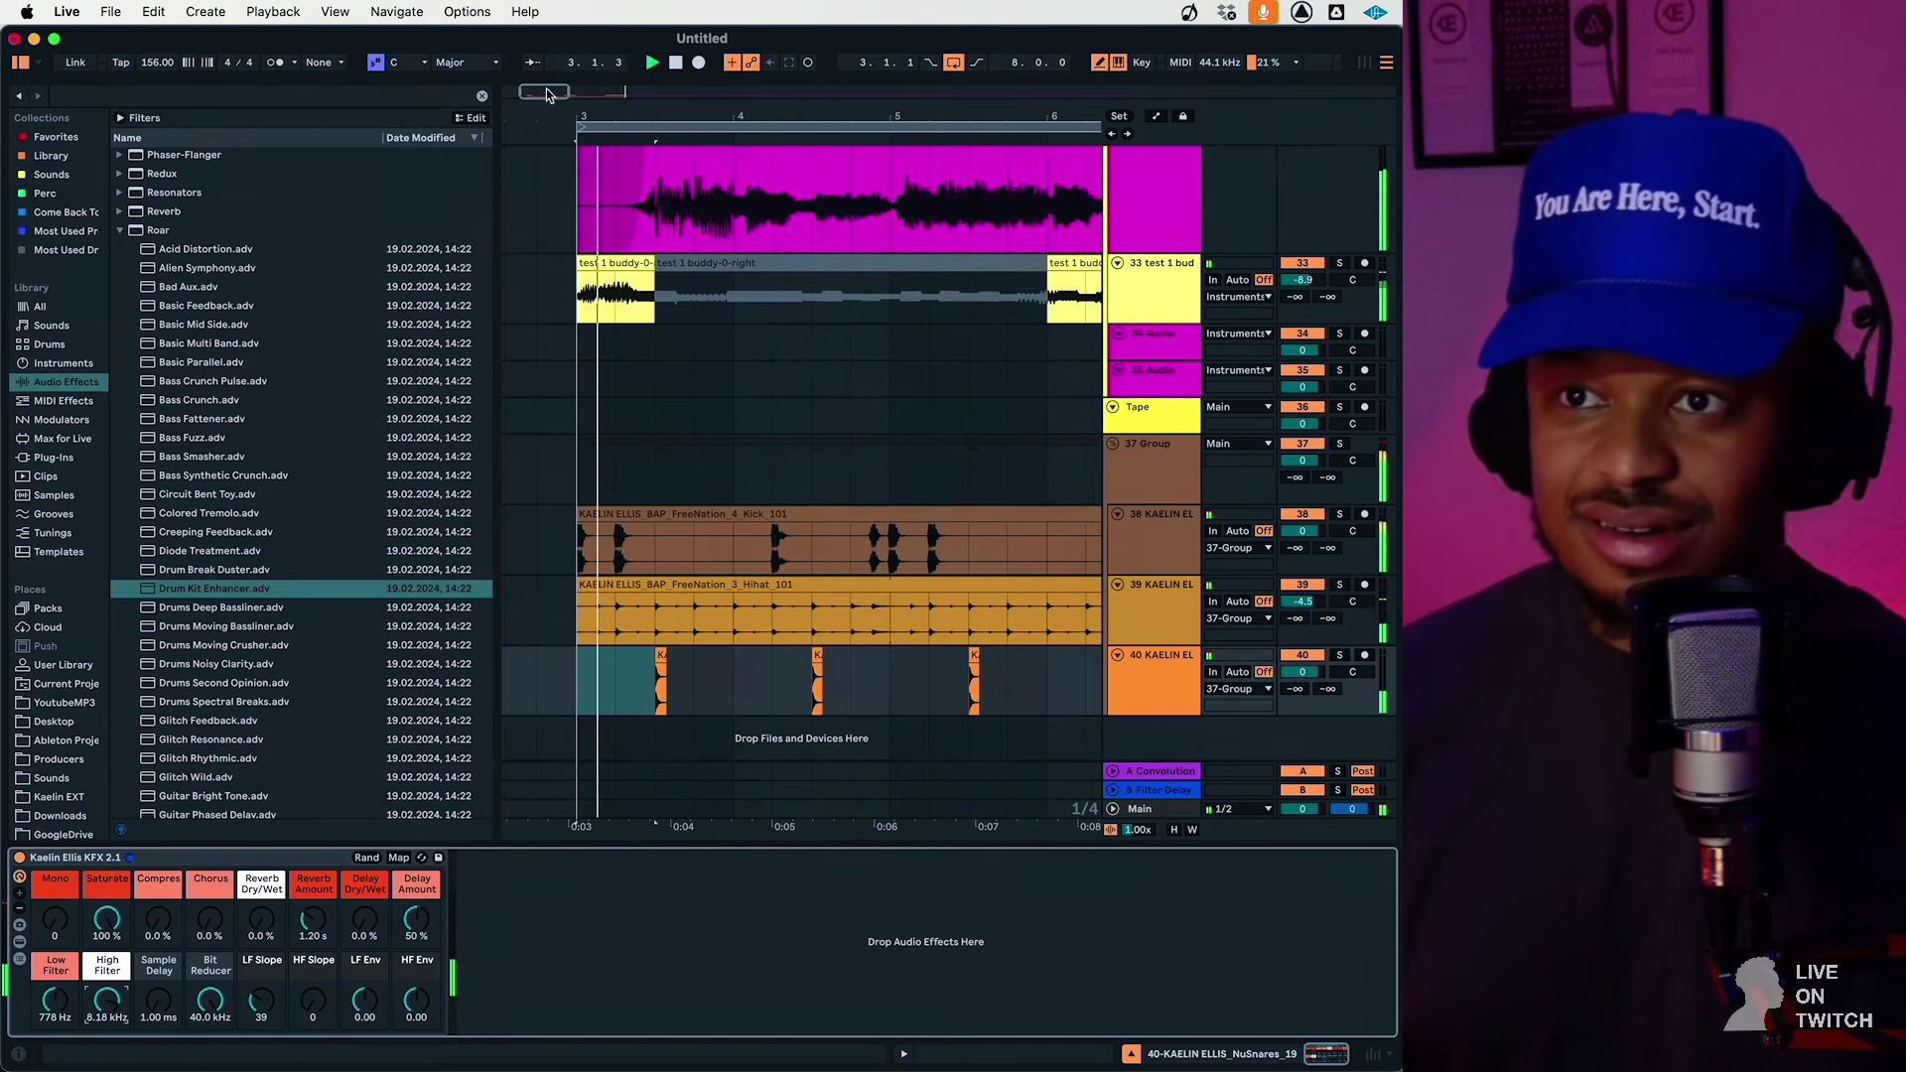
Add EQ Eight from the audio effects to the snare track inside the drum group
{"action": "left_click_drag", "start_coordinate": [546, 90], "coordinate": [546, 40]}
{"action": "left_click", "coordinate": [1149, 482]}
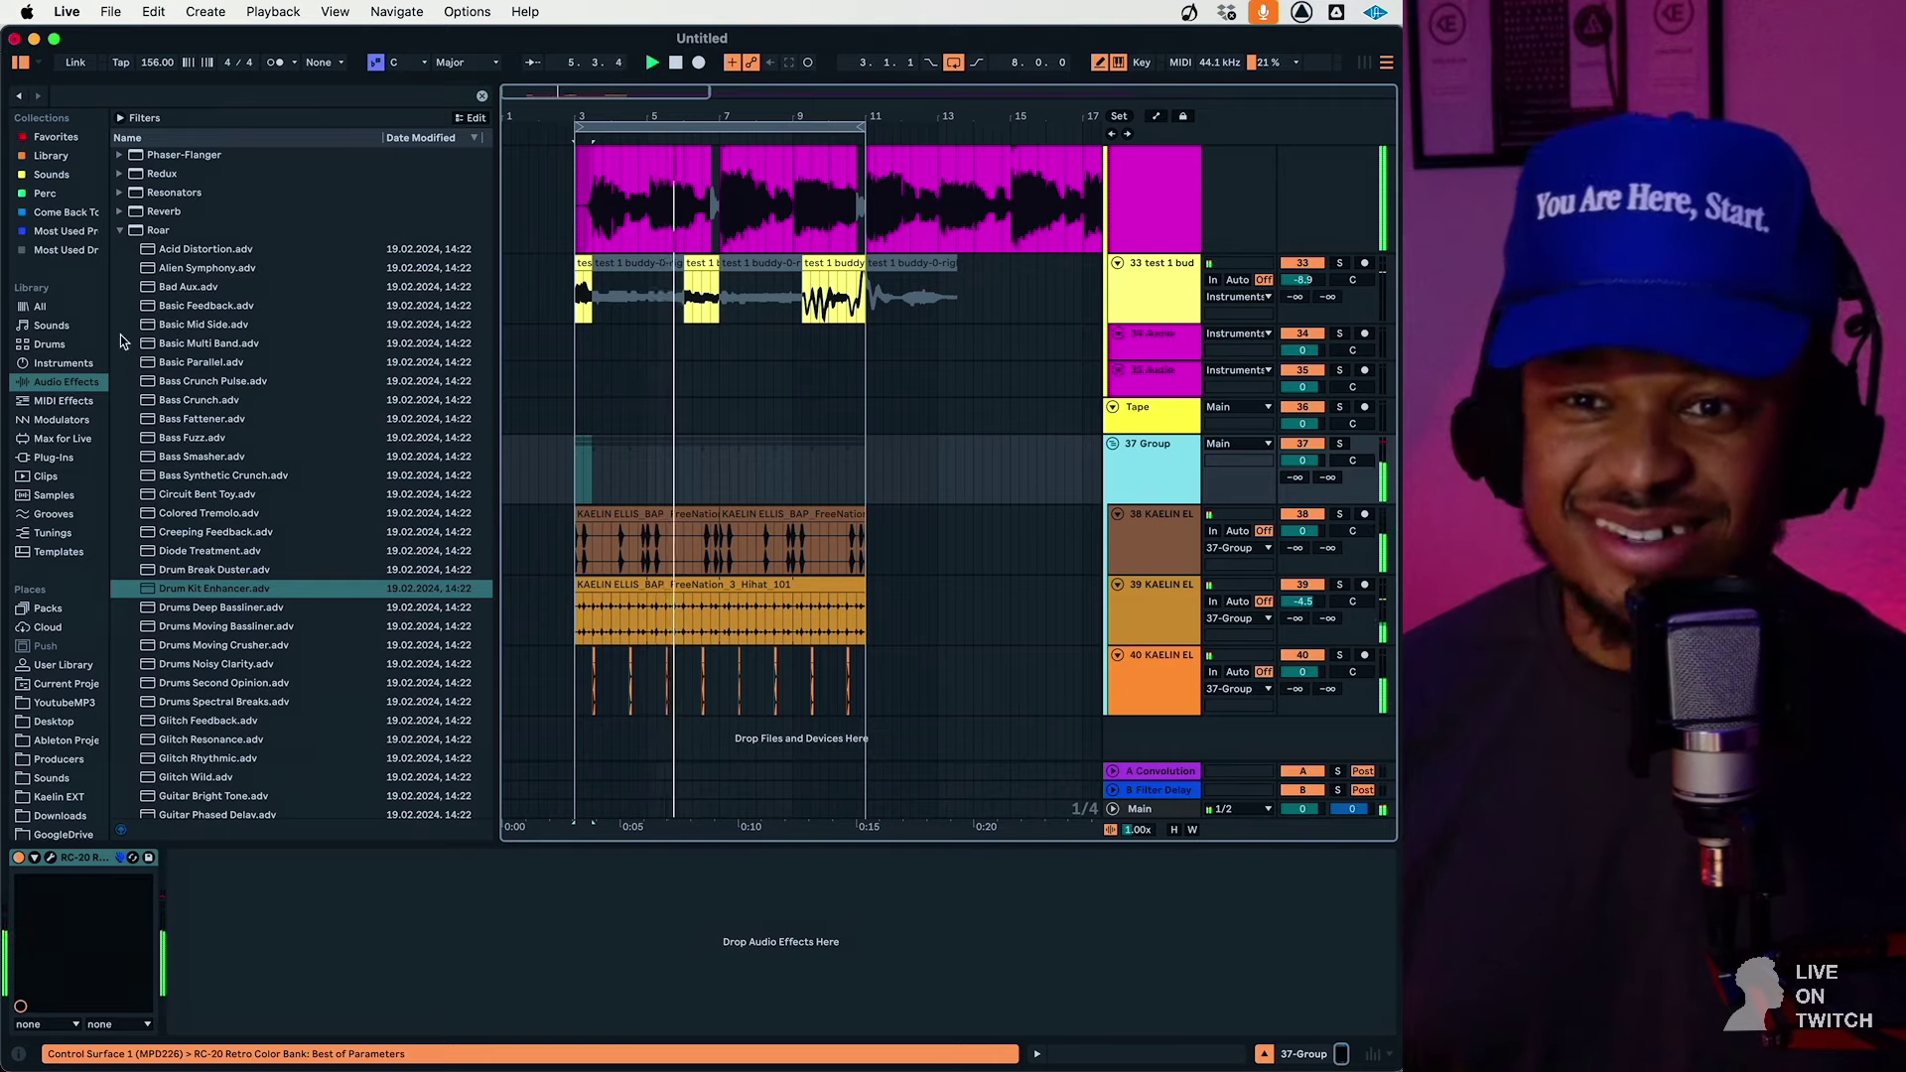
{"action": "scroll", "coordinate": [189, 426], "scroll_direction": "up", "scroll_amount": 10}
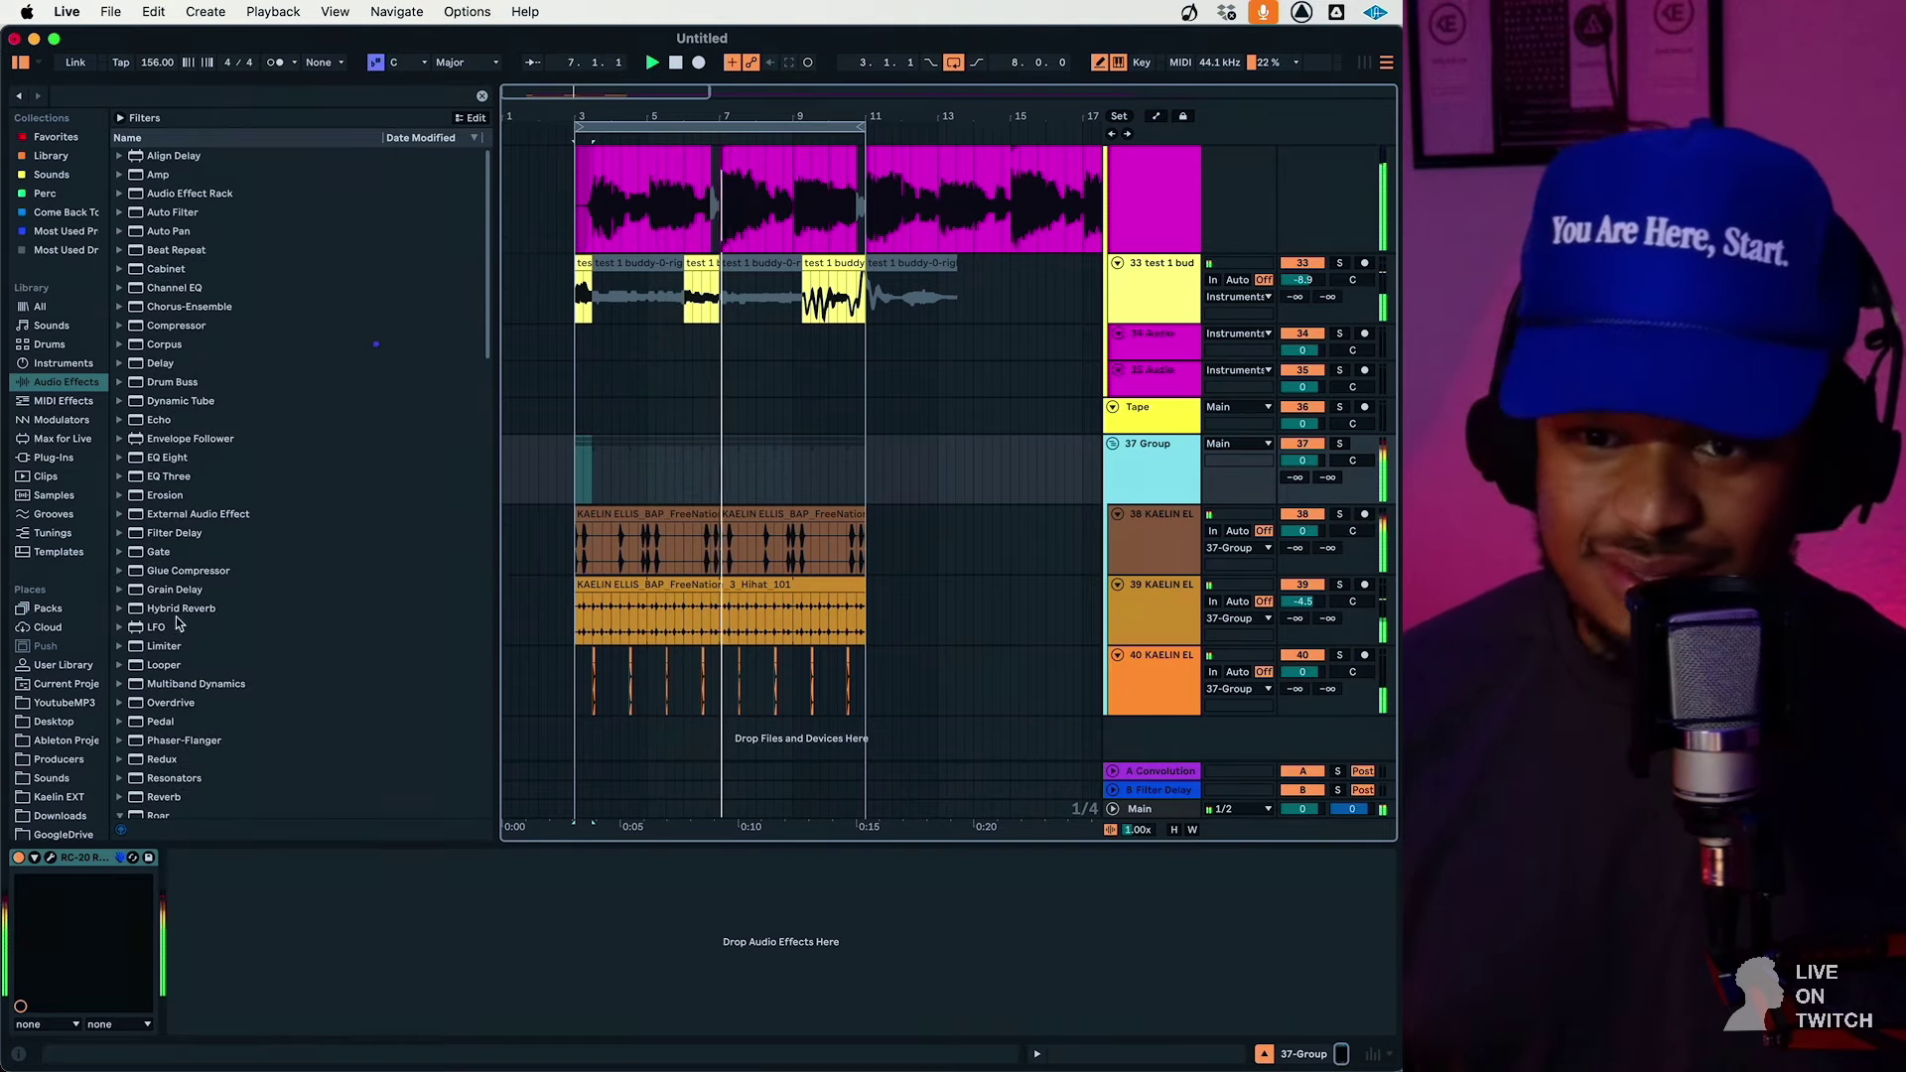
{"action": "left_click_drag", "start_coordinate": [164, 457], "coordinate": [1043, 578]}
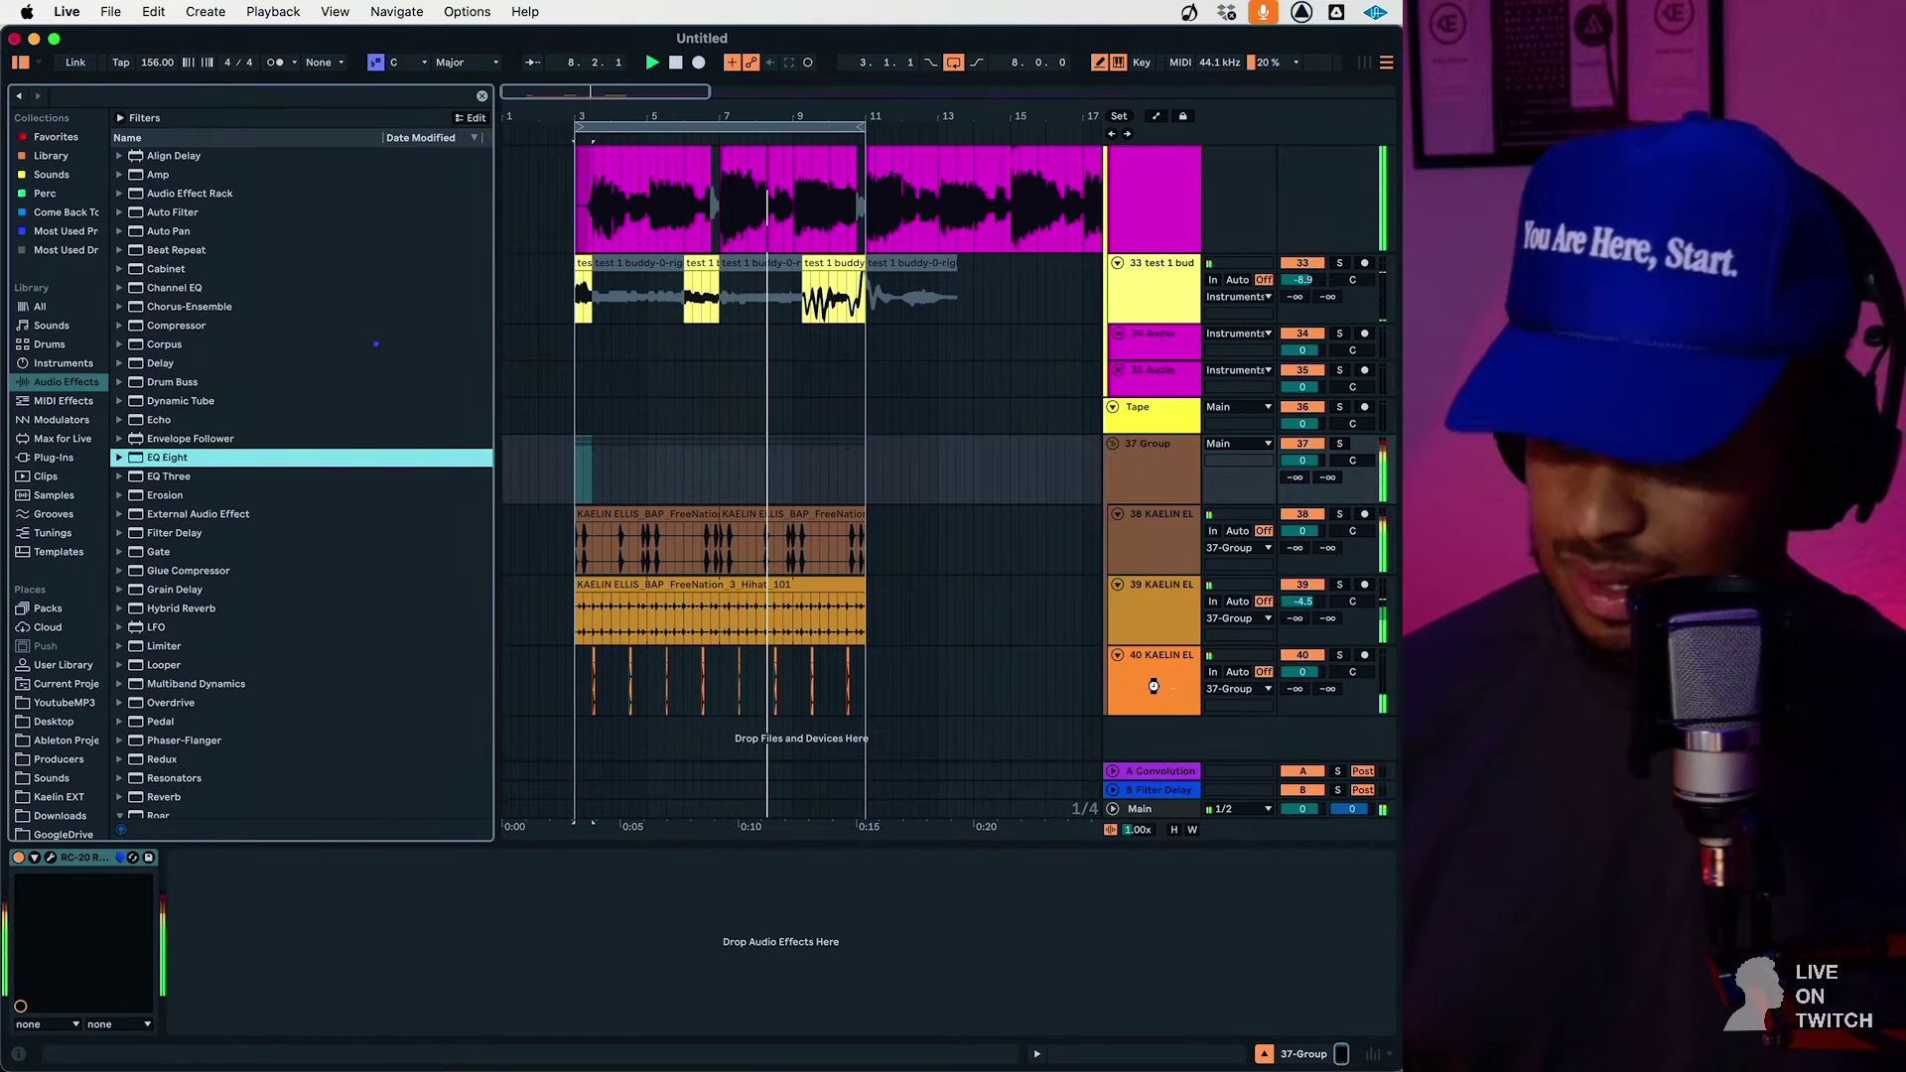
Select all the snare clips and transpose them by -2 semitones
{"action": "left_click_drag", "start_coordinate": [941, 695], "coordinate": [941, 695]}
{"action": "left_click", "coordinate": [860, 691]}
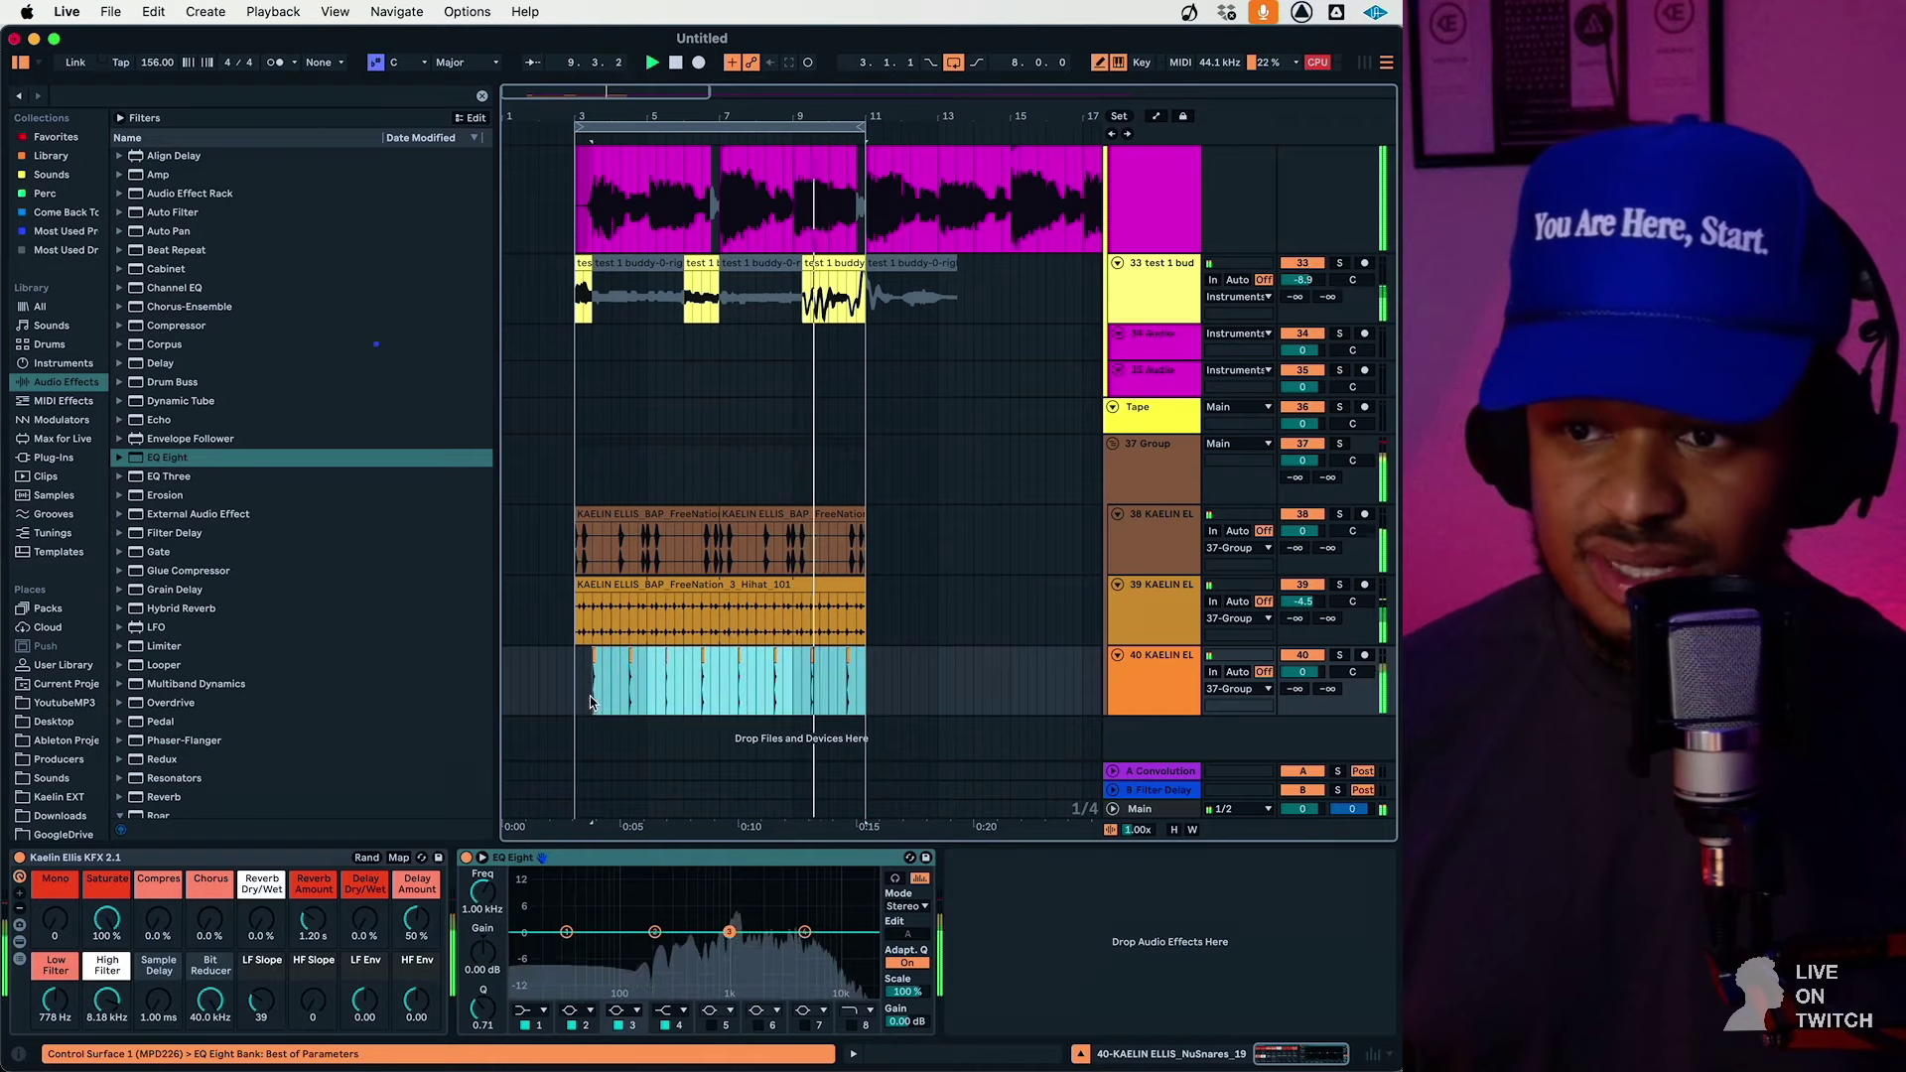
{"action": "double_click", "coordinate": [577, 700]}
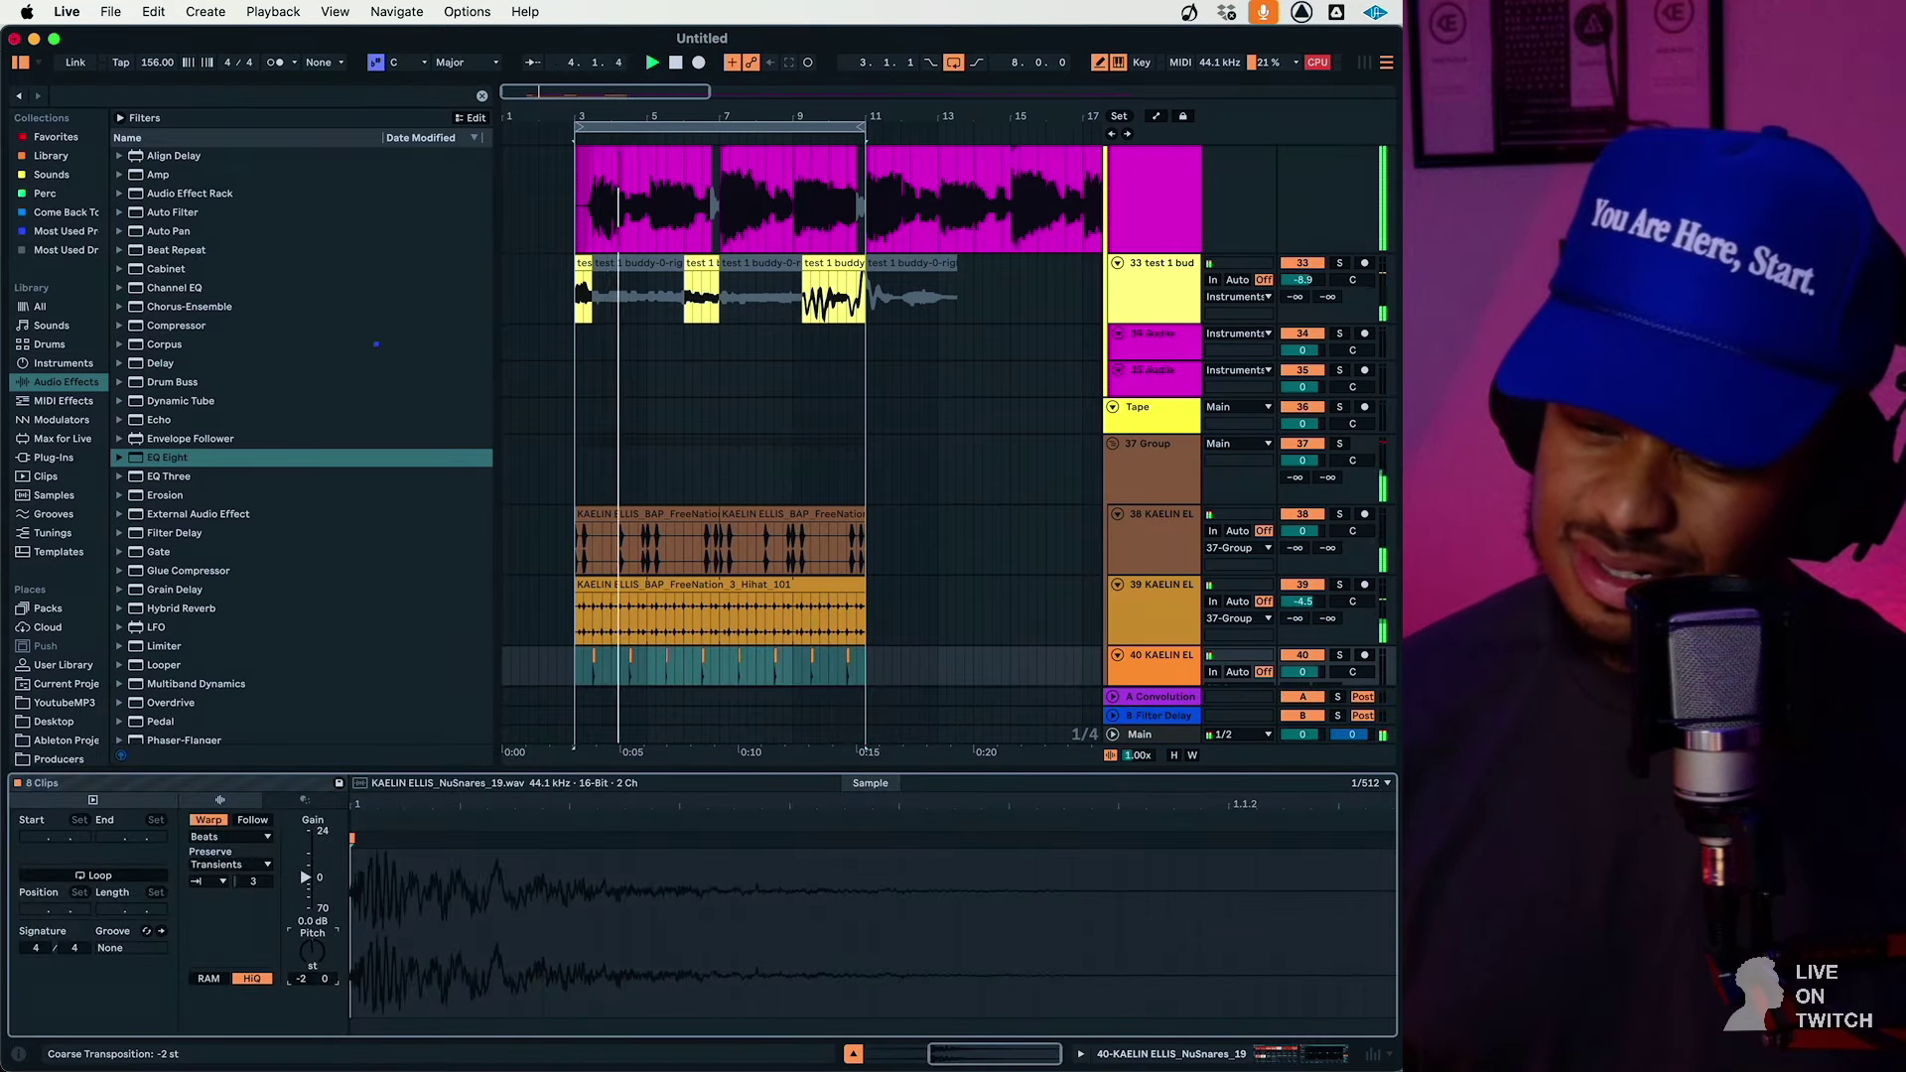
Boost band 3 of the snare's EQ Eight by 6.32 dB at 938 Hz with a Q of 1.65
{"action": "scroll", "coordinate": [751, 550], "scroll_direction": "down", "scroll_amount": 2}
{"action": "double_click", "coordinate": [1159, 606]}
{"action": "scroll", "coordinate": [1152, 606], "scroll_direction": "up", "scroll_amount": 5}
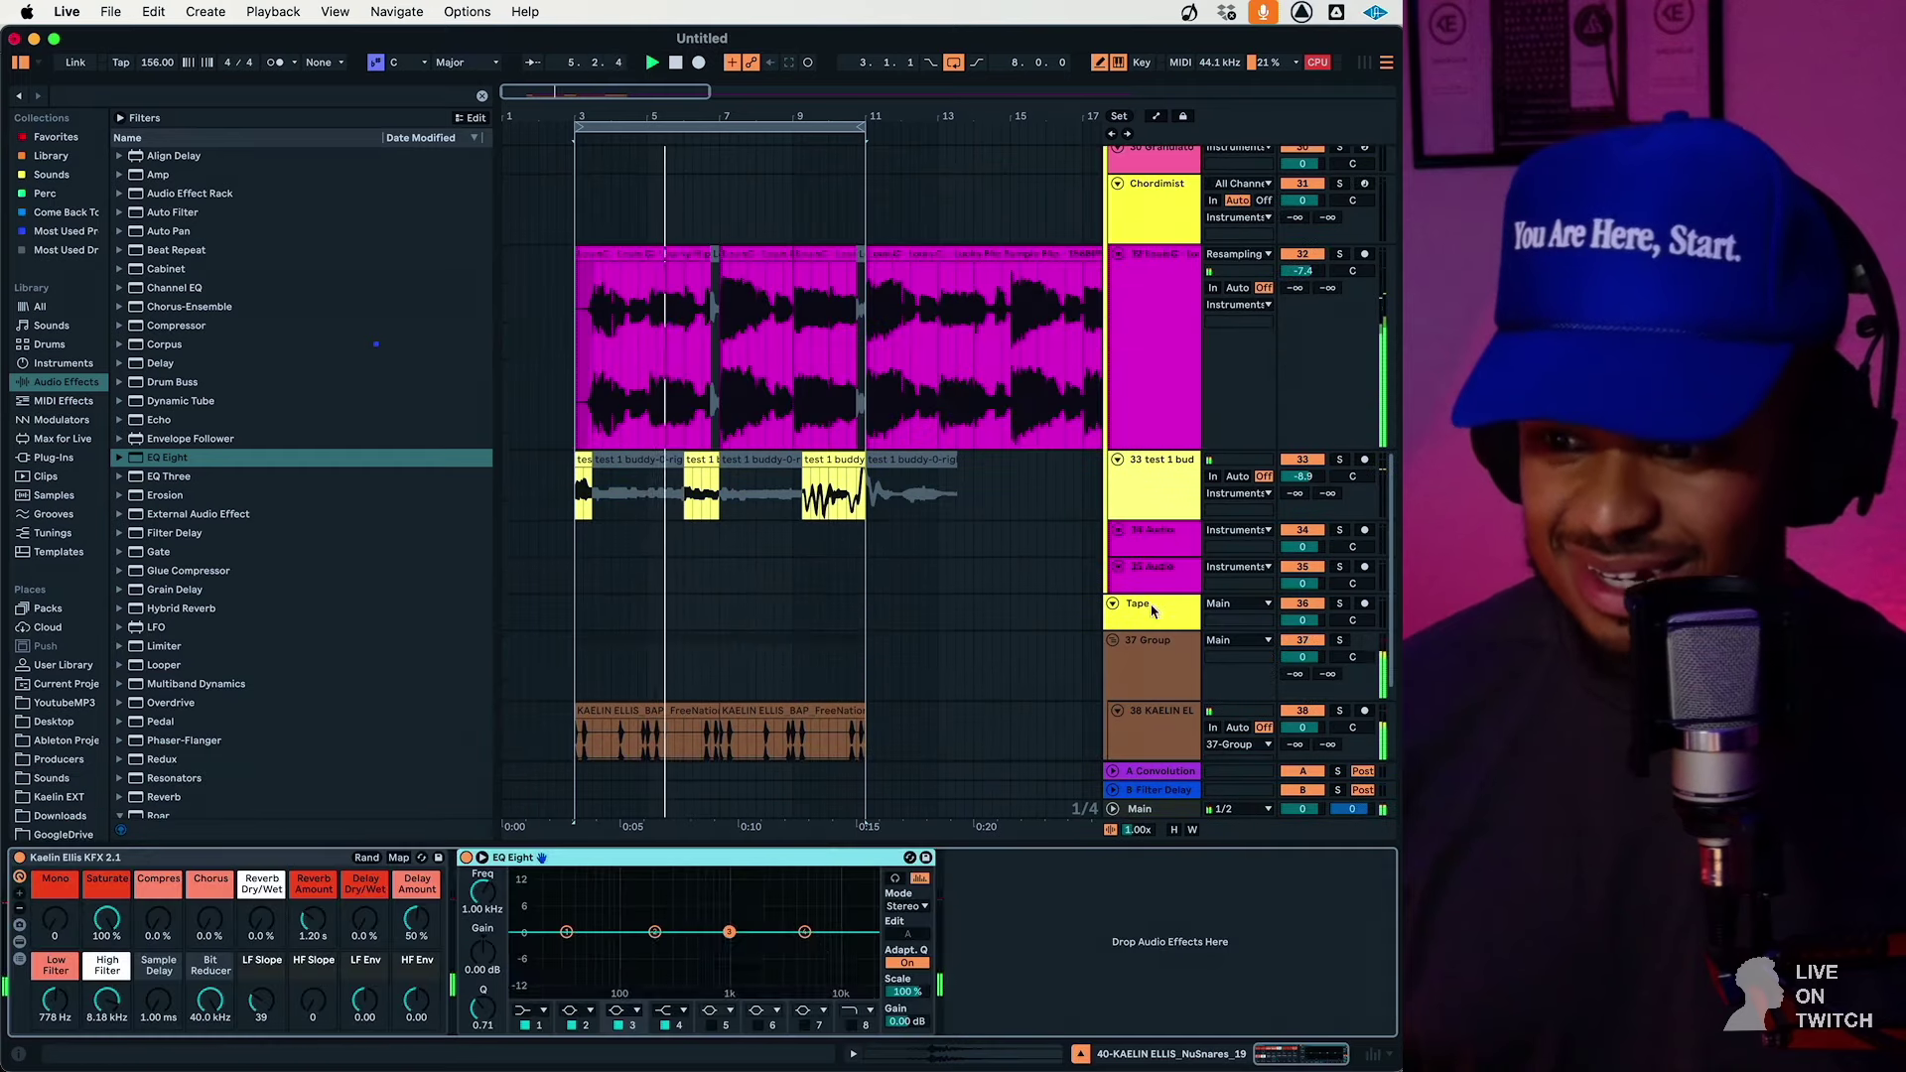
{"action": "left_click_drag", "start_coordinate": [729, 931], "coordinate": [727, 907]}
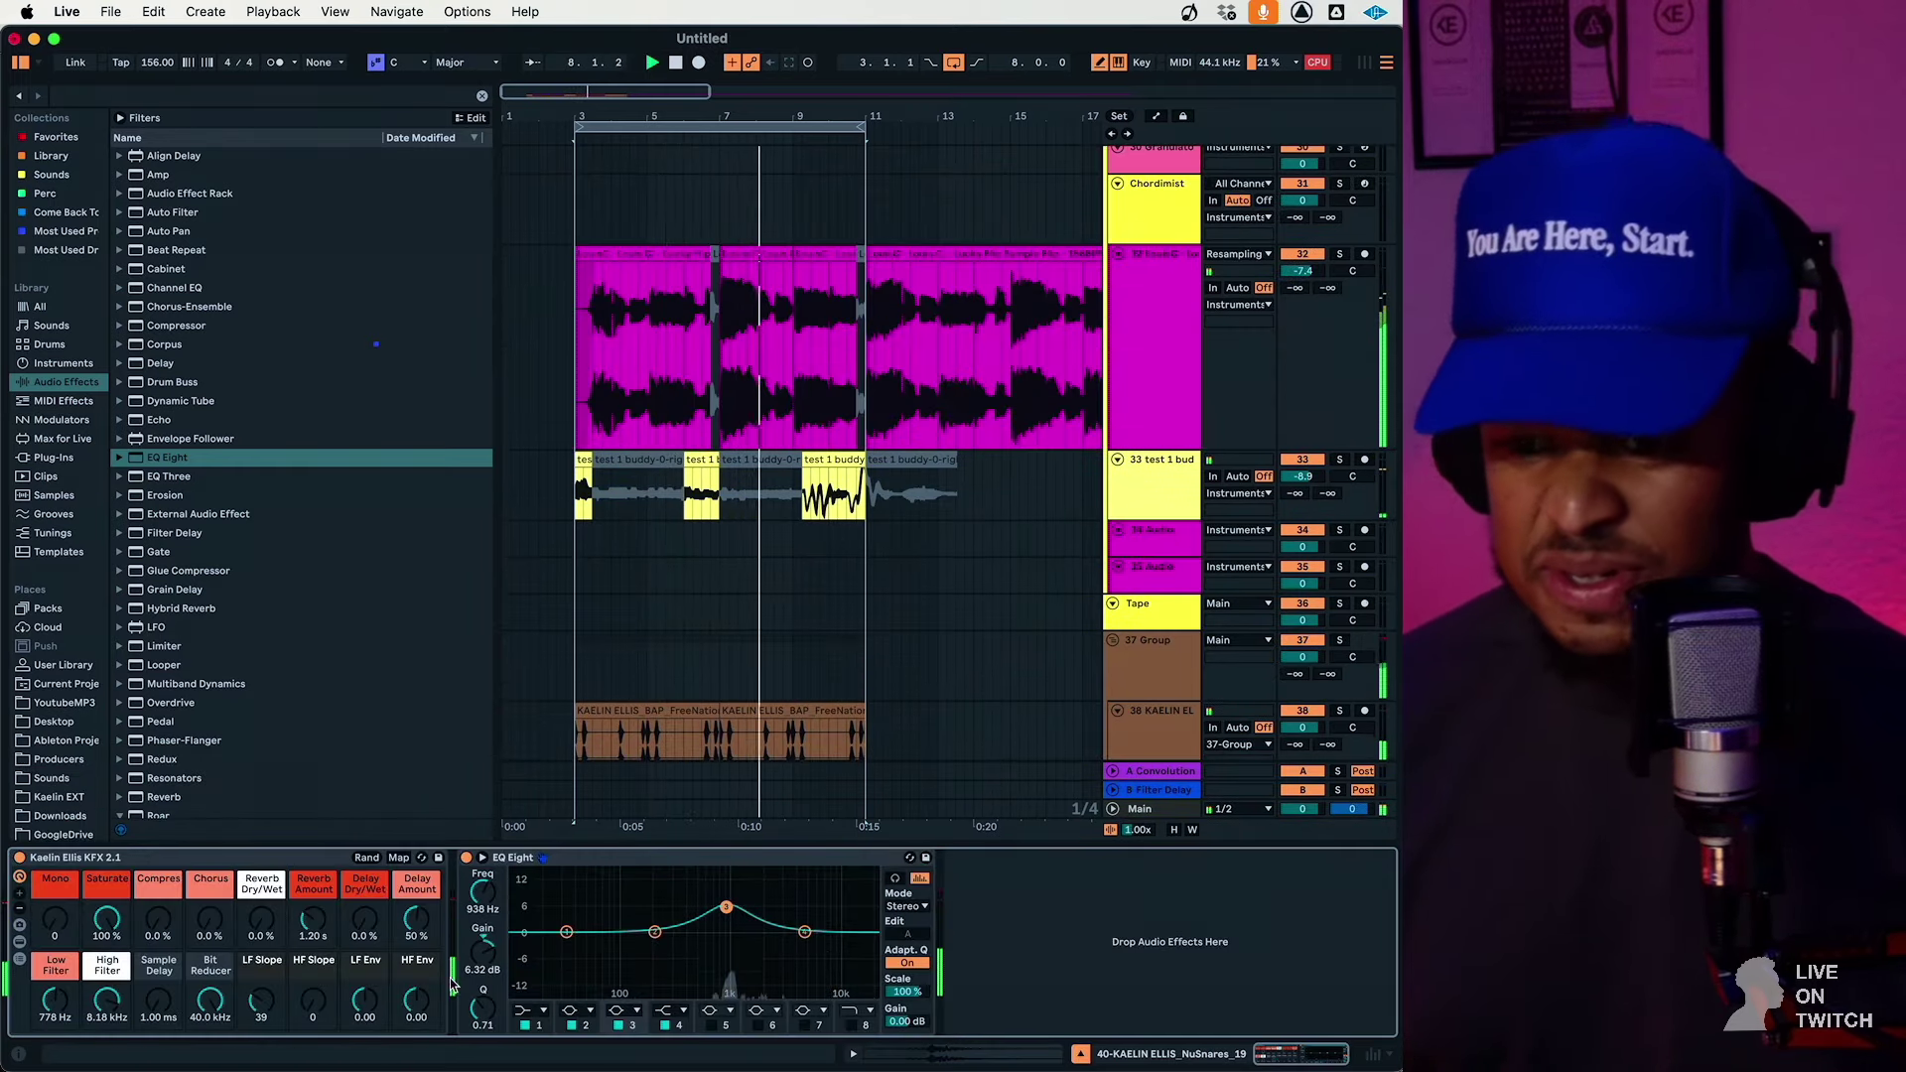
{"action": "left_click_drag", "start_coordinate": [483, 1004], "coordinate": [482, 978]}
Set the Saturate macro of the KFX rack on the Lucky Flip sample track to 42.5%
{"action": "scroll", "coordinate": [1072, 621], "scroll_direction": "down", "scroll_amount": 3}
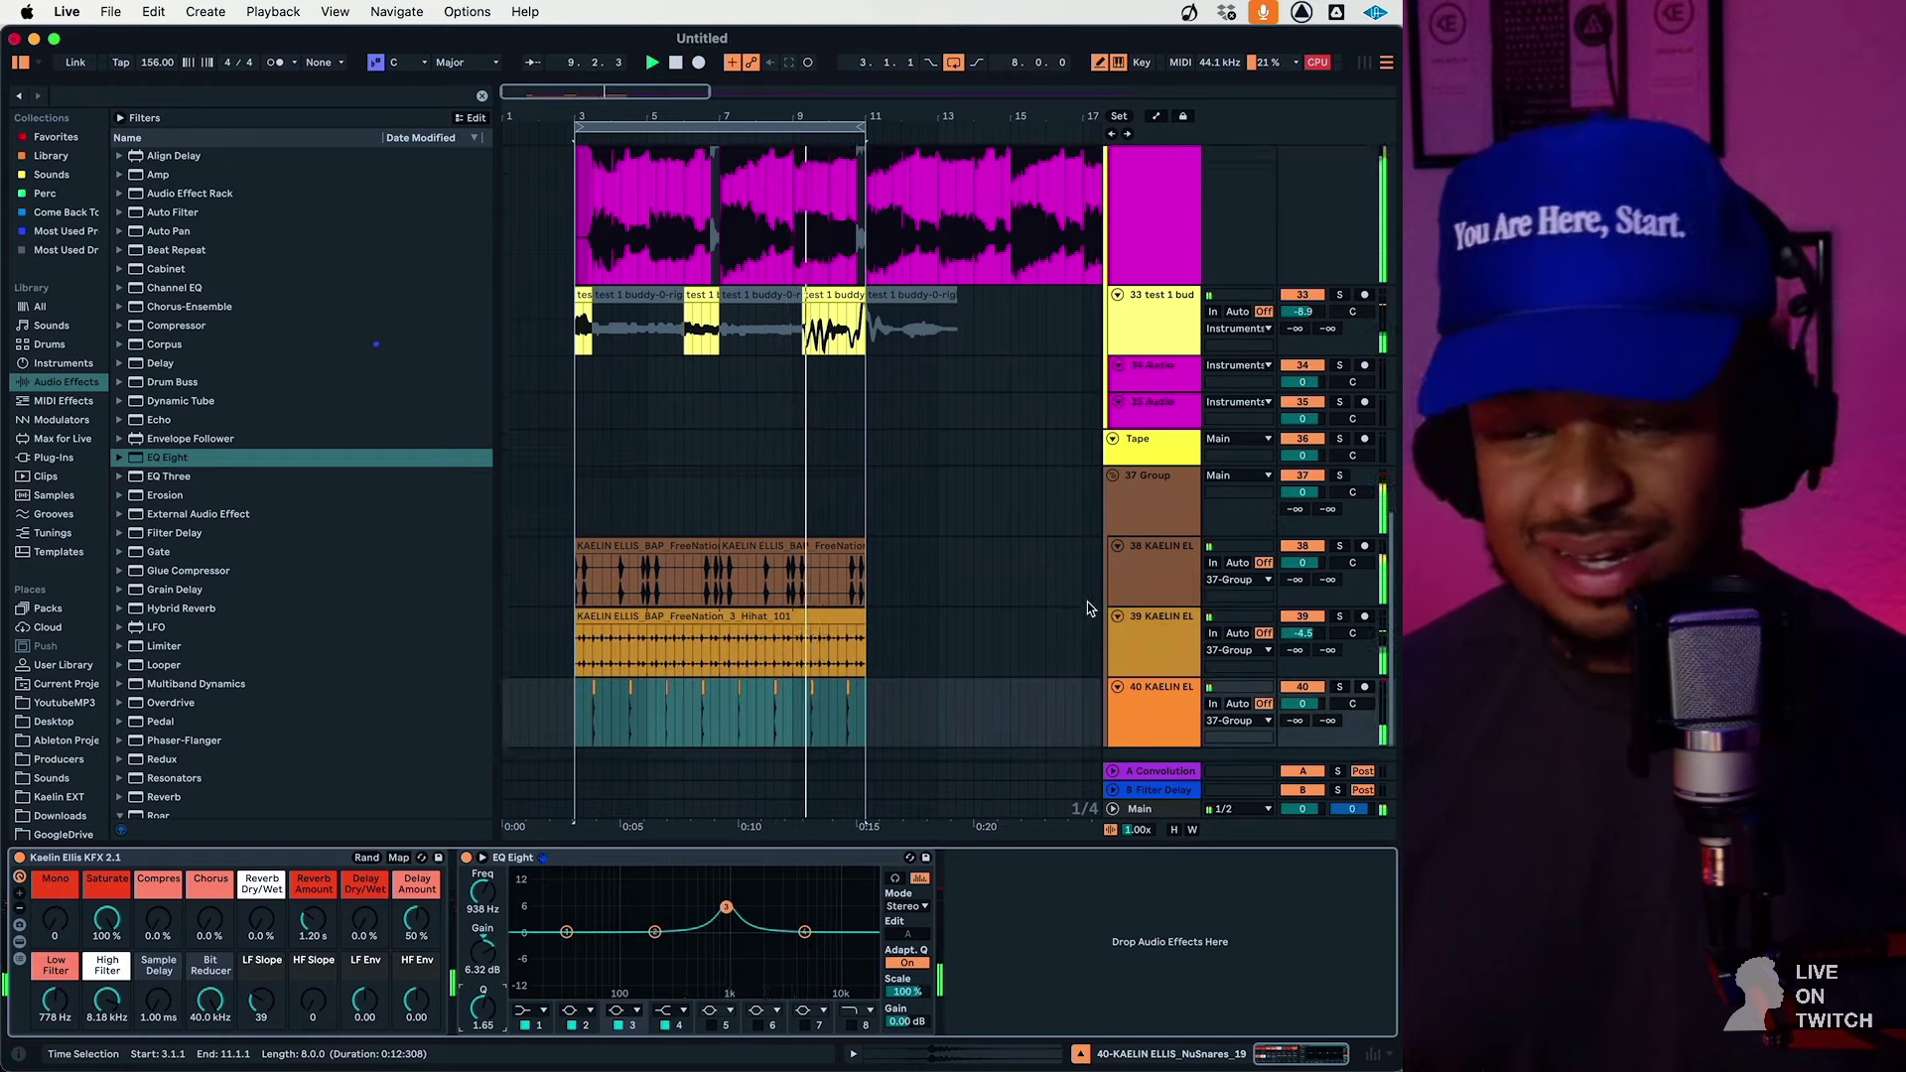
{"action": "left_click", "coordinate": [1162, 451]}
{"action": "left_click", "coordinate": [69, 139]}
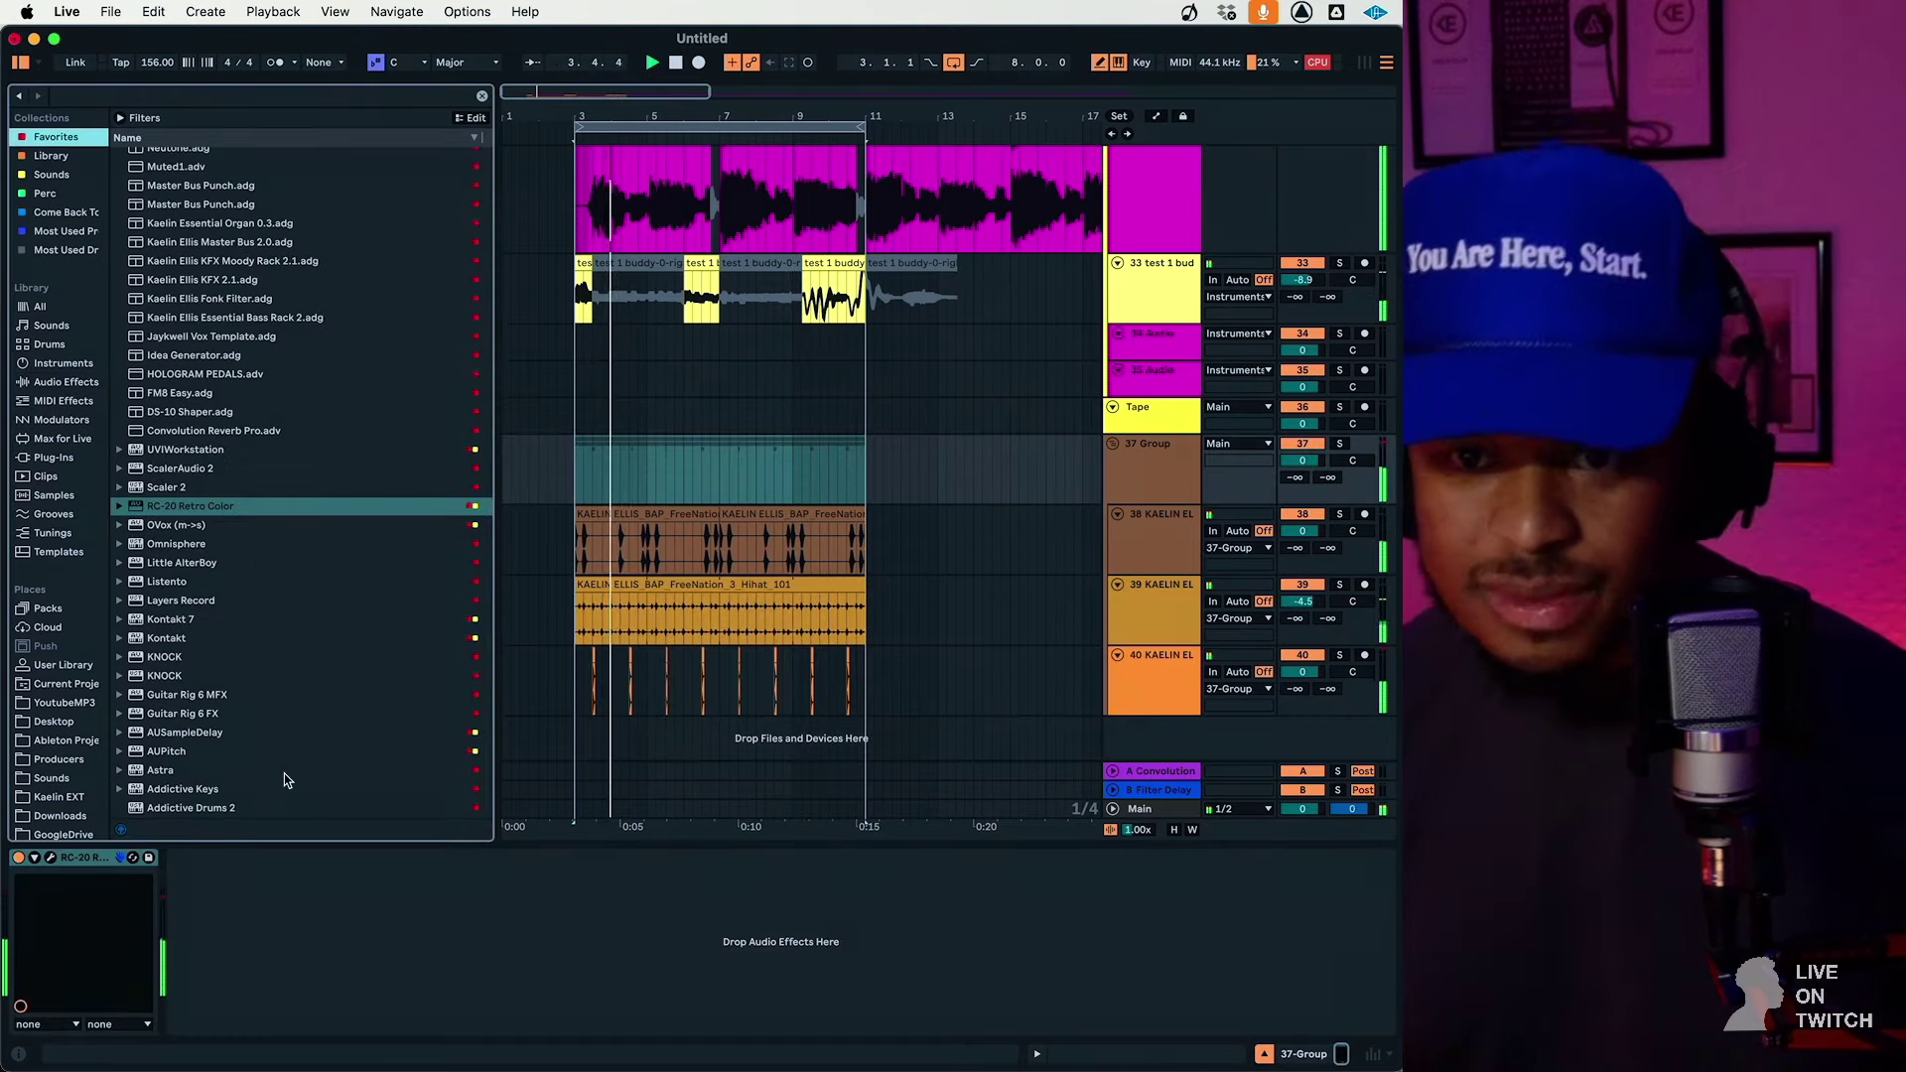
{"action": "scroll", "coordinate": [270, 701], "scroll_direction": "up", "scroll_amount": 5}
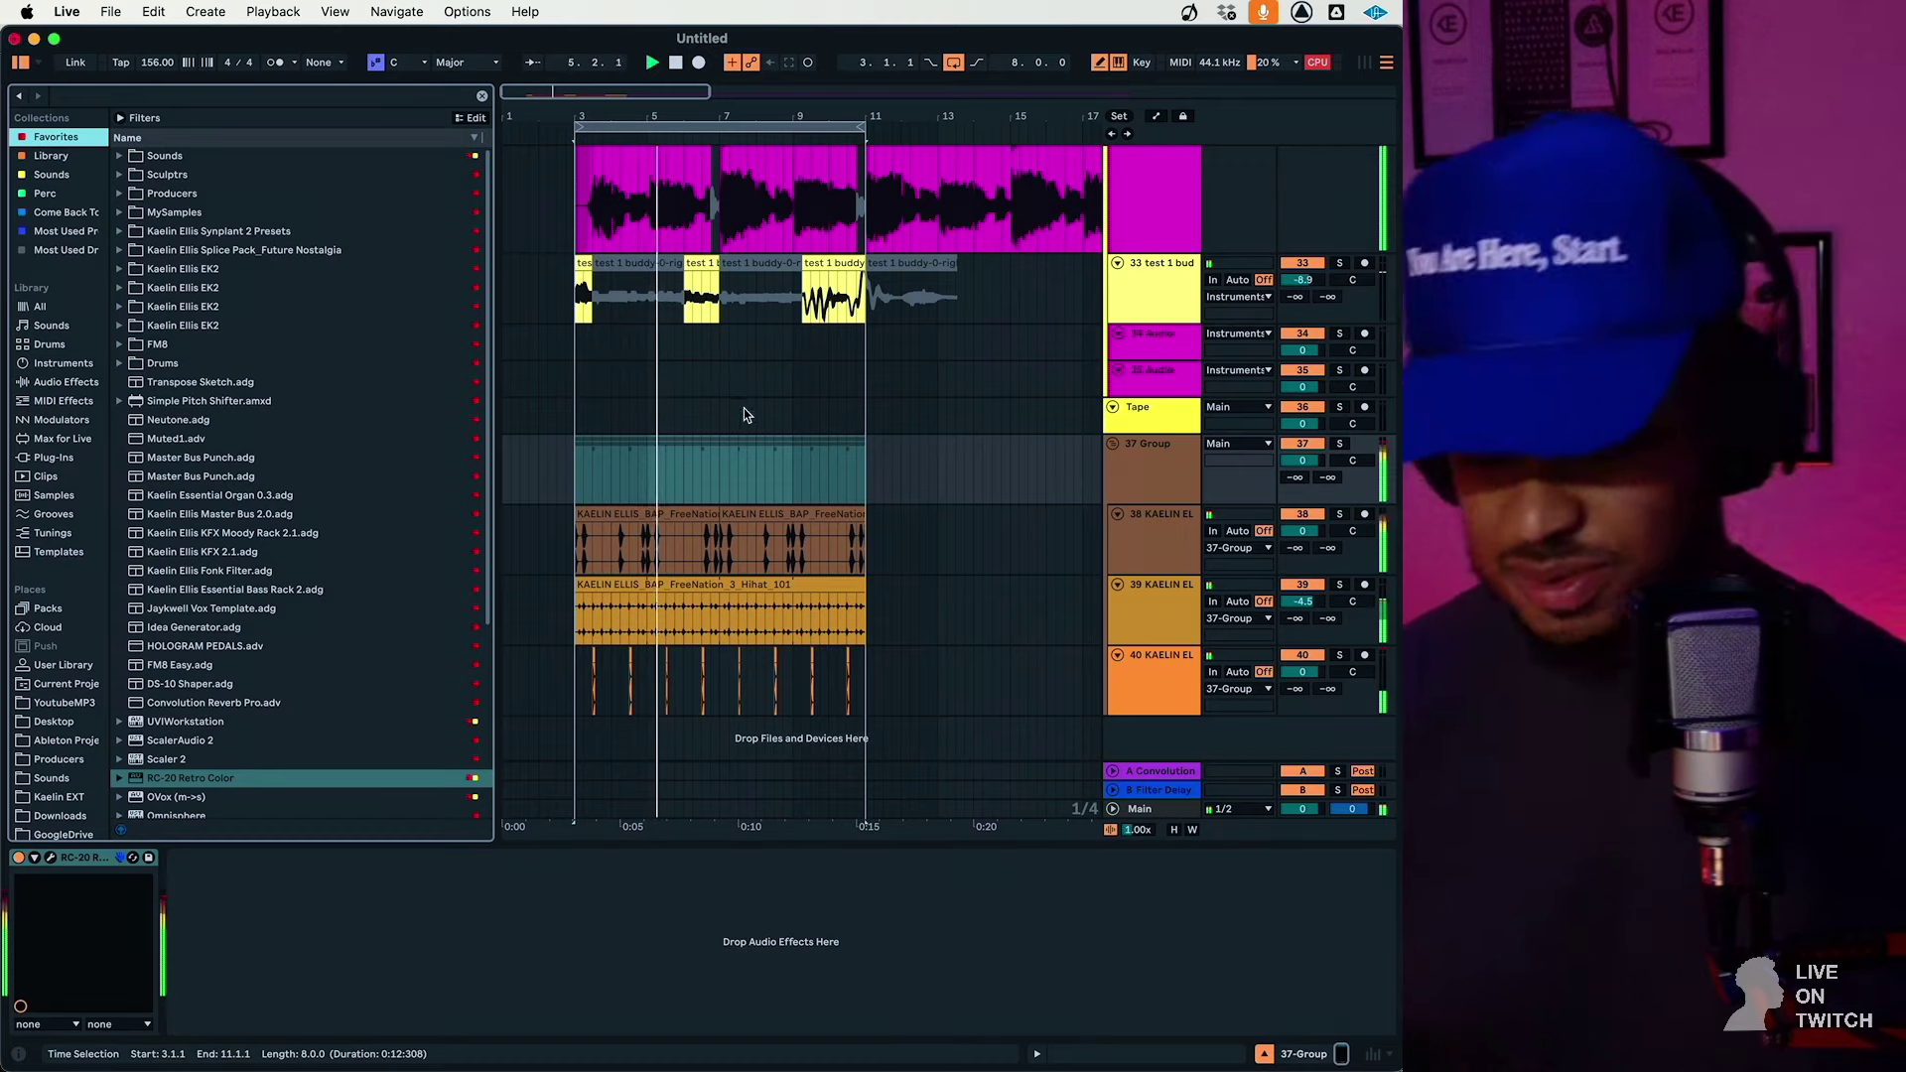
{"action": "left_click", "coordinate": [1191, 216]}
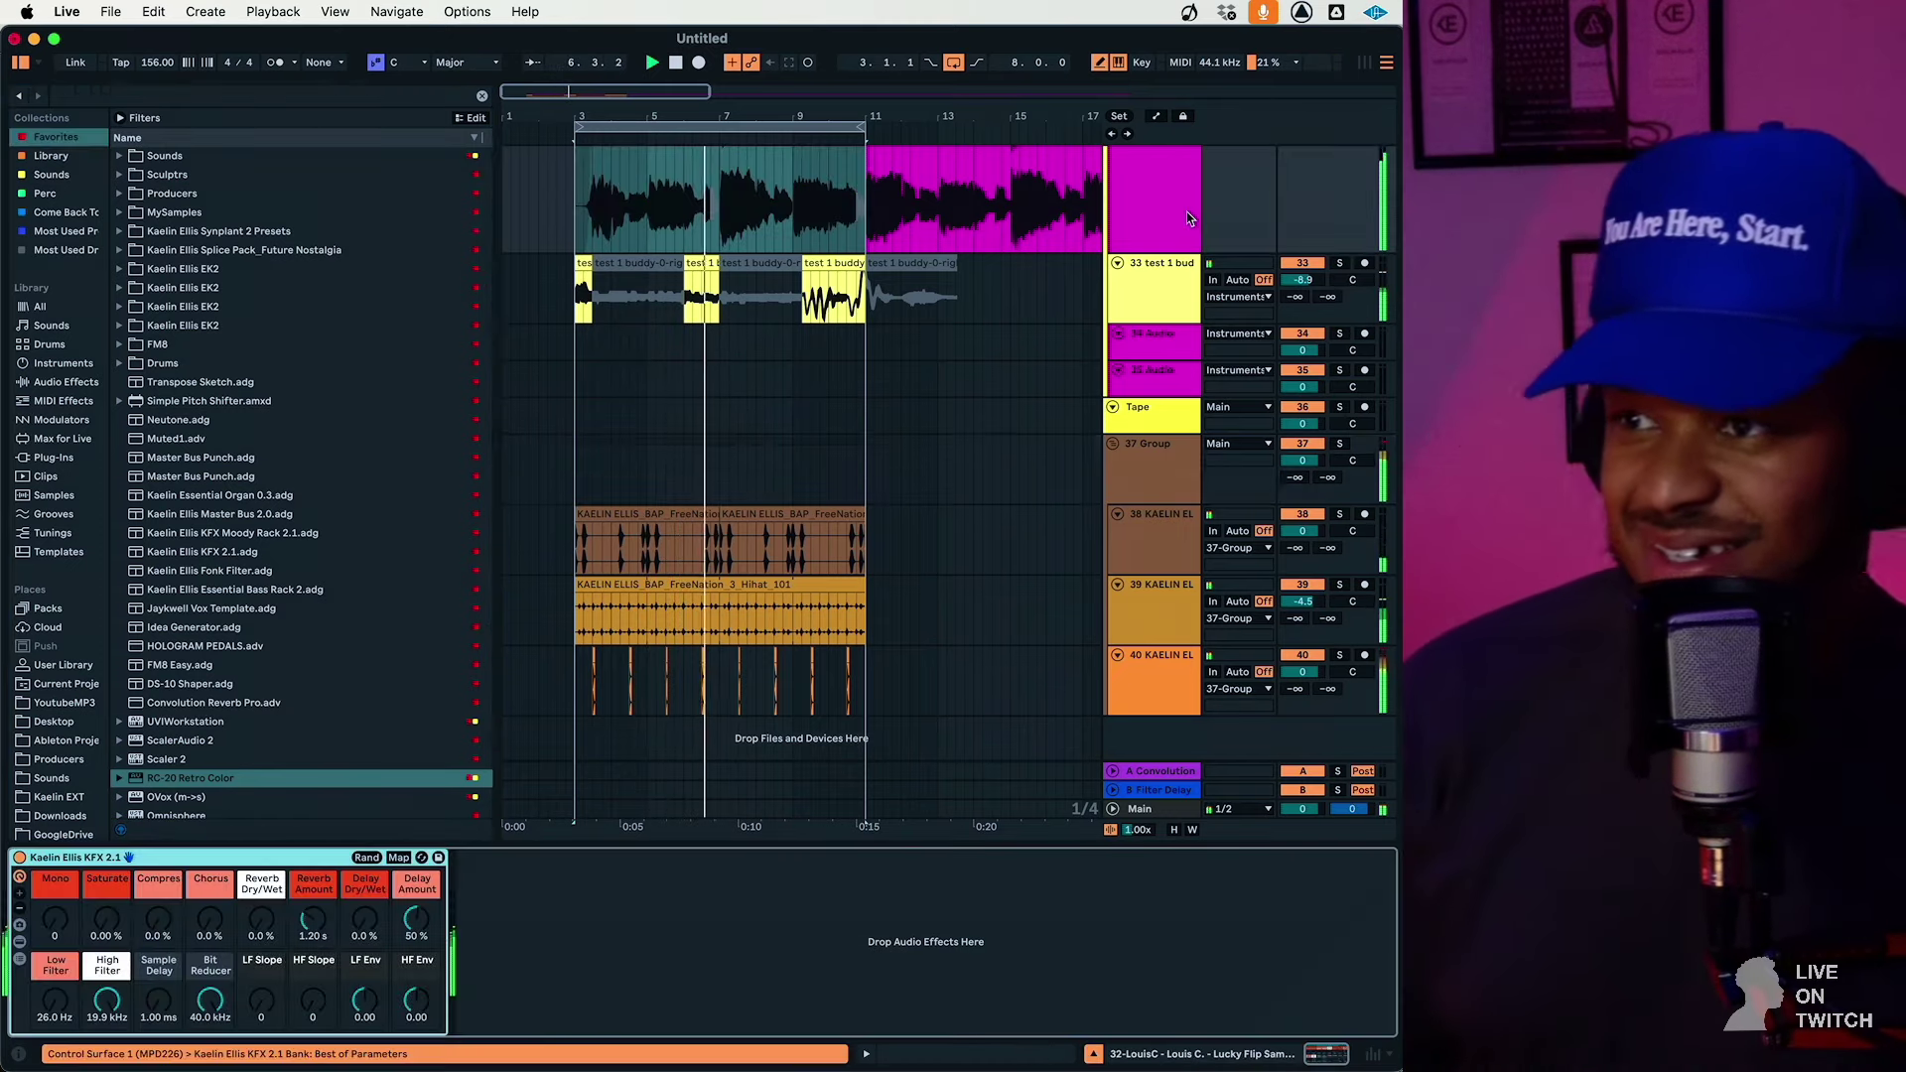
{"action": "left_click_drag", "start_coordinate": [112, 931], "coordinate": [112, 888]}
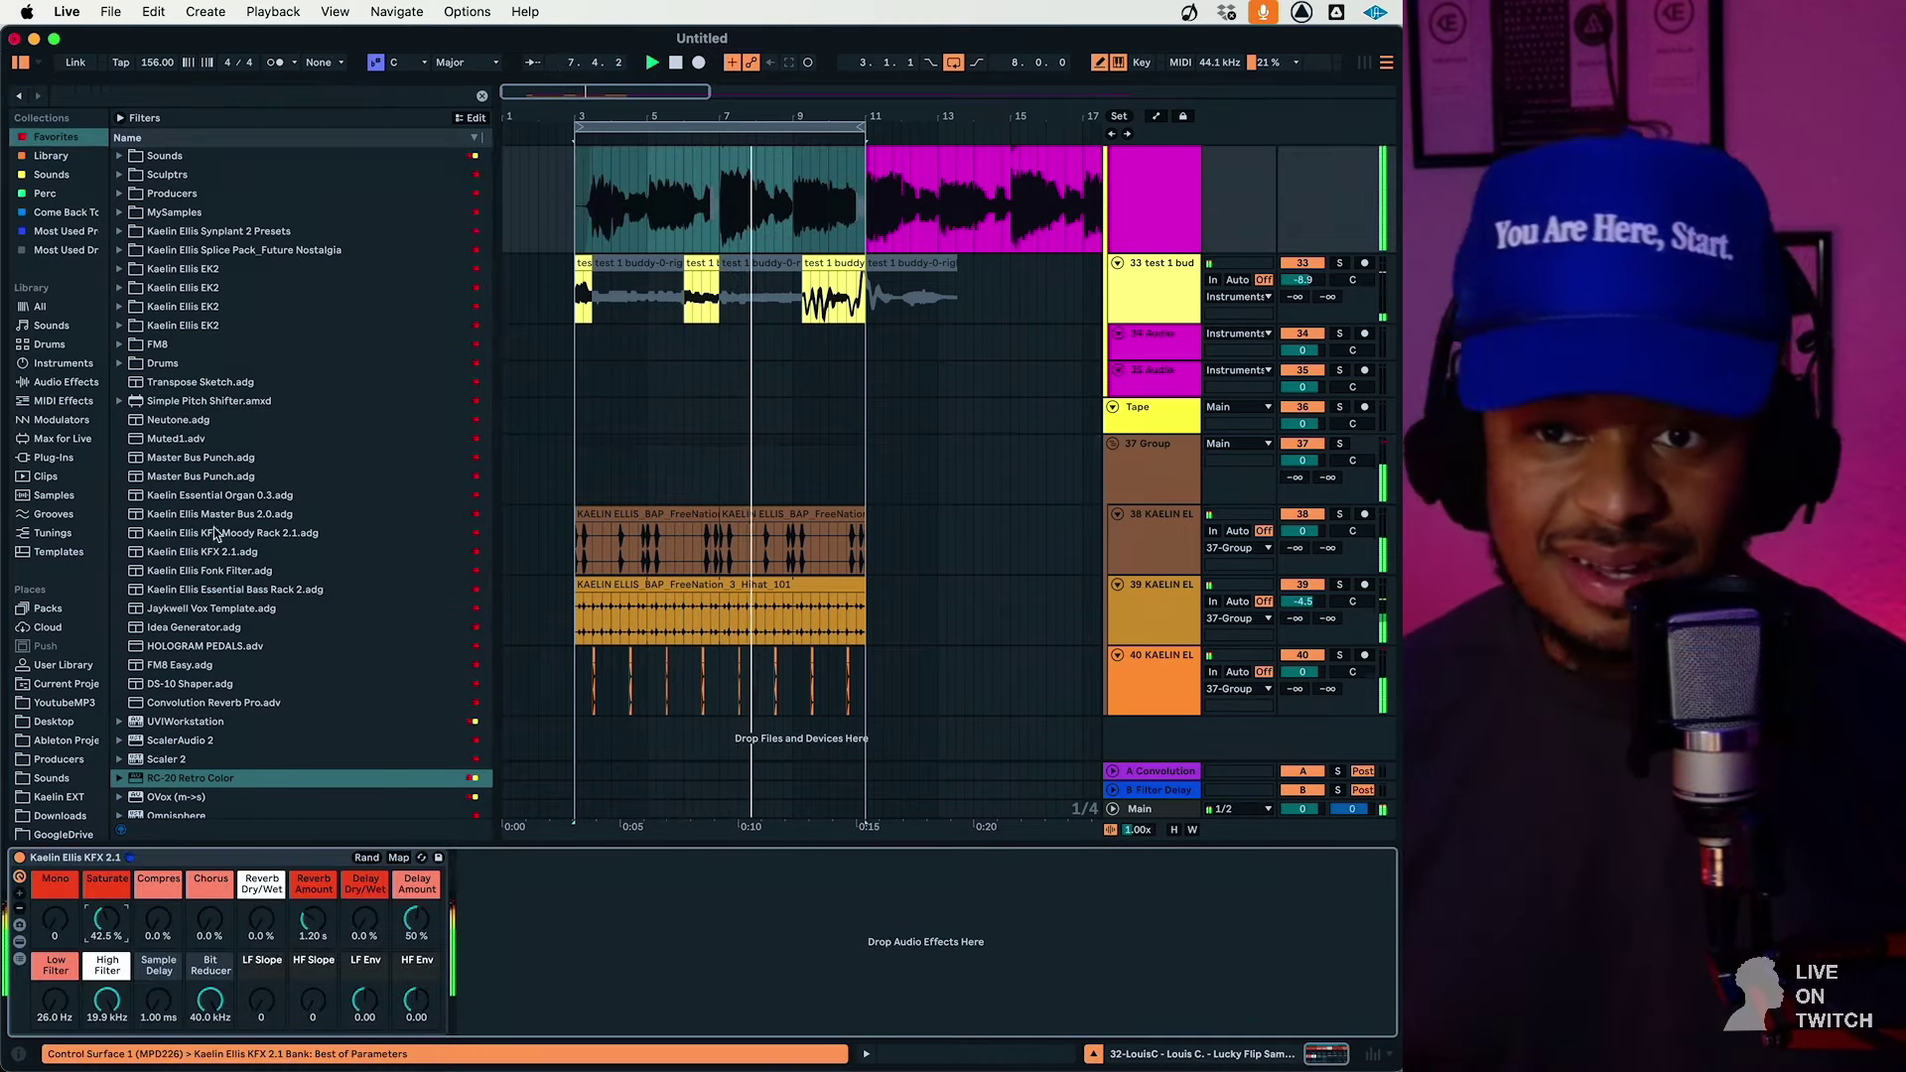
Mute the drum group and select the Lucky Flip sample track
{"action": "left_click", "coordinate": [62, 381]}
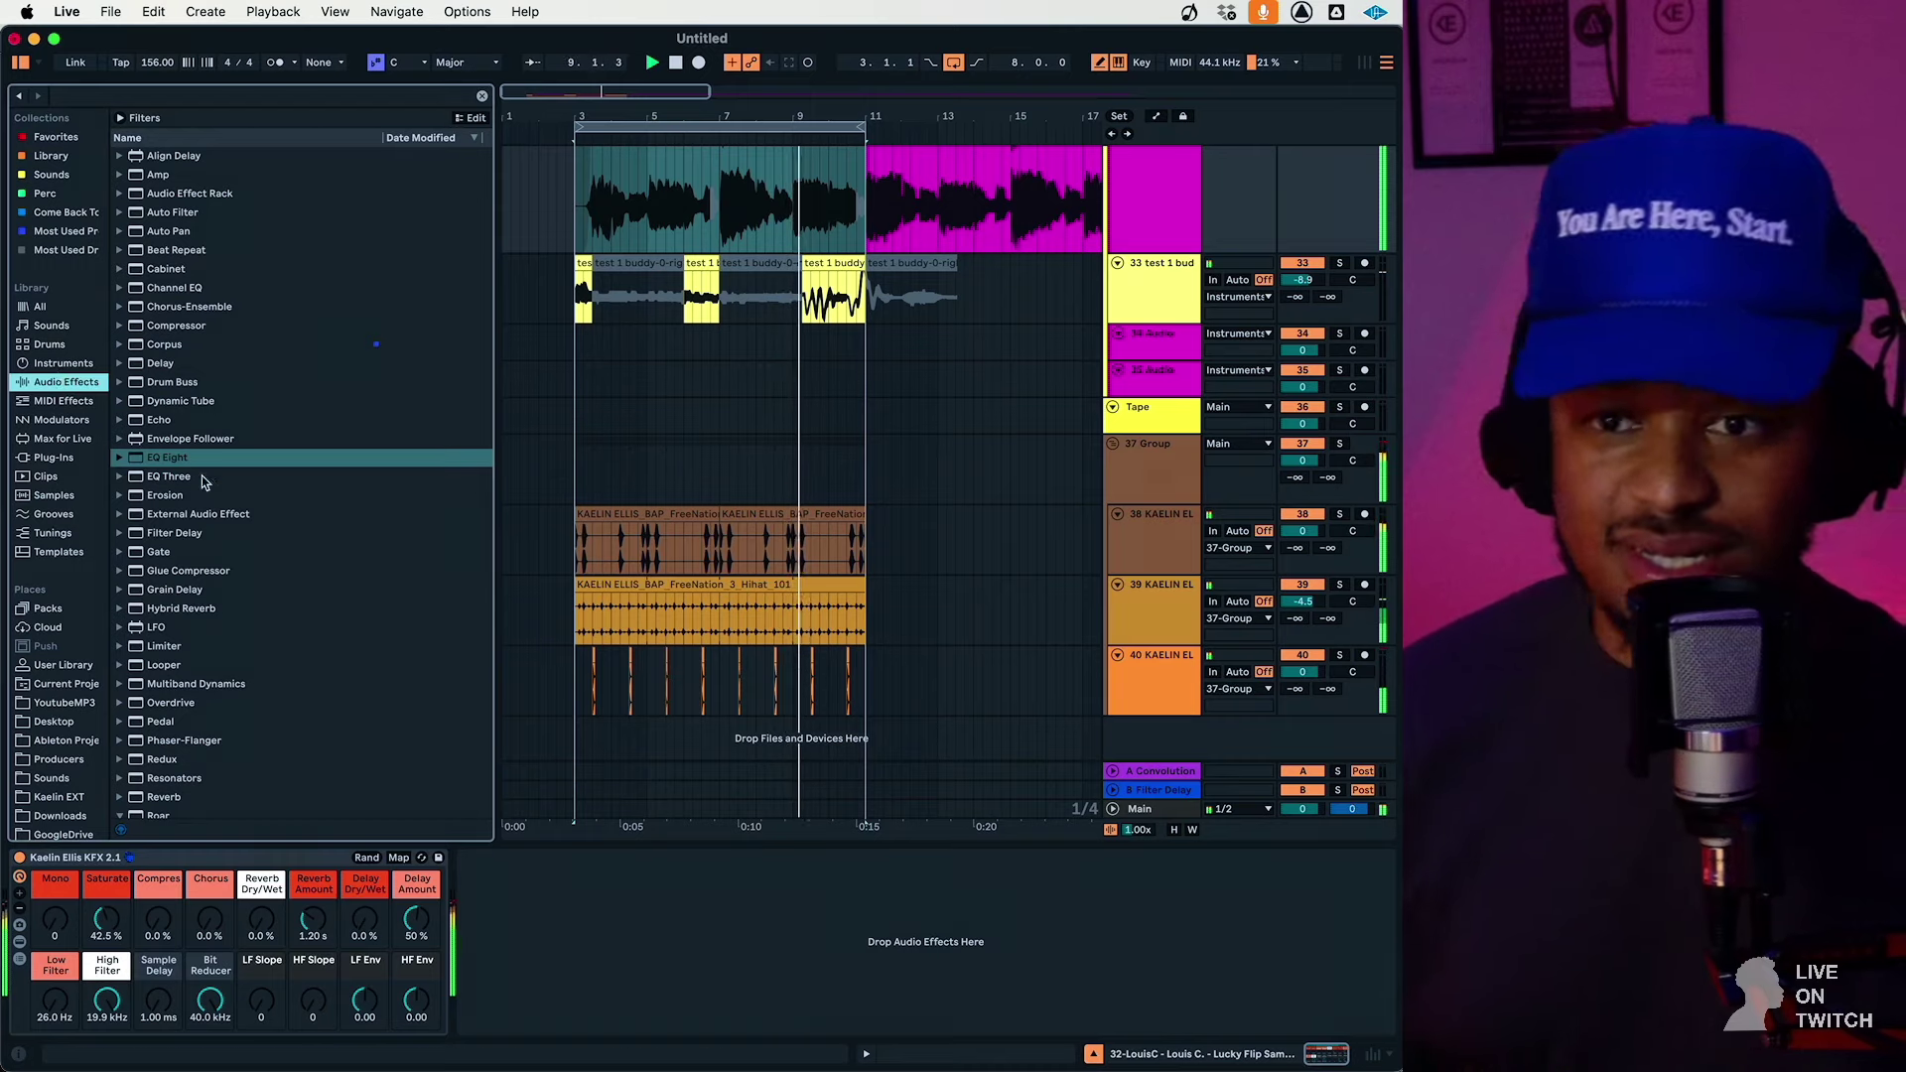
{"action": "left_click", "coordinate": [1287, 447]}
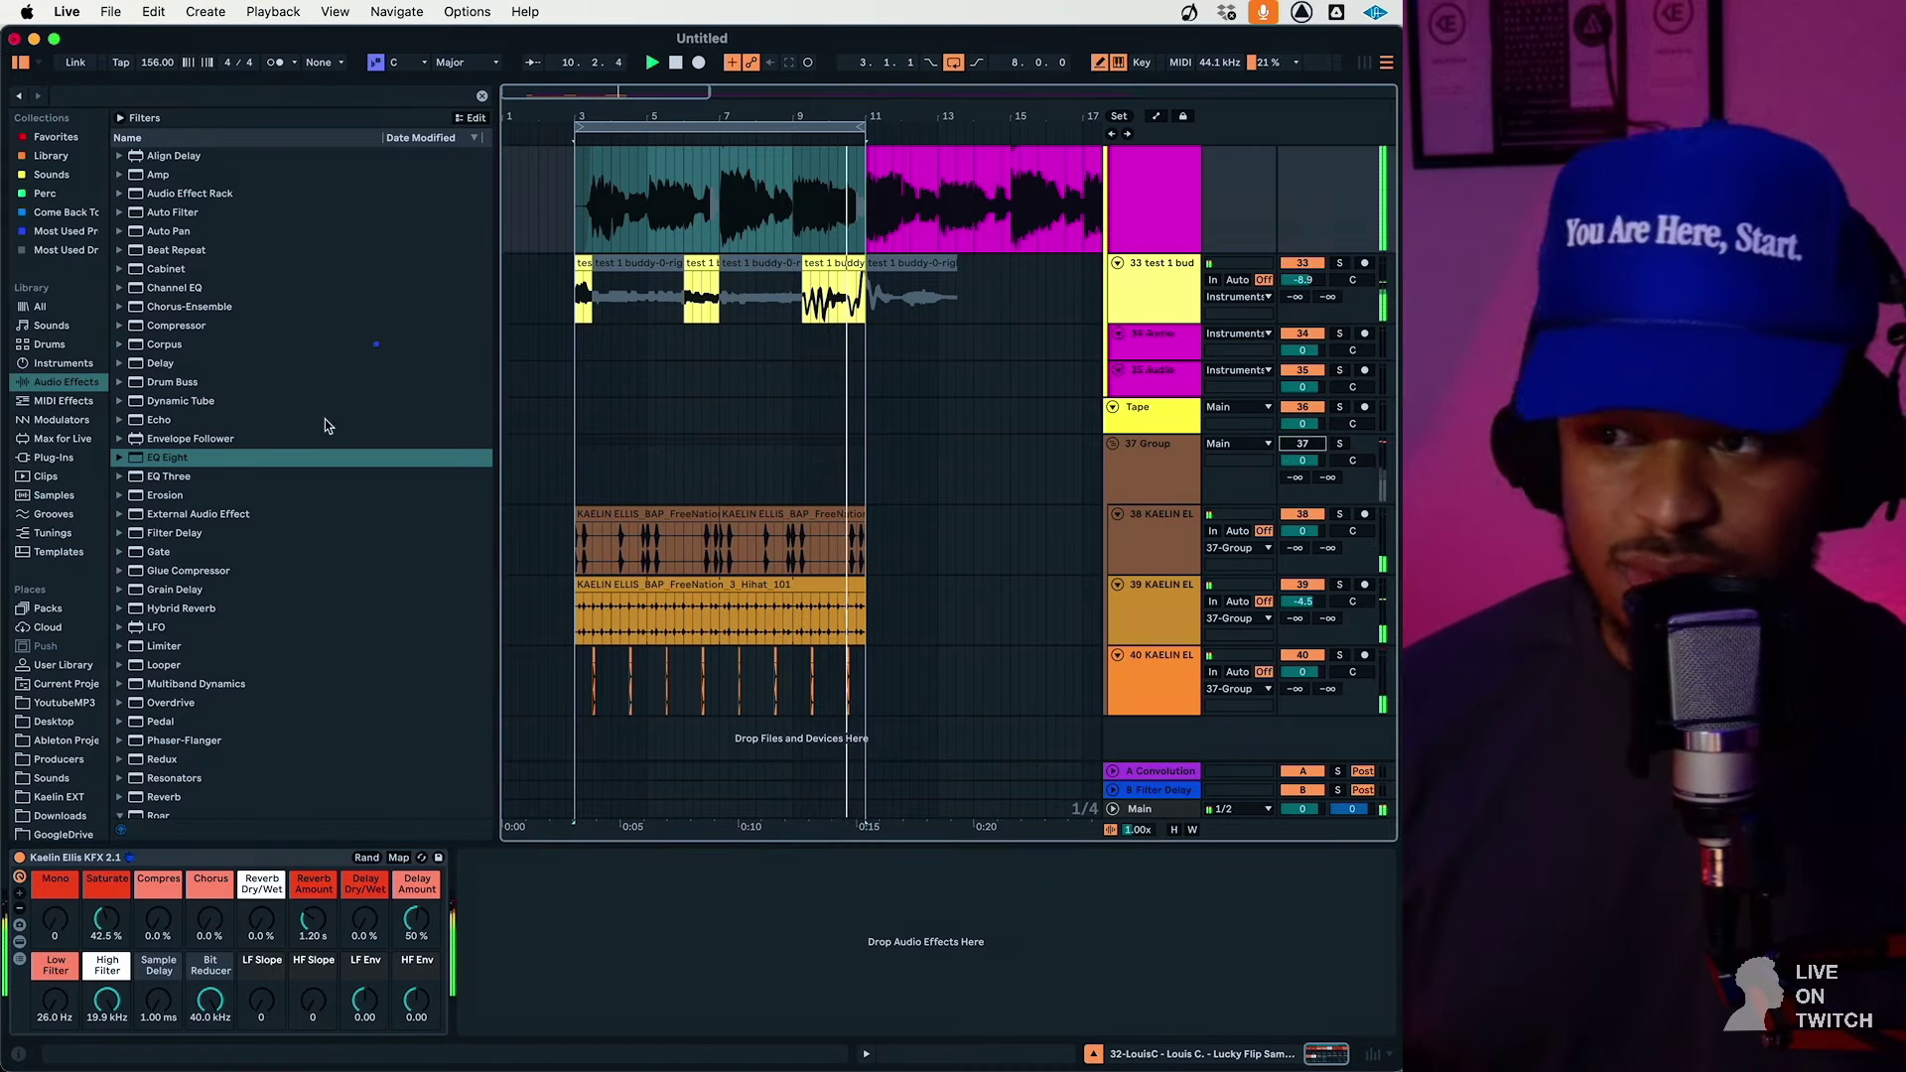
{"action": "scroll", "coordinate": [1070, 377], "scroll_direction": "up", "scroll_amount": 3}
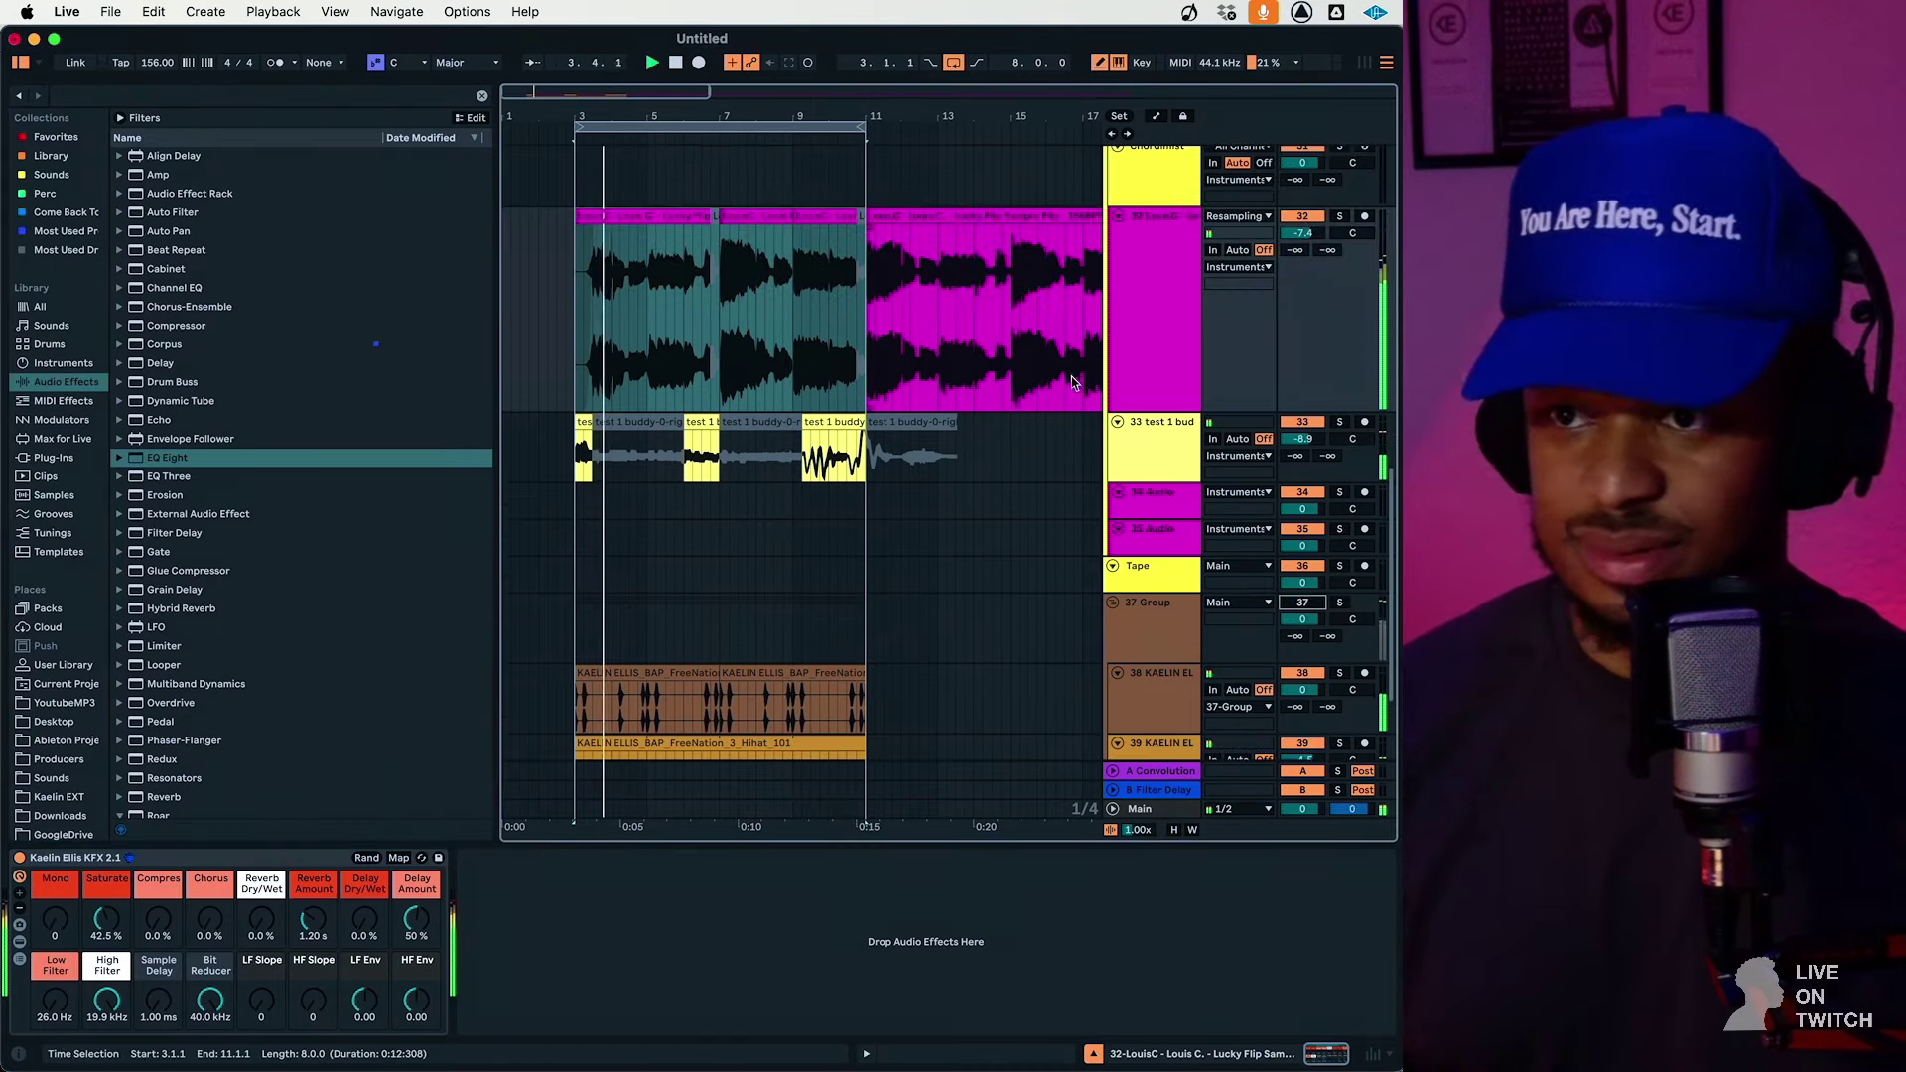
{"action": "left_click", "coordinate": [1135, 357]}
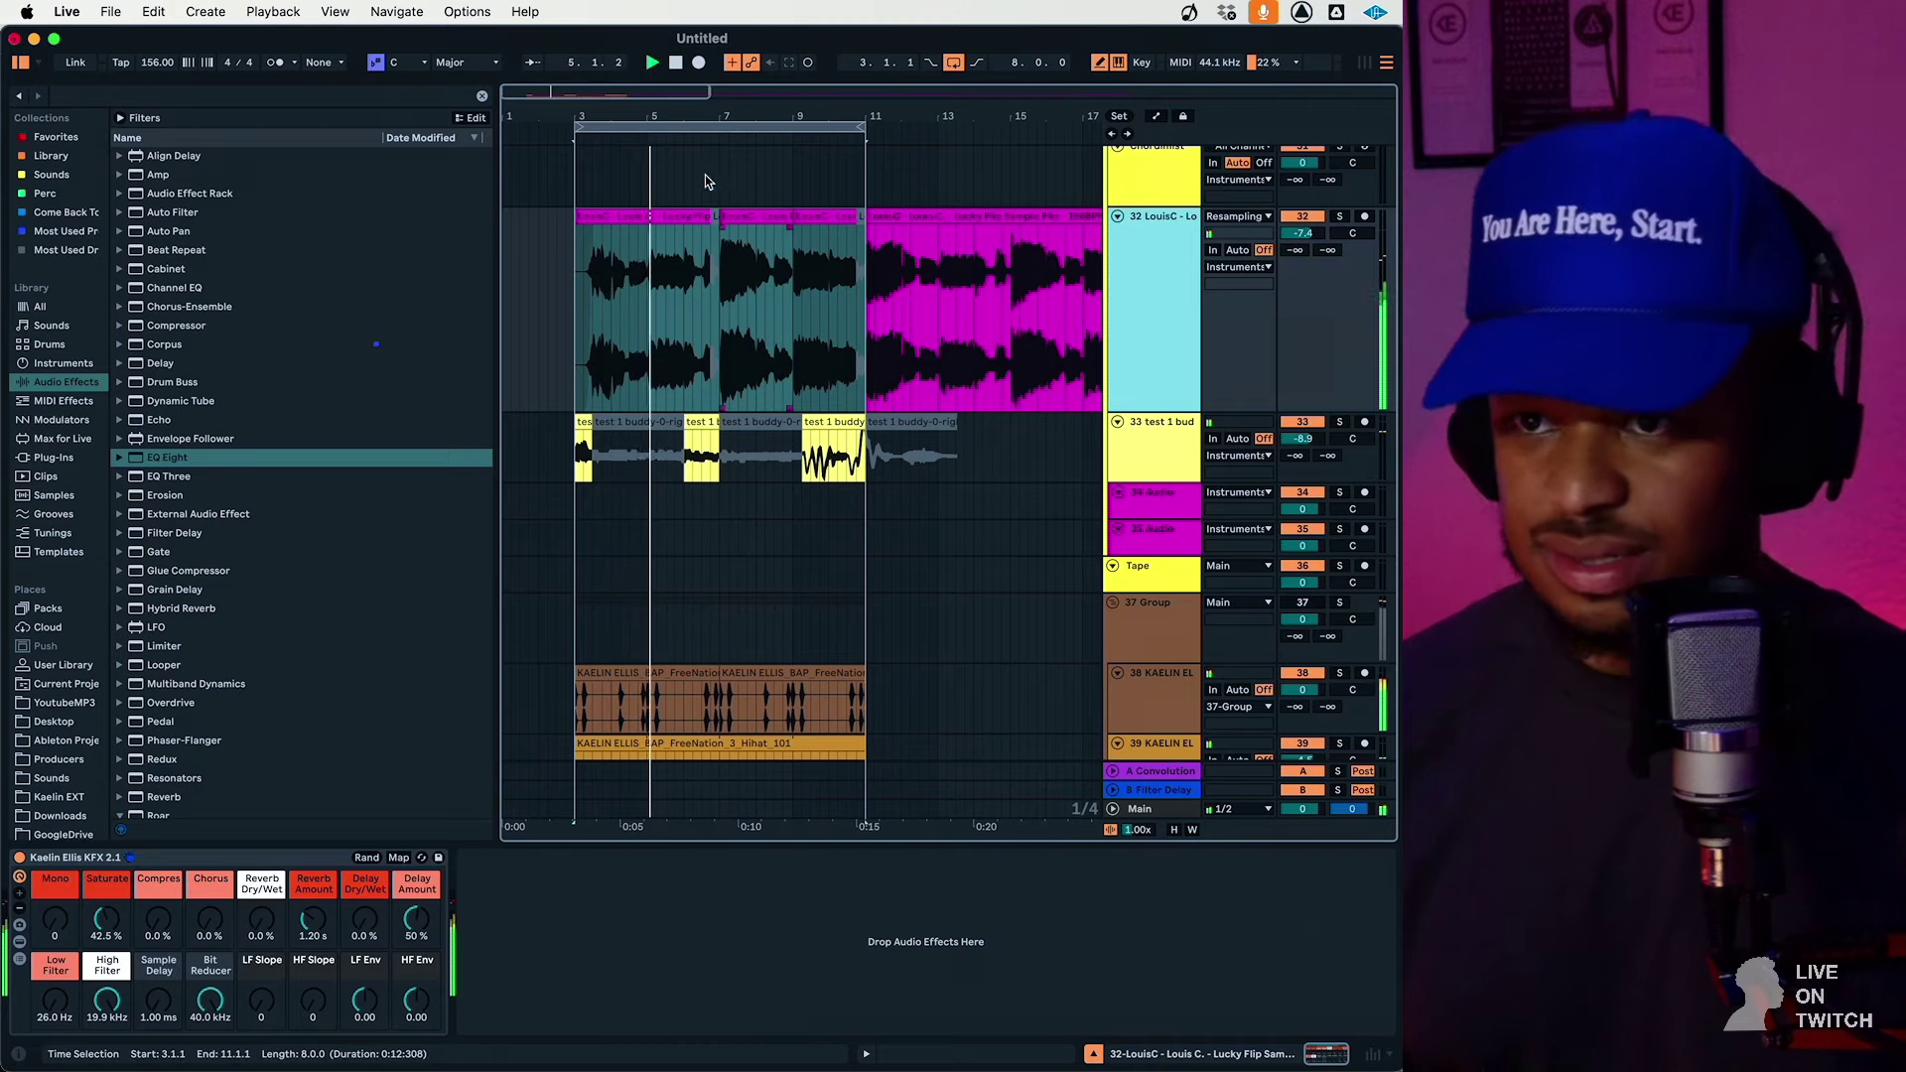
Select the looped Lucky Flip sample clips together with the recording clips on the track below and adjust their pitch transposition
{"action": "left_click", "coordinate": [635, 217]}
{"action": "double_click", "coordinate": [634, 216]}
{"action": "left_click", "coordinate": [816, 217], "text": "shift"}
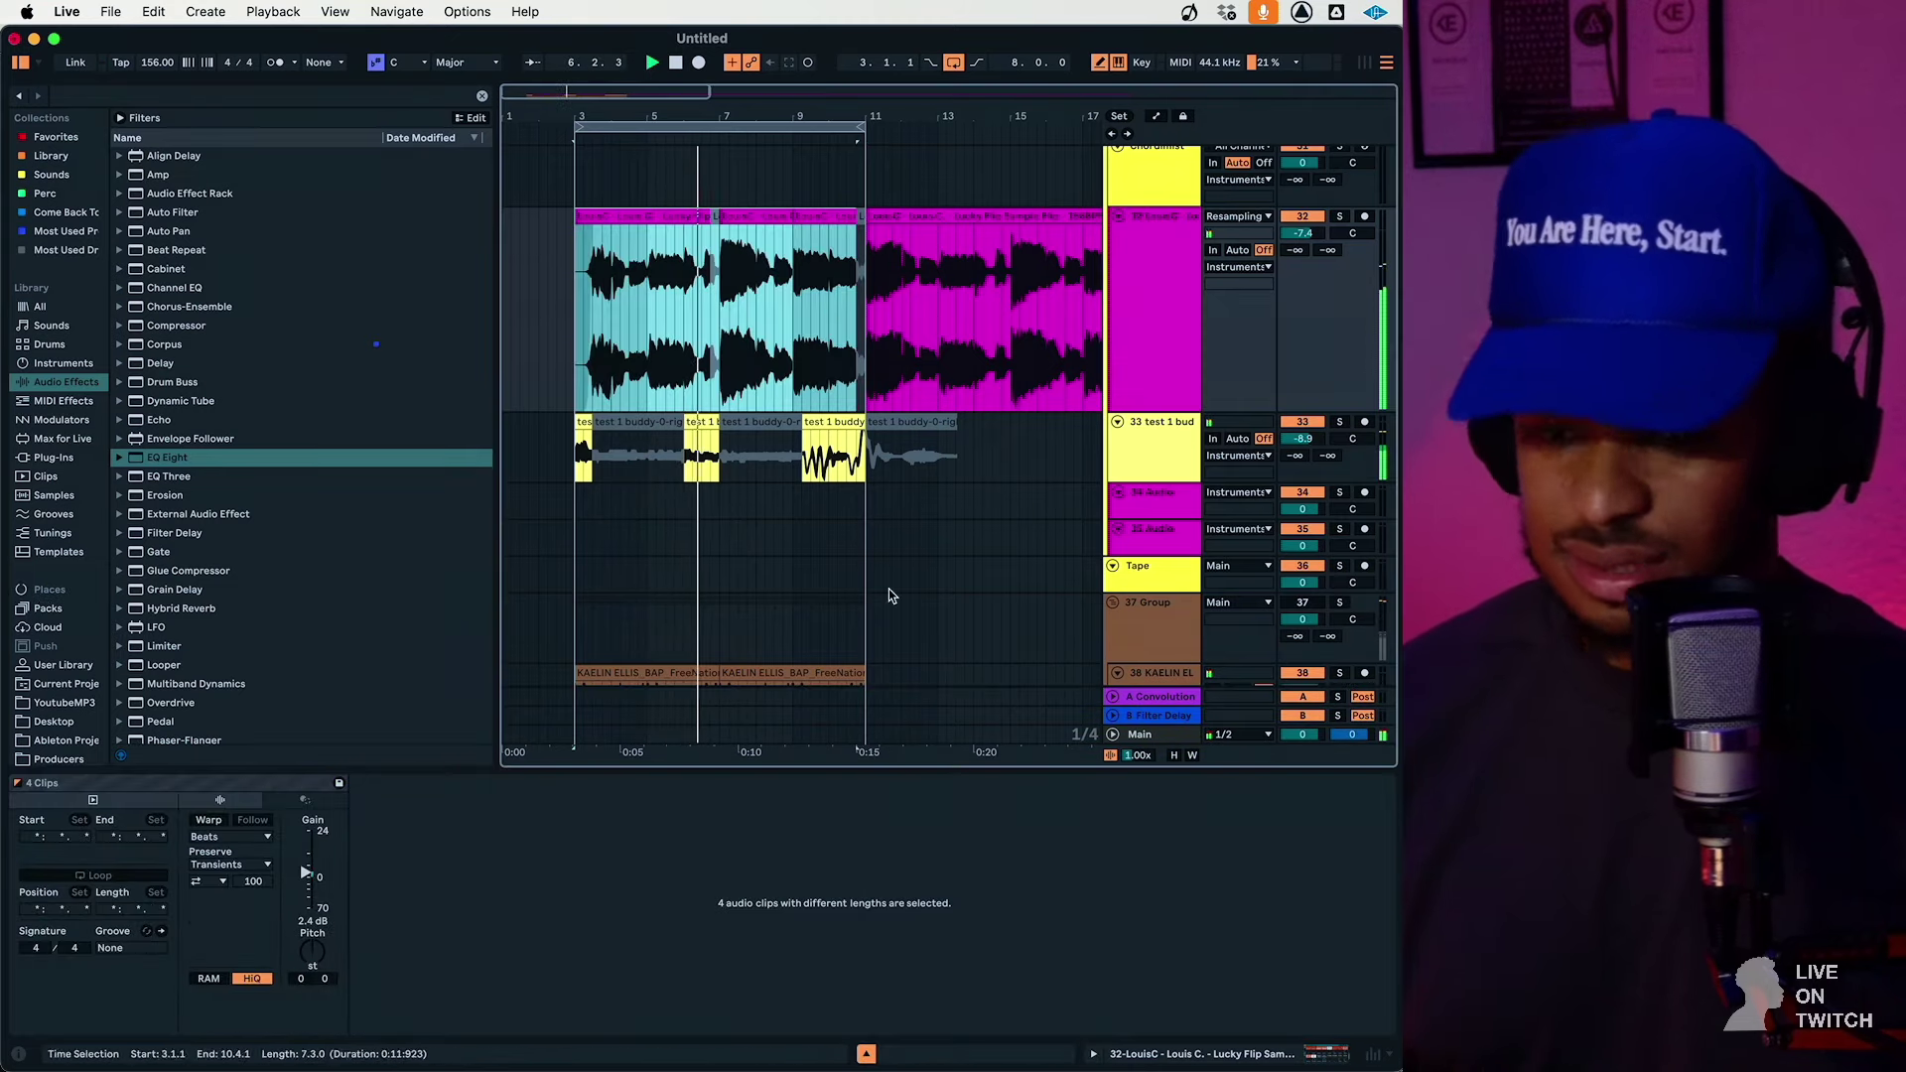
{"action": "left_click", "coordinate": [841, 422], "text": "shift"}
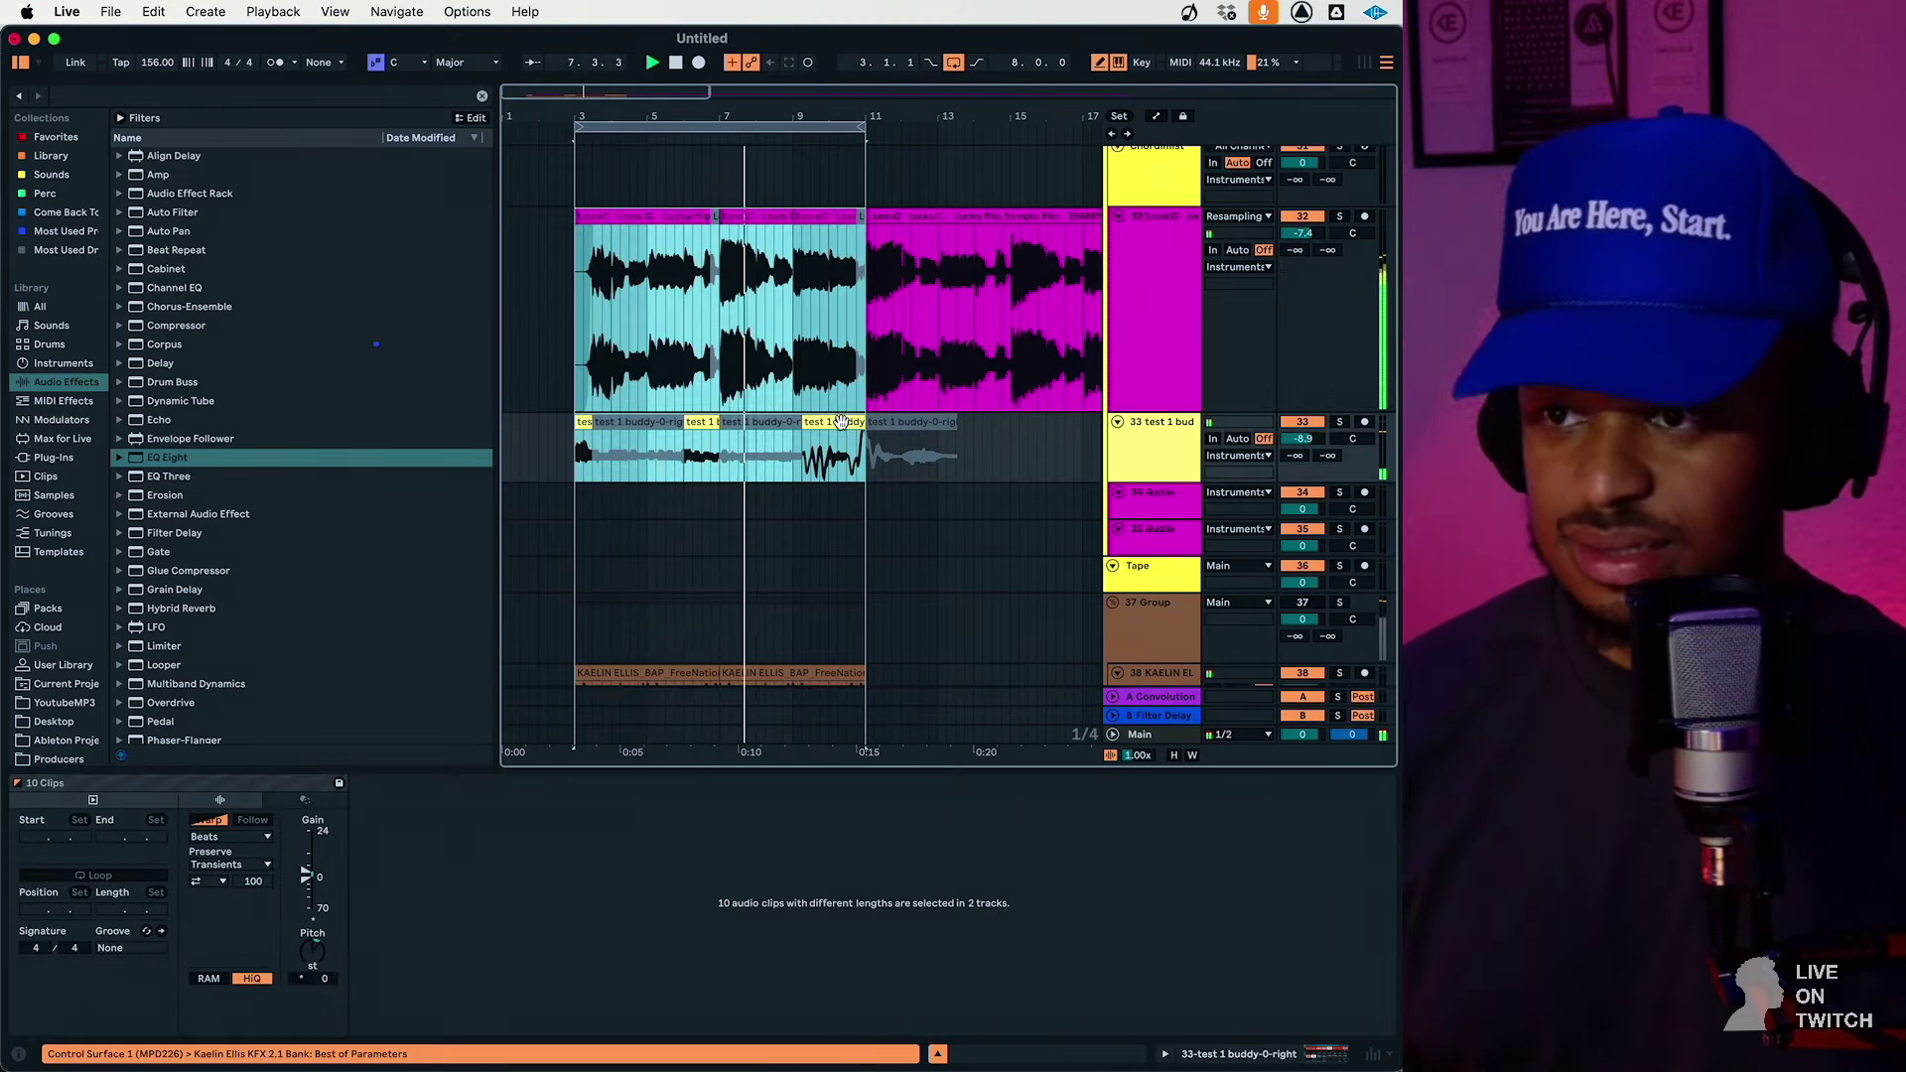
{"action": "left_click", "coordinate": [308, 953]}
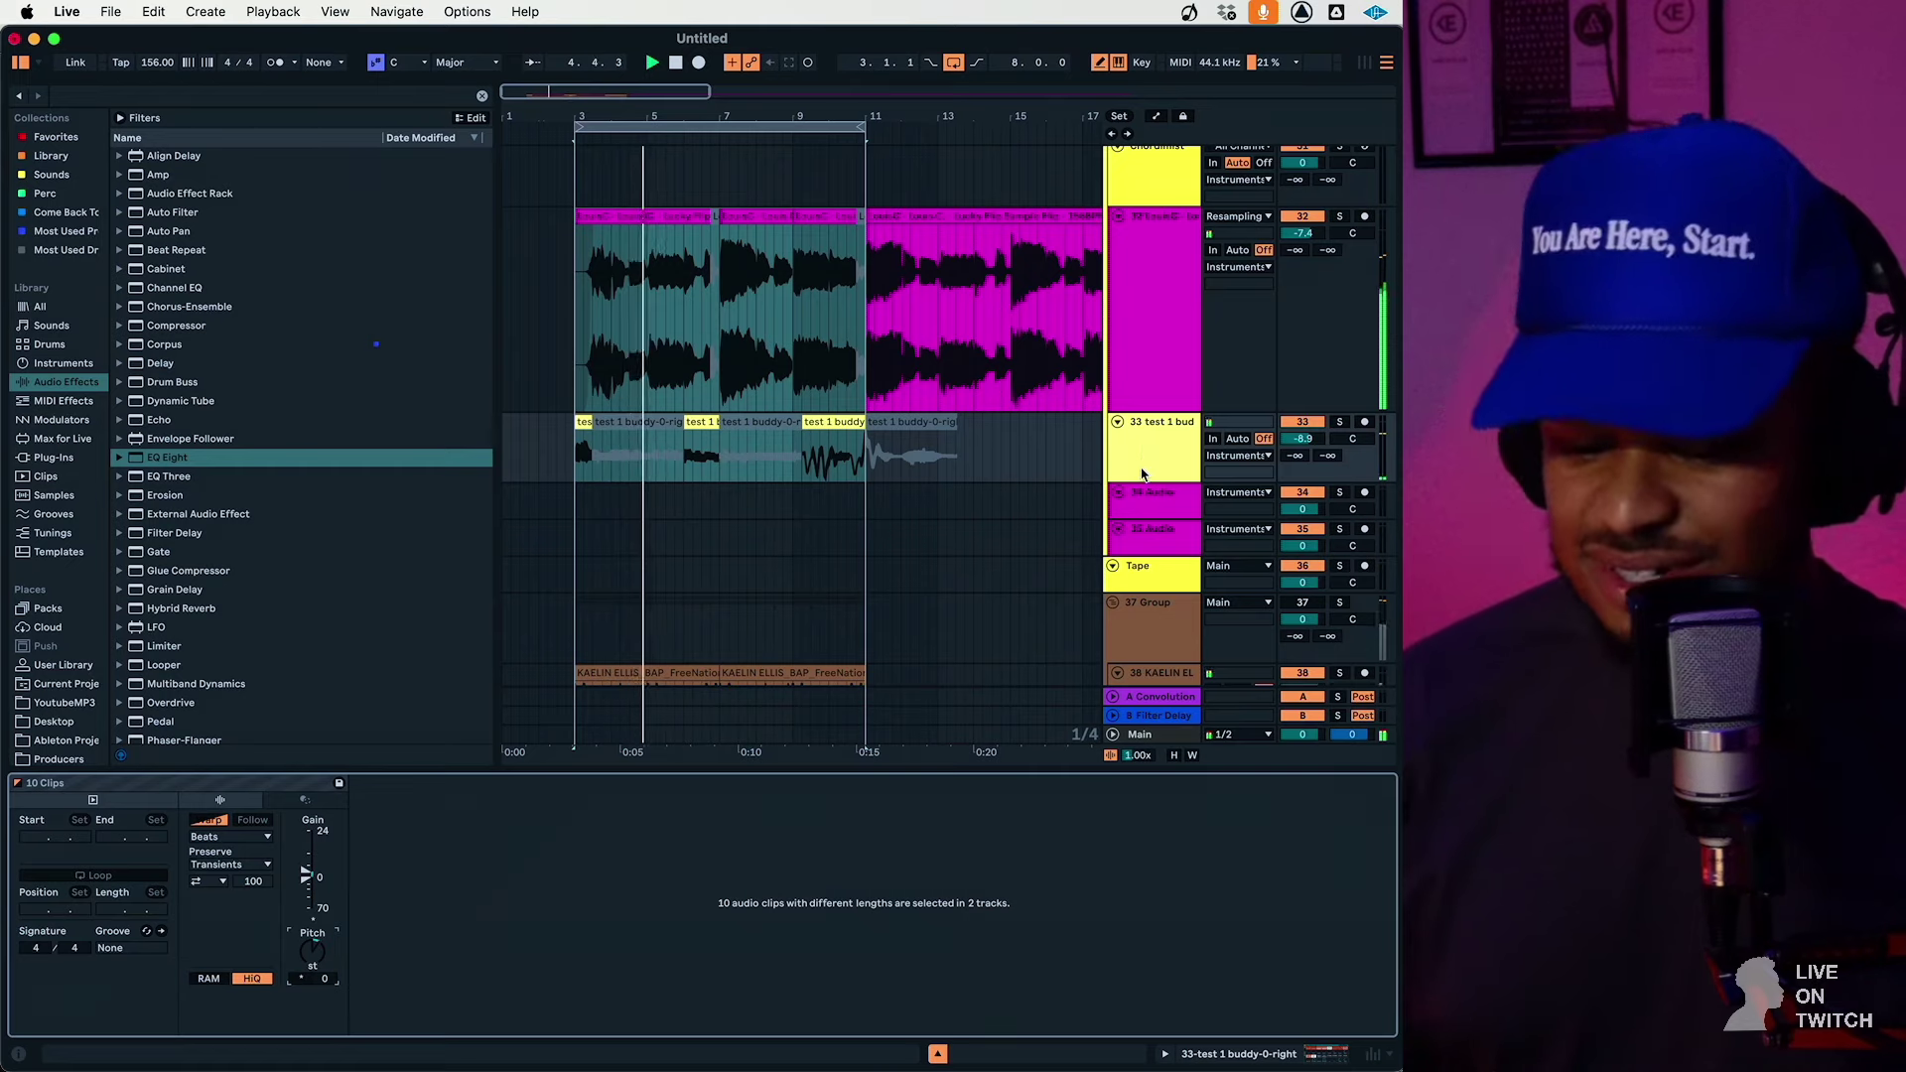
Show the drum group's effect chain with RC-20 Retro Color and return to the sample track
{"action": "scroll", "coordinate": [1141, 470], "scroll_direction": "down", "scroll_amount": 3}
{"action": "double_click", "coordinate": [1144, 417]}
{"action": "scroll", "coordinate": [1138, 425], "scroll_direction": "up", "scroll_amount": 5}
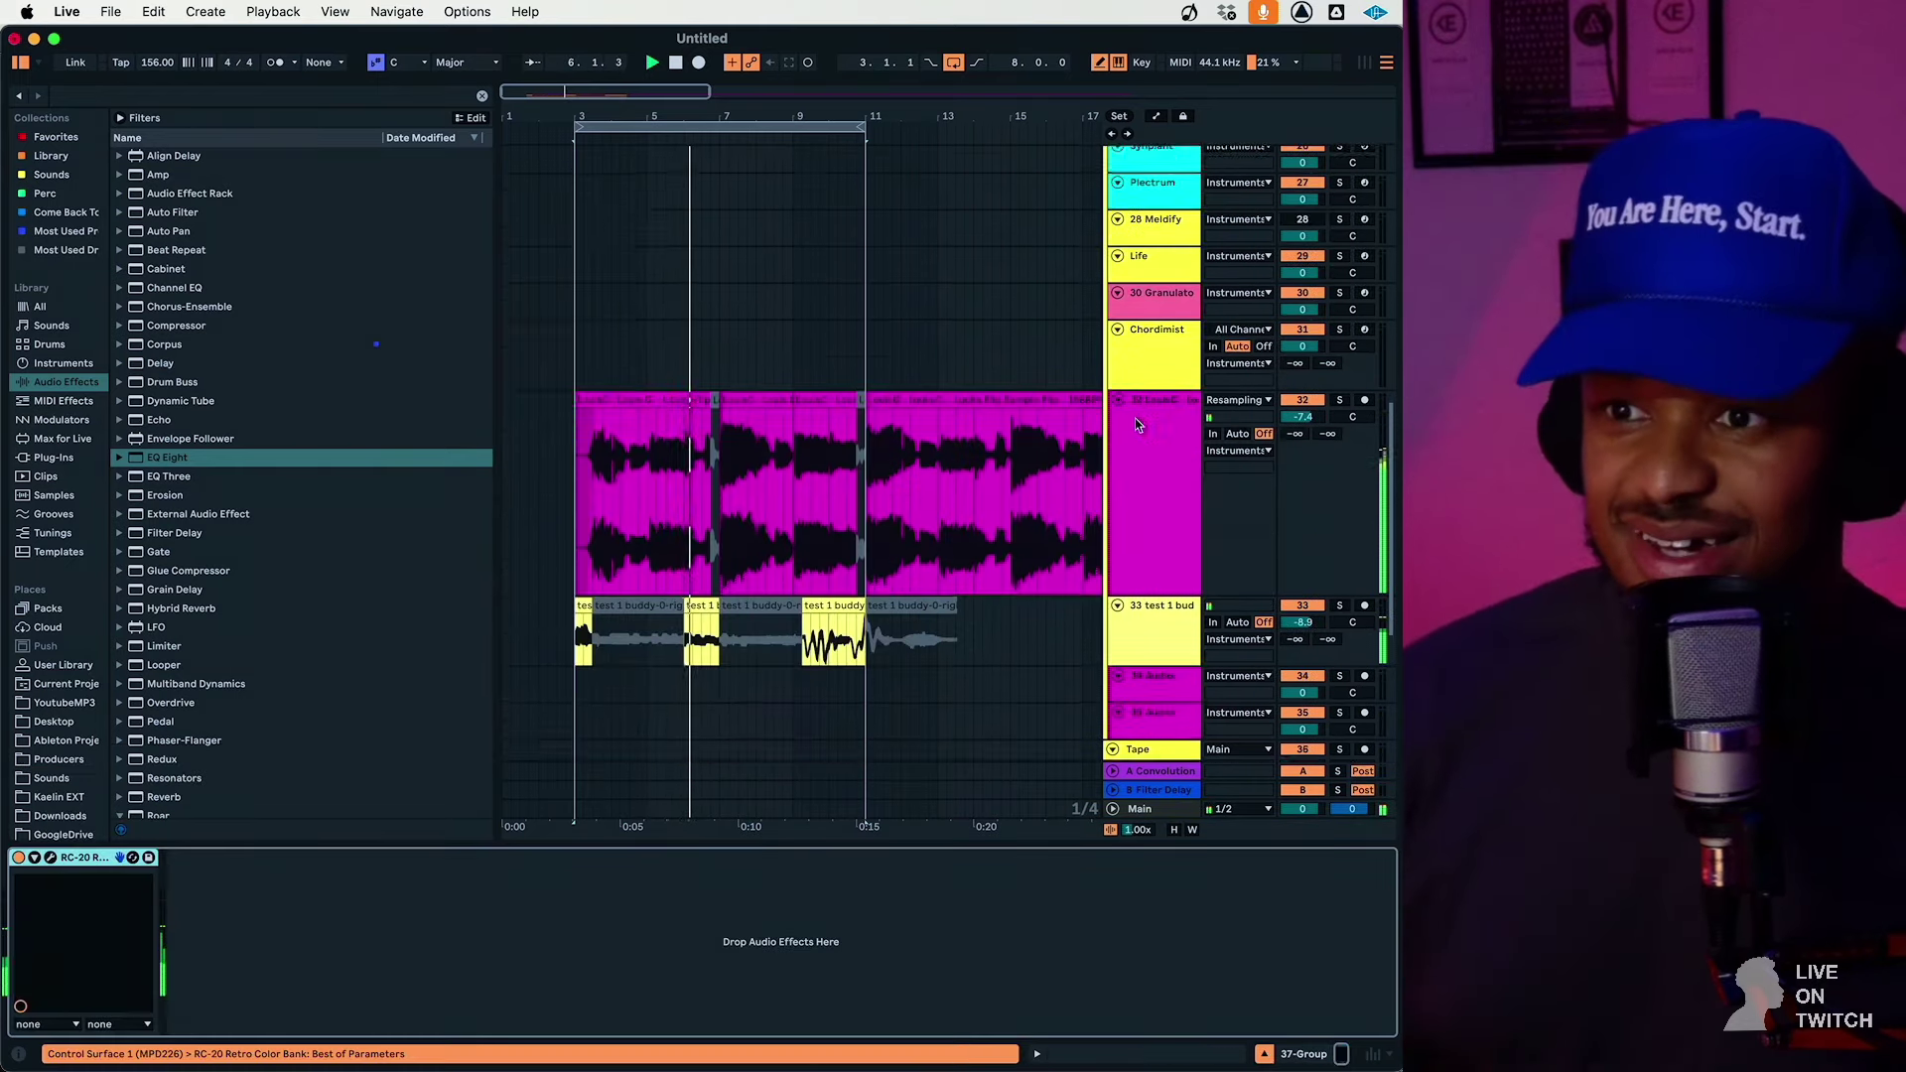
Audition the long Lucky Flip clip after the loop, enable Warp on it and transpose it to -1 st
{"action": "left_click", "coordinate": [1136, 514]}
{"action": "left_click_drag", "start_coordinate": [627, 120], "coordinate": [627, 65]}
{"action": "left_click", "coordinate": [779, 517]}
{"action": "key", "text": "space"}
{"action": "key", "text": "space"}
{"action": "double_click", "coordinate": [746, 421]}
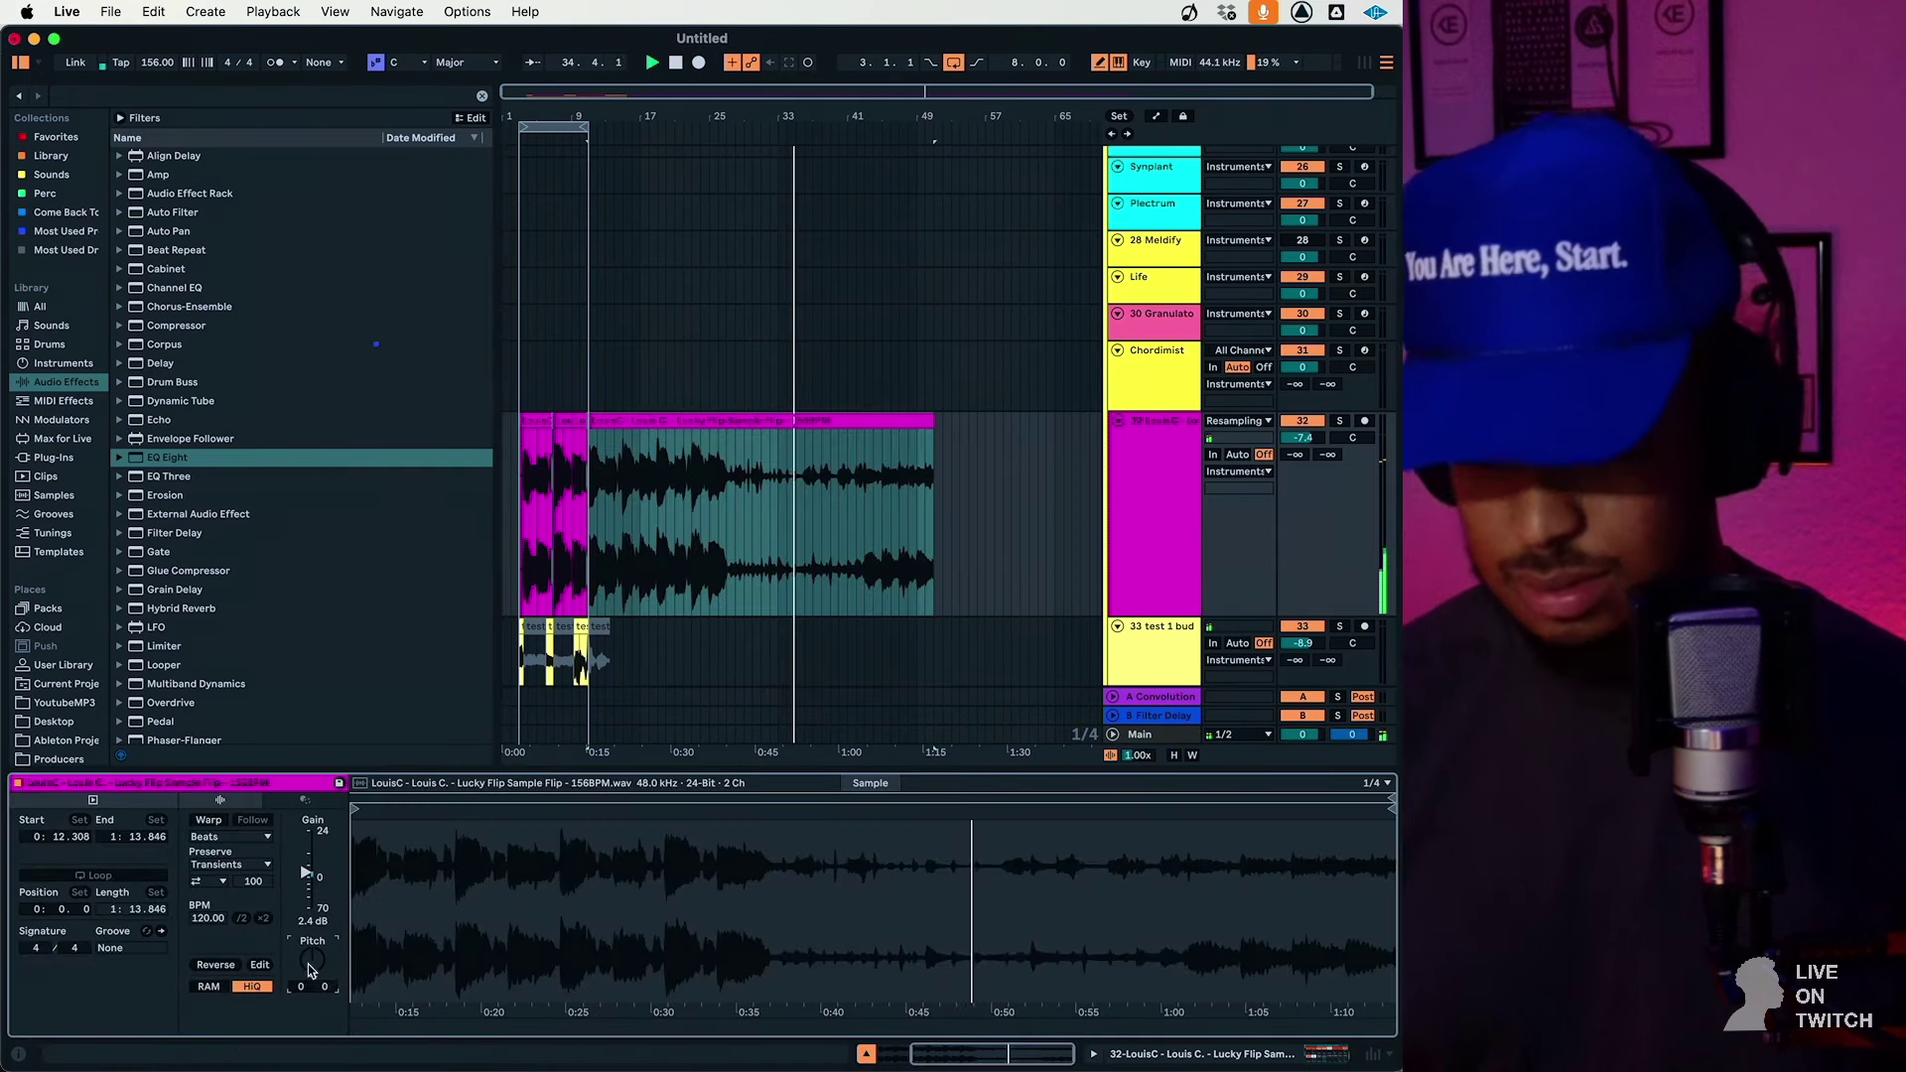
{"action": "scroll", "coordinate": [307, 967], "scroll_direction": "down", "scroll_amount": 1}
{"action": "scroll", "coordinate": [309, 967], "scroll_direction": "up", "scroll_amount": 1}
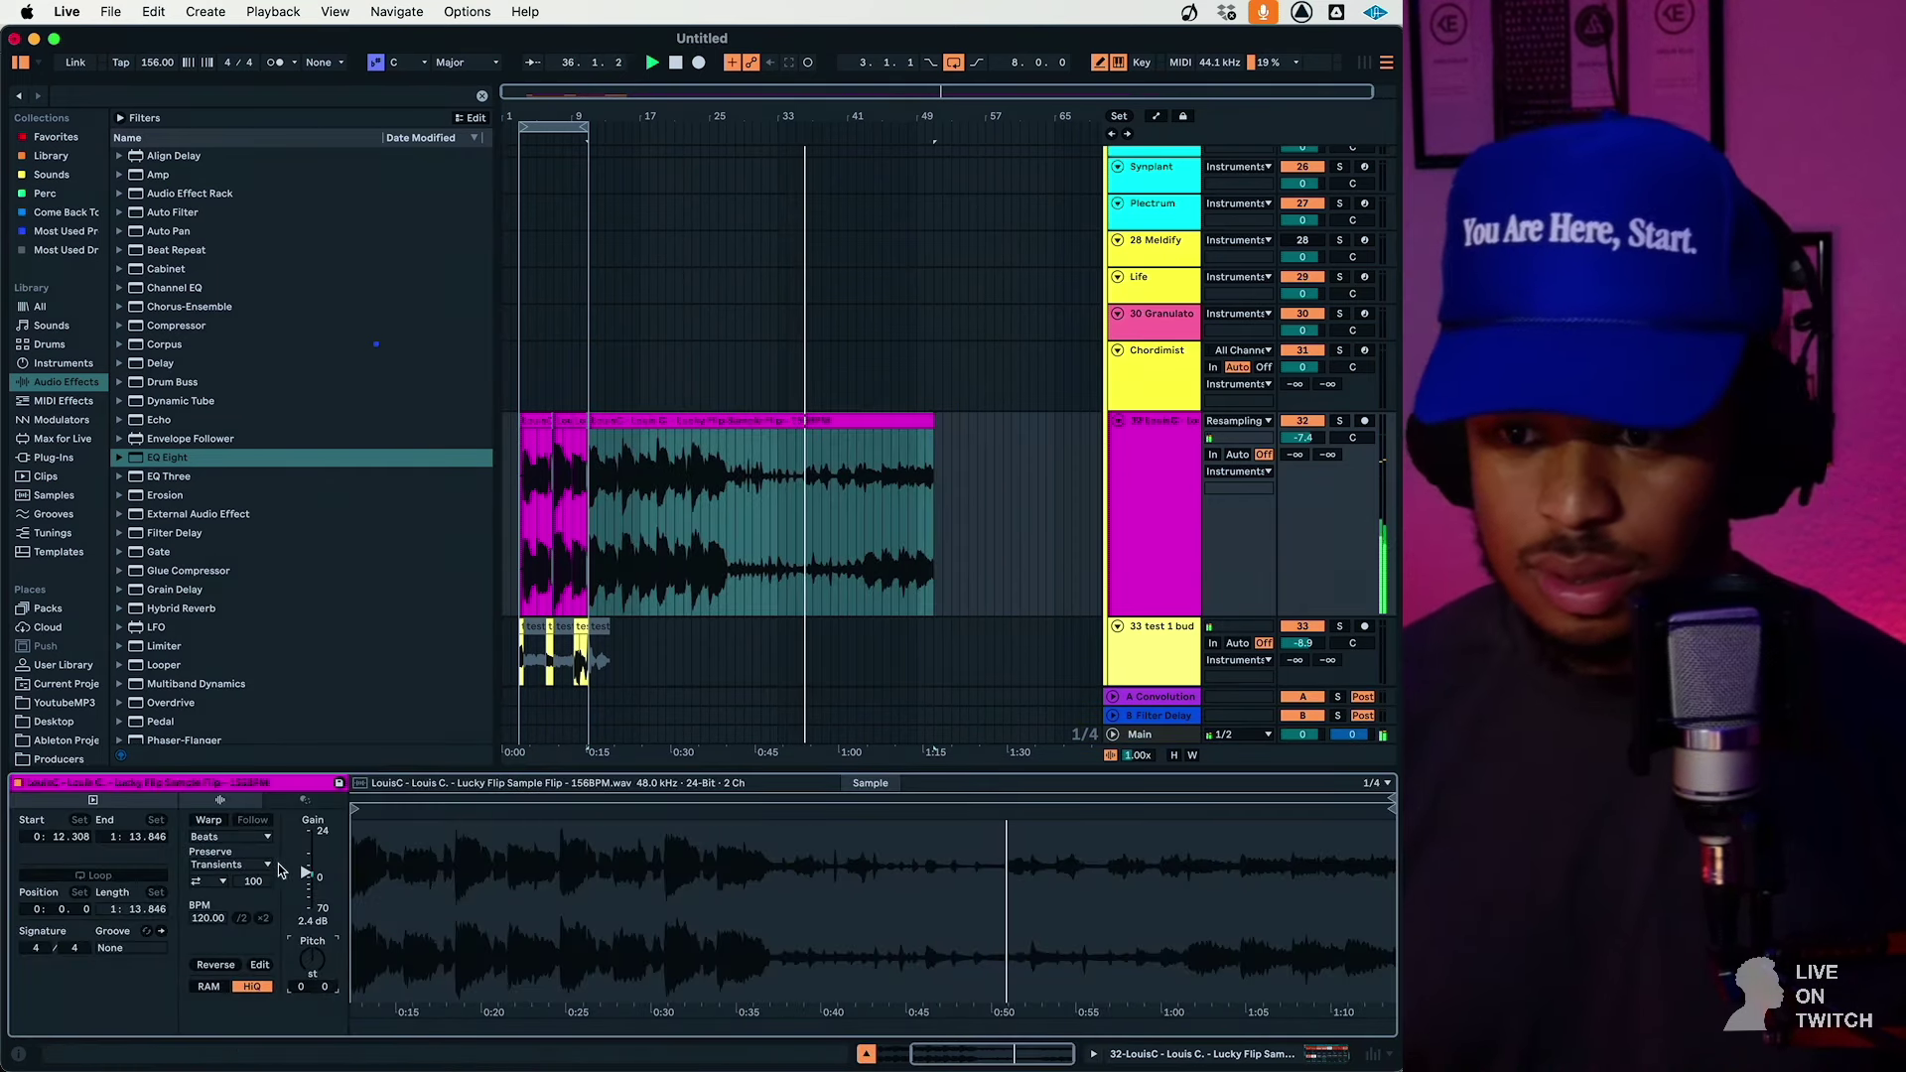
{"action": "left_click", "coordinate": [224, 823]}
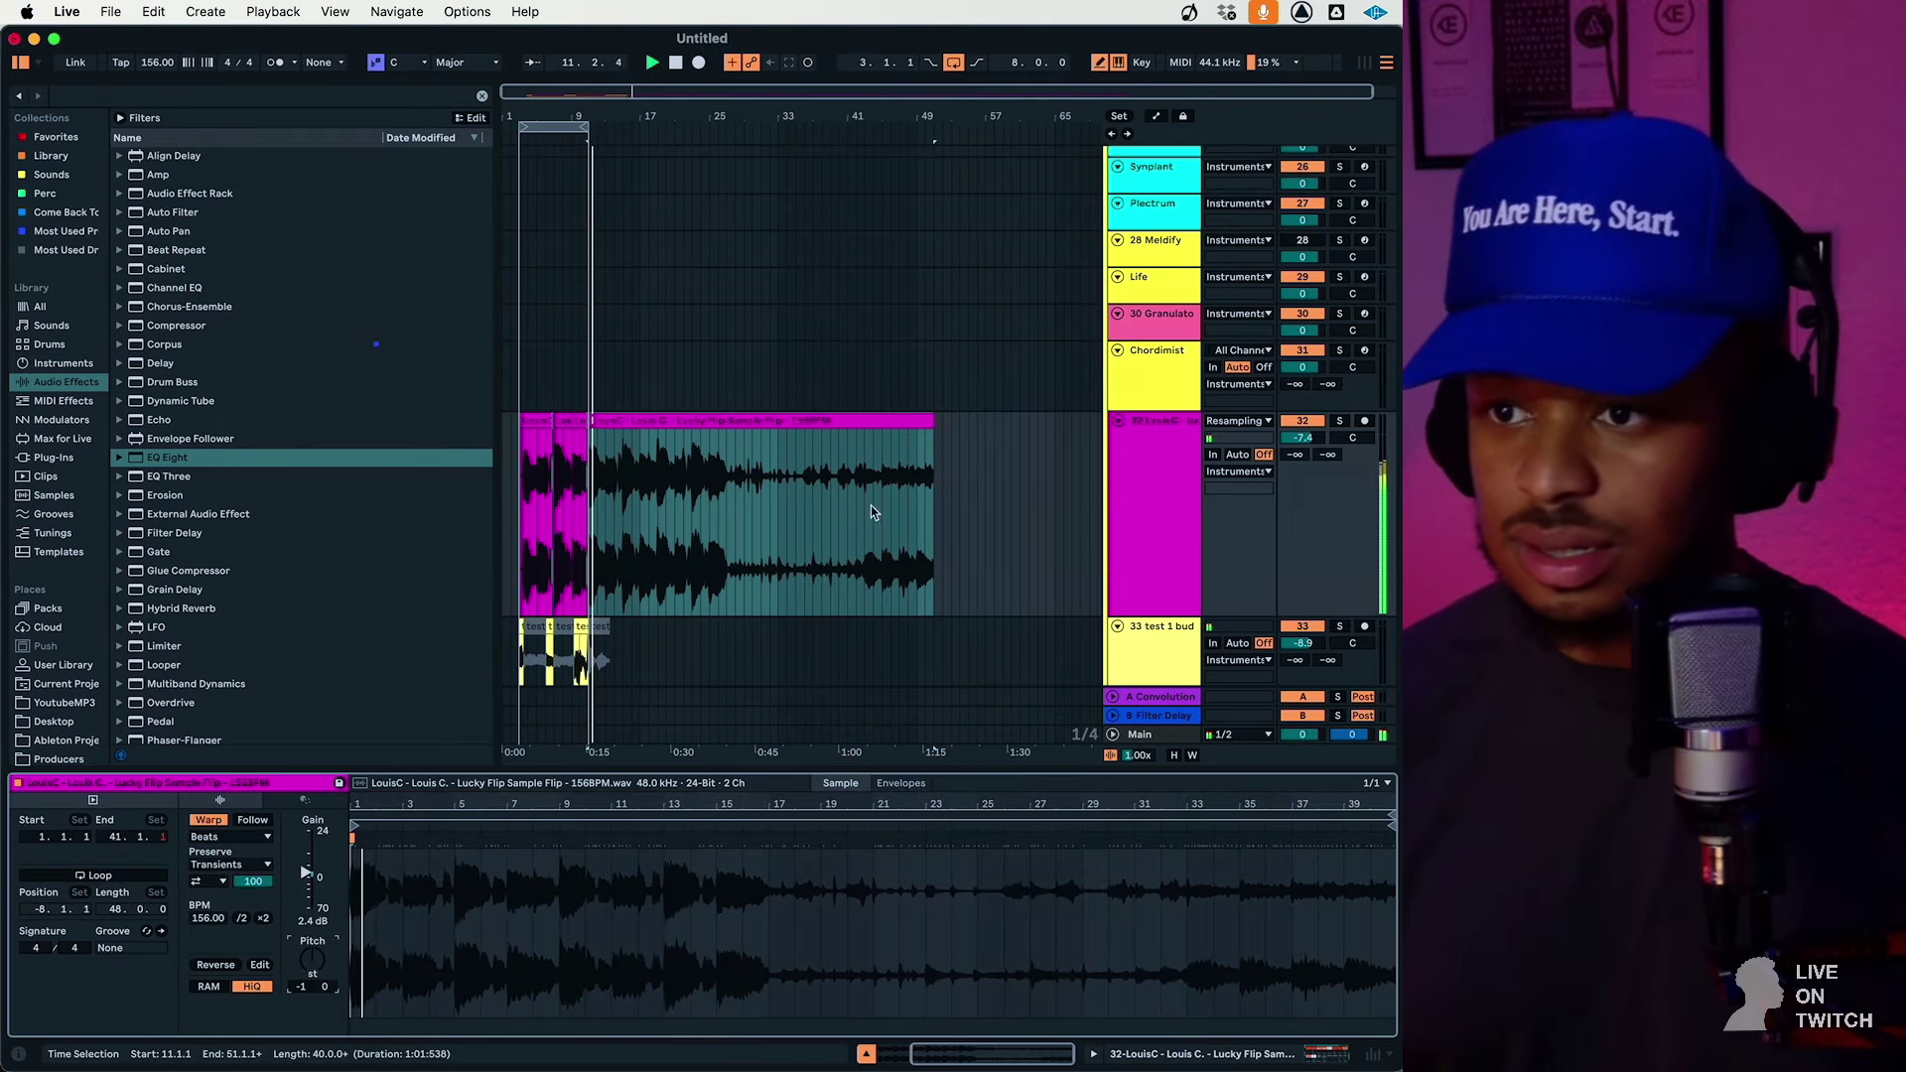
Split out the quiet eight-bar section from bar 31 to bar 39 of the Lucky Flip clip and transpose it to +11 st
{"action": "left_click", "coordinate": [767, 514]}
{"action": "left_click_drag", "start_coordinate": [768, 482], "coordinate": [796, 532]}
{"action": "right_click", "coordinate": [796, 485]}
{"action": "left_click", "coordinate": [939, 909]}
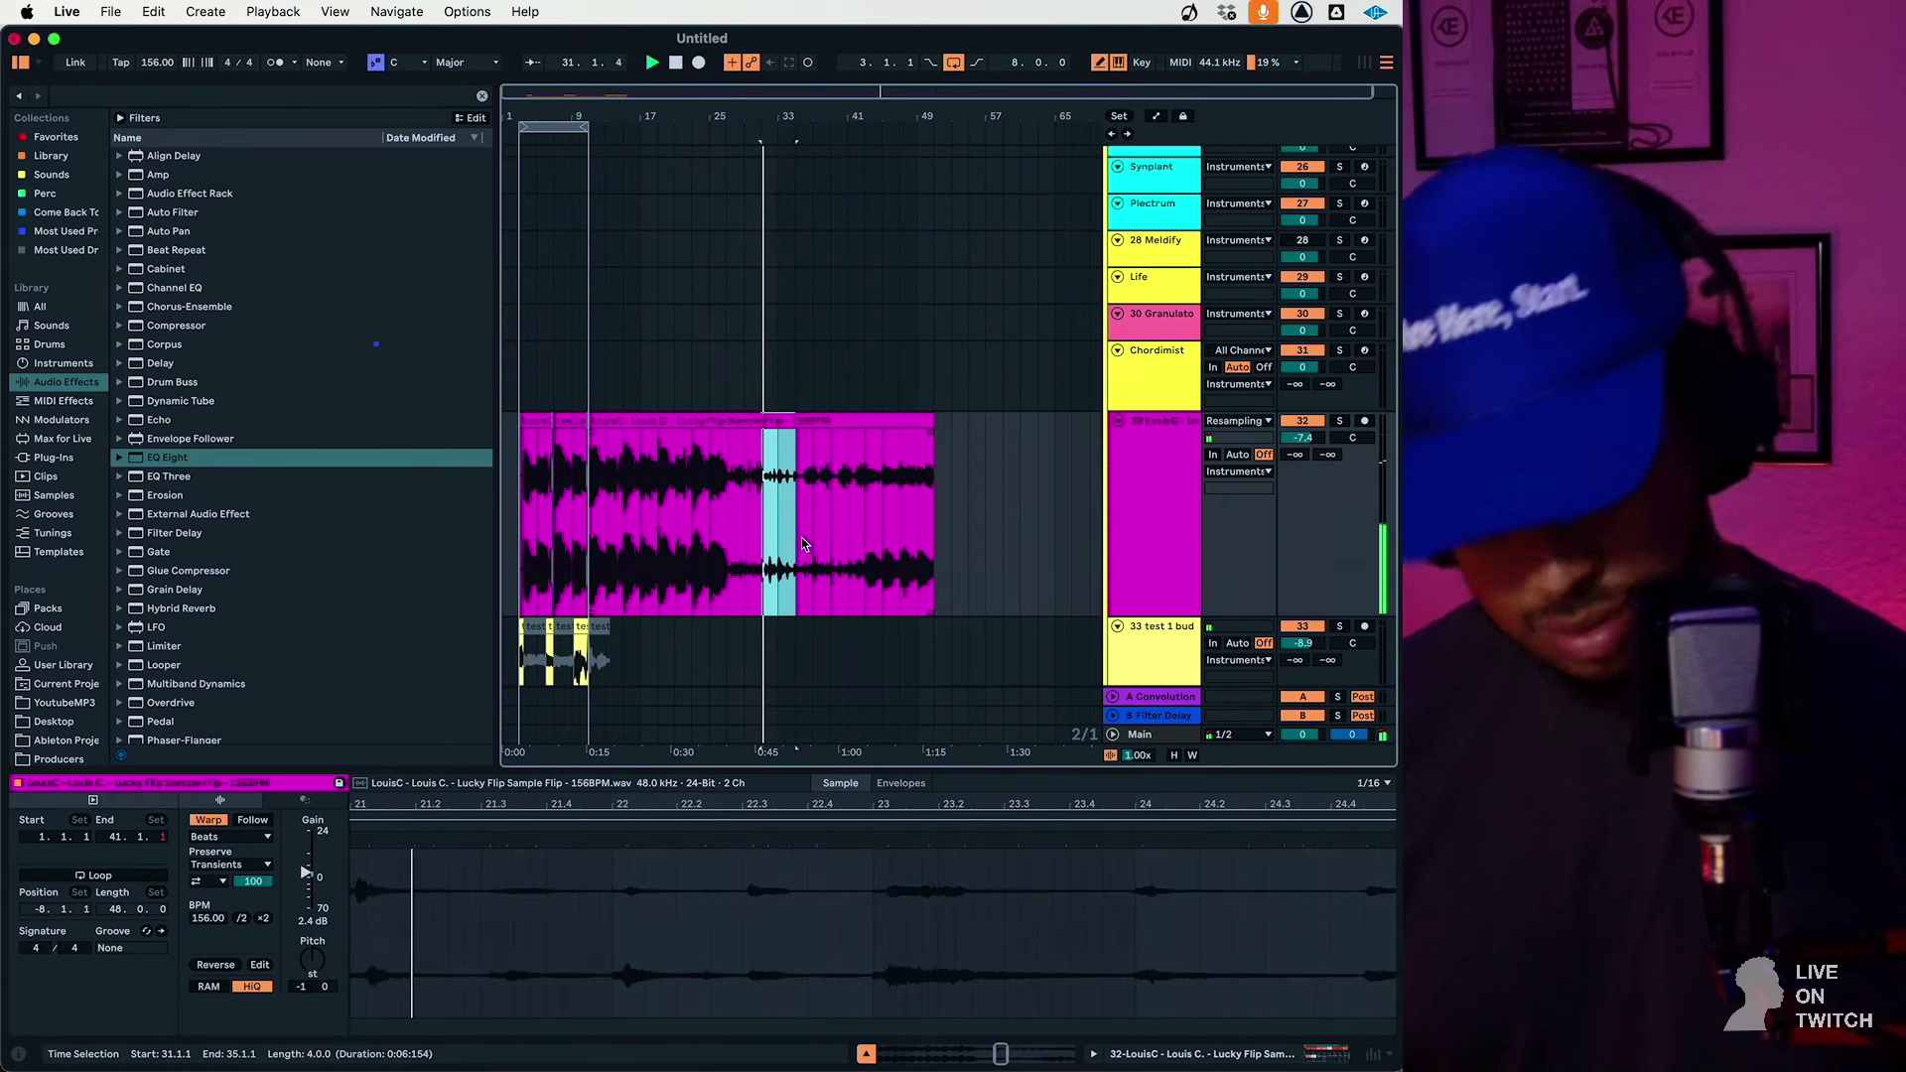
{"action": "left_click", "coordinate": [824, 484], "text": "shift"}
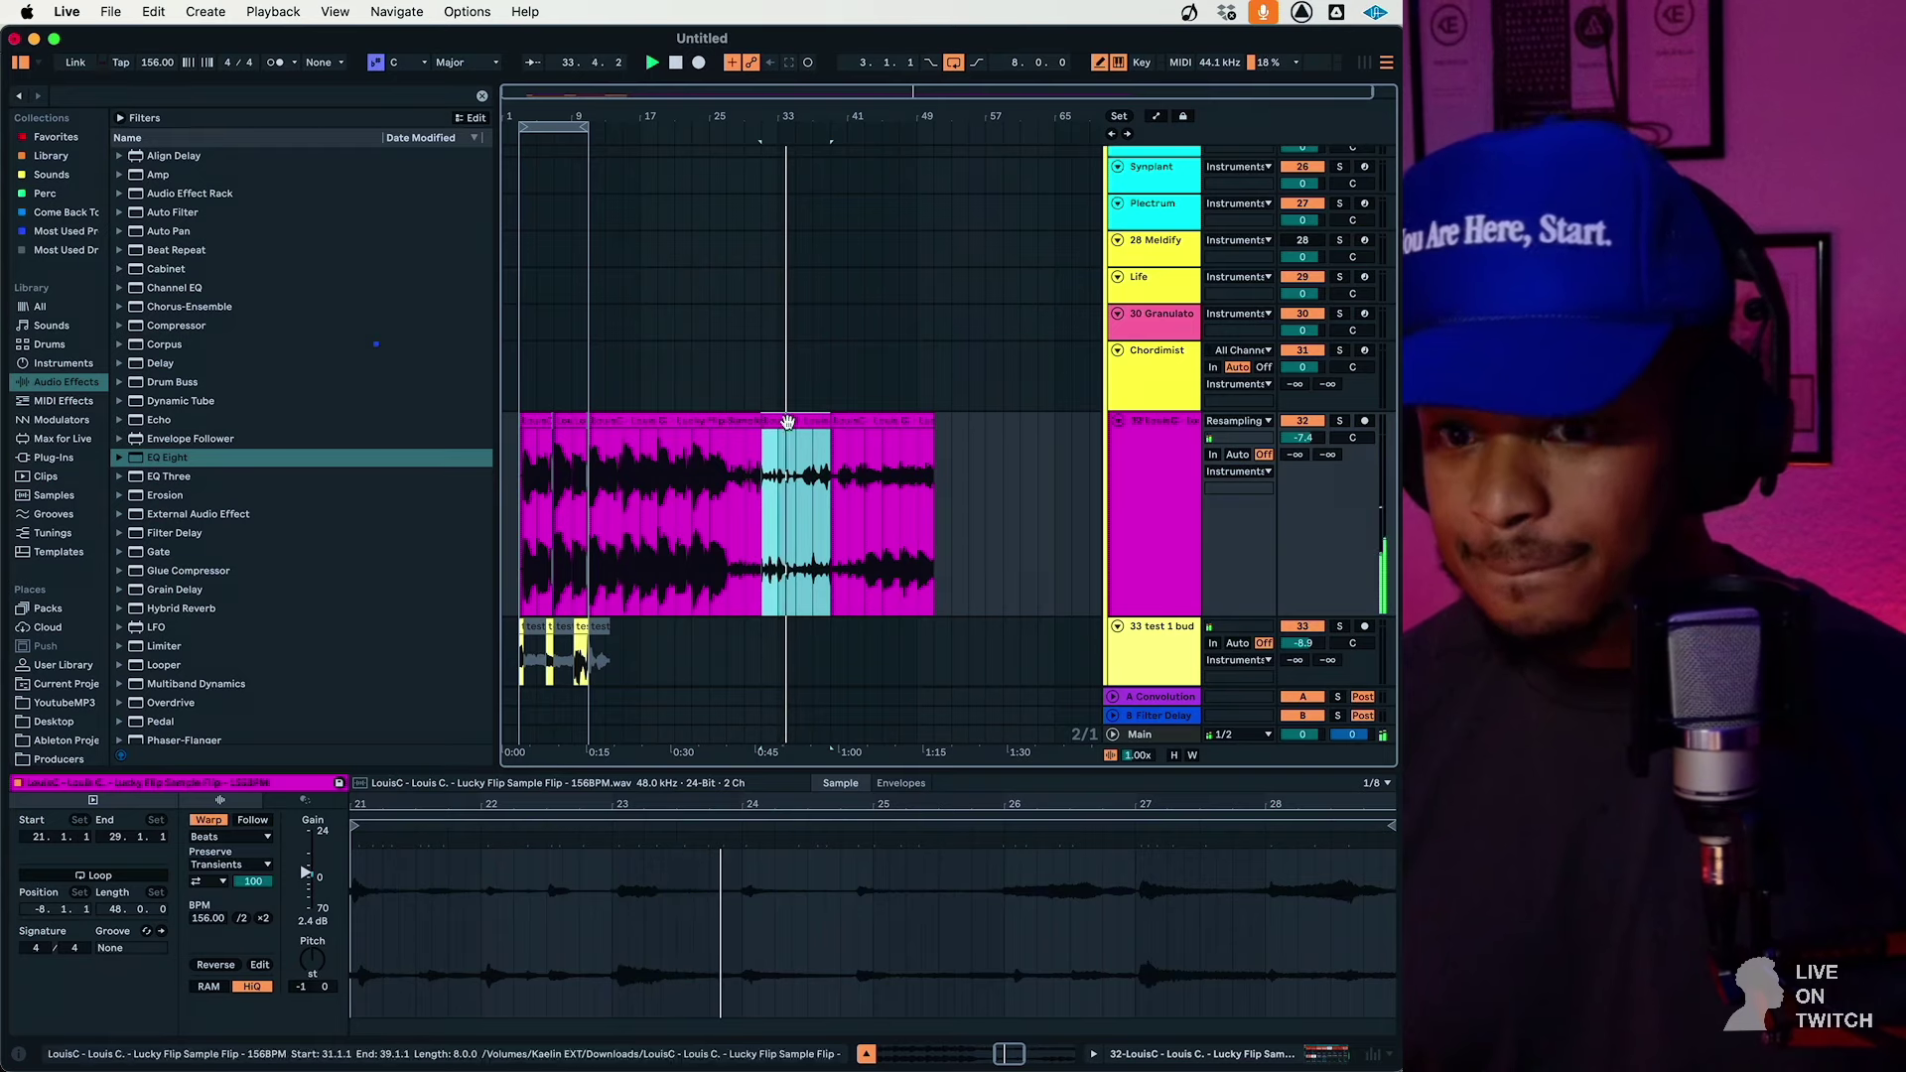
{"action": "left_click", "coordinate": [310, 959]}
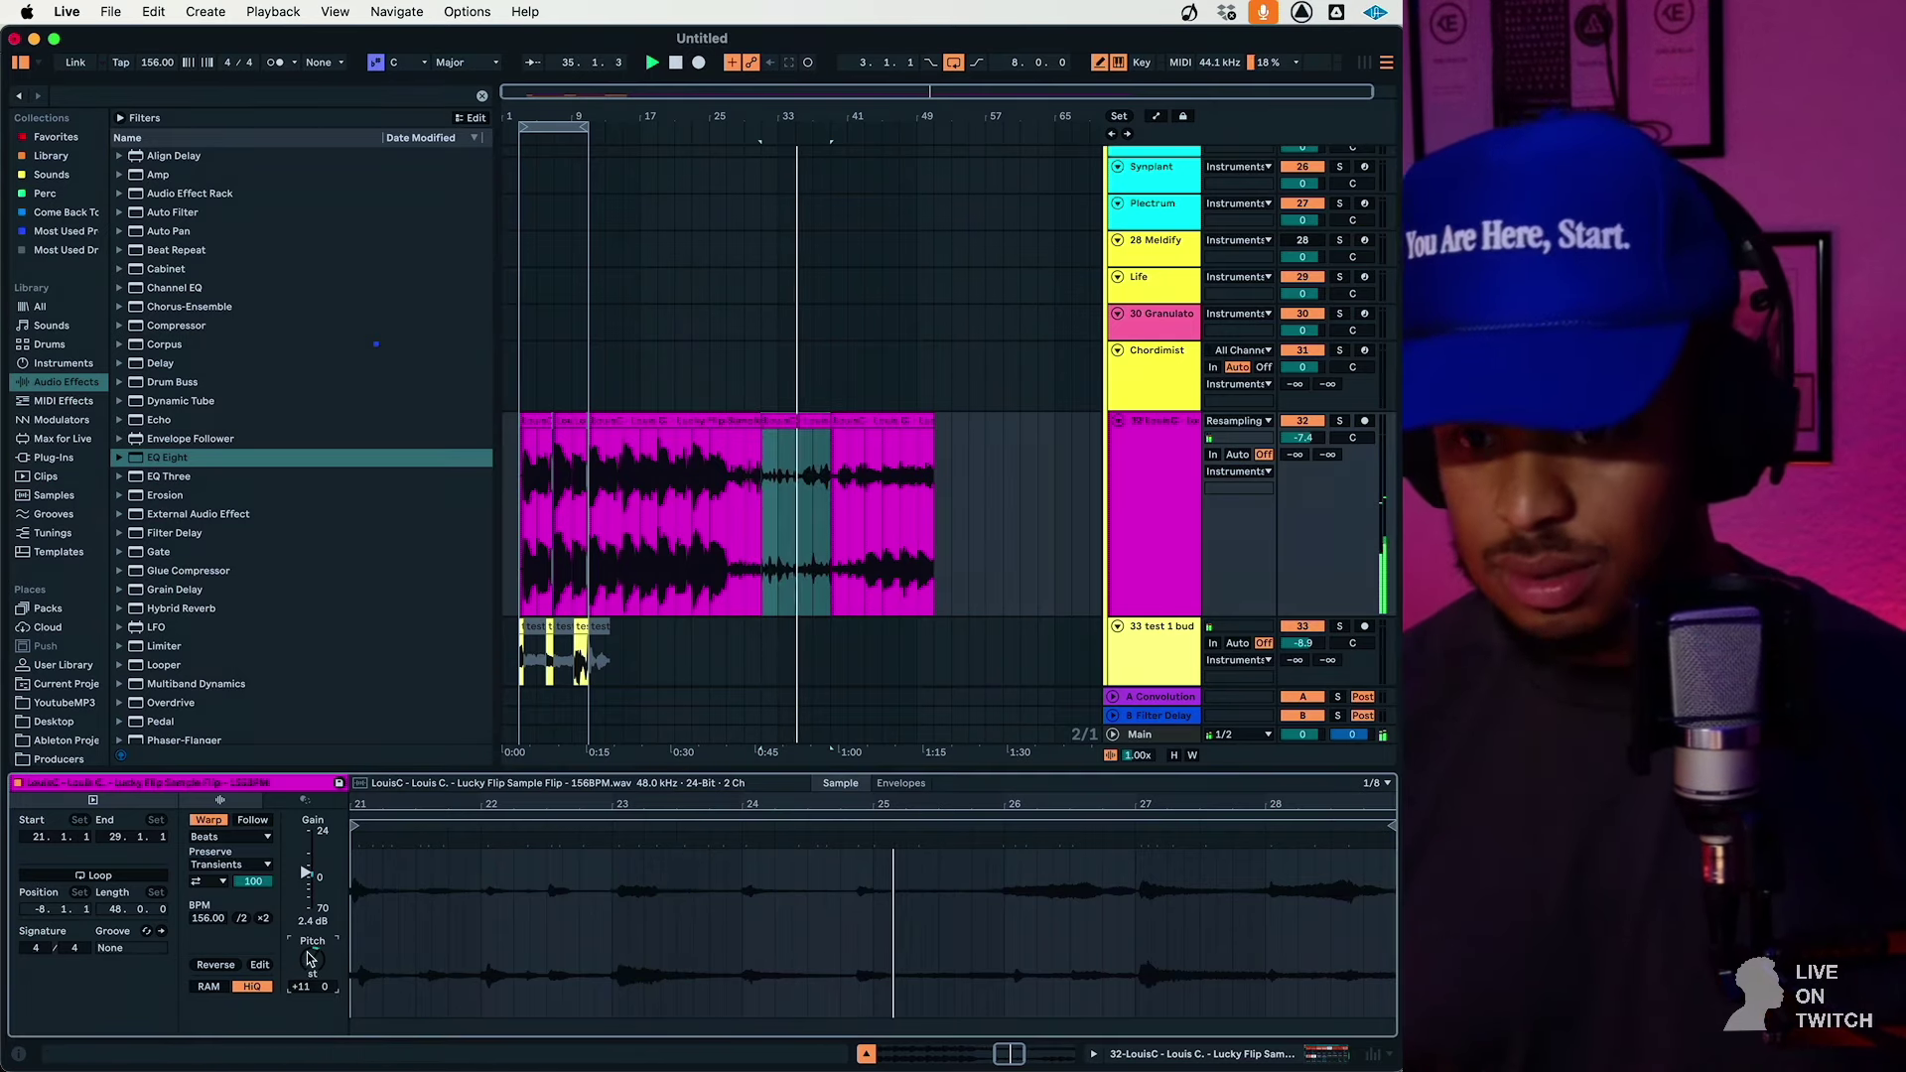
Insert an audio track below the sample track and move the eight-bar section onto it at bar 3
{"action": "left_click", "coordinate": [1141, 536]}
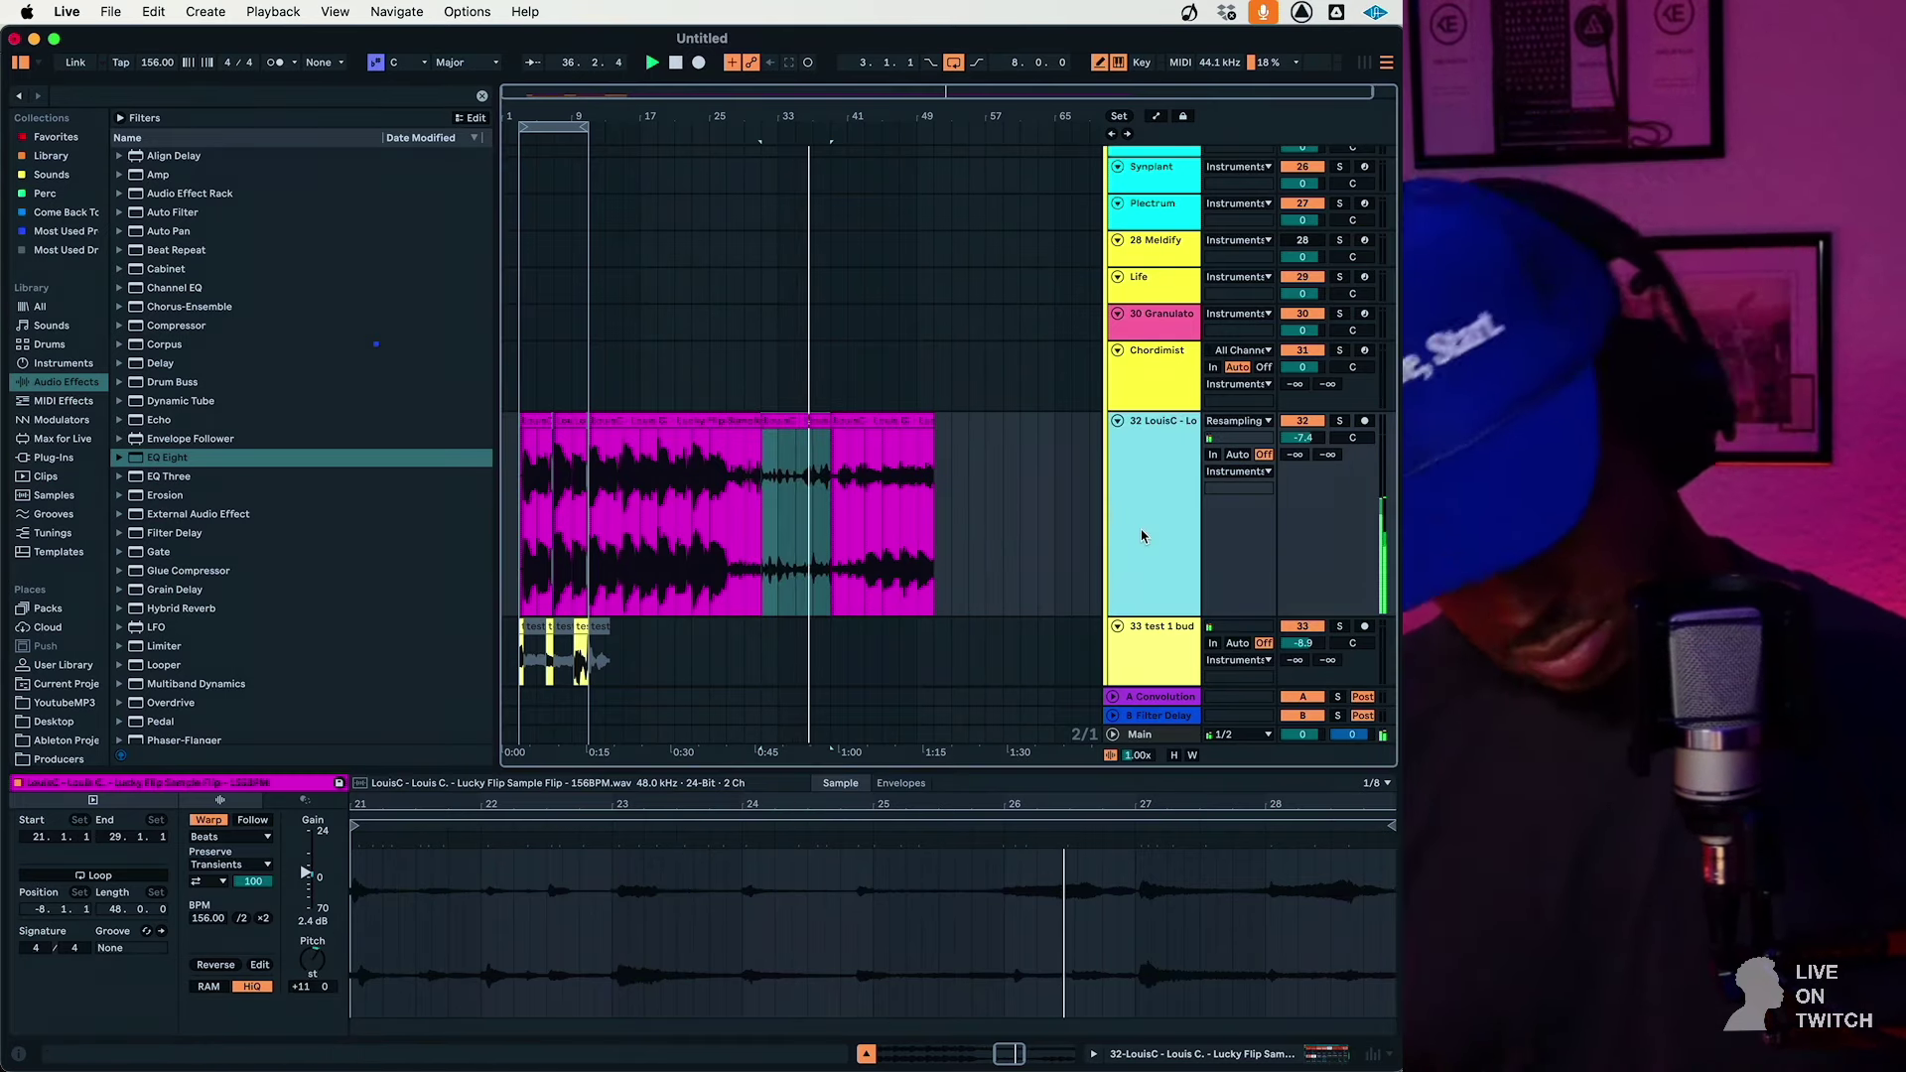
{"action": "key", "text": "super+t"}
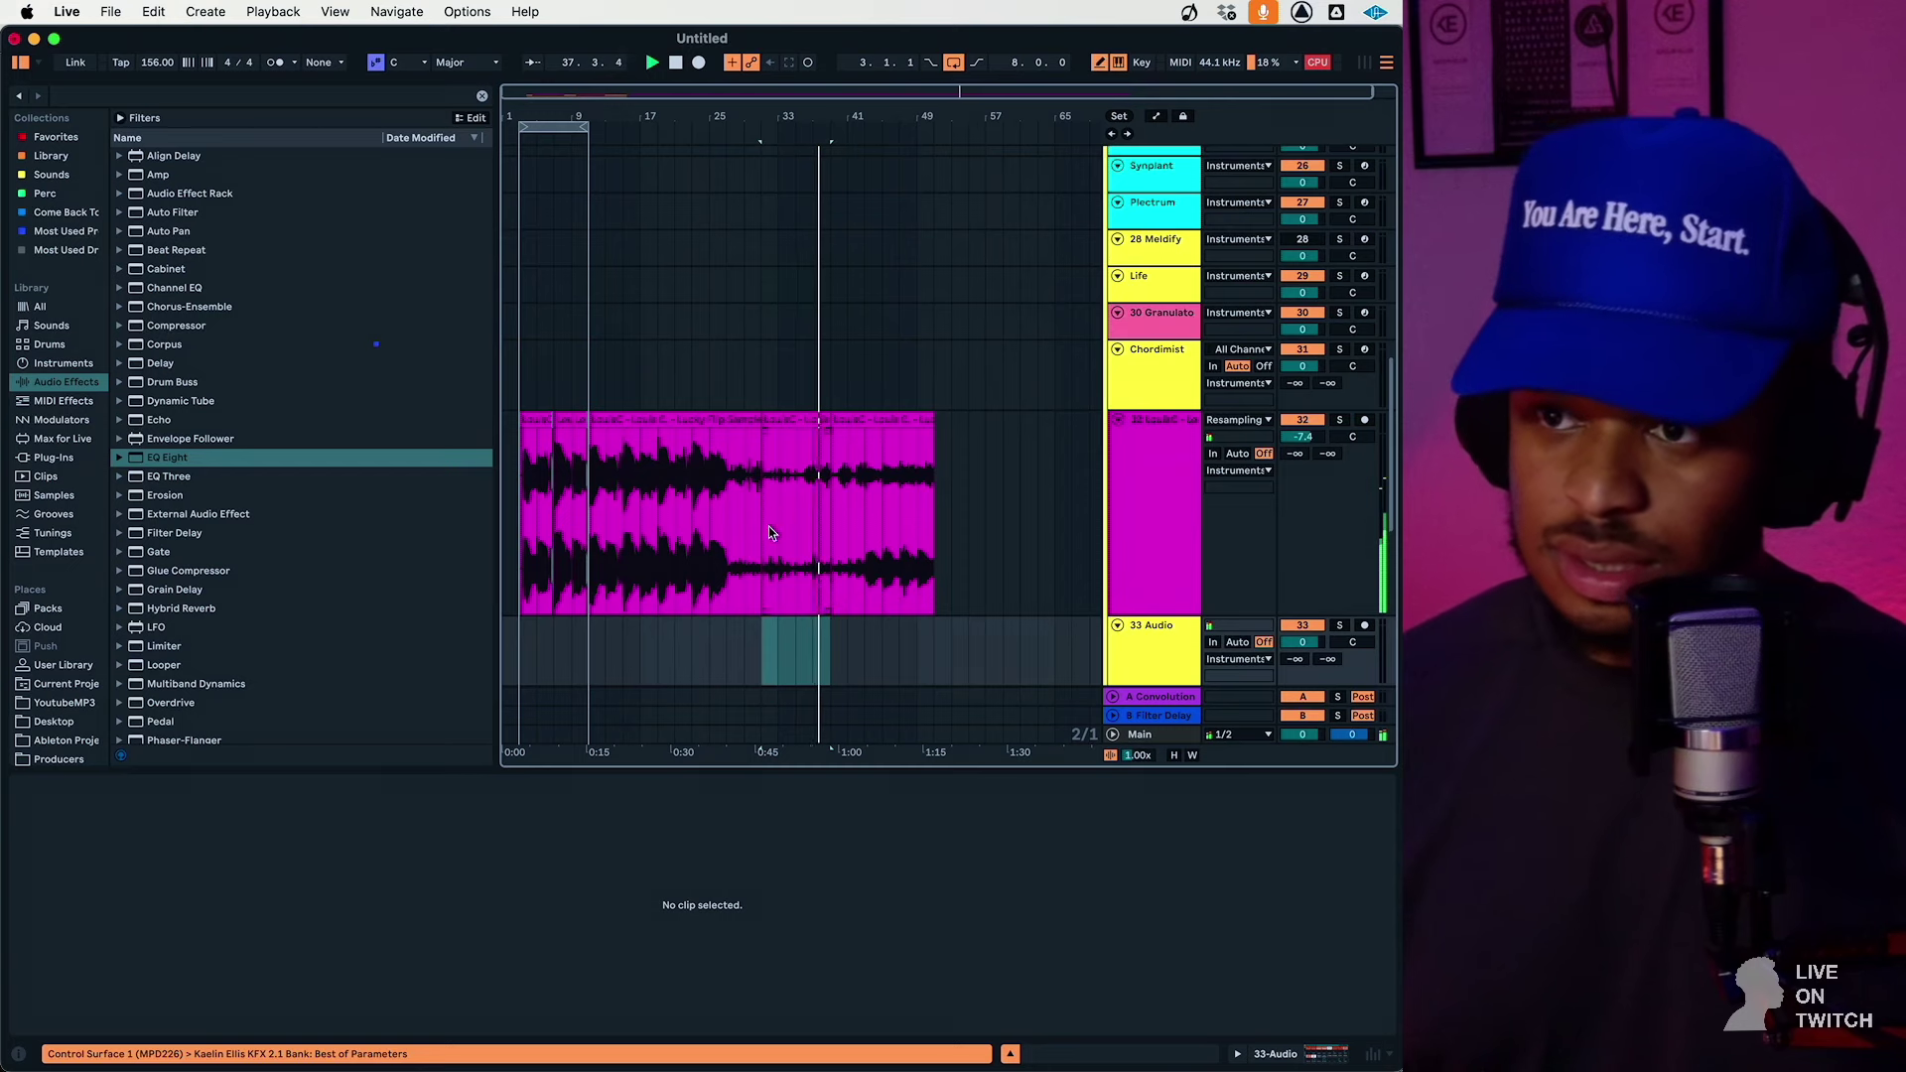
{"action": "key", "text": "Up"}
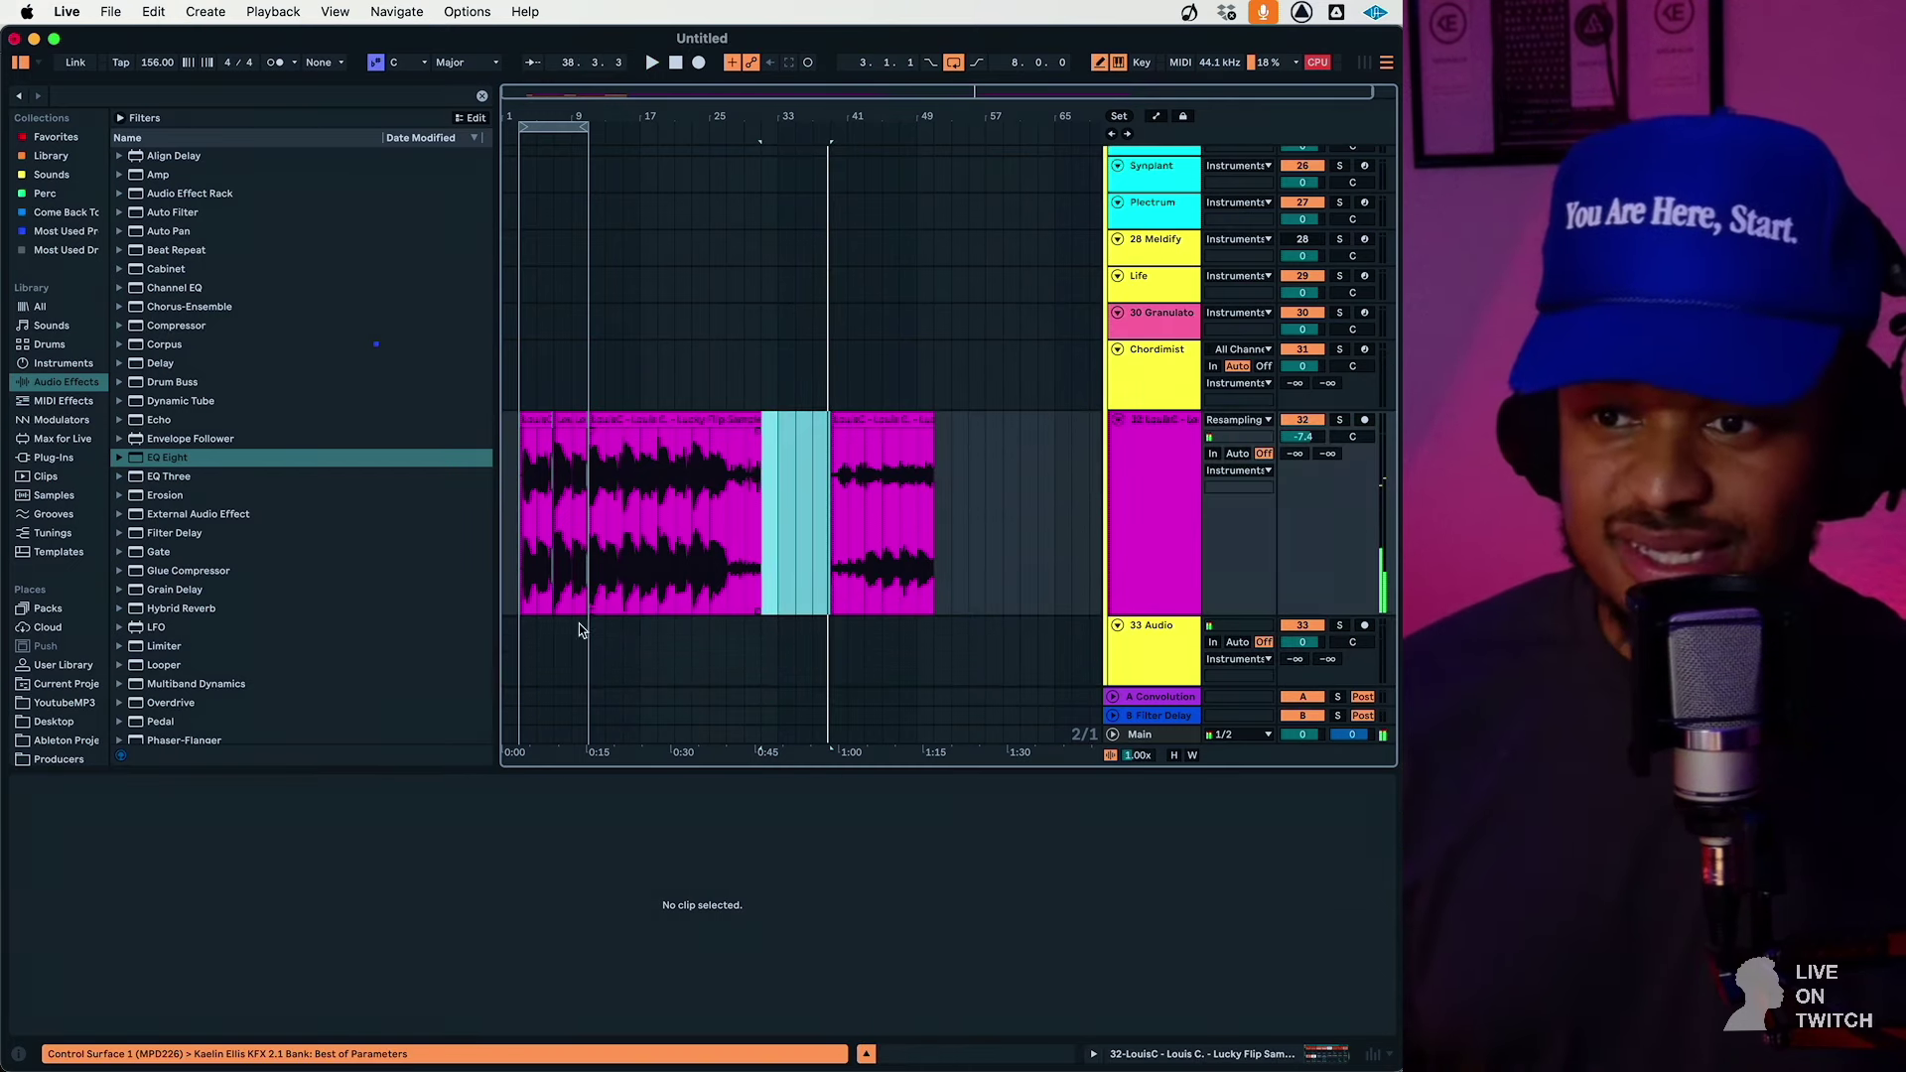
{"action": "key", "text": "Delete"}
{"action": "left_click", "coordinate": [522, 653]}
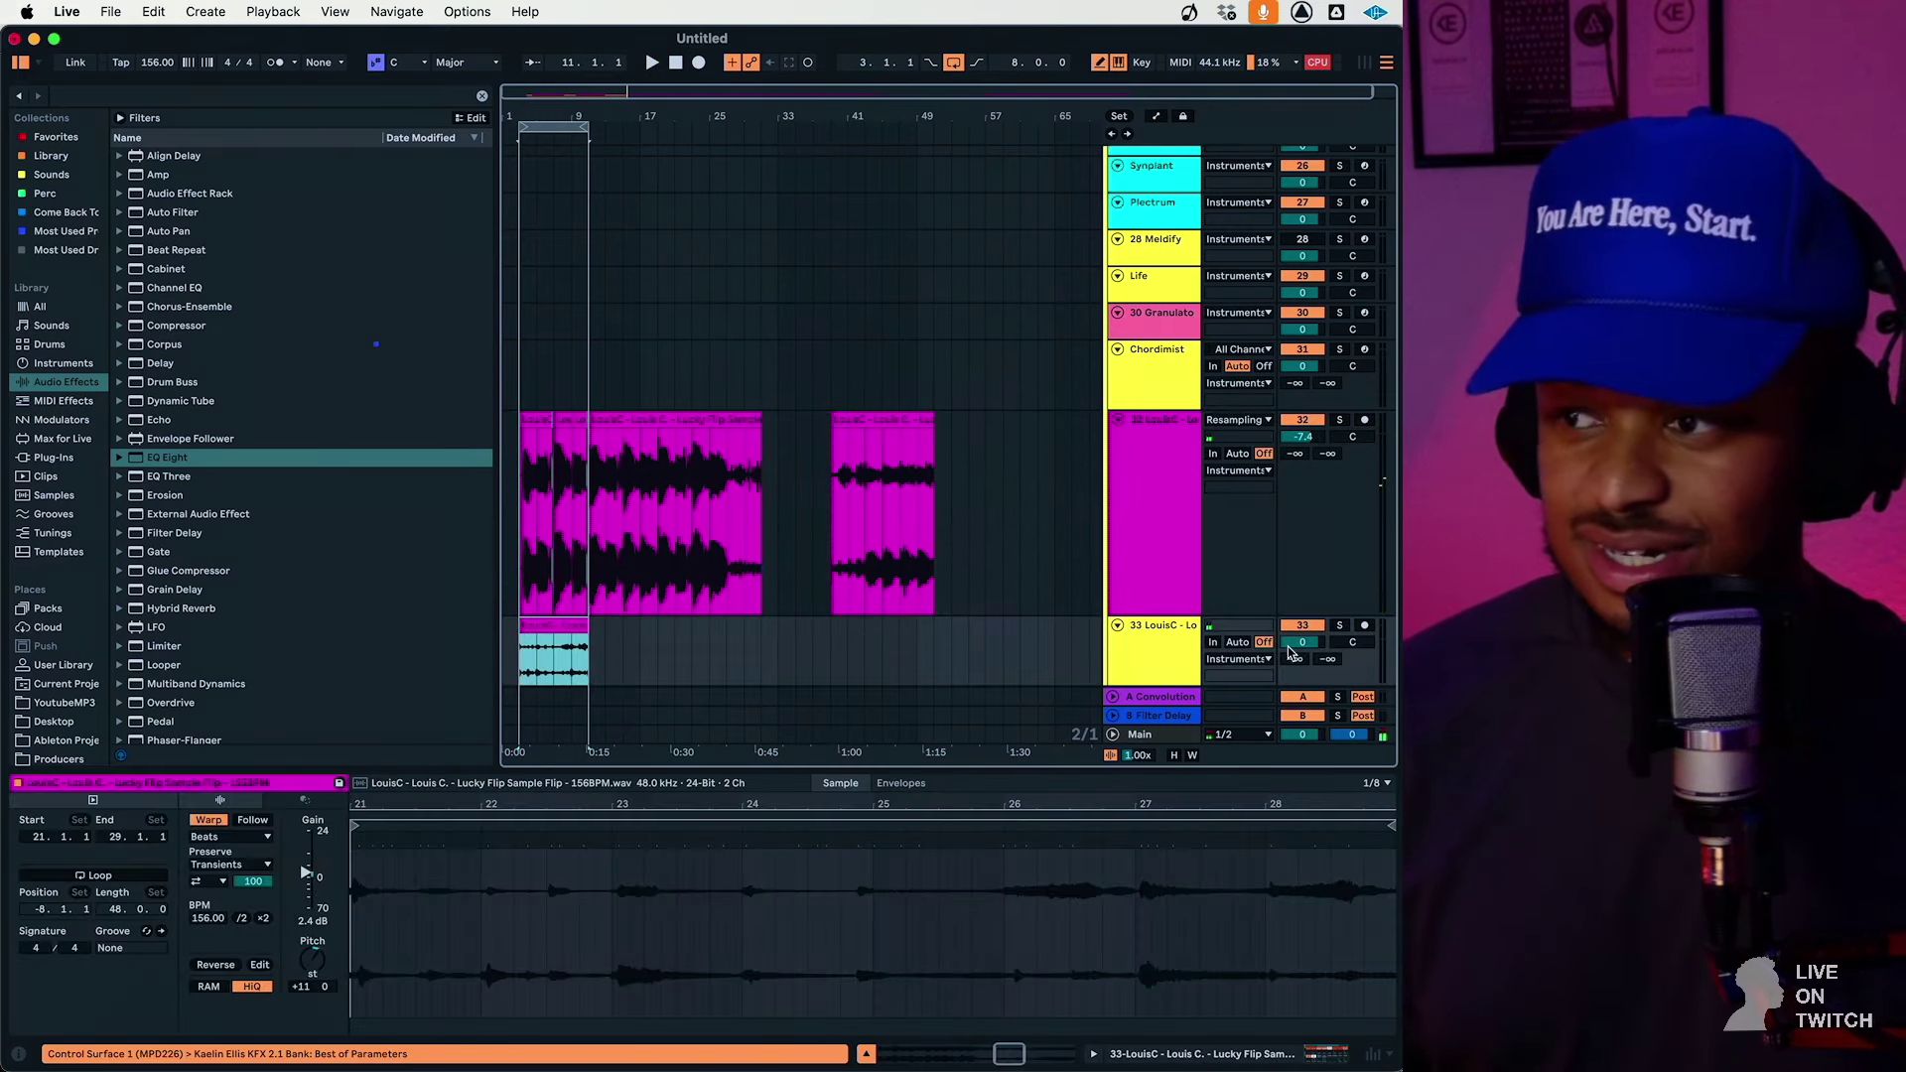
Set the new sample layer's volume to -10.9 dB and its KFX Reverb Dry/Wet to 31% and Reverb Amount to 7.60 s
{"action": "mouse_move", "coordinate": [1282, 694]}
{"action": "left_mouse_down"}
{"action": "mouse_move", "coordinate": [1285, 645]}
{"action": "mouse_move", "coordinate": [1302, 685]}
{"action": "left_mouse_up"}
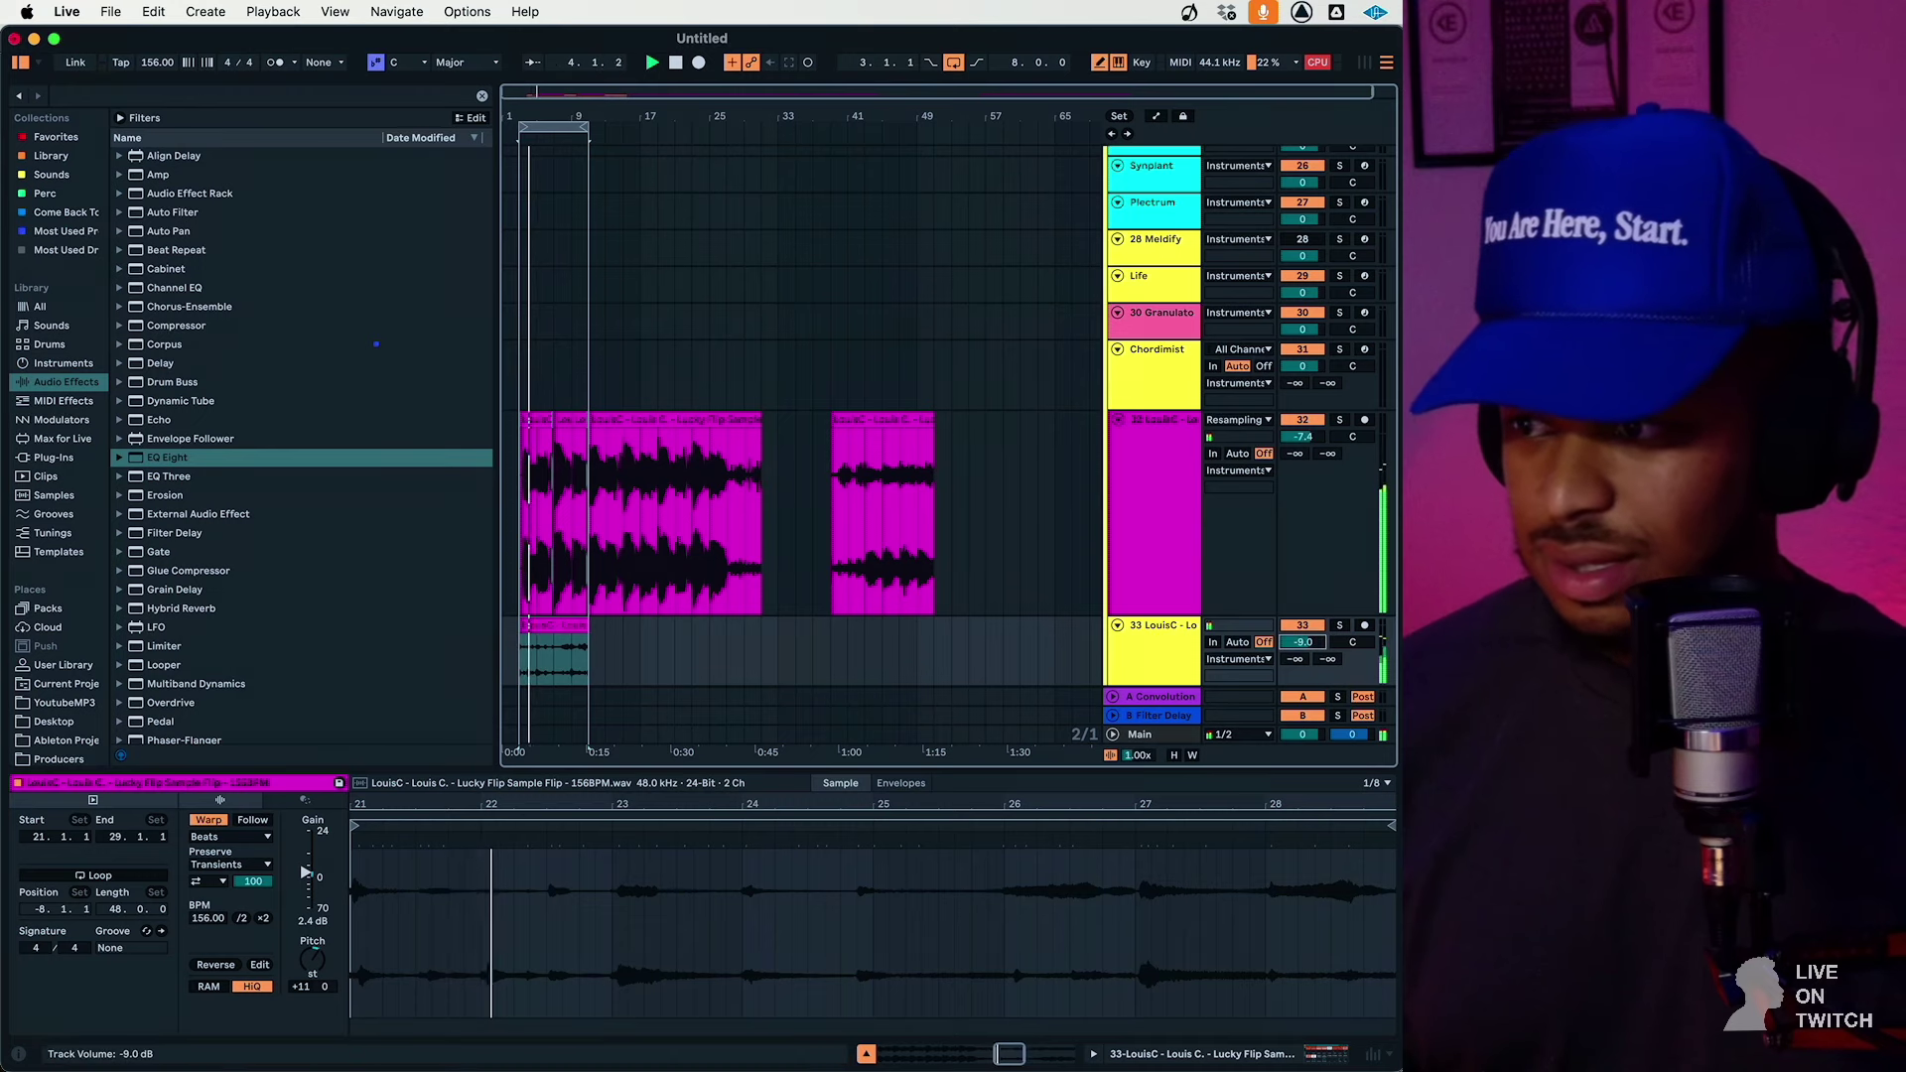
{"action": "double_click", "coordinate": [1150, 674]}
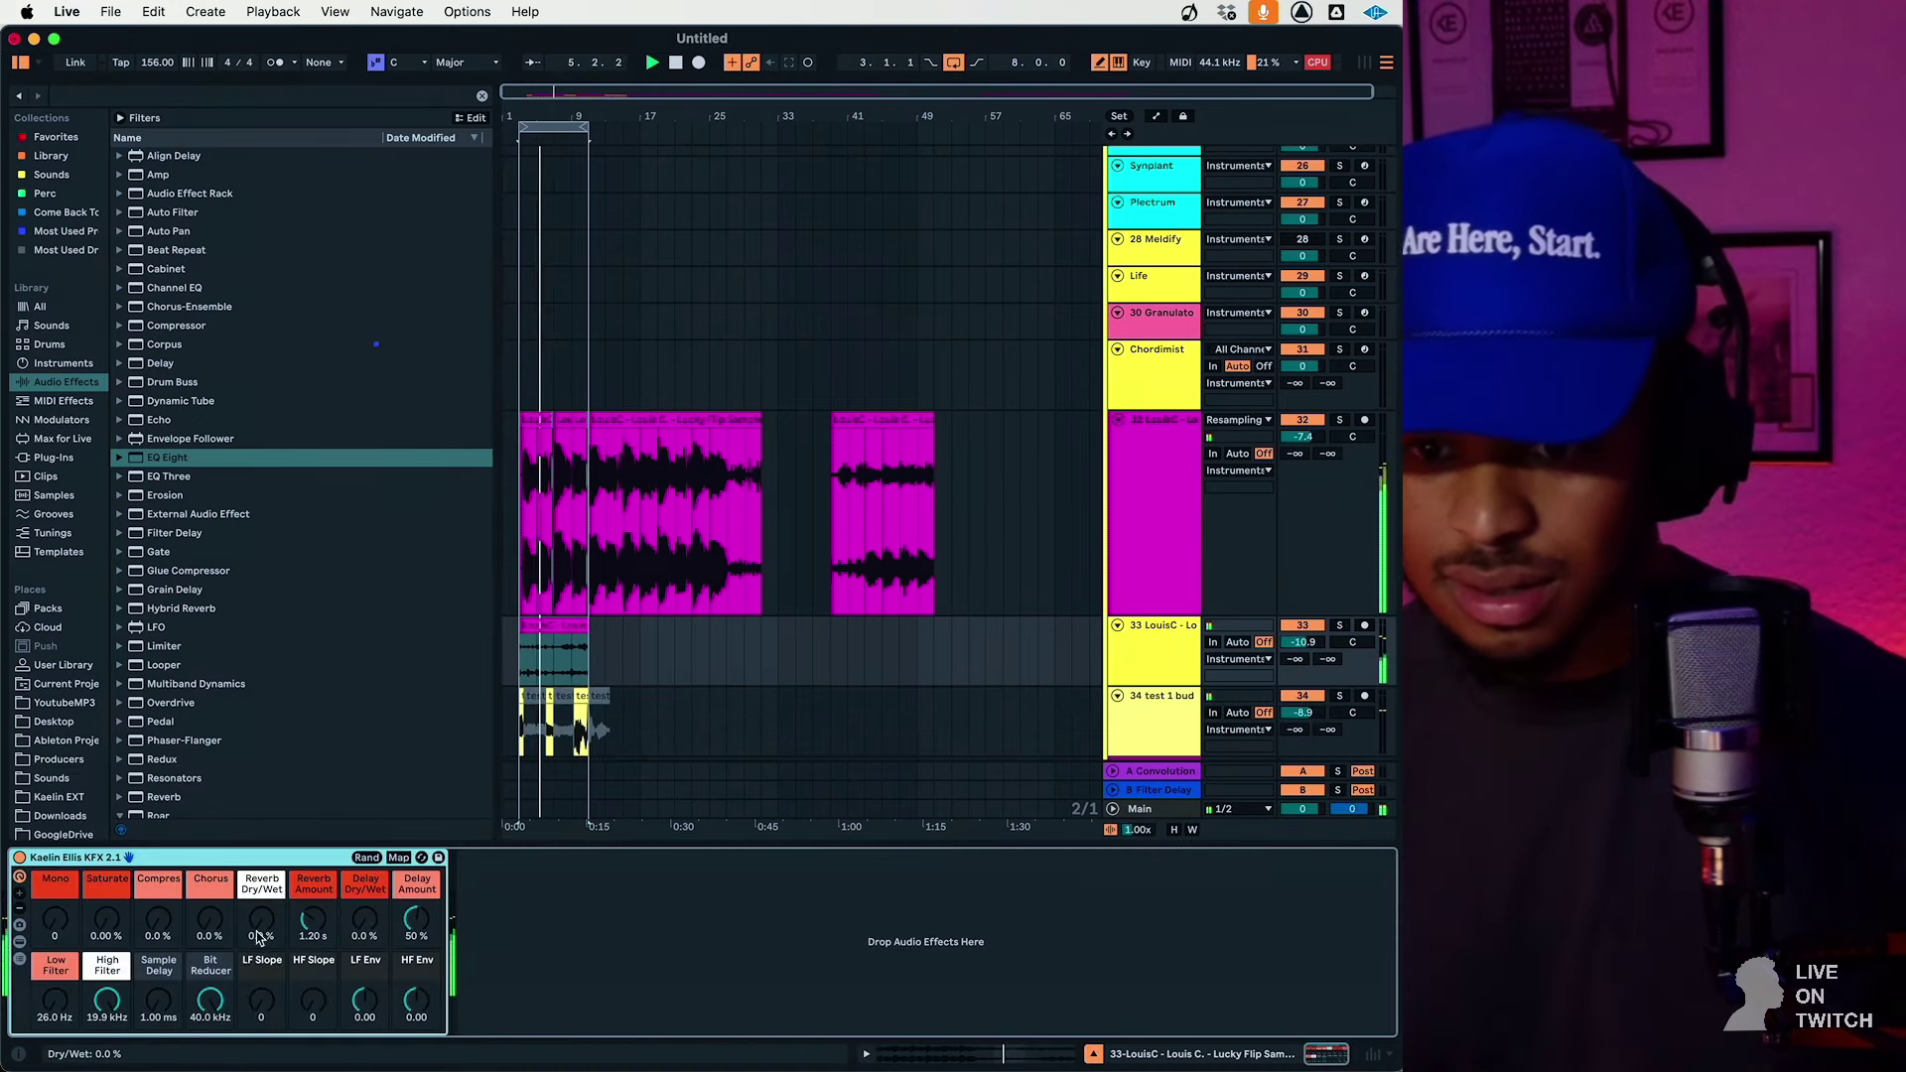
{"action": "left_click_drag", "start_coordinate": [259, 938], "coordinate": [313, 908]}
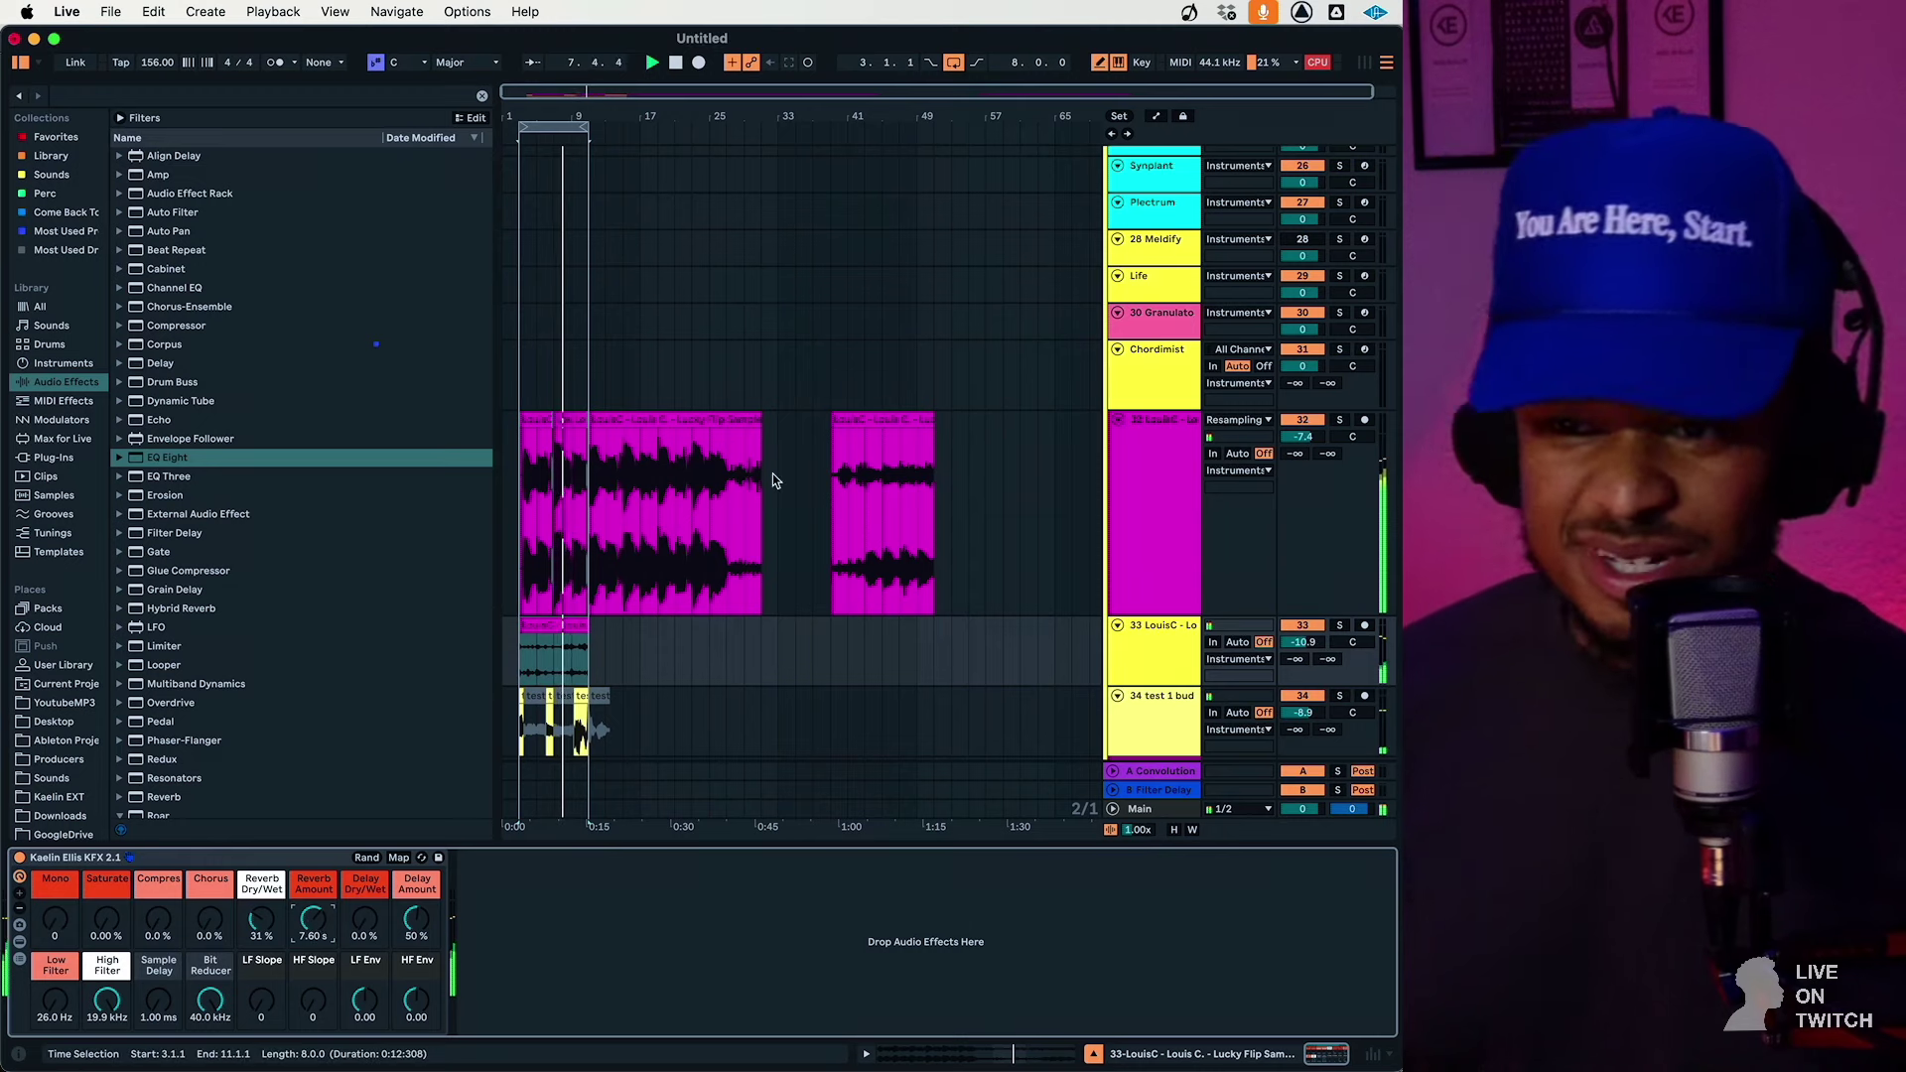
Duplicate the eight-bar loop across all tracks and extend the loop brace to 16 bars
{"action": "scroll", "coordinate": [712, 492], "scroll_direction": "down", "scroll_amount": 4}
{"action": "left_click", "coordinate": [561, 129]}
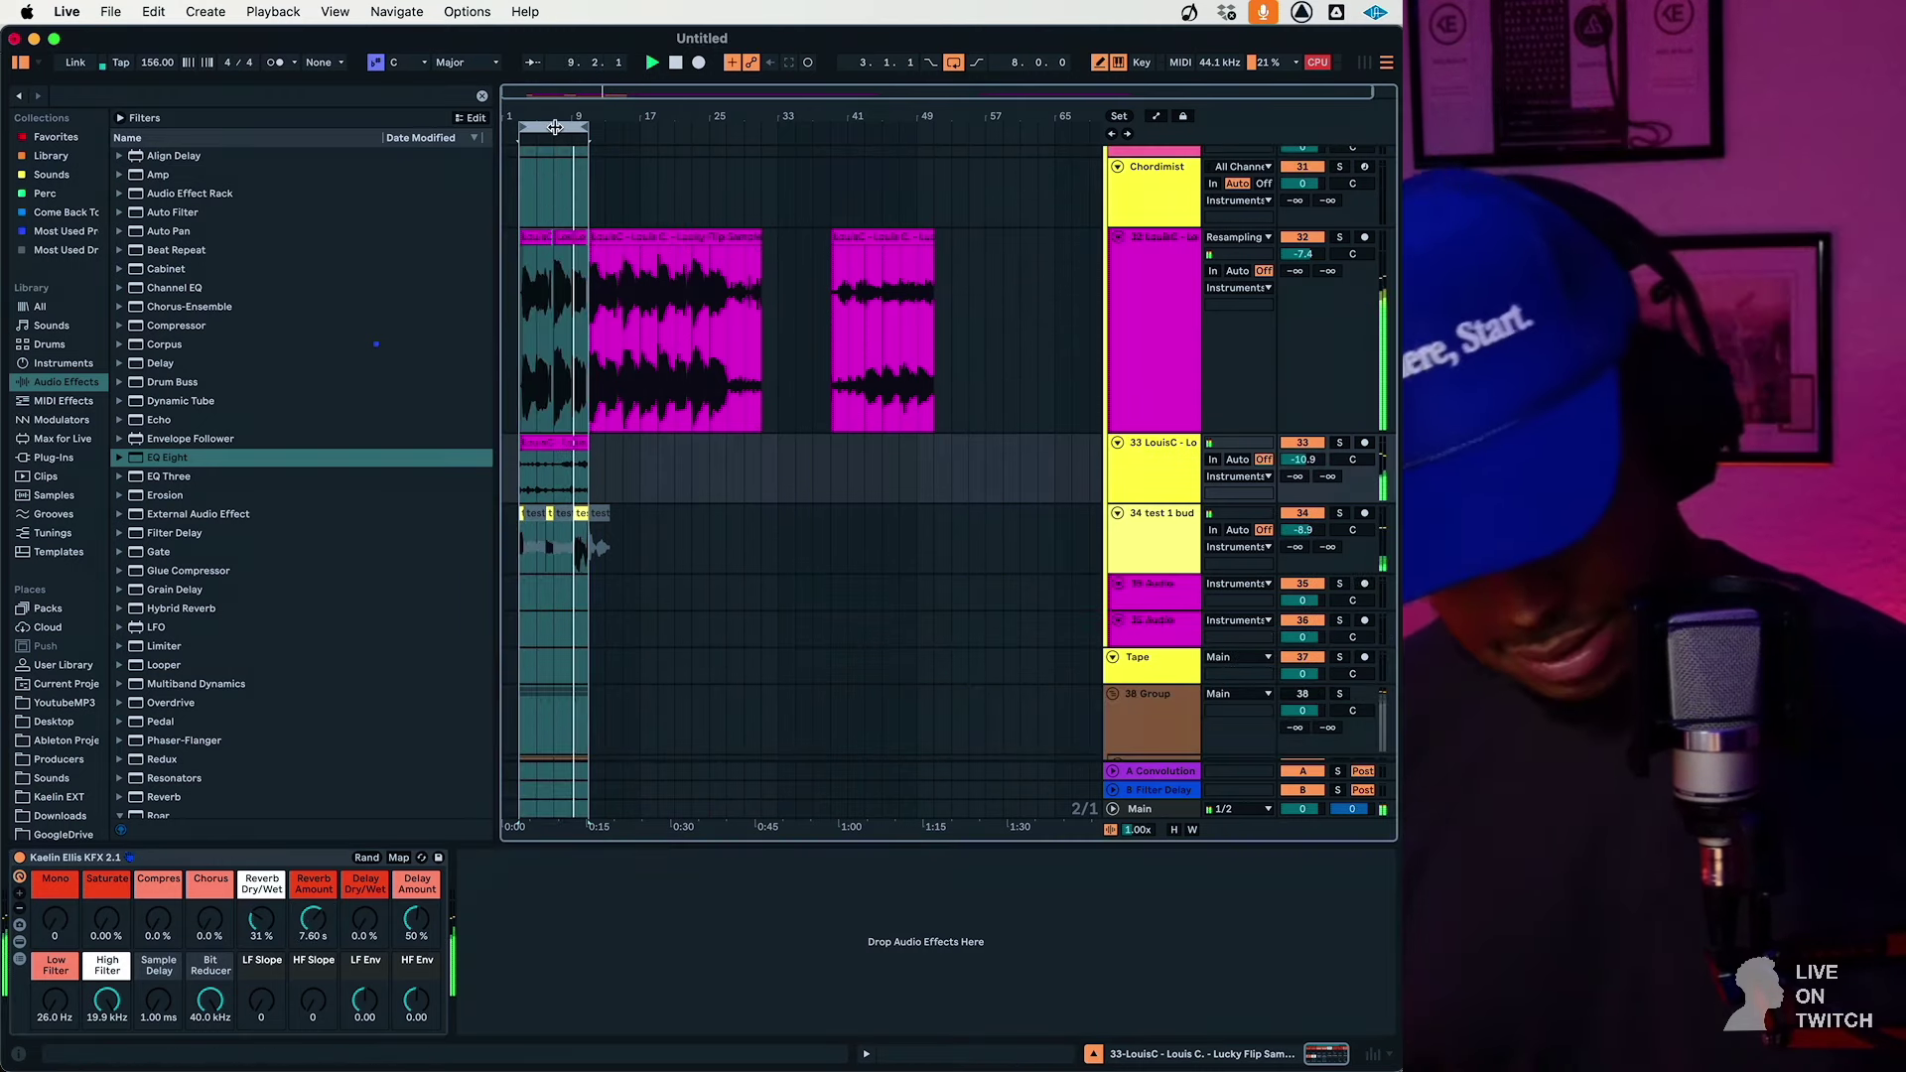
{"action": "key", "text": "super+d"}
{"action": "left_click", "coordinate": [574, 121]}
{"action": "left_click_drag", "start_coordinate": [586, 127], "coordinate": [655, 134]}
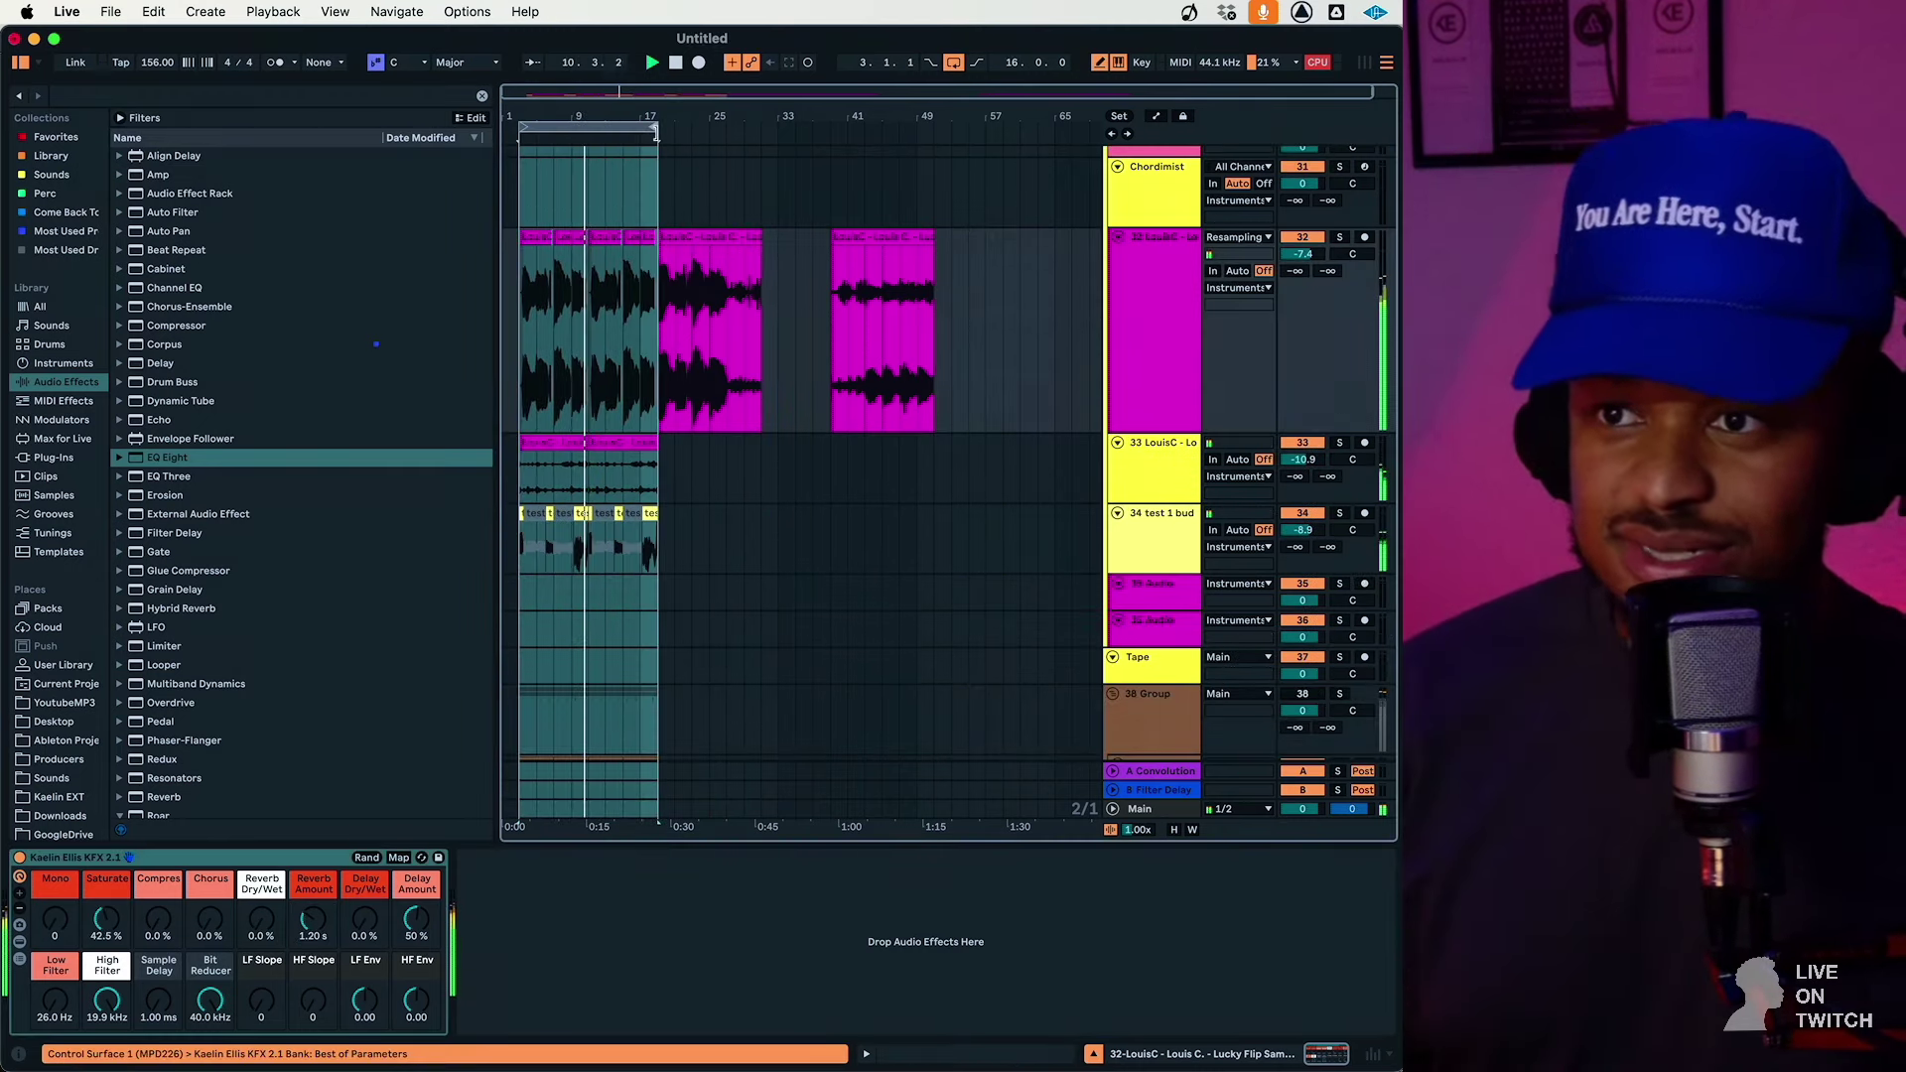
Select both clips on the new sample layer track and set their warp mode to Complex
{"action": "key", "text": "h"}
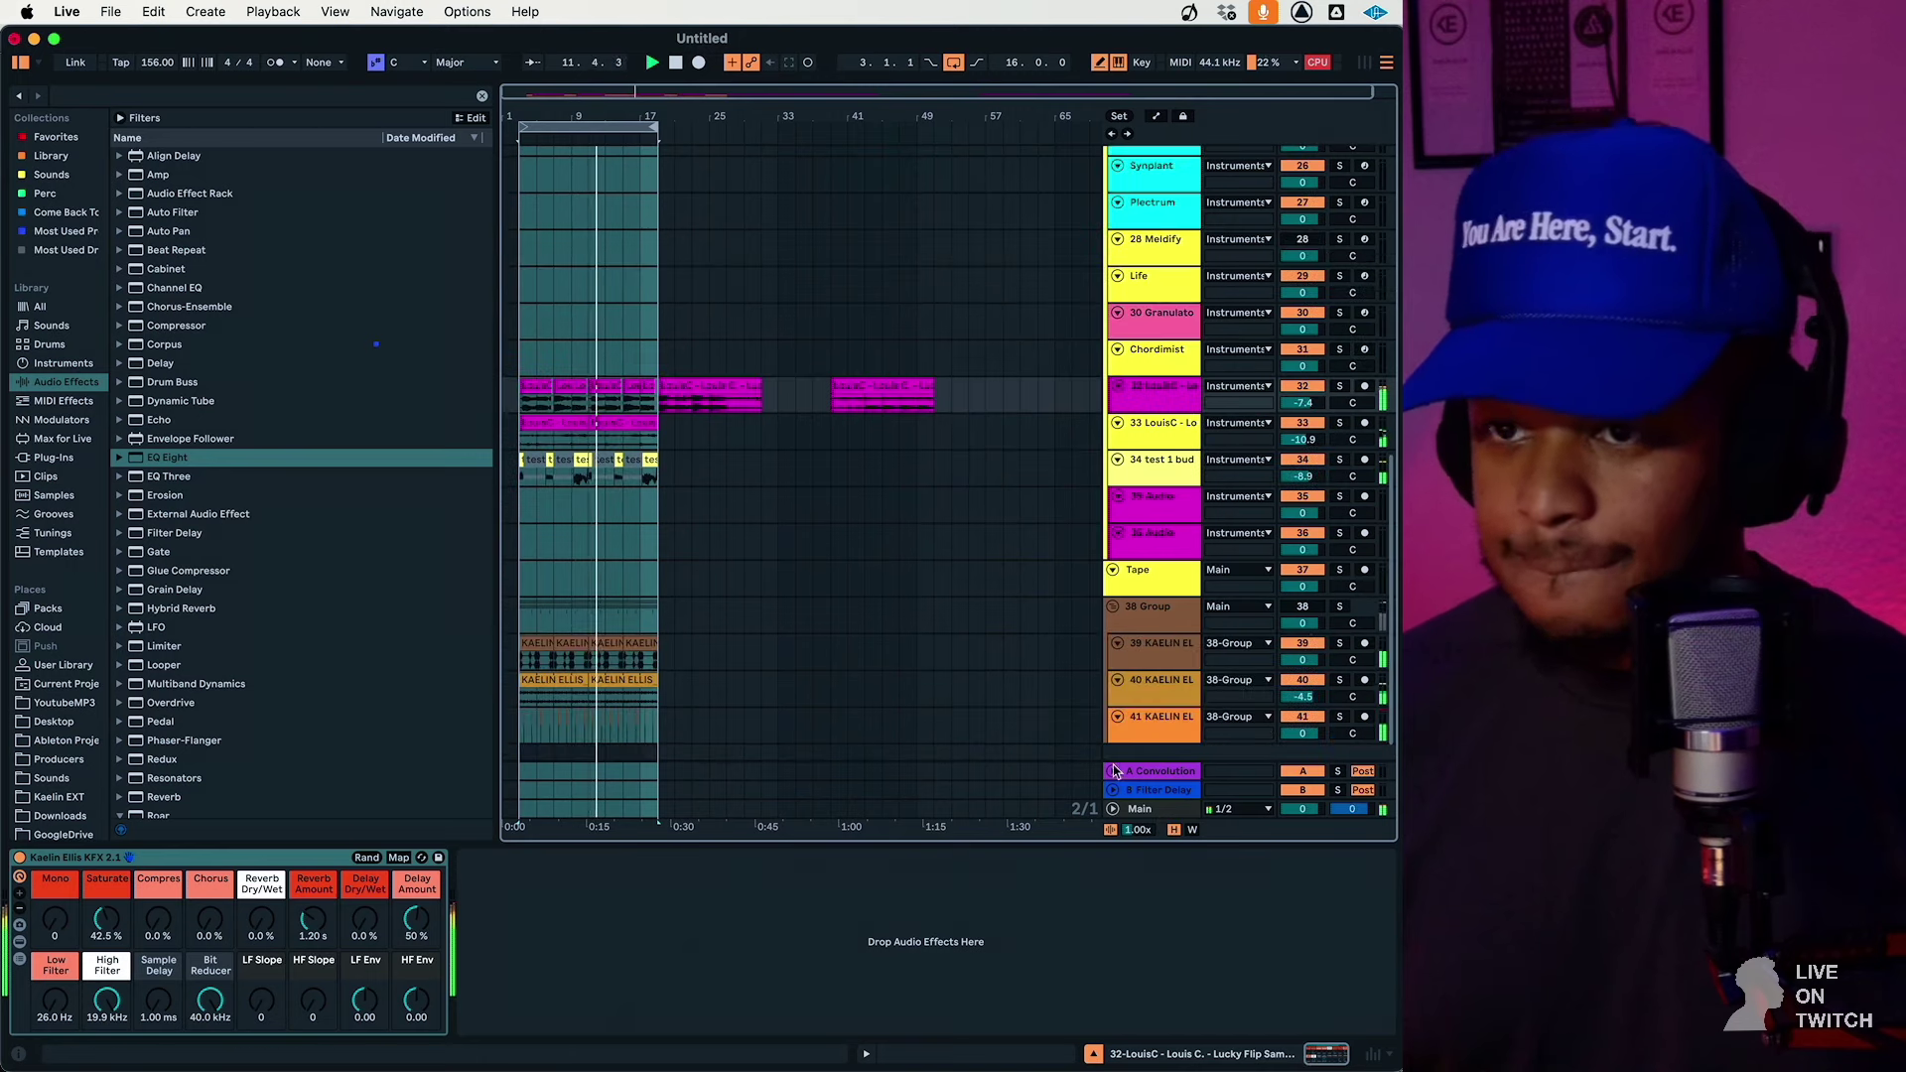
{"action": "left_click", "coordinate": [604, 448]}
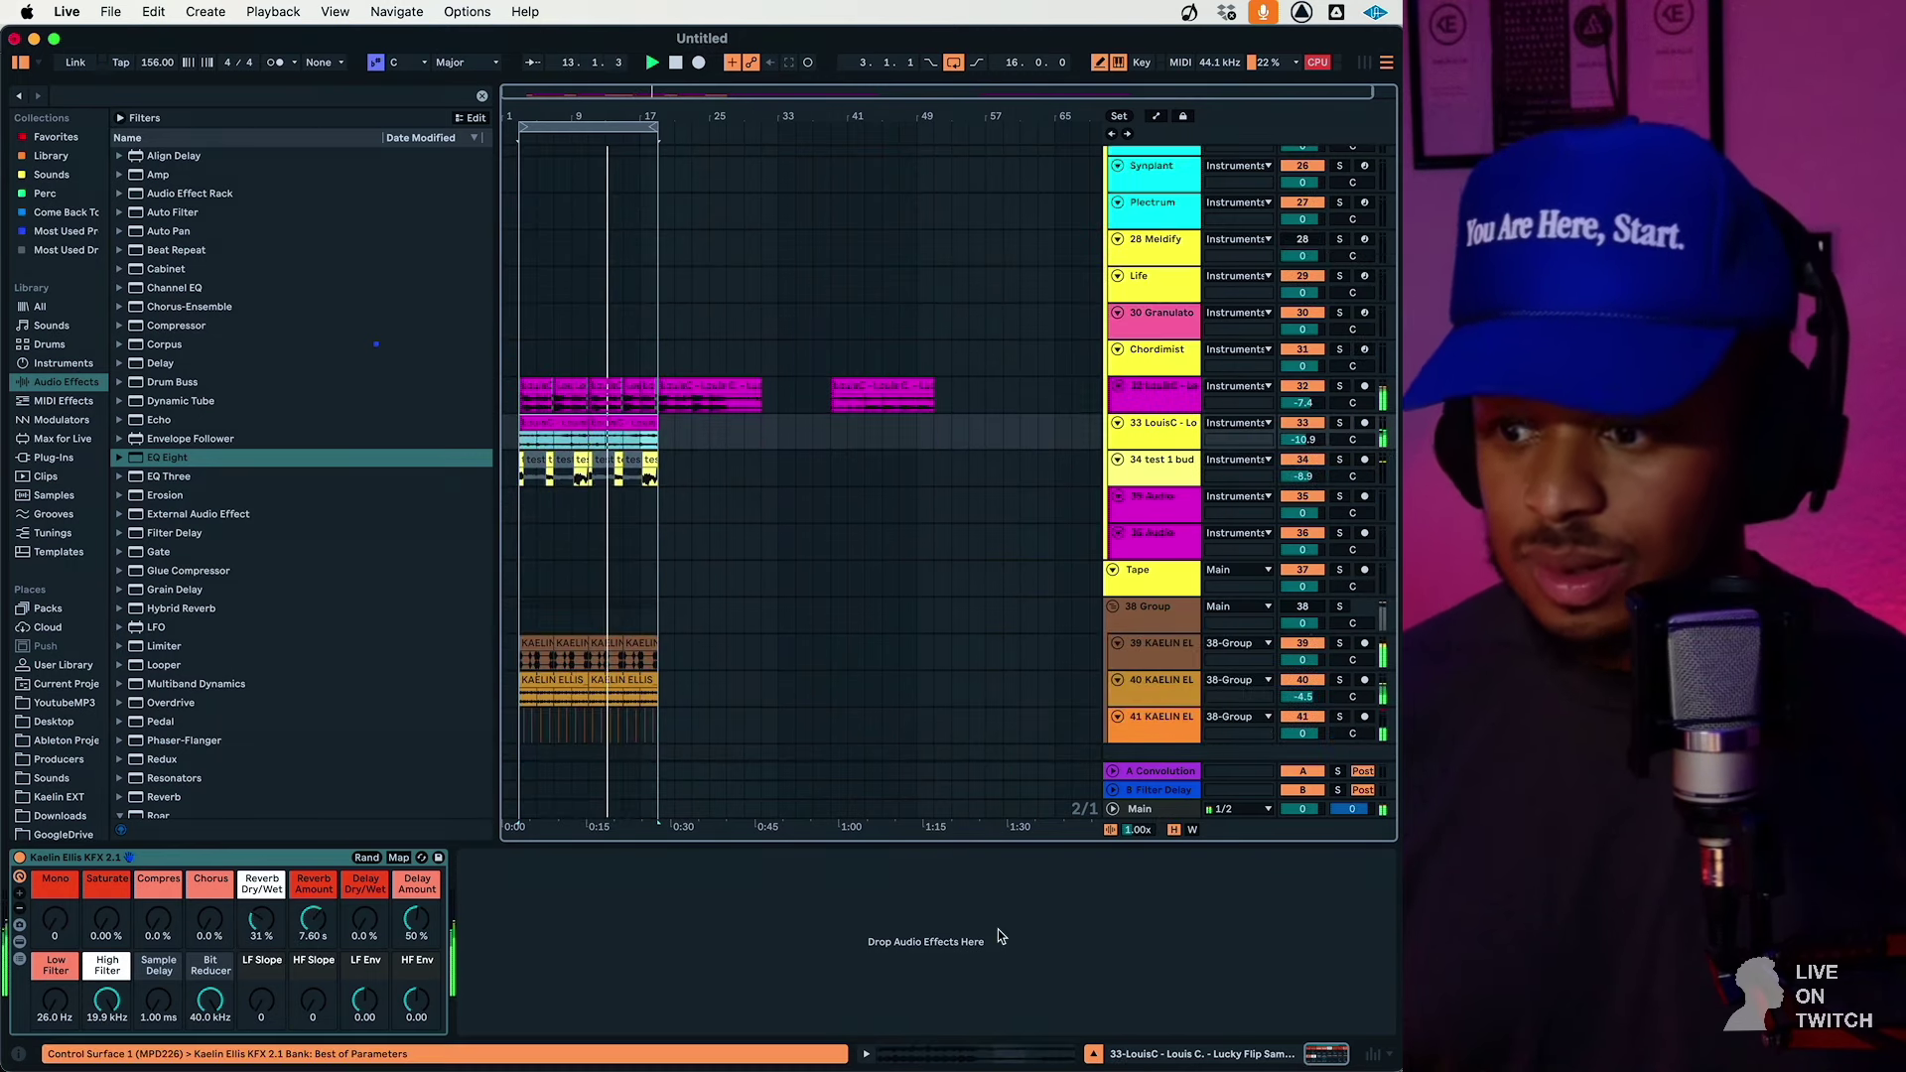
{"action": "left_click", "coordinate": [915, 1065]}
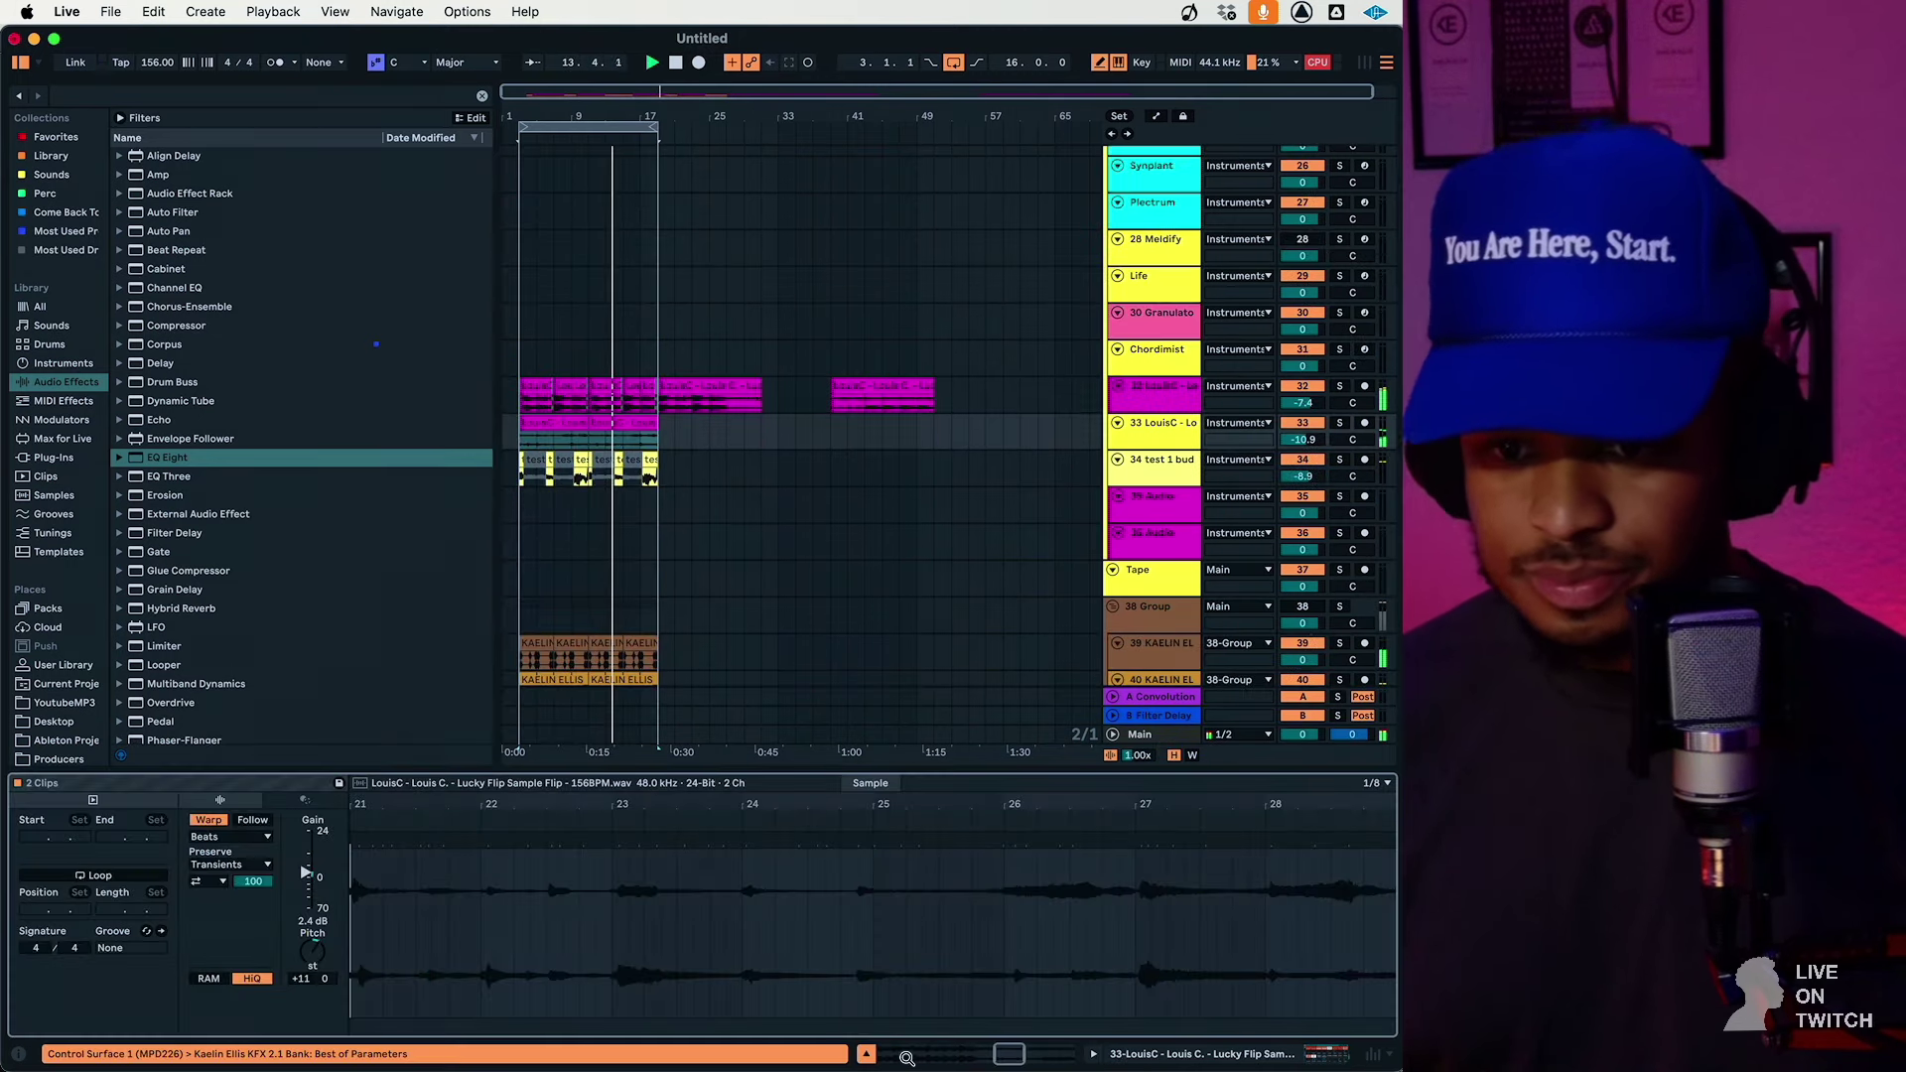
{"action": "left_click", "coordinate": [238, 844]}
{"action": "left_click", "coordinate": [224, 893]}
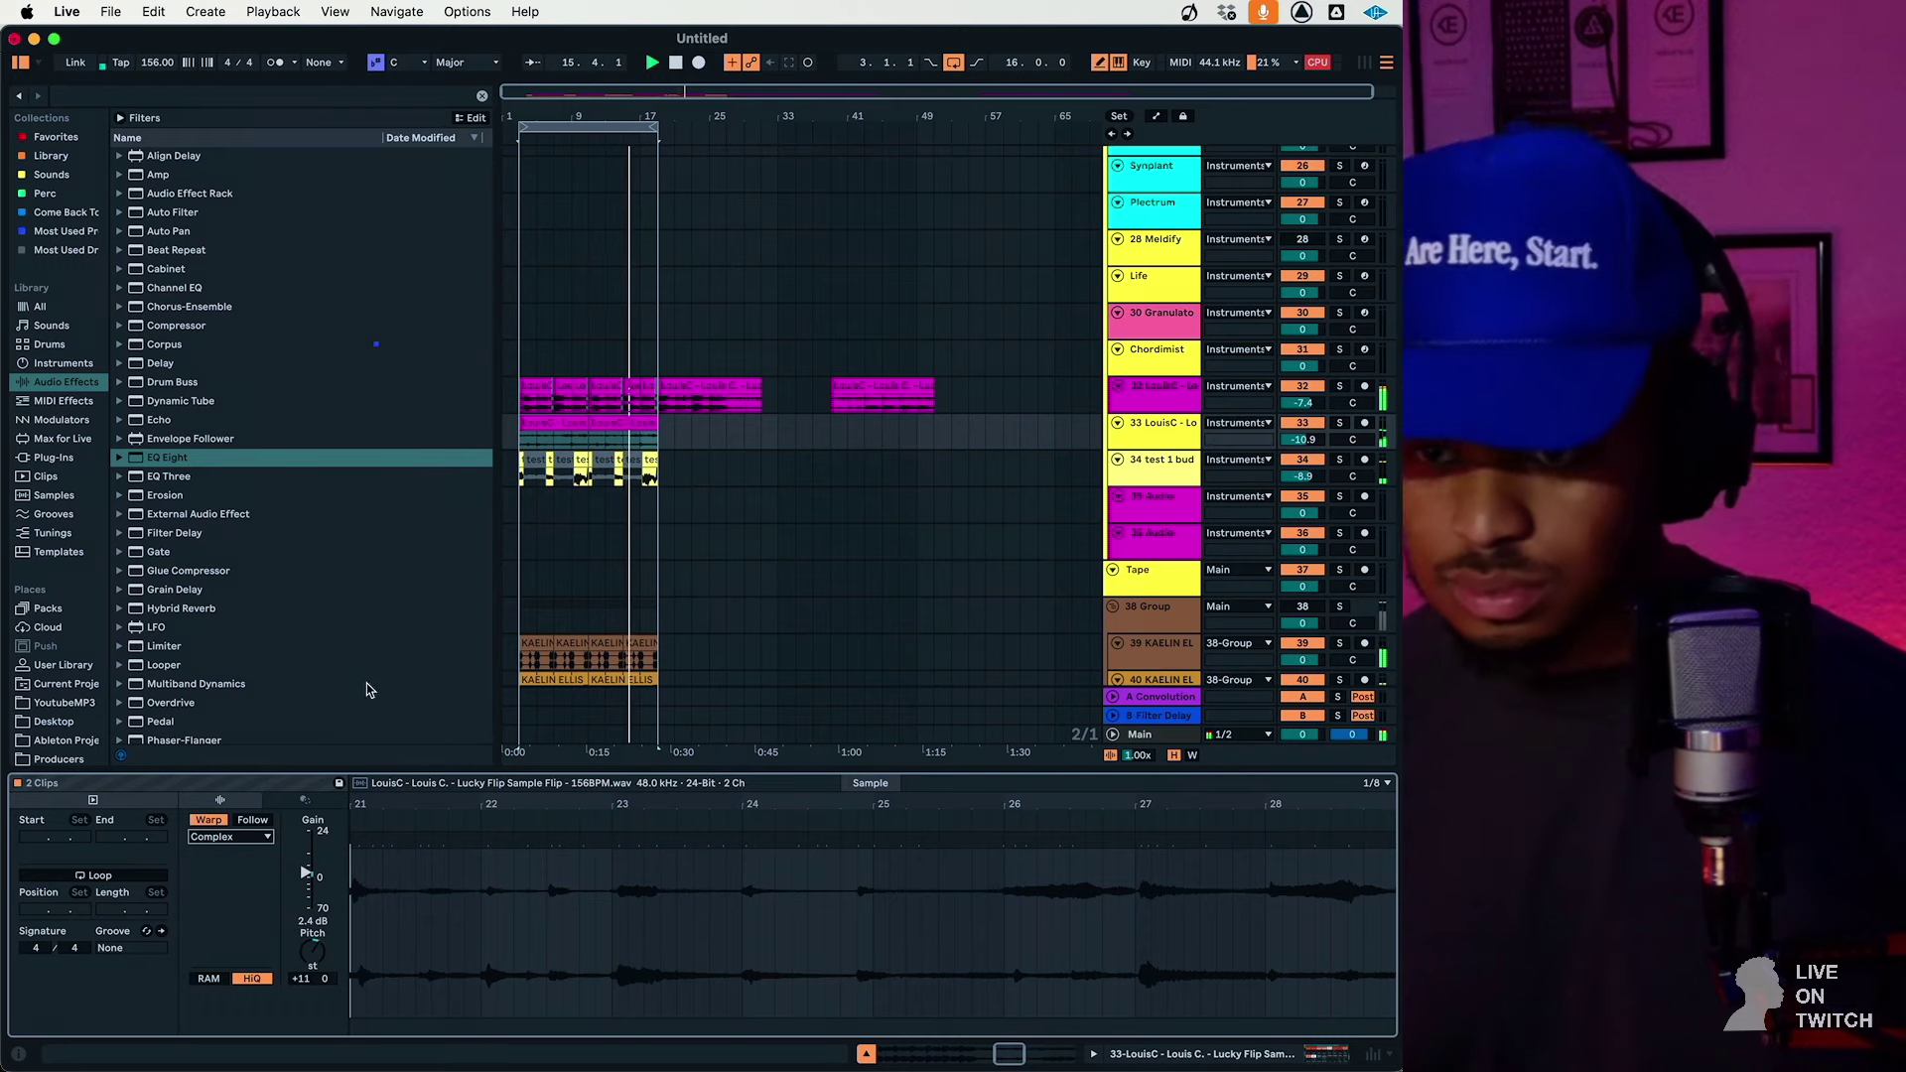
Solo the drum group for a moment and show the kick track's KFX rack
{"action": "scroll", "coordinate": [1009, 532], "scroll_direction": "down", "scroll_amount": 2}
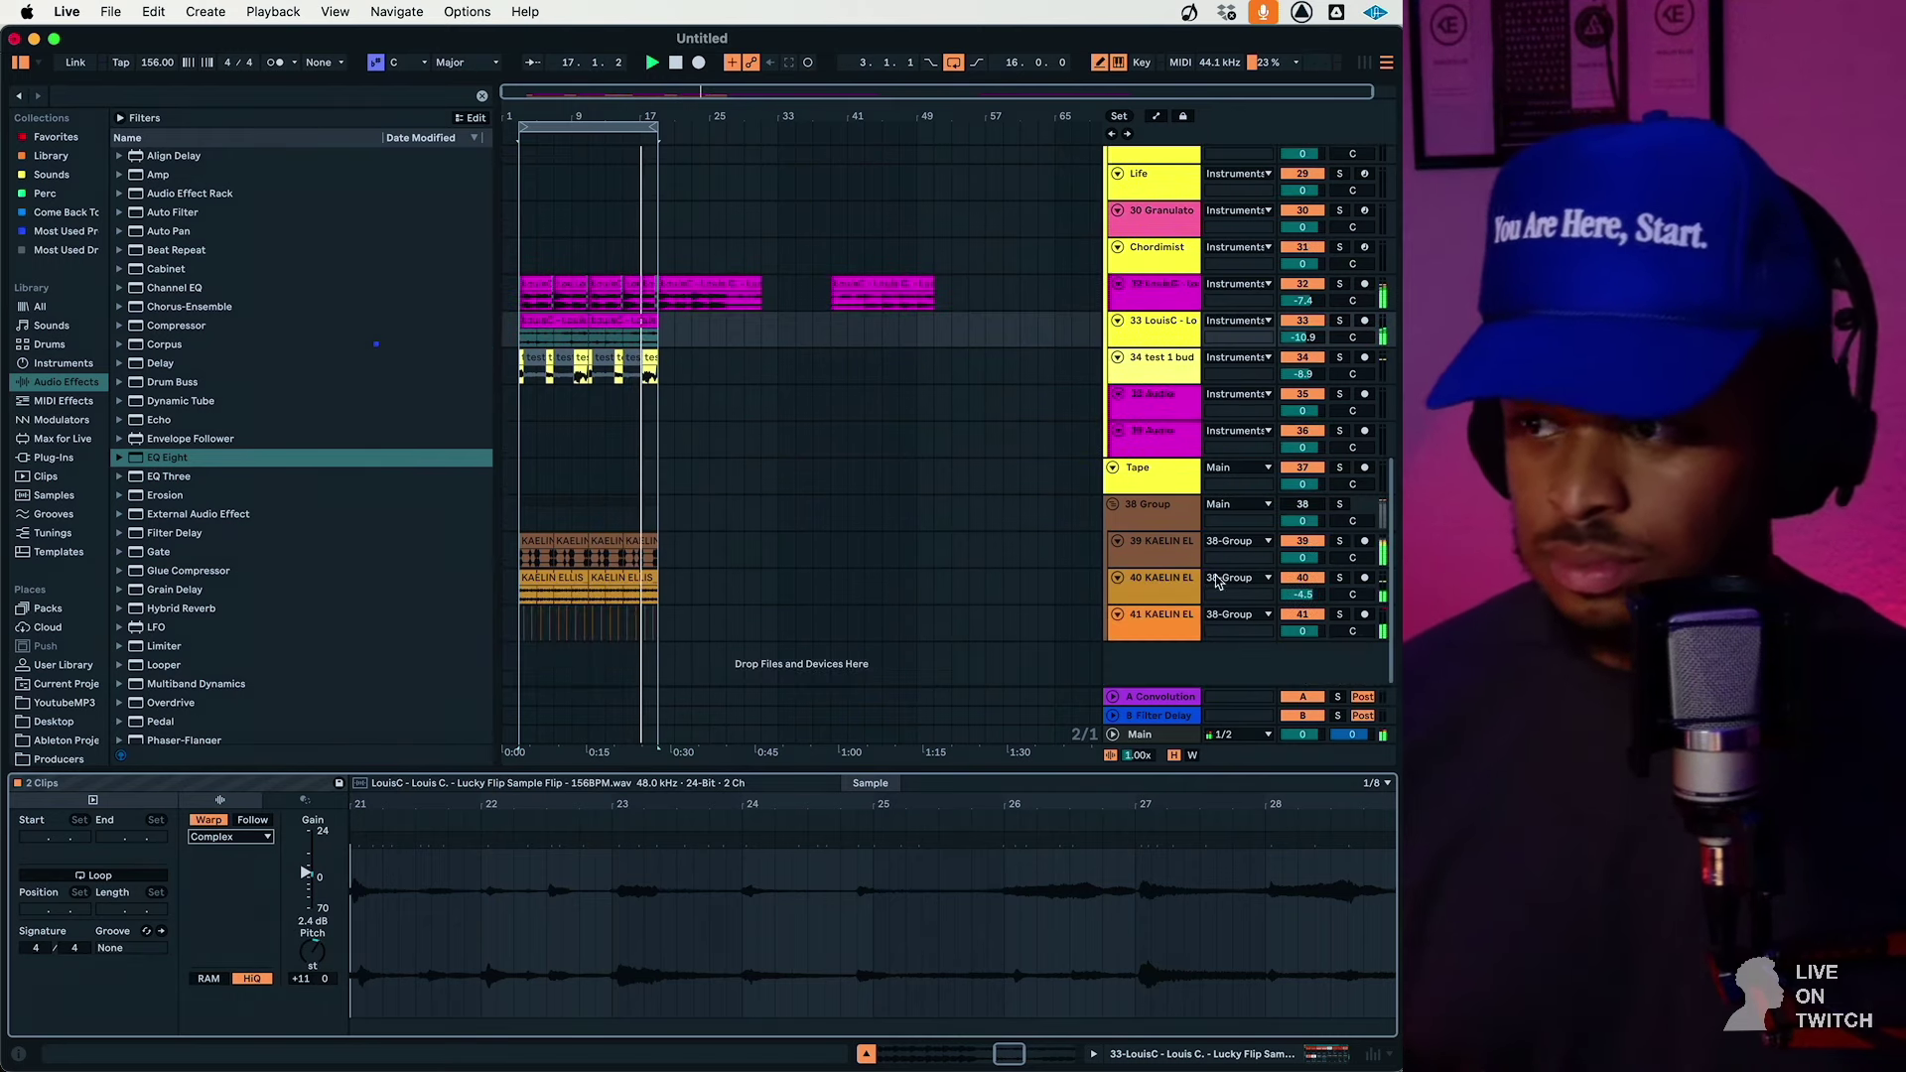
{"action": "left_click", "coordinate": [1339, 504]}
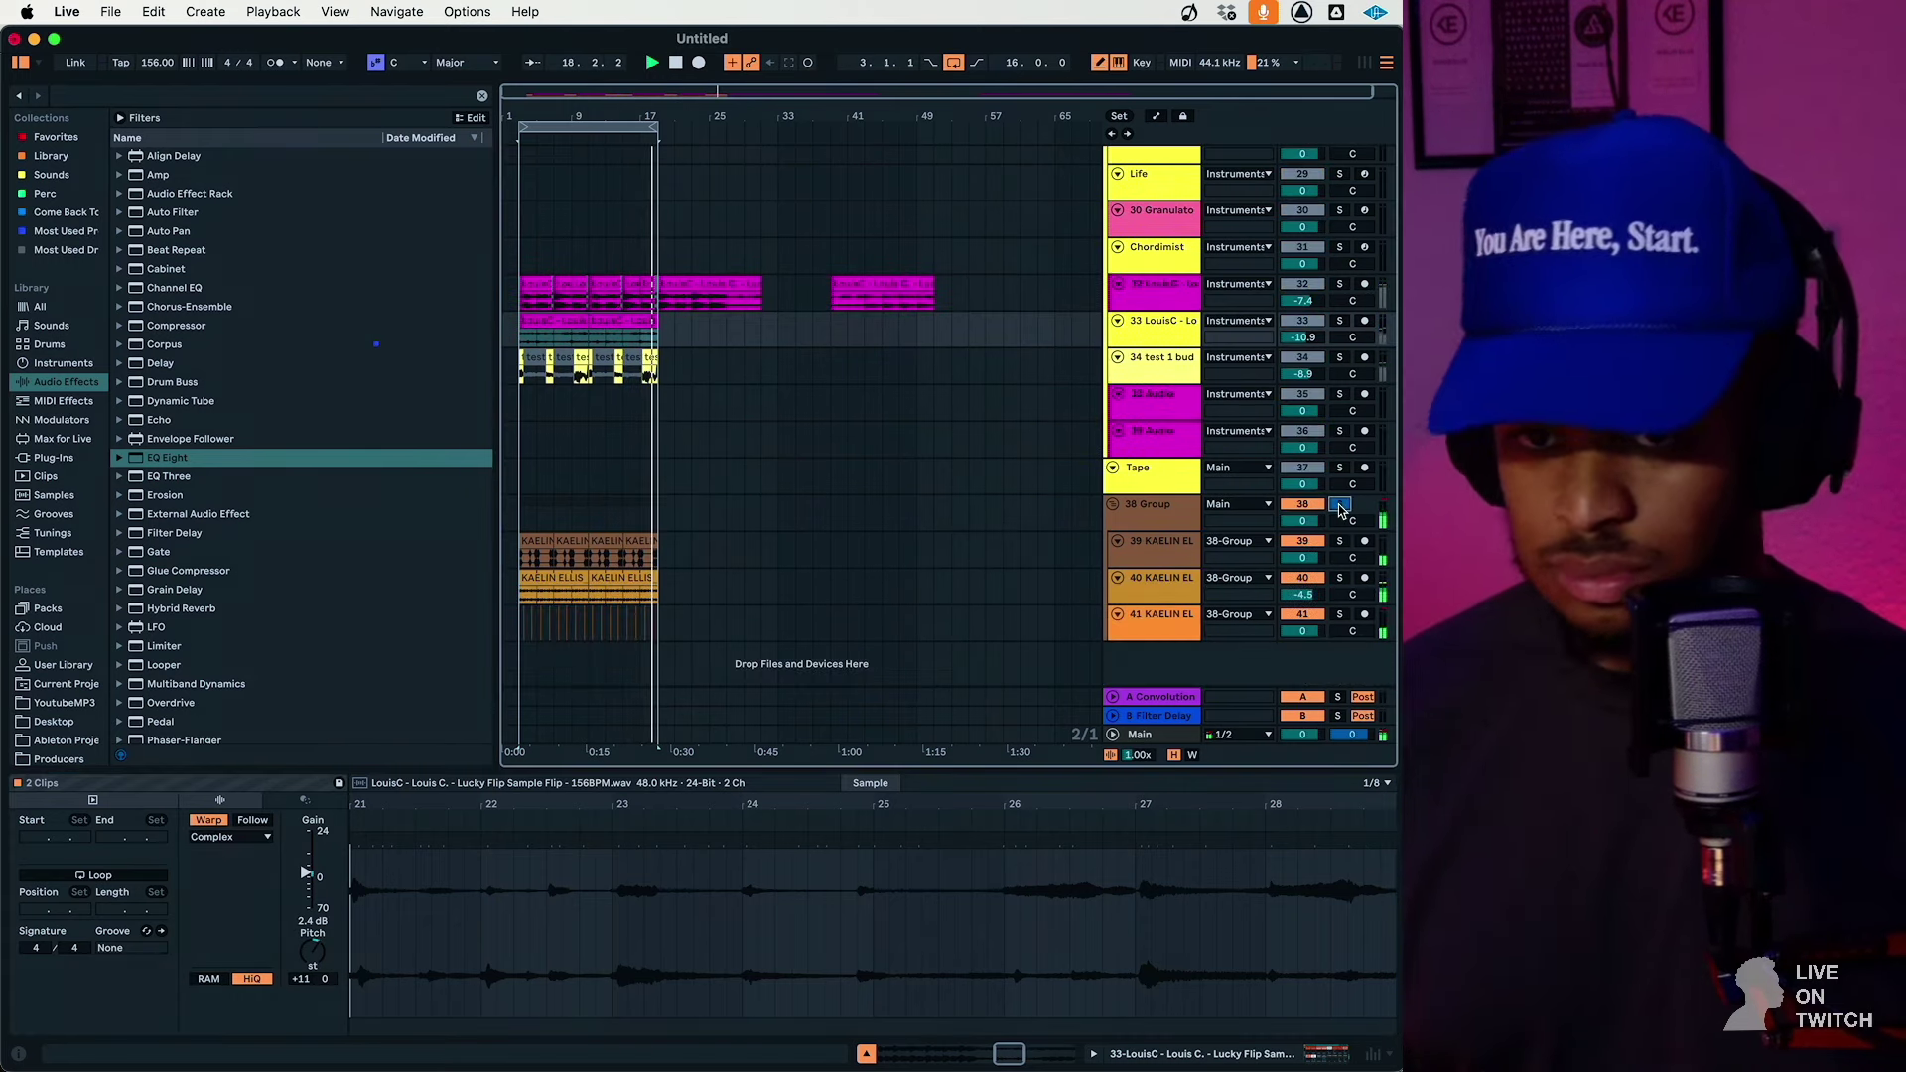
{"action": "left_click", "coordinate": [1339, 504]}
{"action": "left_click", "coordinate": [1152, 519]}
{"action": "double_click", "coordinate": [1153, 554]}
Duplicate the 16-bar arrangement across all tracks and extend the loop brace to 32 bars
{"action": "scroll", "coordinate": [738, 571], "scroll_direction": "up", "scroll_amount": 5}
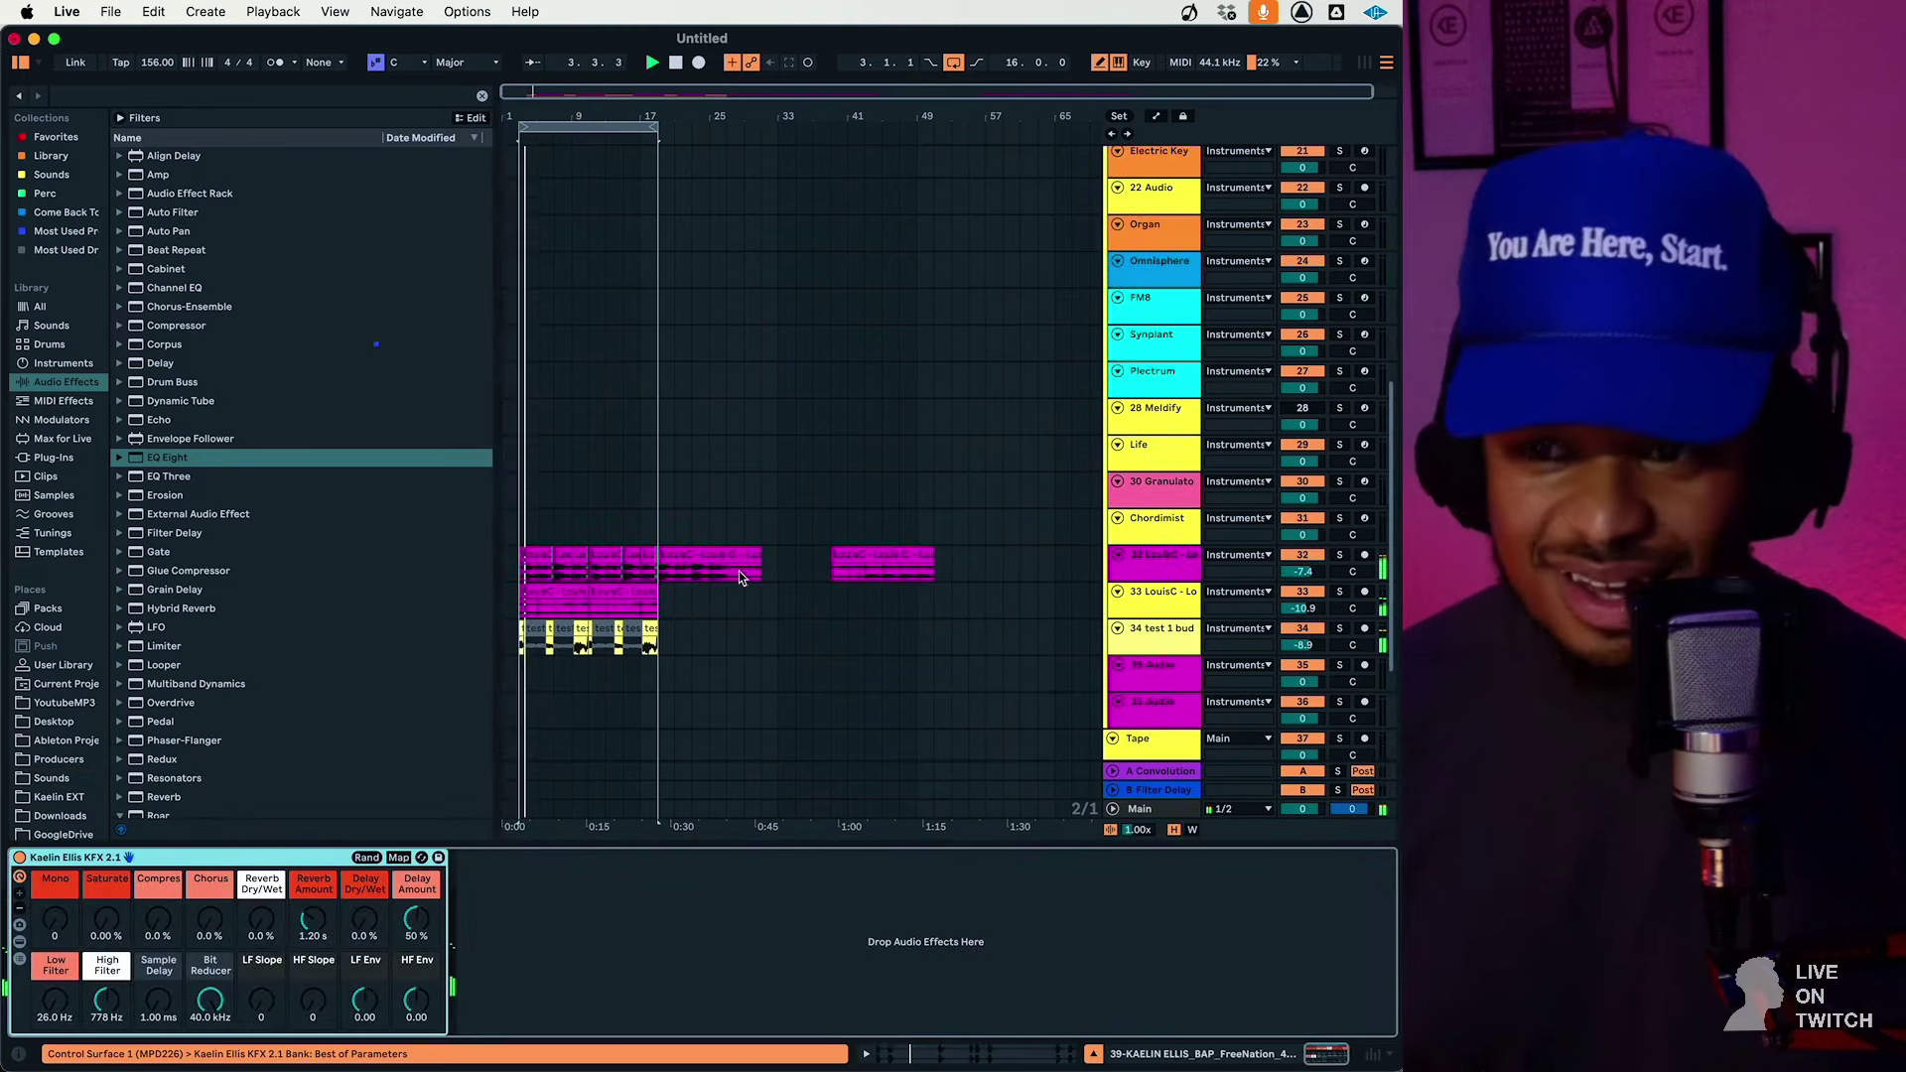
{"action": "scroll", "coordinate": [713, 631], "scroll_direction": "down", "scroll_amount": 2}
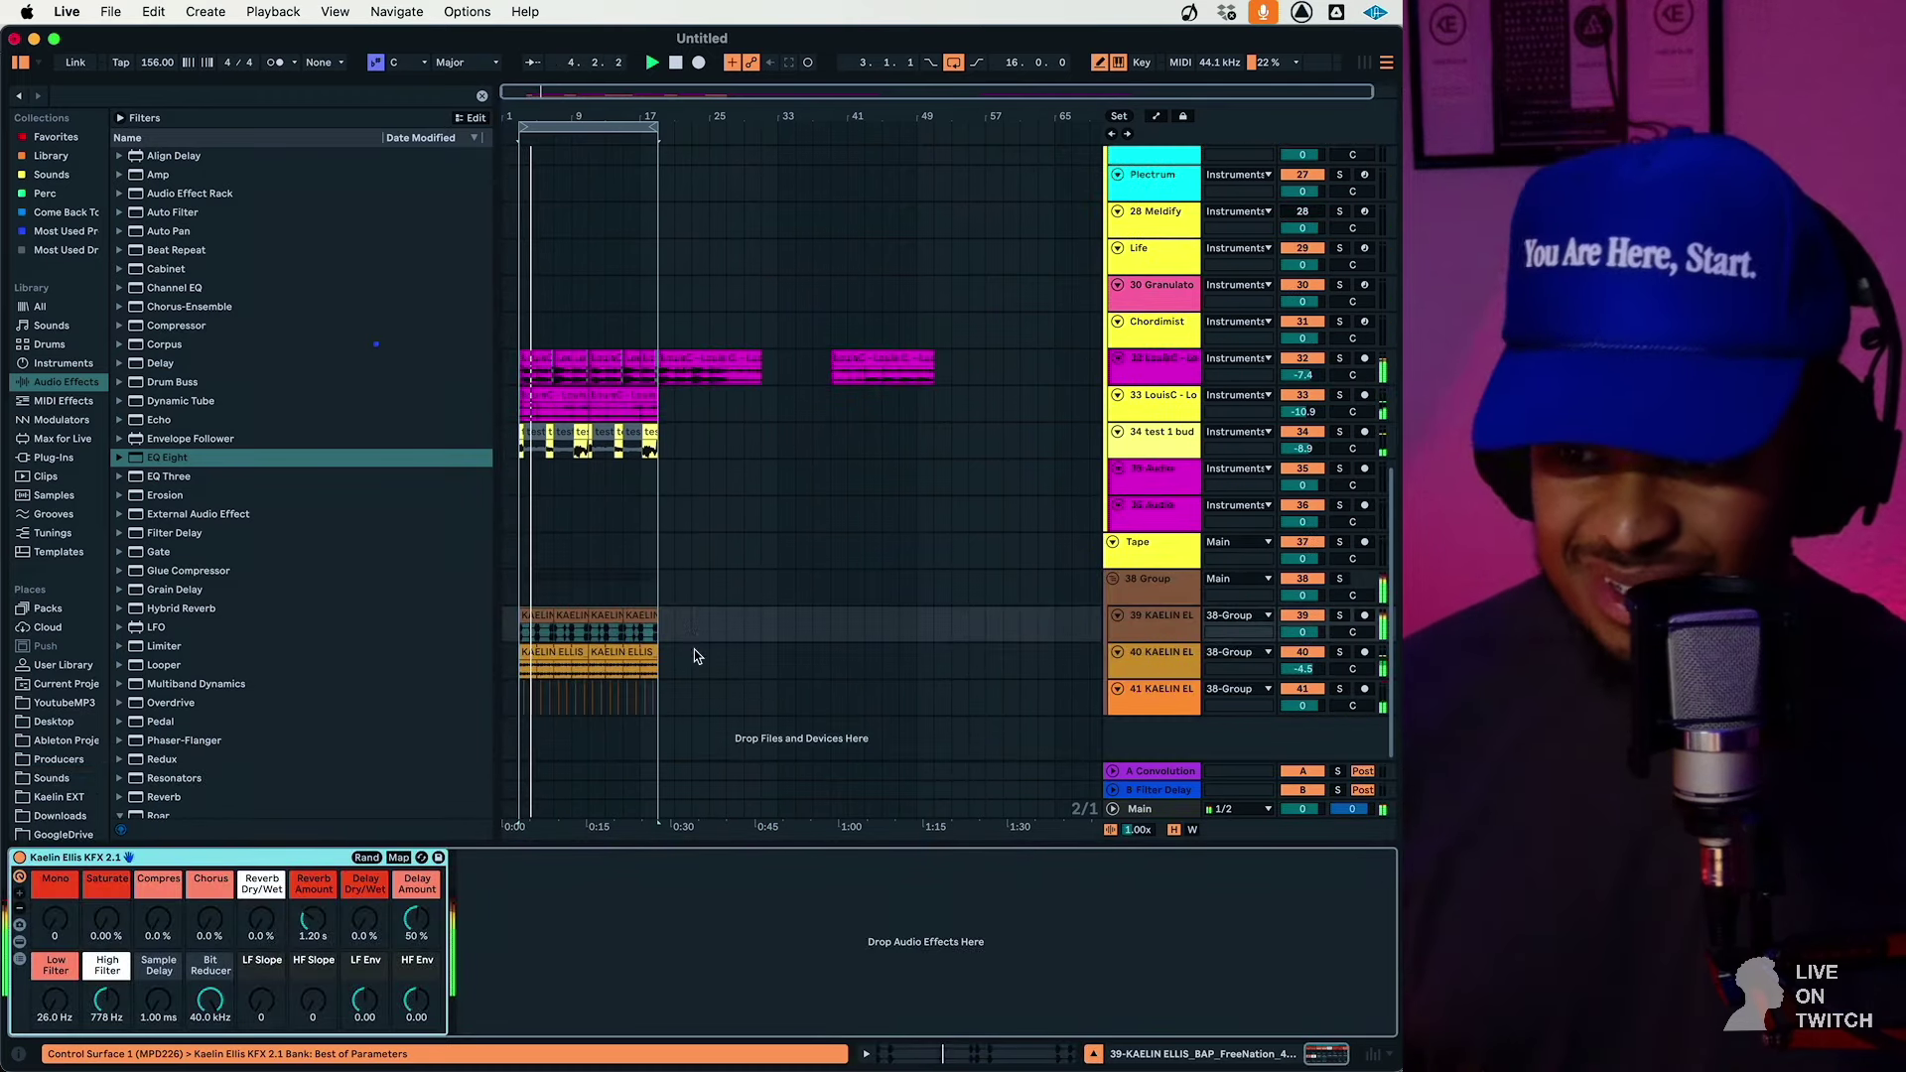
{"action": "left_click", "coordinate": [558, 124]}
{"action": "key", "text": "super+d"}
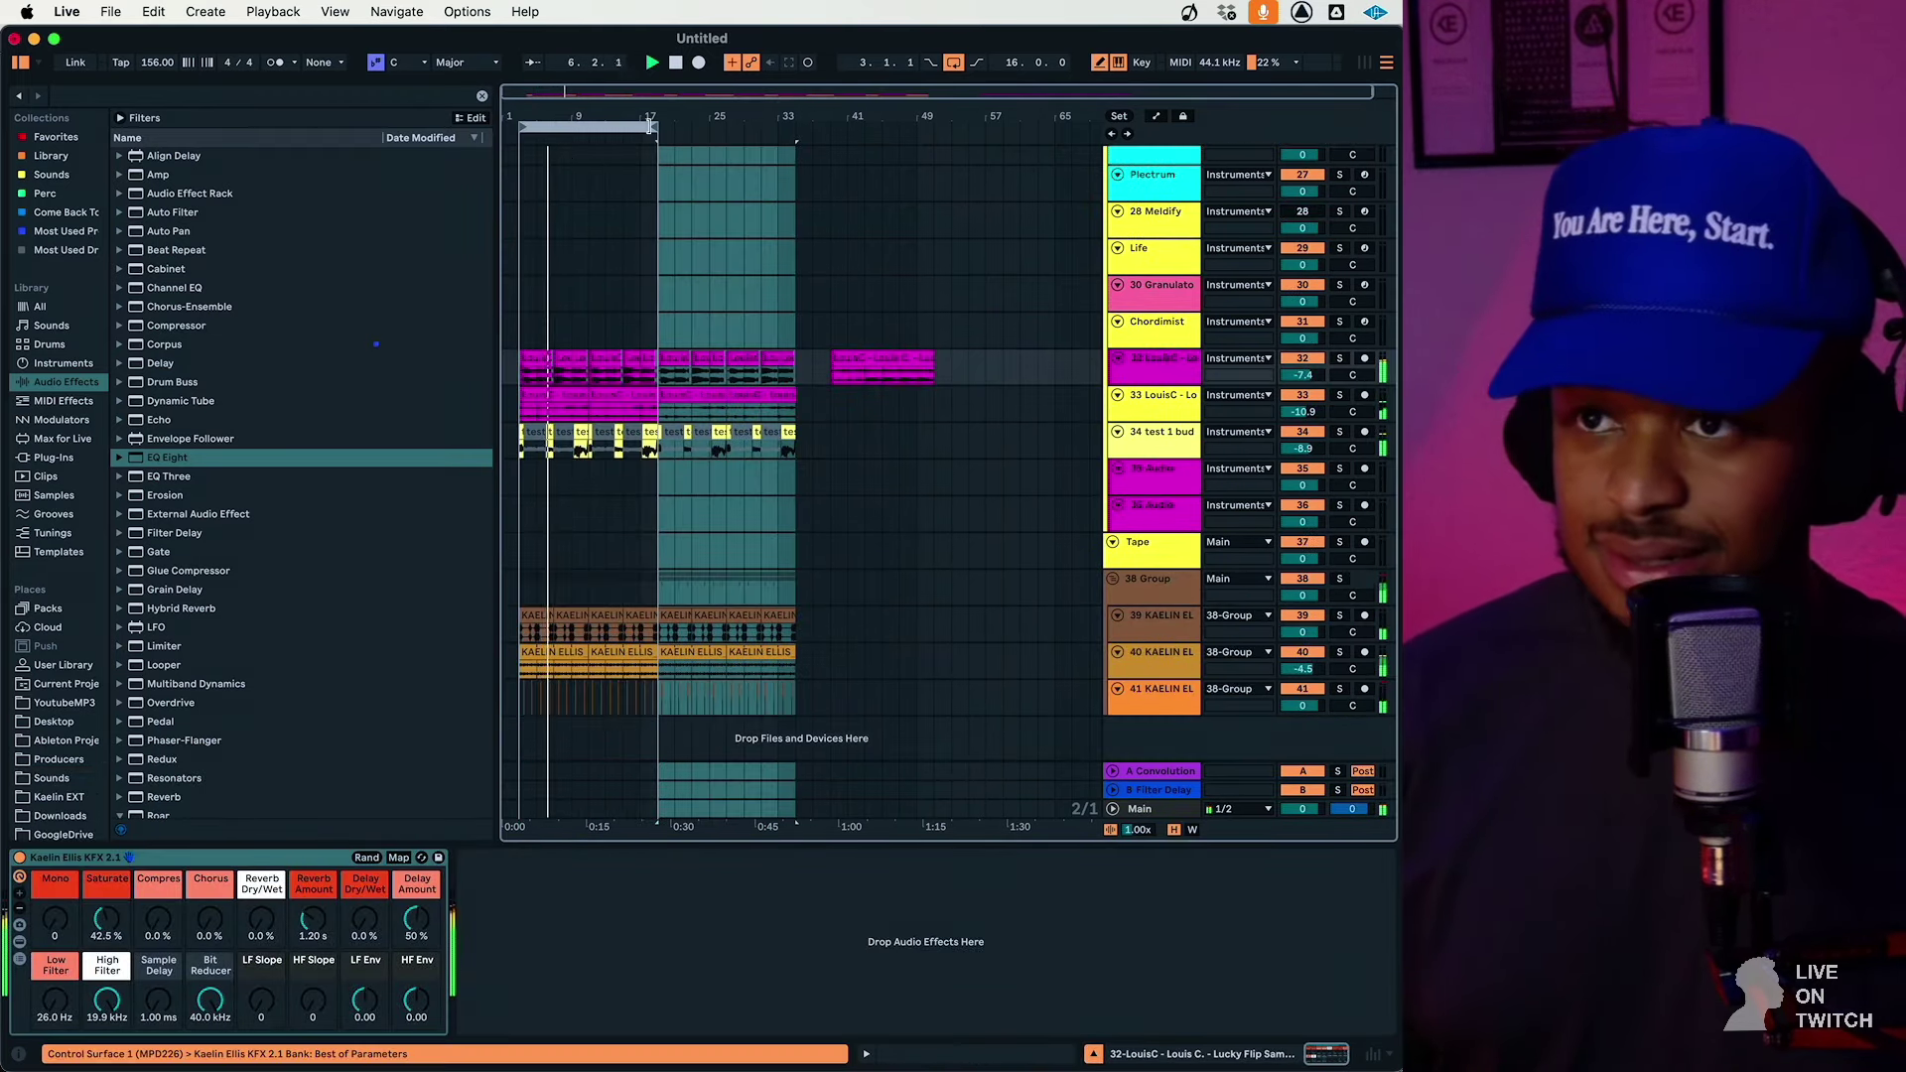
{"action": "left_click_drag", "start_coordinate": [650, 124], "coordinate": [785, 142]}
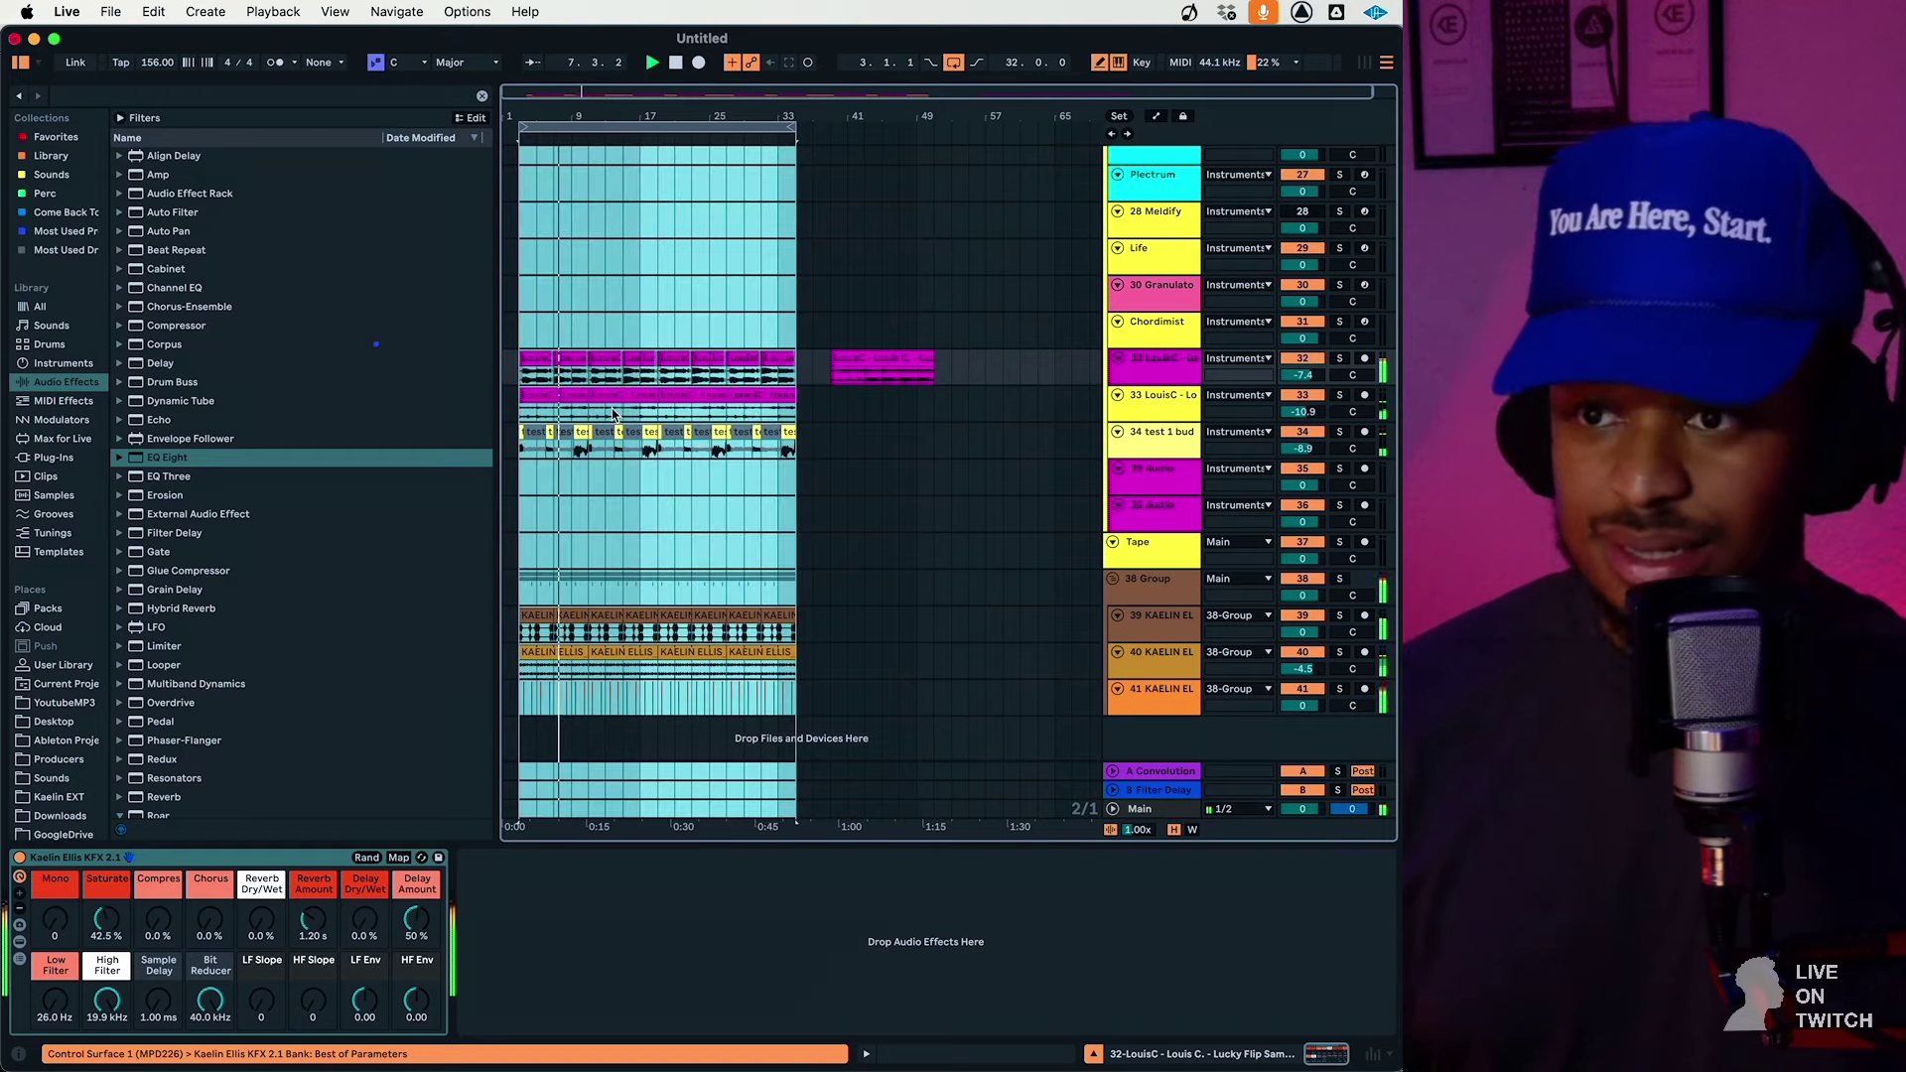
Deactivate the second and fourth clips on the high-pitched Lucky Flip layer track
{"action": "left_click", "coordinate": [614, 403]}
{"action": "left_click", "coordinate": [776, 399]}
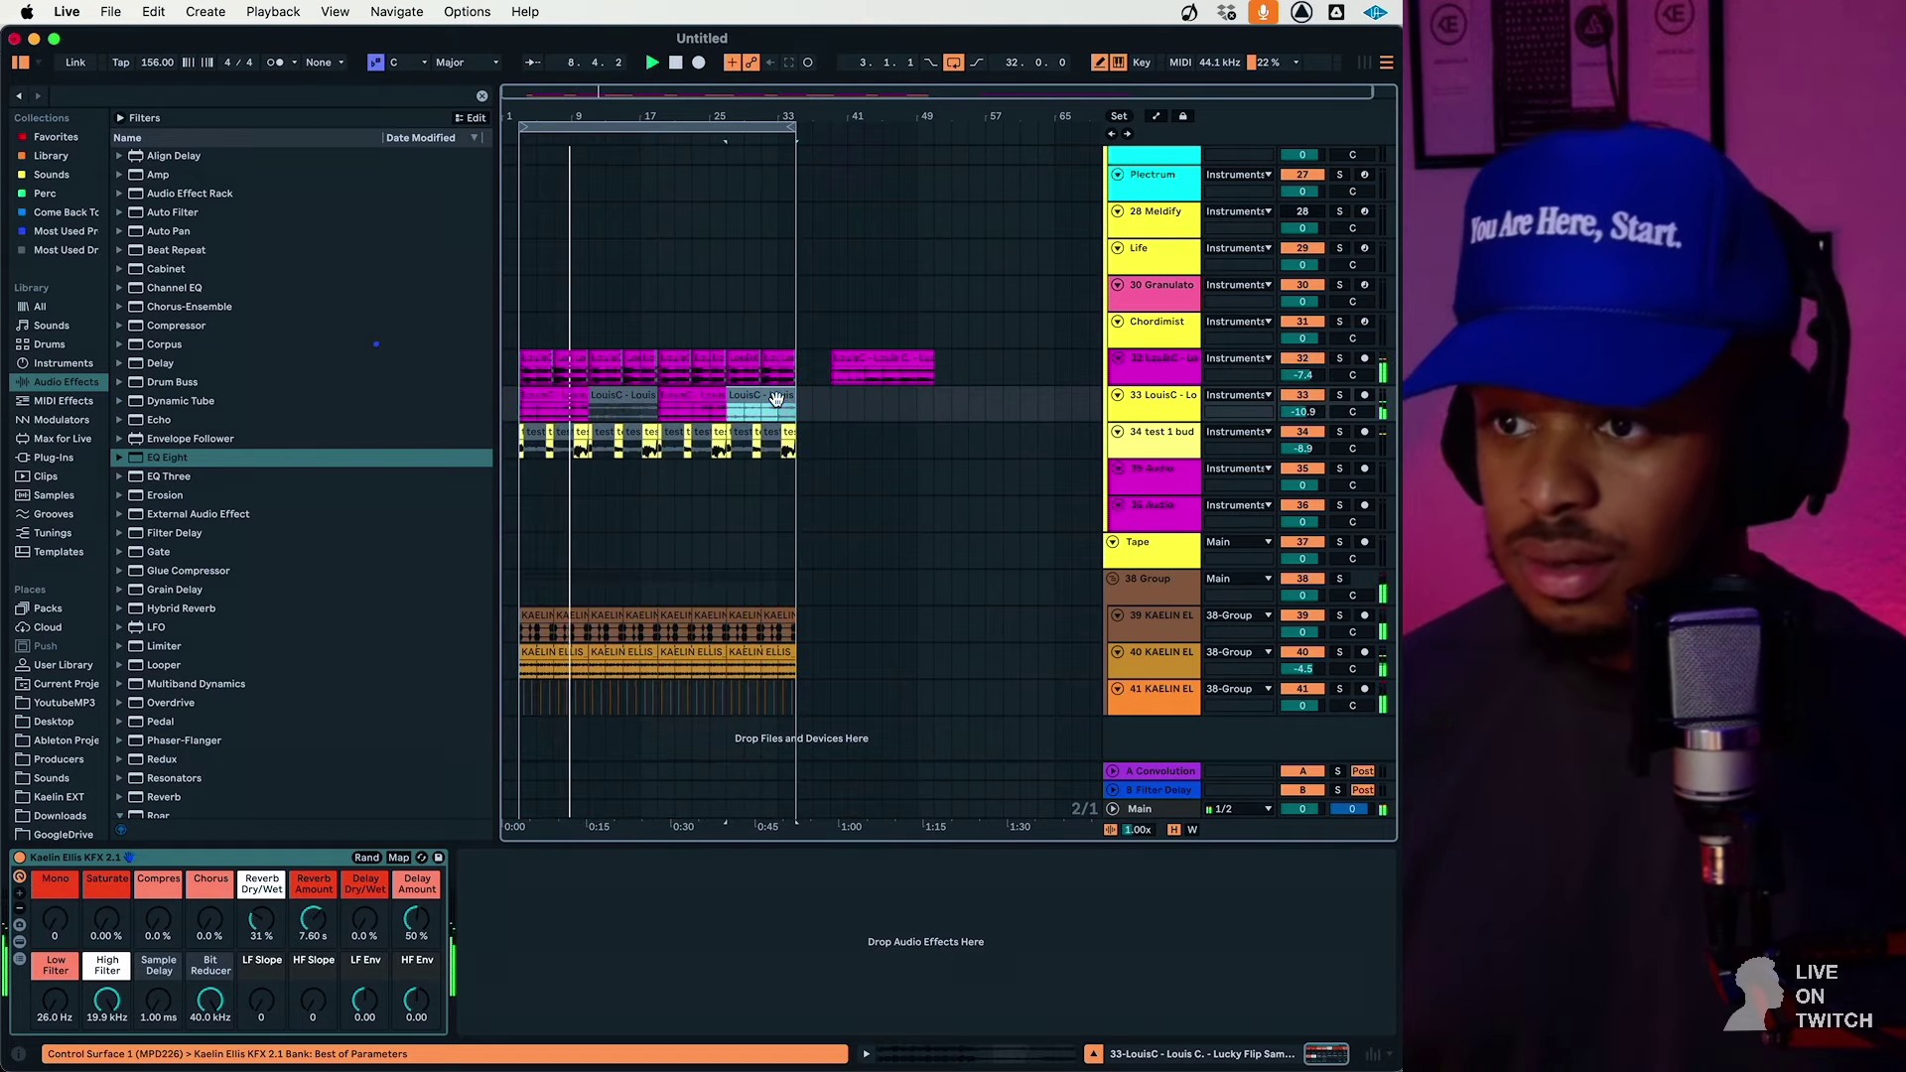
Show the drum group's effect chain and look through the Favorites collection for an effect
{"action": "left_click", "coordinate": [1135, 583]}
{"action": "left_click", "coordinate": [54, 137]}
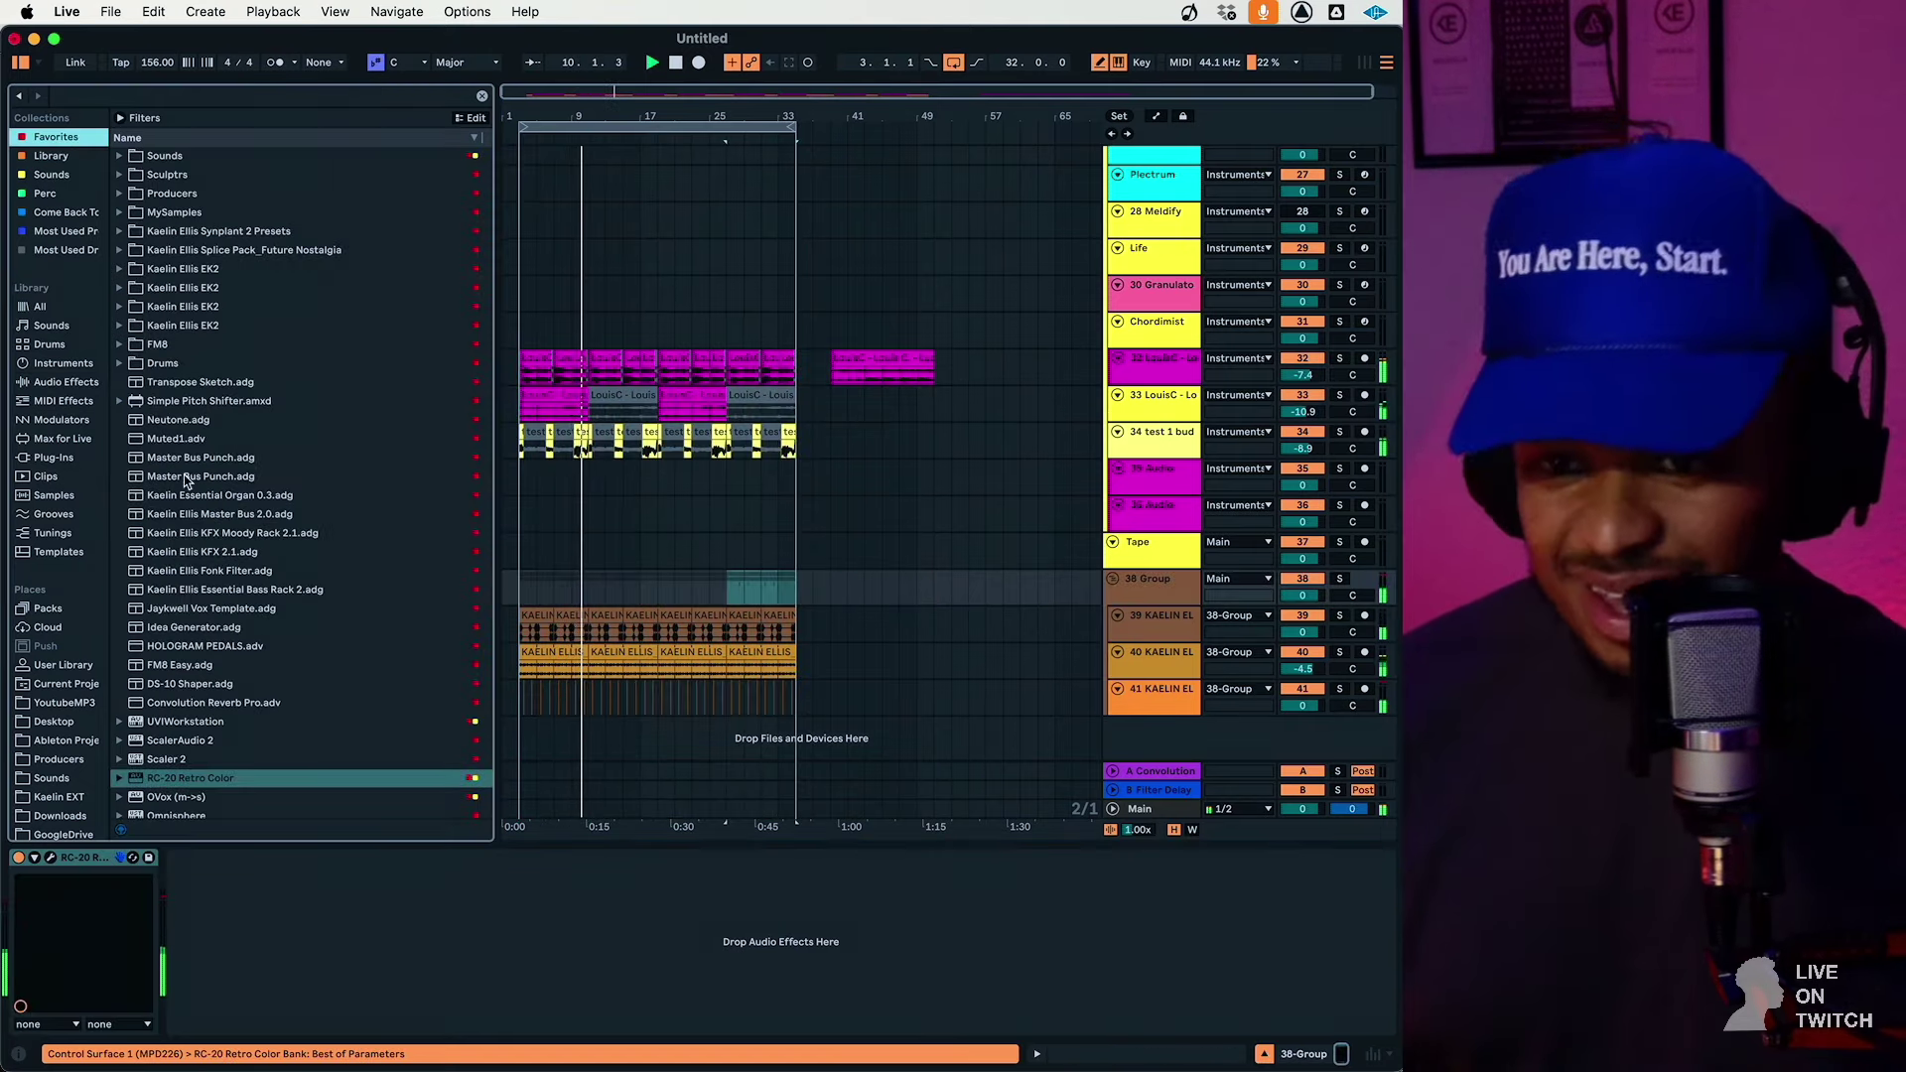
{"action": "scroll", "coordinate": [230, 552], "scroll_direction": "down", "scroll_amount": 5}
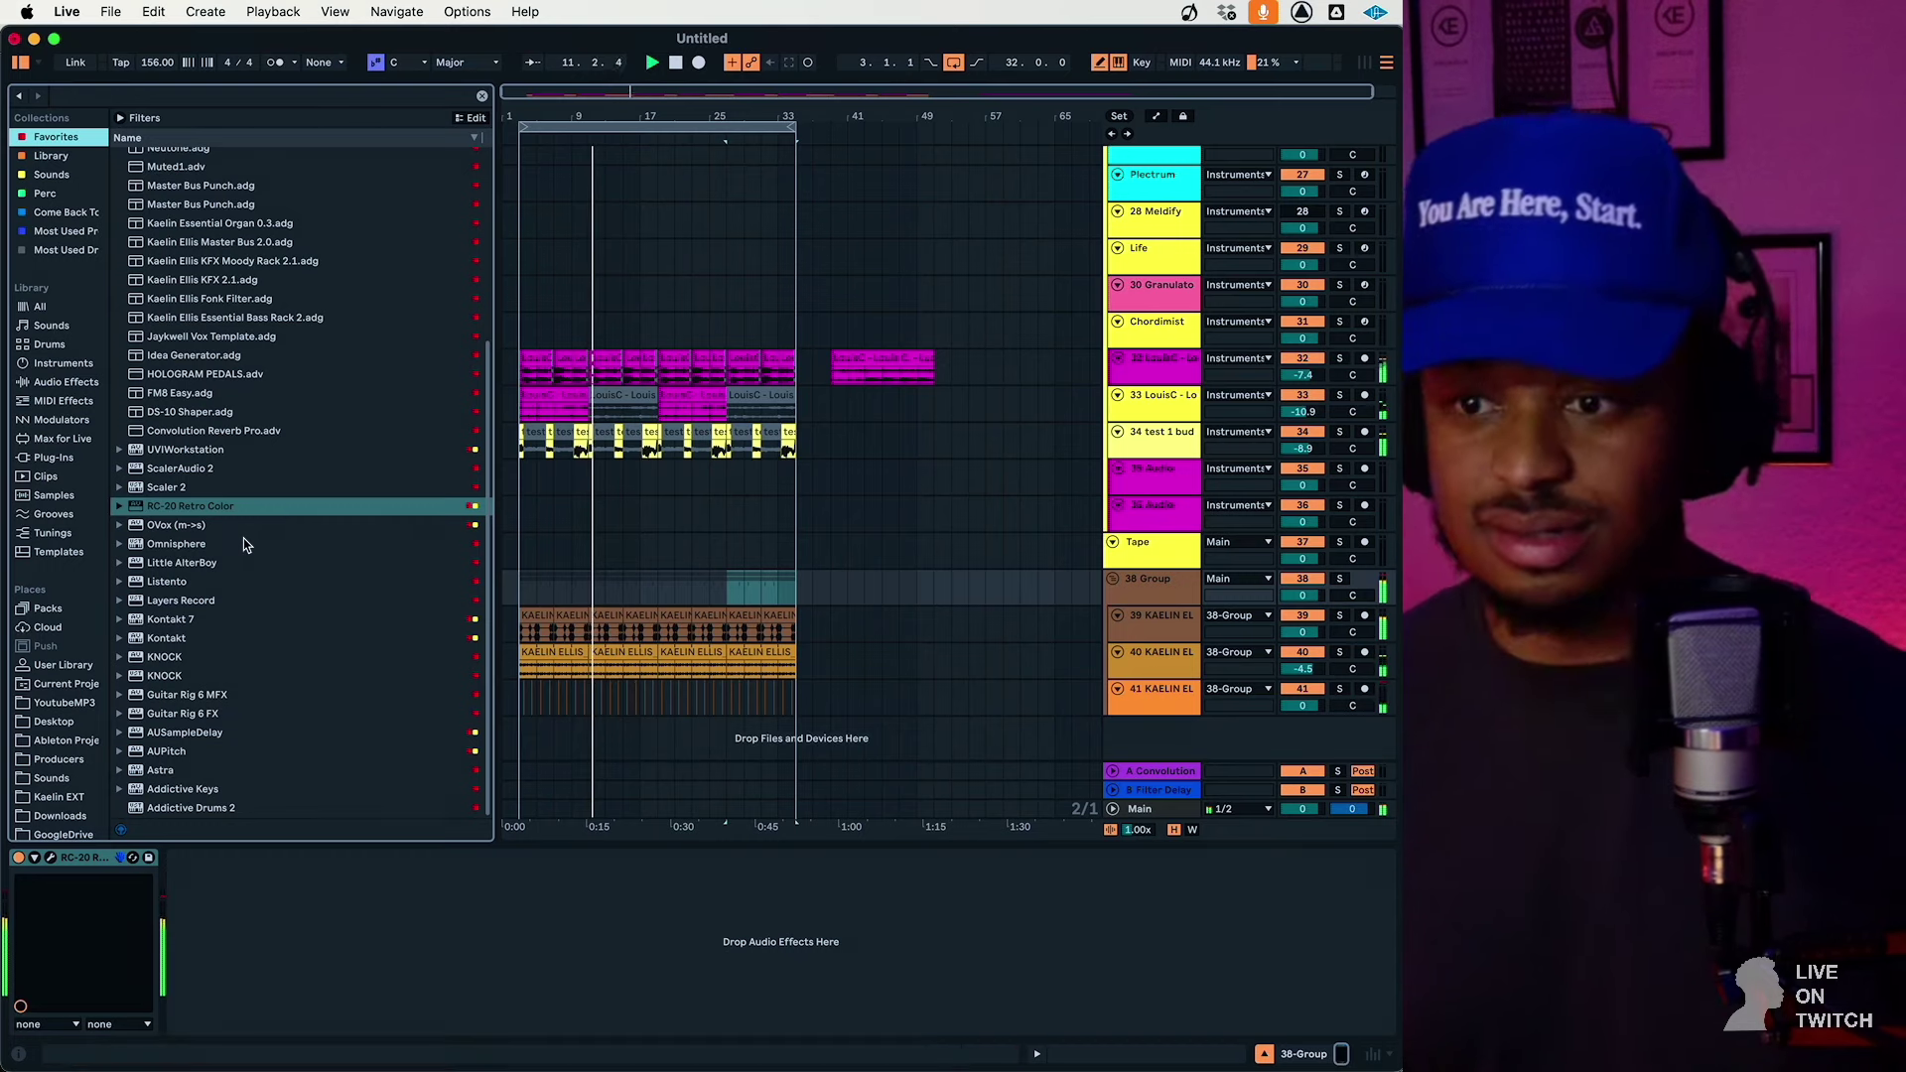
Select all the kick clips in the drum group and set their transposition to -2 st
{"action": "left_click", "coordinate": [573, 633]}
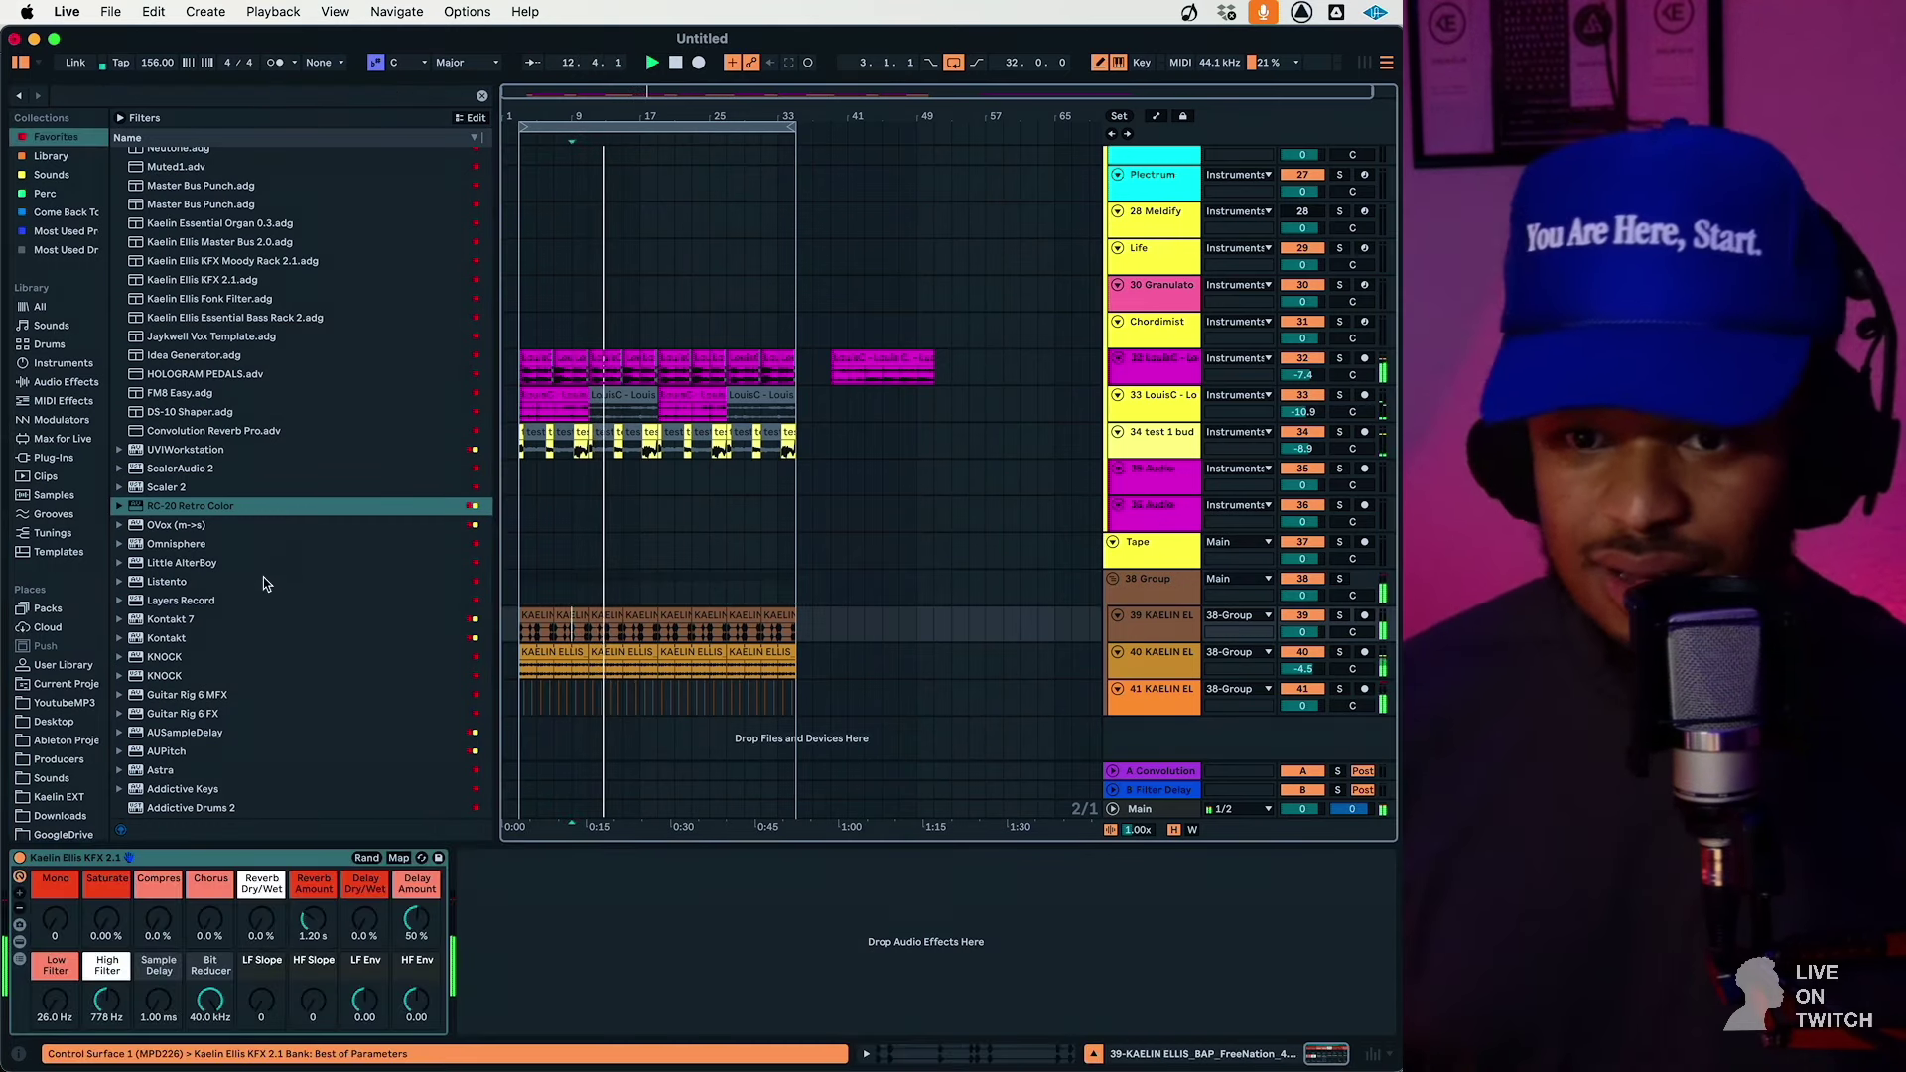
{"action": "left_click_drag", "start_coordinate": [810, 630], "coordinate": [519, 630]}
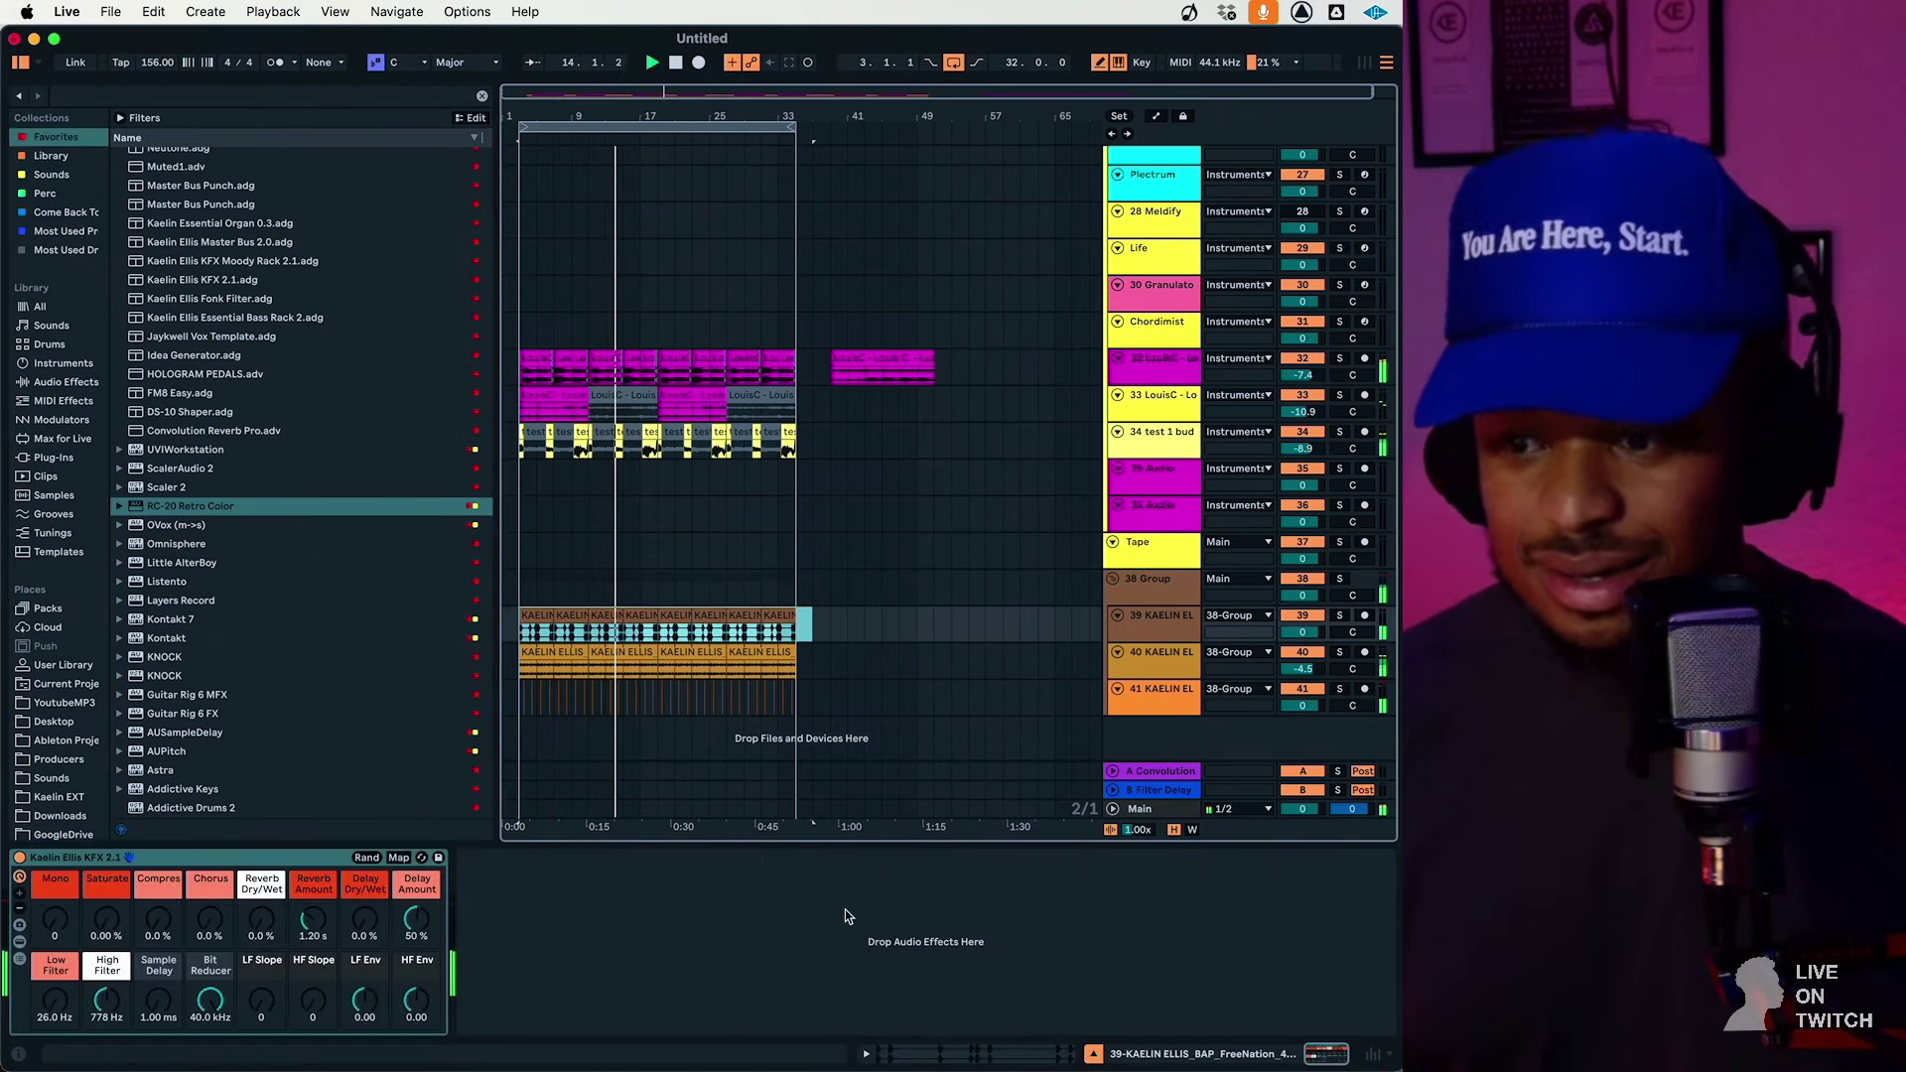
{"action": "left_click", "coordinate": [866, 1053]}
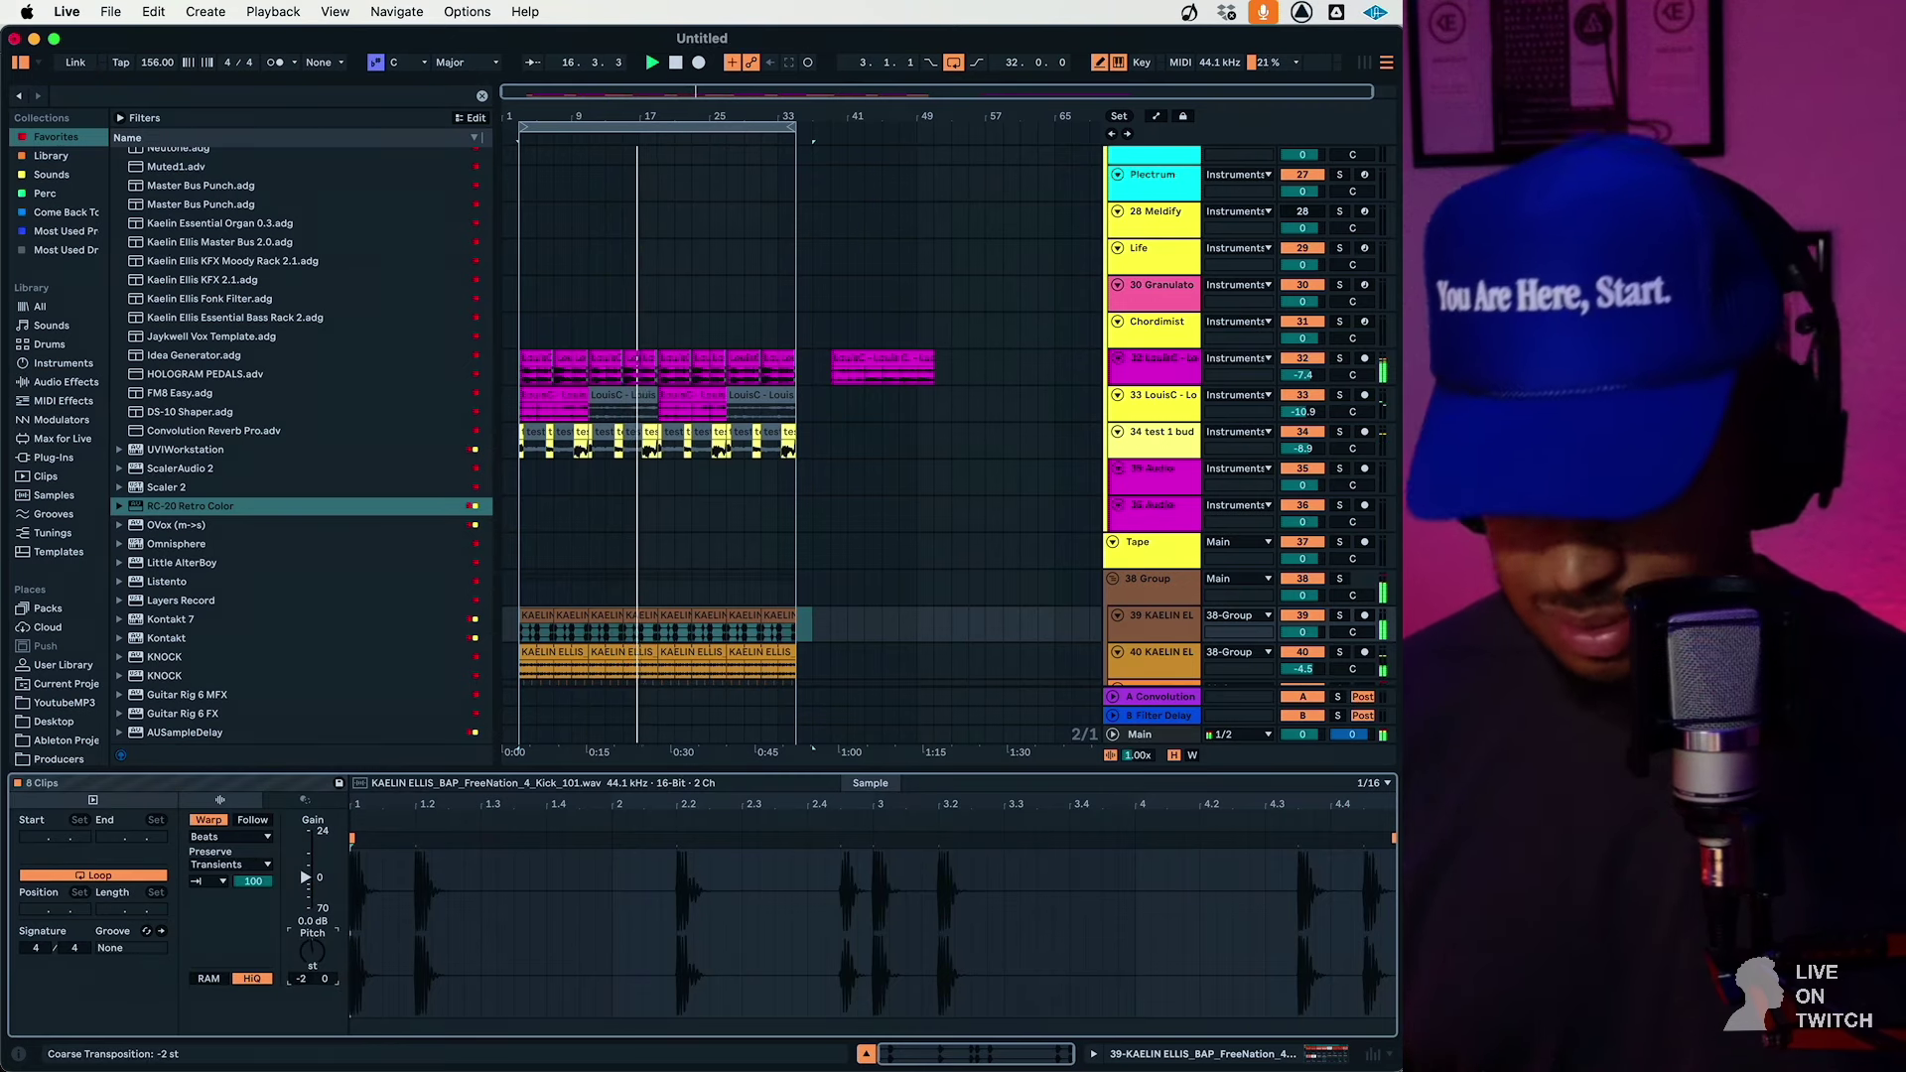
Add Convolution Reverb Pro from the Favorites to the drum group after RC-20 Retro Color
{"action": "left_click", "coordinate": [1148, 586]}
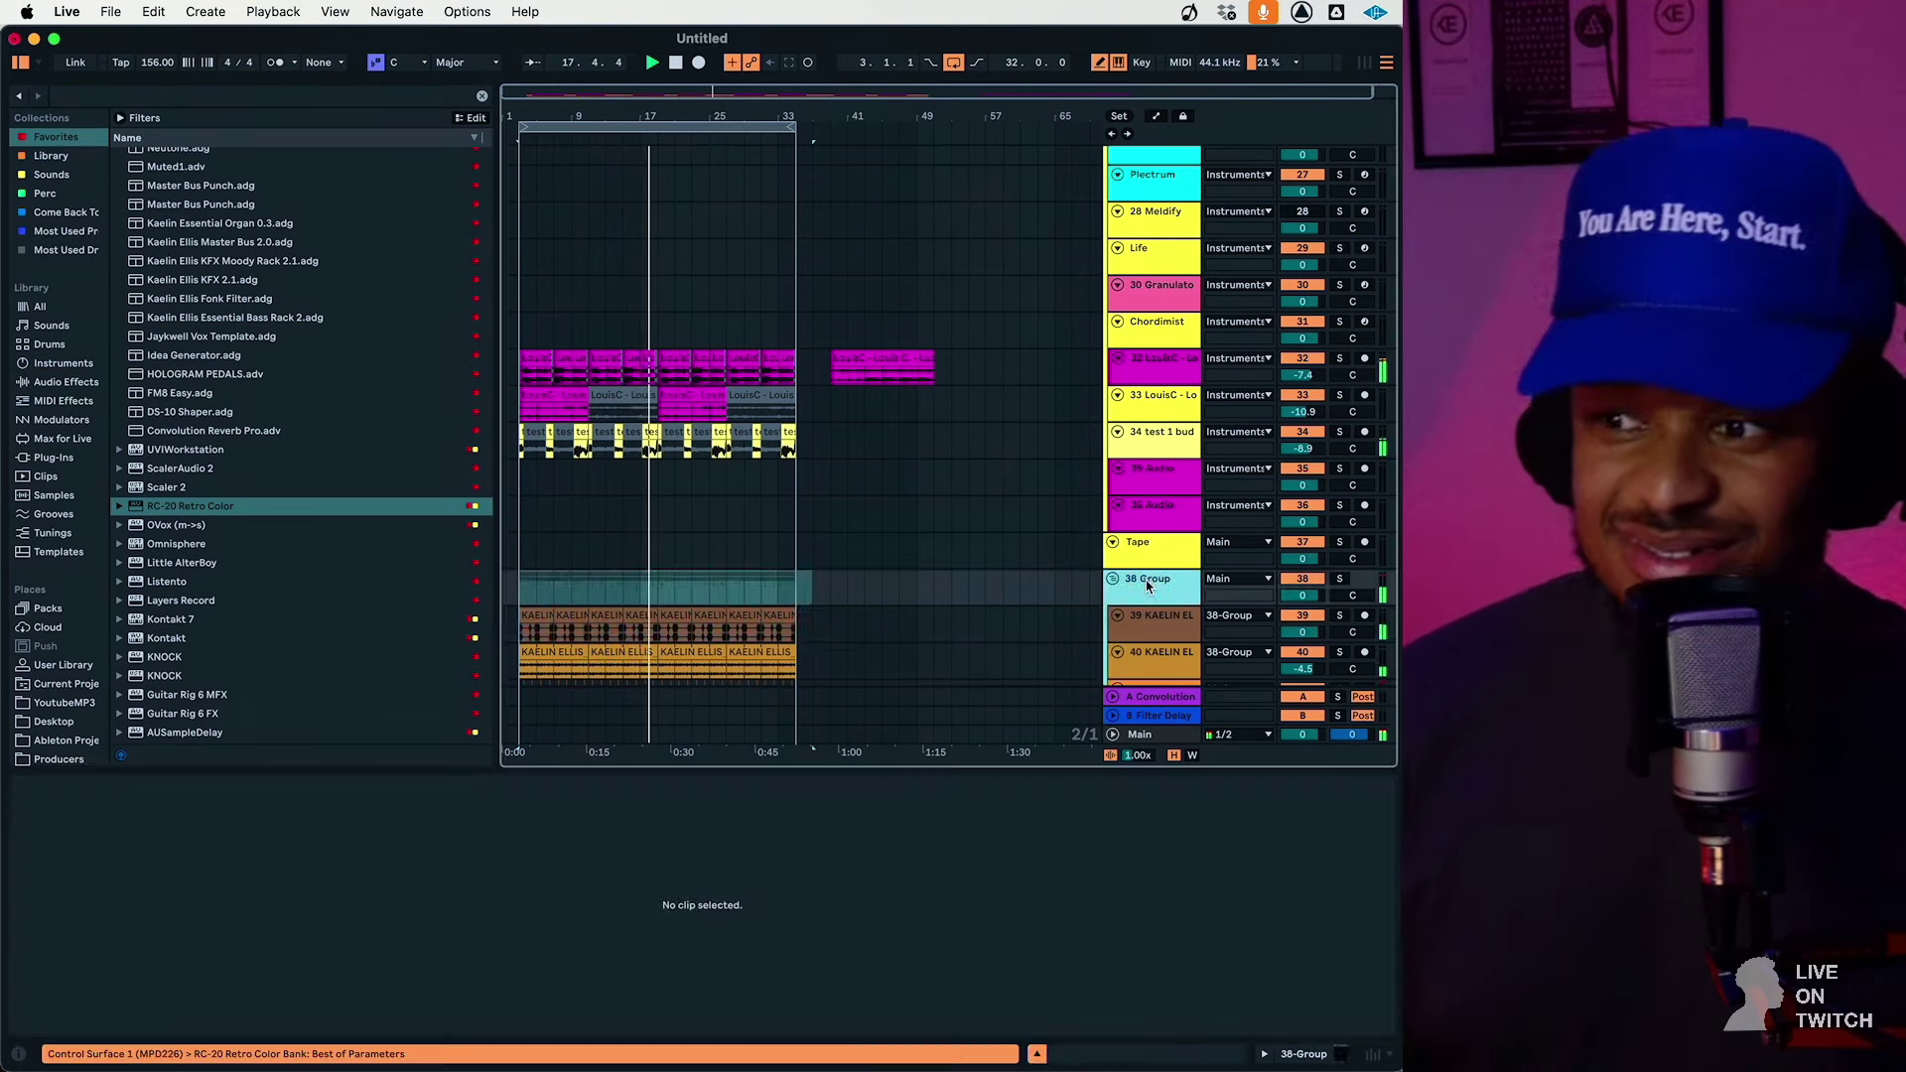
{"action": "double_click", "coordinate": [1146, 586]}
{"action": "scroll", "coordinate": [276, 389], "scroll_direction": "up", "scroll_amount": 3}
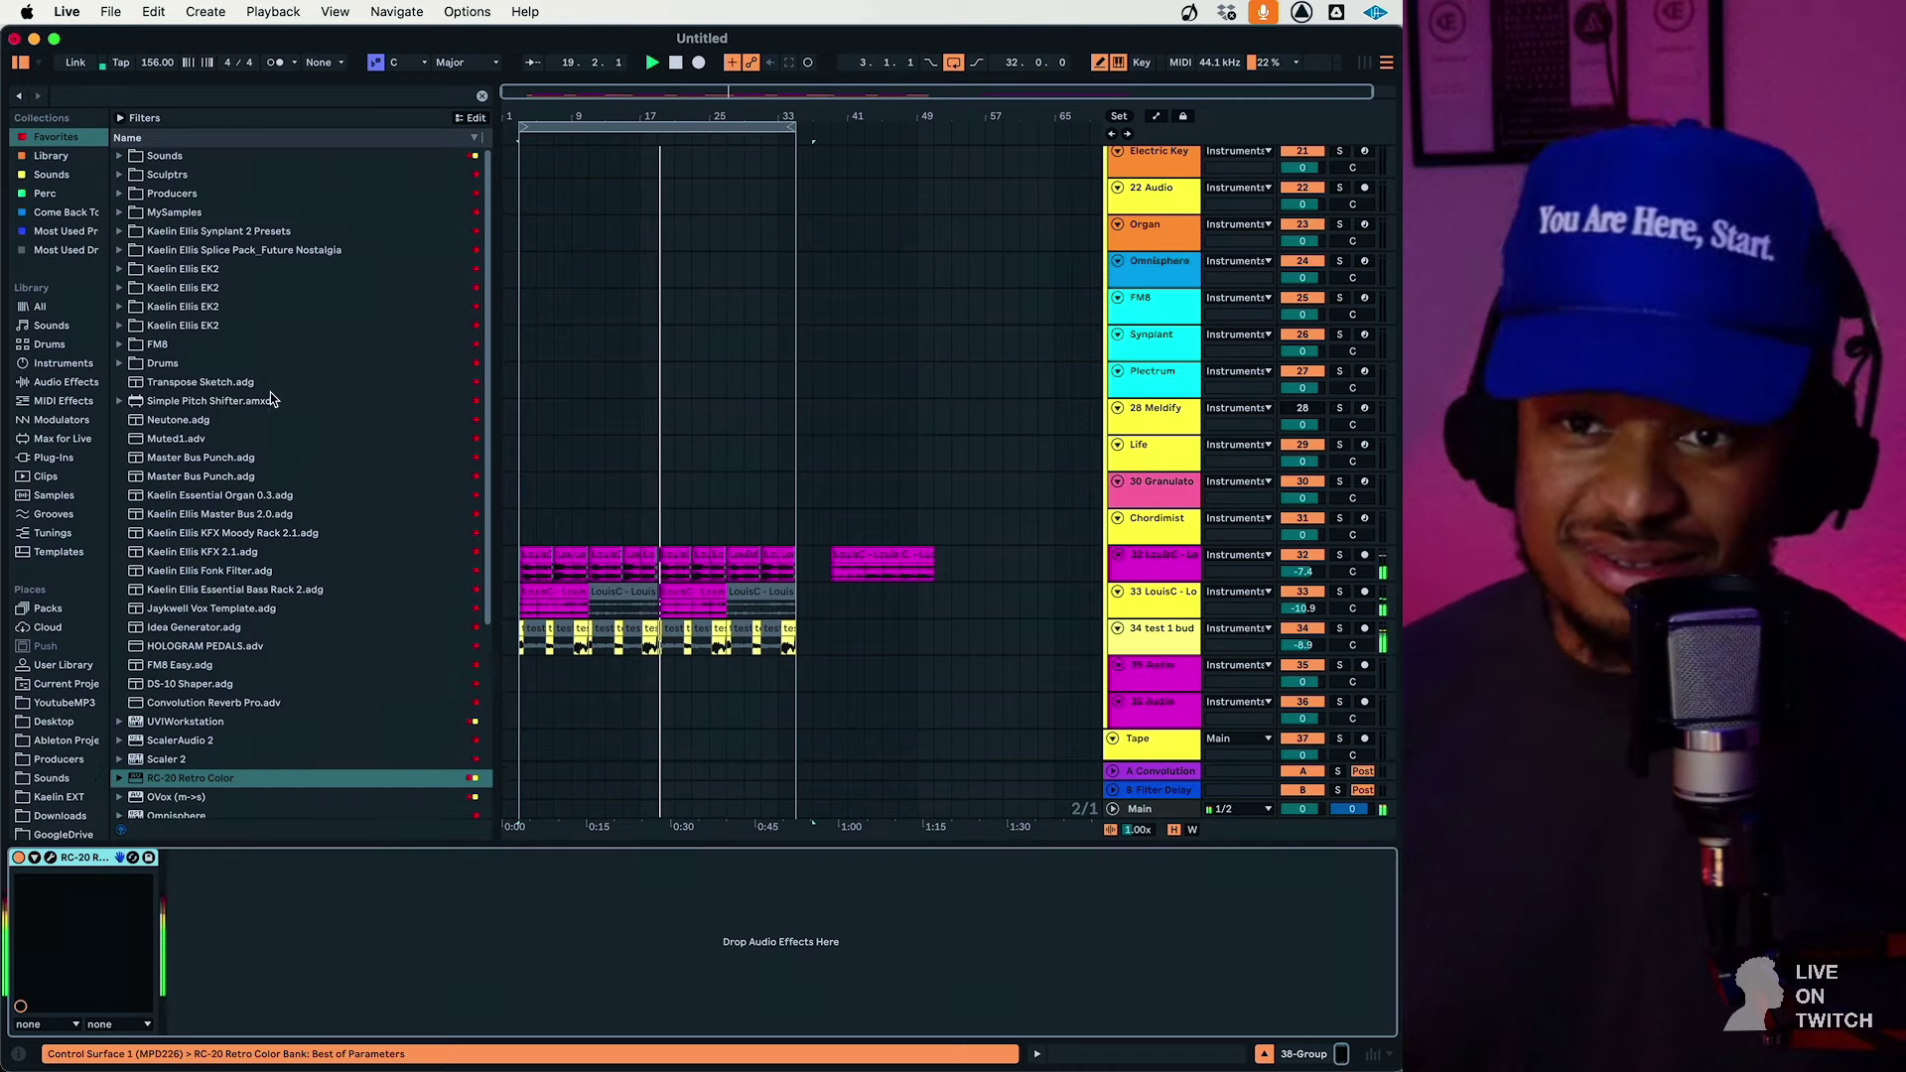
{"action": "left_click", "coordinate": [187, 703]}
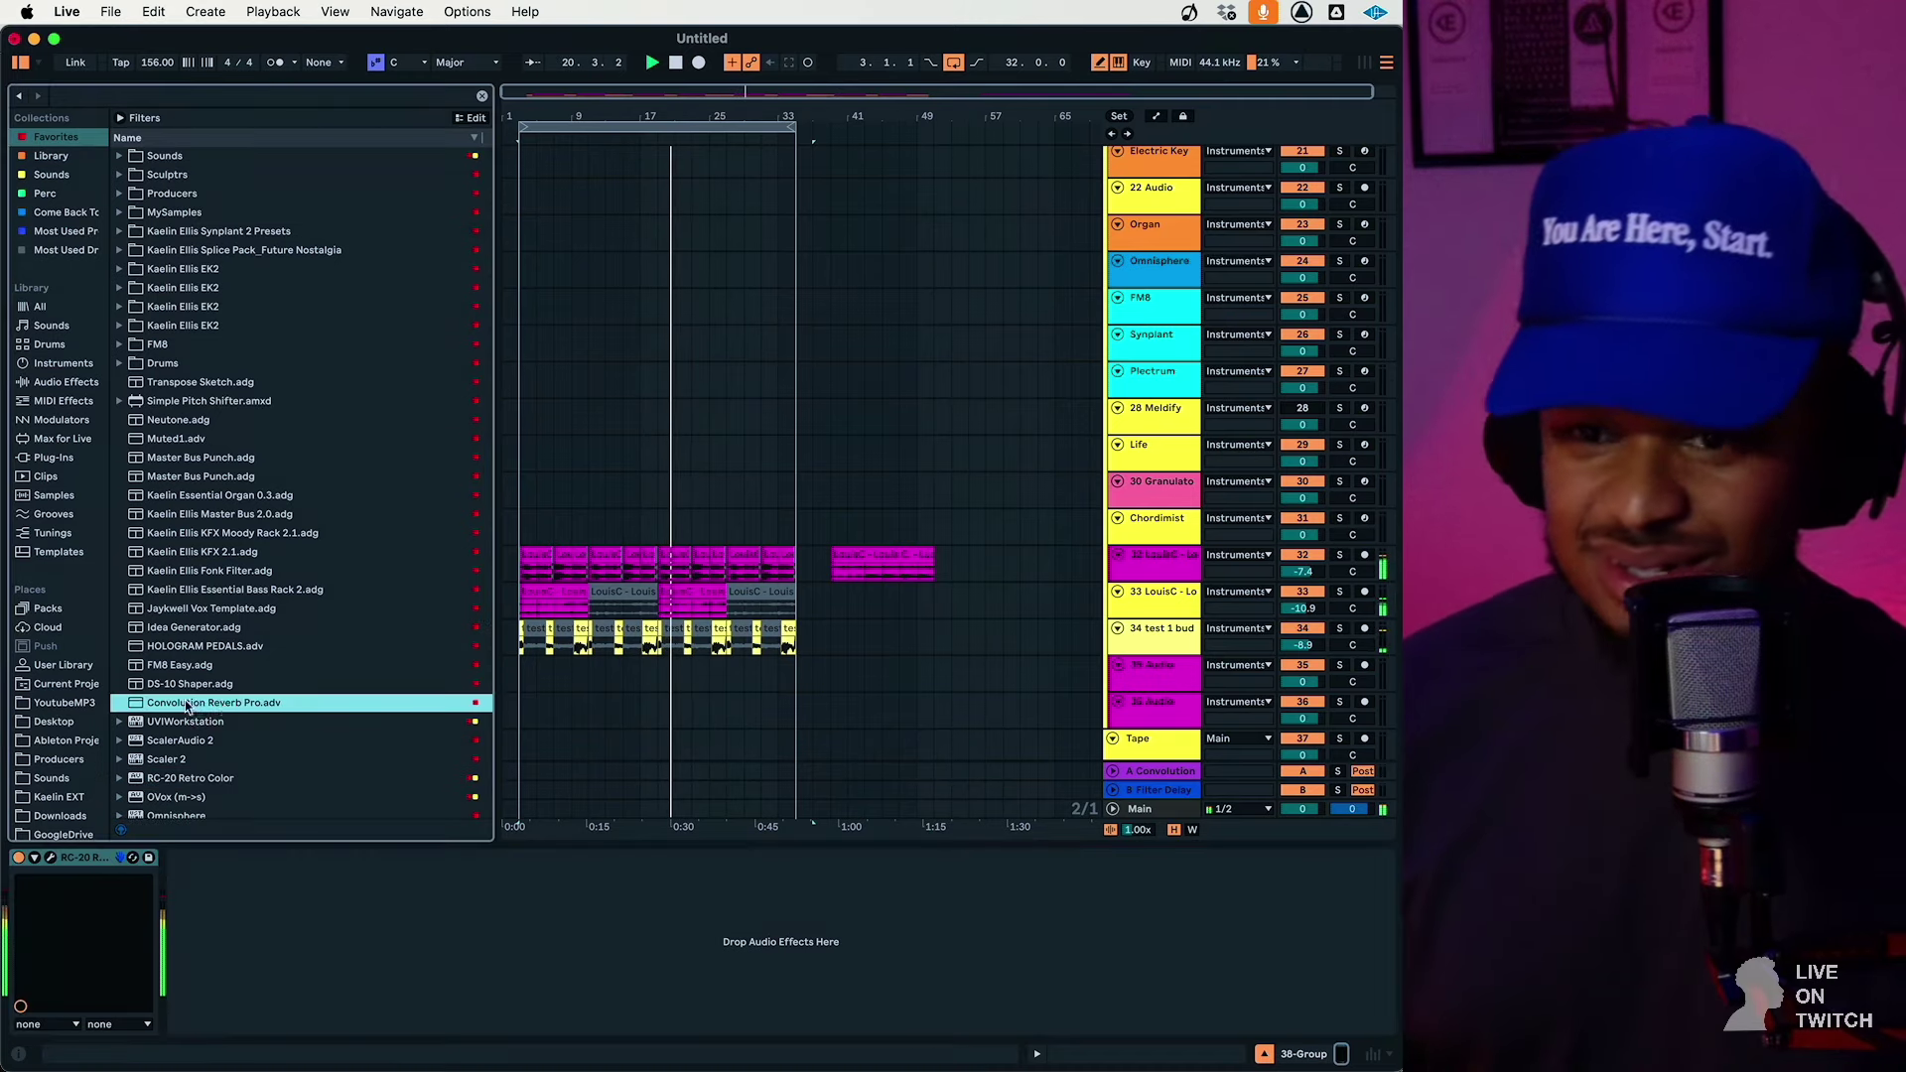
{"action": "key", "text": "super+z"}
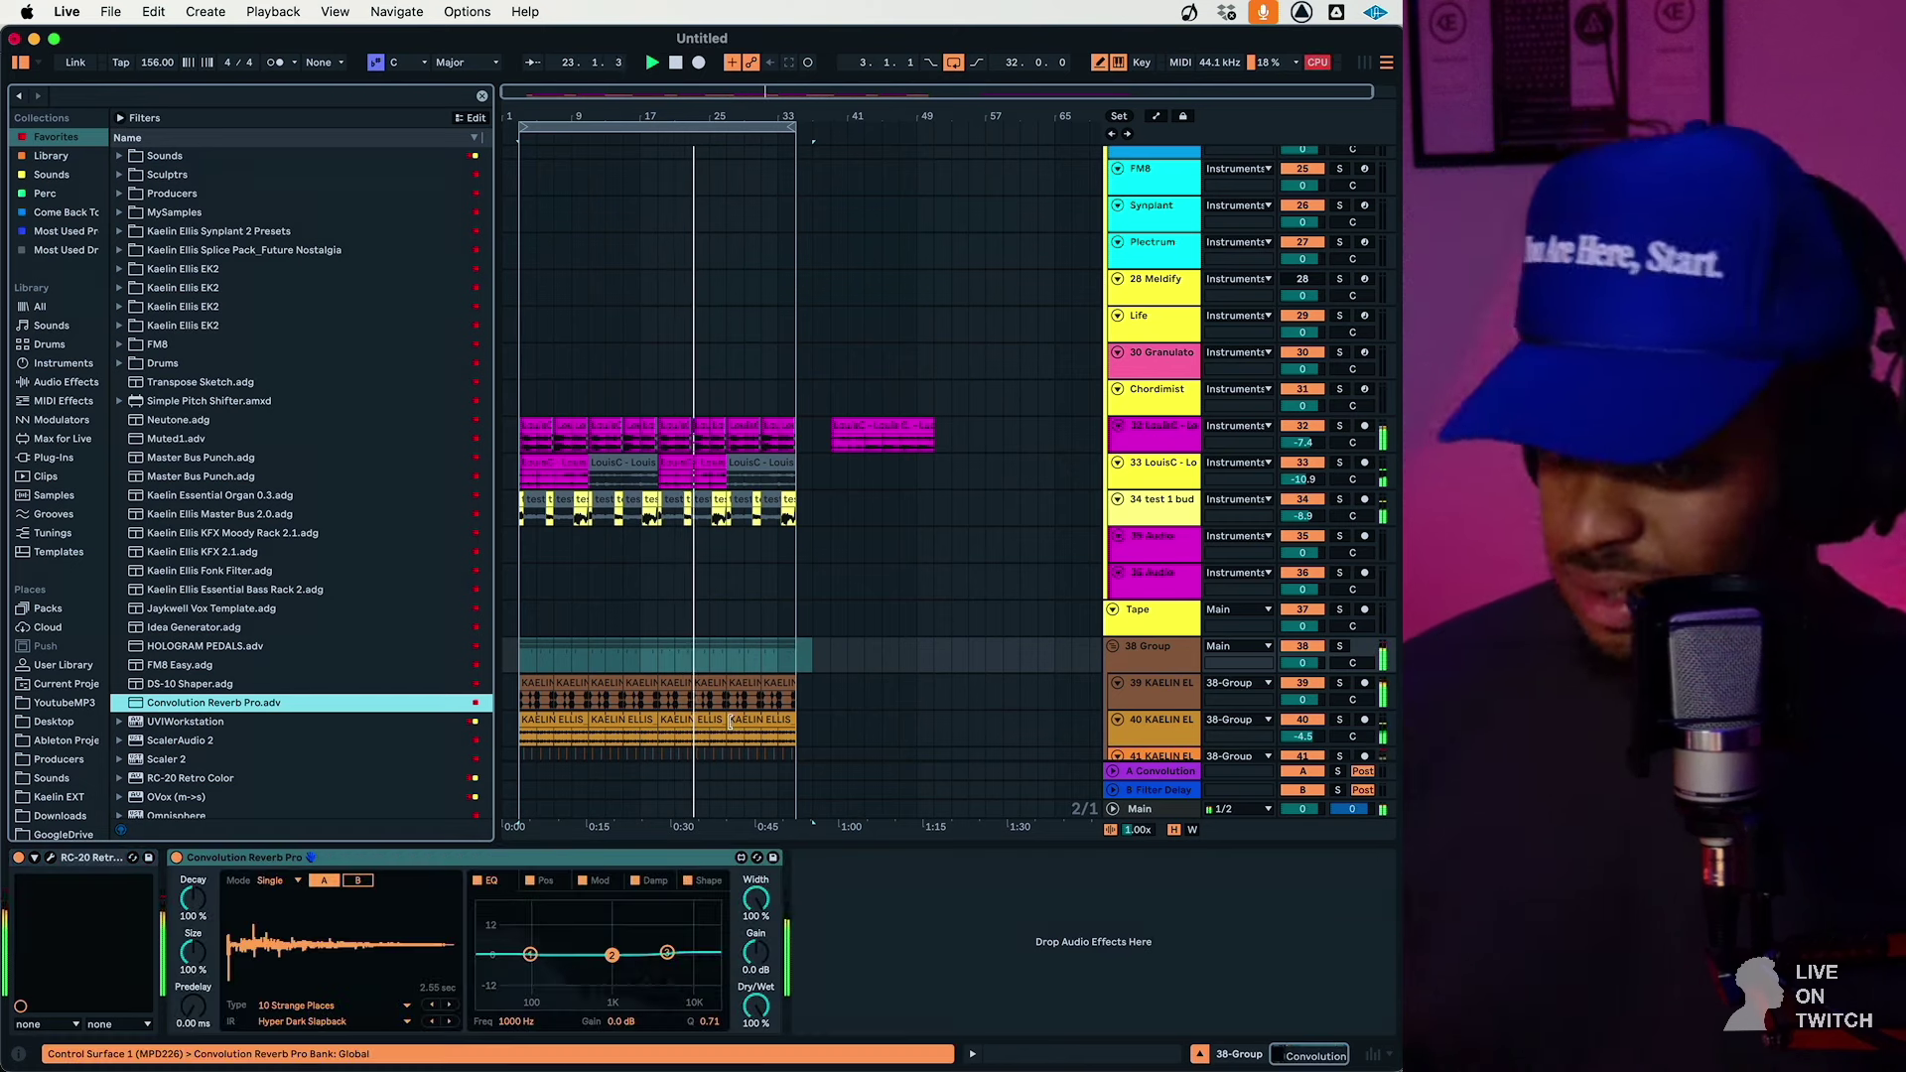
Set Convolution Reverb Pro's Dry/Wet to 0% and load the Ely Chapel impulse response from 01 Real Places
{"action": "key", "text": "Return"}
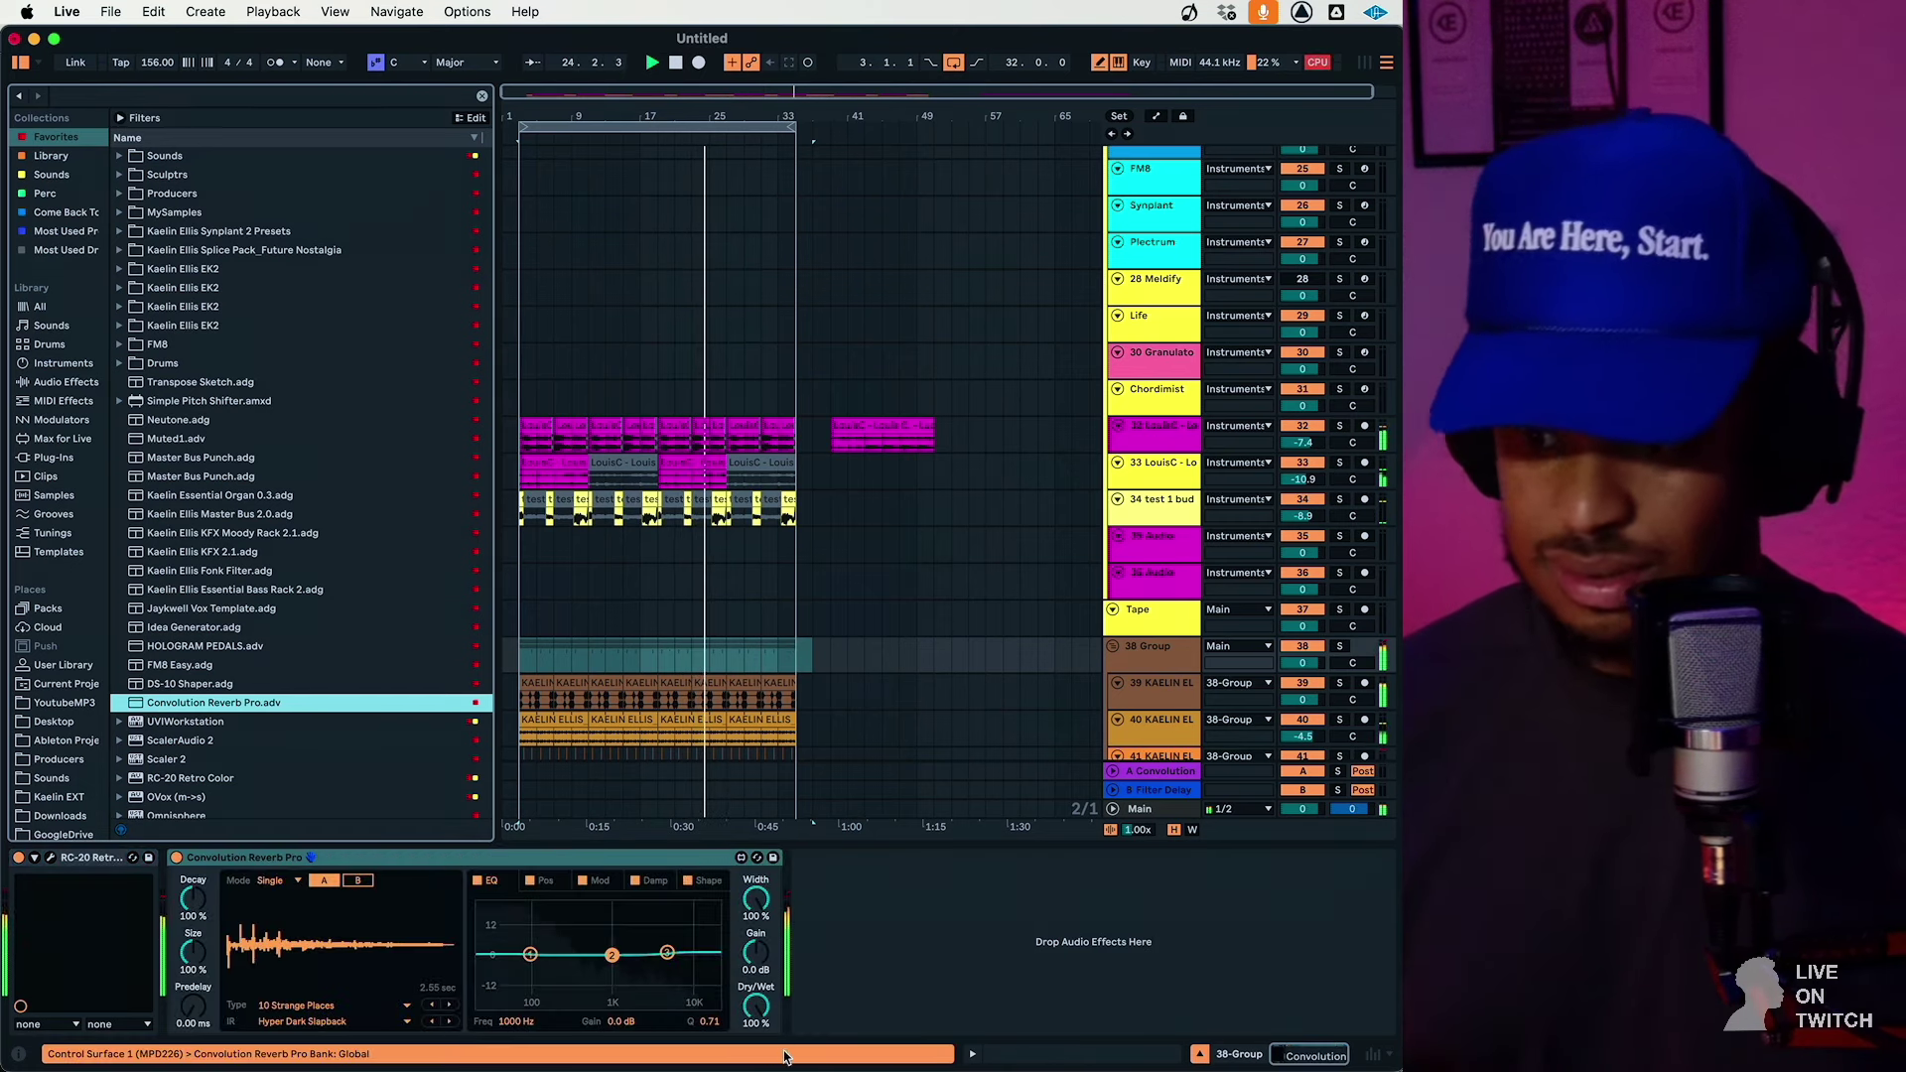
{"action": "left_click_drag", "start_coordinate": [756, 1005], "coordinate": [751, 1019]}
{"action": "left_click", "coordinate": [314, 1021]}
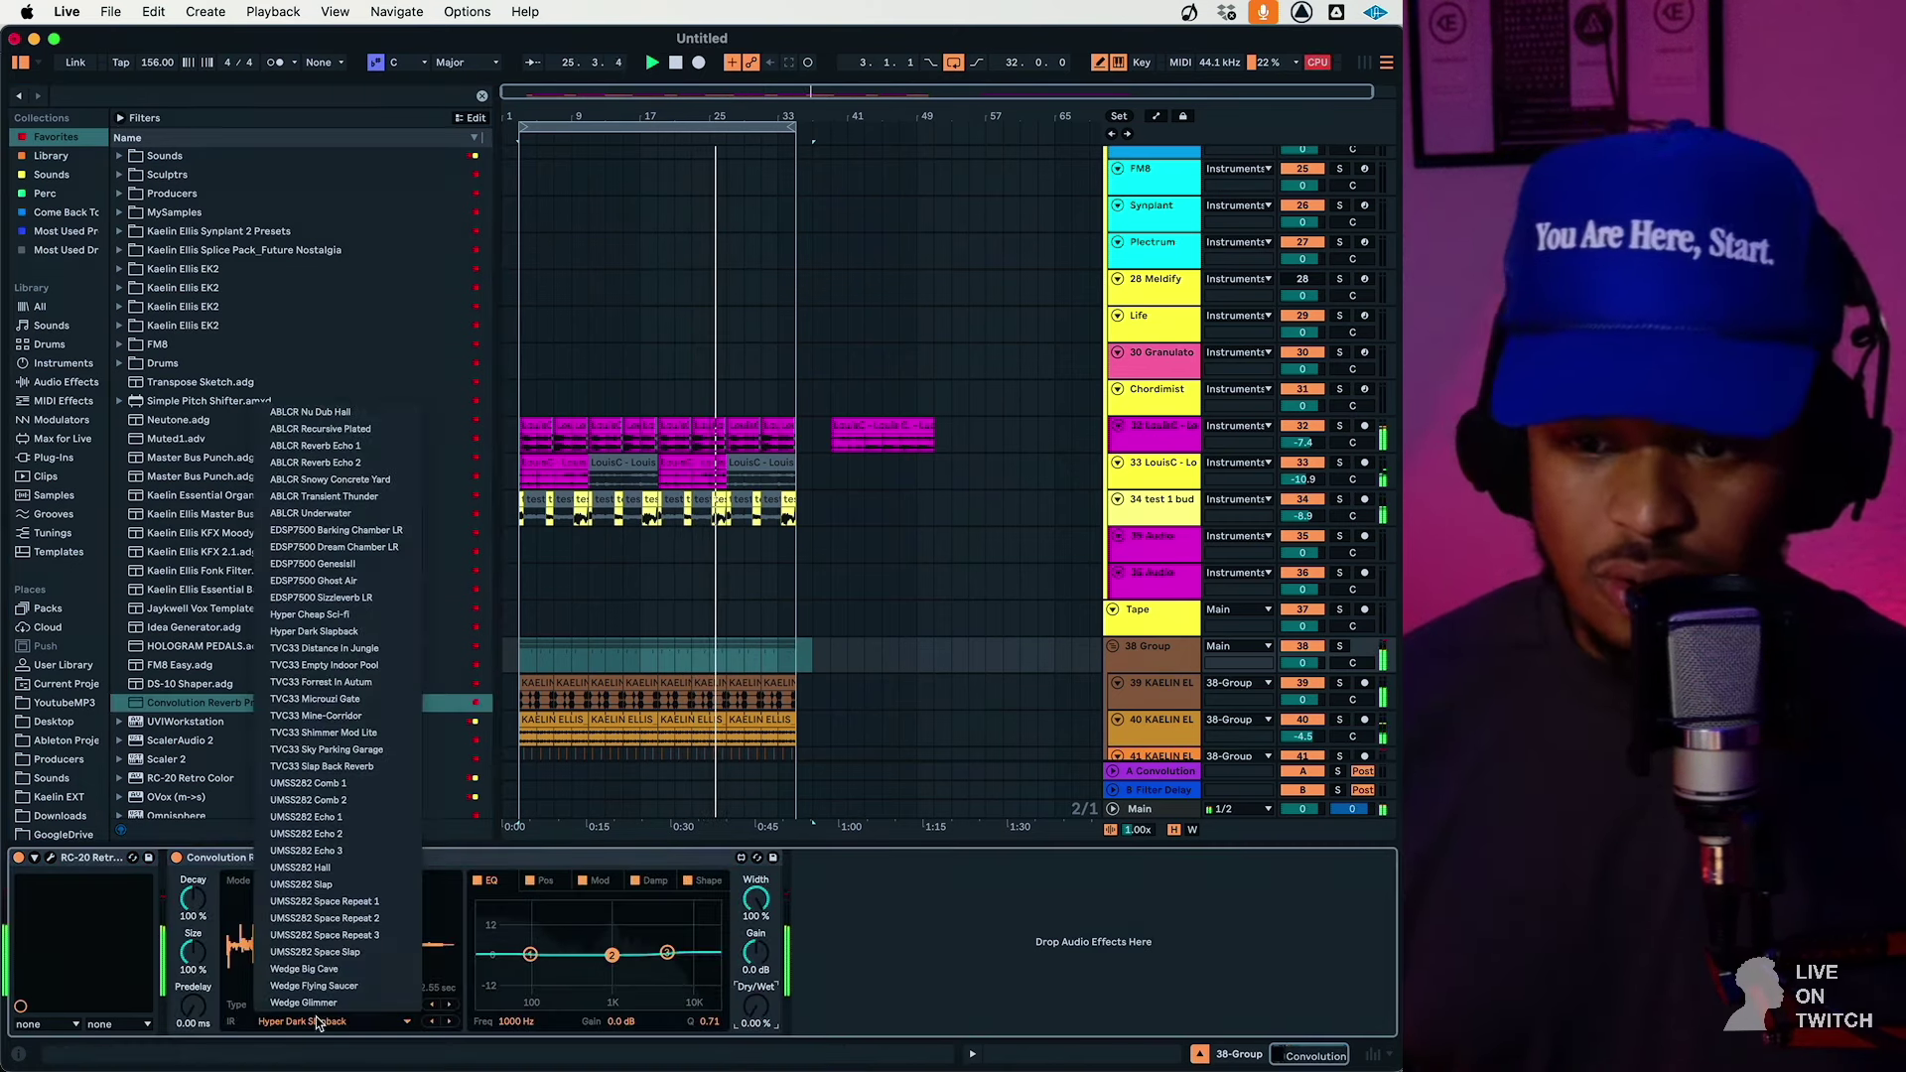
{"action": "left_click", "coordinate": [314, 1021]}
{"action": "left_click", "coordinate": [312, 1006]}
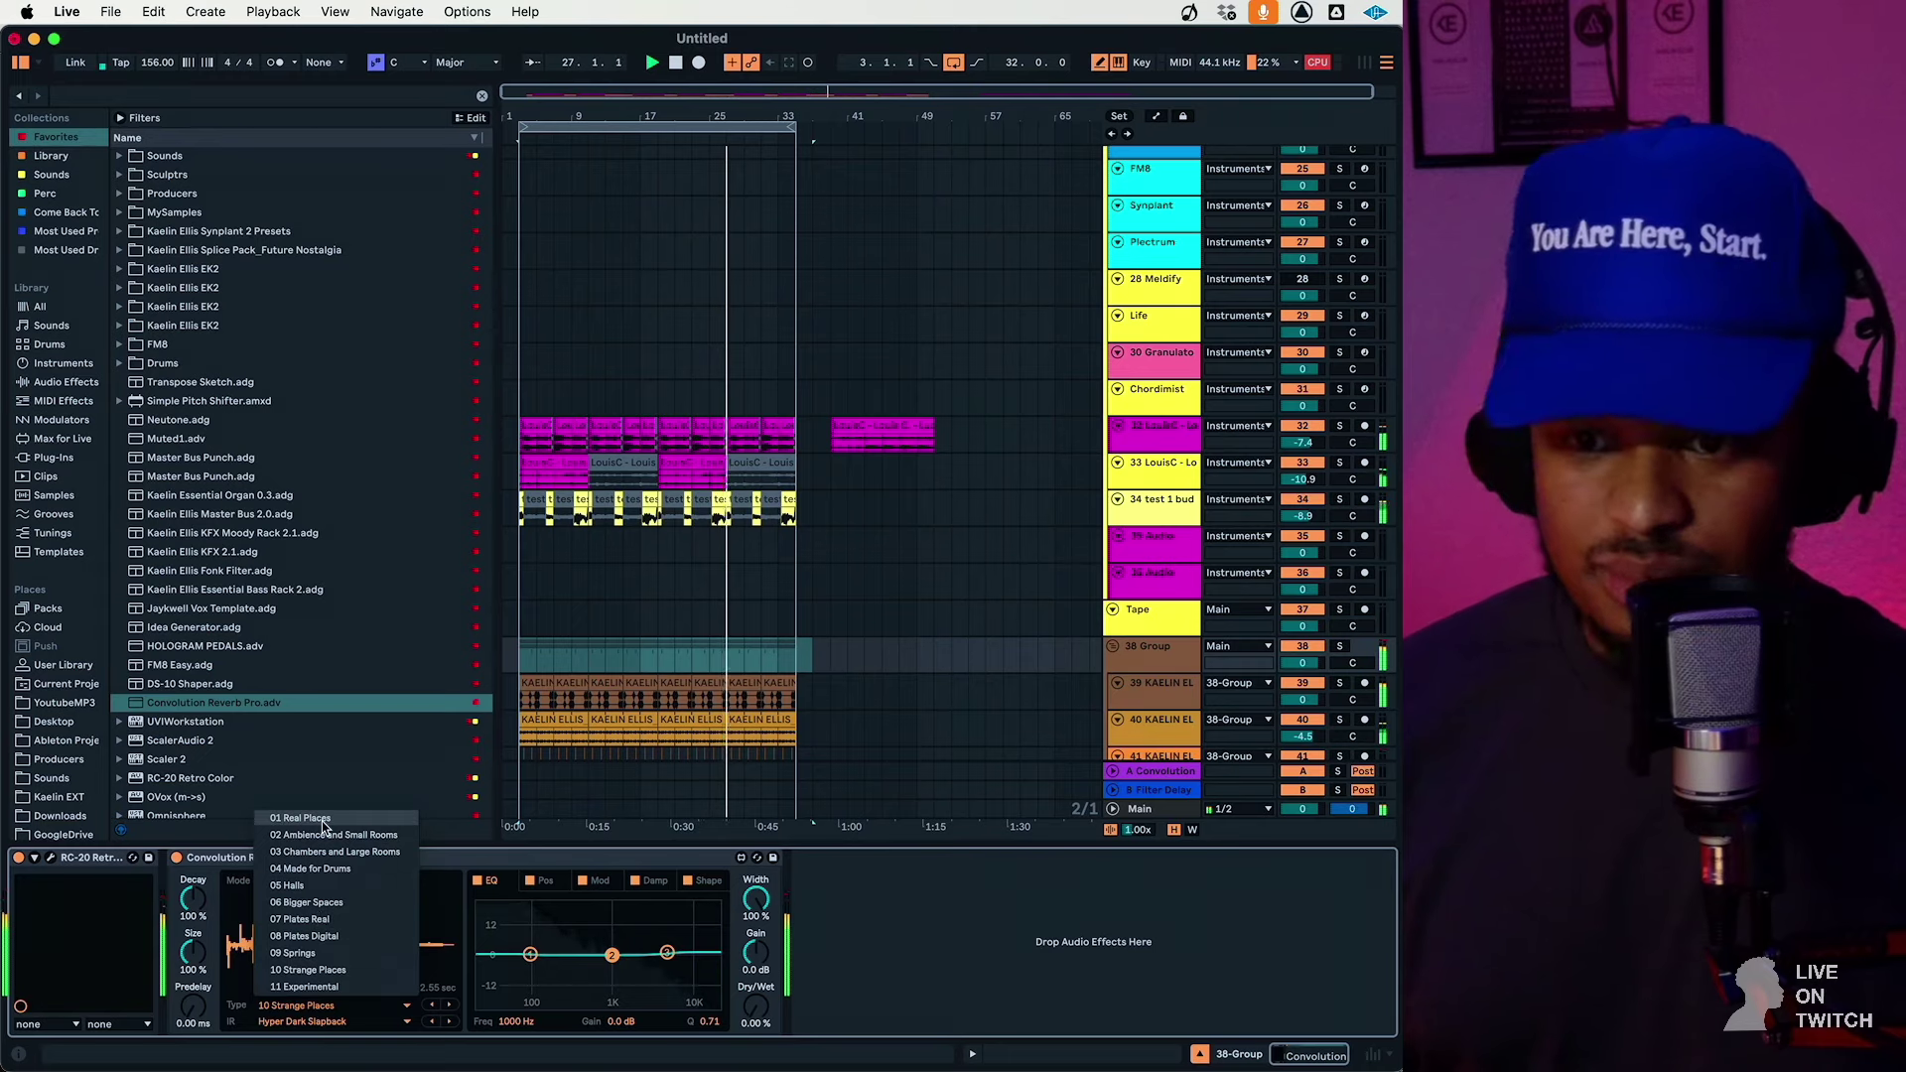
{"action": "left_click", "coordinate": [319, 820]}
{"action": "left_click", "coordinate": [295, 1005]}
{"action": "left_click", "coordinate": [319, 807]}
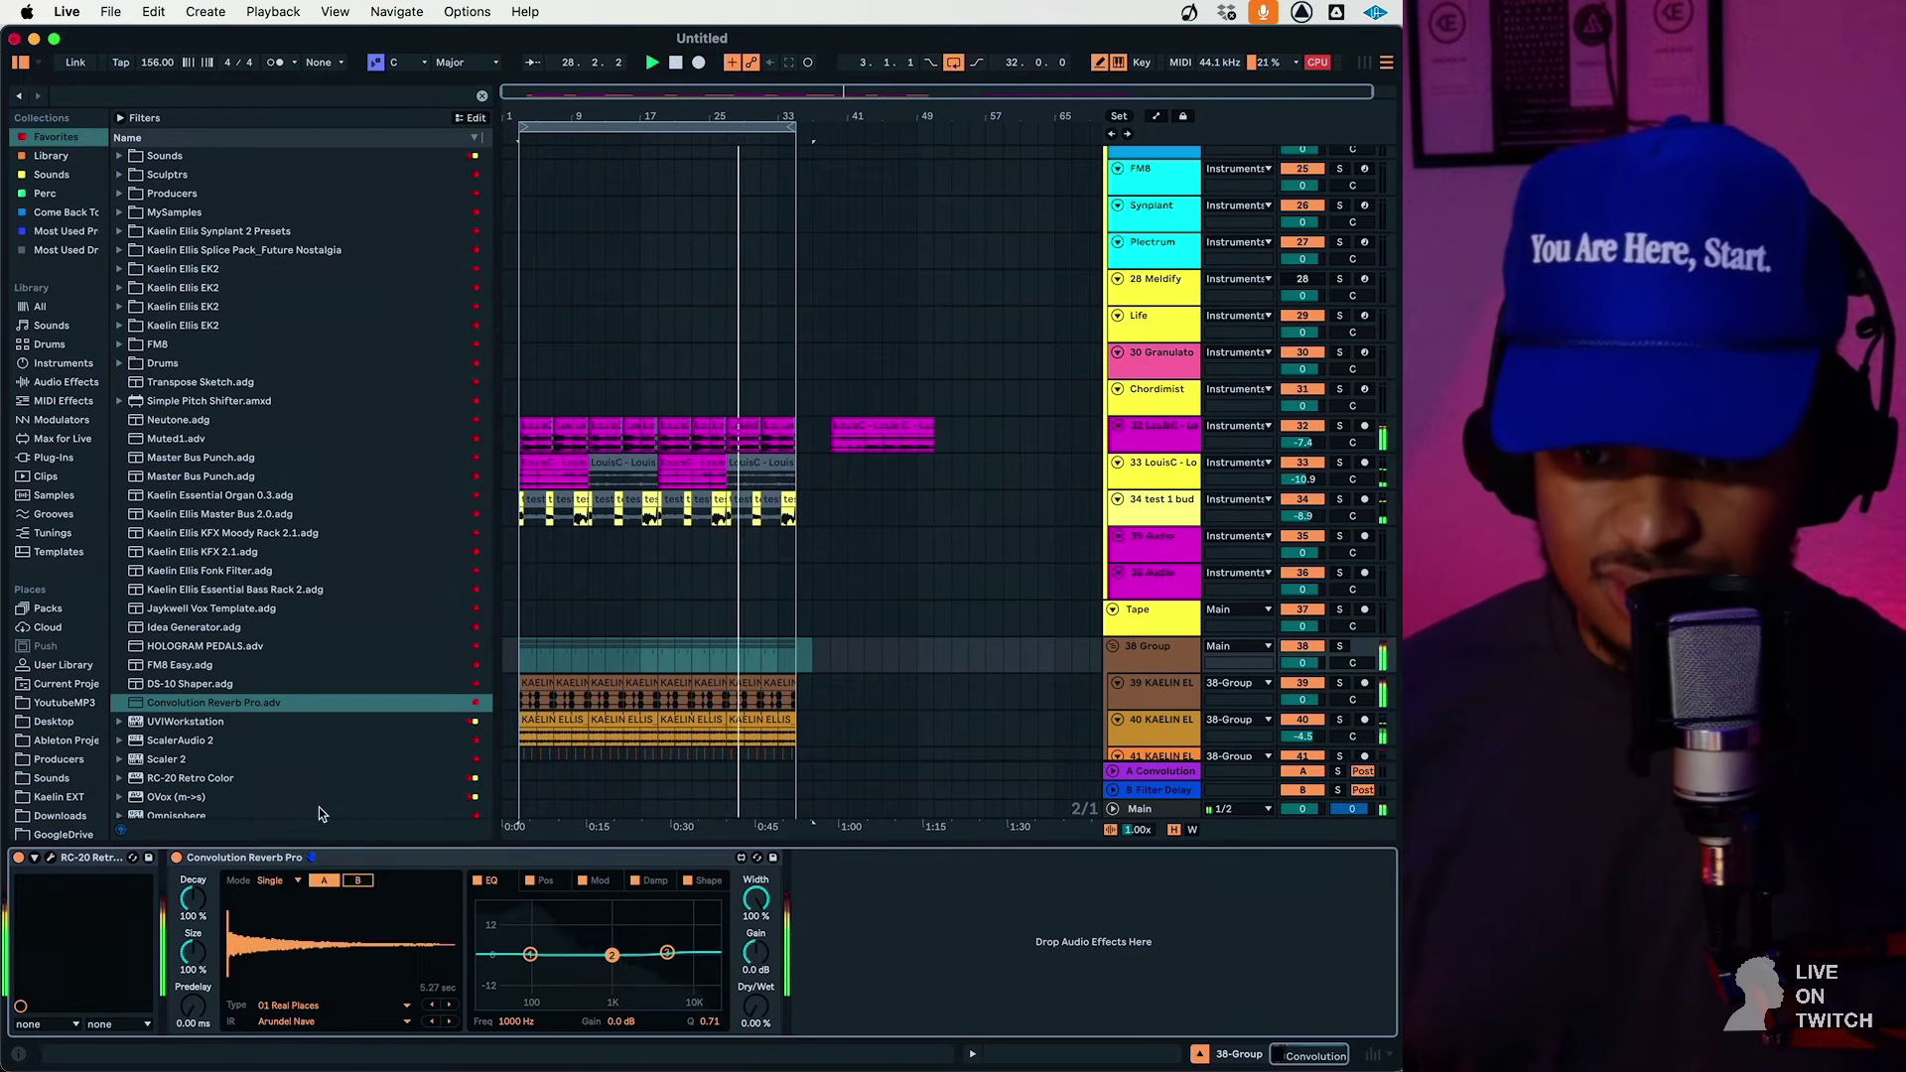
{"action": "left_click", "coordinate": [294, 1021]}
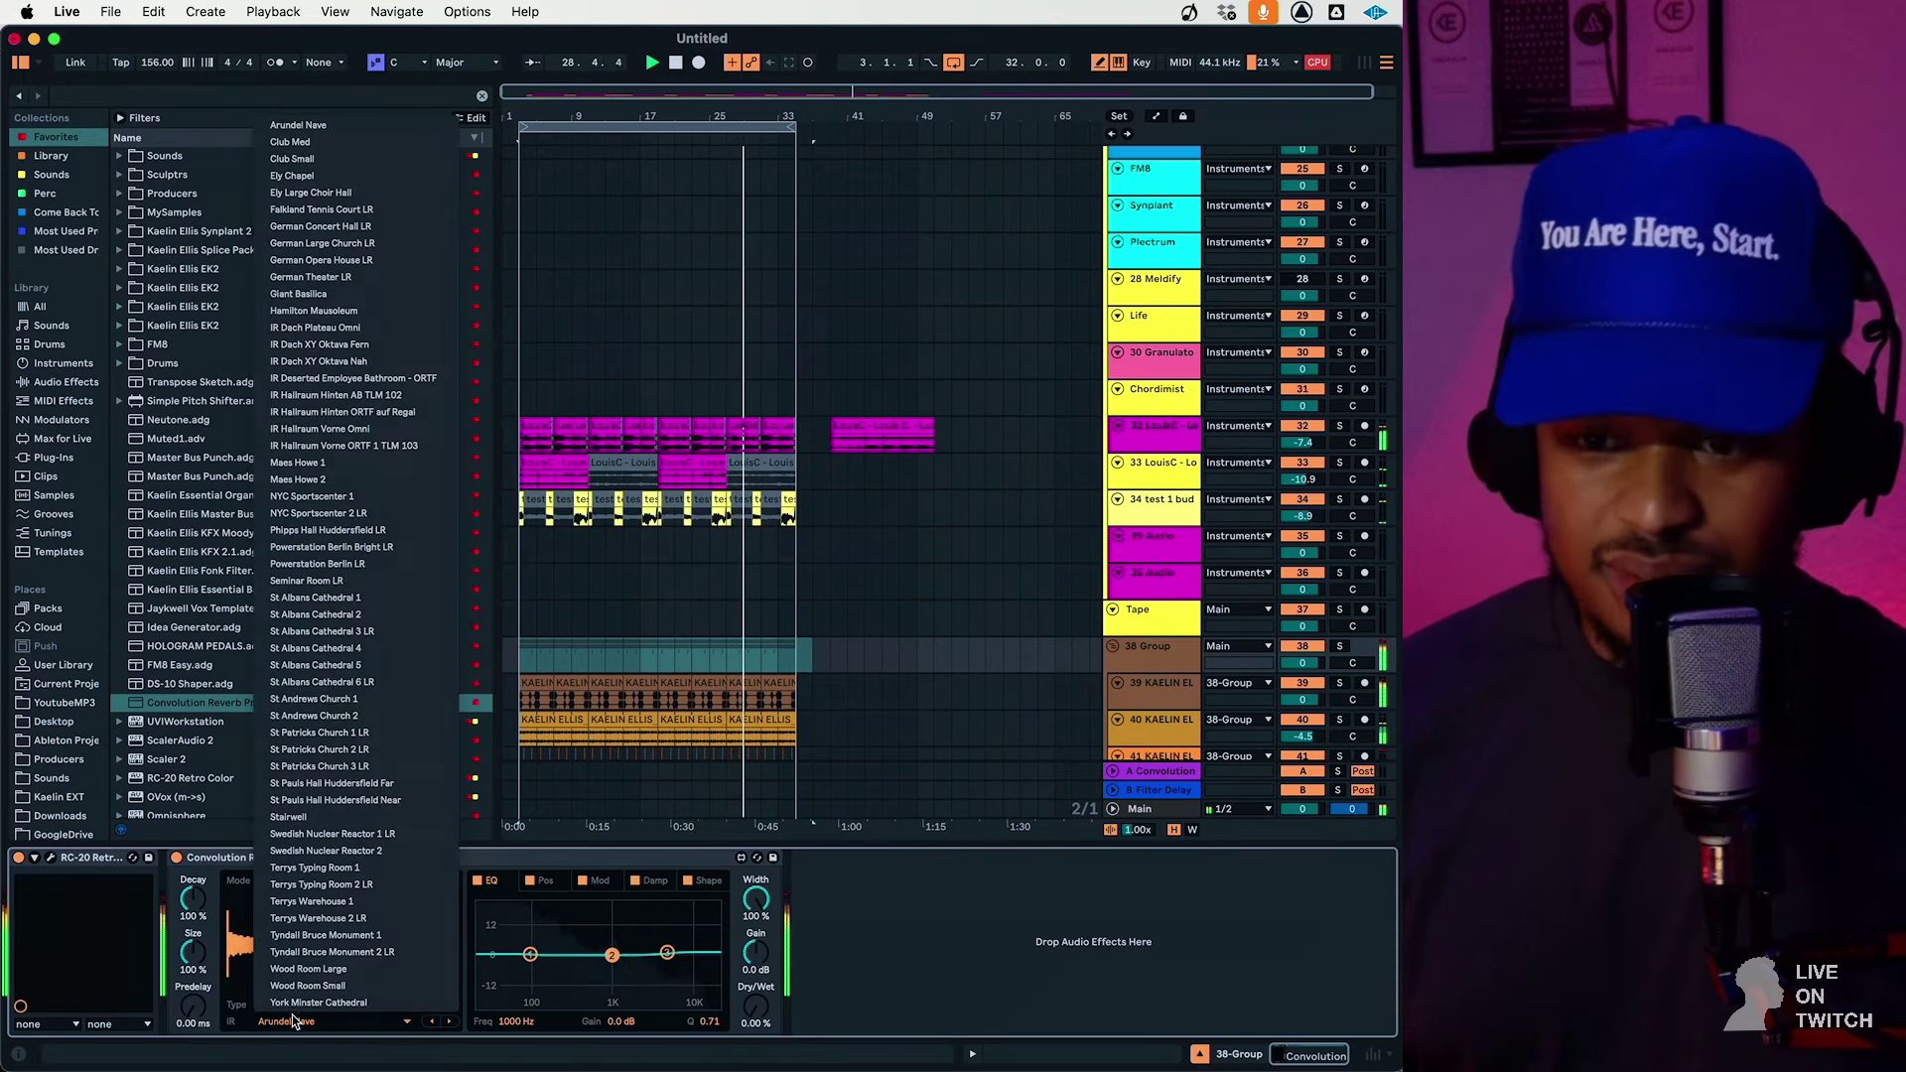
{"action": "left_click", "coordinate": [290, 175]}
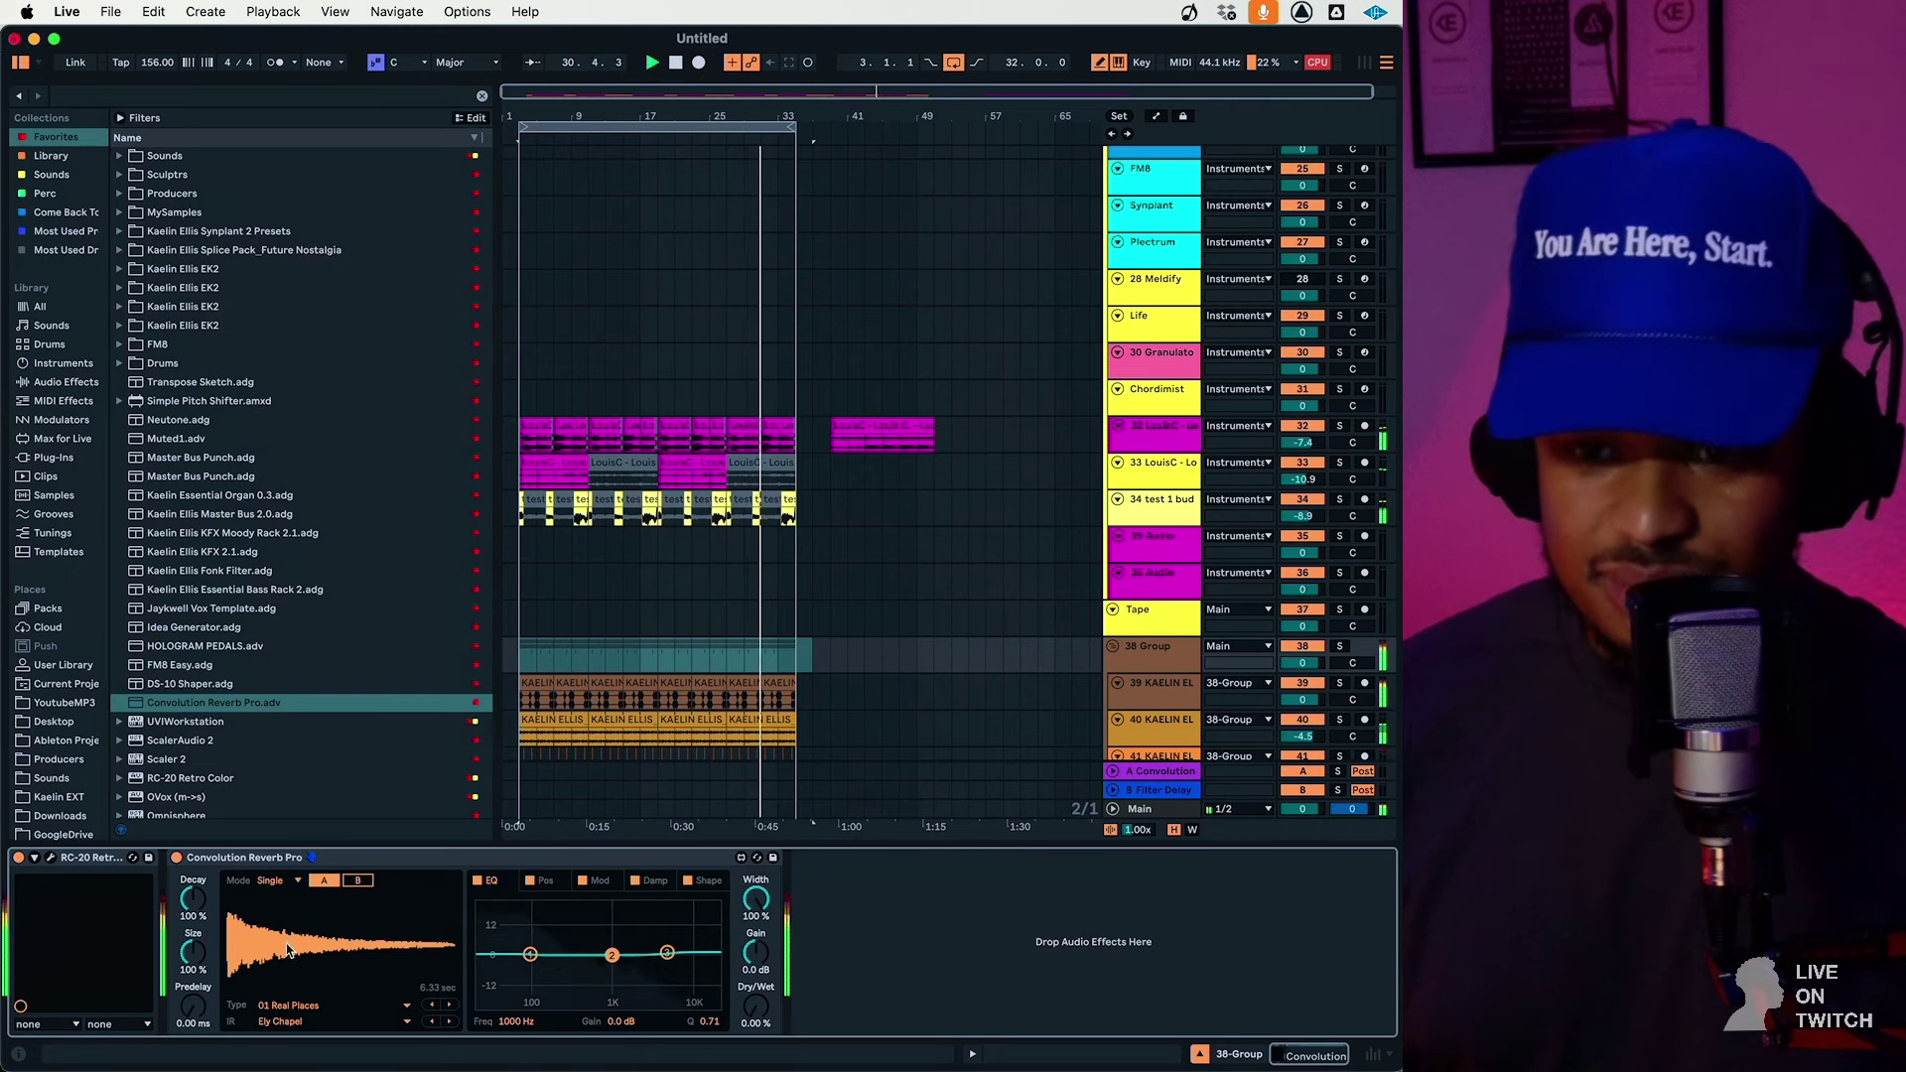
Set the reverb's Size to 50% and Decay to 1%, boost EQ band 3 about 9.8 dB at 4.94 kHz, and set Dry/Wet to 70.9%
{"action": "left_click_drag", "start_coordinate": [193, 953], "coordinate": [193, 1023]}
{"action": "left_click_drag", "start_coordinate": [193, 899], "coordinate": [193, 1002]}
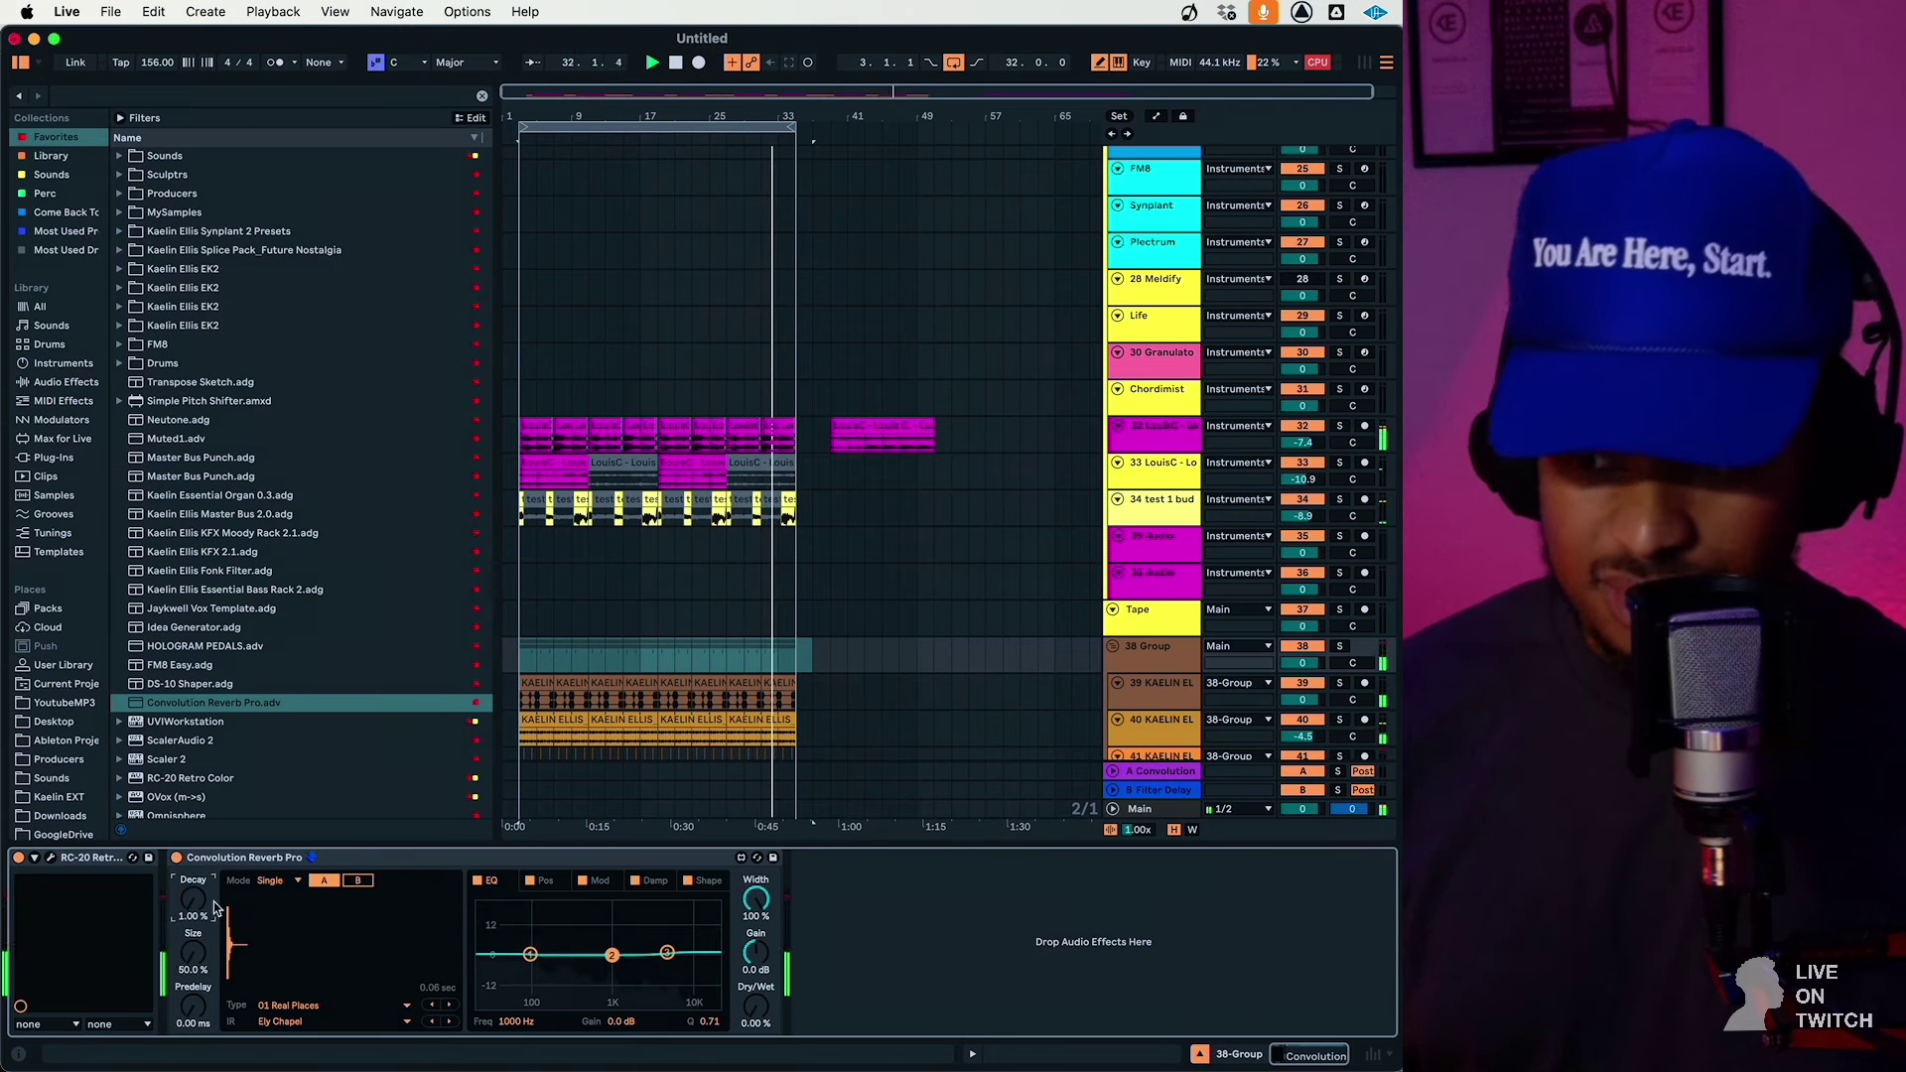
{"action": "left_click_drag", "start_coordinate": [759, 1015], "coordinate": [760, 893]}
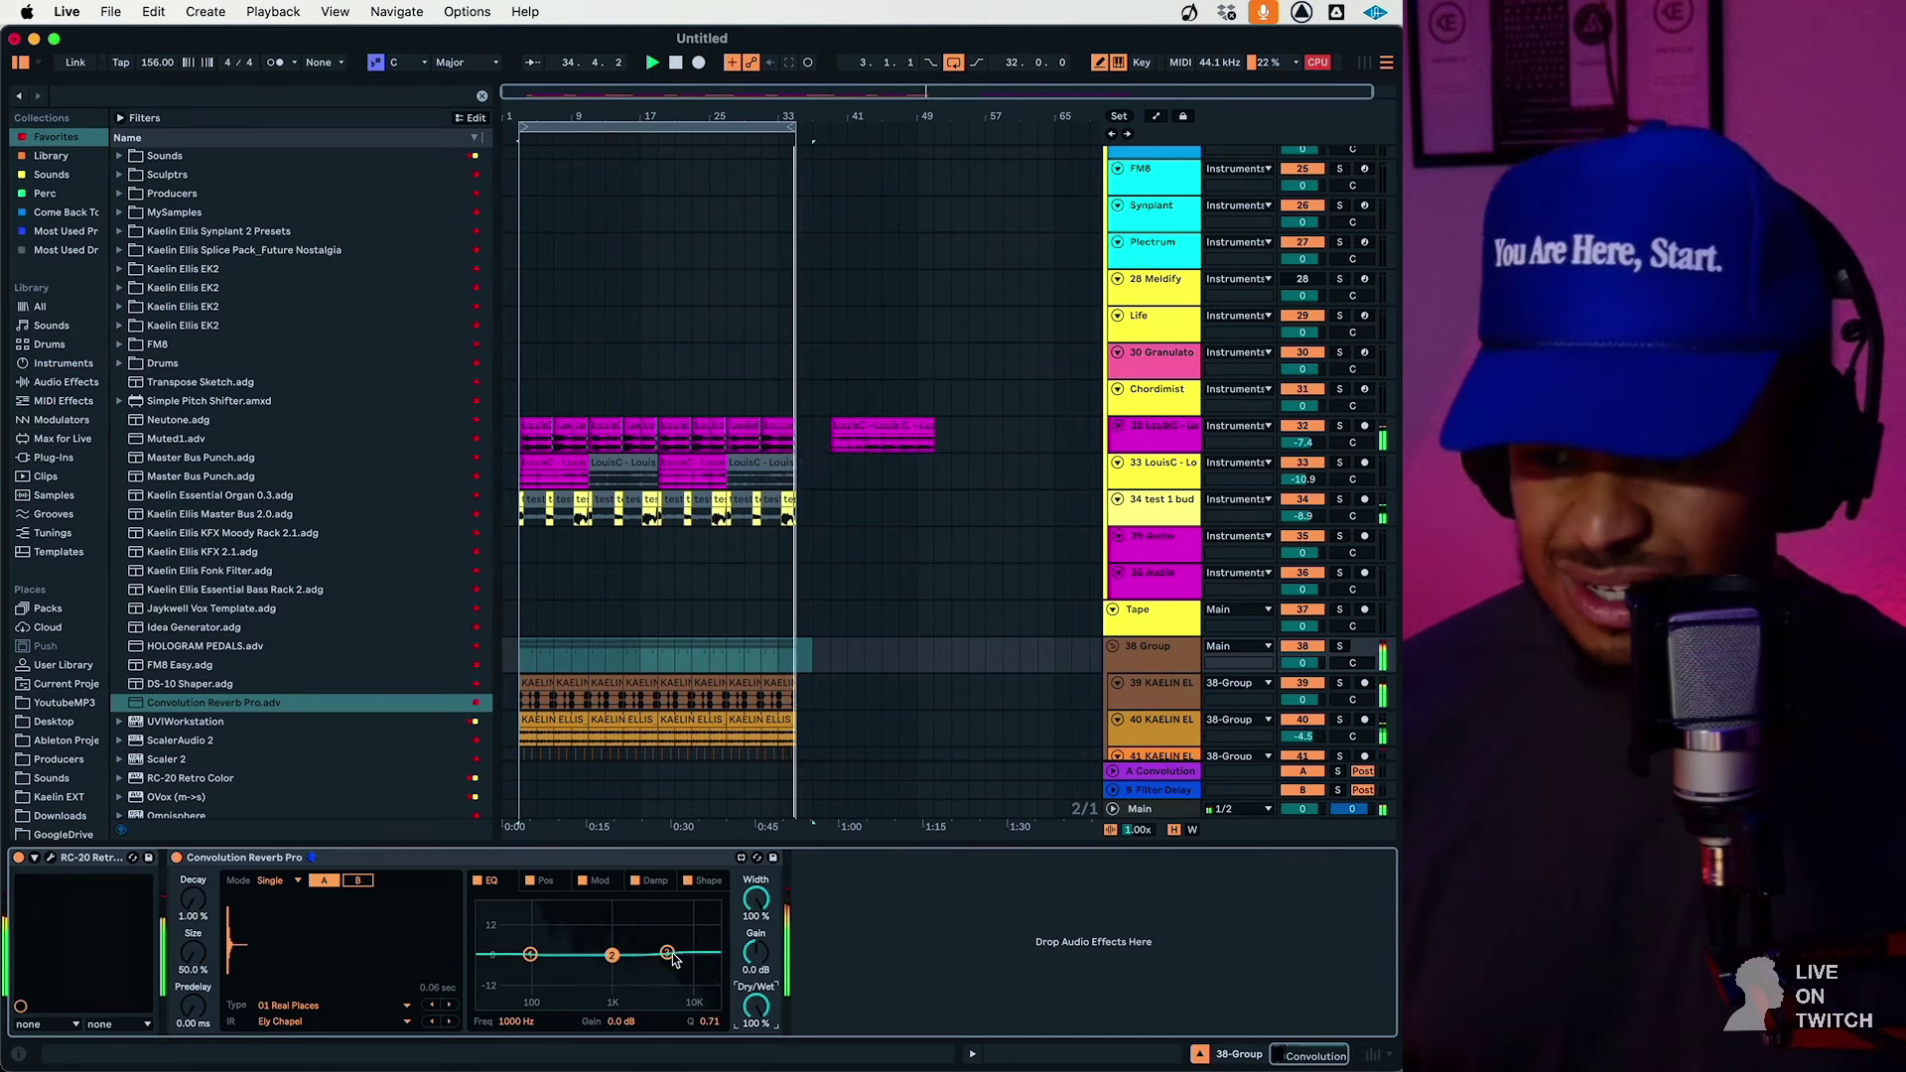
{"action": "left_click_drag", "start_coordinate": [667, 934], "coordinate": [668, 930]}
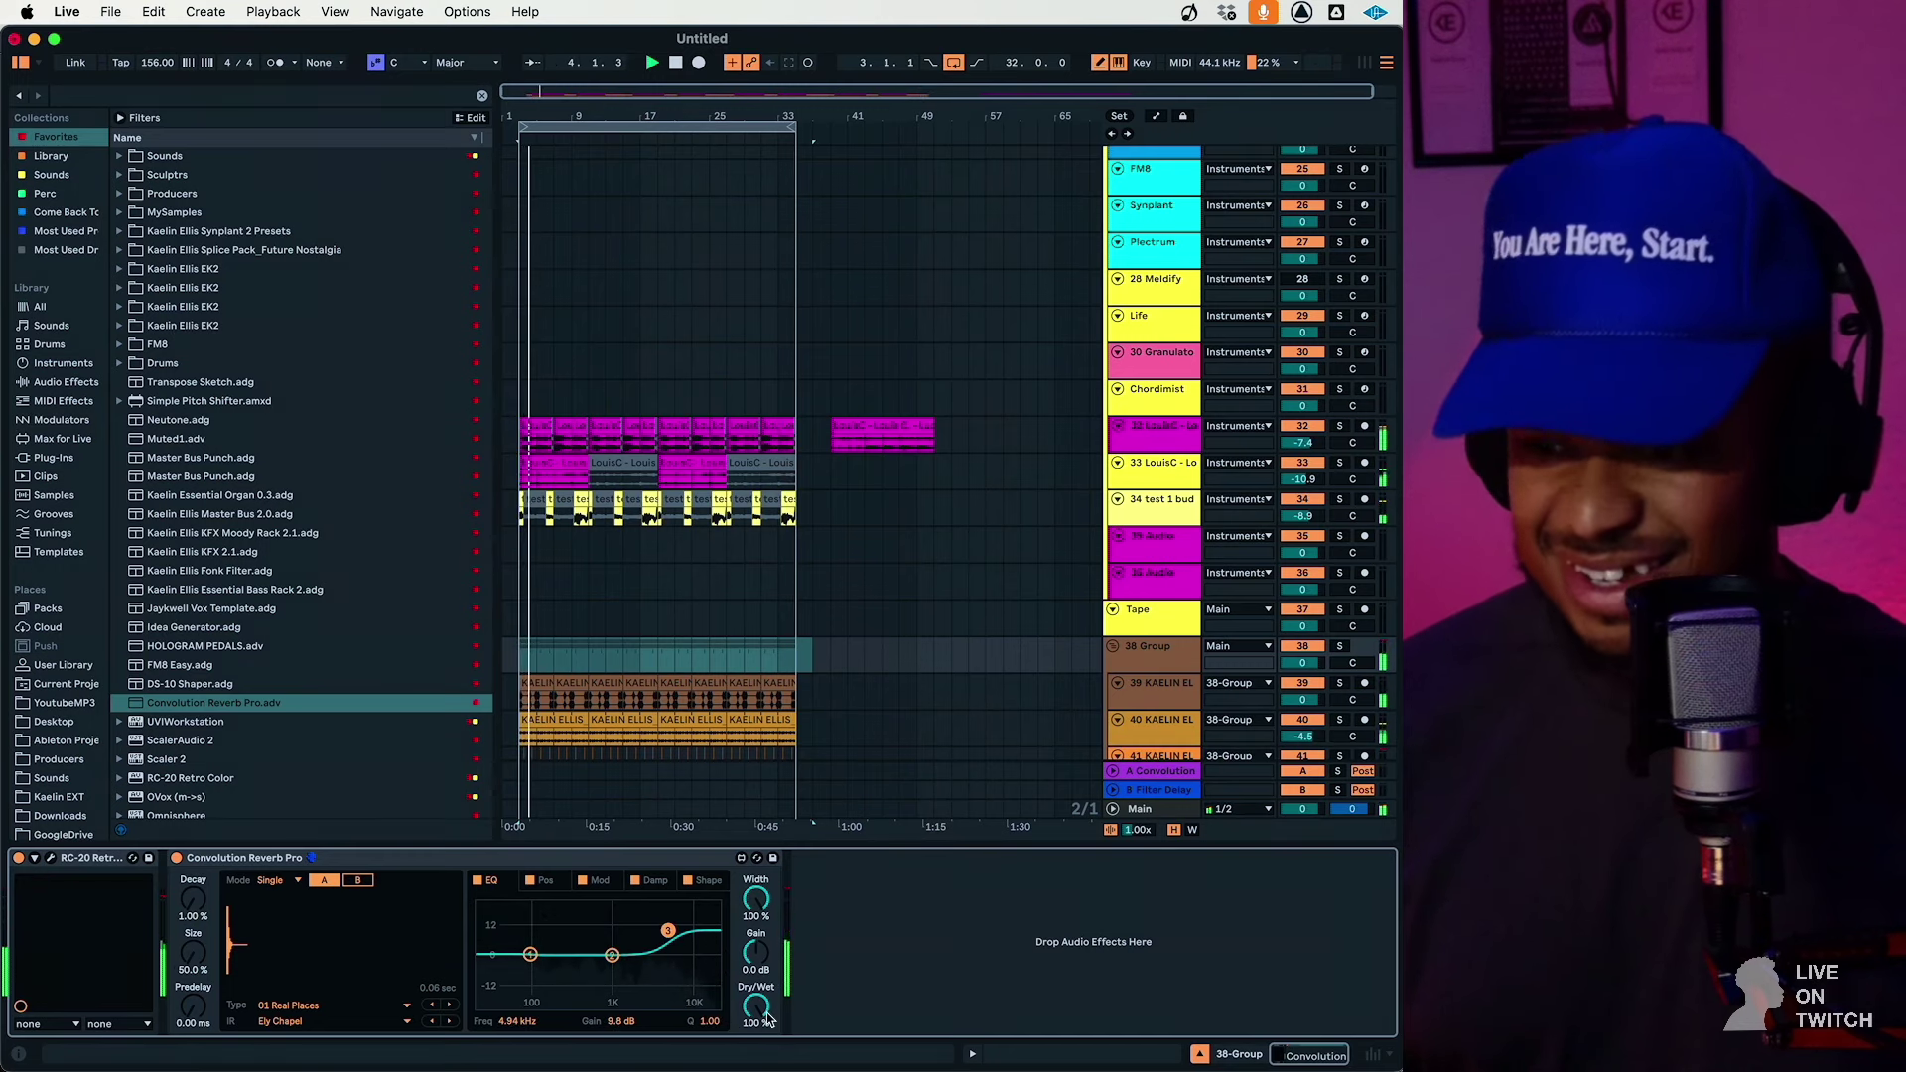
{"action": "left_click_drag", "start_coordinate": [755, 1006], "coordinate": [756, 1027]}
Move RC-20 Retro Color after Convolution Reverb Pro on the drum group and lower the reverb's Dry/Wet to 63%
{"action": "left_click", "coordinate": [125, 882]}
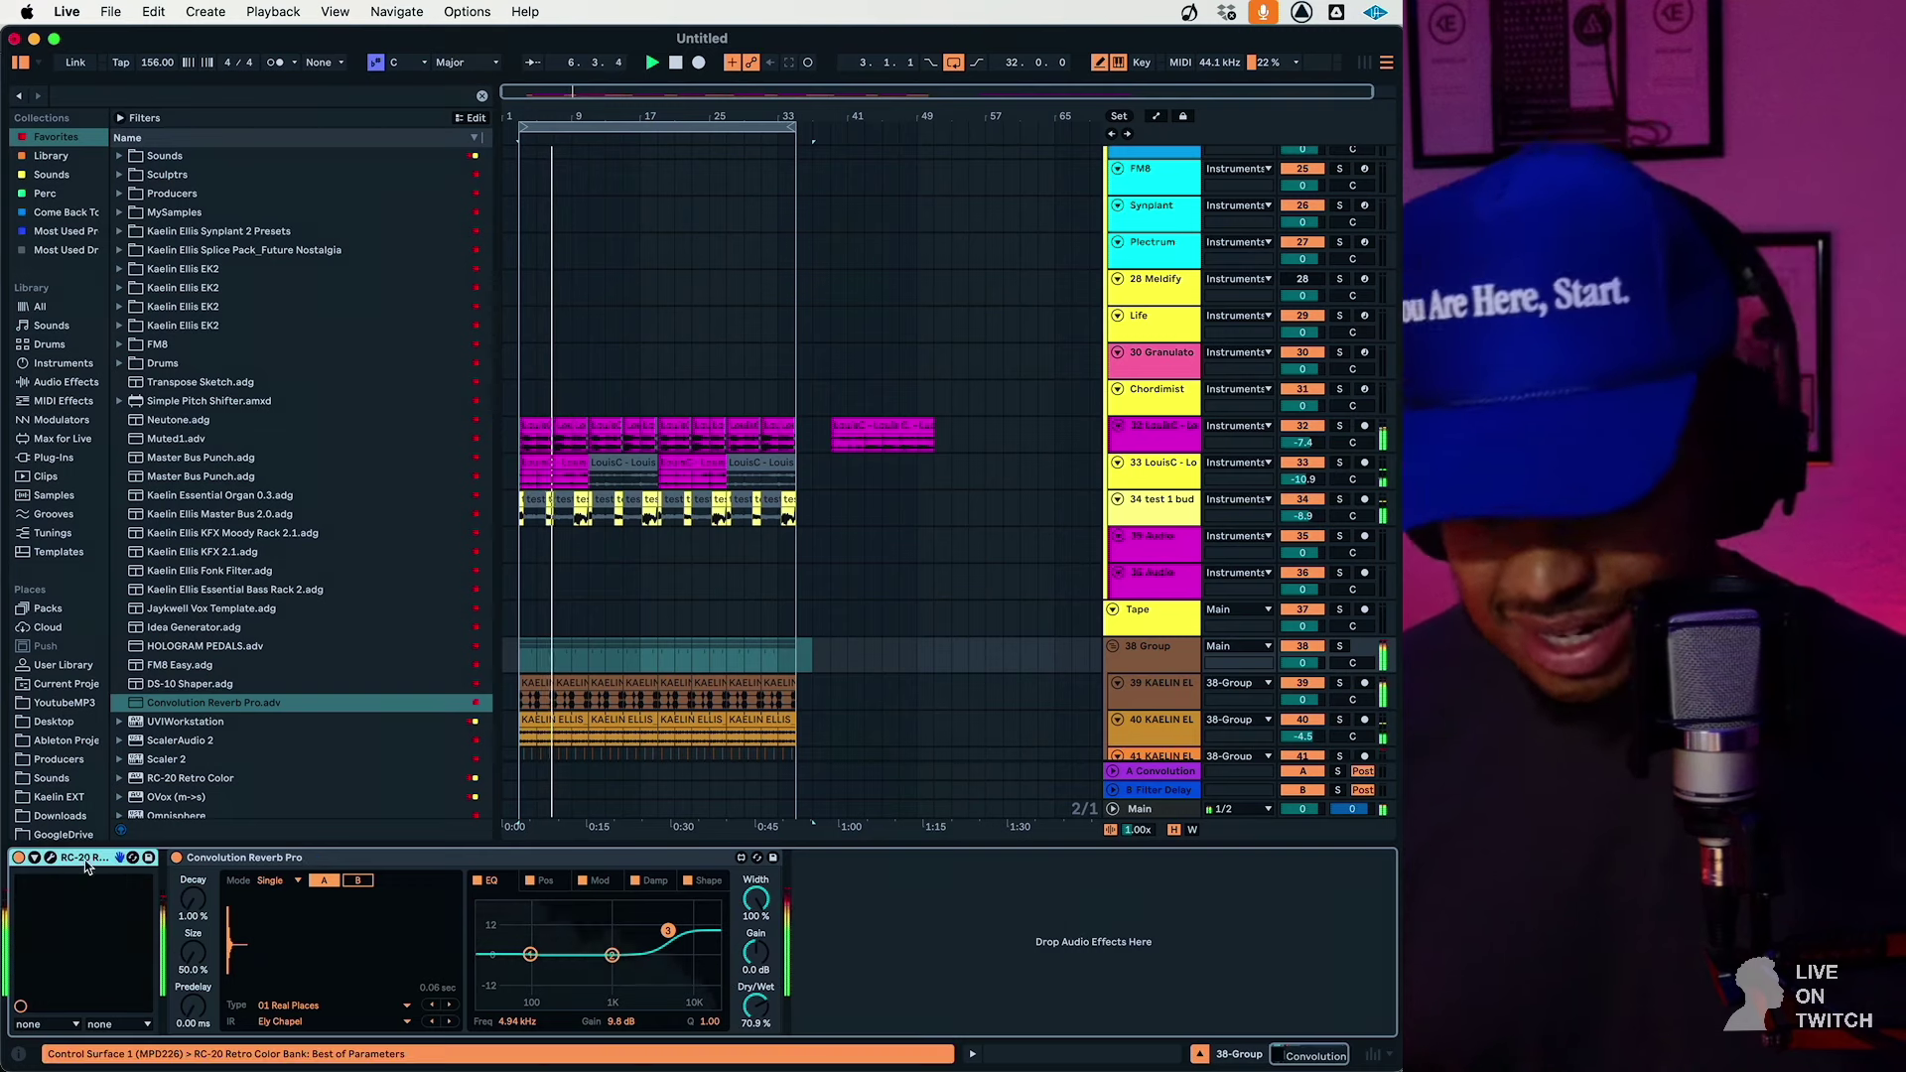
{"action": "left_click_drag", "start_coordinate": [861, 917], "coordinate": [860, 918]}
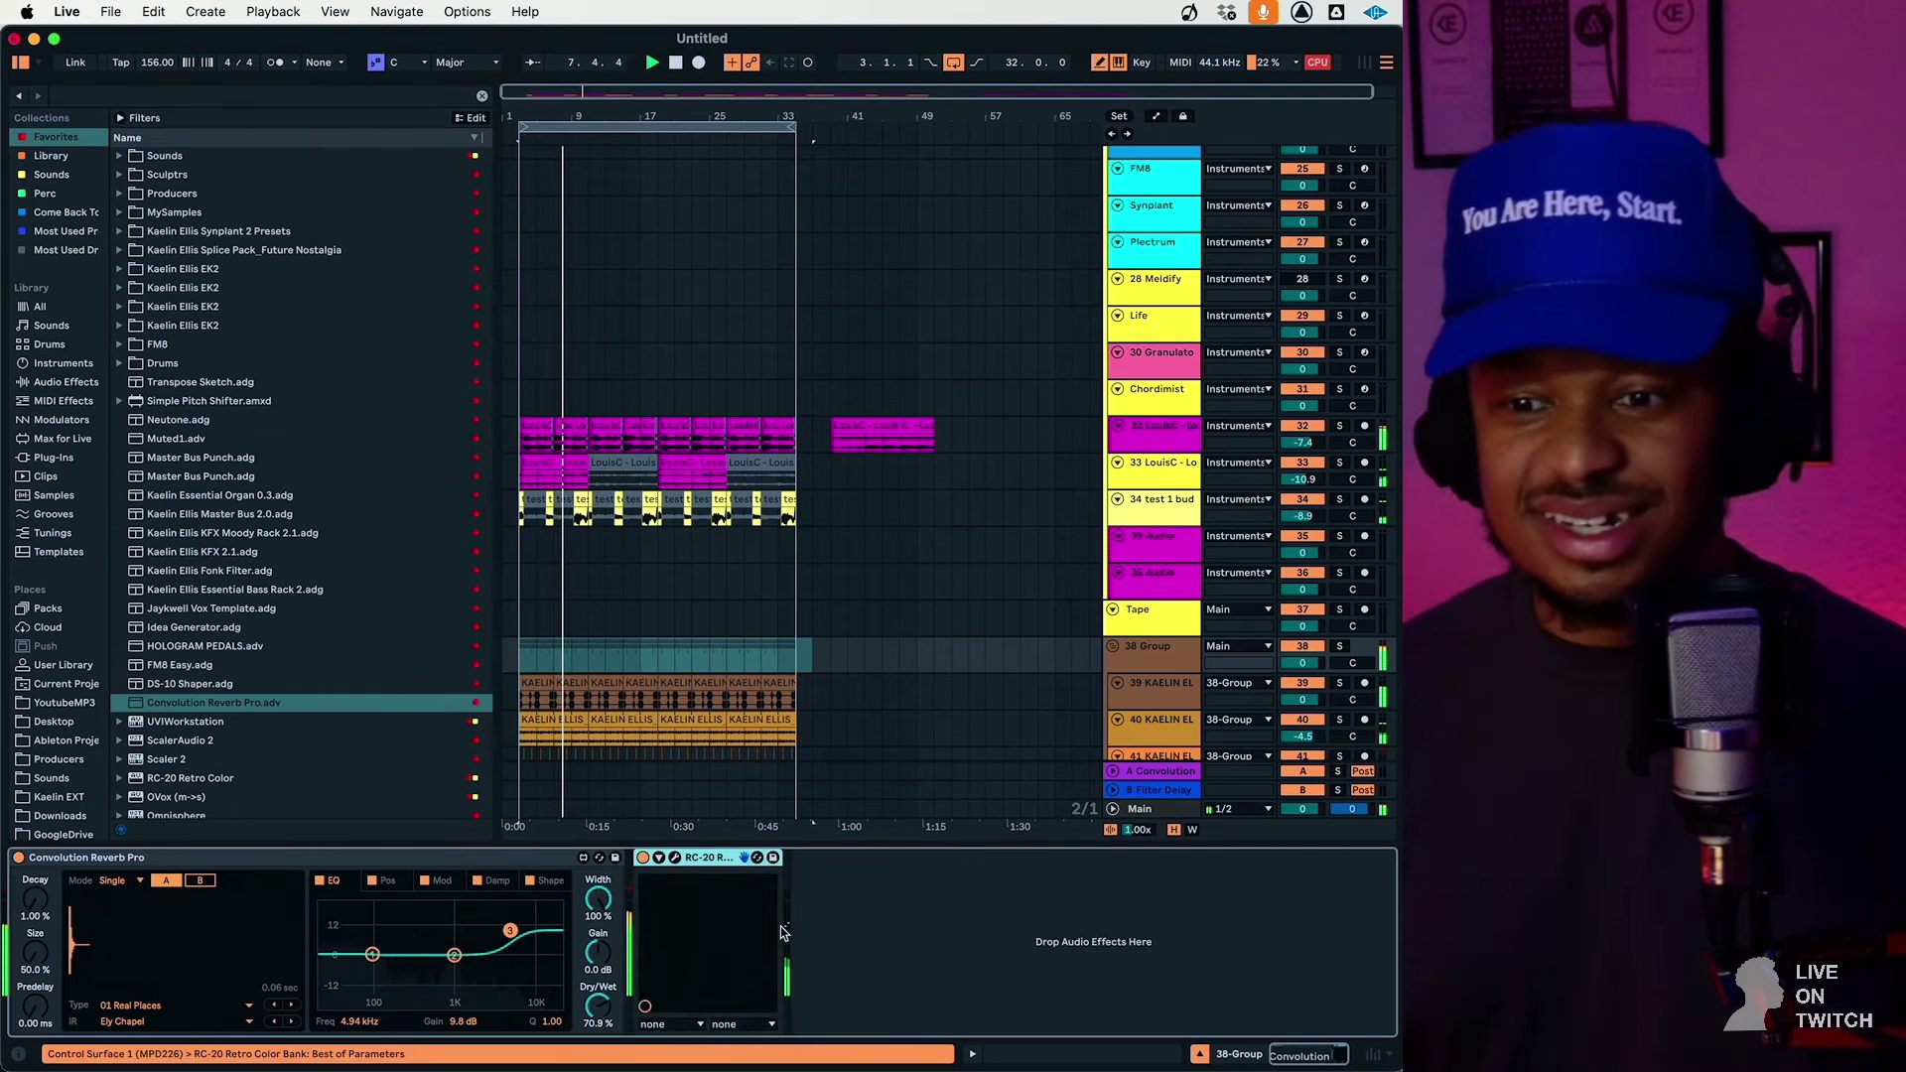
{"action": "left_click_drag", "start_coordinate": [597, 1009], "coordinate": [598, 1024]}
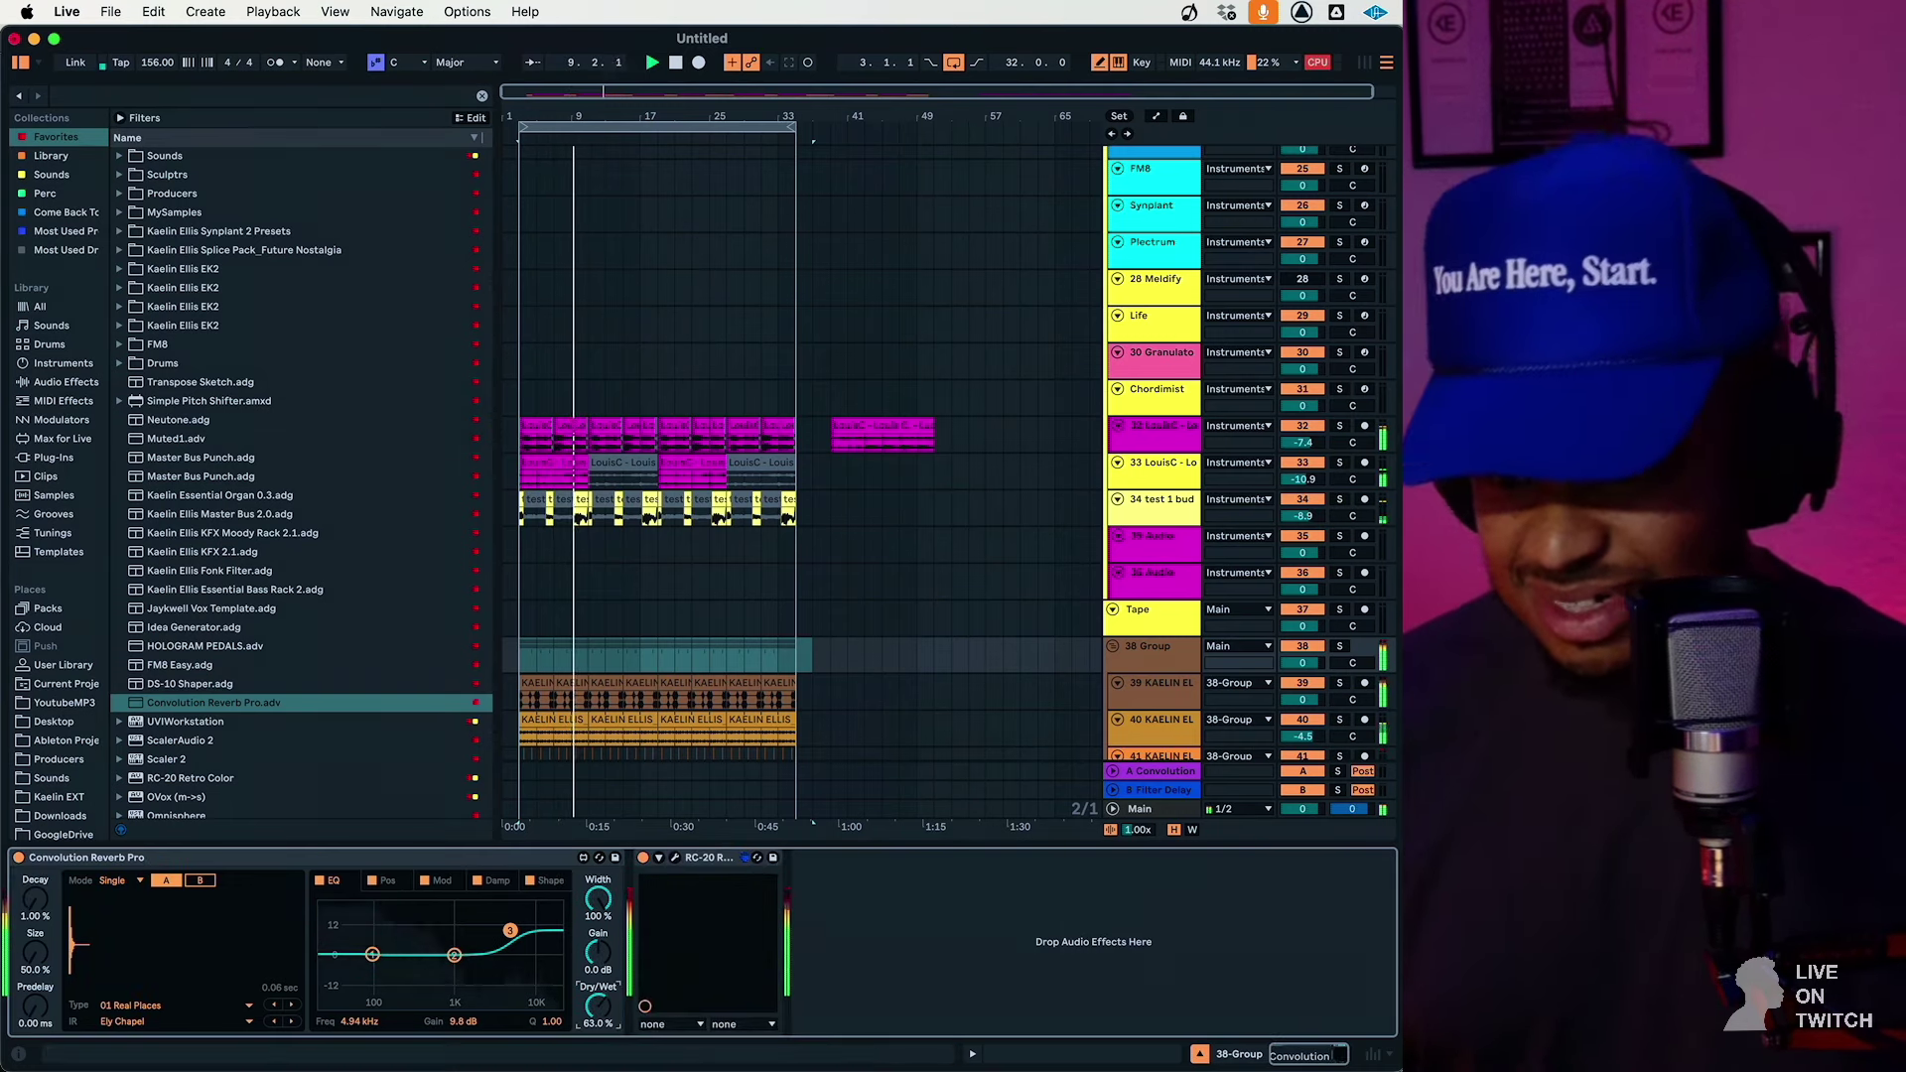
Cut the reverb's EQ band 2 by 7.9 dB at 206 Hz, narrow its Width to 16.5% and enter 97 for Dry/Wet
{"action": "left_click_drag", "start_coordinate": [453, 955], "coordinate": [398, 975]}
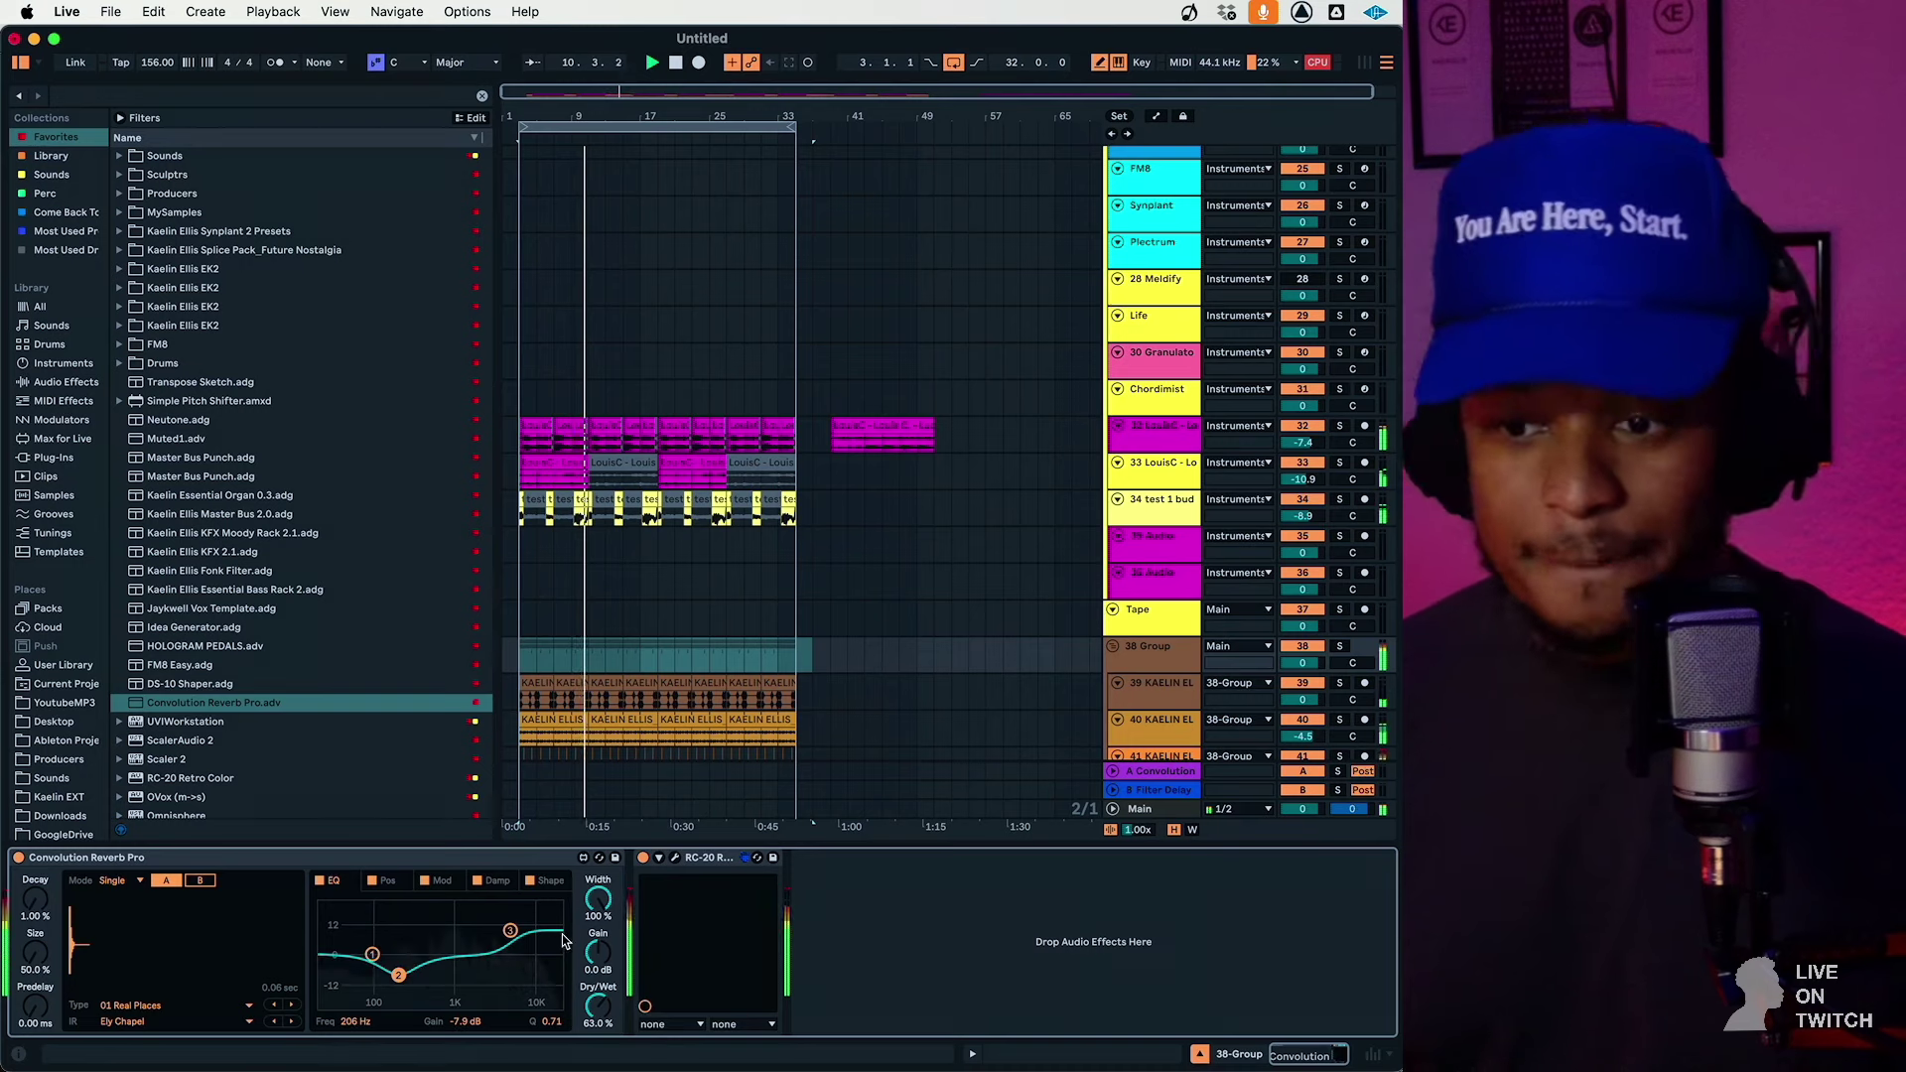
{"action": "left_click_drag", "start_coordinate": [598, 899], "coordinate": [598, 1022]}
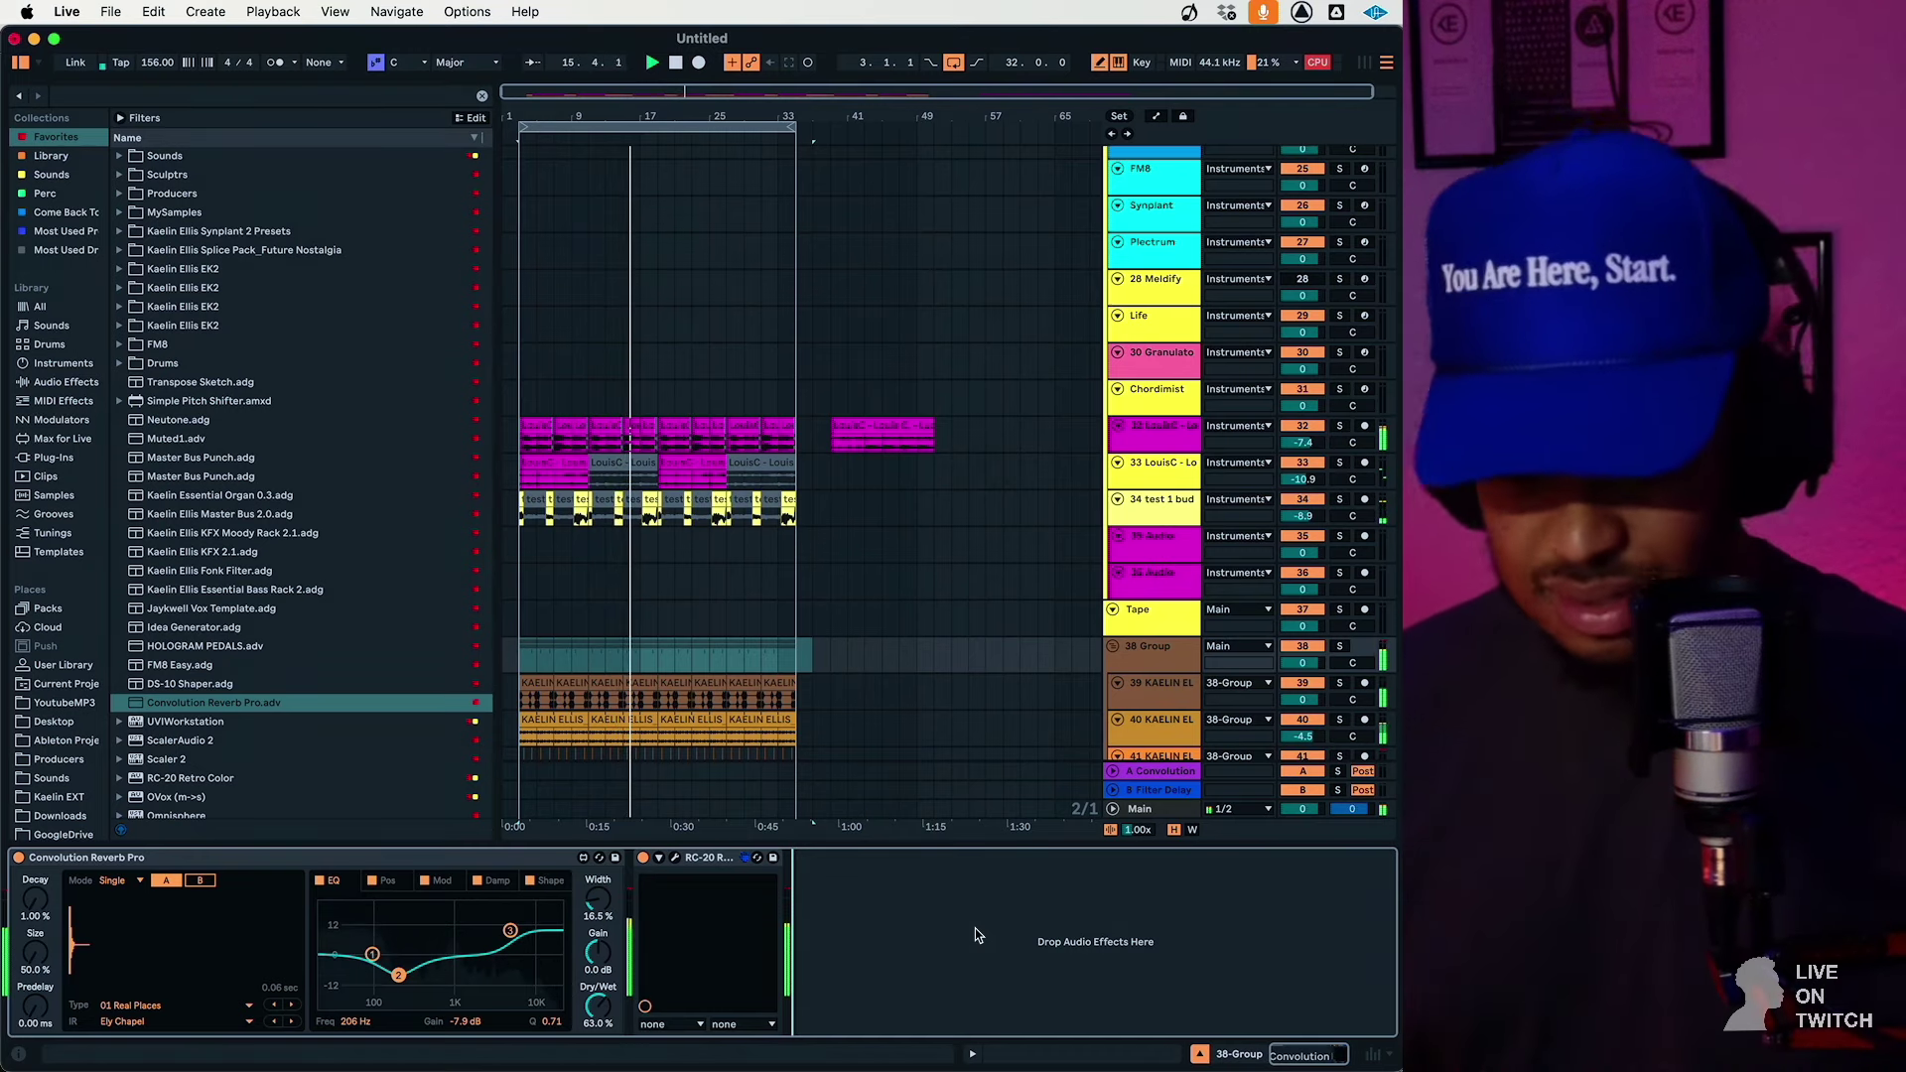
{"action": "mouse_move", "coordinate": [597, 1006]}
{"action": "left_mouse_down"}
{"action": "mouse_move", "coordinate": [598, 1039]}
{"action": "mouse_move", "coordinate": [598, 1003]}
{"action": "left_mouse_up"}
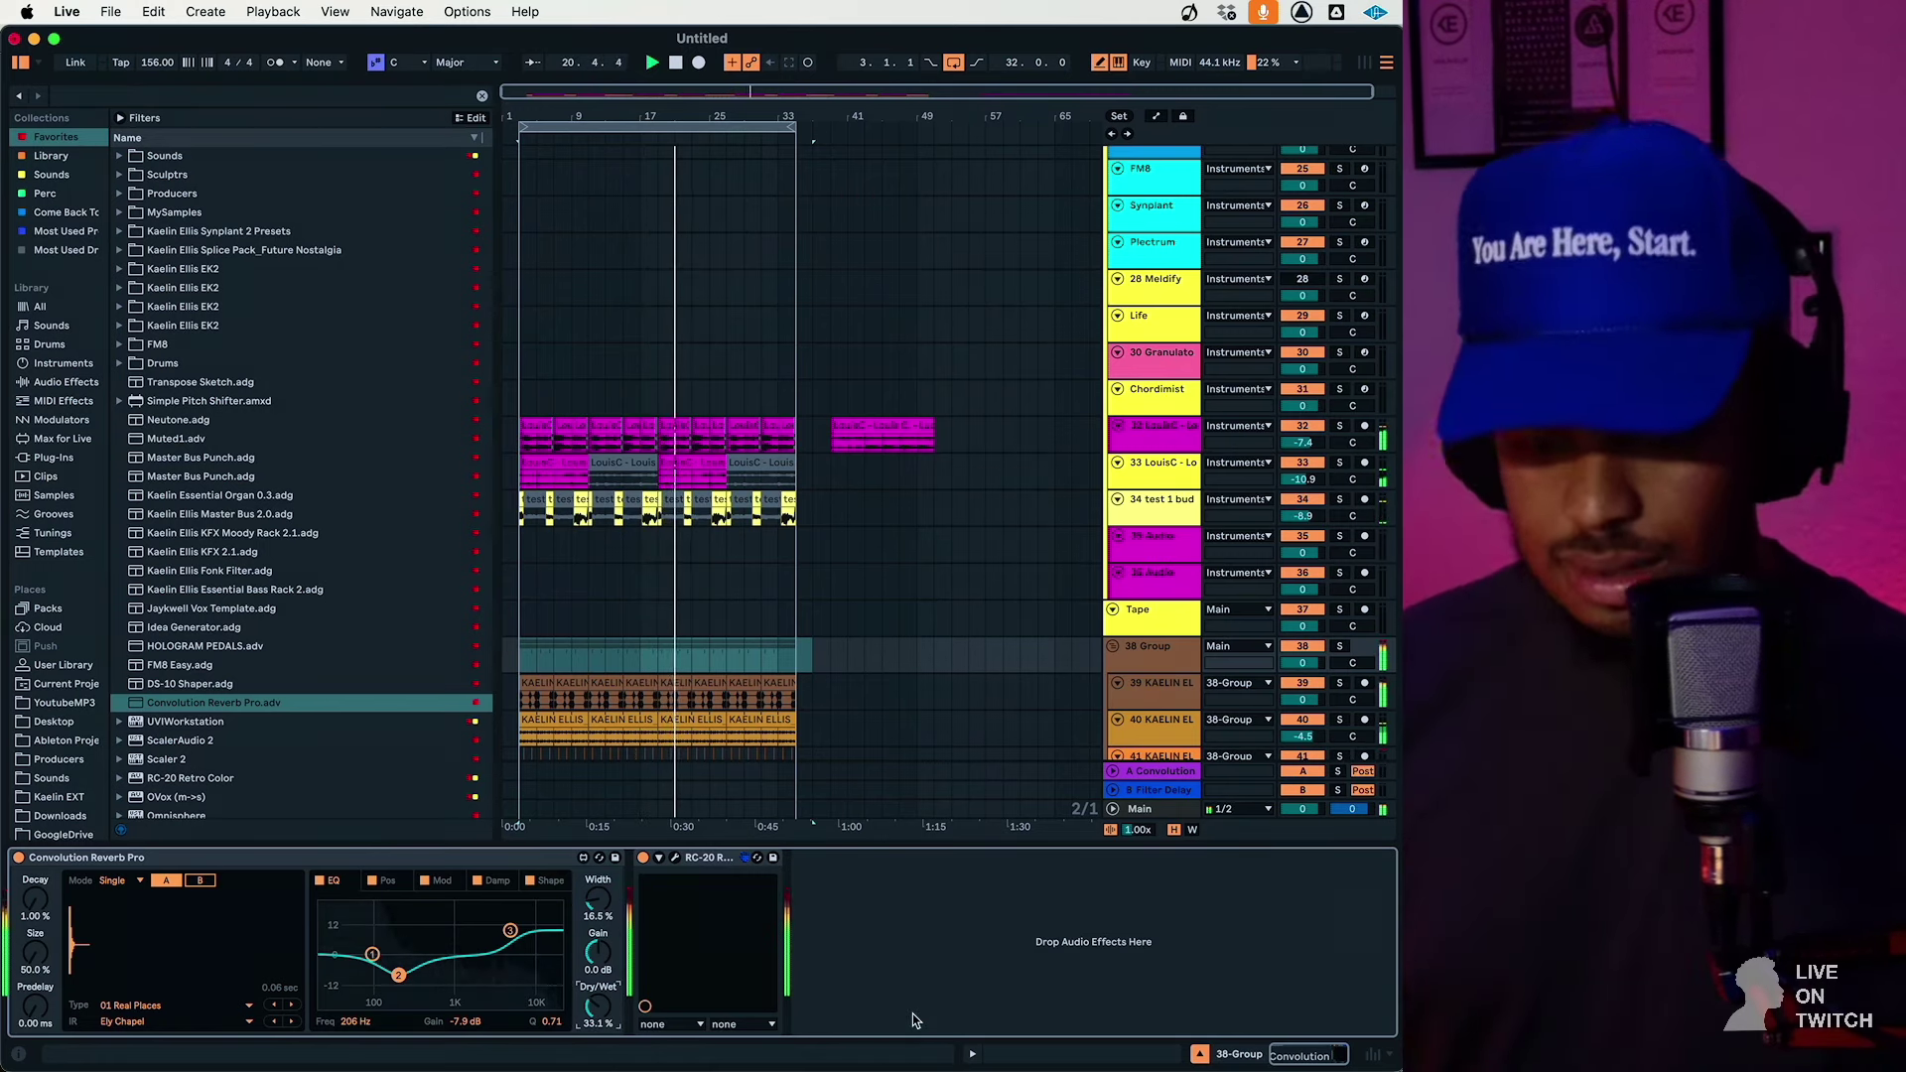
{"action": "type", "text": "97"}
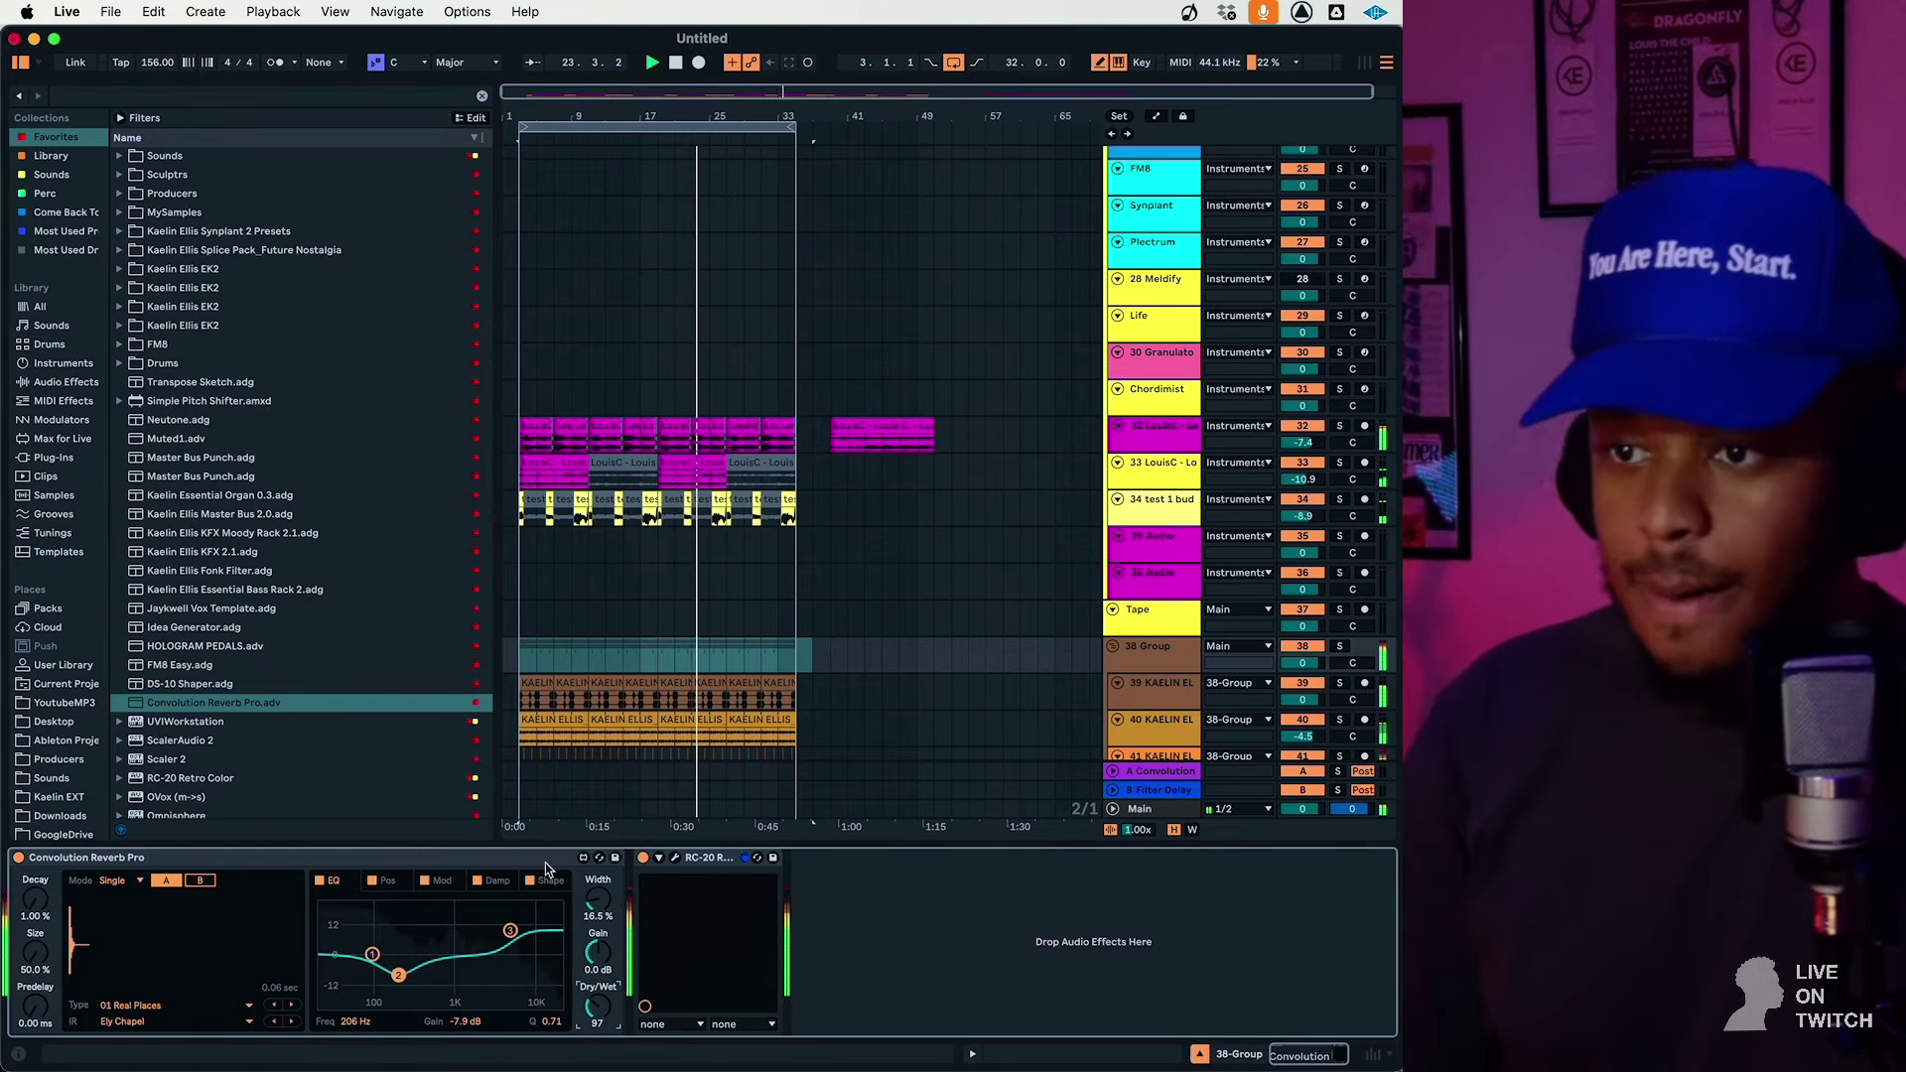
Arm the Vocal Recording track, record a vocal take over the looped beat and stop recording
{"action": "scroll", "coordinate": [1282, 612], "scroll_direction": "up", "scroll_amount": 5}
{"action": "scroll", "coordinate": [1282, 613], "scroll_direction": "up", "scroll_amount": 15}
{"action": "left_click", "coordinate": [1368, 339]}
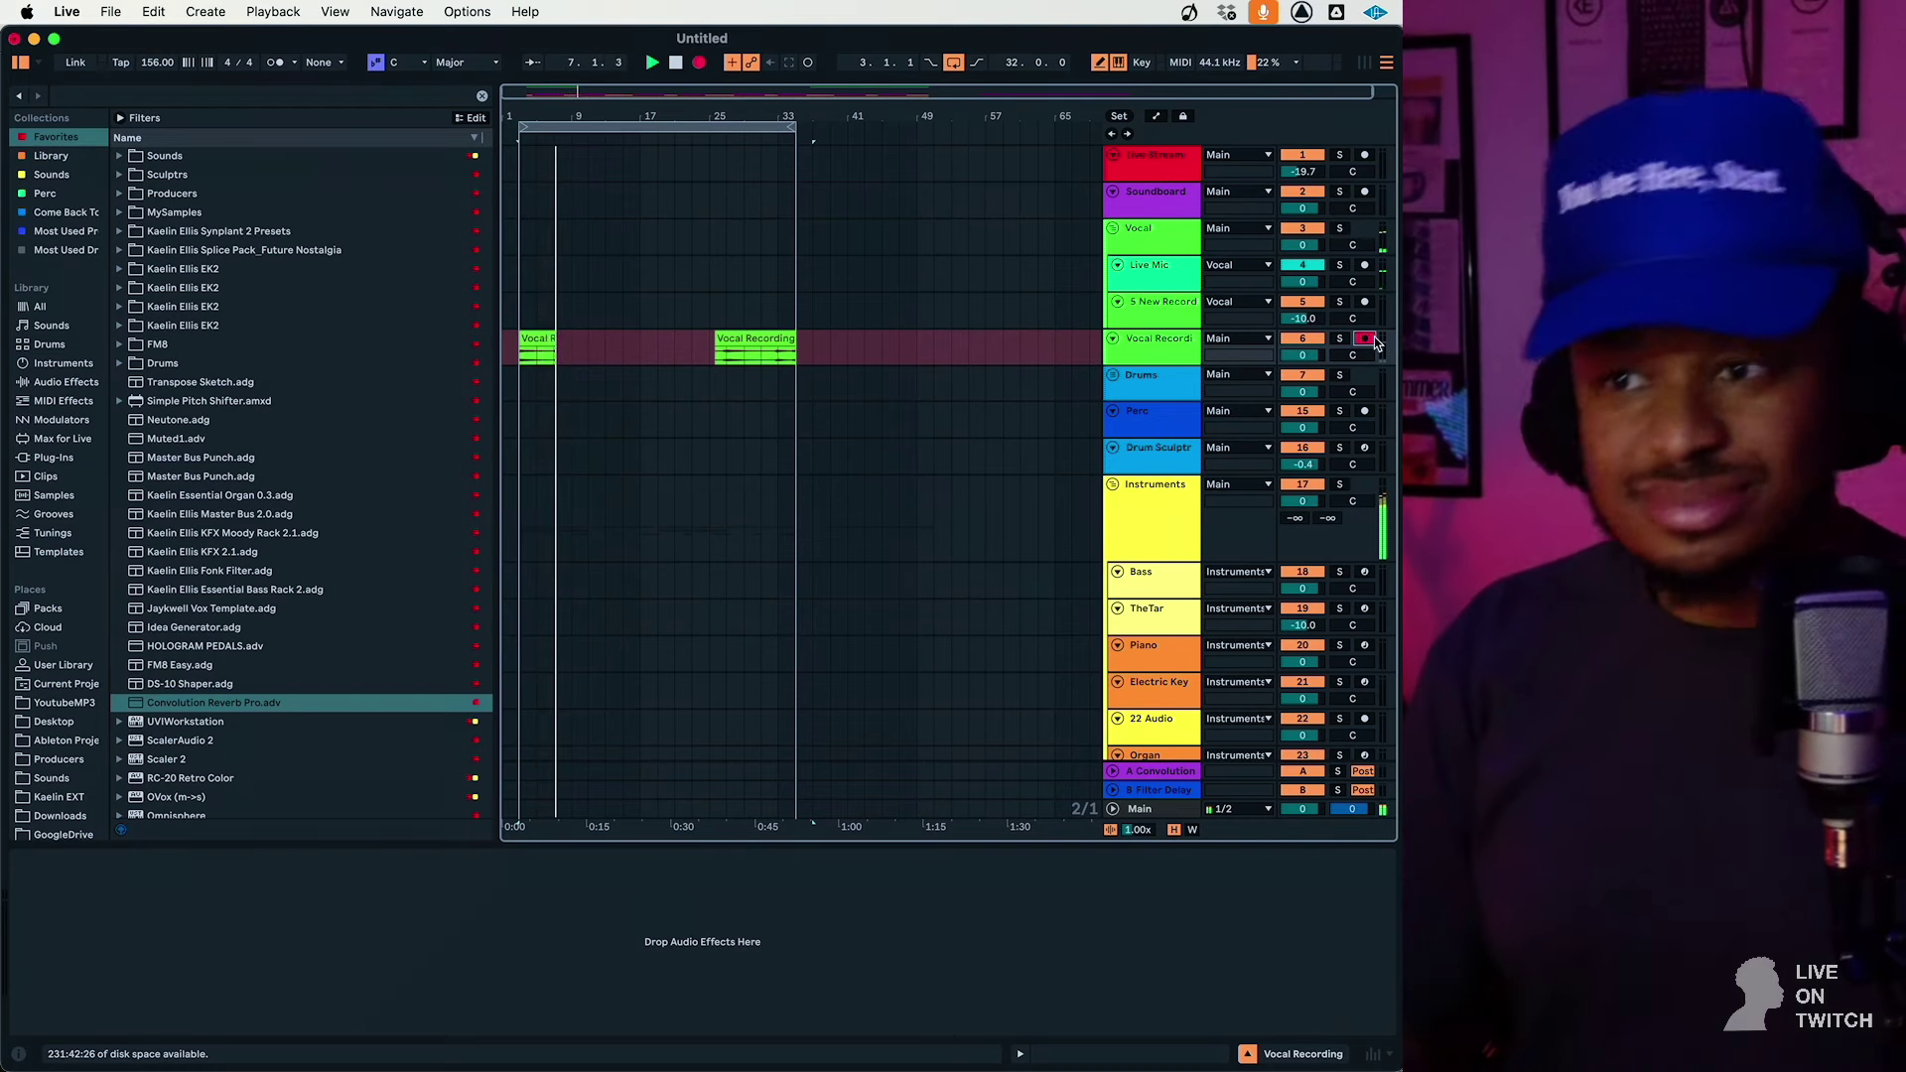
{"action": "key", "text": "F9"}
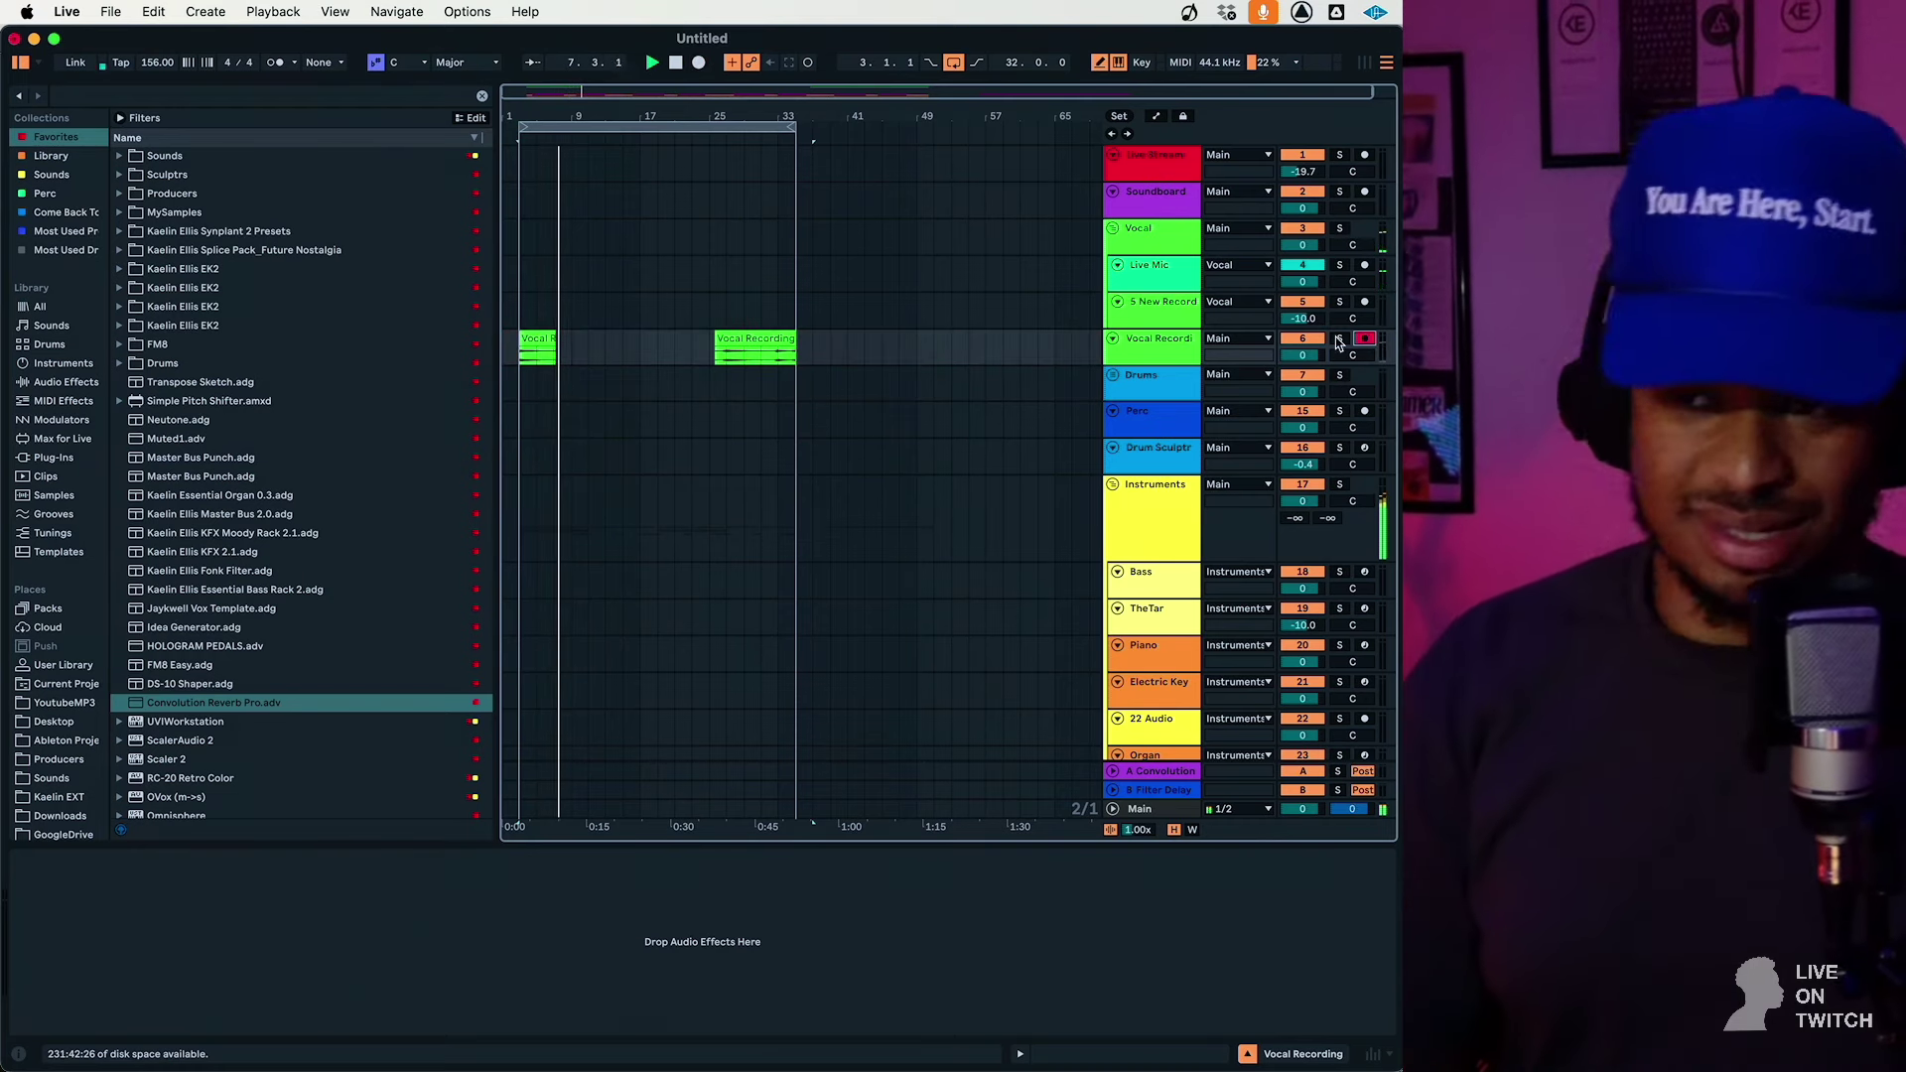
Move the vocal recording from bar 27 onward to the start of the arrangement, with the clip beginning at 1.3.2
{"action": "left_click", "coordinate": [741, 339]}
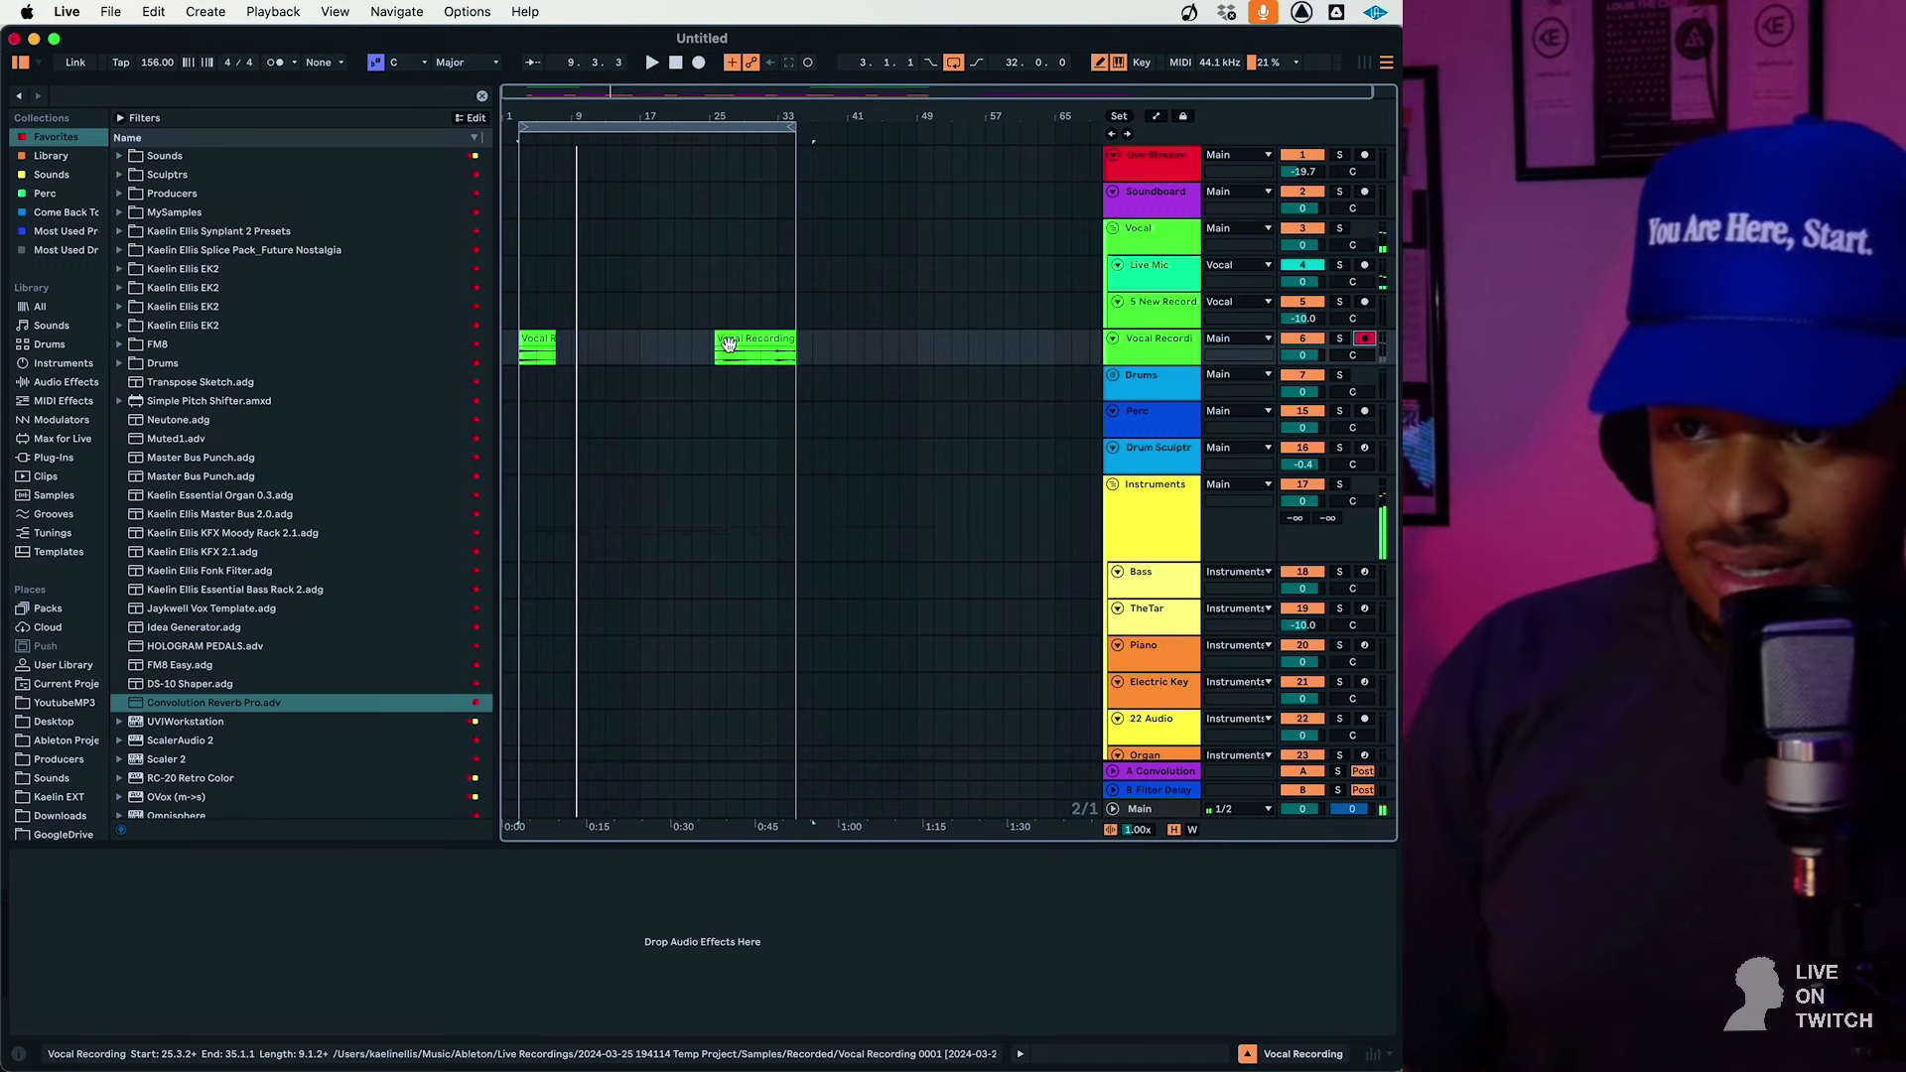
{"action": "left_click_drag", "start_coordinate": [728, 343], "coordinate": [806, 364]}
{"action": "key", "text": "Left"}
{"action": "key", "text": "Left"}
{"action": "key", "text": "Left"}
{"action": "key", "text": "Left"}
{"action": "key", "text": "Left"}
{"action": "key", "text": "Left"}
{"action": "key", "text": "Left"}
{"action": "key", "text": "Left"}
{"action": "key", "text": "Left"}
{"action": "key", "text": "Left"}
{"action": "key", "text": "Left"}
{"action": "key", "text": "Left"}
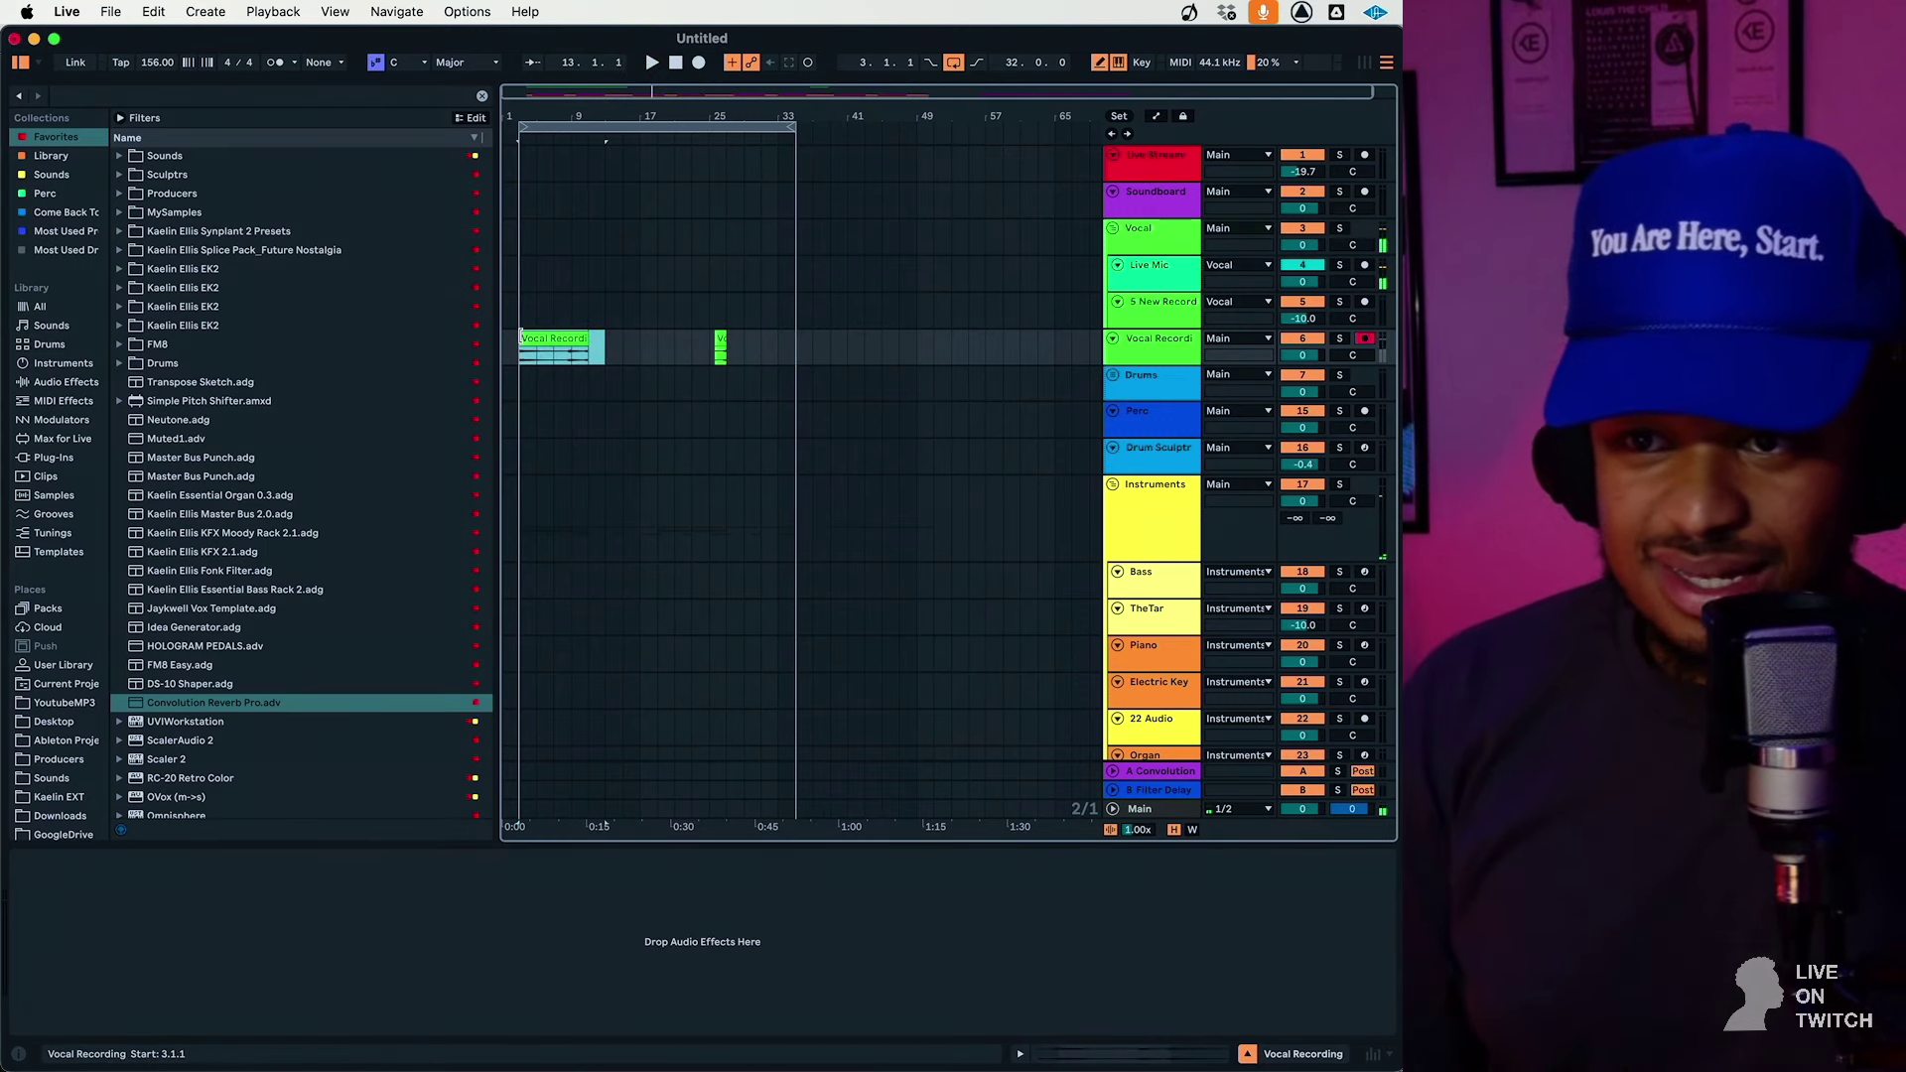
Move the deactivated test 1 buddy-0-right segment before bar 3 and activate it, spanning 1.1.1 to 3.1.1
{"action": "scroll", "coordinate": [527, 373], "scroll_direction": "down", "scroll_amount": 10}
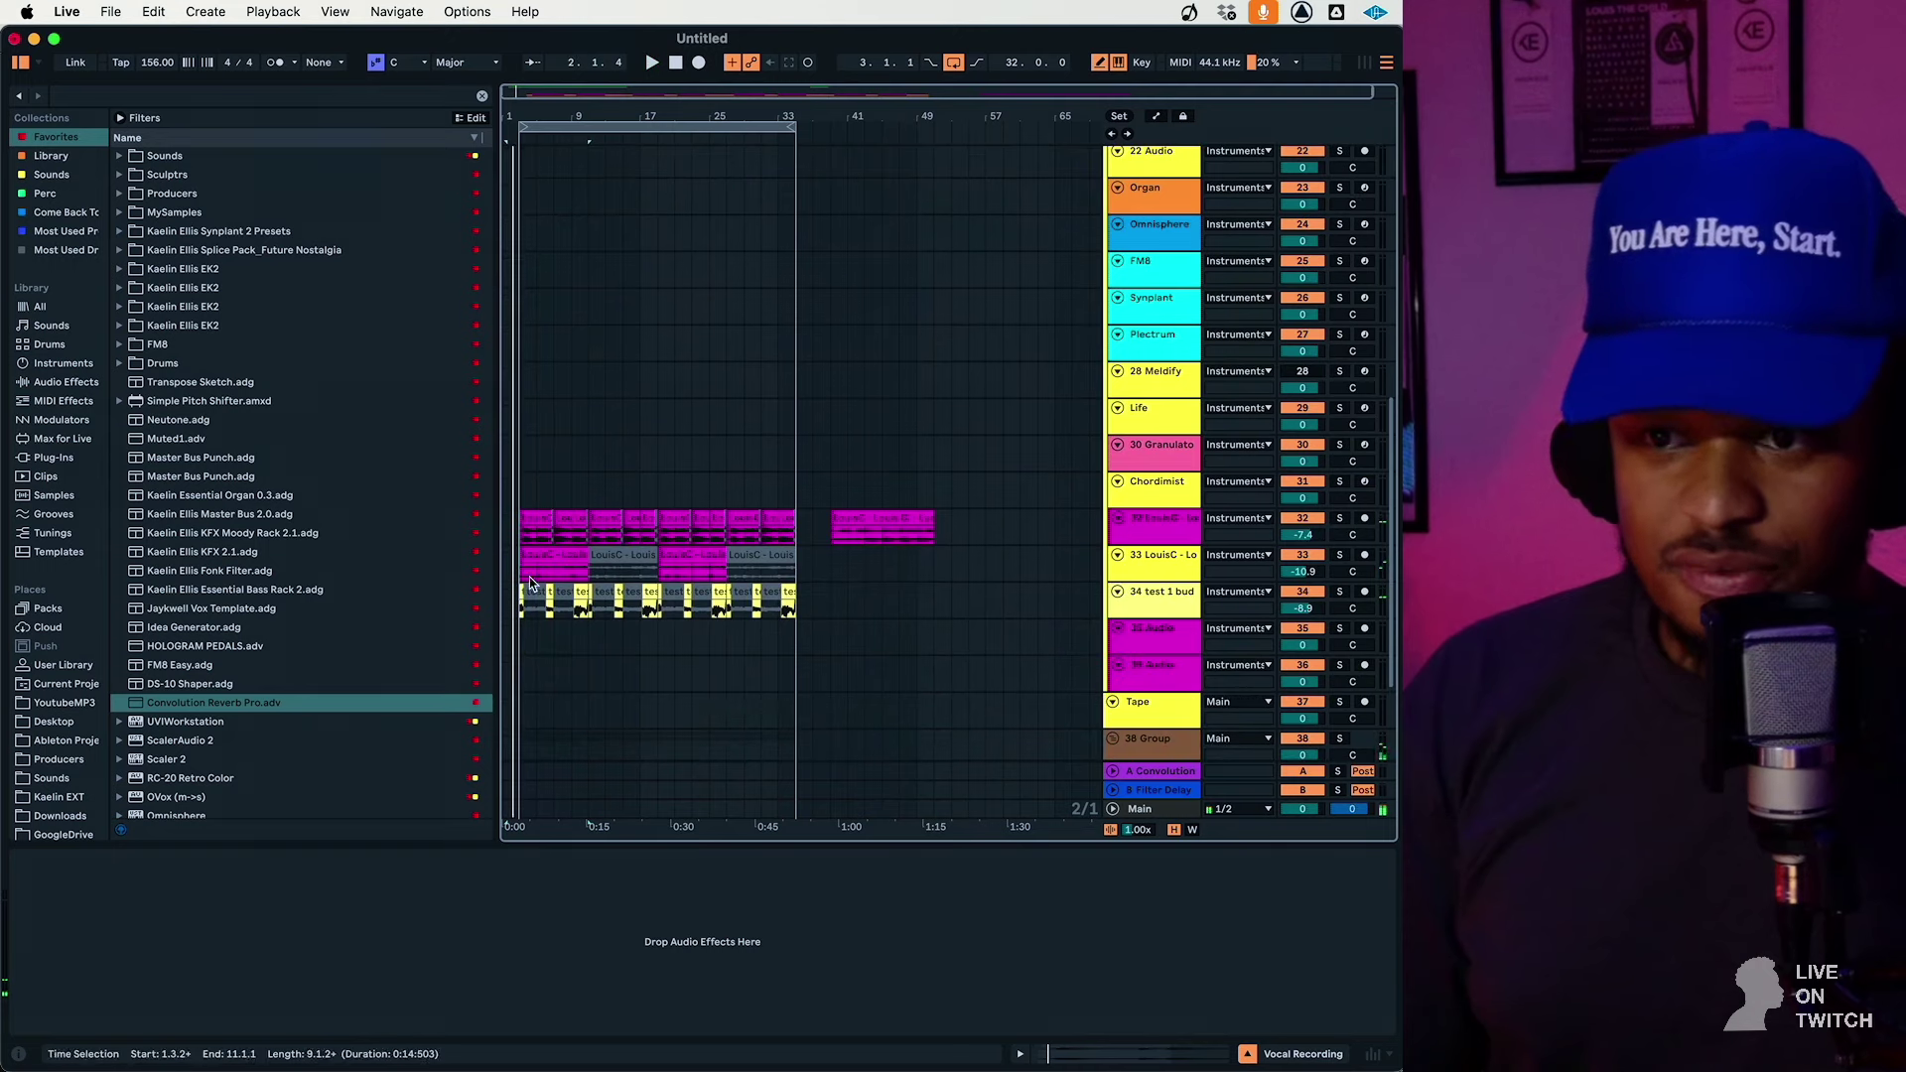
{"action": "left_click_drag", "start_coordinate": [508, 88], "coordinate": [550, 570]}
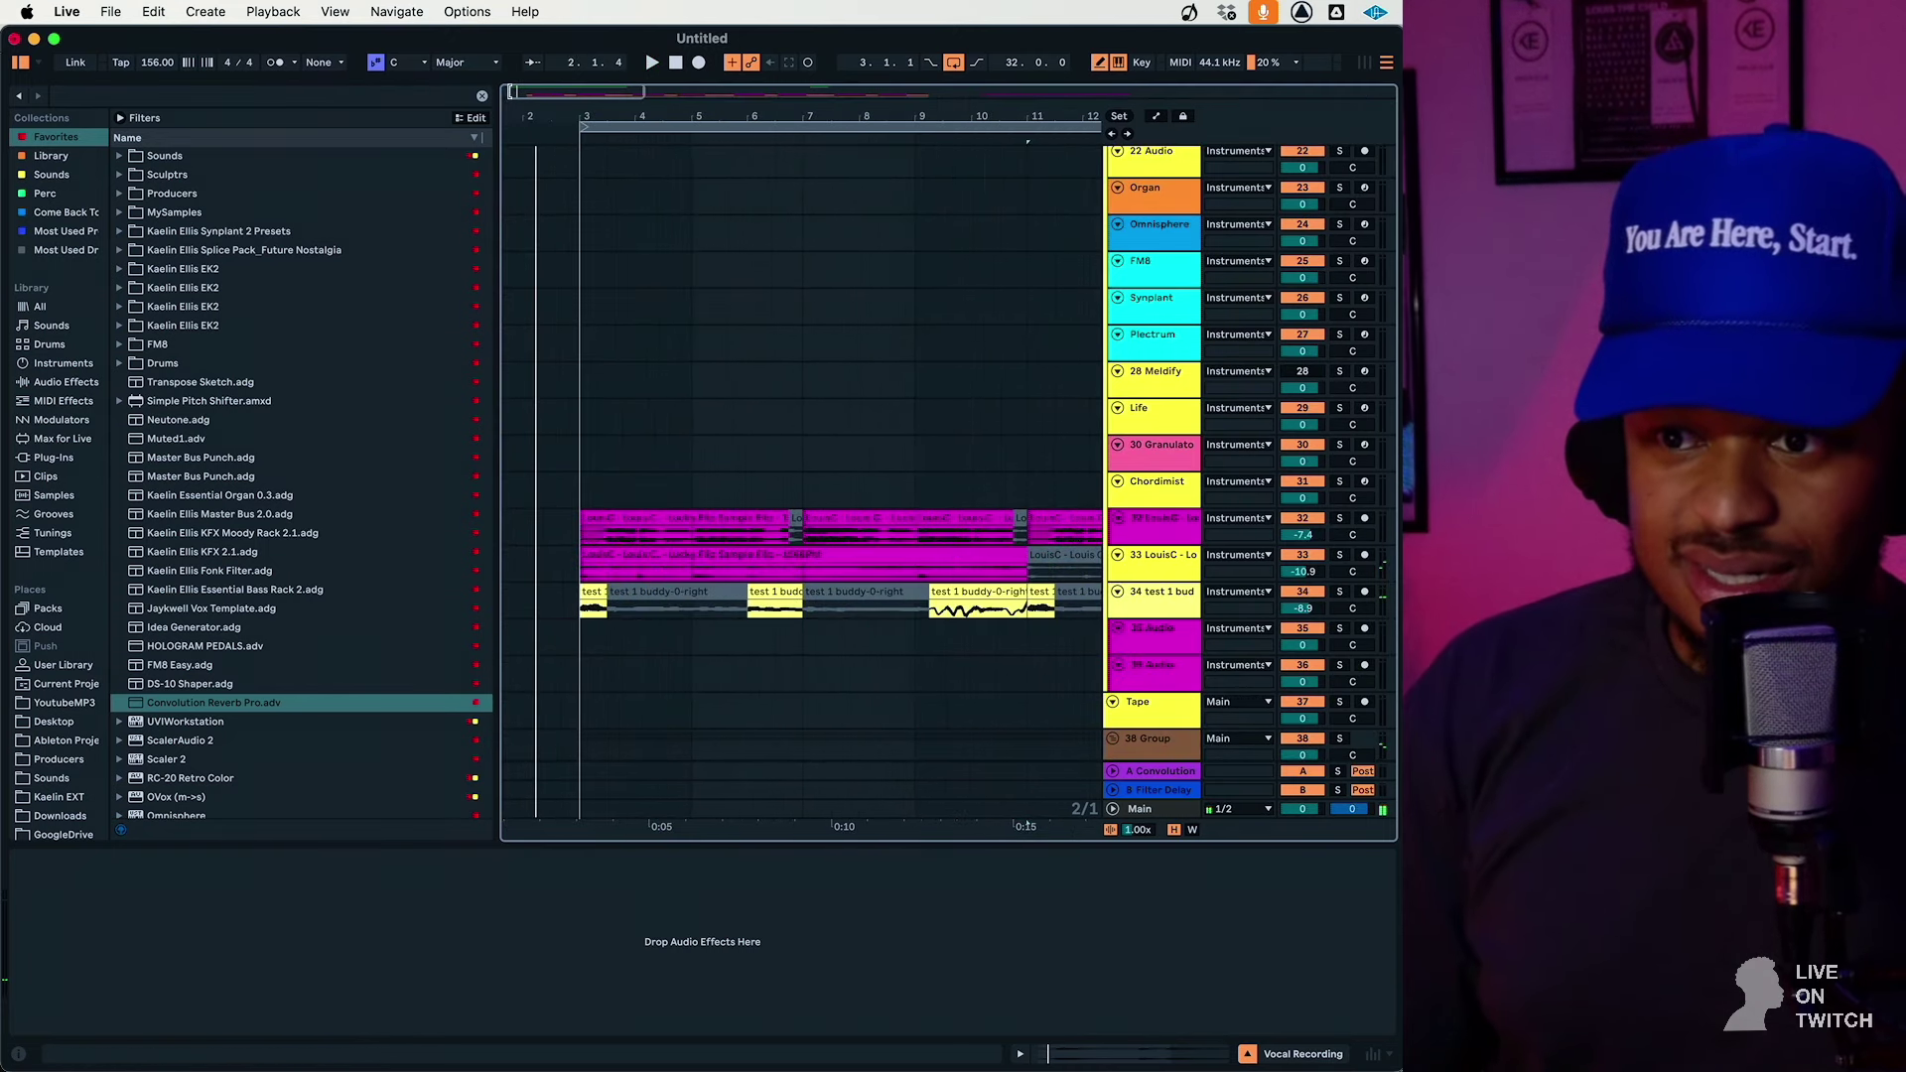
{"action": "scroll", "coordinate": [550, 578], "scroll_direction": "left", "scroll_amount": 2}
{"action": "left_click", "coordinate": [616, 593]}
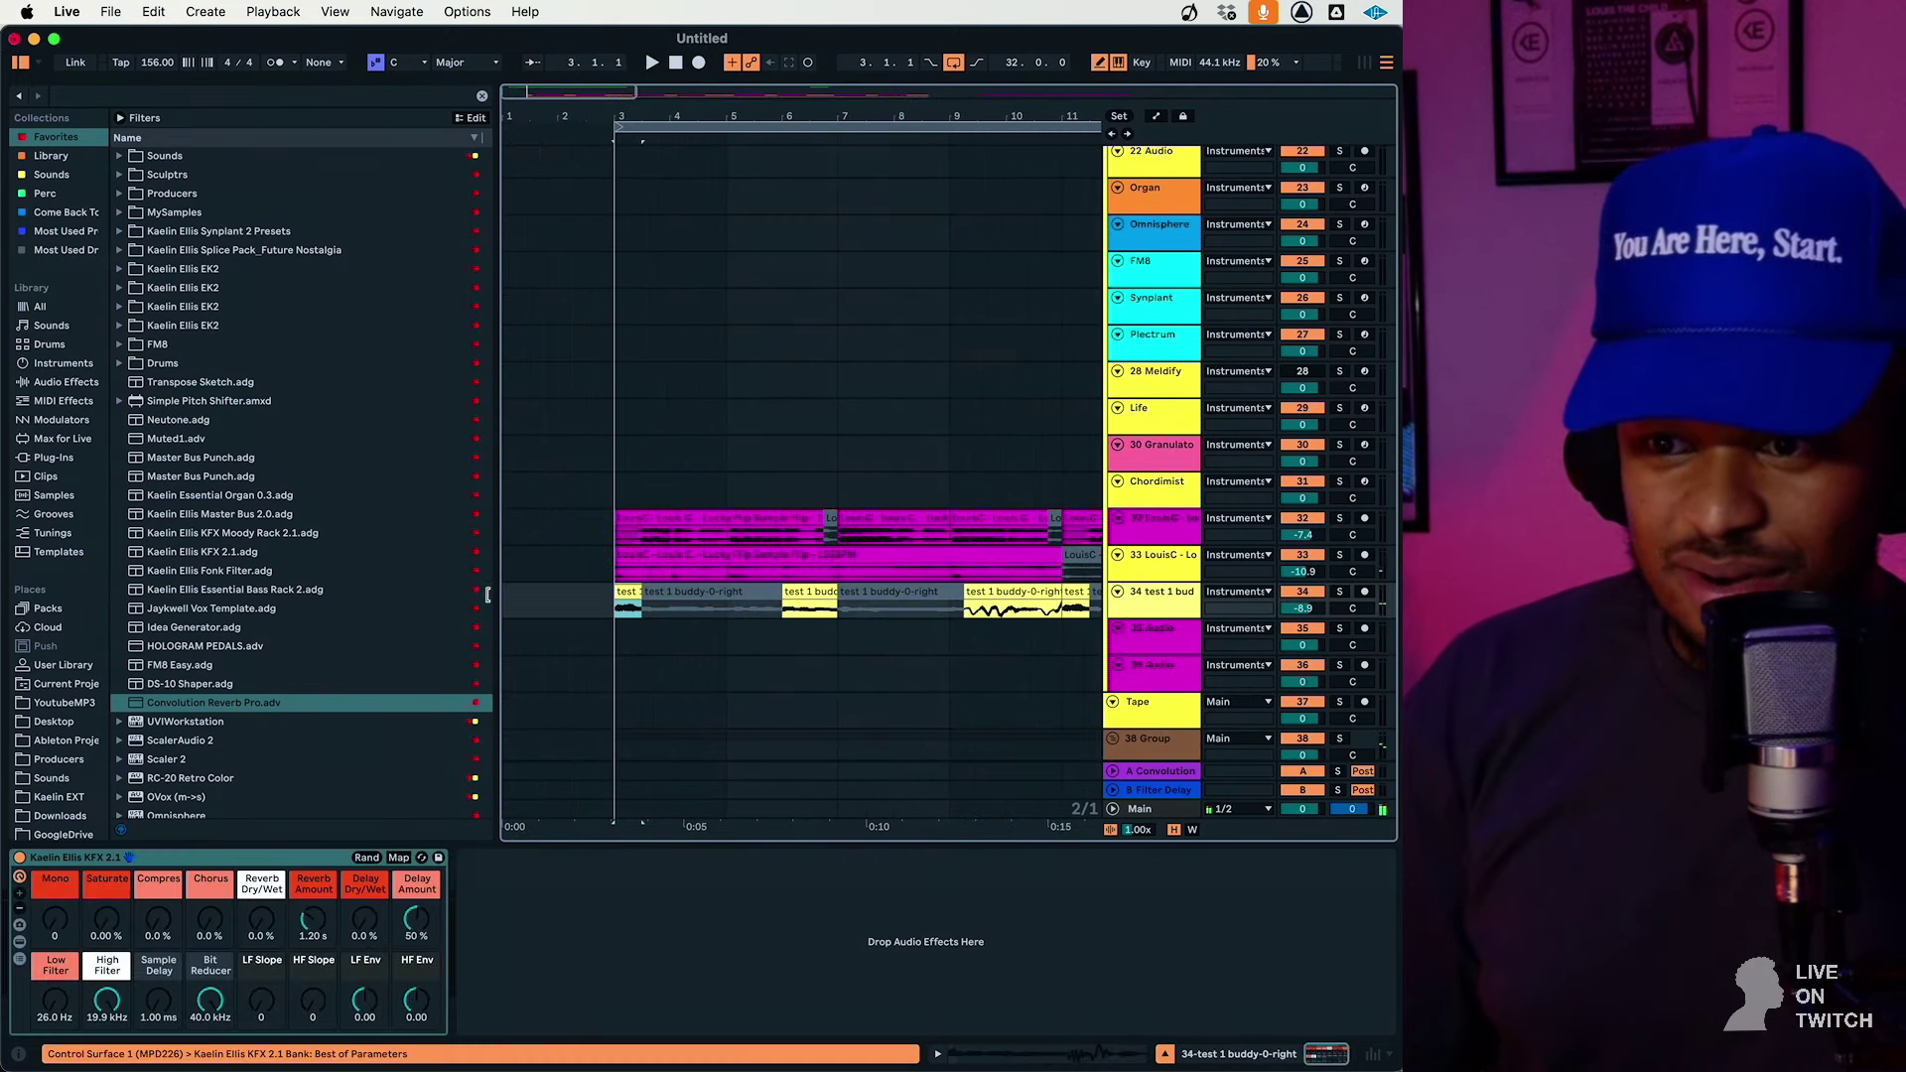
{"action": "left_click", "coordinate": [722, 590]}
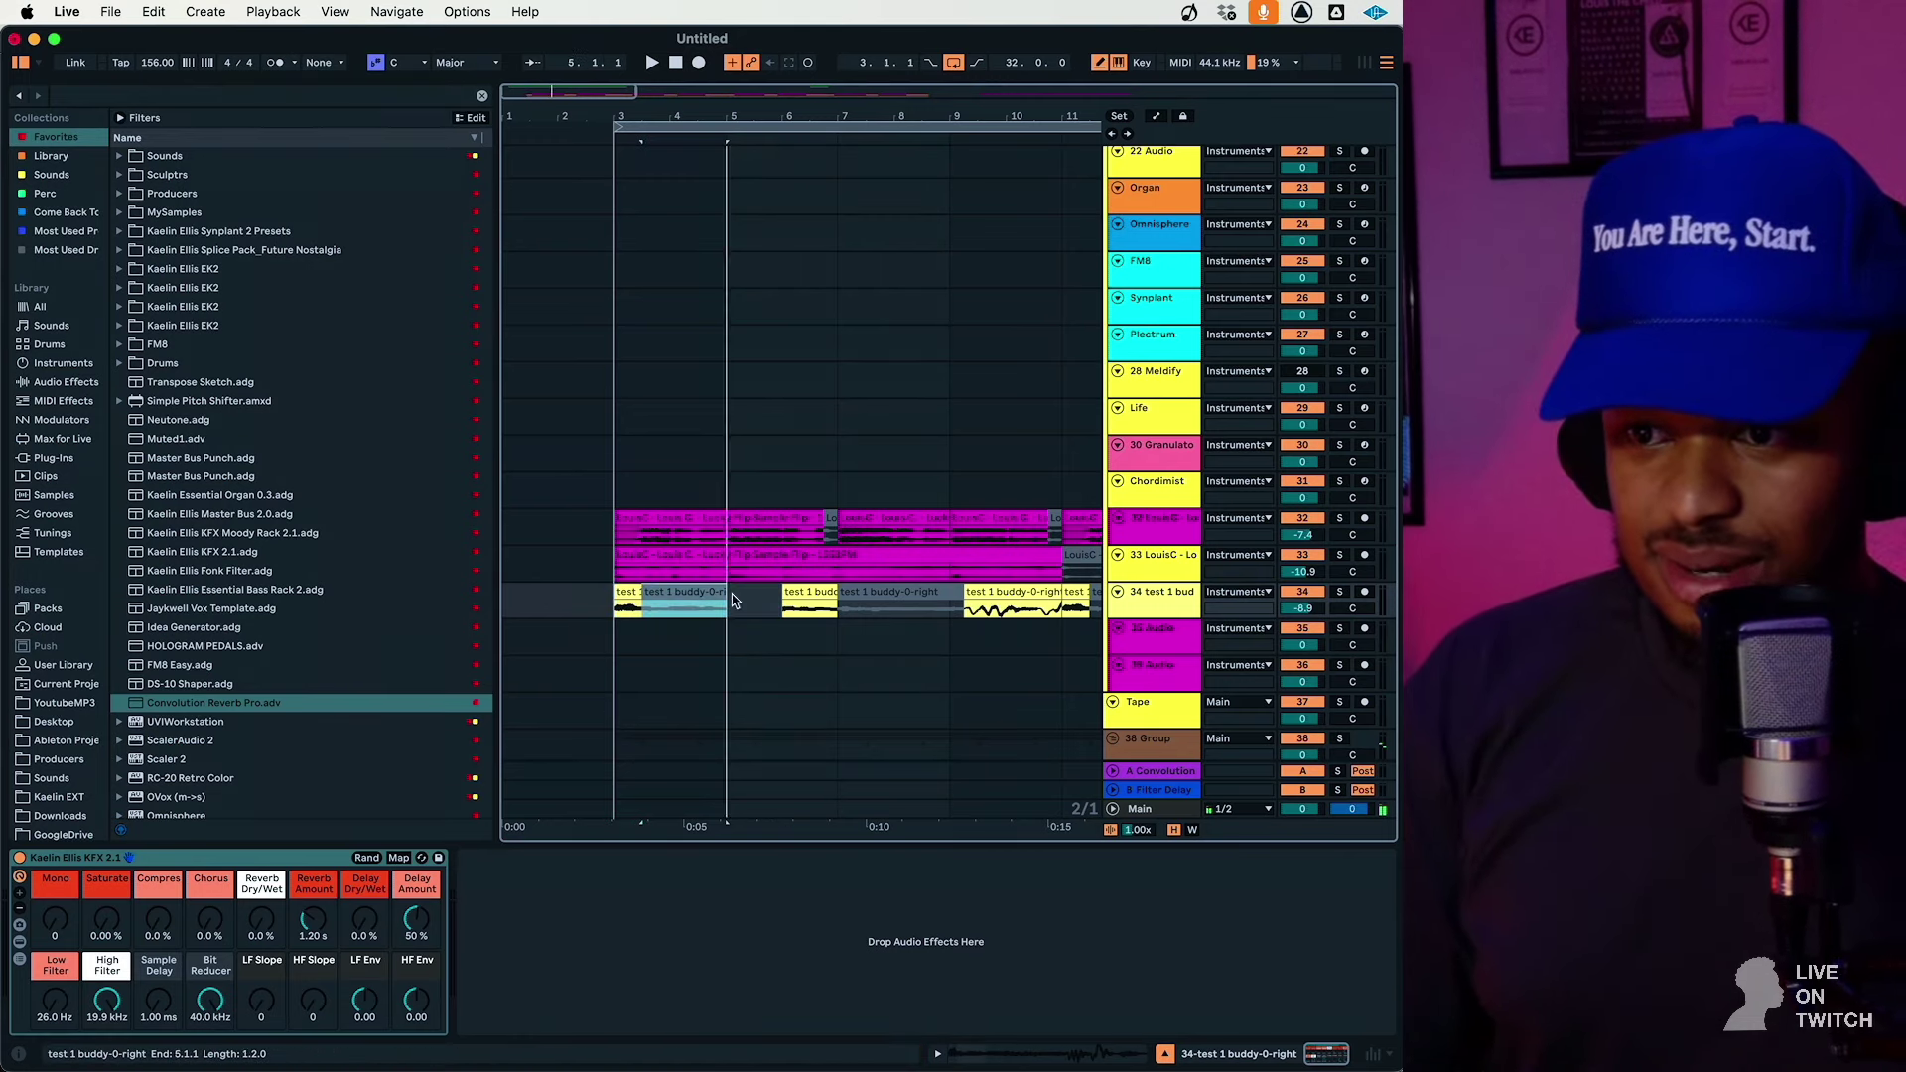
{"action": "left_click_drag", "start_coordinate": [731, 593], "coordinate": [576, 586]}
{"action": "left_click", "coordinate": [602, 590]}
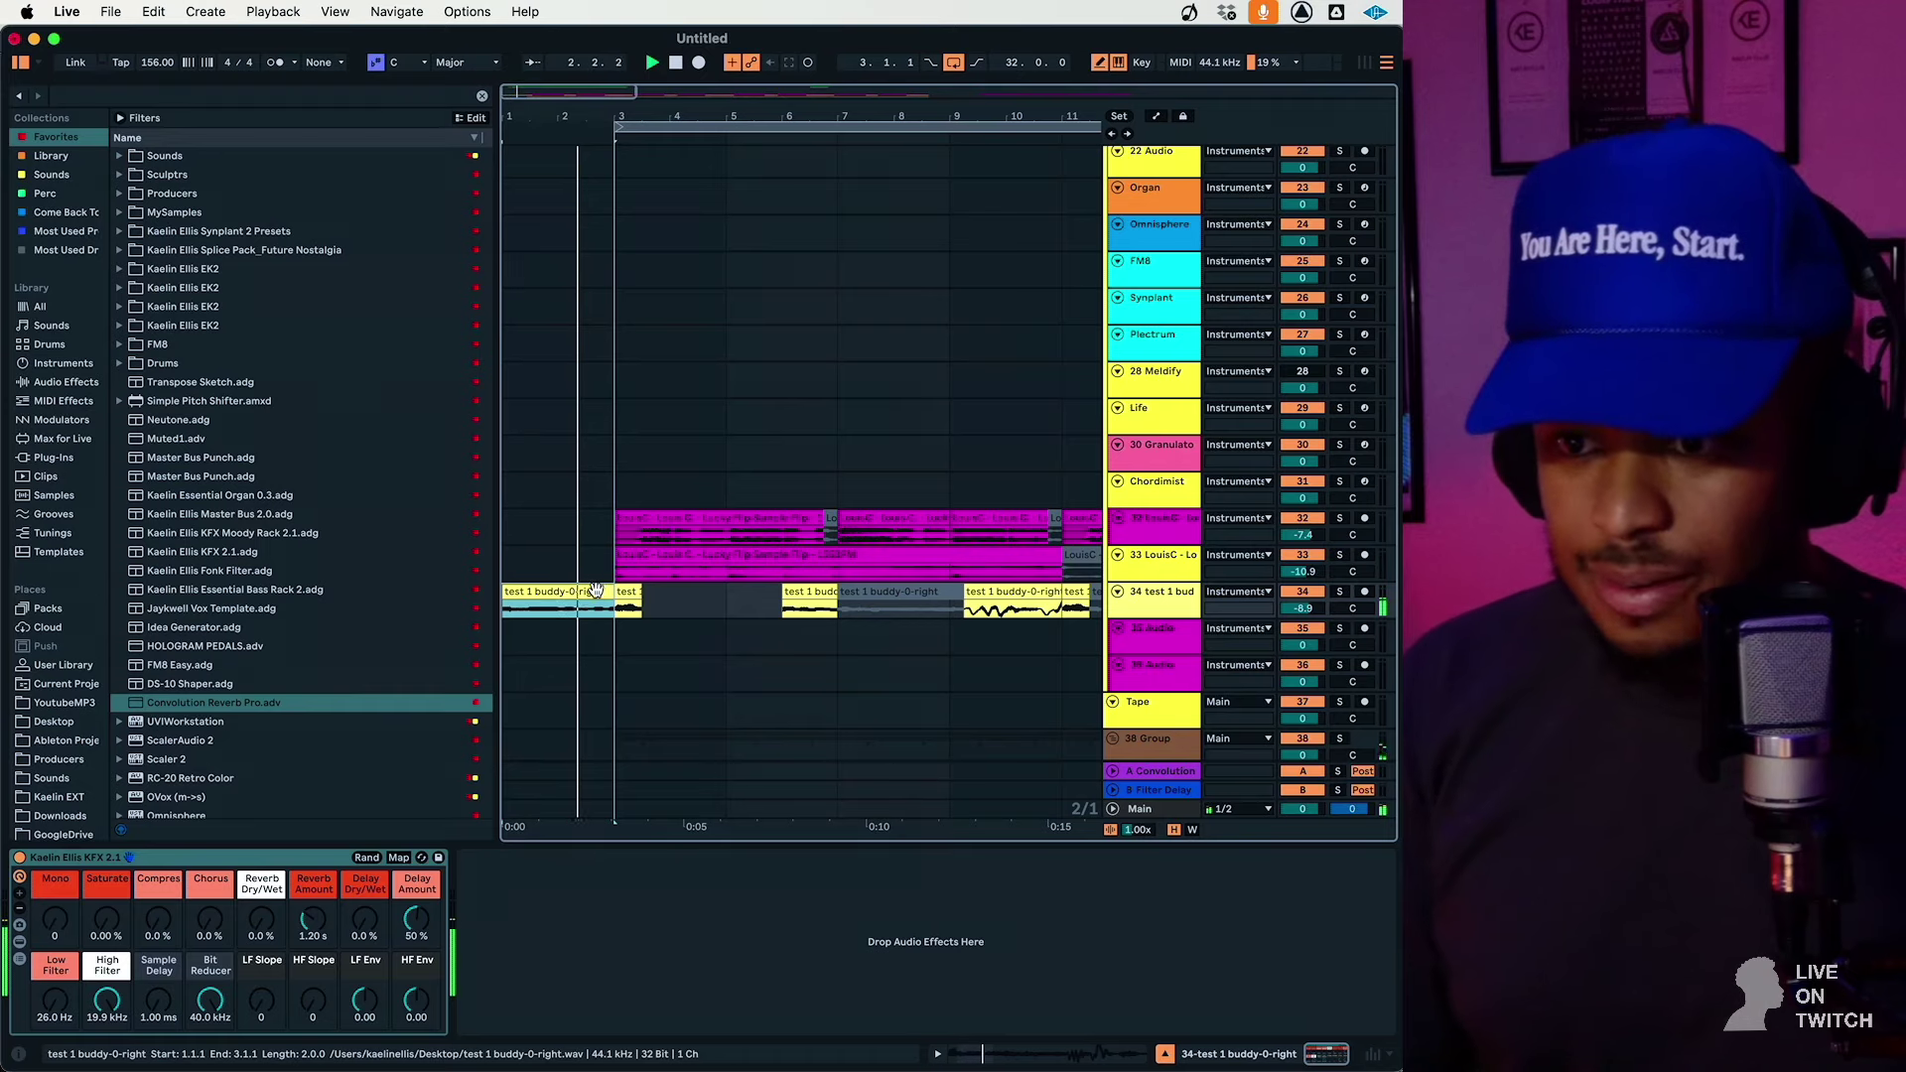
Deactivate the short test 1 buddy-0-right clip at bar 3 and play the intro clip from bar 1
{"action": "double_click", "coordinate": [592, 590]}
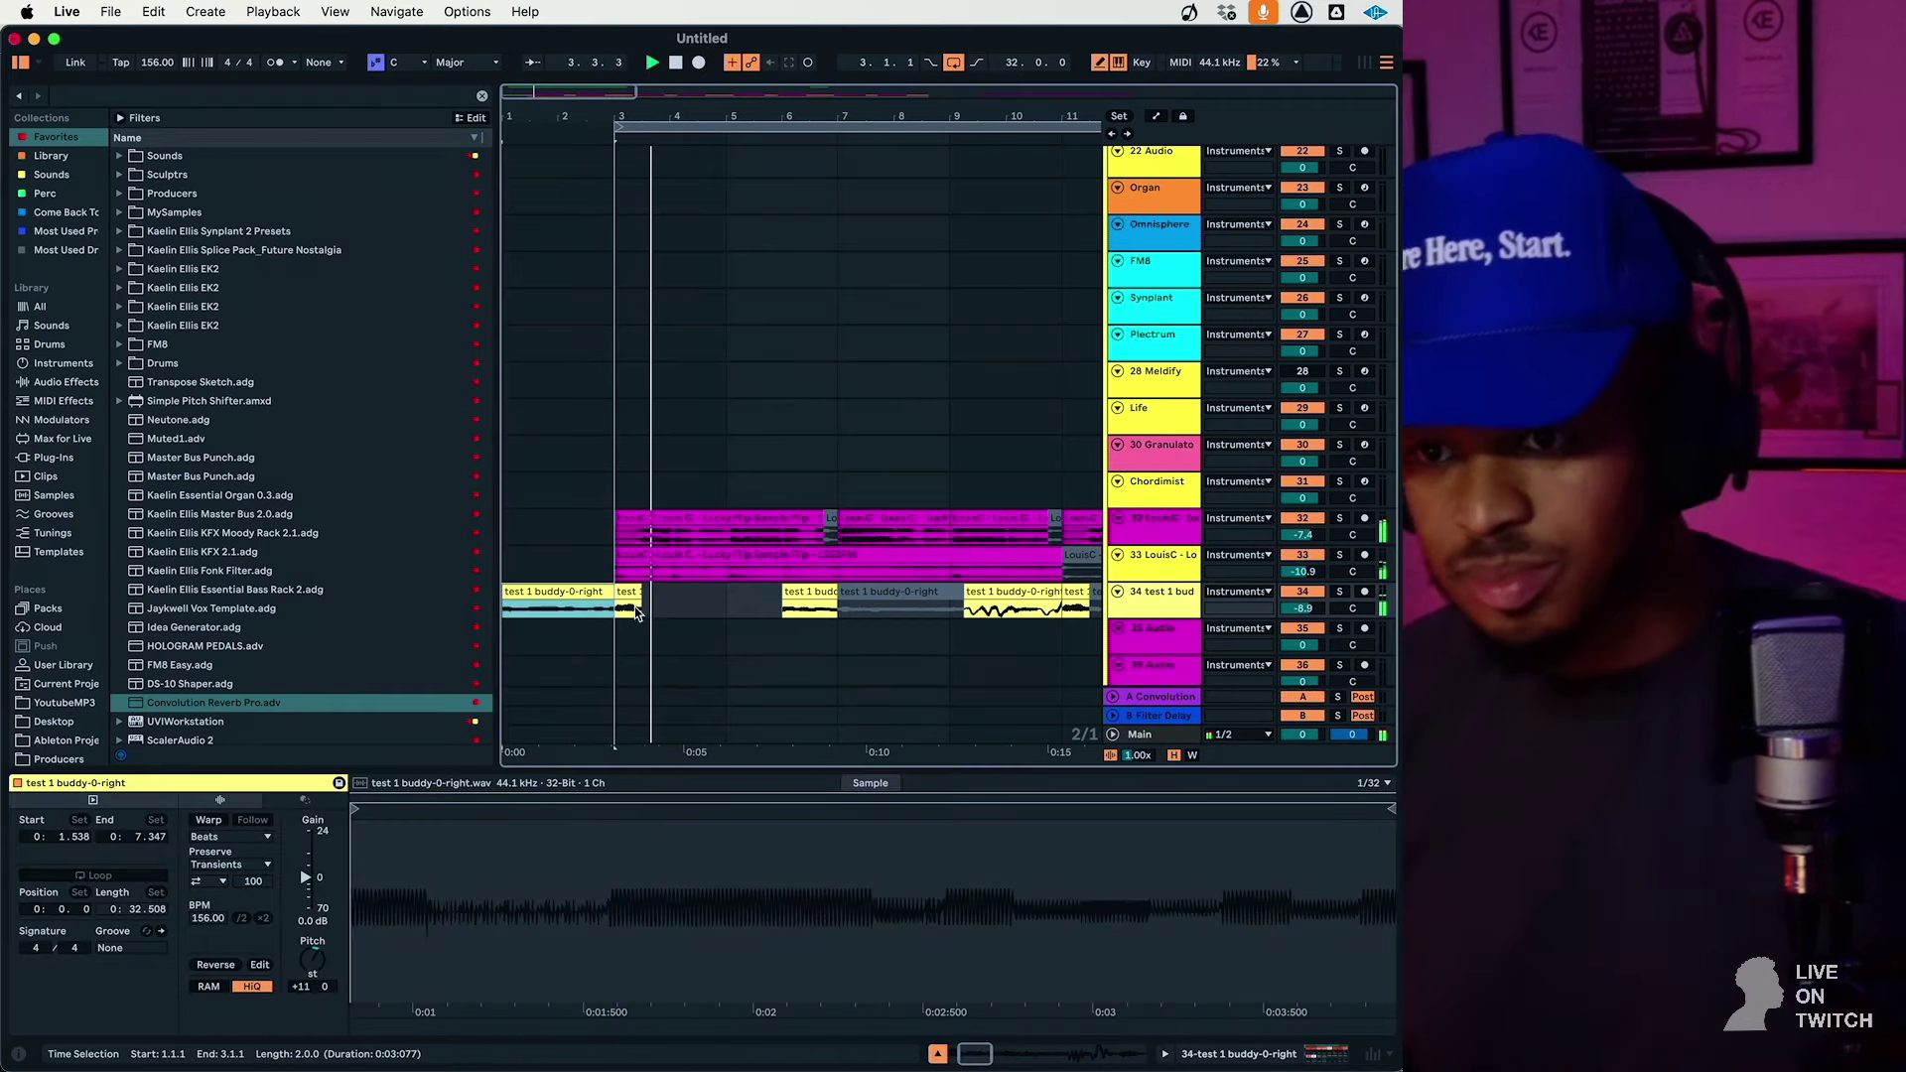
{"action": "left_click", "coordinate": [629, 592]}
{"action": "left_click", "coordinate": [554, 596]}
{"action": "scroll", "coordinate": [554, 595], "scroll_direction": "up", "scroll_amount": 10}
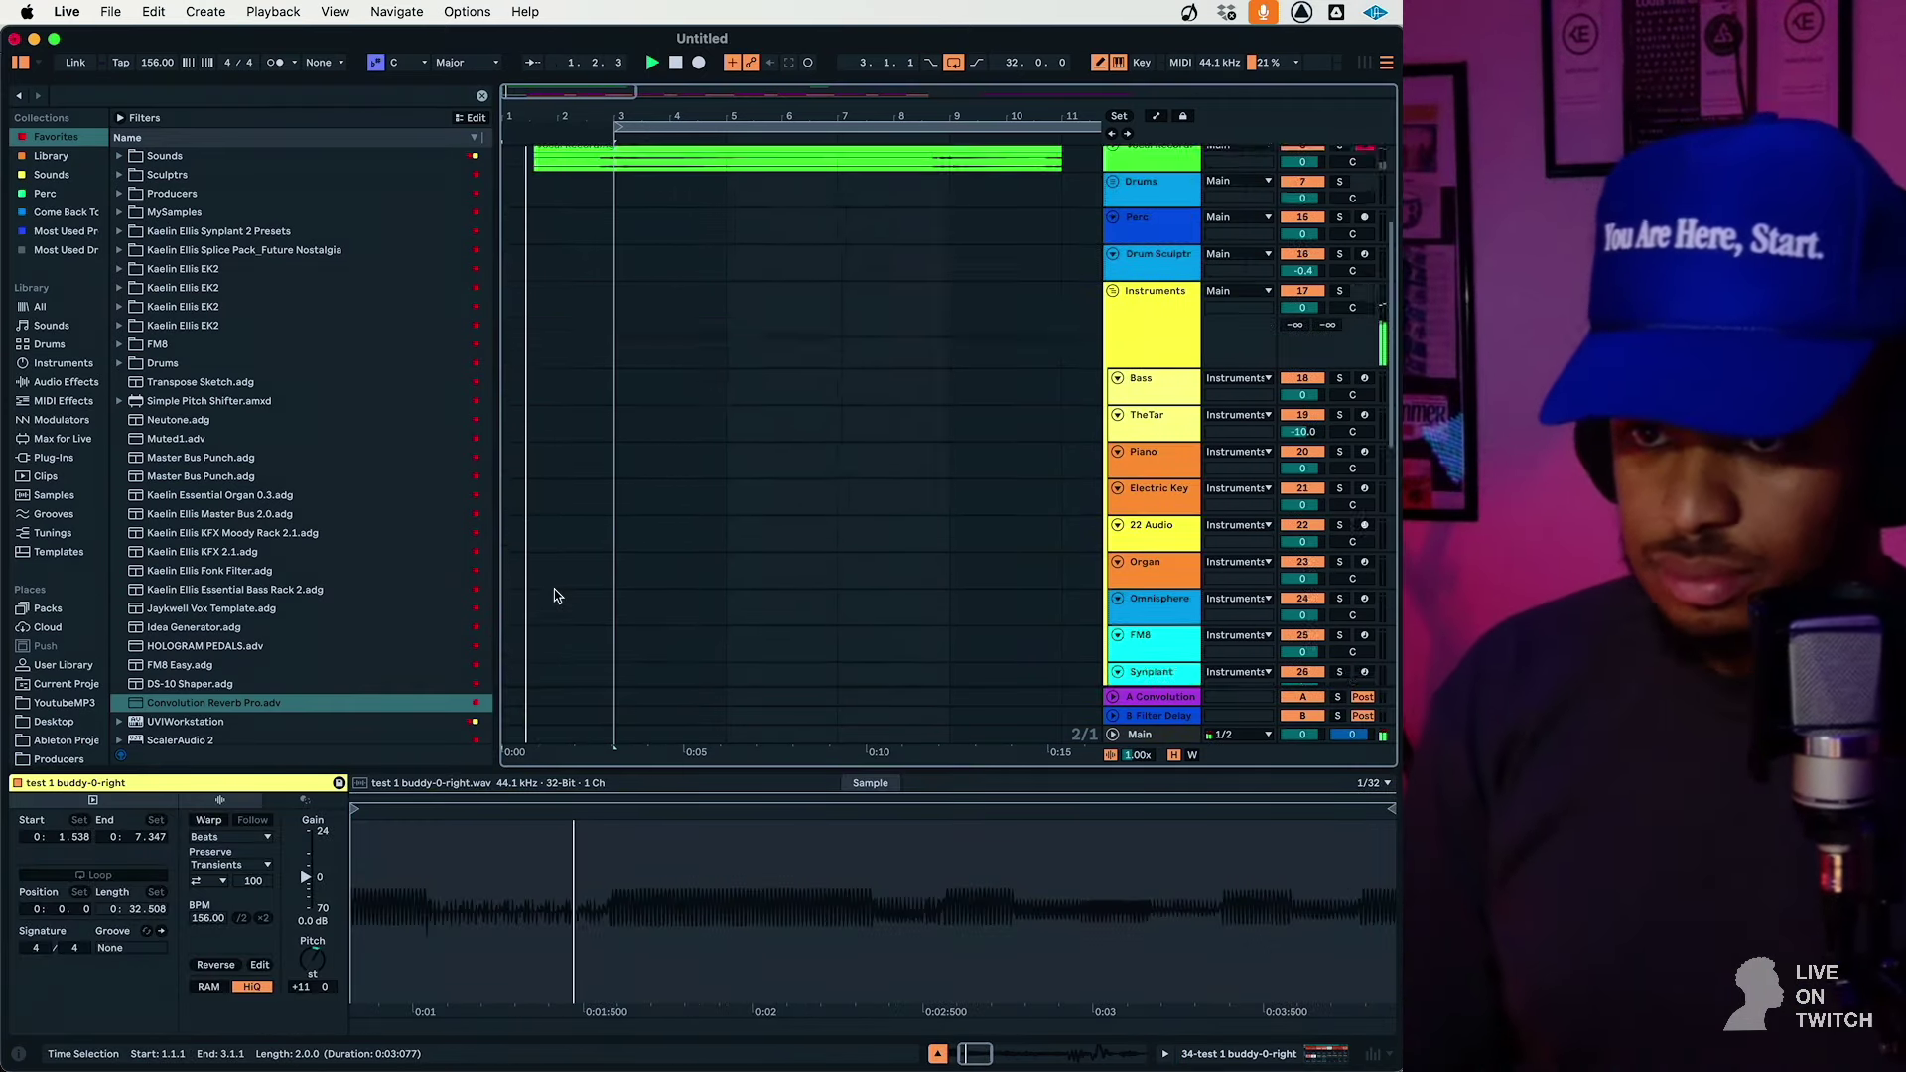
{"action": "scroll", "coordinate": [554, 595], "scroll_direction": "down", "scroll_amount": 10}
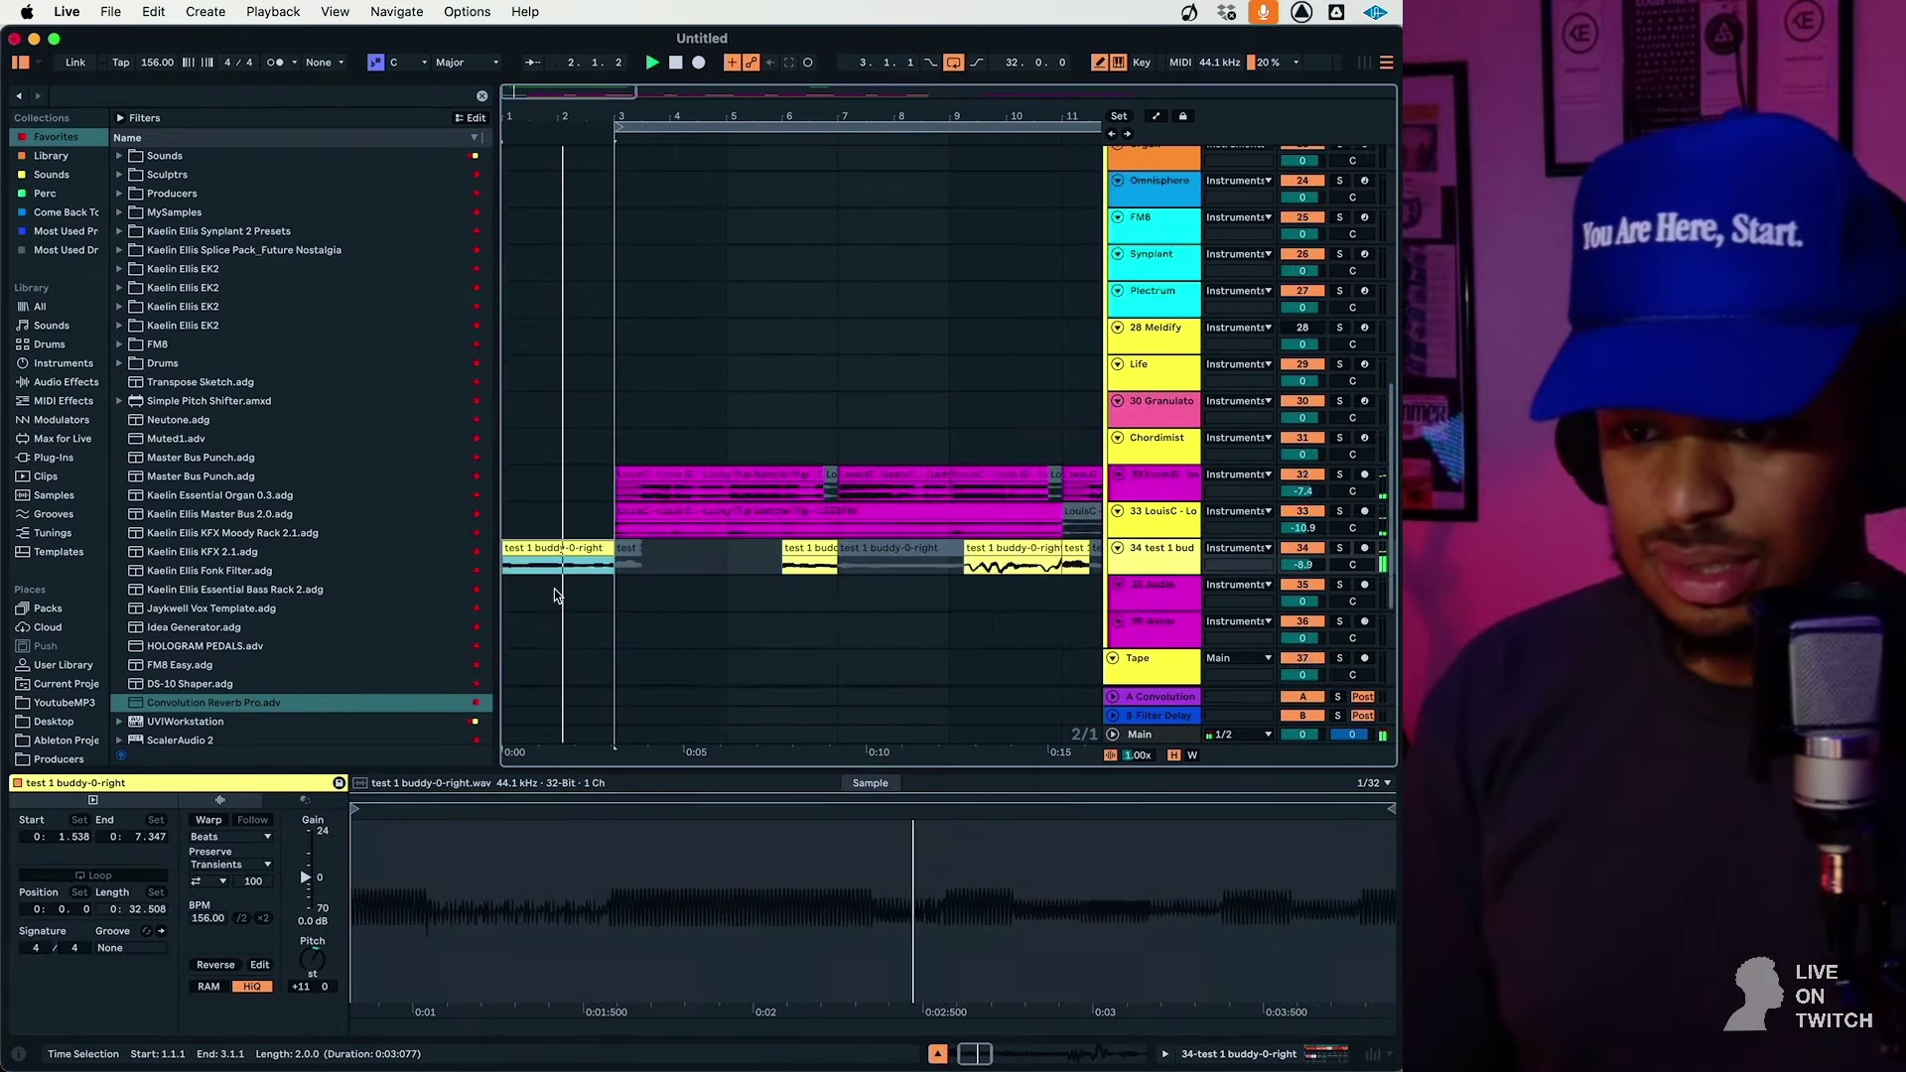
Set the fixed grid to 1/4, trim the intro clip's end to about half a bar before bar 3, and play it back
{"action": "right_click", "coordinate": [681, 570]}
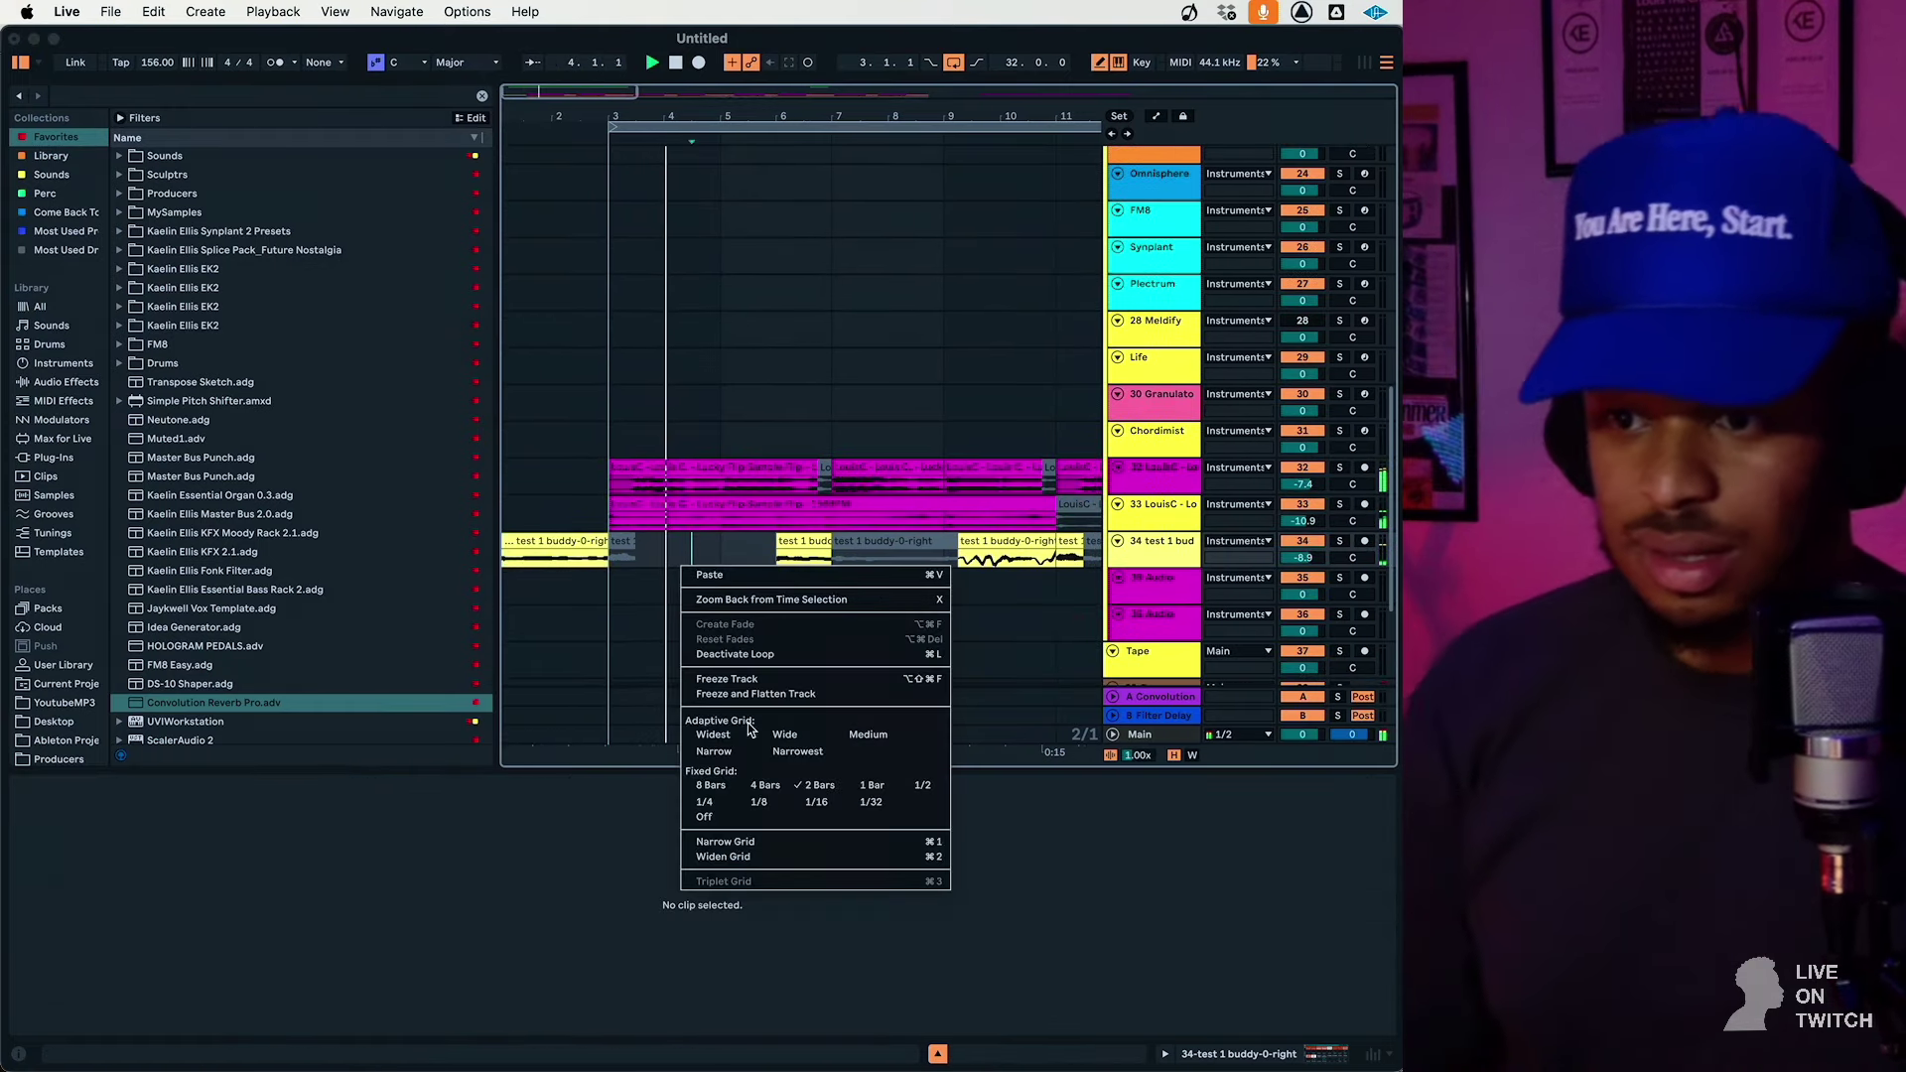
{"action": "left_click", "coordinate": [723, 802]}
{"action": "scroll", "coordinate": [669, 439], "scroll_direction": "up", "scroll_amount": 10}
{"action": "scroll", "coordinate": [670, 438], "scroll_direction": "down", "scroll_amount": 10}
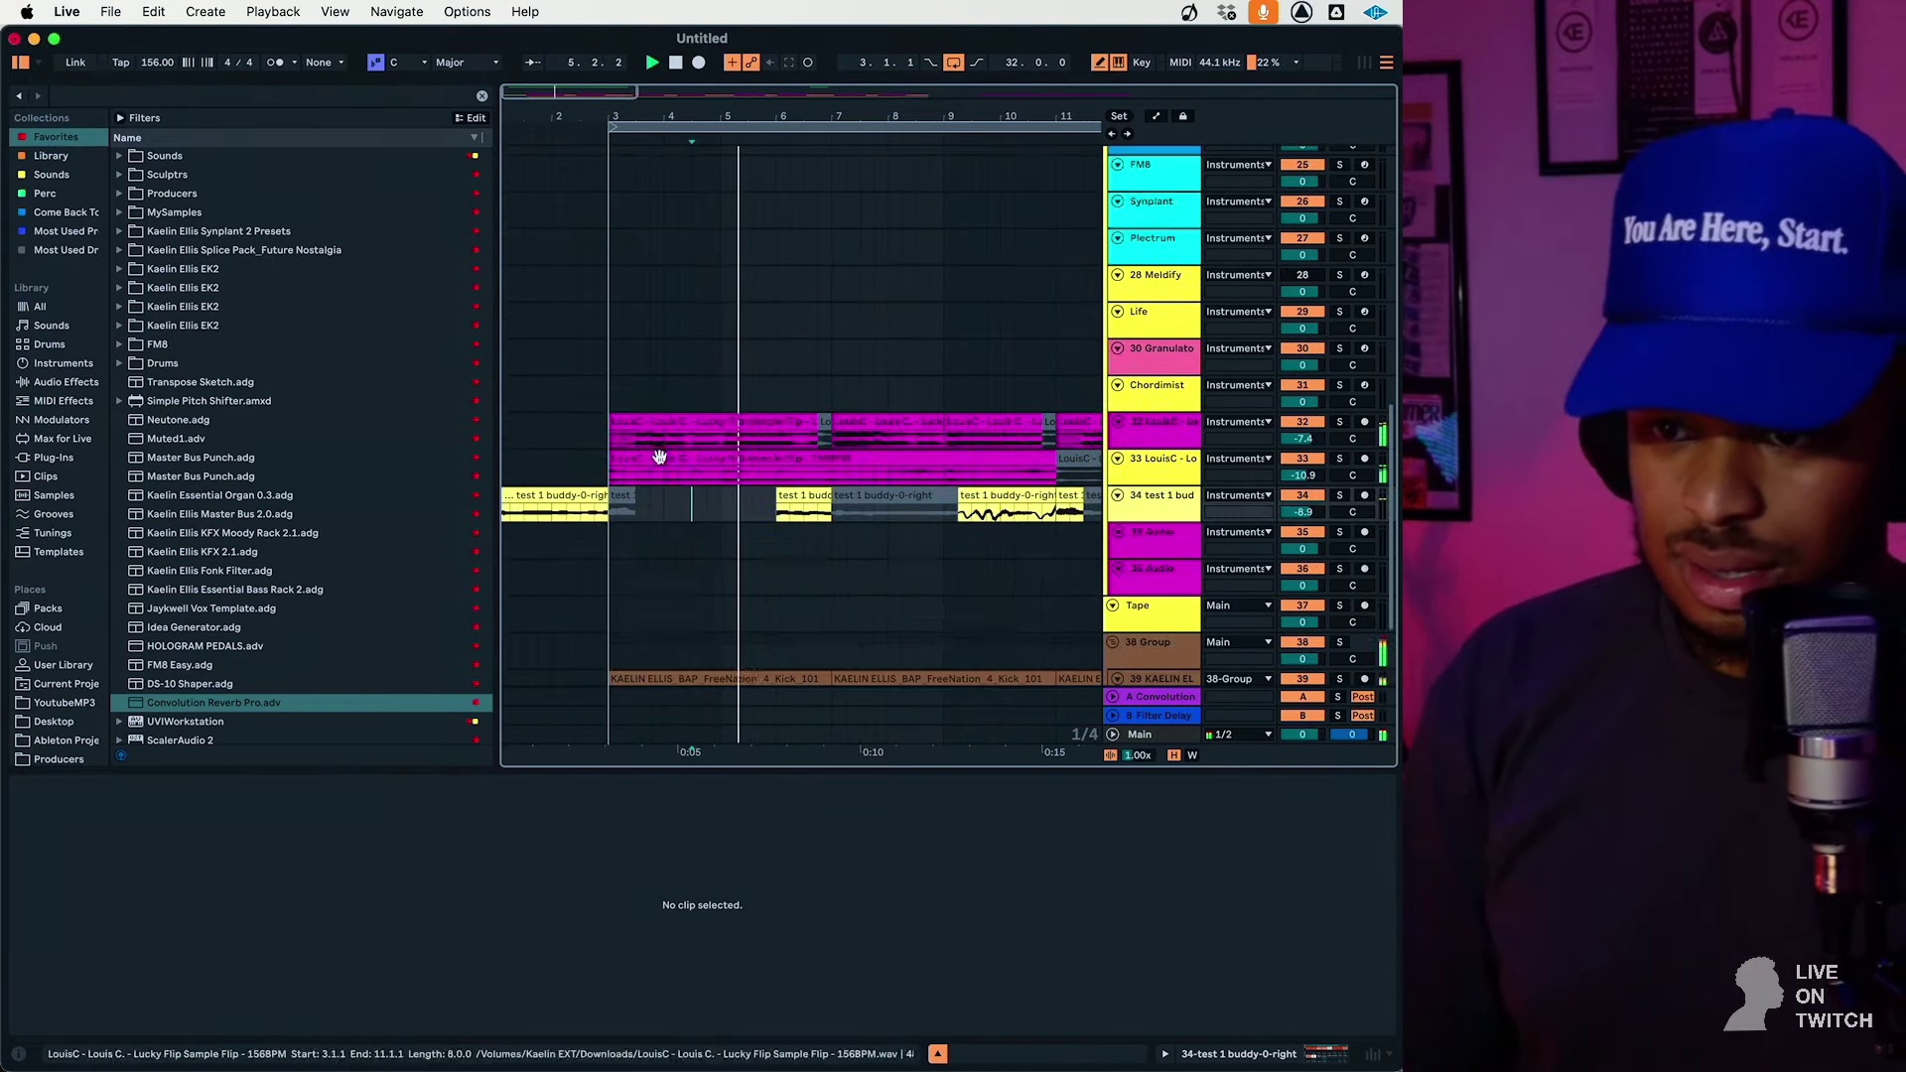
{"action": "left_click_drag", "start_coordinate": [606, 494], "coordinate": [581, 495]}
{"action": "key", "text": "space"}
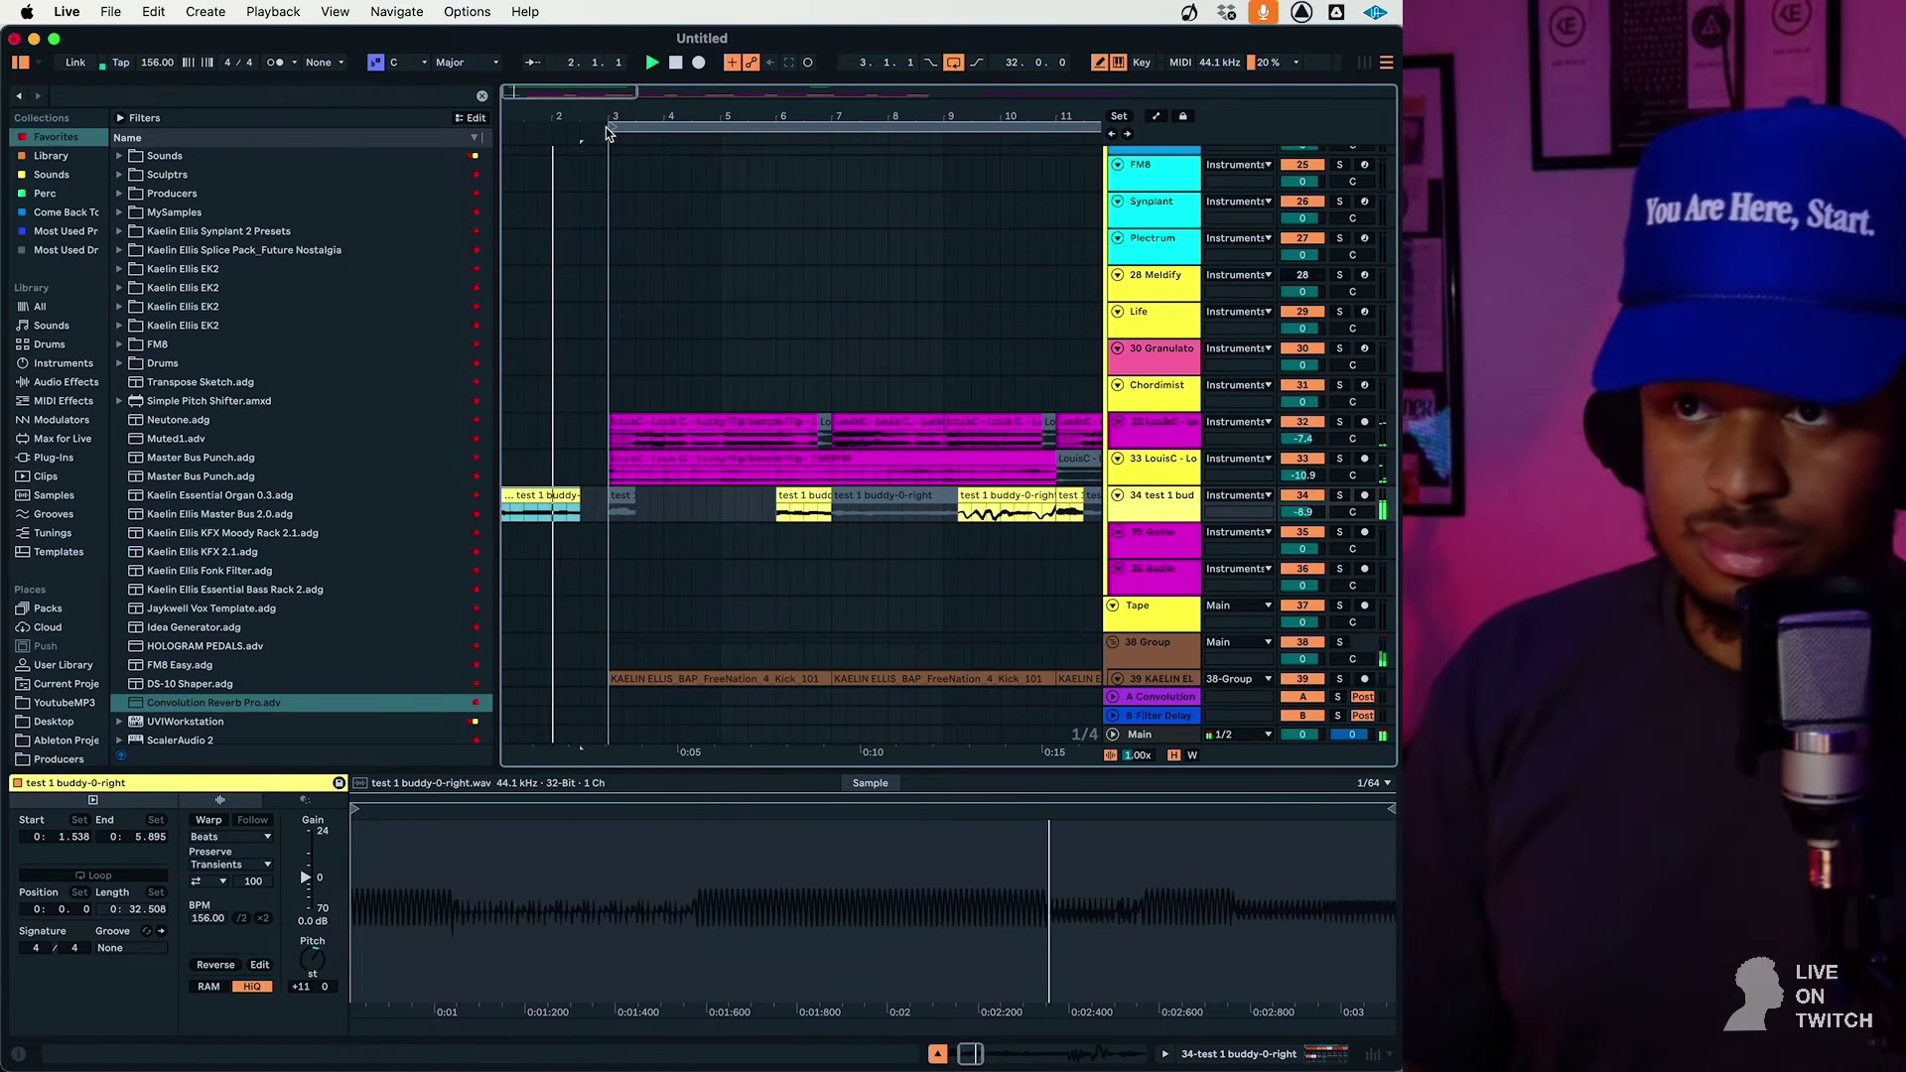
Select all clips on the test 1 buddy track and loop the arrangement from bar 1 for 34 bars
{"action": "key", "text": "super+a"}
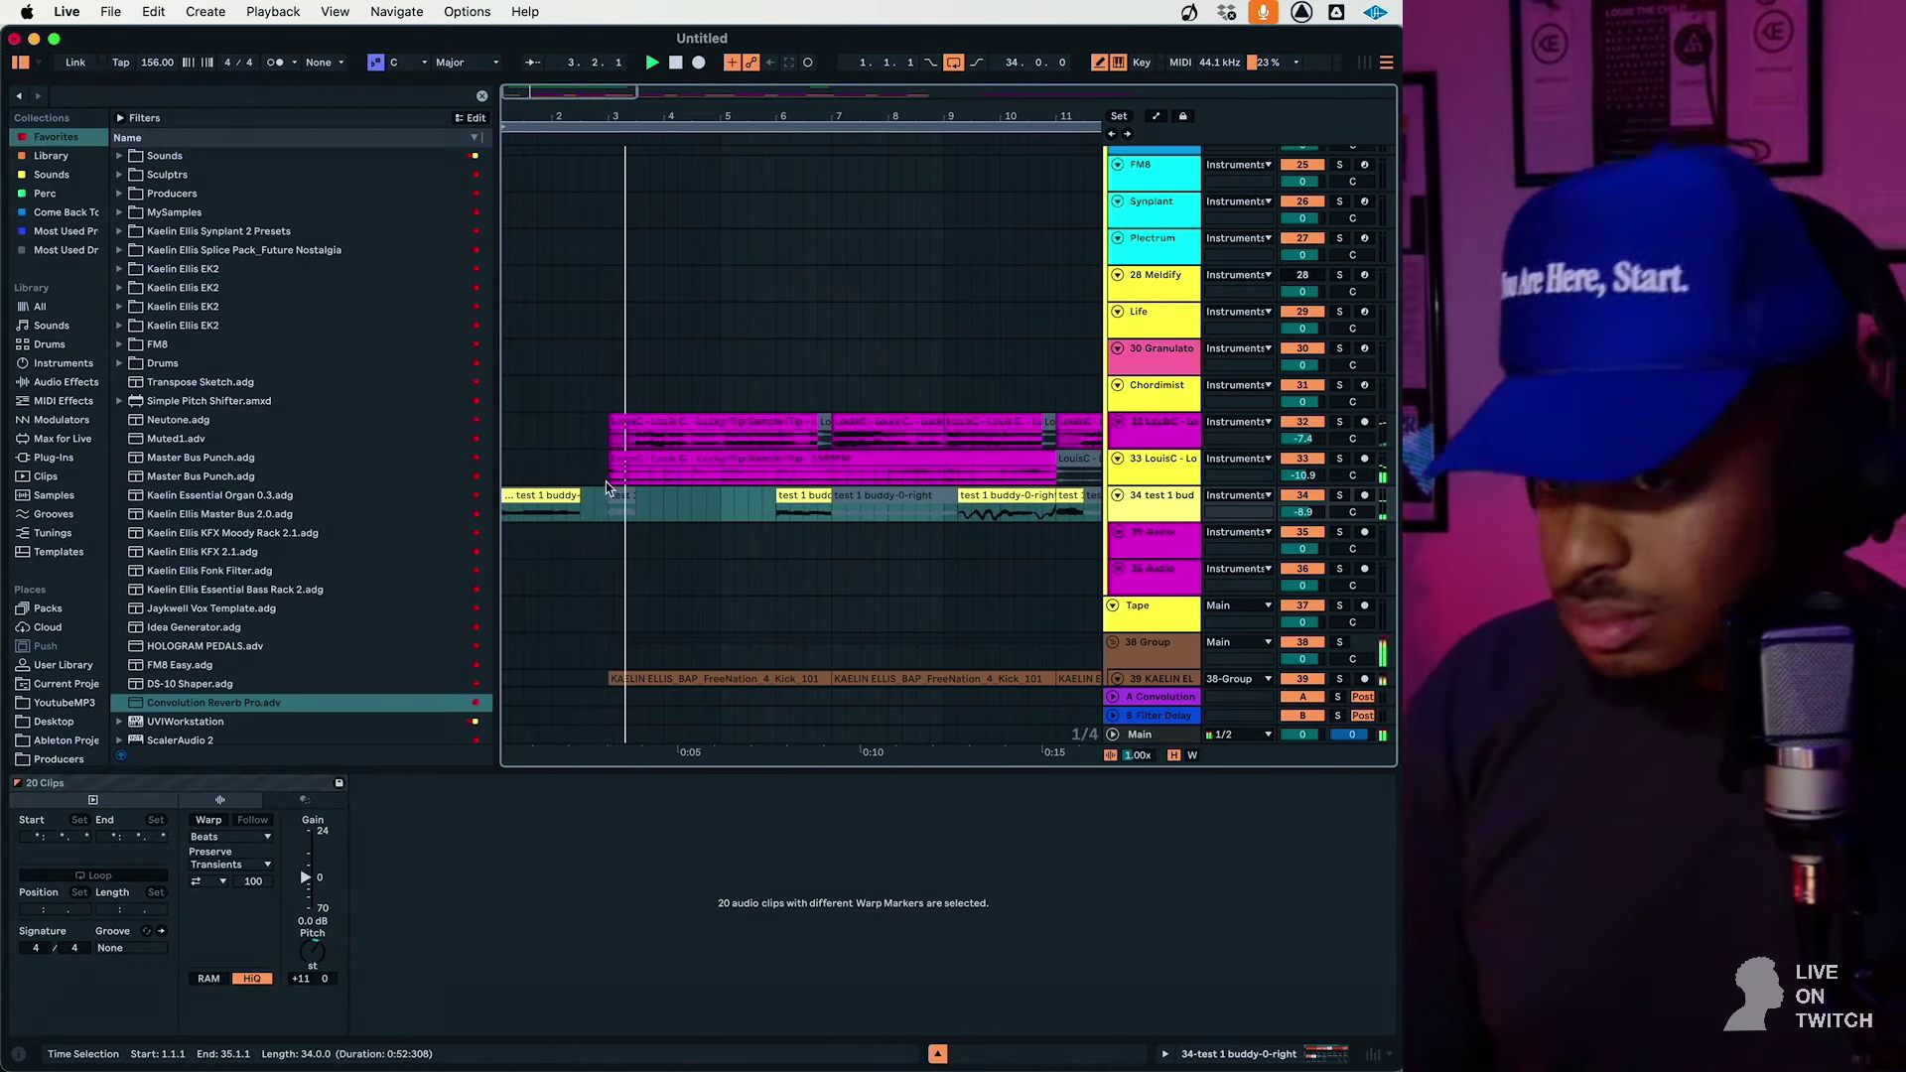
{"action": "scroll", "coordinate": [625, 469], "scroll_direction": "down", "scroll_amount": 5}
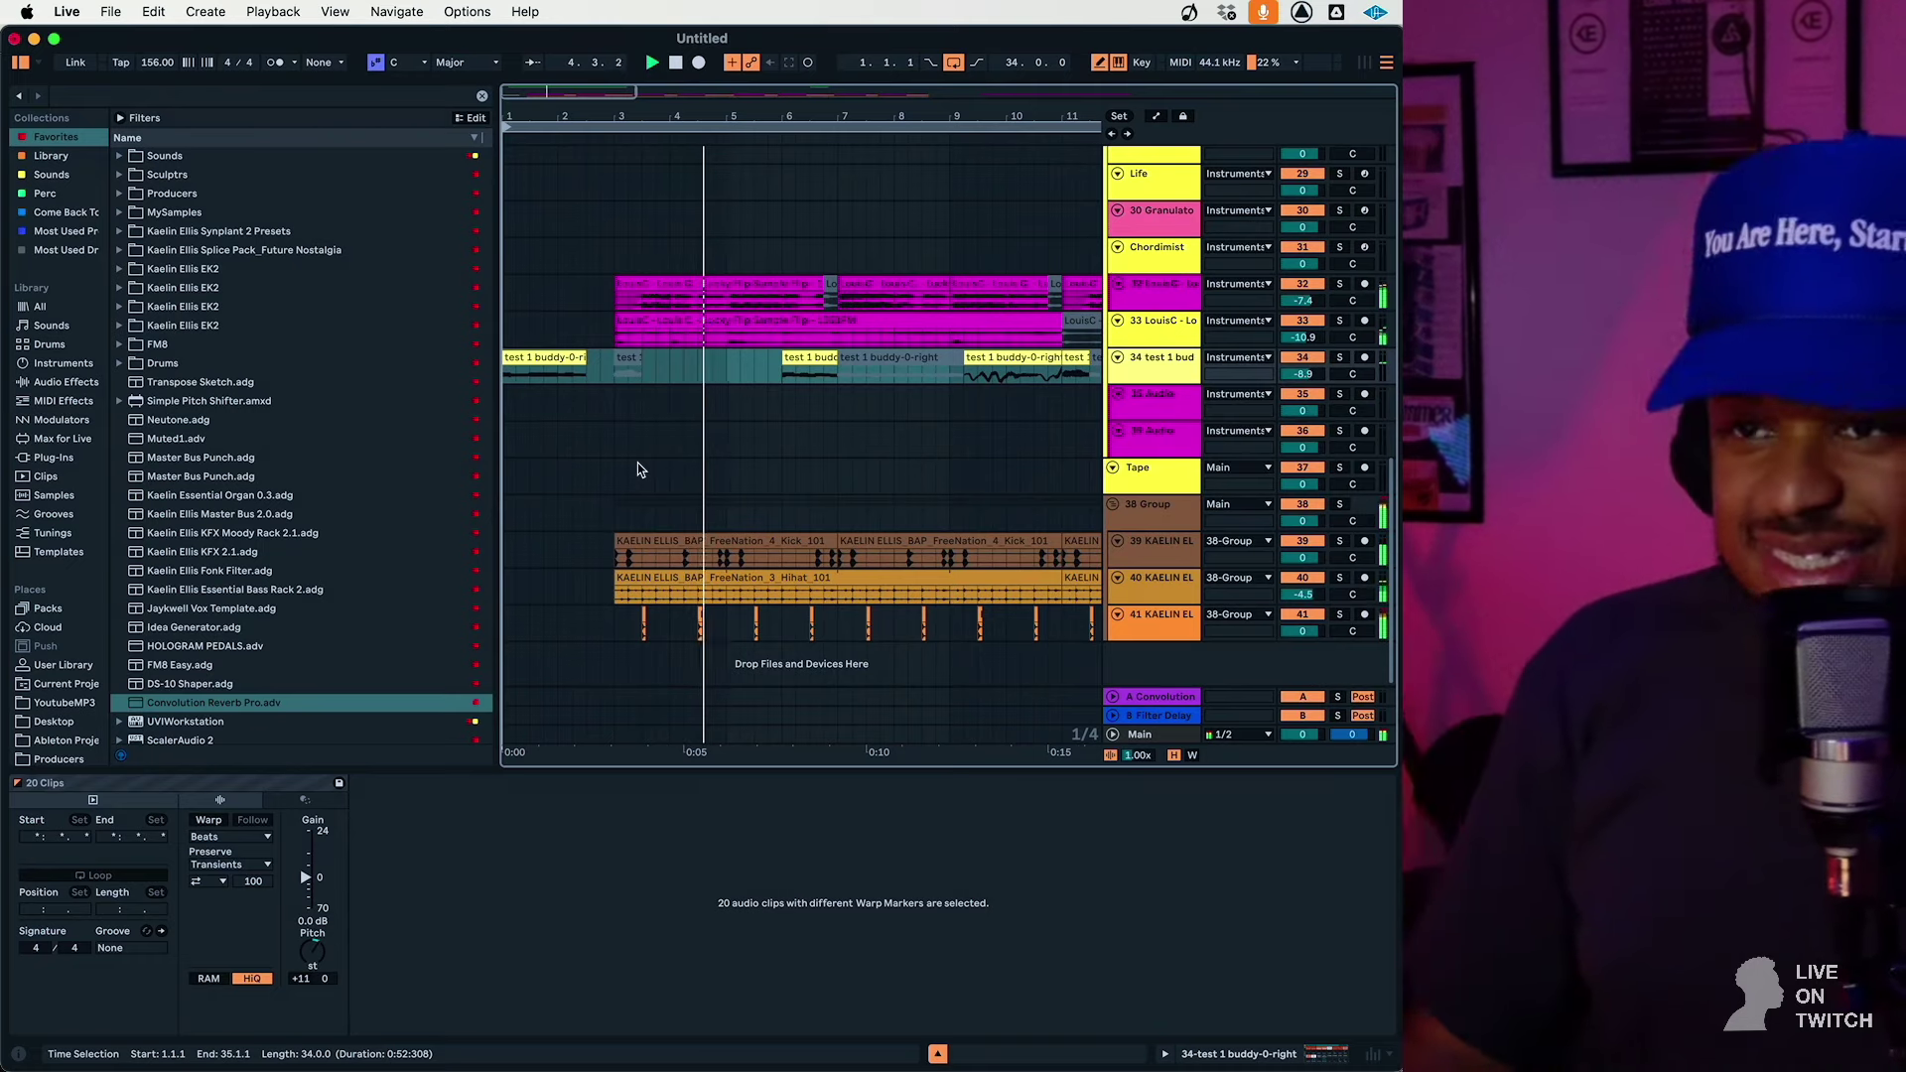
{"action": "scroll", "coordinate": [741, 383], "scroll_direction": "down", "scroll_amount": 5}
Extend the Vocal Recording clip's end to about bar 15 and delete the short vocal clip near bar 25
{"action": "scroll", "coordinate": [744, 383], "scroll_direction": "up", "scroll_amount": 20}
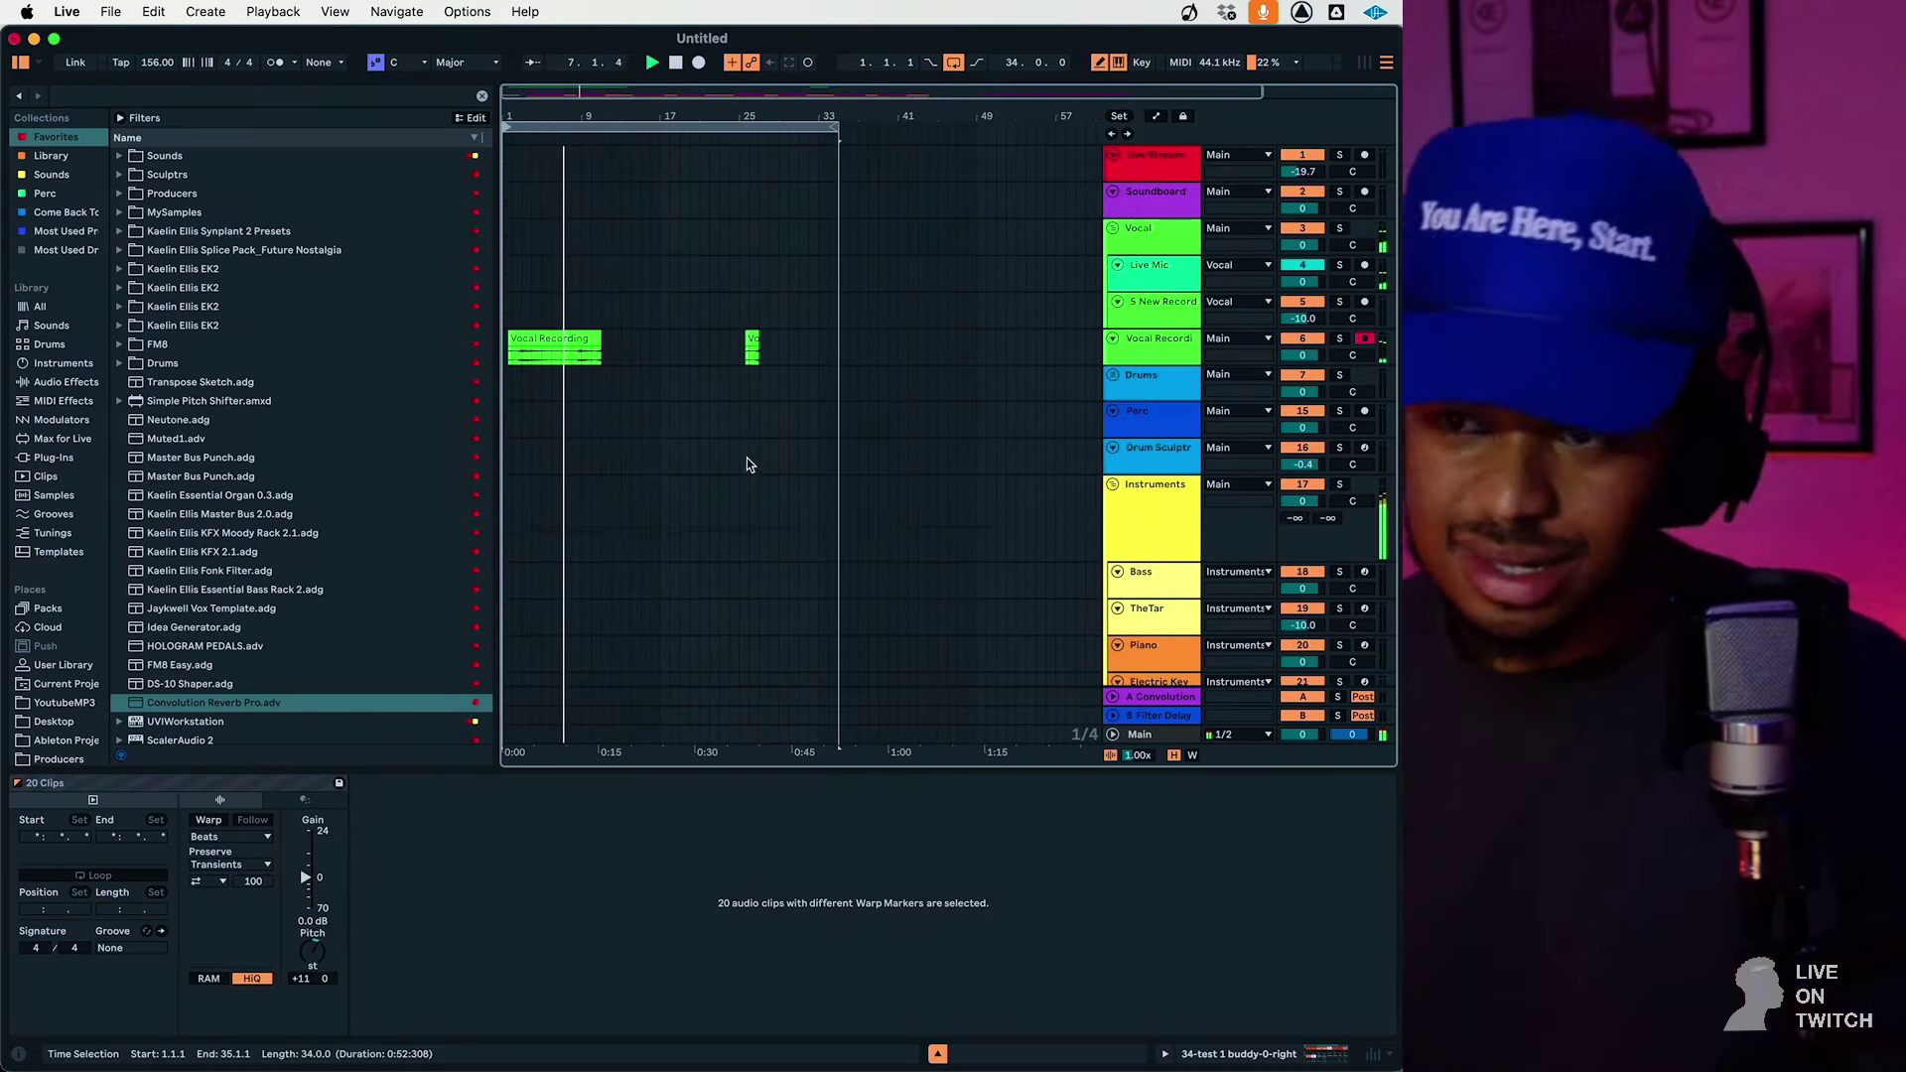
{"action": "left_click_drag", "start_coordinate": [599, 338], "coordinate": [689, 341]}
{"action": "left_click", "coordinate": [752, 344]}
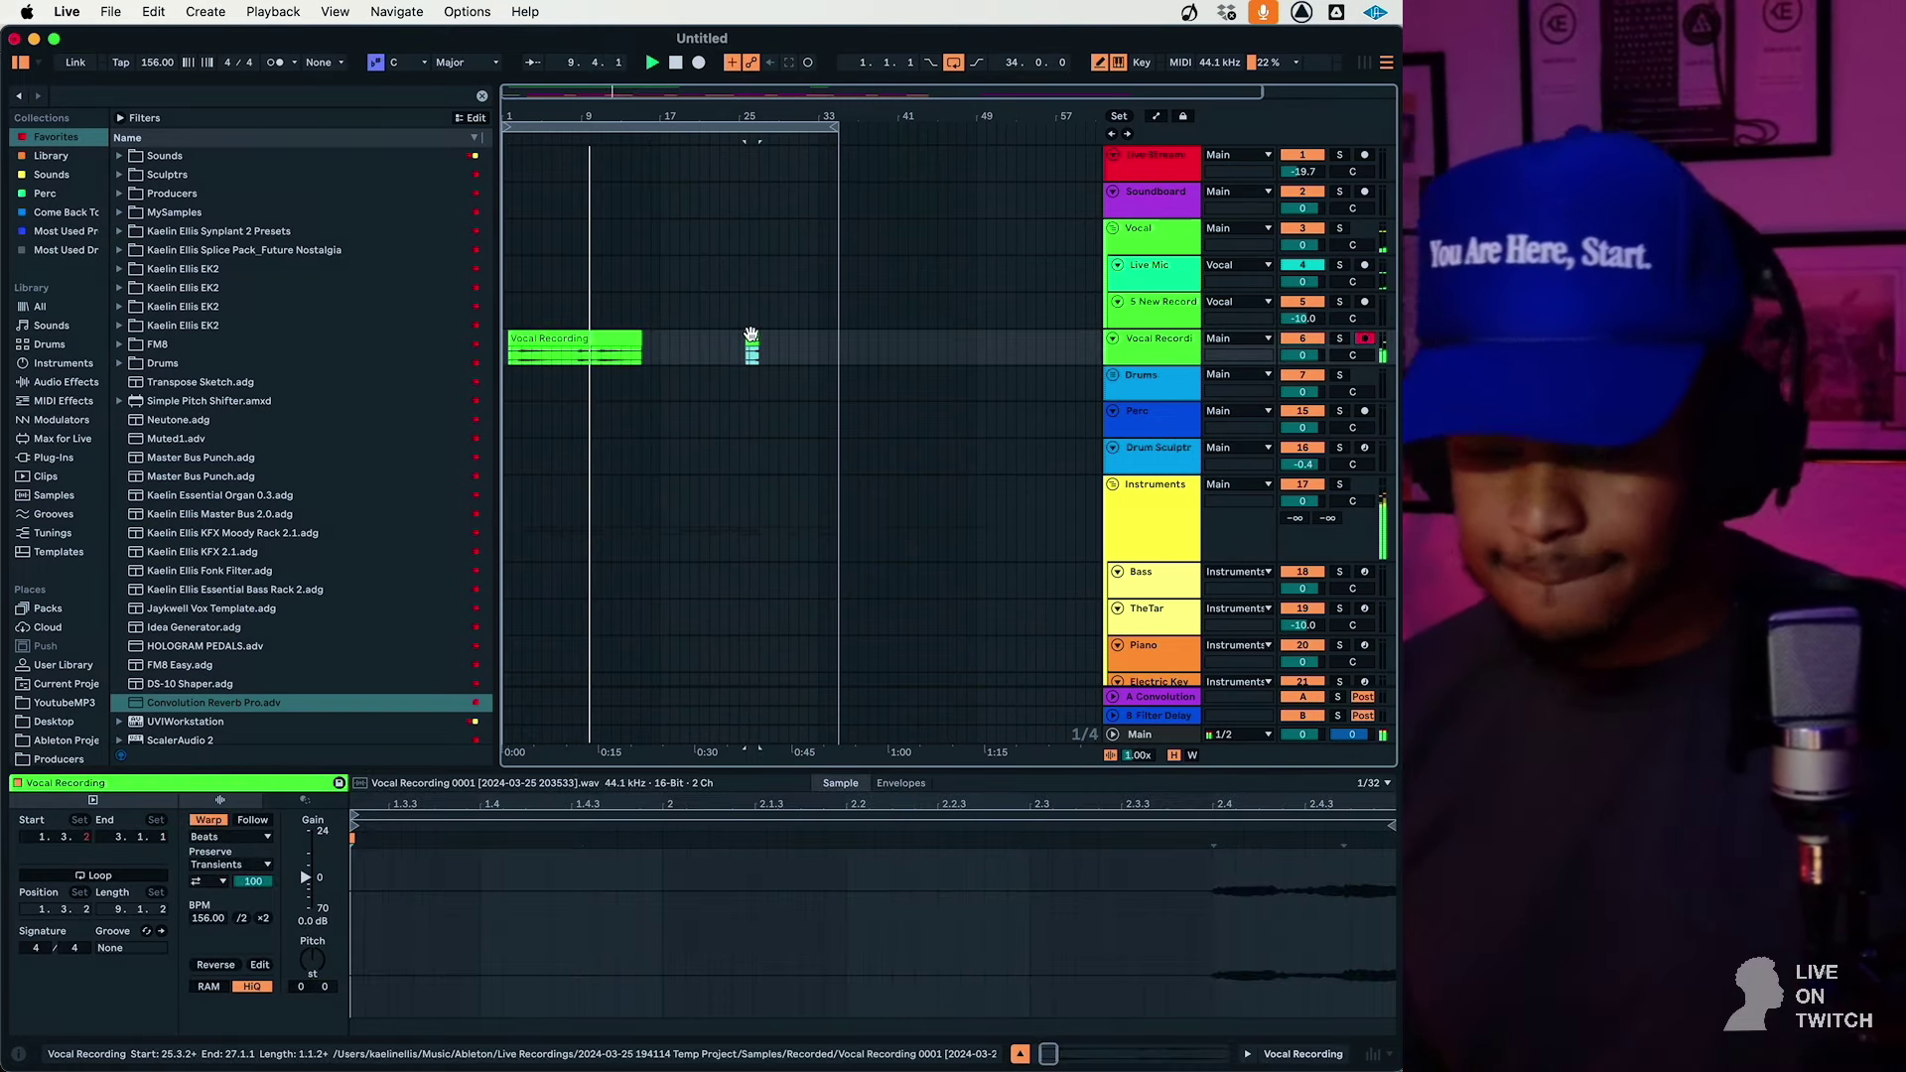
{"action": "left_click", "coordinate": [741, 355]}
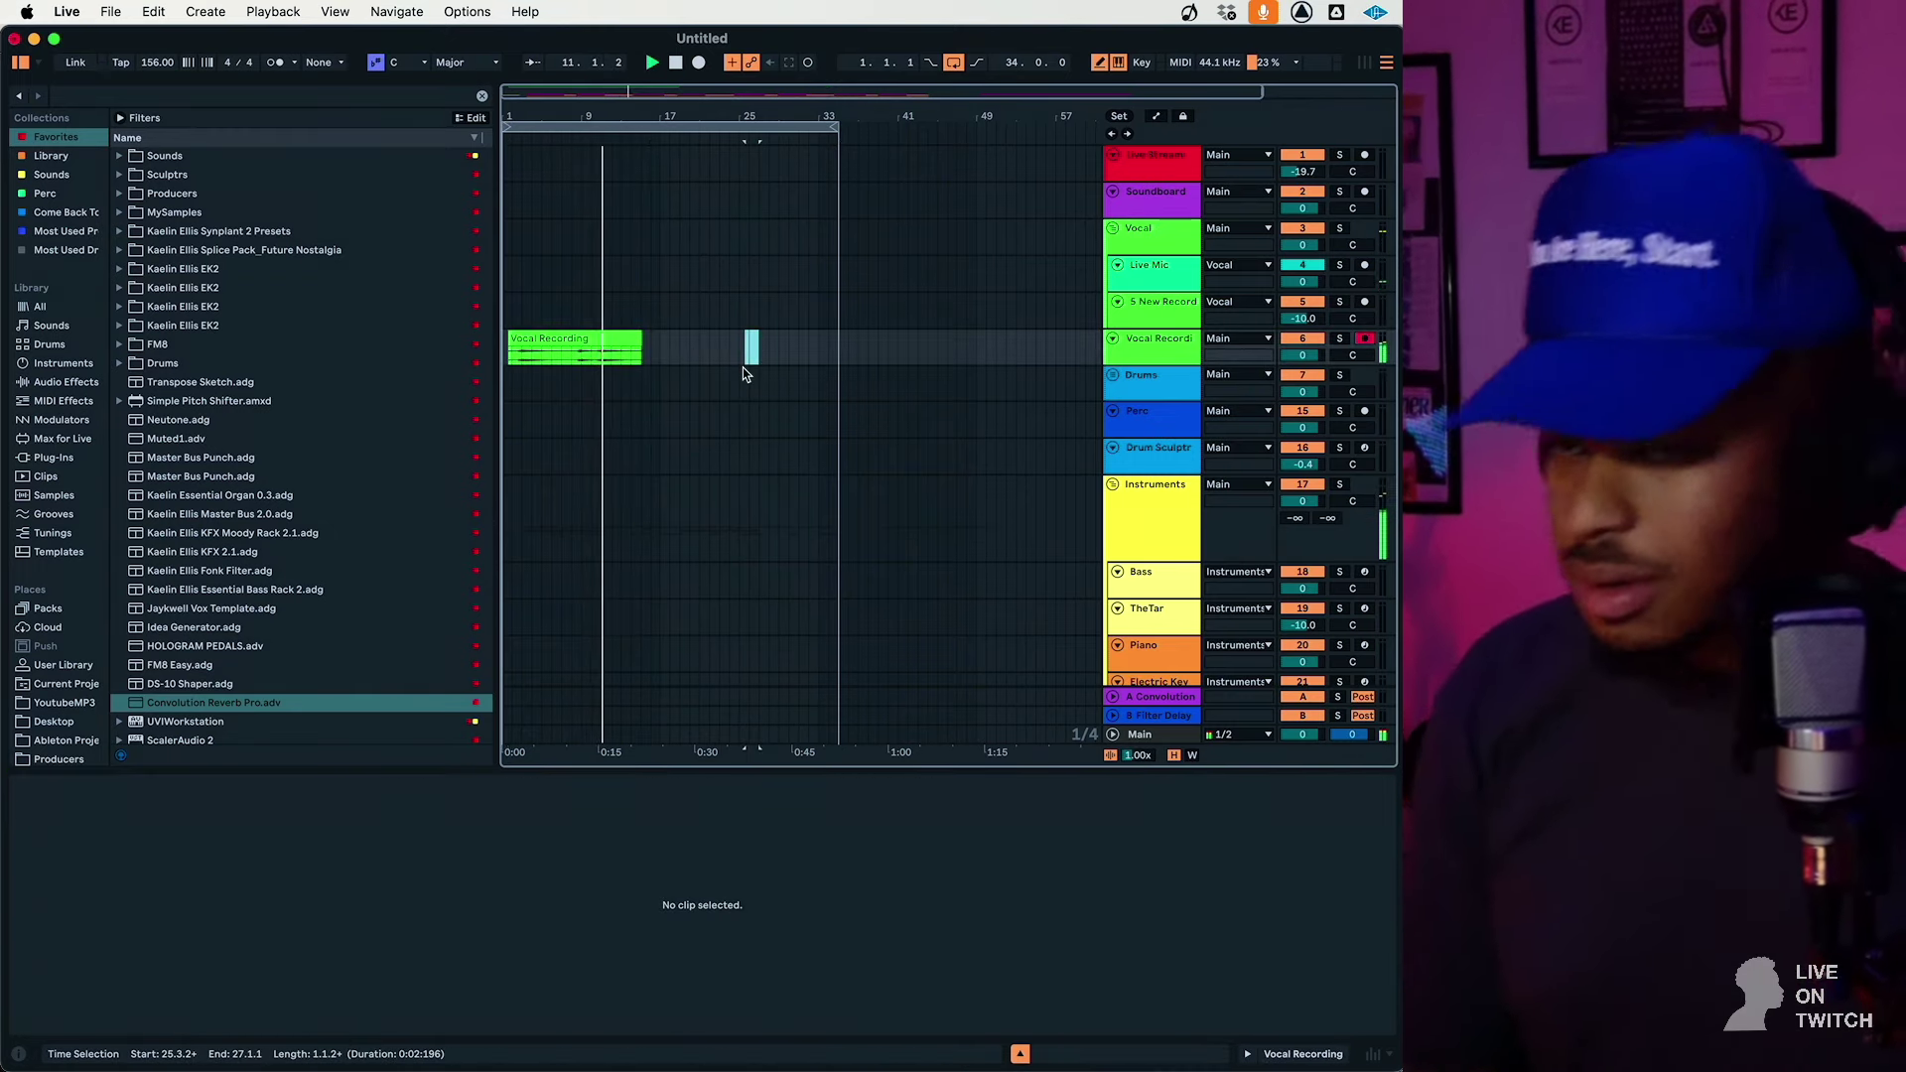
On the drum group's Convolution Reverb Pro, cut the low EQ band to -8.3 dB at 97.2 Hz
{"action": "scroll", "coordinate": [744, 369], "scroll_direction": "down", "scroll_amount": 10}
{"action": "scroll", "coordinate": [705, 408], "scroll_direction": "up", "scroll_amount": 10}
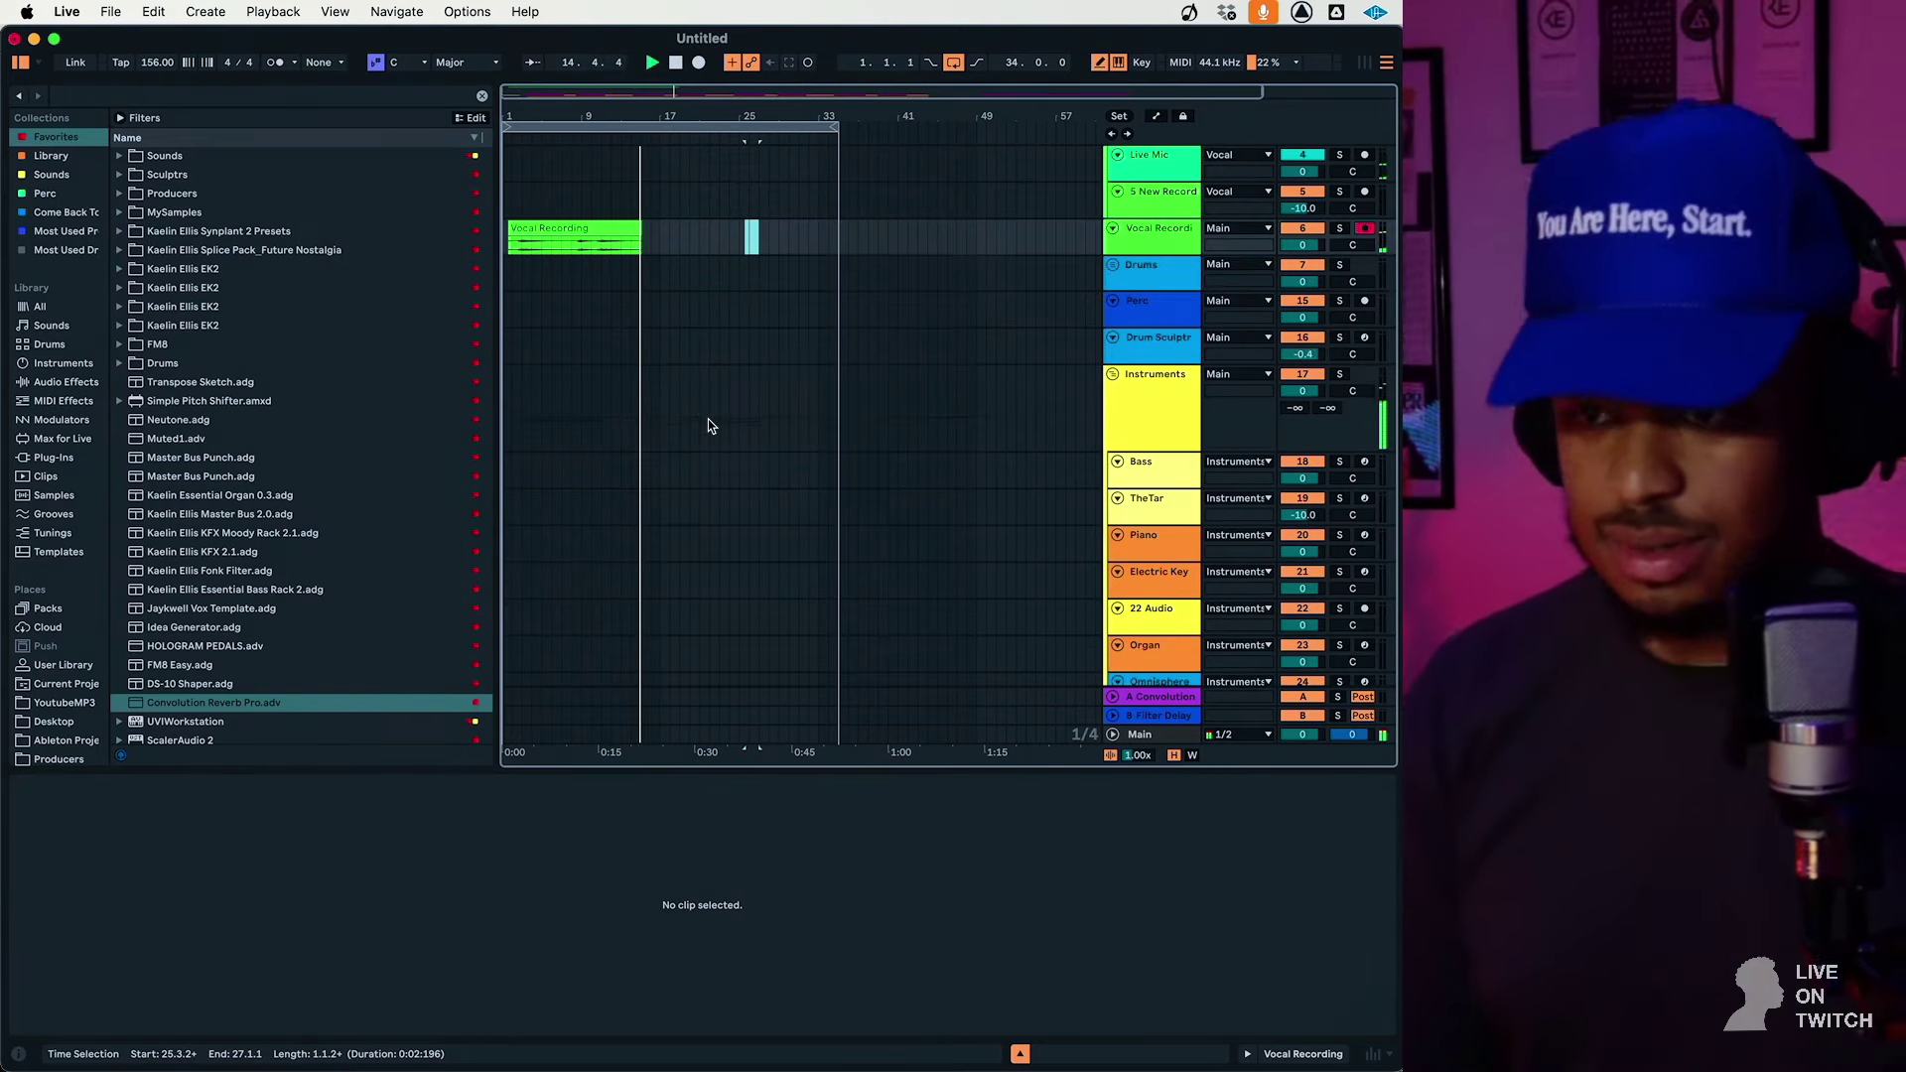
{"action": "scroll", "coordinate": [707, 419], "scroll_direction": "down", "scroll_amount": 10}
{"action": "double_click", "coordinate": [1168, 521]}
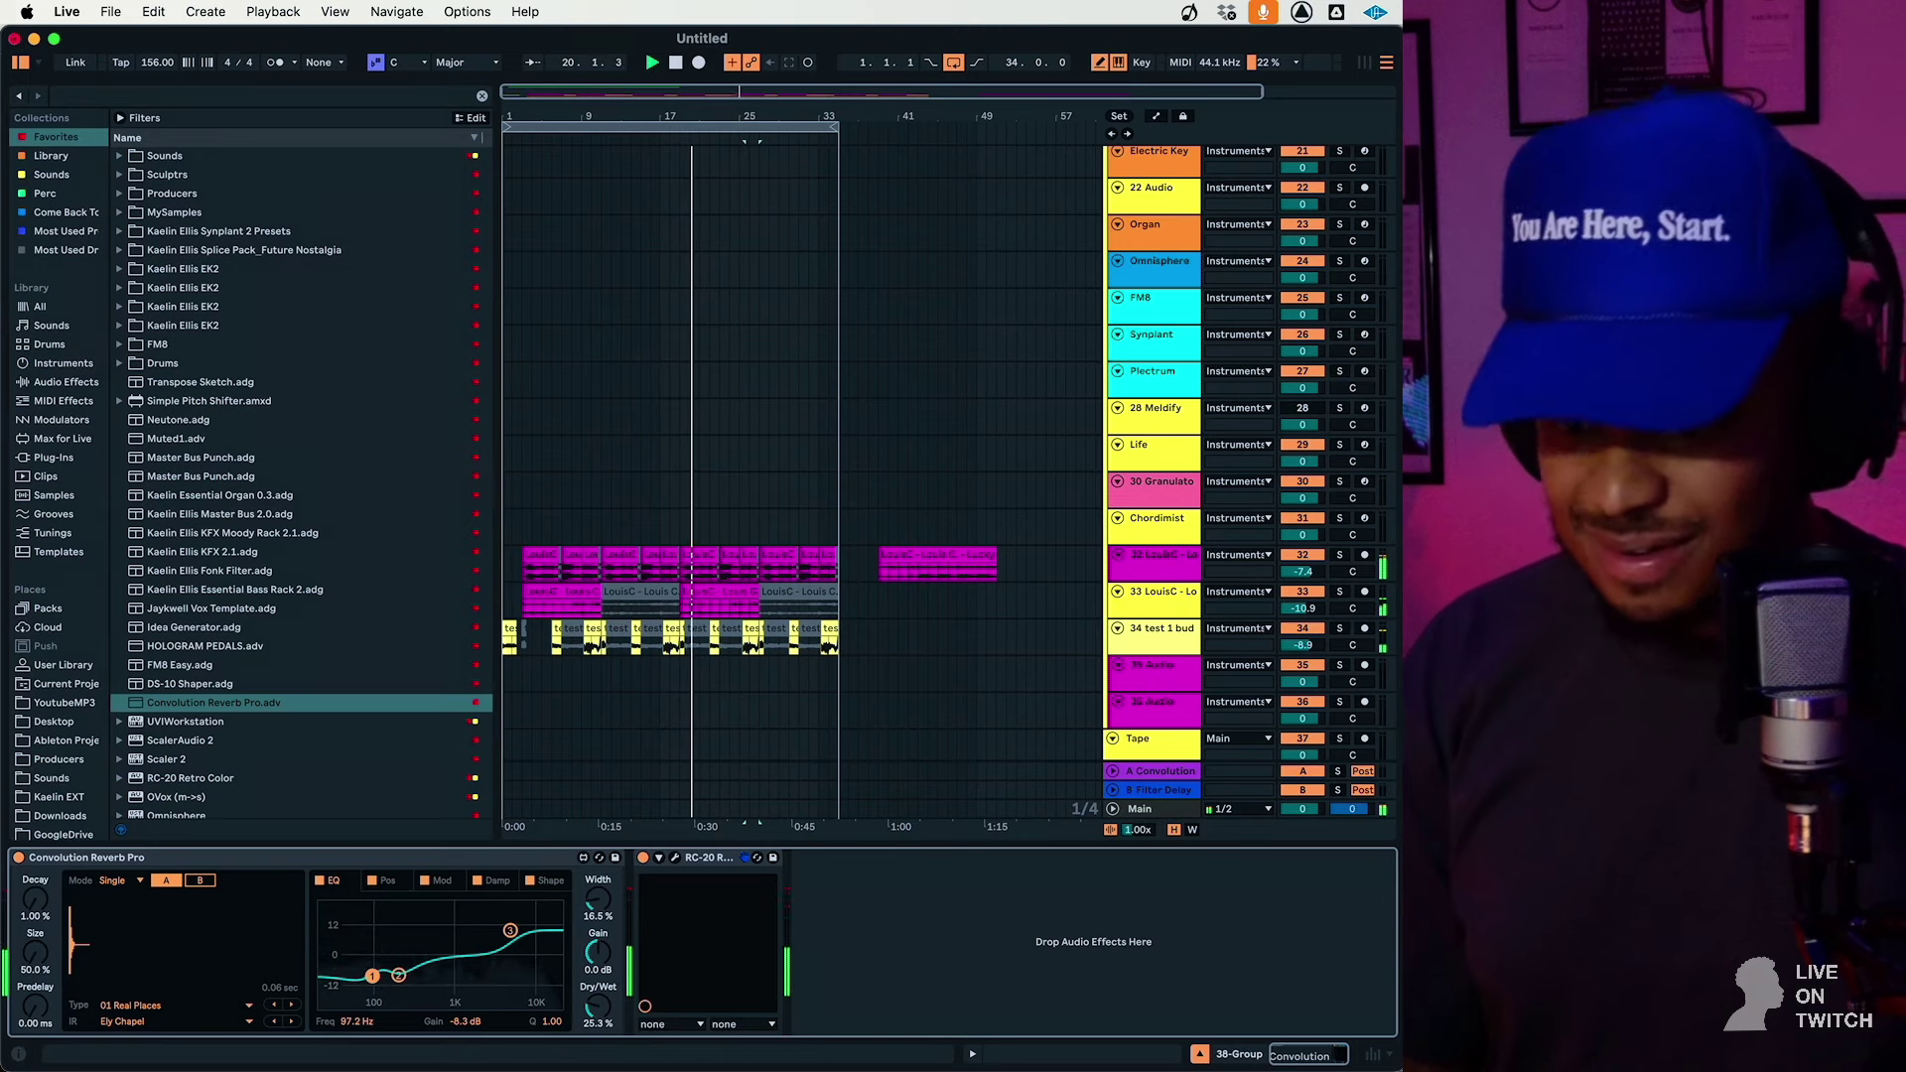
{"action": "left_click_drag", "start_coordinate": [371, 952], "coordinate": [372, 976]}
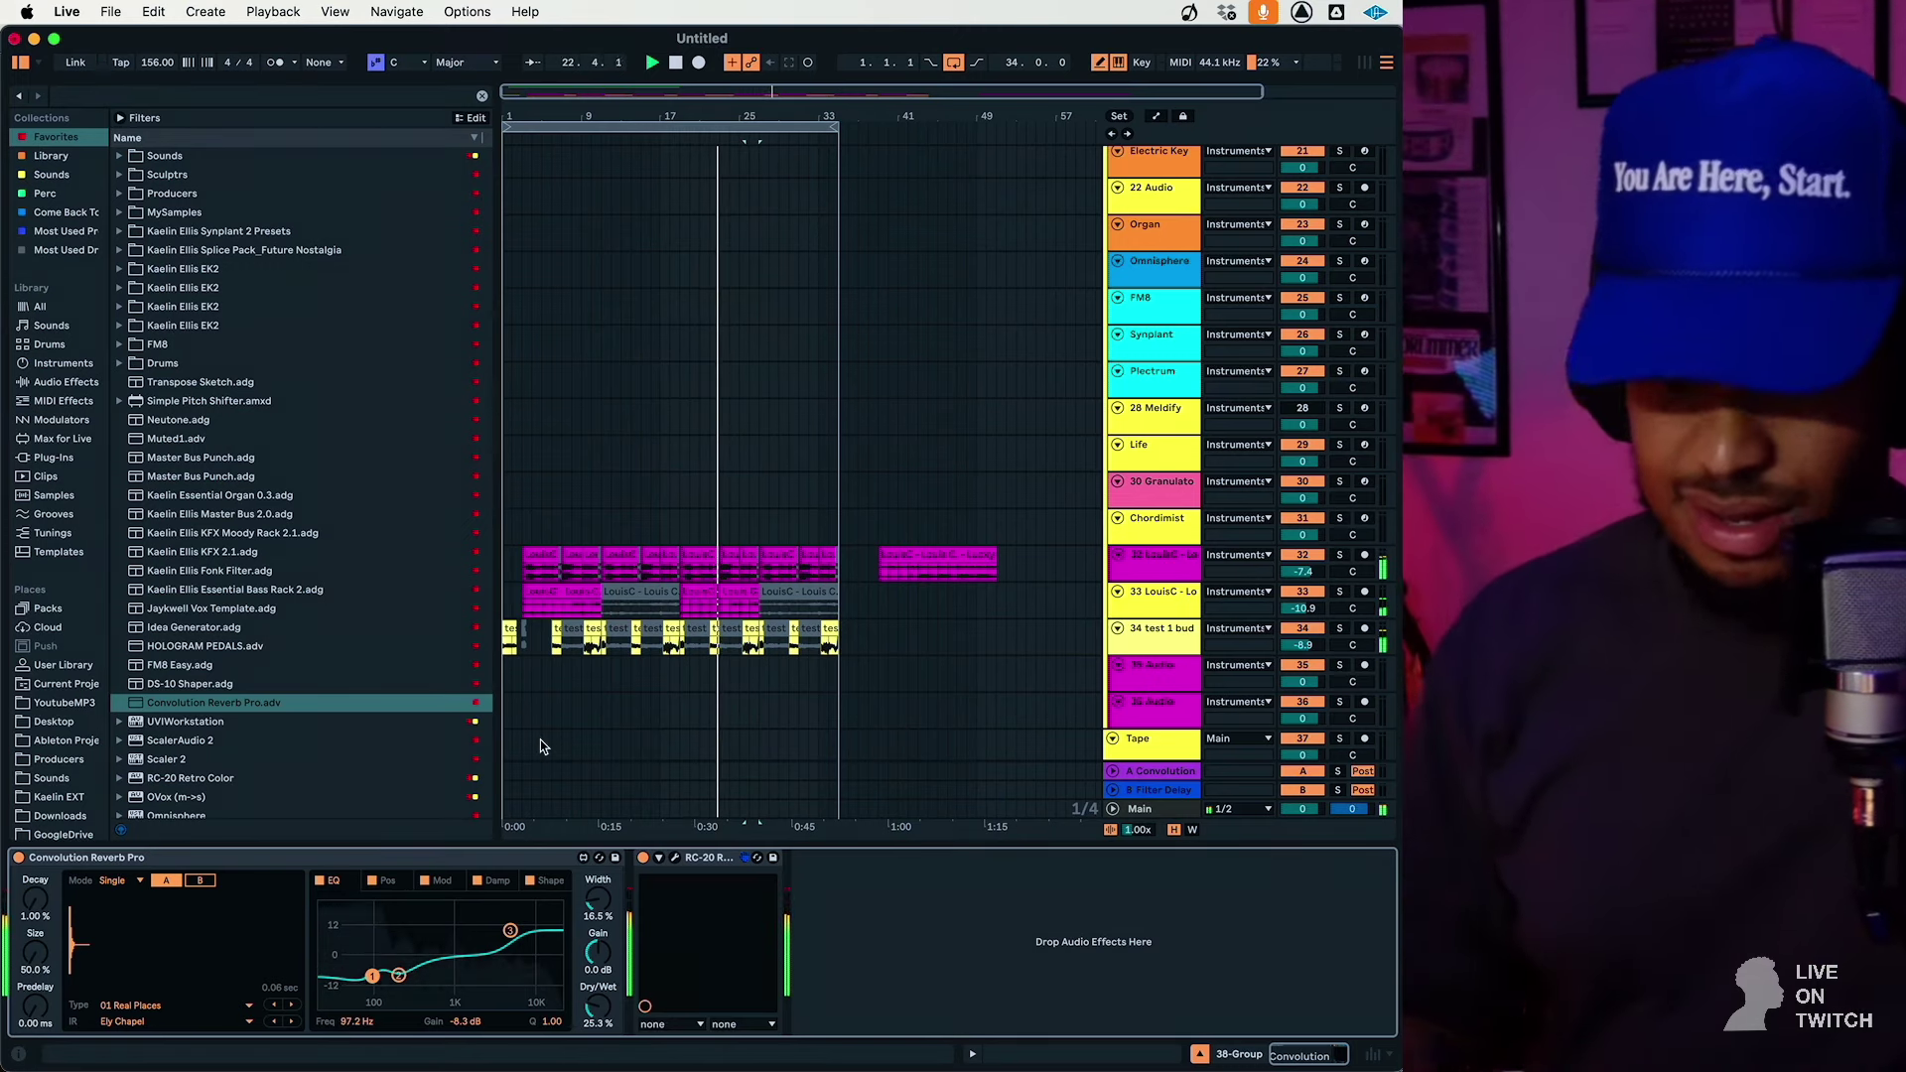
On the Electric Key track's instrument rack, set Decay to 558 ms, Drive to 31.5 % and Detune to -22 ct
{"action": "scroll", "coordinate": [635, 678], "scroll_direction": "down", "scroll_amount": 3}
{"action": "mouse_move", "coordinate": [899, 1060]}
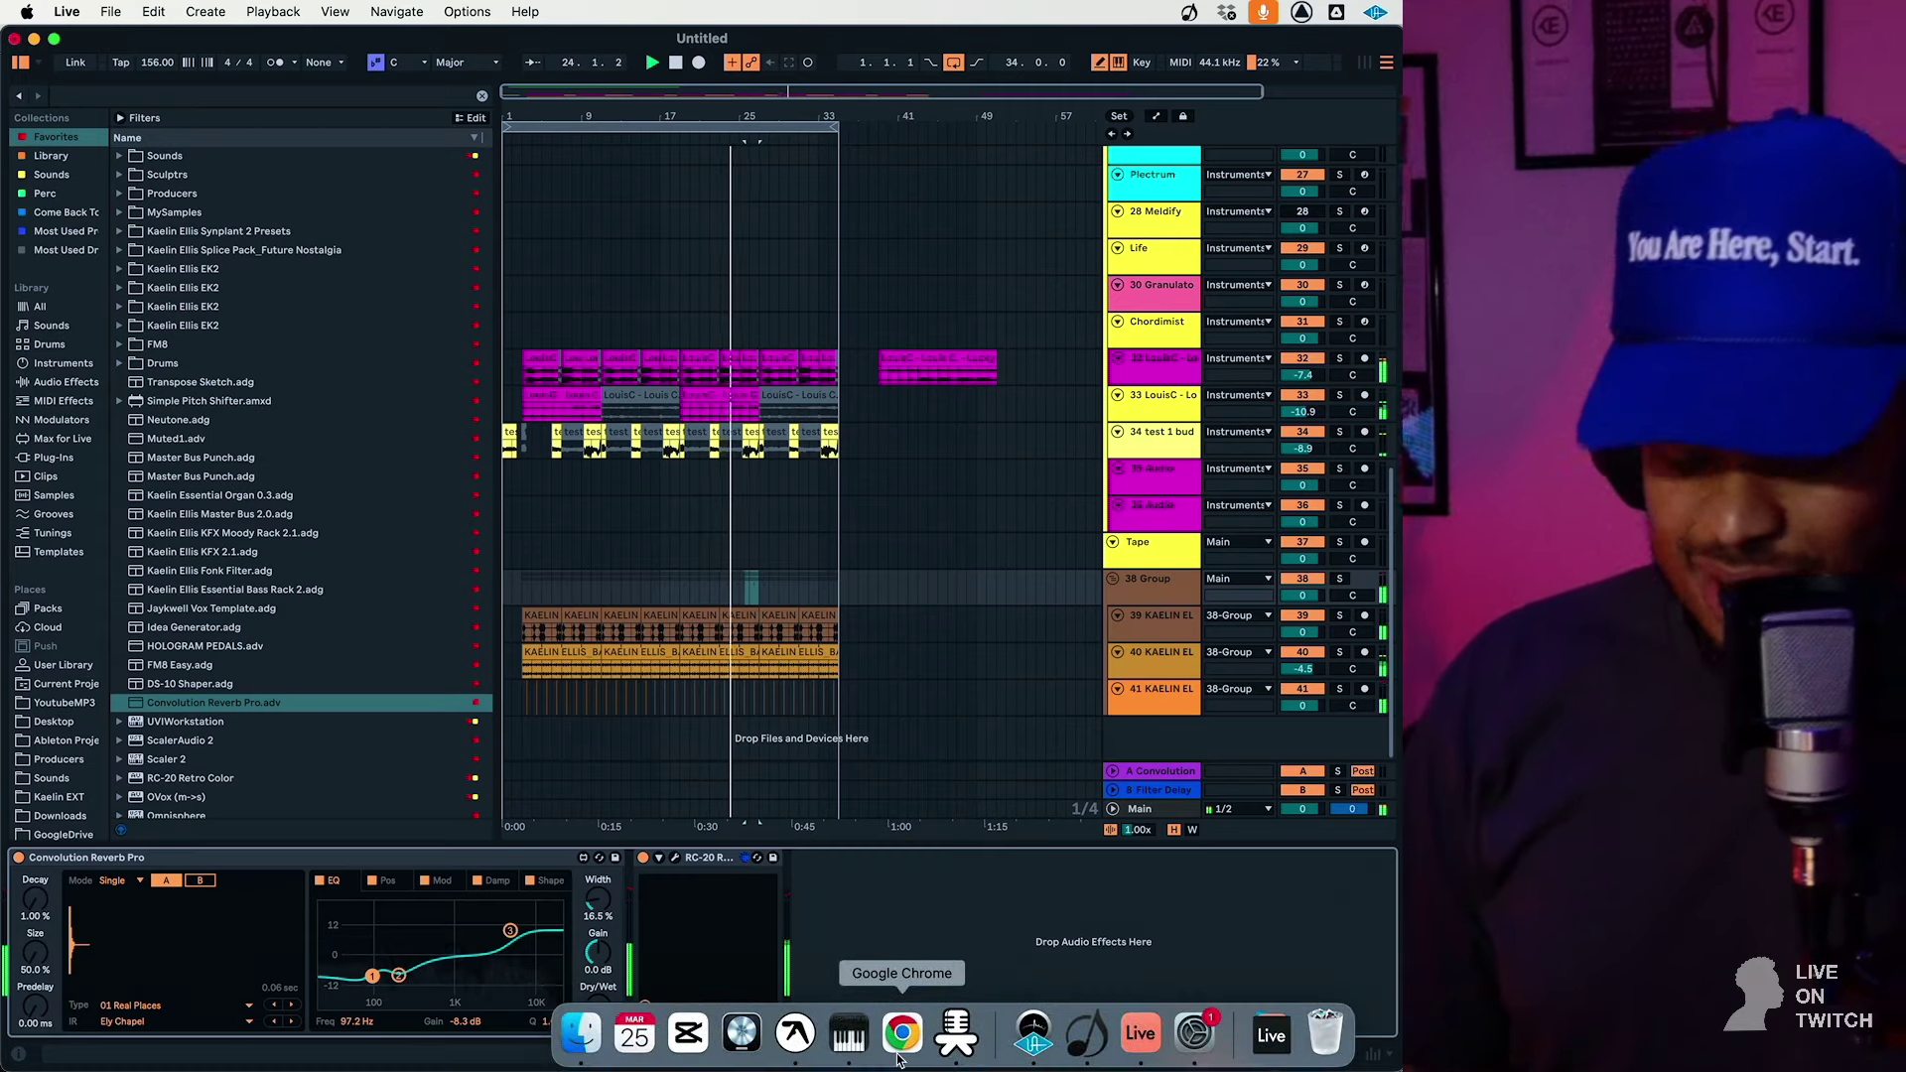
{"action": "scroll", "coordinate": [1144, 602], "scroll_direction": "up", "scroll_amount": 5}
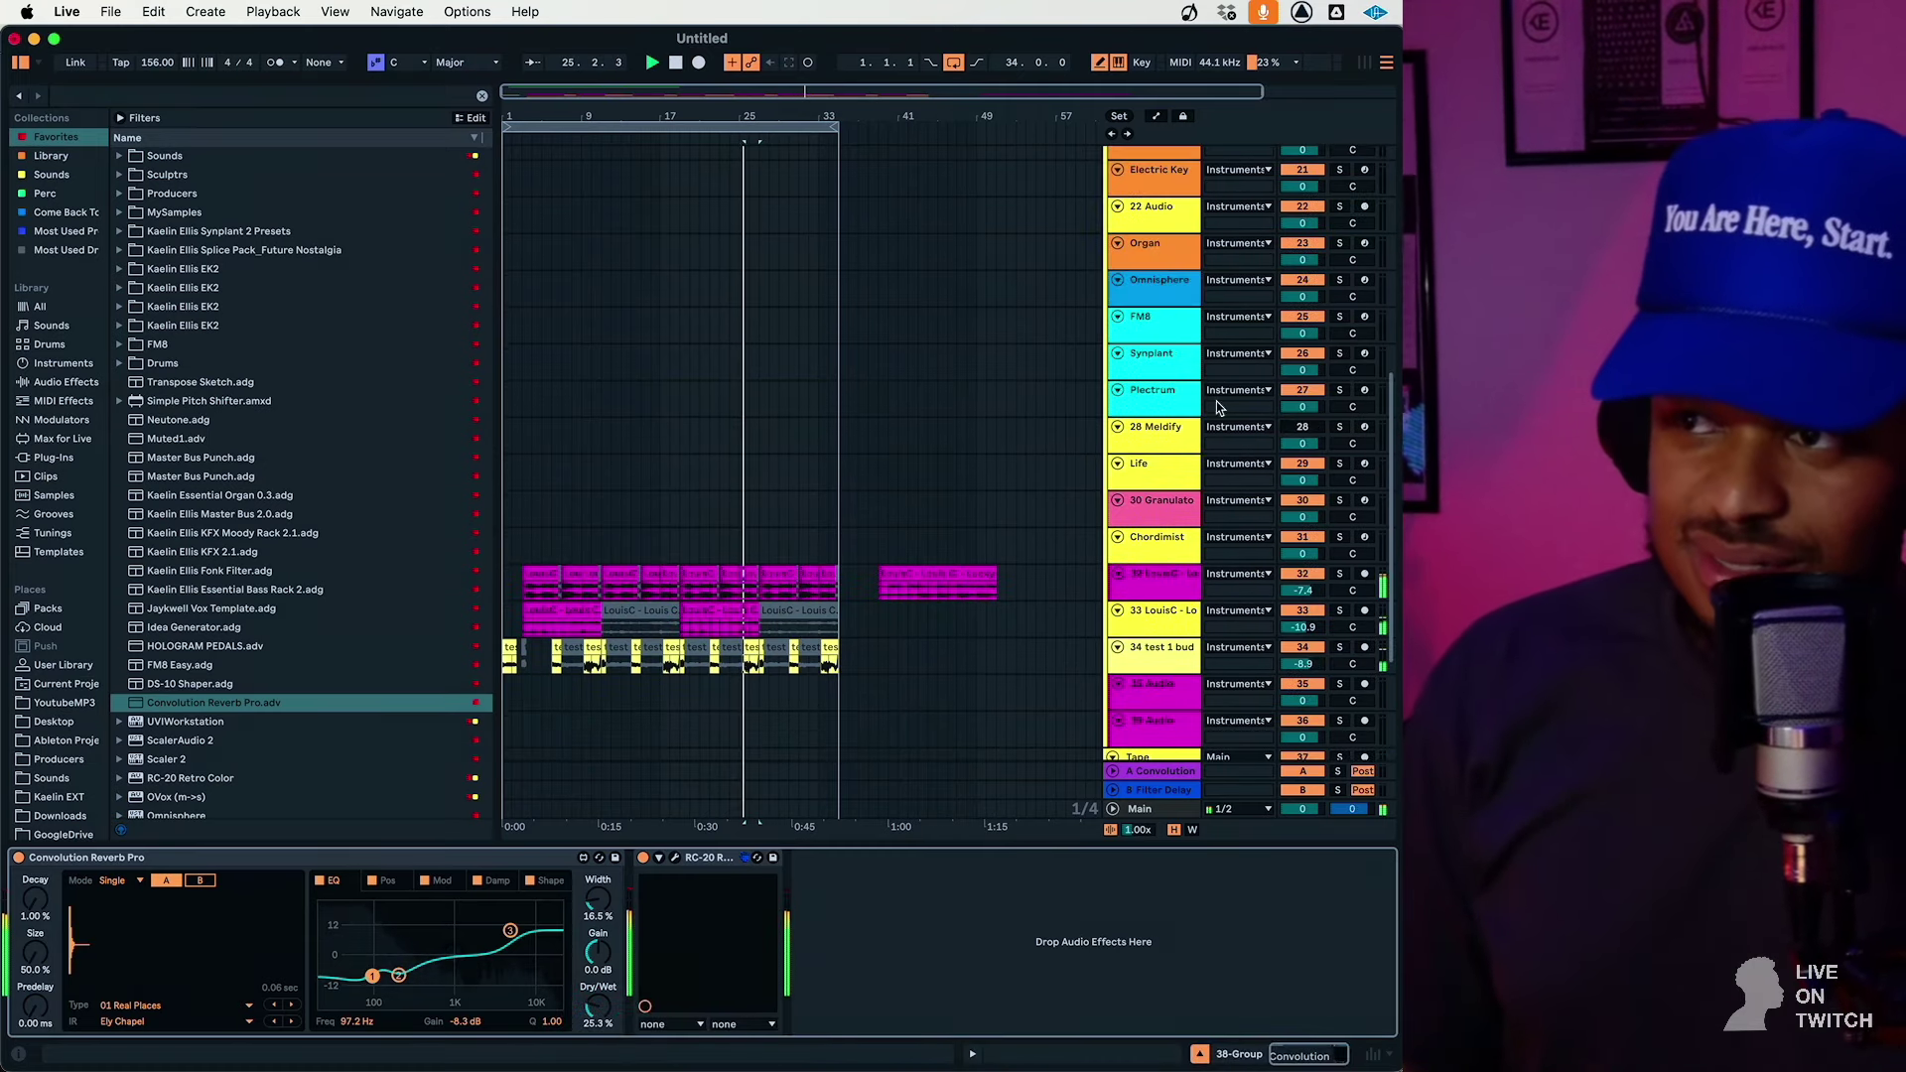
{"action": "scroll", "coordinate": [1184, 394], "scroll_direction": "up", "scroll_amount": 5}
{"action": "left_click", "coordinate": [1183, 452]}
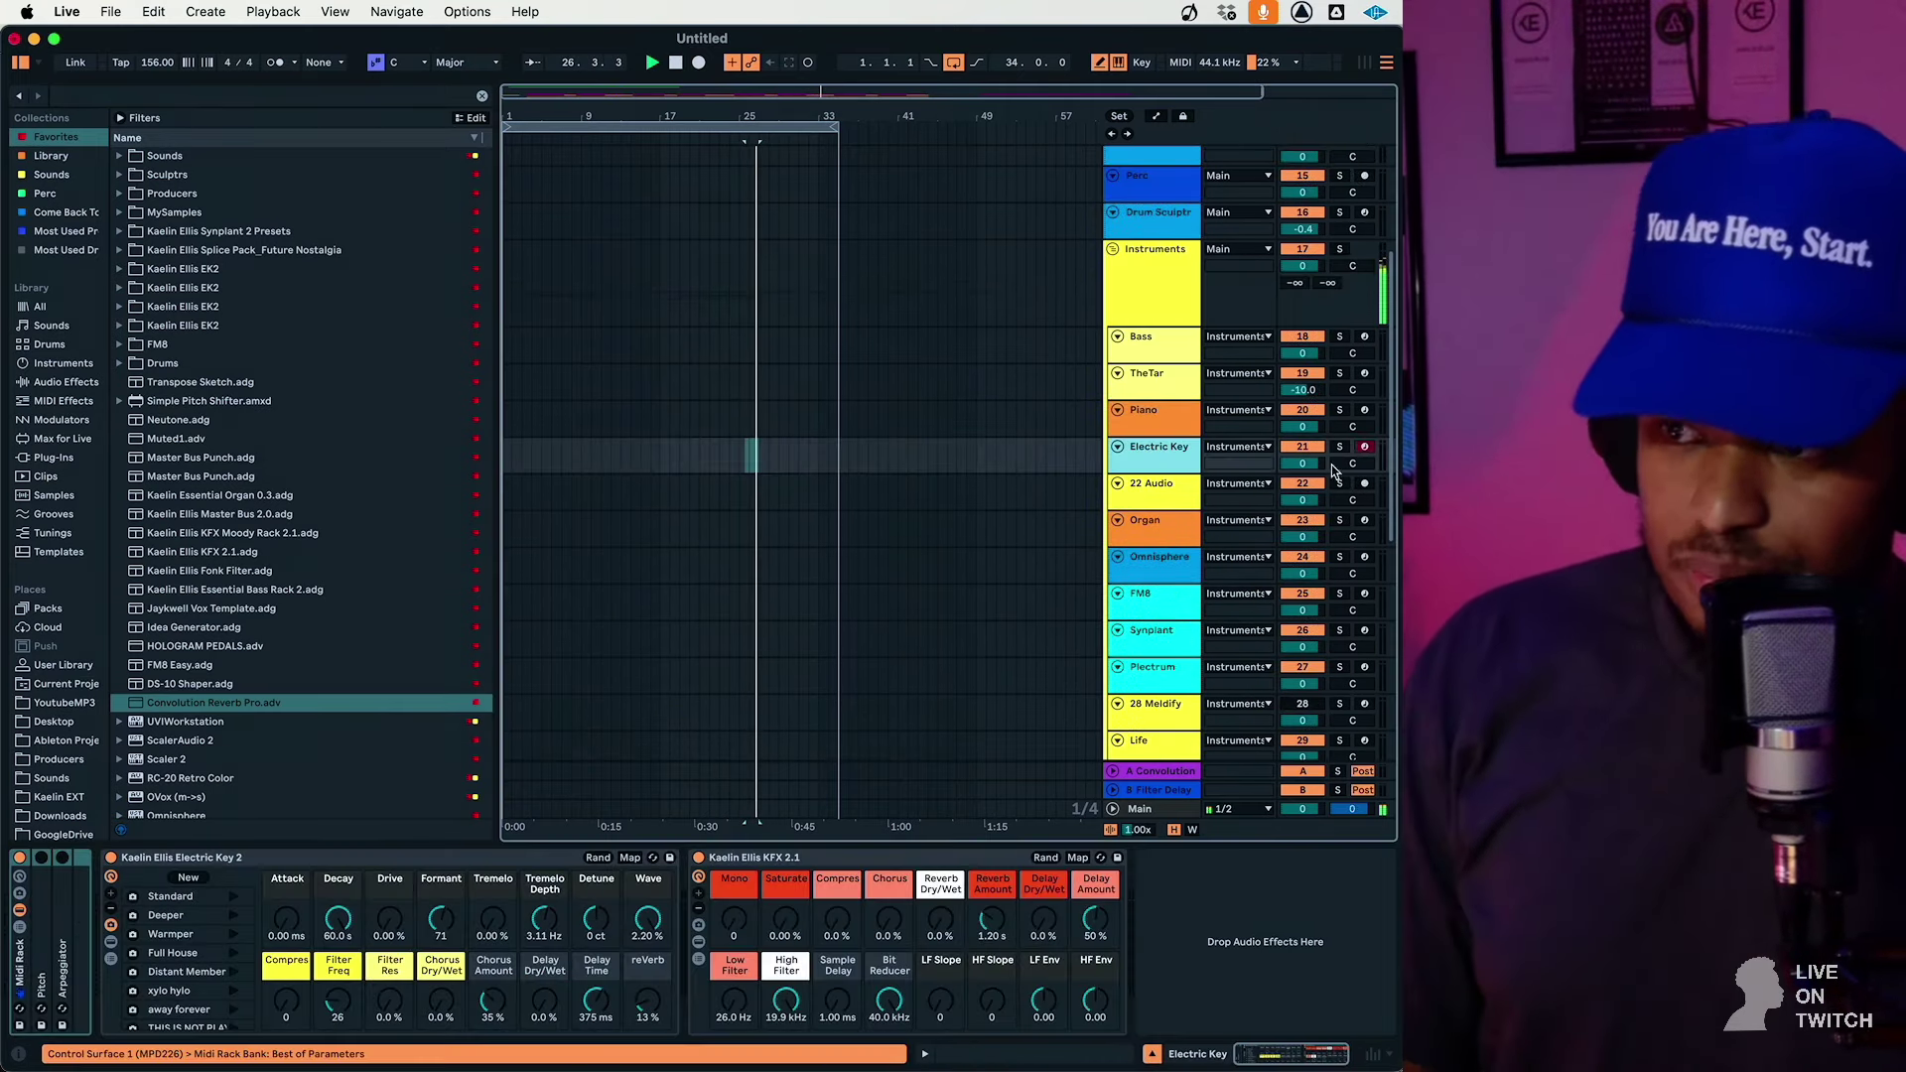
{"action": "left_click_drag", "start_coordinate": [330, 922], "coordinate": [331, 958]}
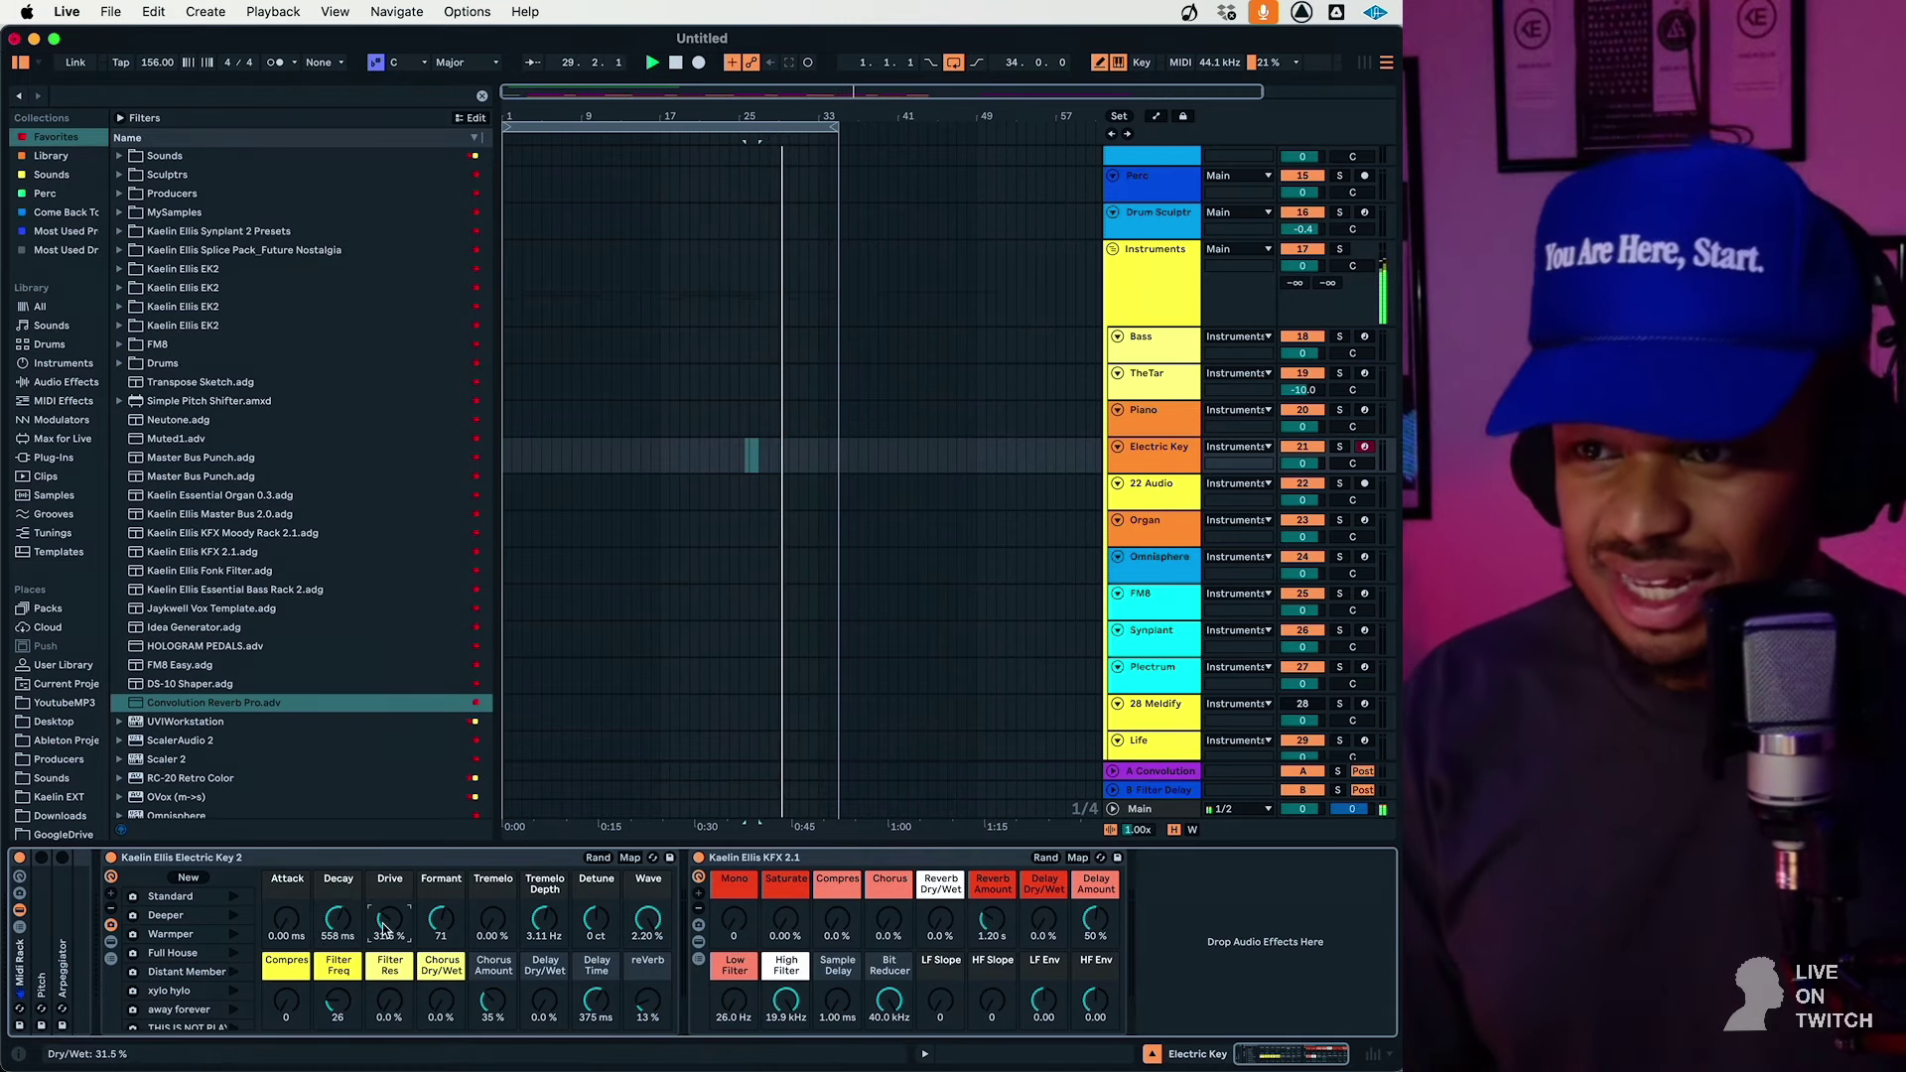
{"action": "left_click", "coordinate": [1169, 455]}
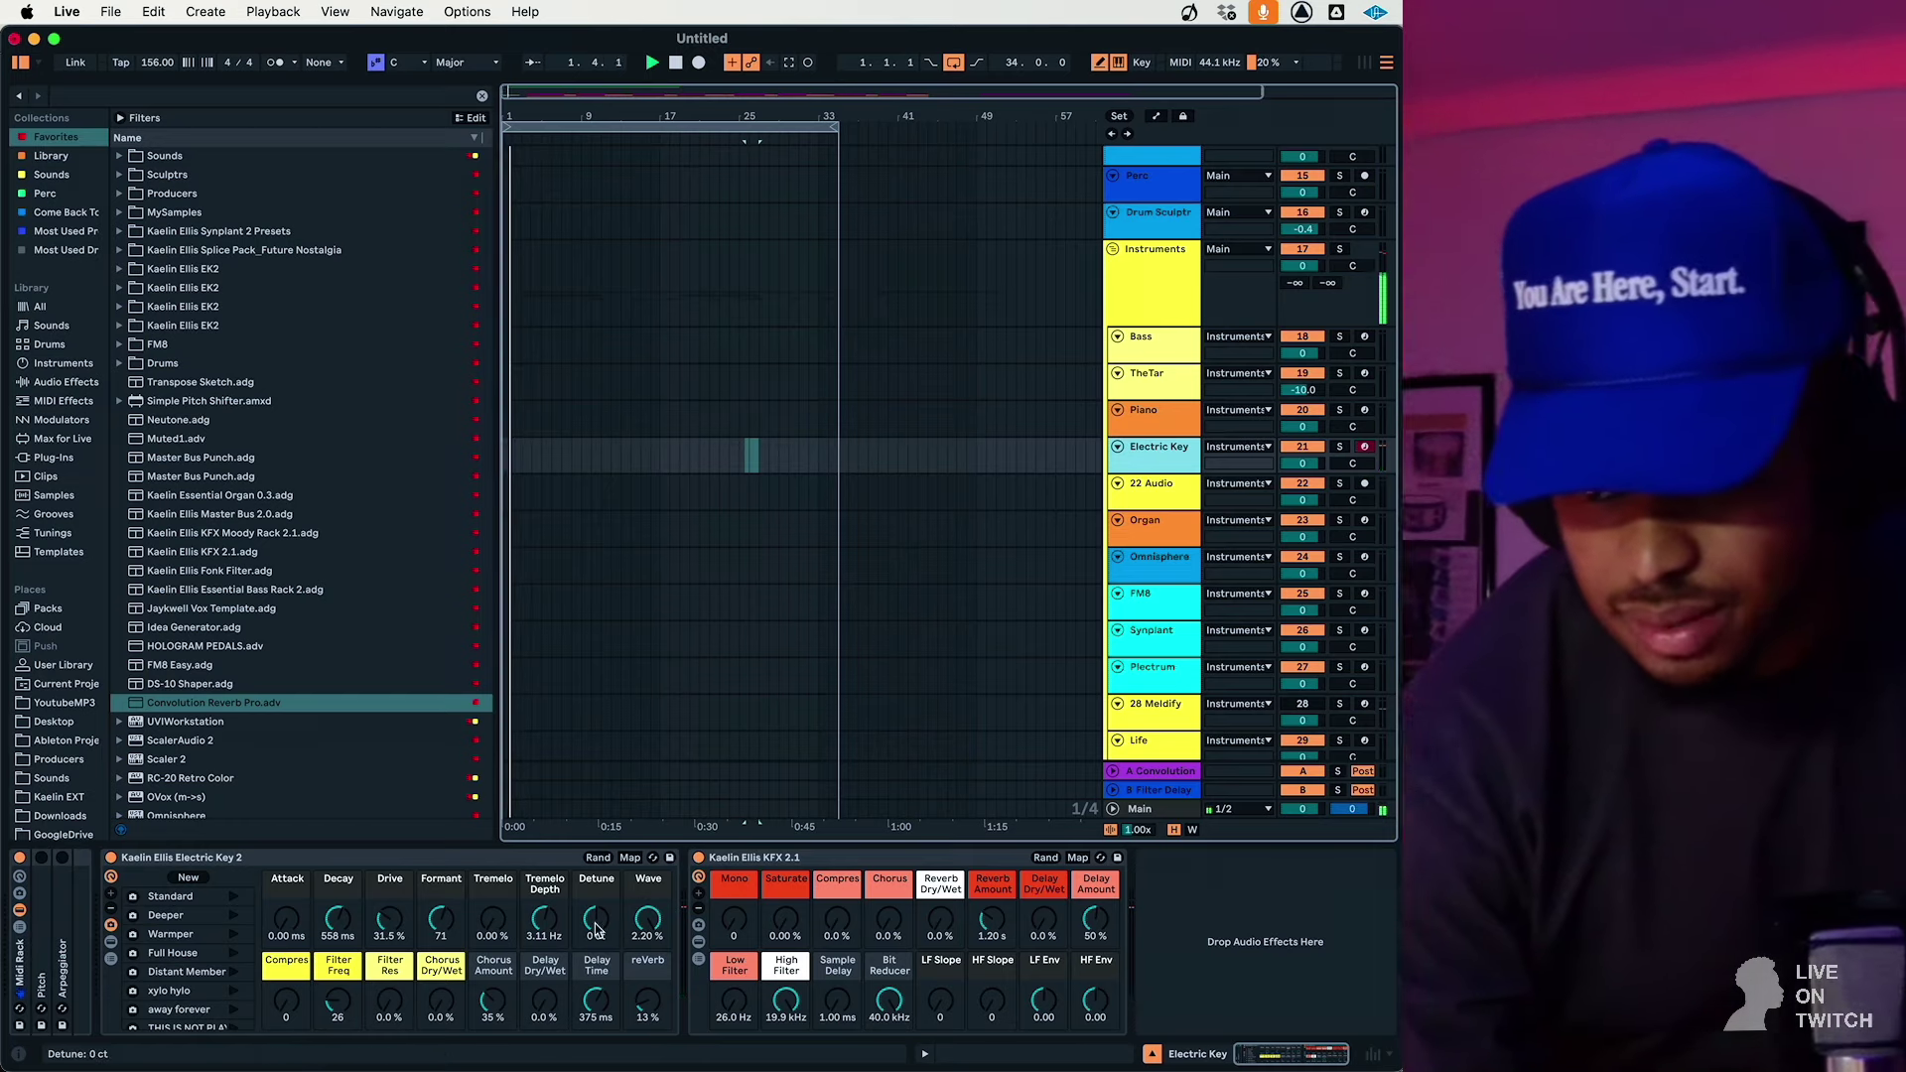
{"action": "left_click_drag", "start_coordinate": [596, 919], "coordinate": [596, 930]}
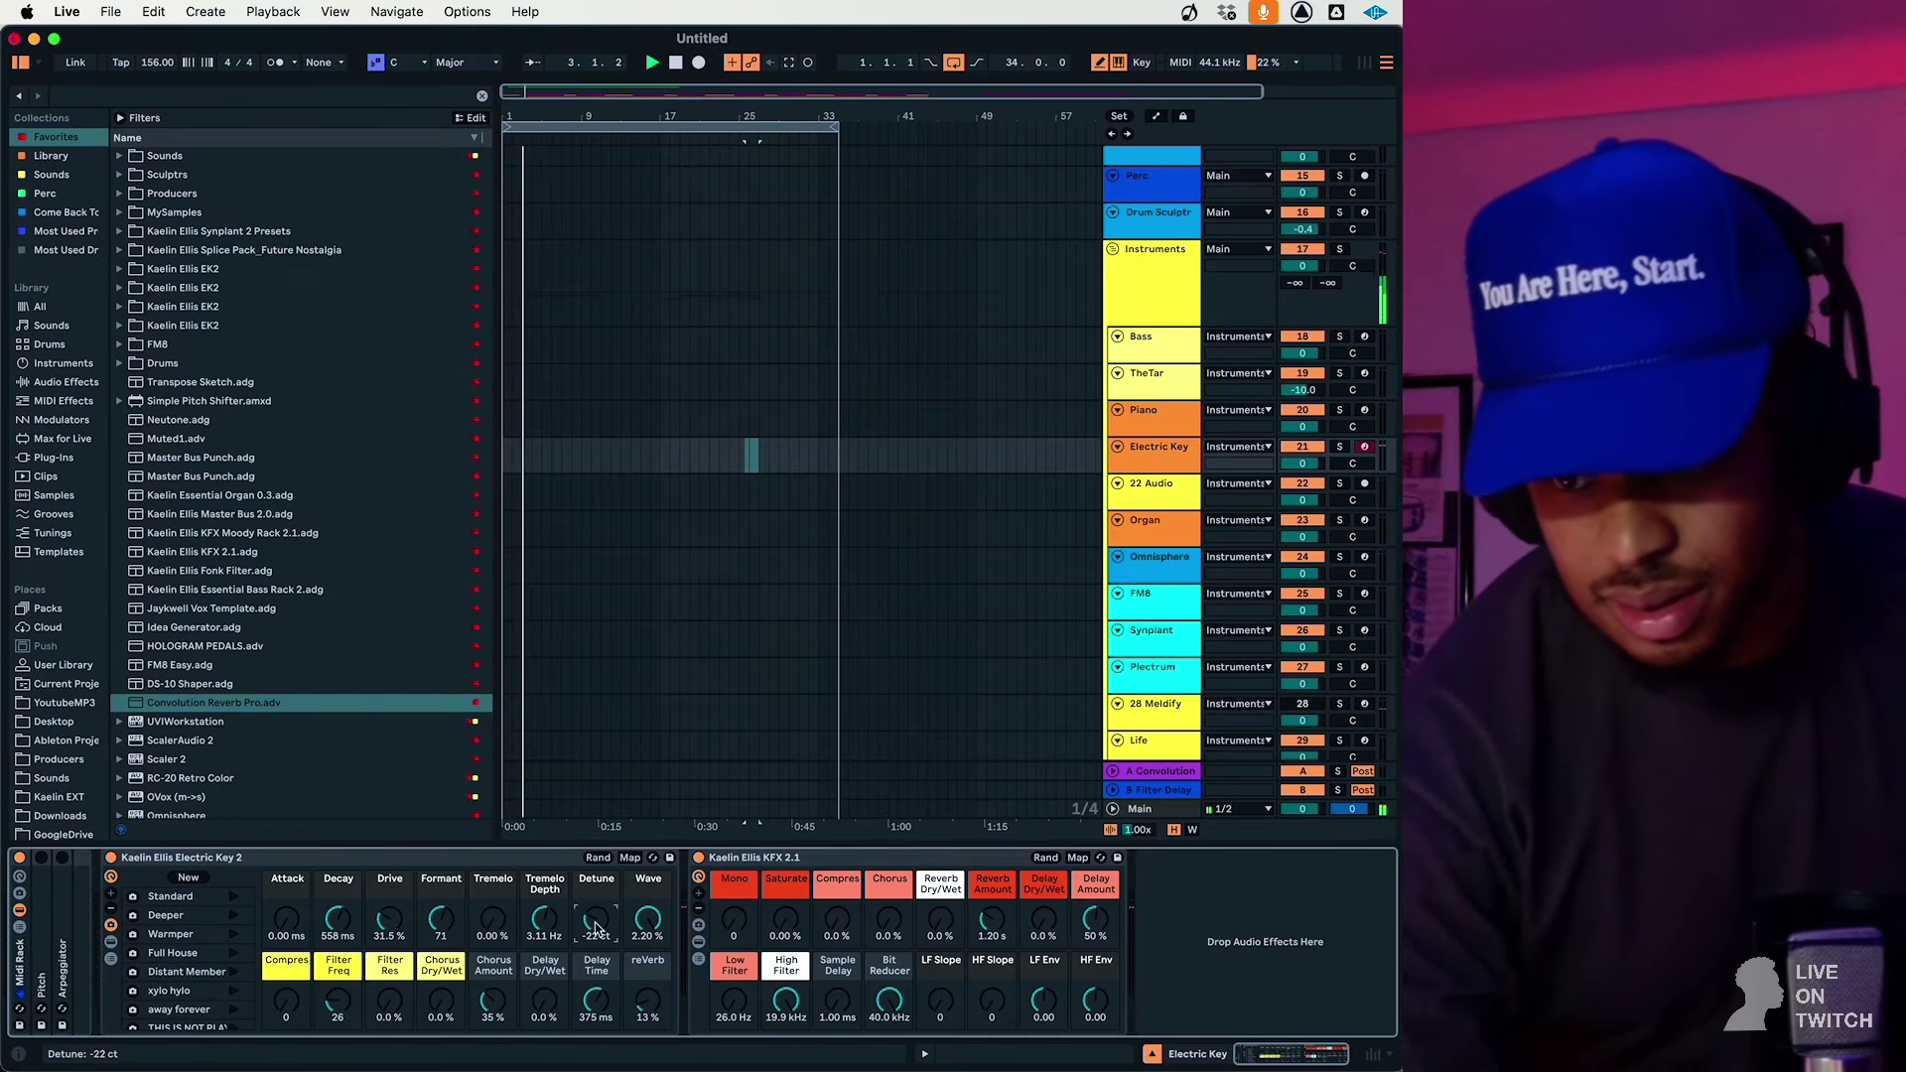
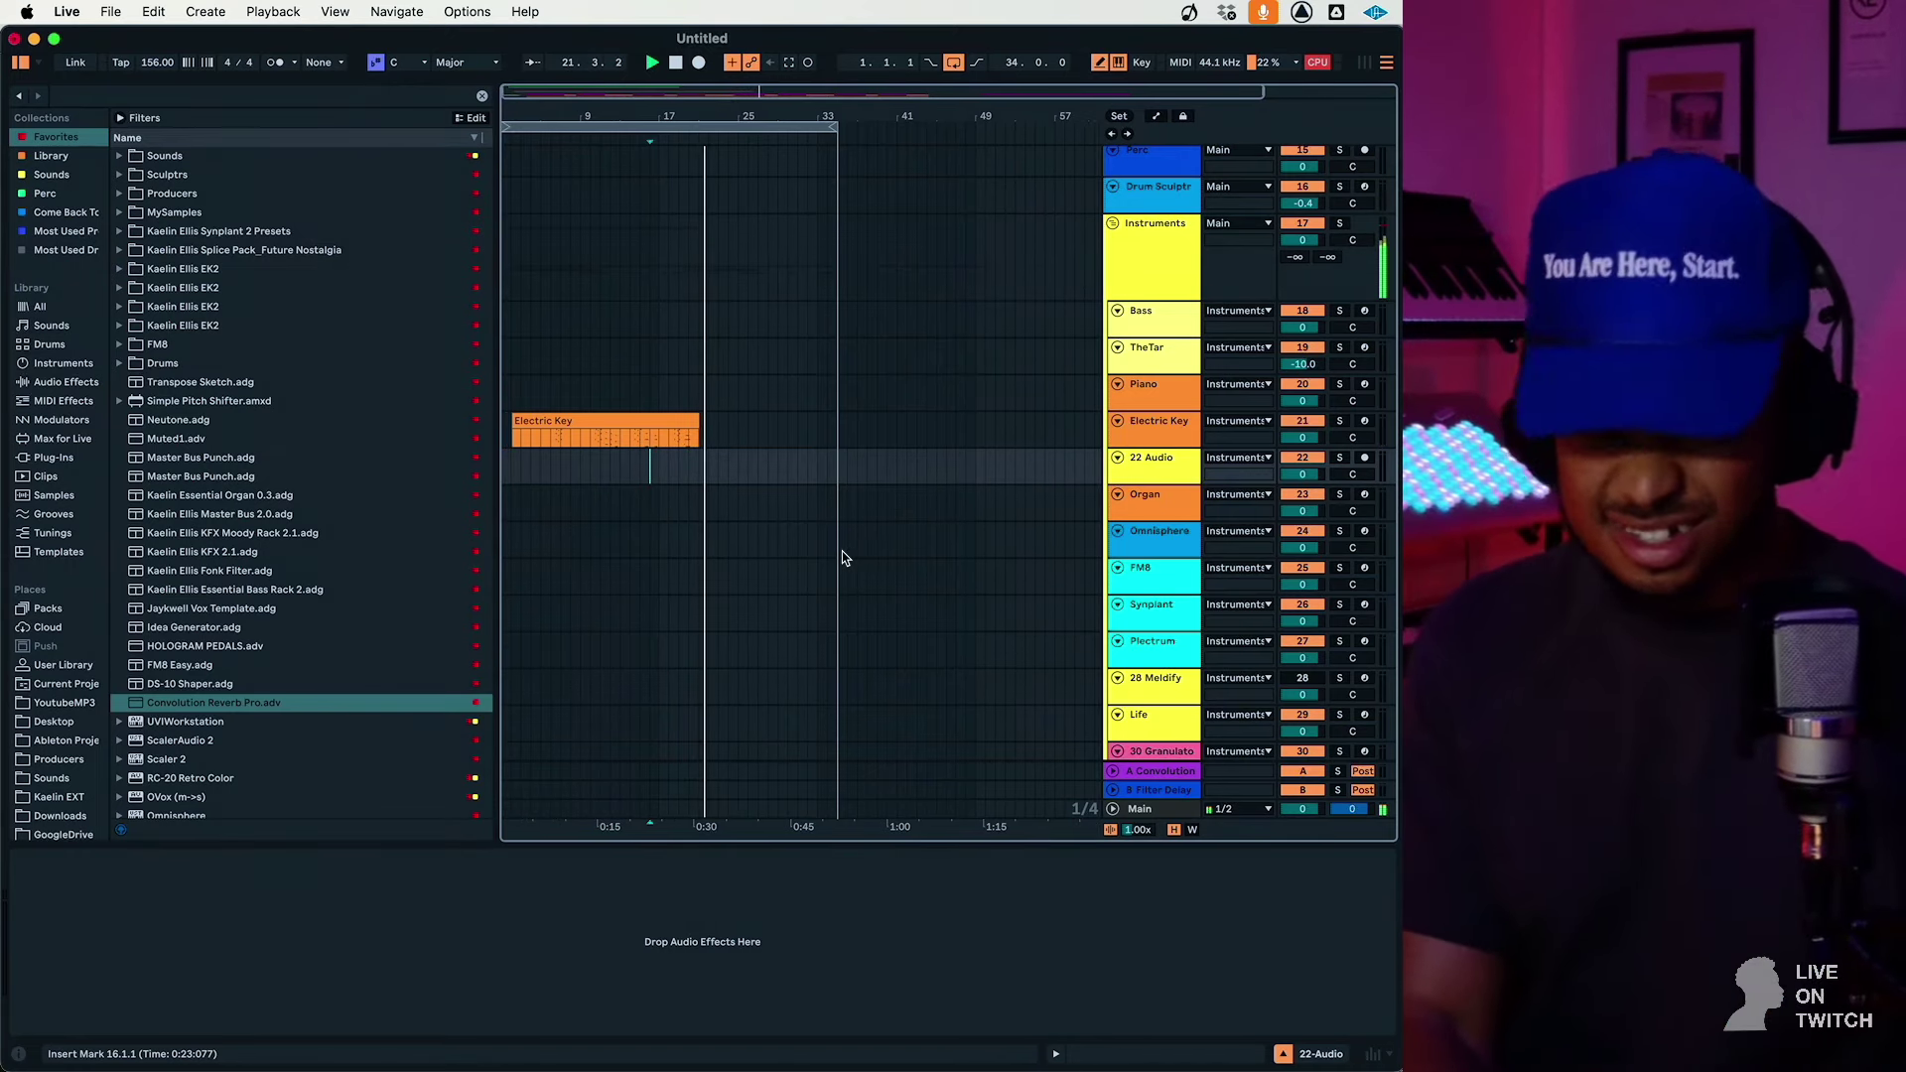
{"action": "left_click", "coordinate": [679, 481]}
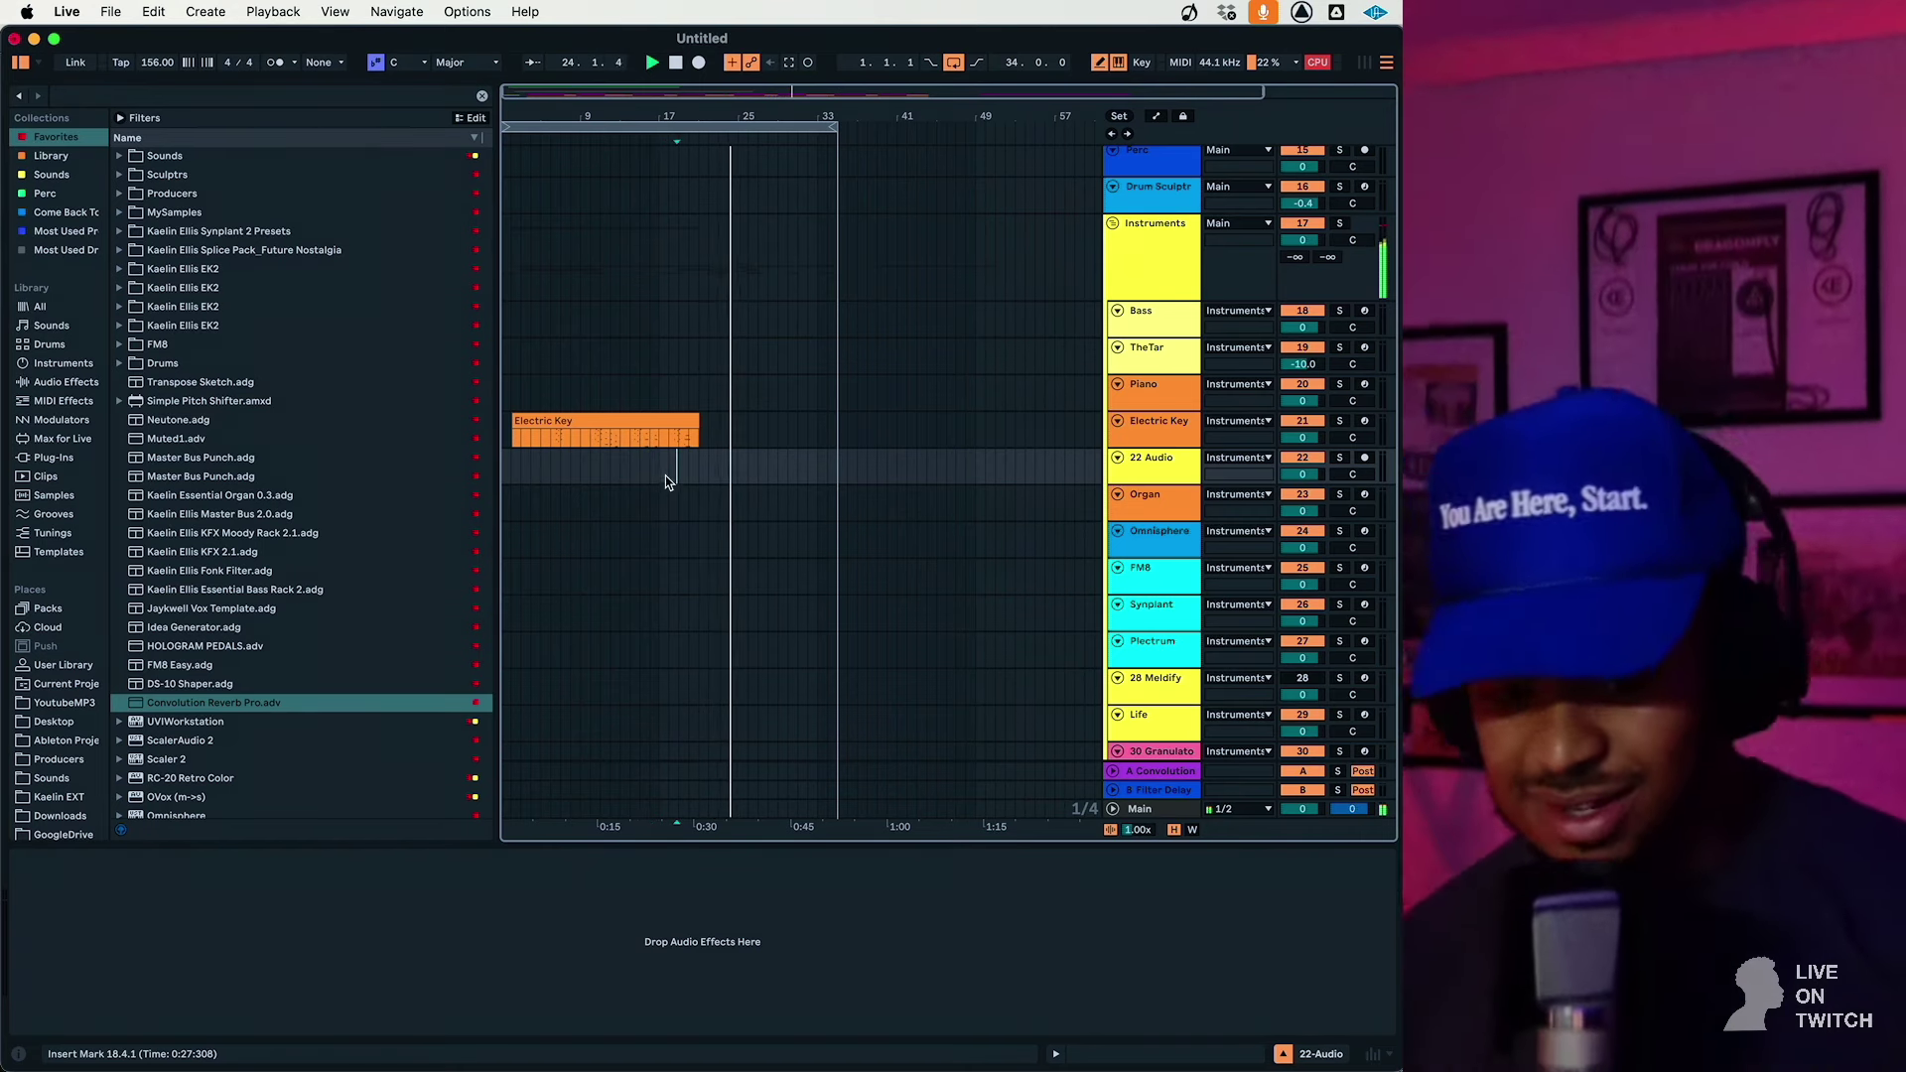
{"action": "left_click", "coordinate": [650, 465]}
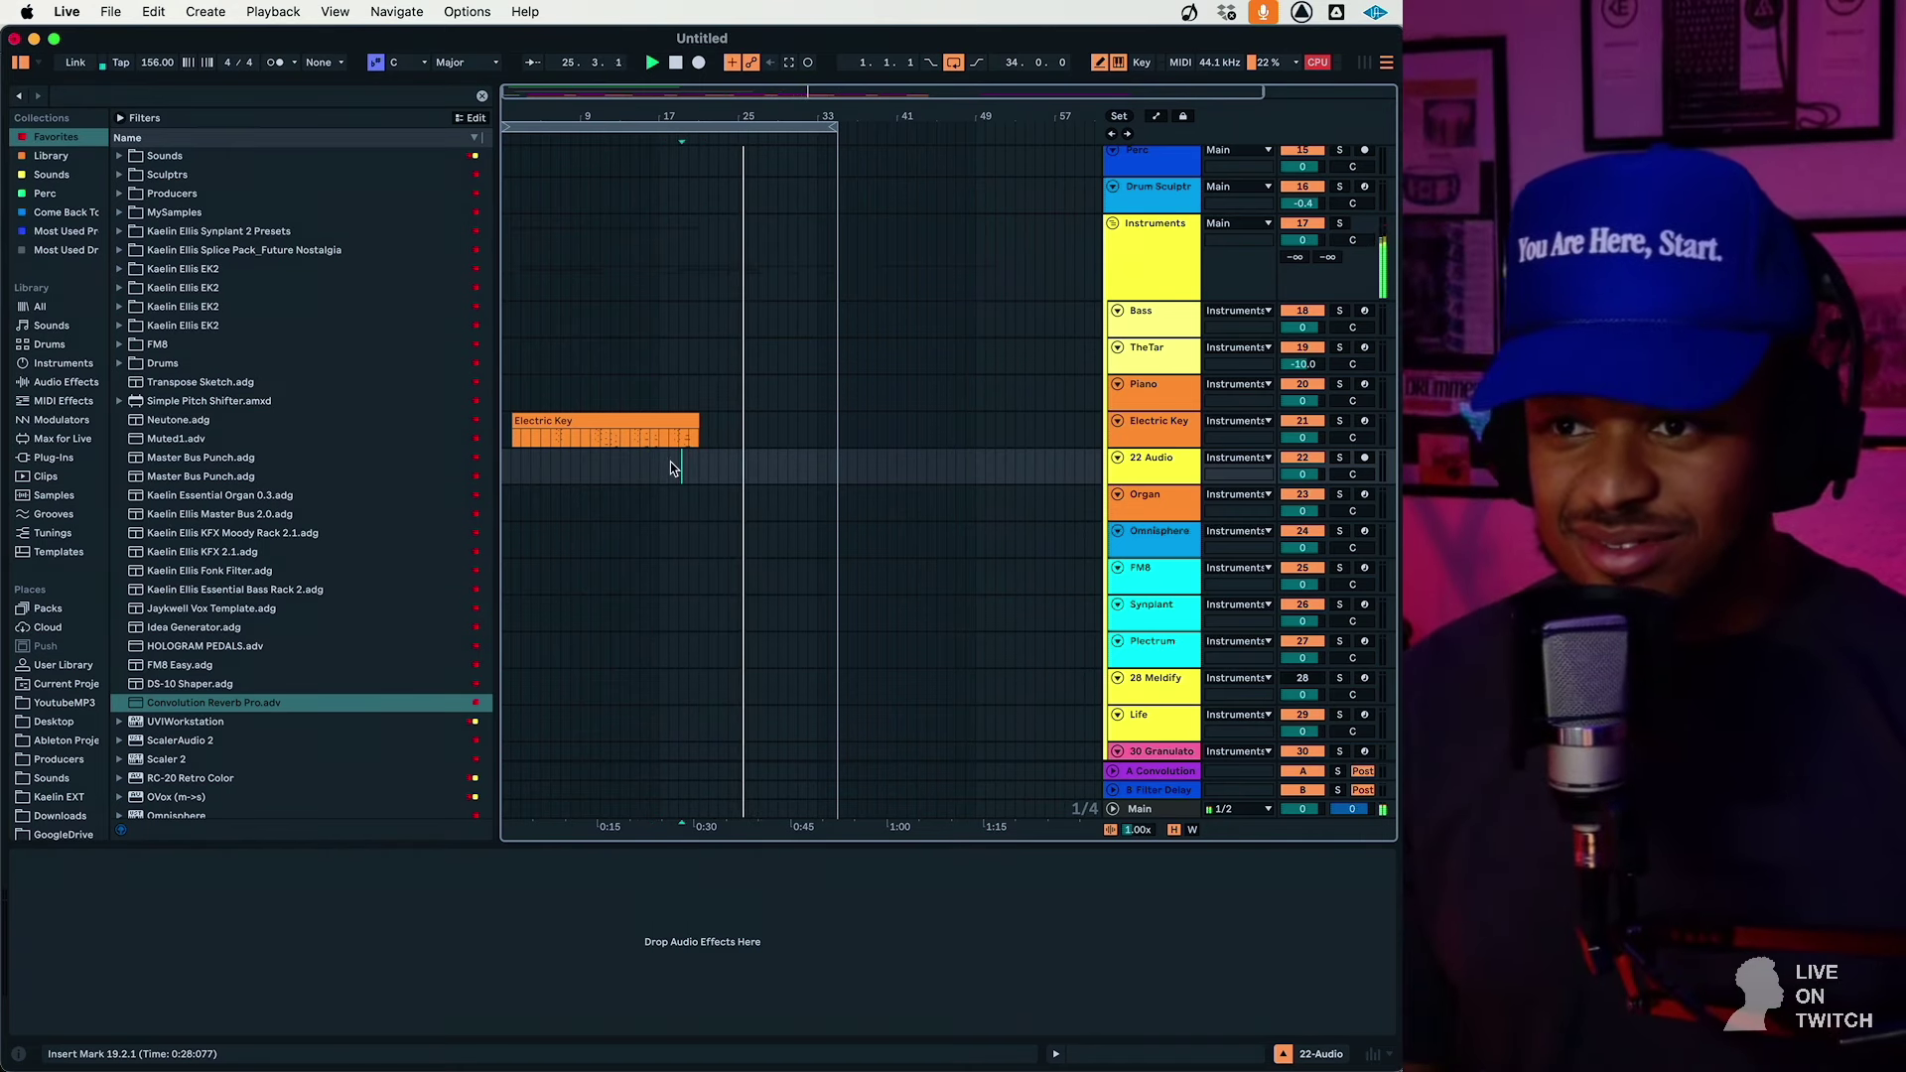
{"action": "left_click", "coordinate": [670, 470]}
Lower the Electric Key track's volume to -9.9 dB and set the arrangement's fixed grid to 2/1
{"action": "left_click_drag", "start_coordinate": [628, 100], "coordinate": [628, 176]}
{"action": "left_click_drag", "start_coordinate": [1302, 437], "coordinate": [1301, 476]}
{"action": "left_click", "coordinate": [866, 546]}
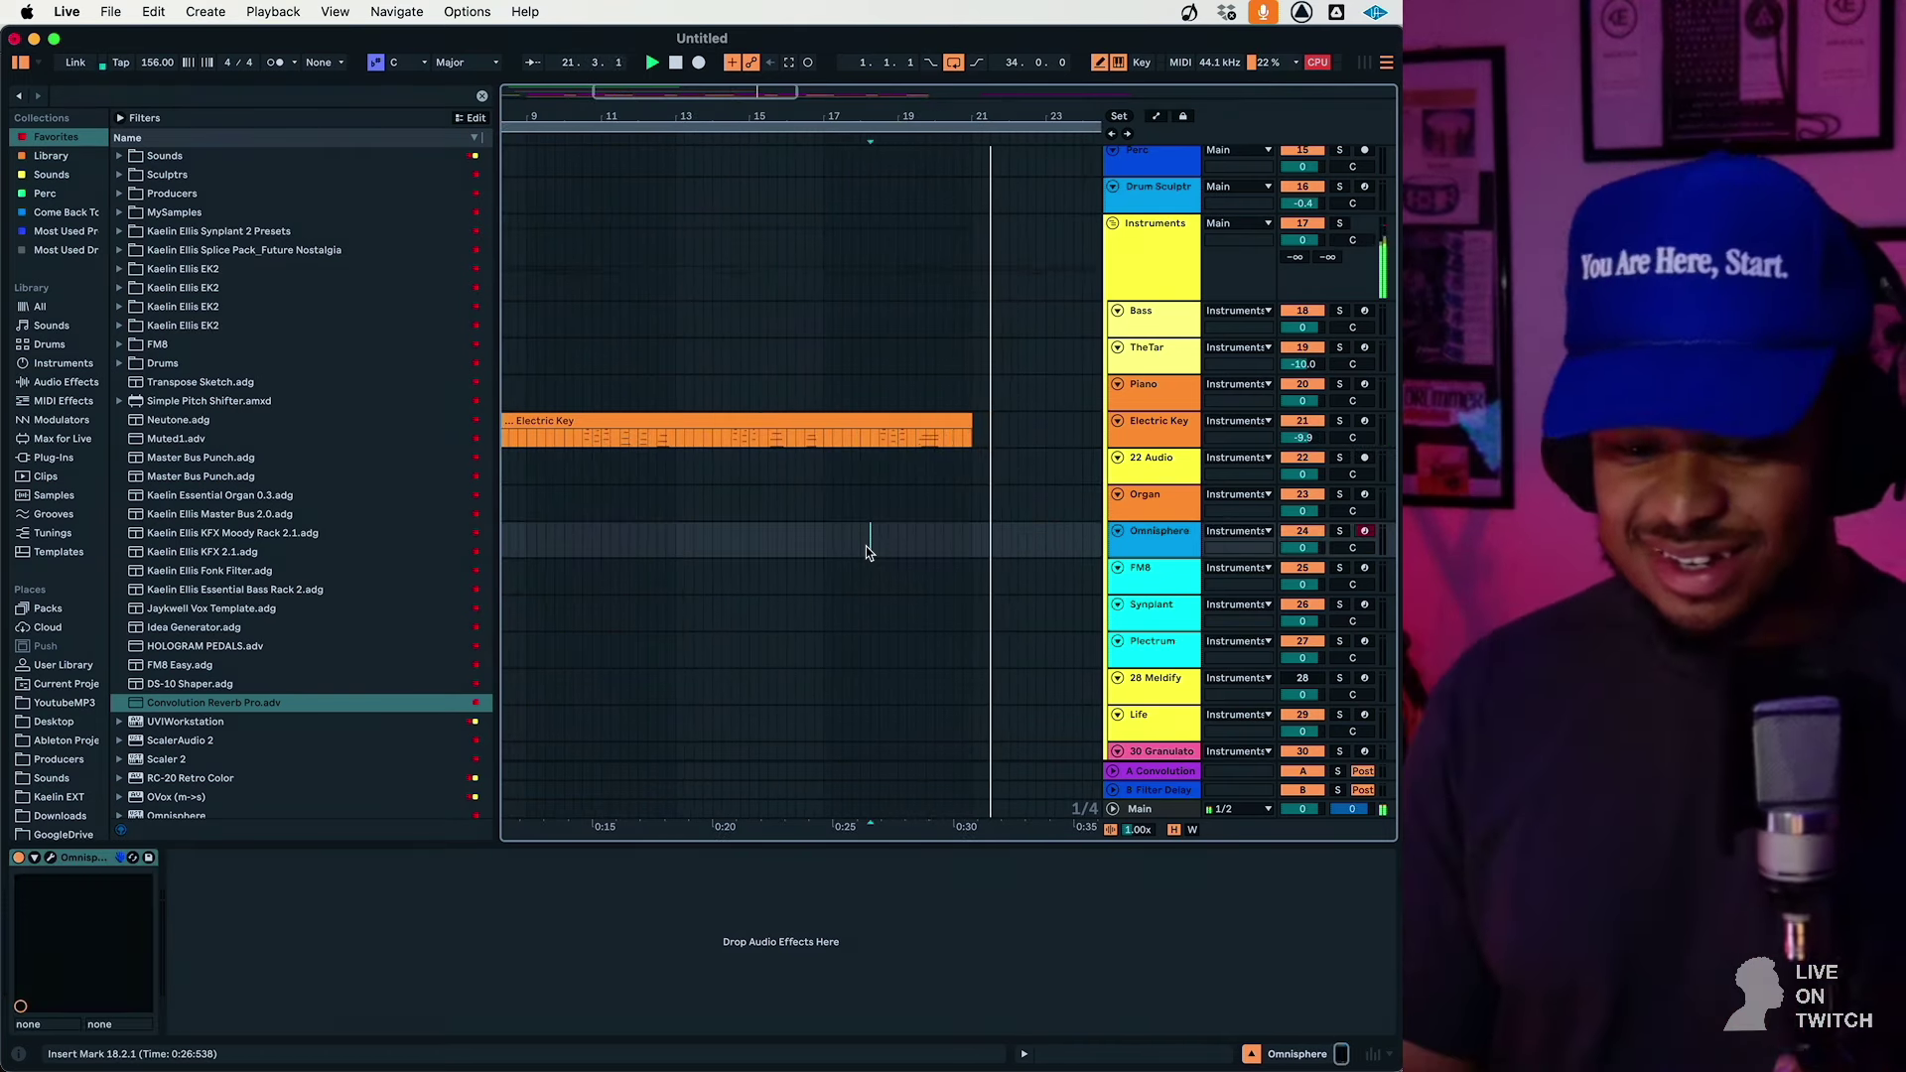
{"action": "right_click", "coordinate": [866, 546]}
{"action": "key", "text": "Escape"}
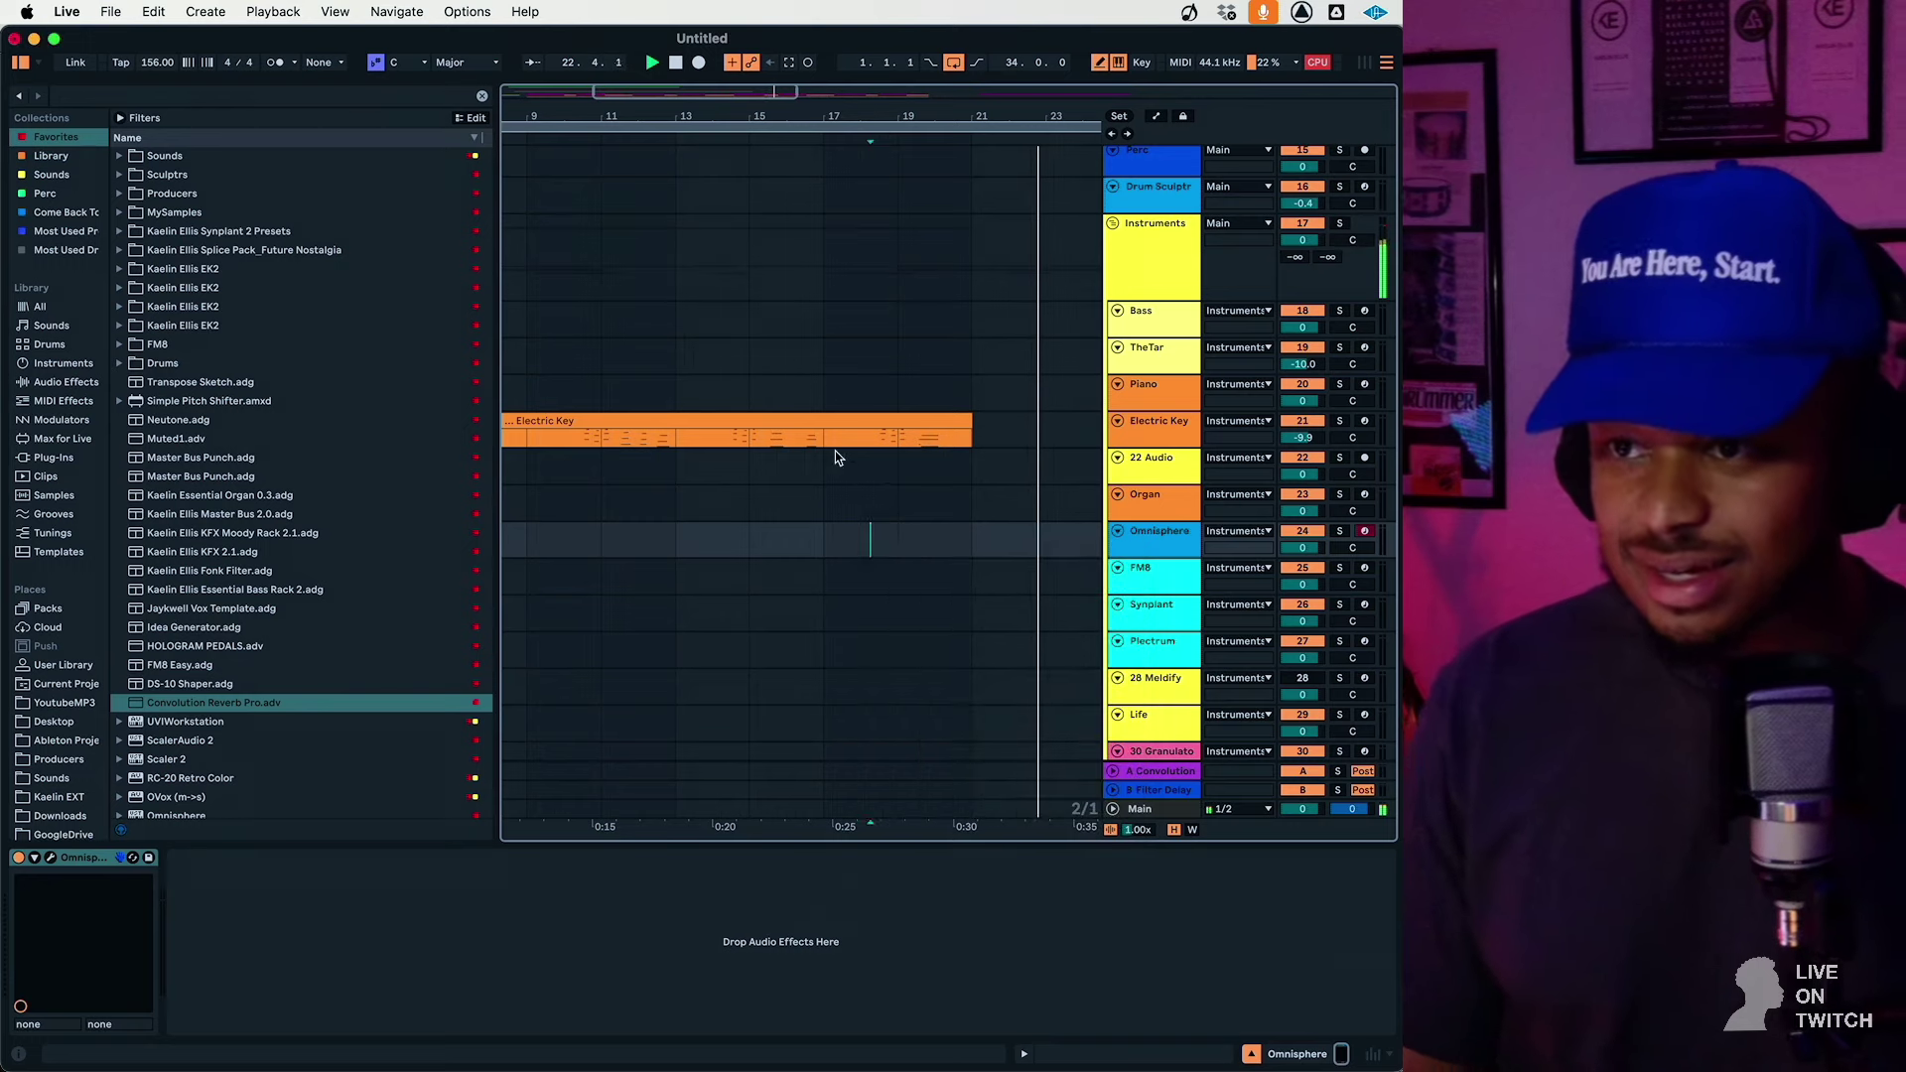
Duplicate bars 17 to 25 of the Electric Key track to bar 25
{"action": "left_click", "coordinate": [828, 437]}
{"action": "left_click_drag", "start_coordinate": [849, 443], "coordinate": [1070, 443]}
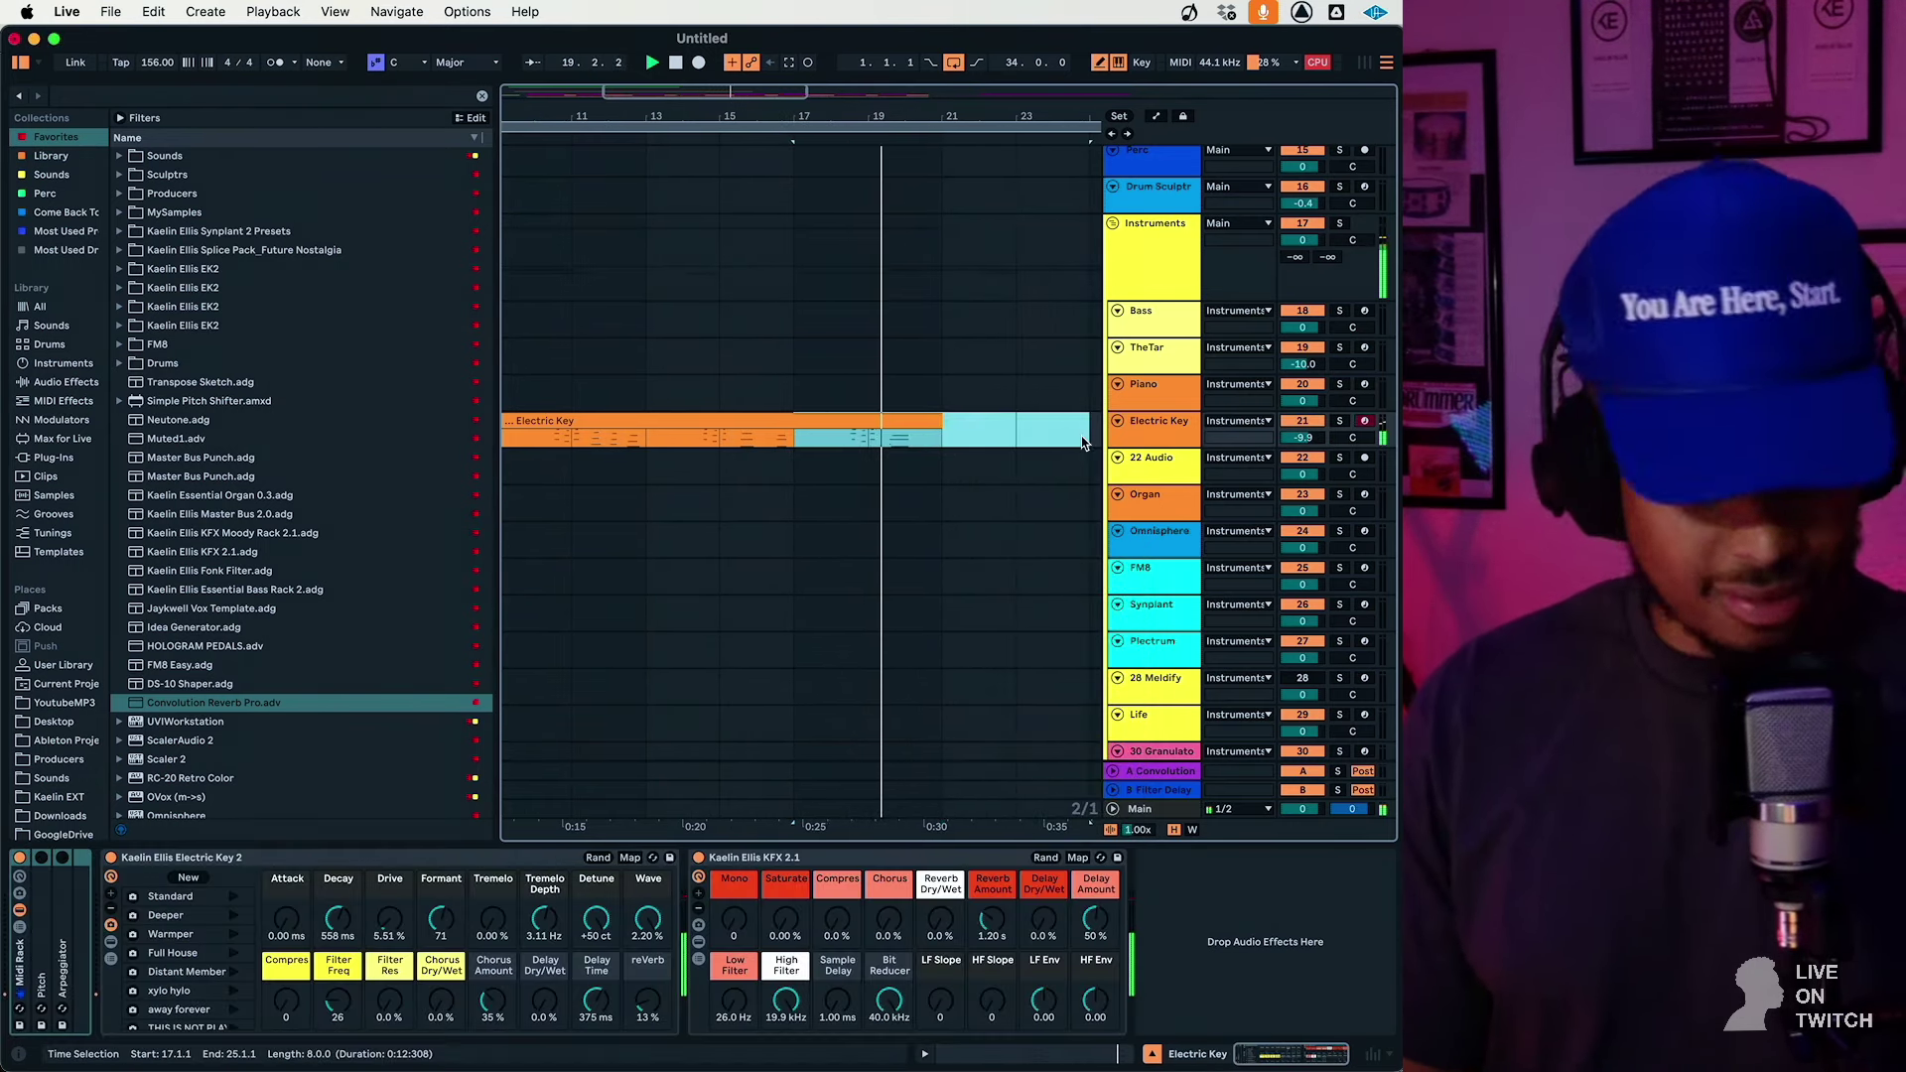
{"action": "key", "text": "ctrl+d"}
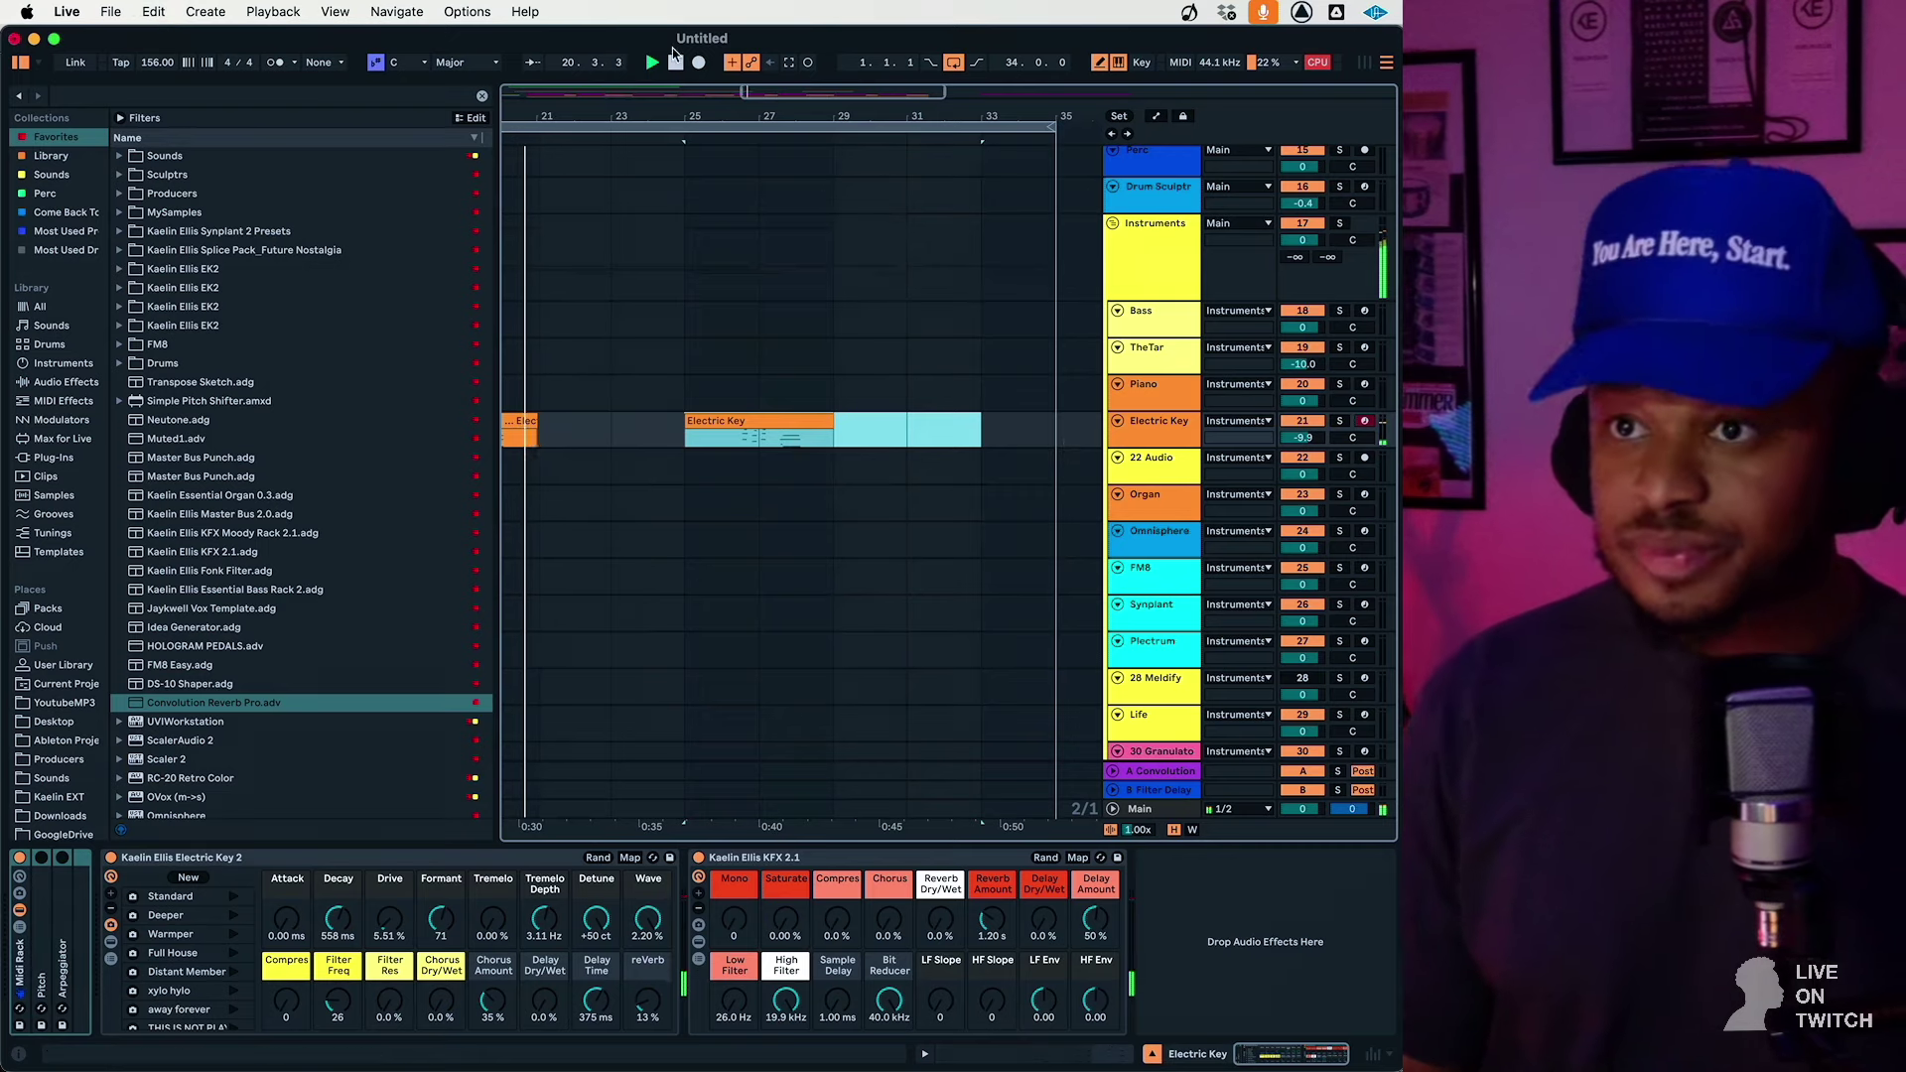
{"action": "key", "text": "minus"}
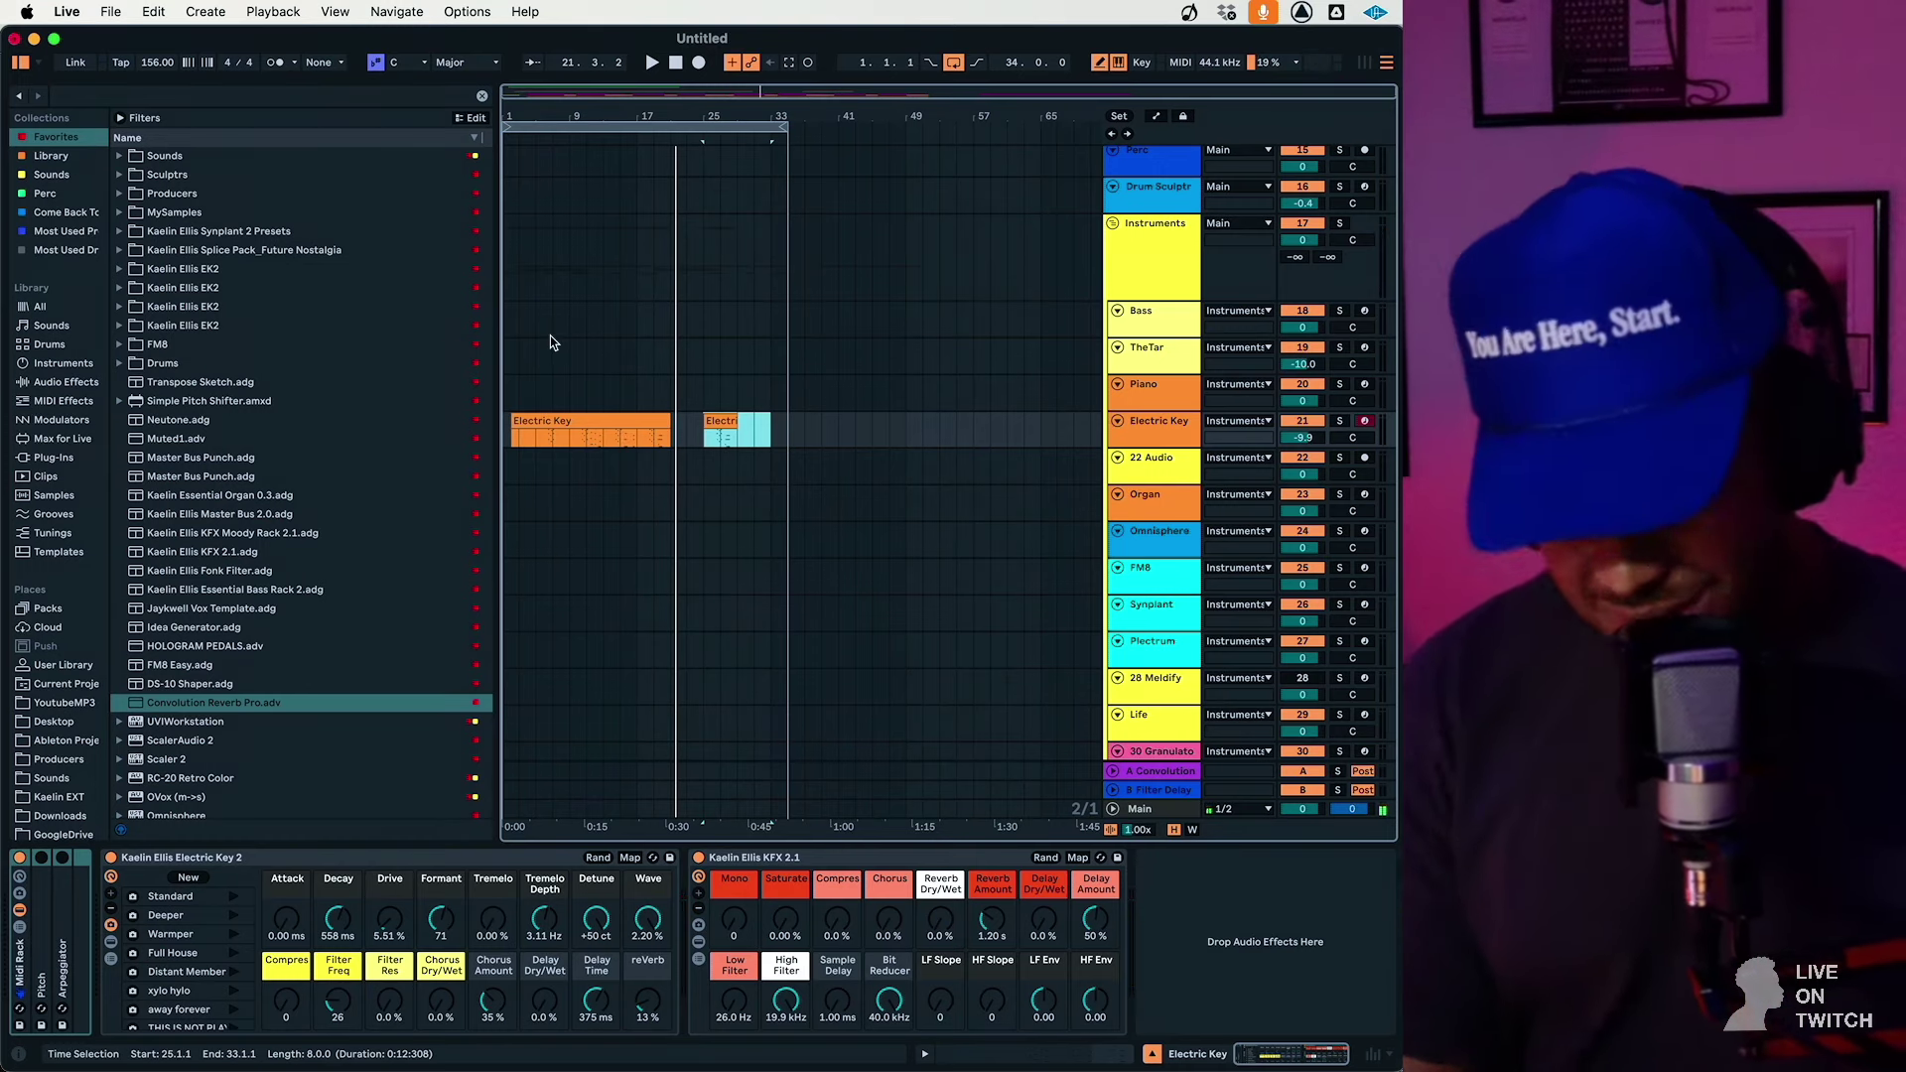
Play the arrangement from bar 1 and set the Electric Key rack's Delay Dry/Wet to 70 %, Delay Time to 1.37 s and reVerb to 63 %
{"action": "key", "text": "Home"}
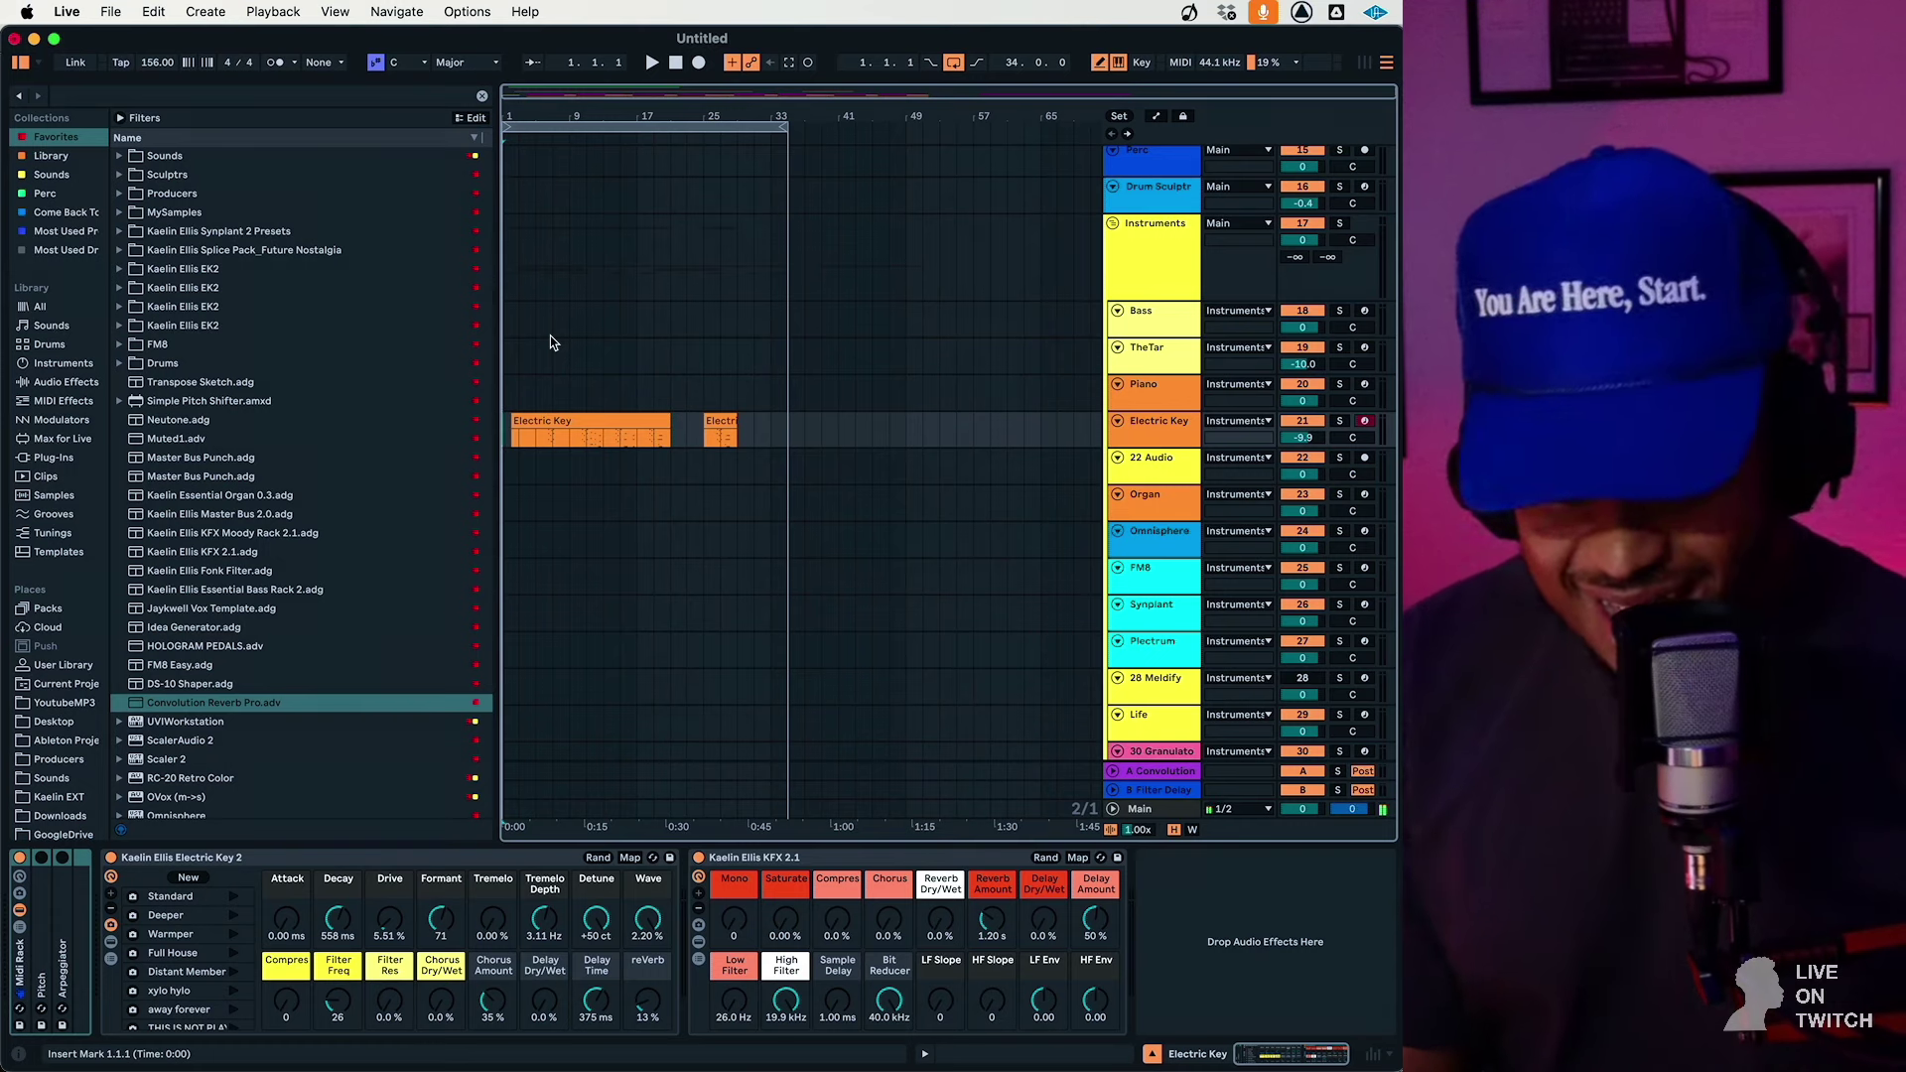
{"action": "key", "text": "space"}
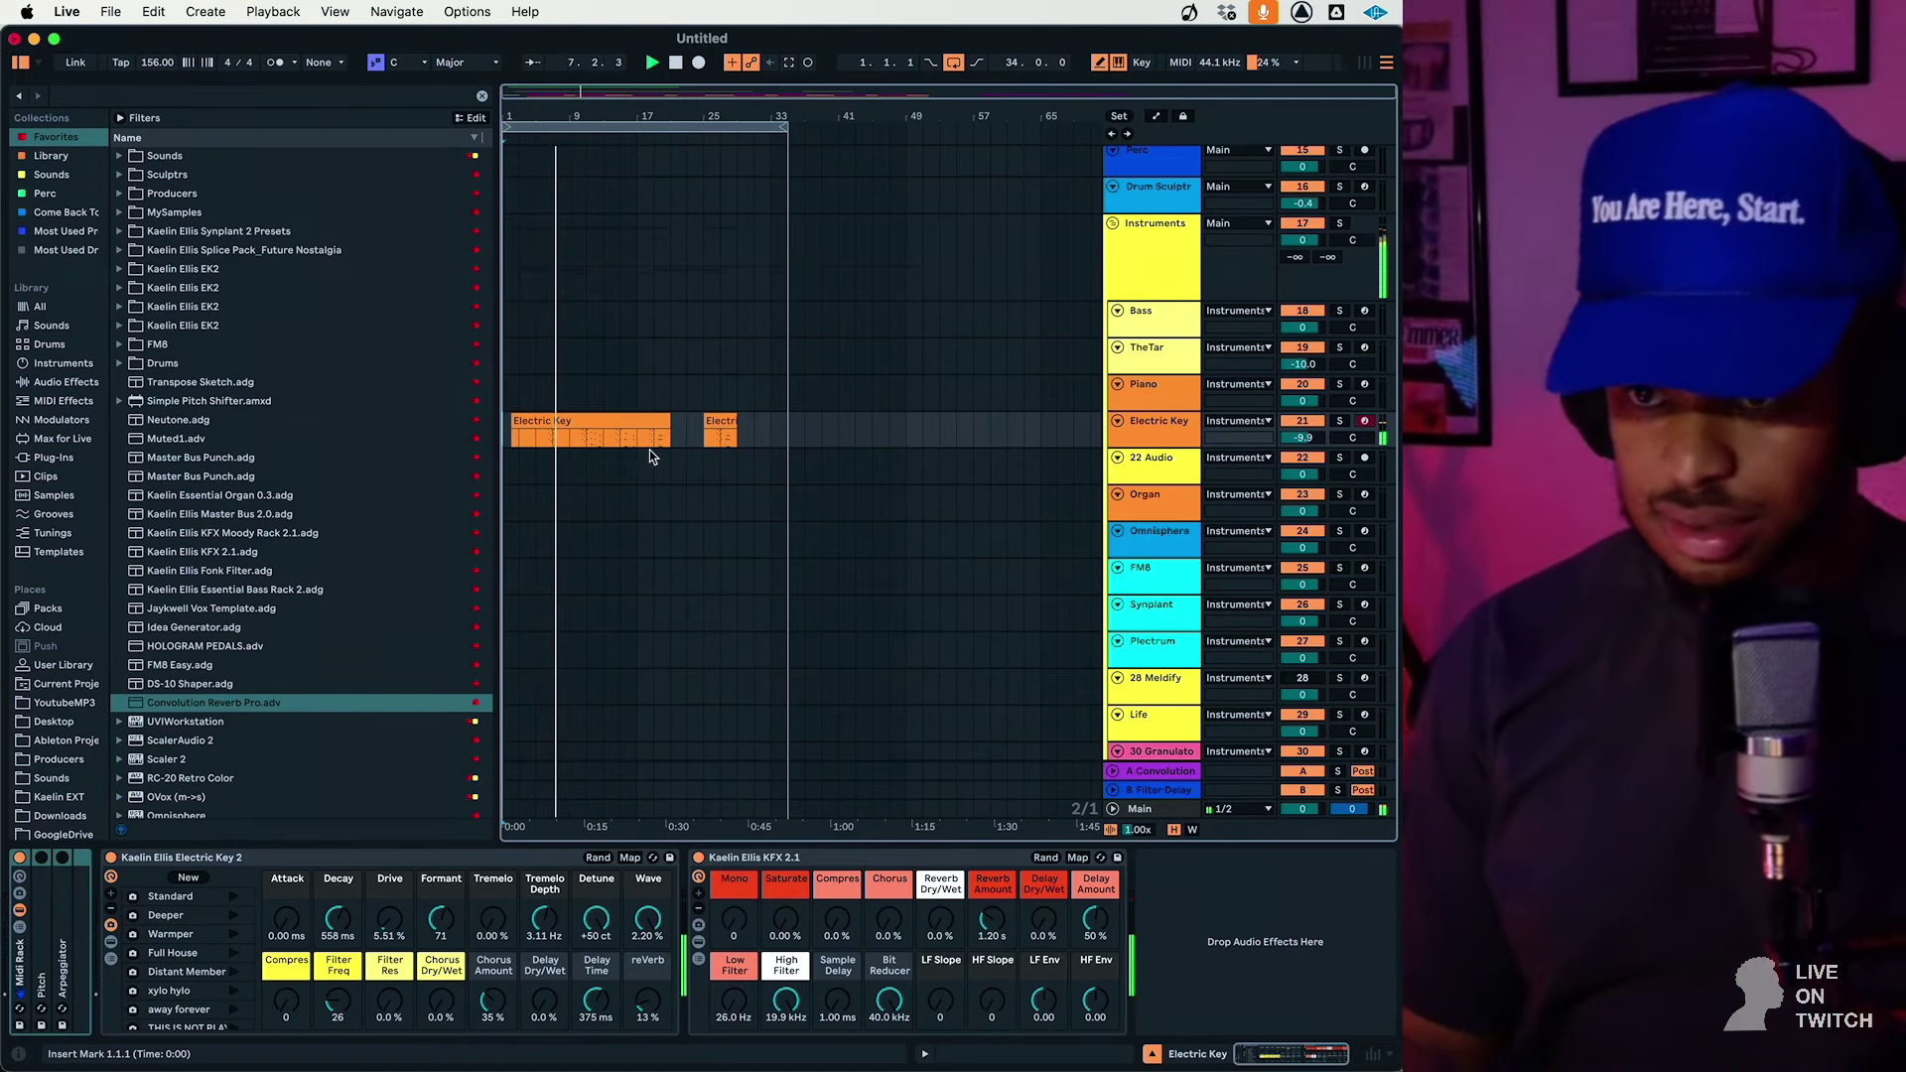
{"action": "left_click_drag", "start_coordinate": [701, 434], "coordinate": [771, 437]}
{"action": "left_click_drag", "start_coordinate": [648, 1001], "coordinate": [647, 963]}
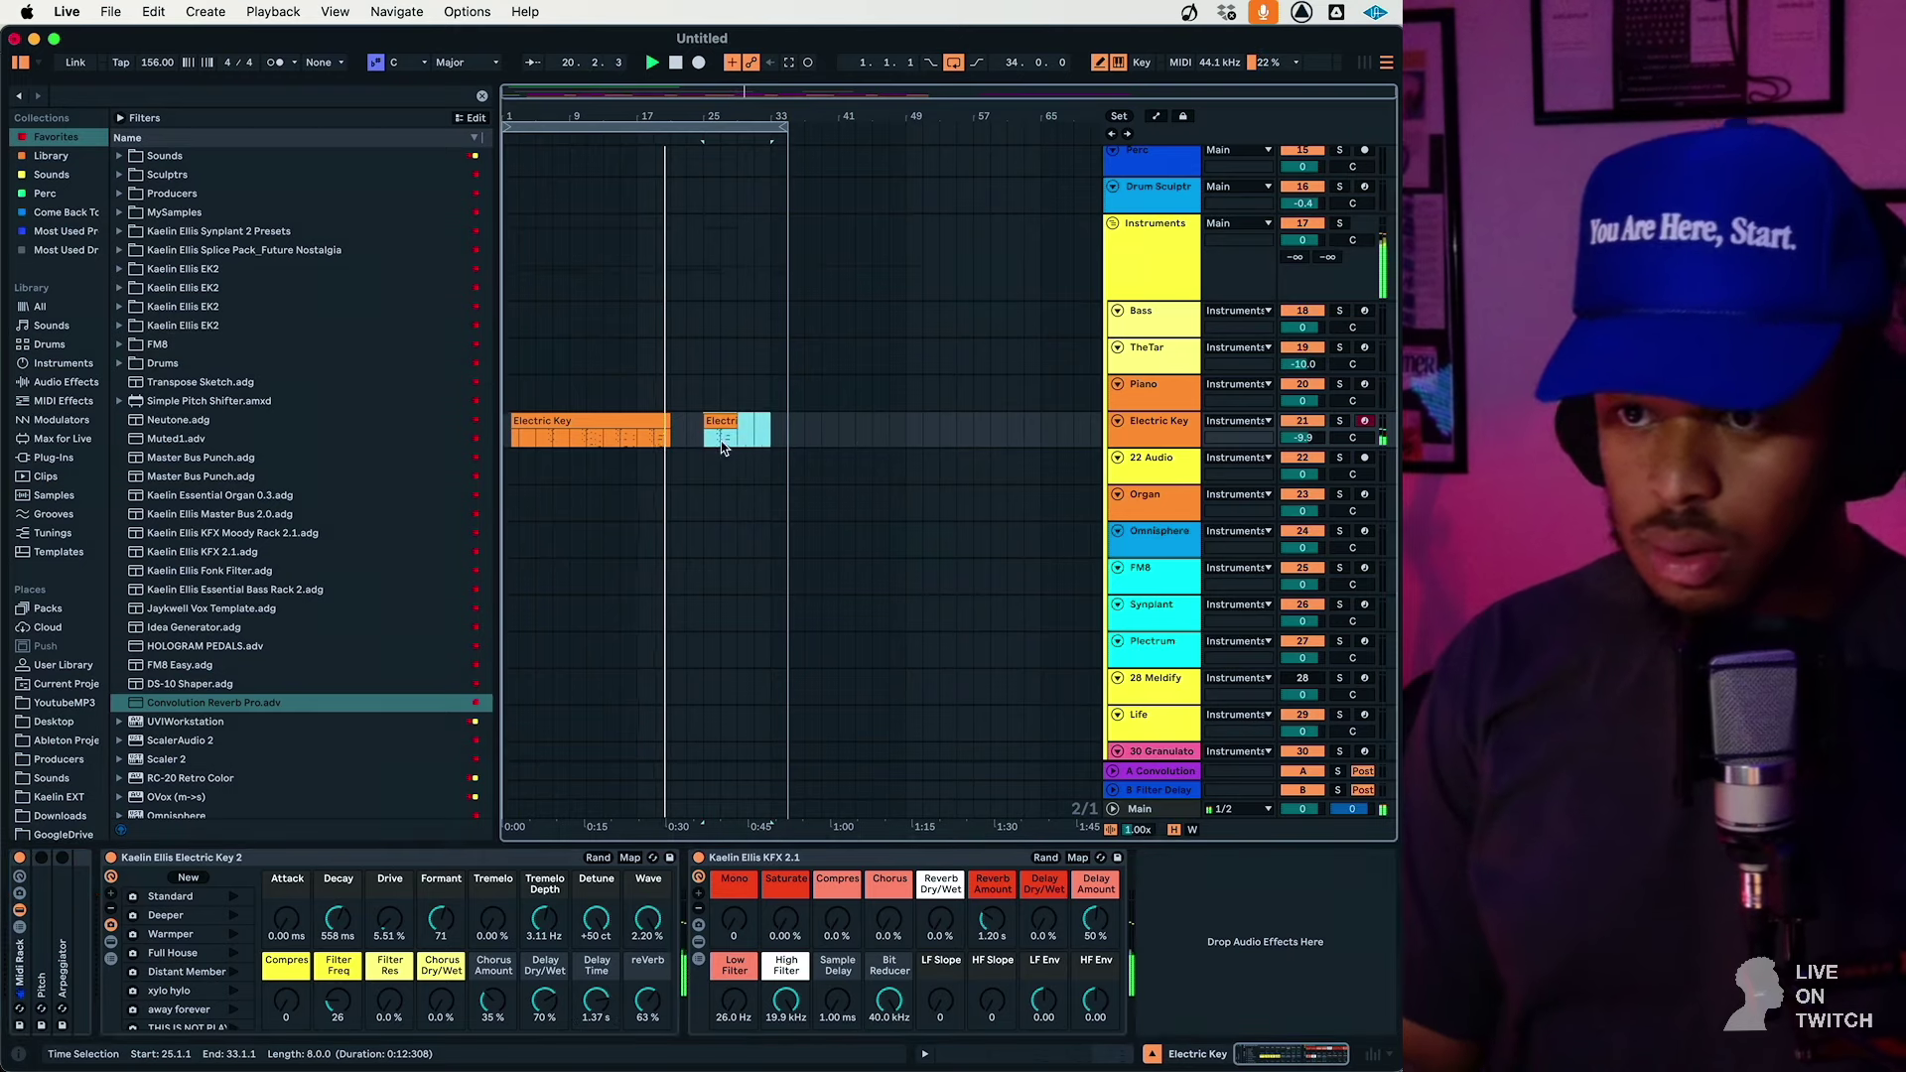
Consolidate Electric Key bars 25 to 33 into one 8-bar clip and place copies at bars 1, 9 and 17
{"action": "left_click", "coordinate": [692, 433]}
{"action": "left_click_drag", "start_coordinate": [772, 434], "coordinate": [707, 444]}
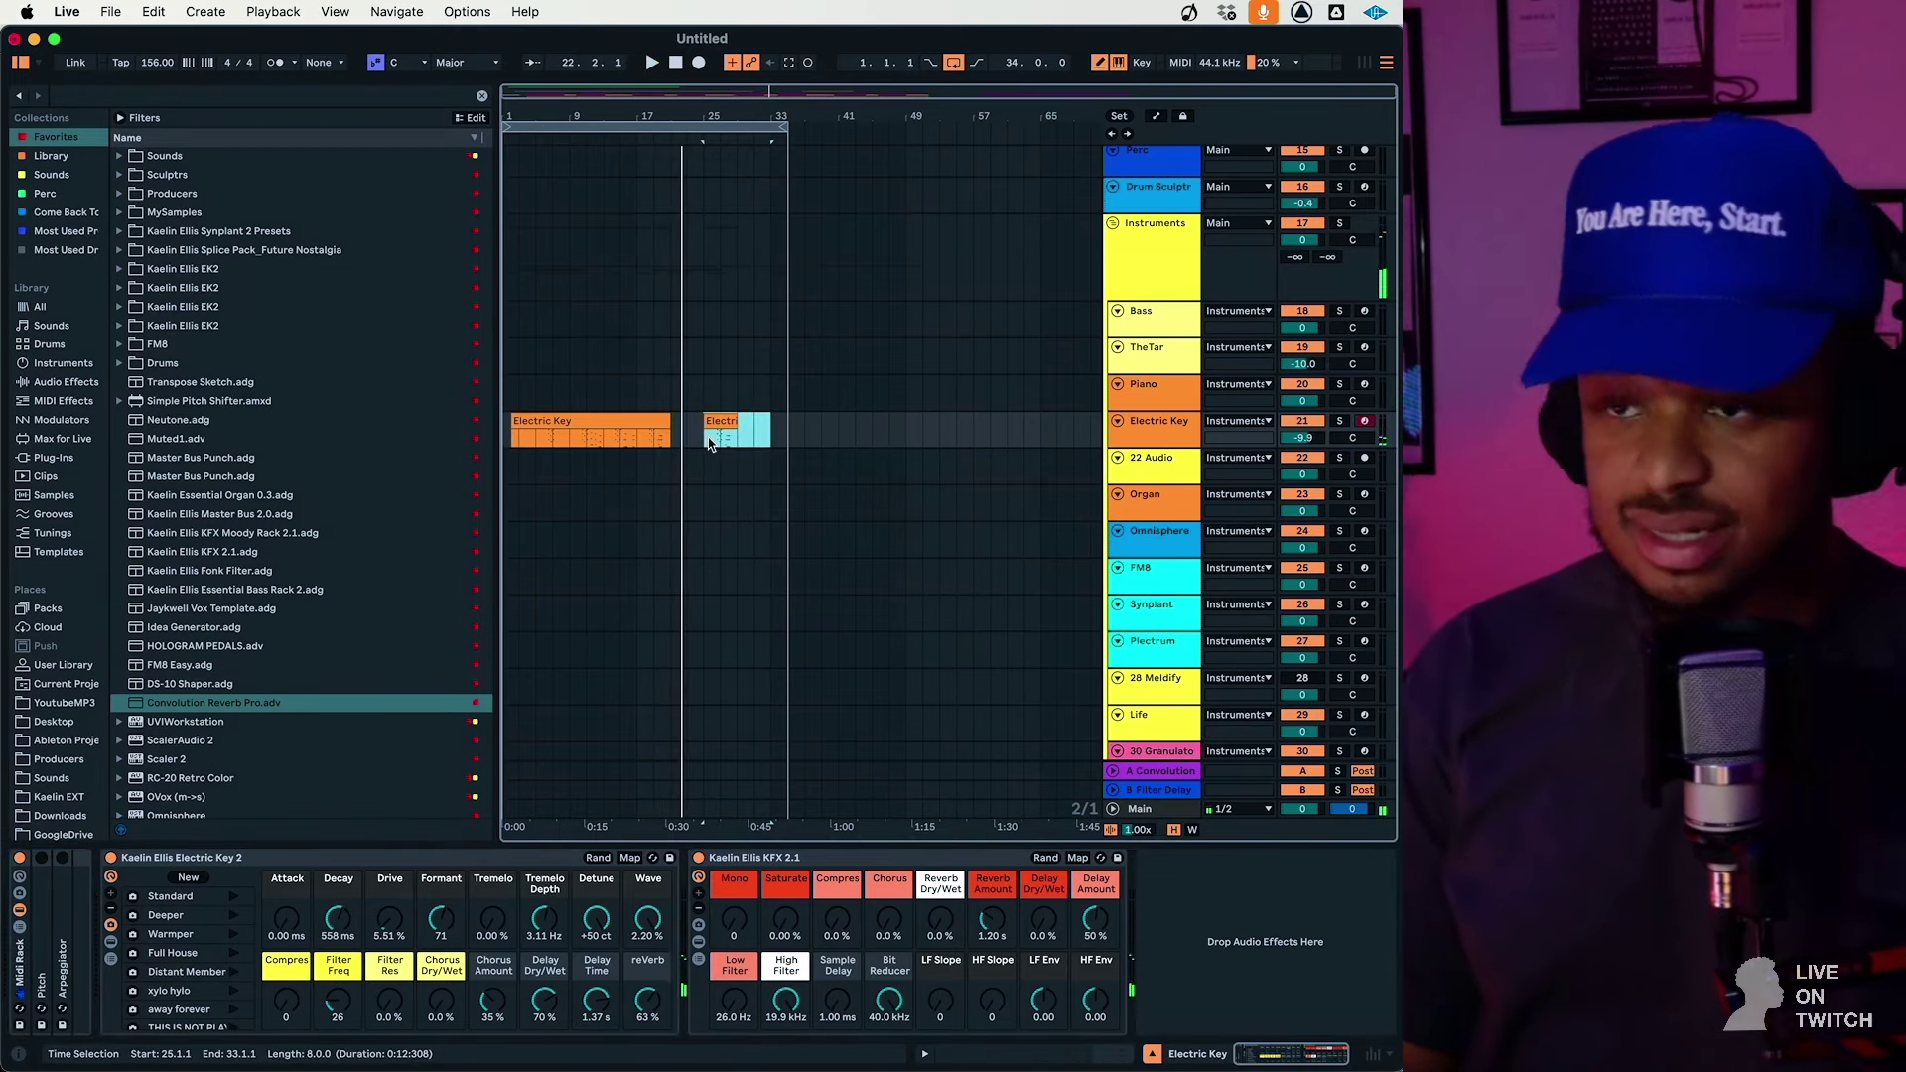
{"action": "key", "text": "super+d"}
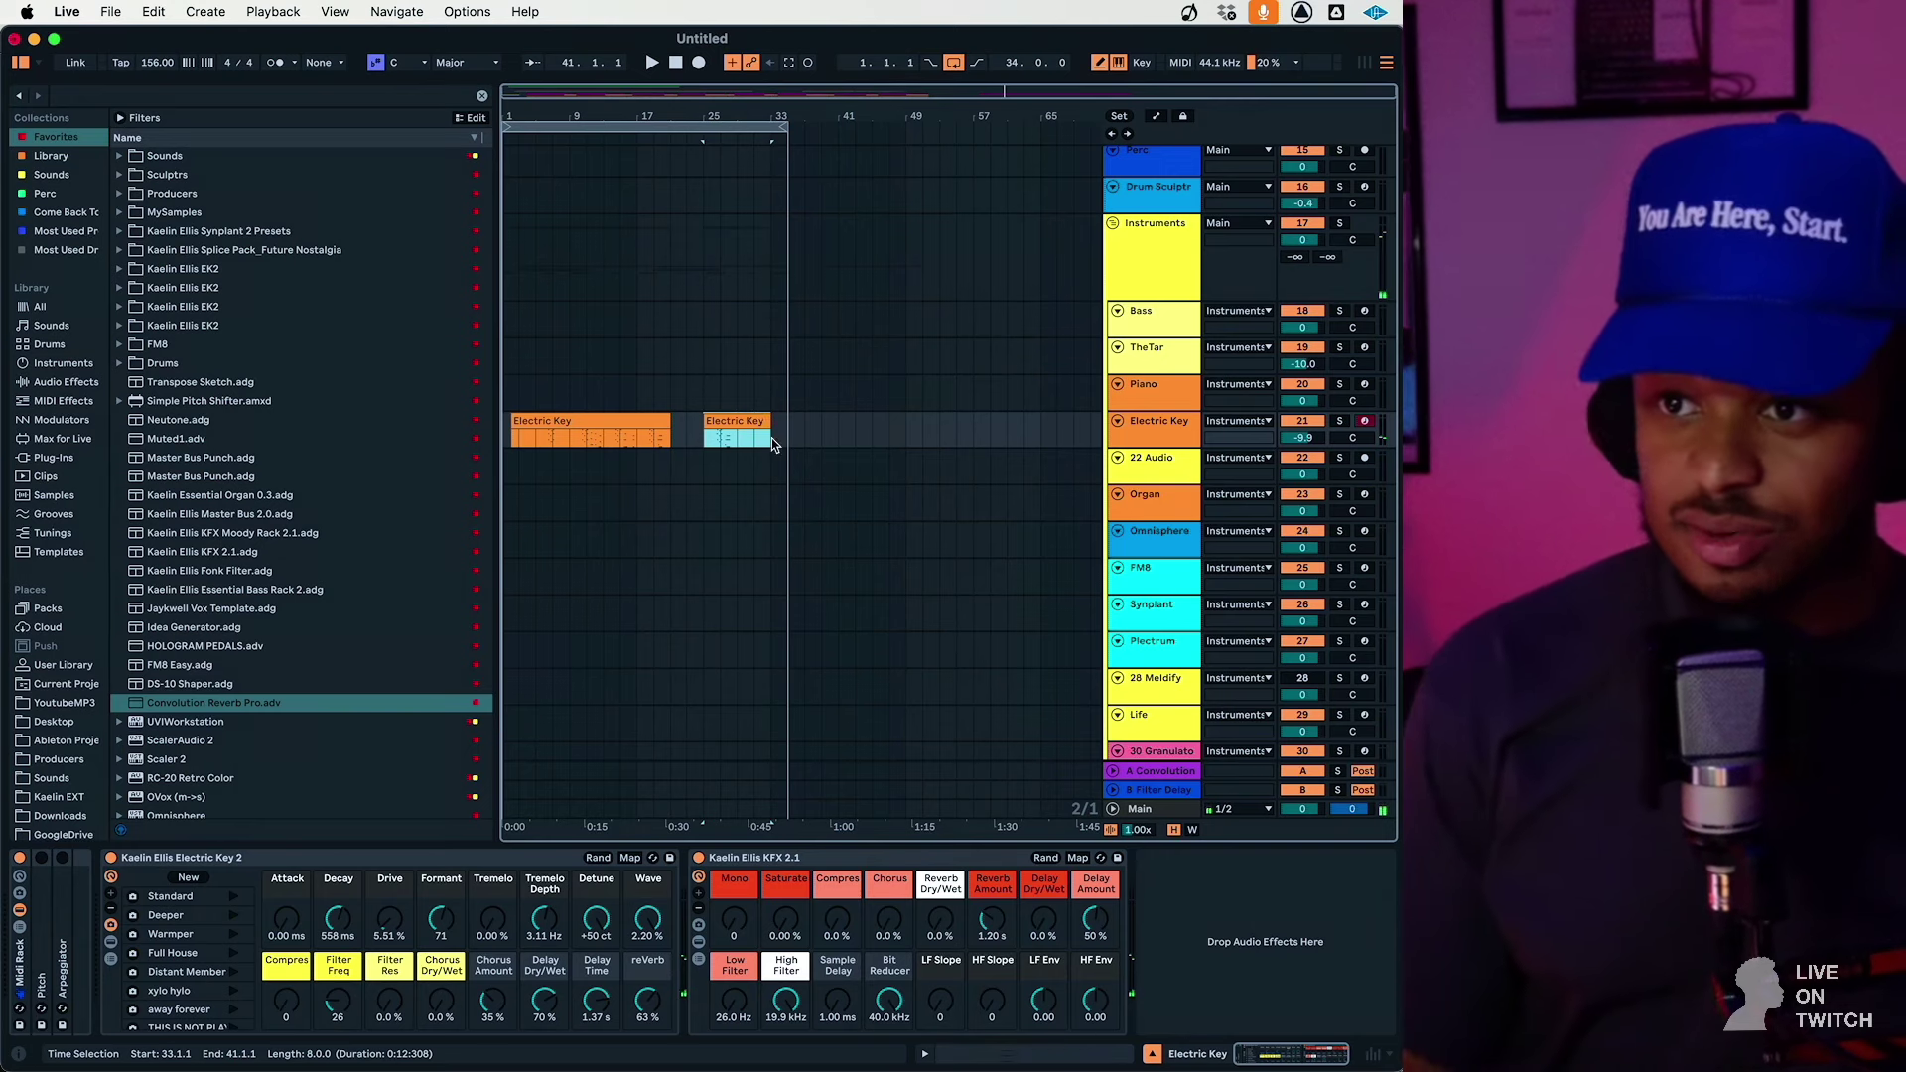
{"action": "left_click_drag", "start_coordinate": [771, 438], "coordinate": [564, 429]}
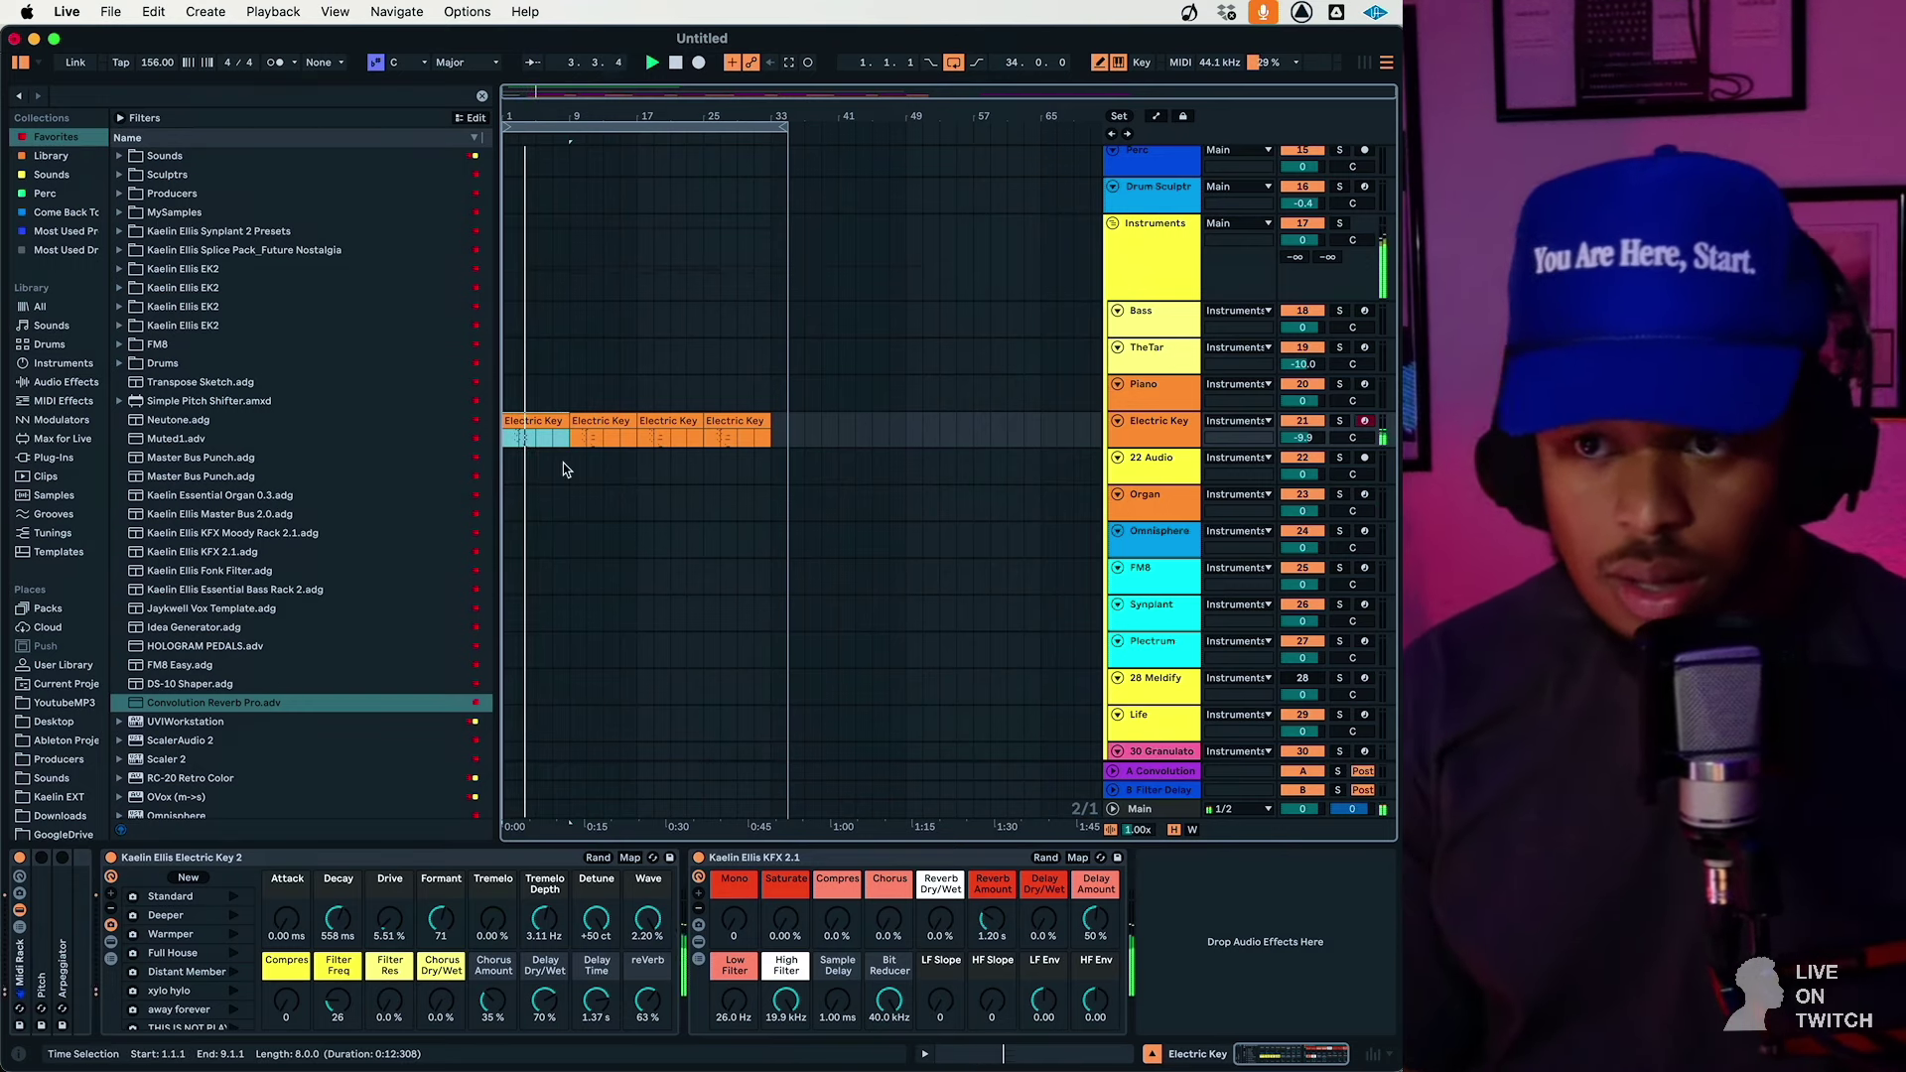
Duplicate the Vocal Recording track and clear the clip from the upper of the two tracks
{"action": "scroll", "coordinate": [993, 475], "scroll_direction": "up", "scroll_amount": 5}
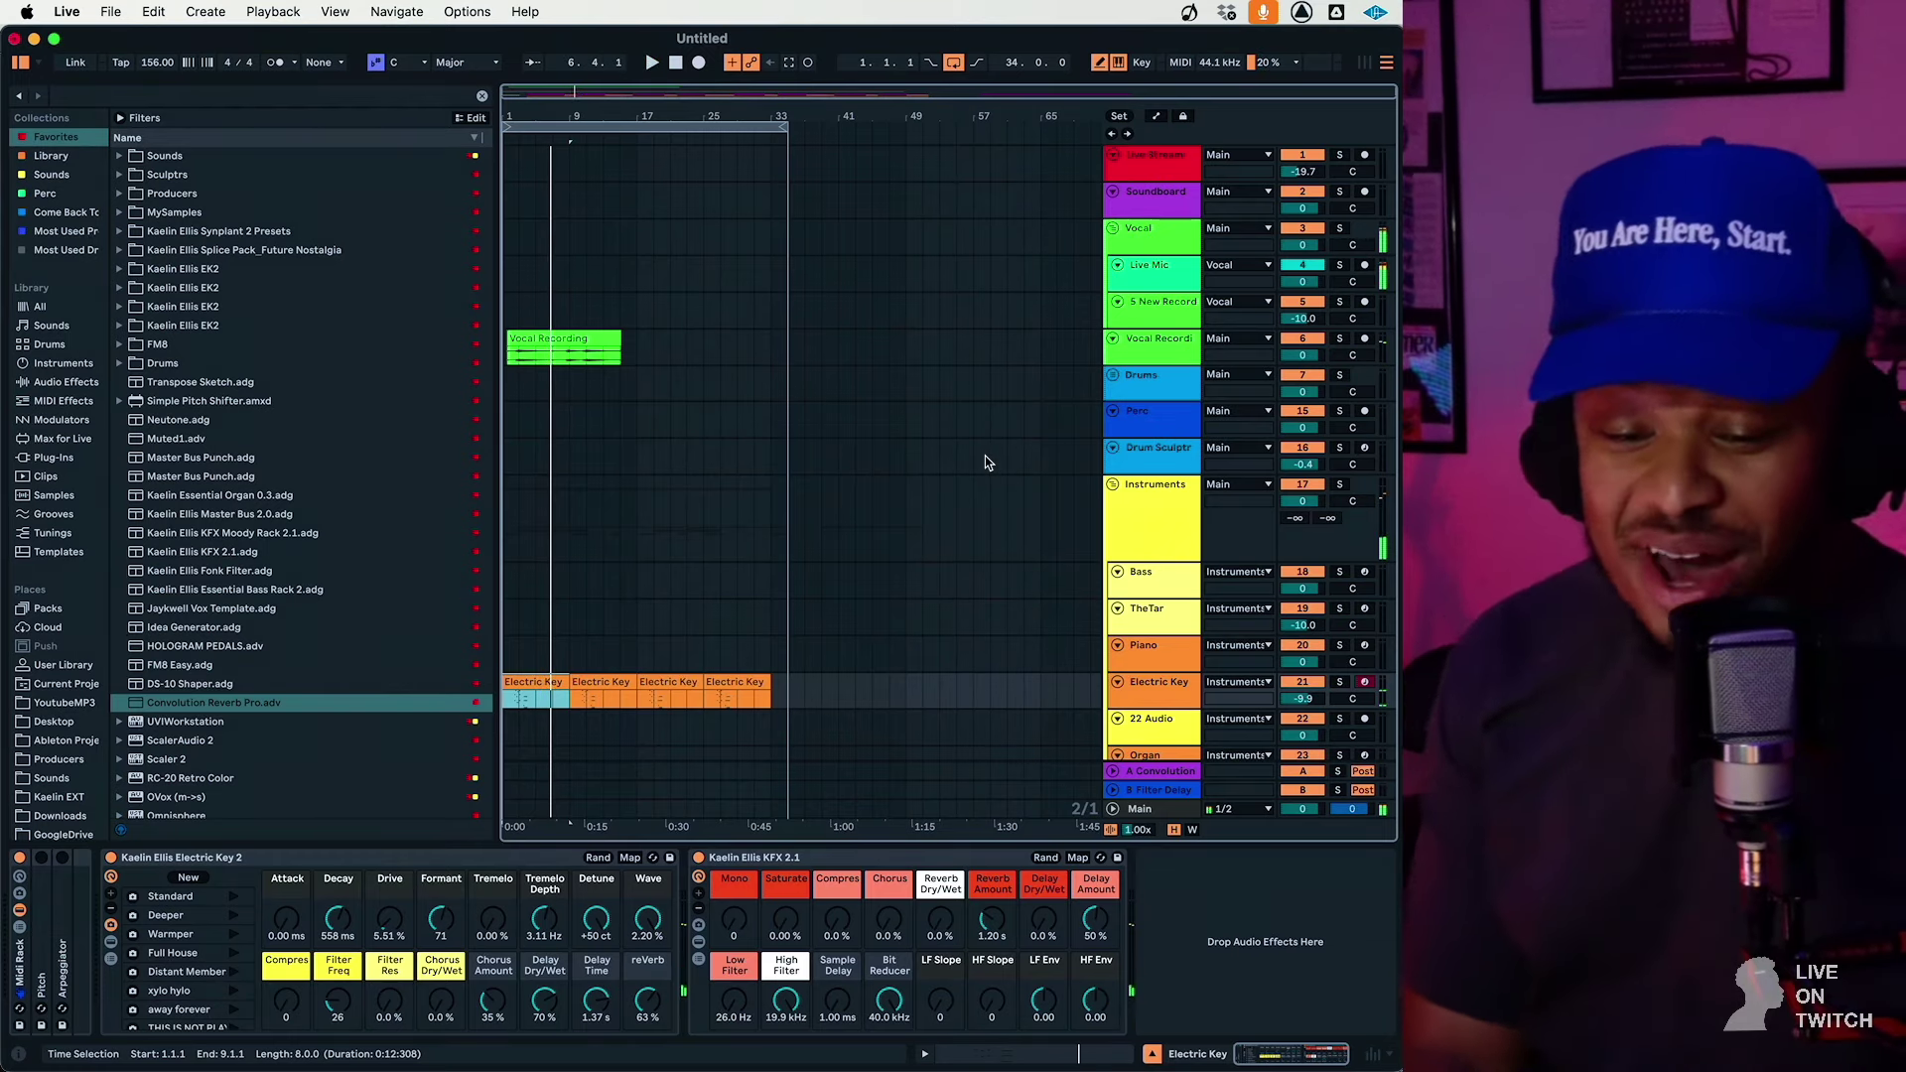
{"action": "left_click", "coordinate": [1155, 357]}
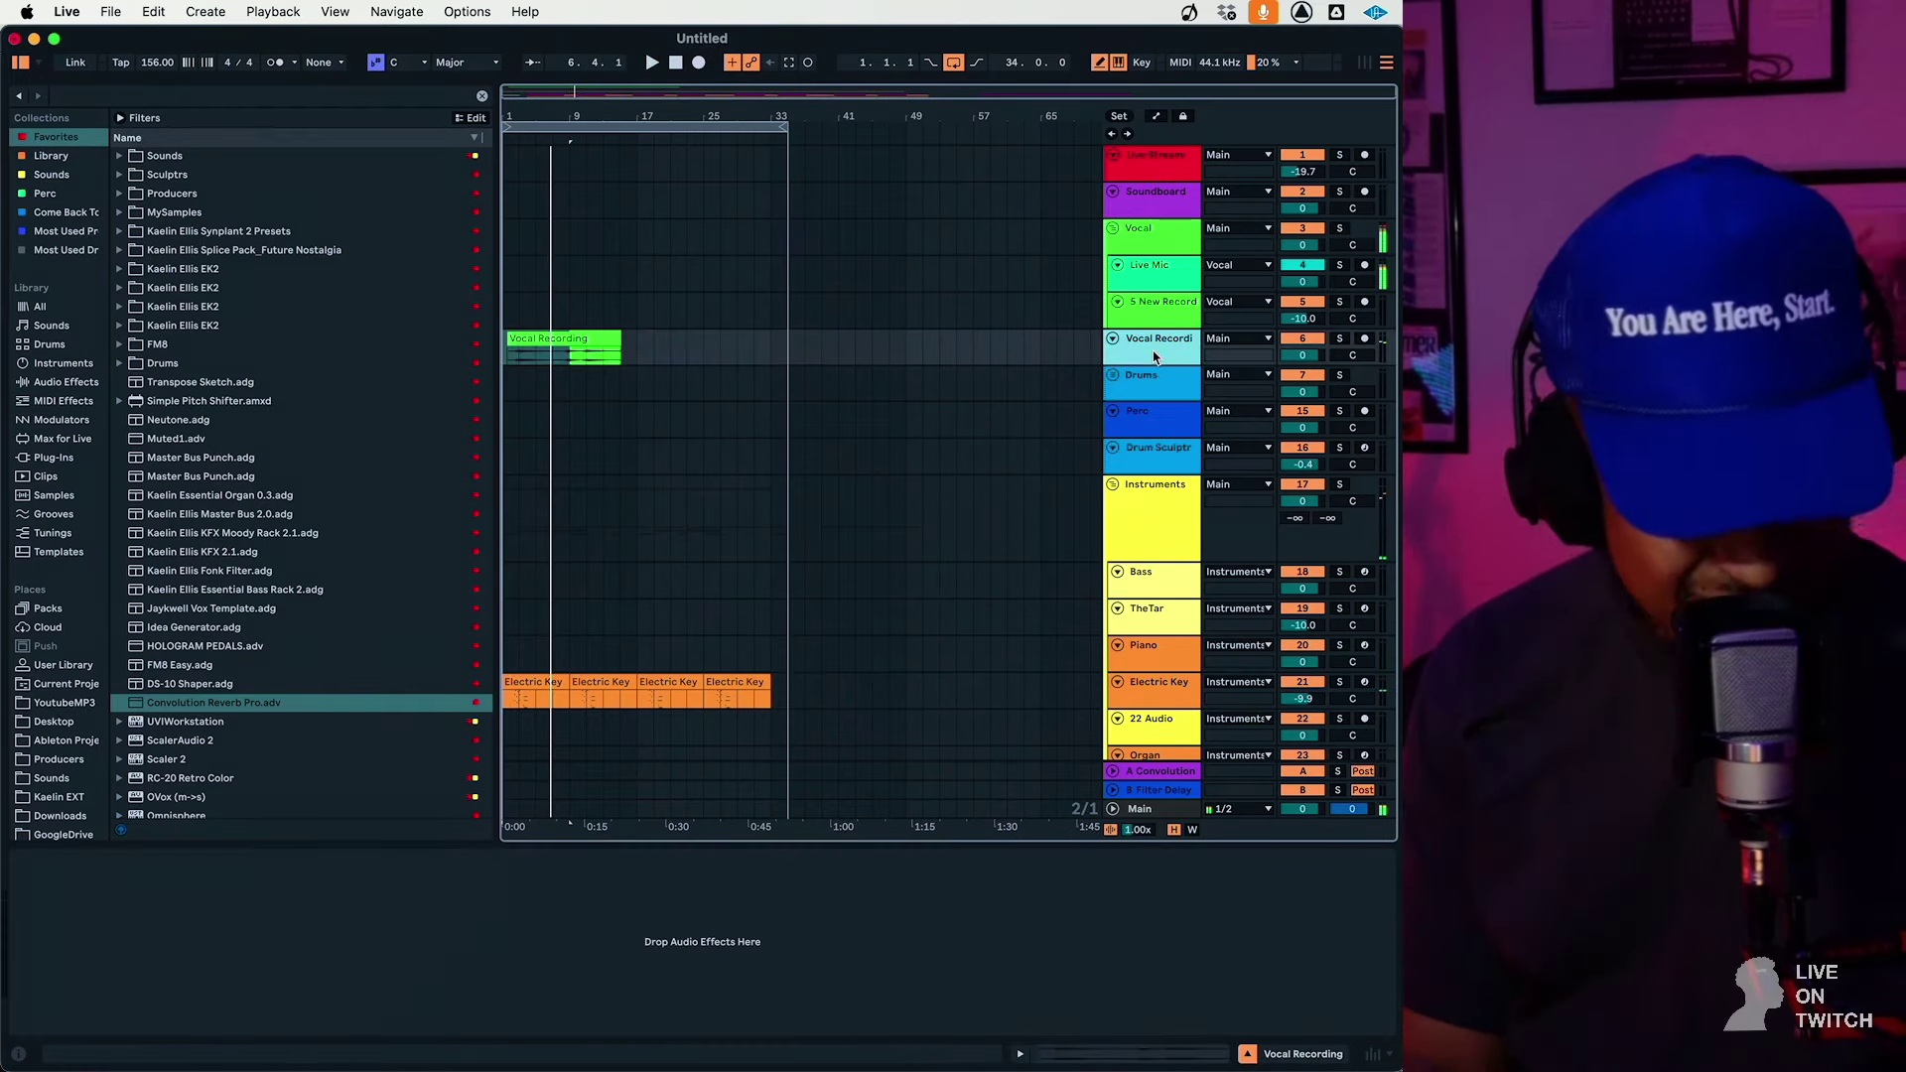
{"action": "key", "text": "super+d"}
{"action": "left_click_drag", "start_coordinate": [800, 359], "coordinate": [284, 352]}
{"action": "key", "text": "Delete"}
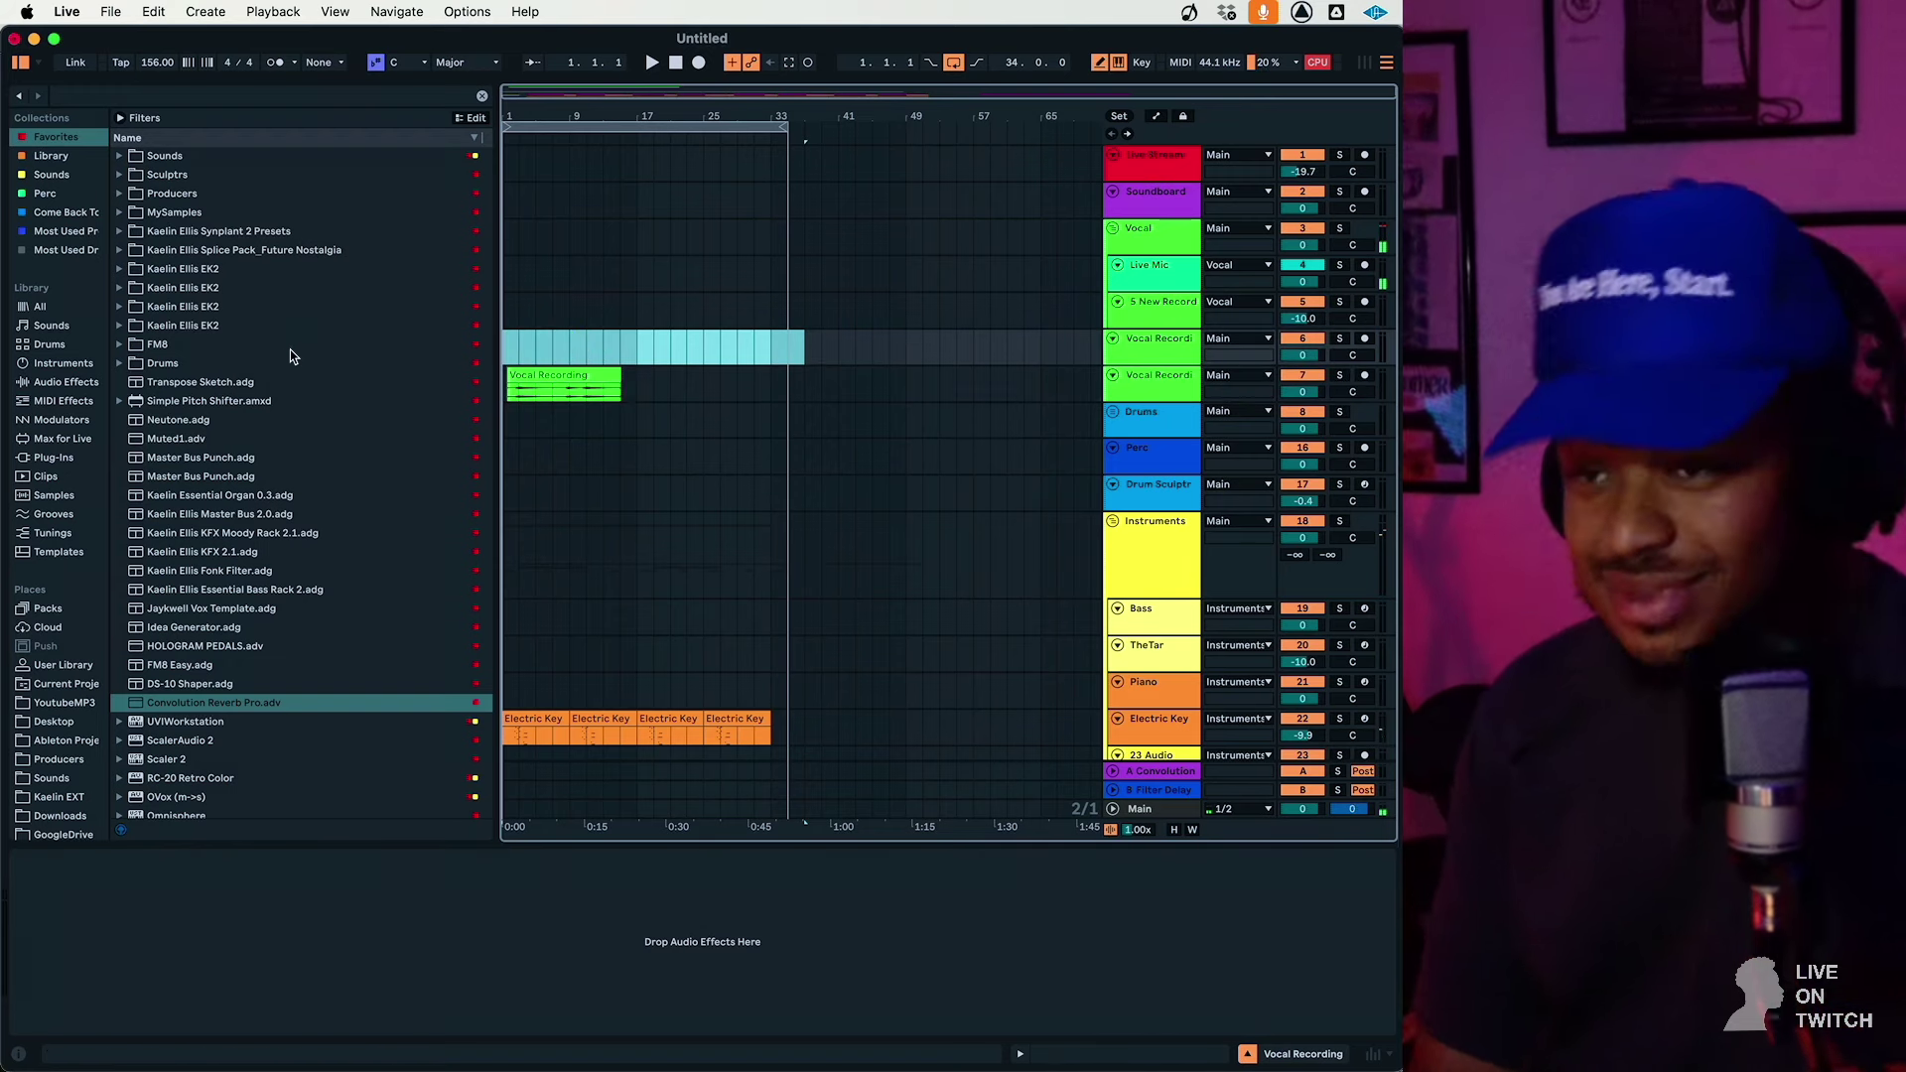
Arm the emptied Vocal Recording track, record a new take from bar 1 to about bar 11, and play it back
{"action": "left_click", "coordinate": [1364, 340]}
{"action": "key", "text": "F9"}
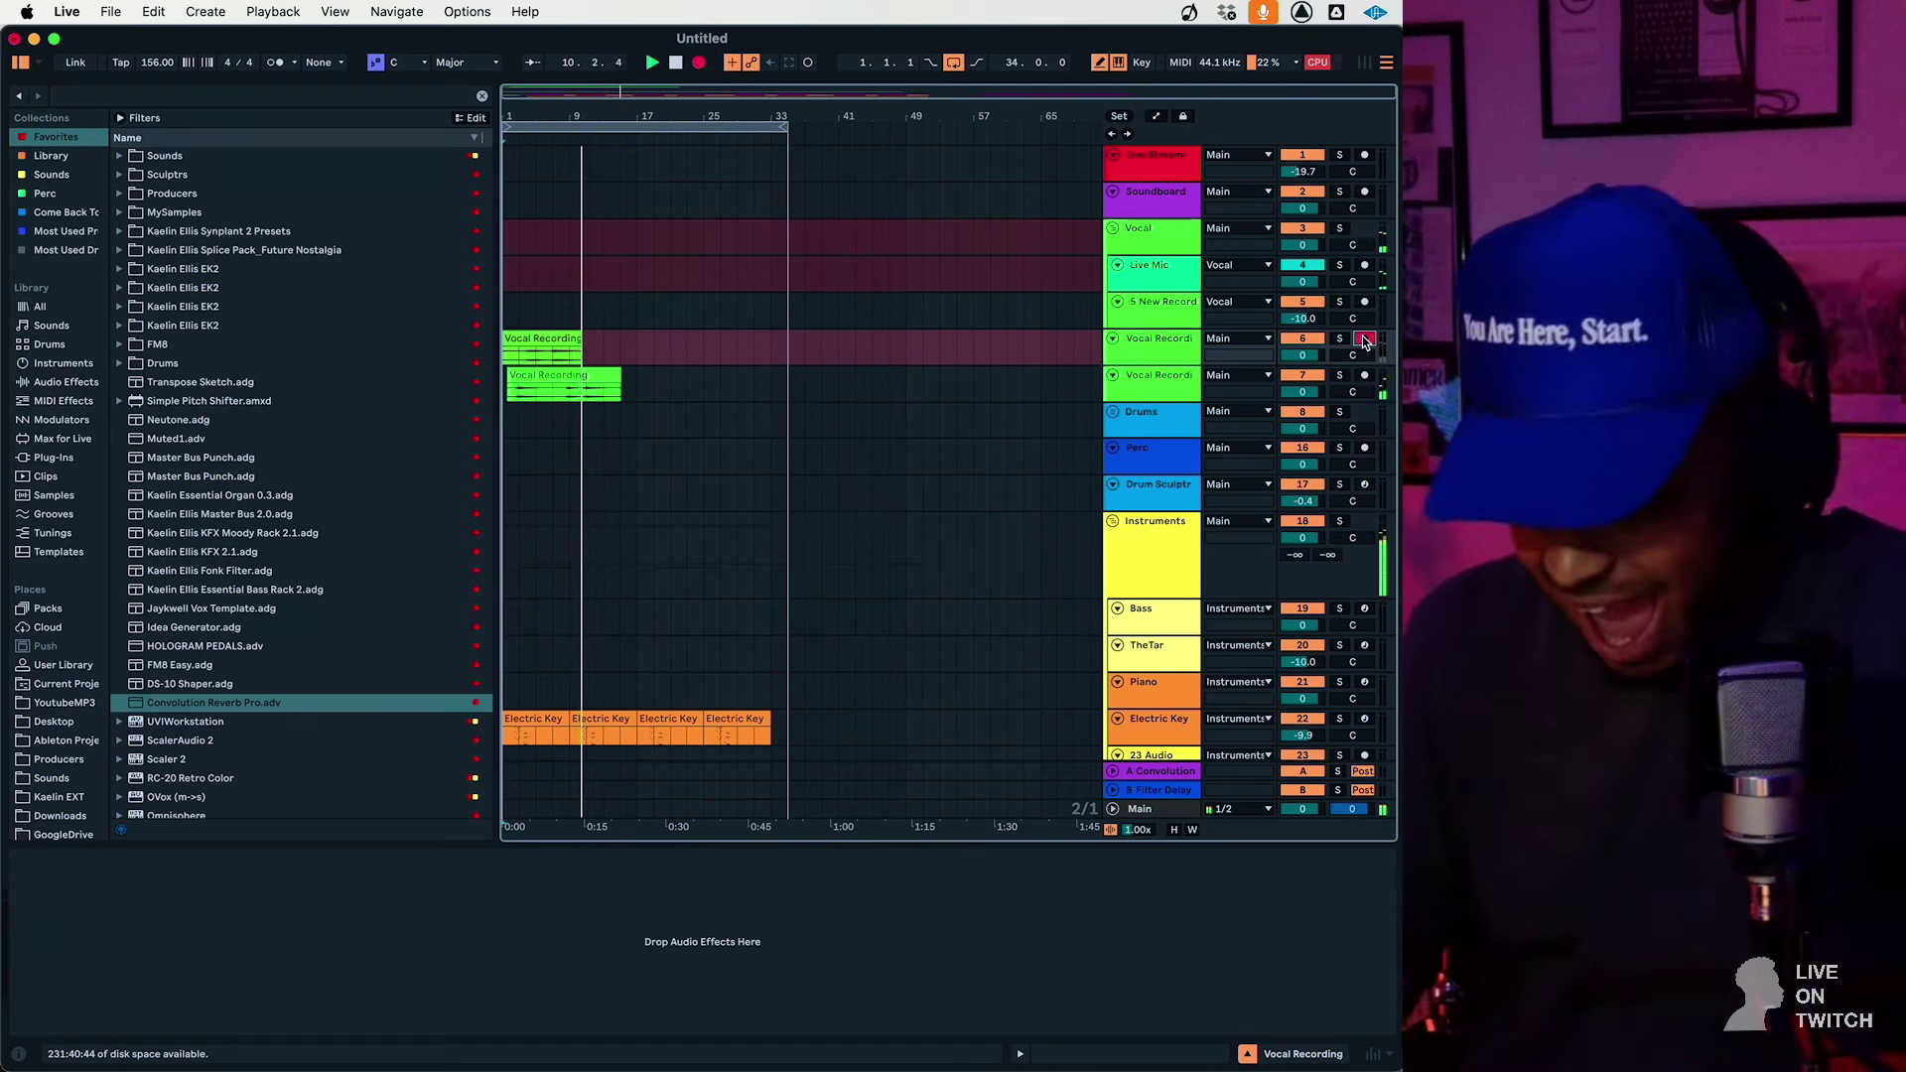
{"action": "key", "text": "F9"}
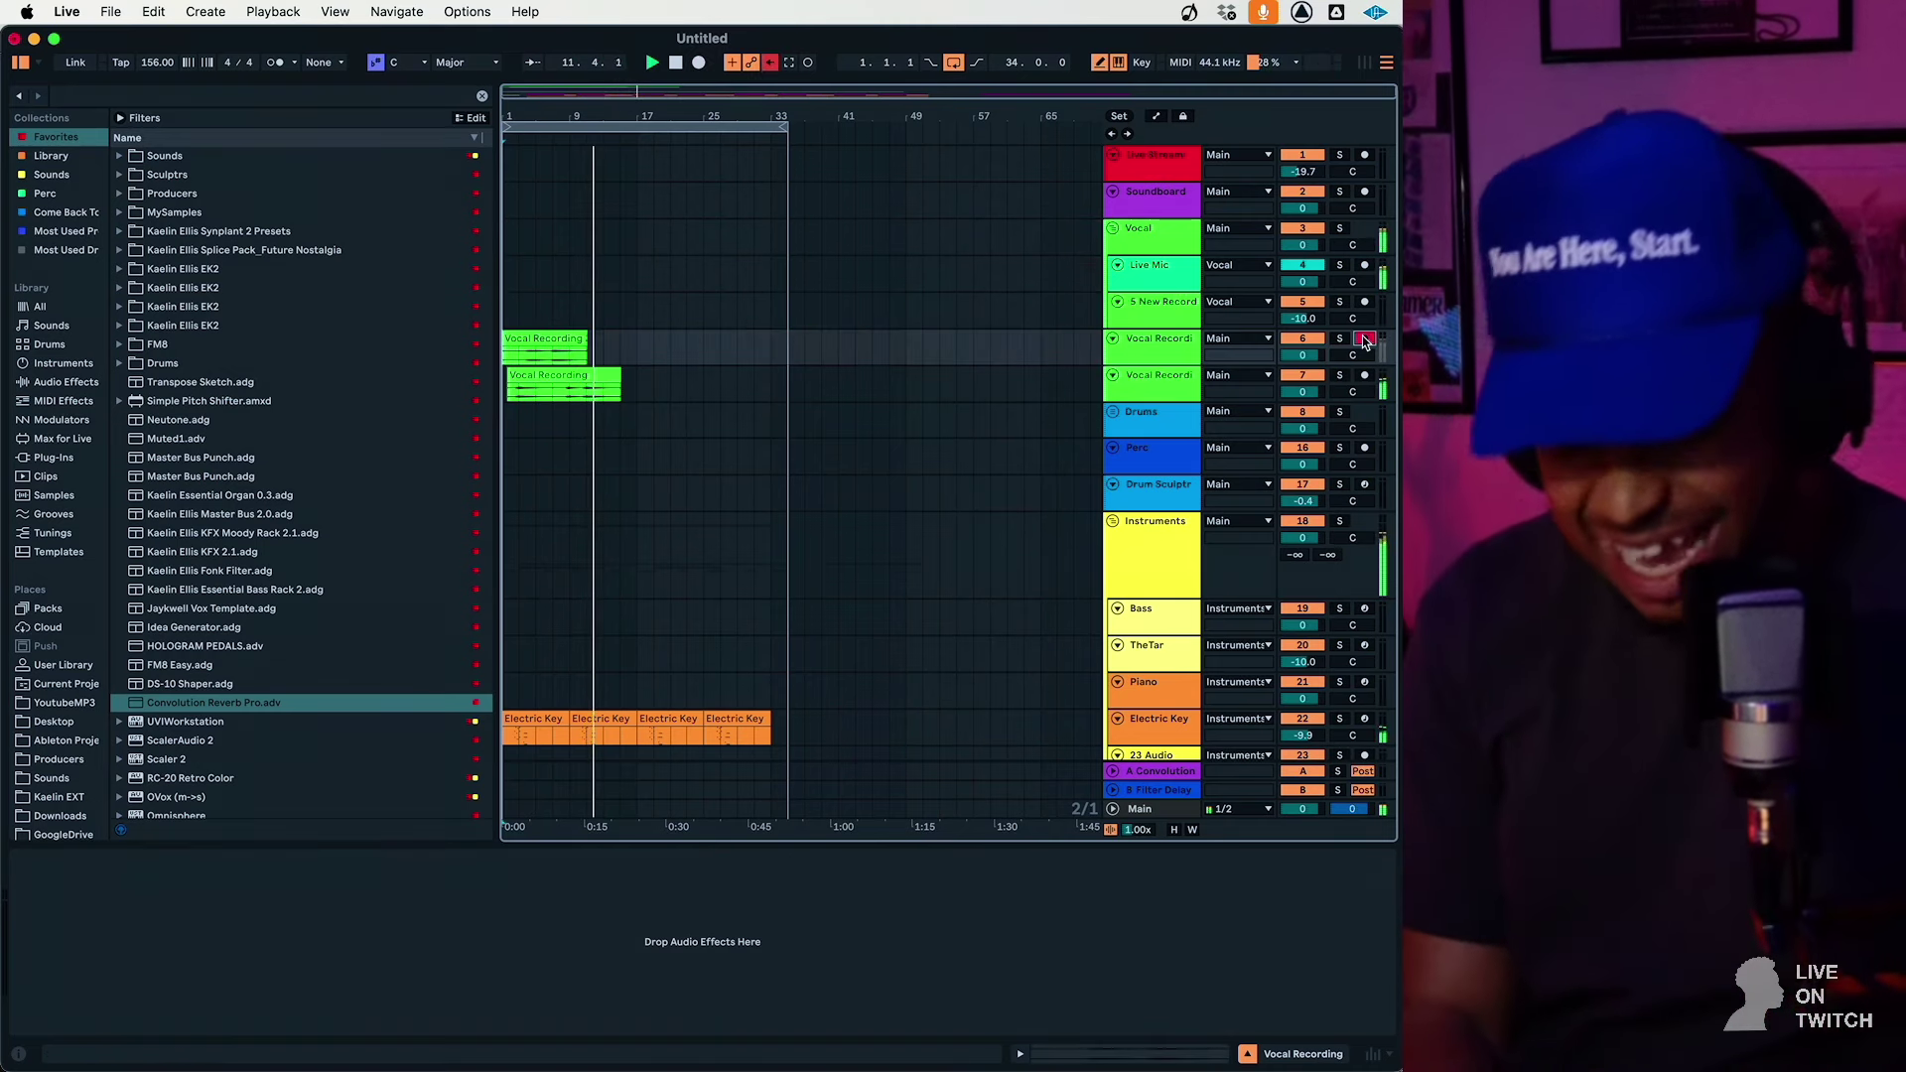
{"action": "key", "text": "space"}
{"action": "key", "text": "space"}
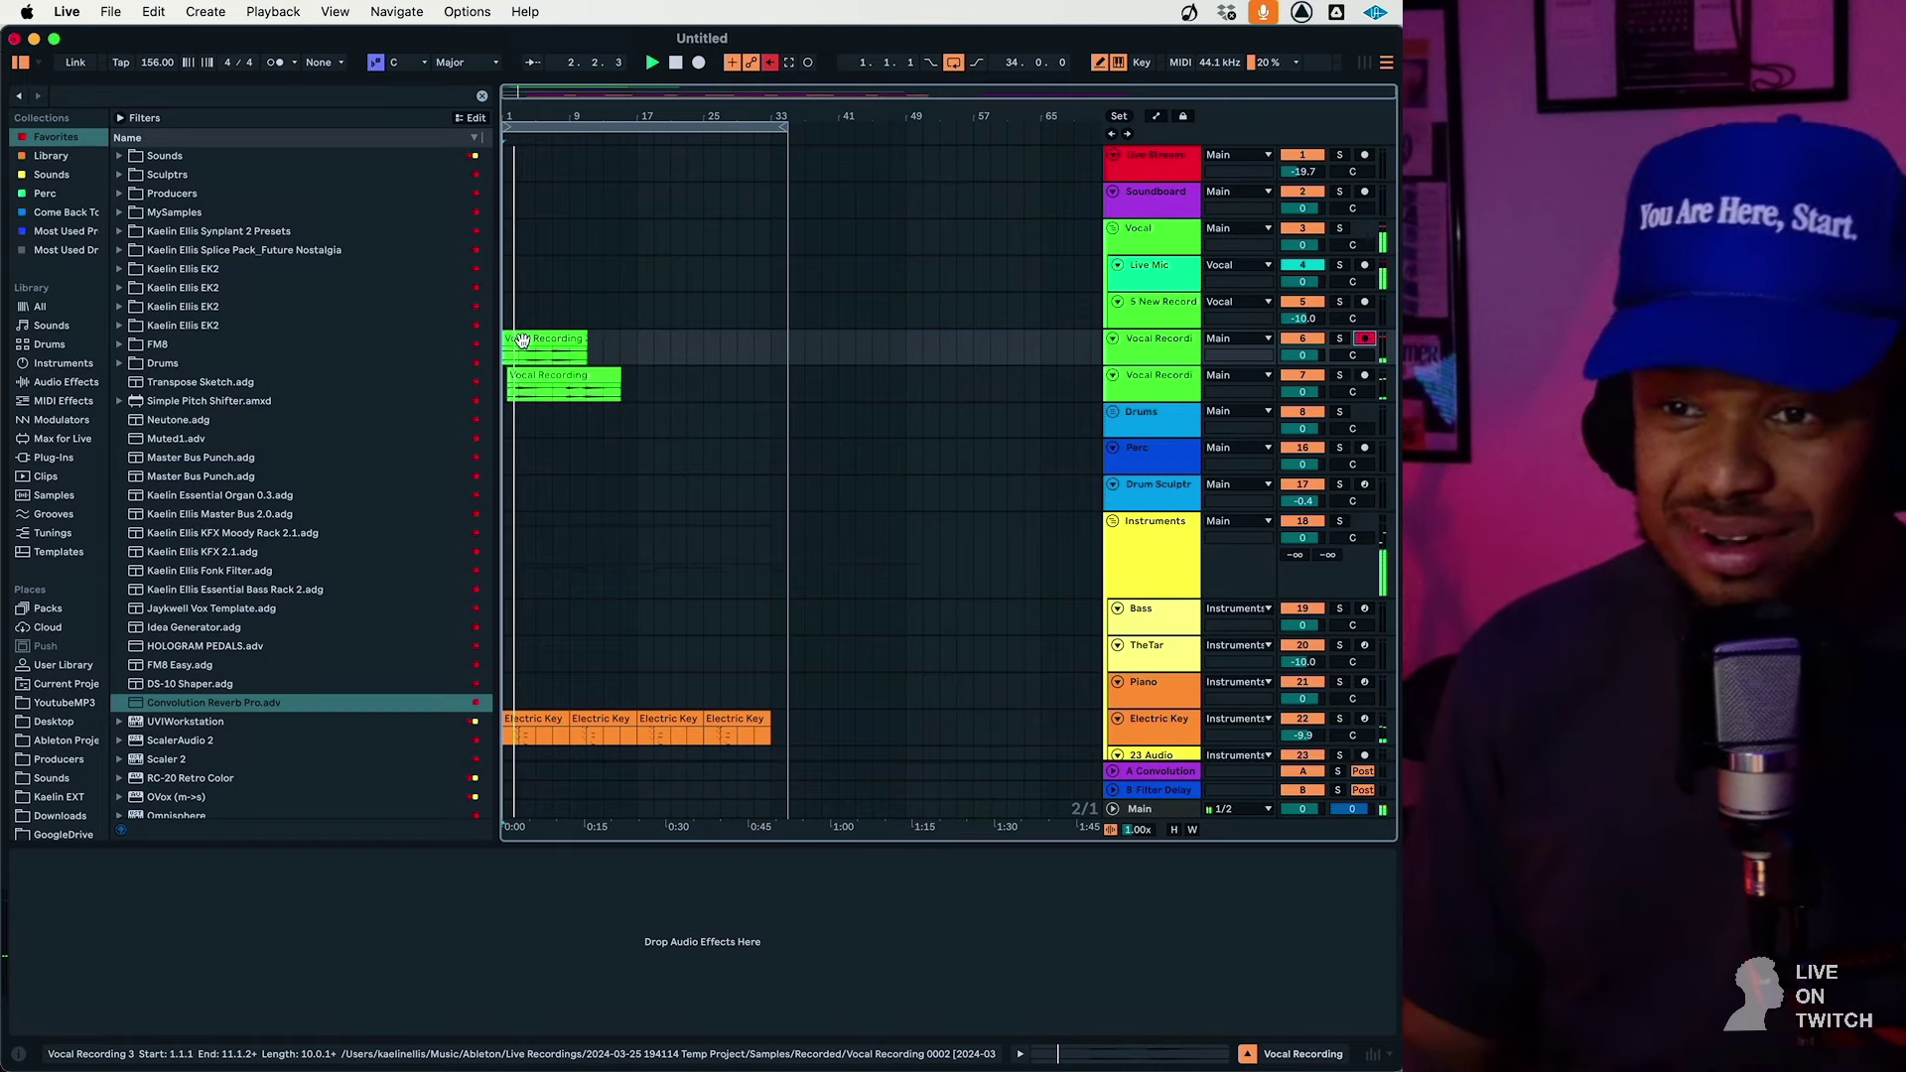
Check the new vocal take in solo and lower its track volume to -3.5 dB
{"action": "left_click_drag", "start_coordinate": [524, 87], "coordinate": [518, 181]}
{"action": "left_click_drag", "start_coordinate": [1305, 354], "coordinate": [1305, 366]}
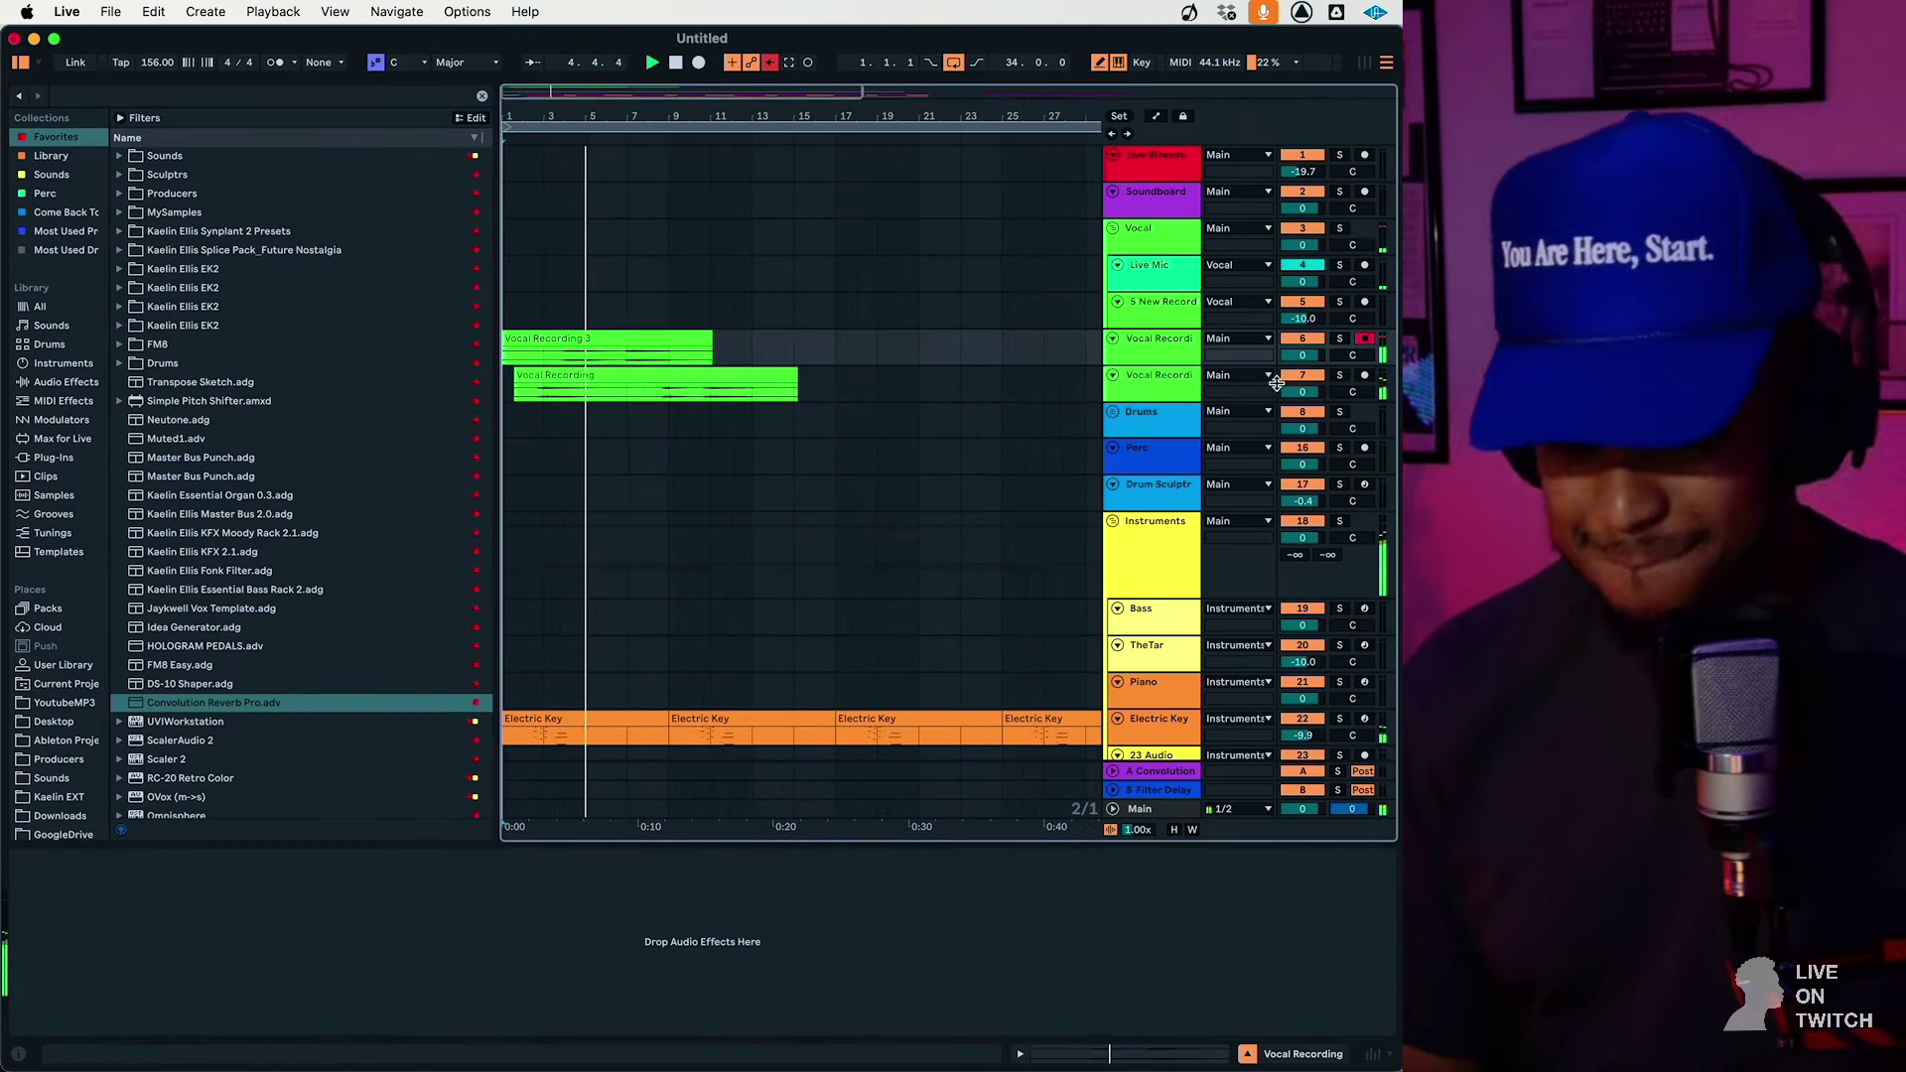
{"action": "left_click", "coordinate": [1338, 340]}
{"action": "left_click", "coordinate": [1338, 340]}
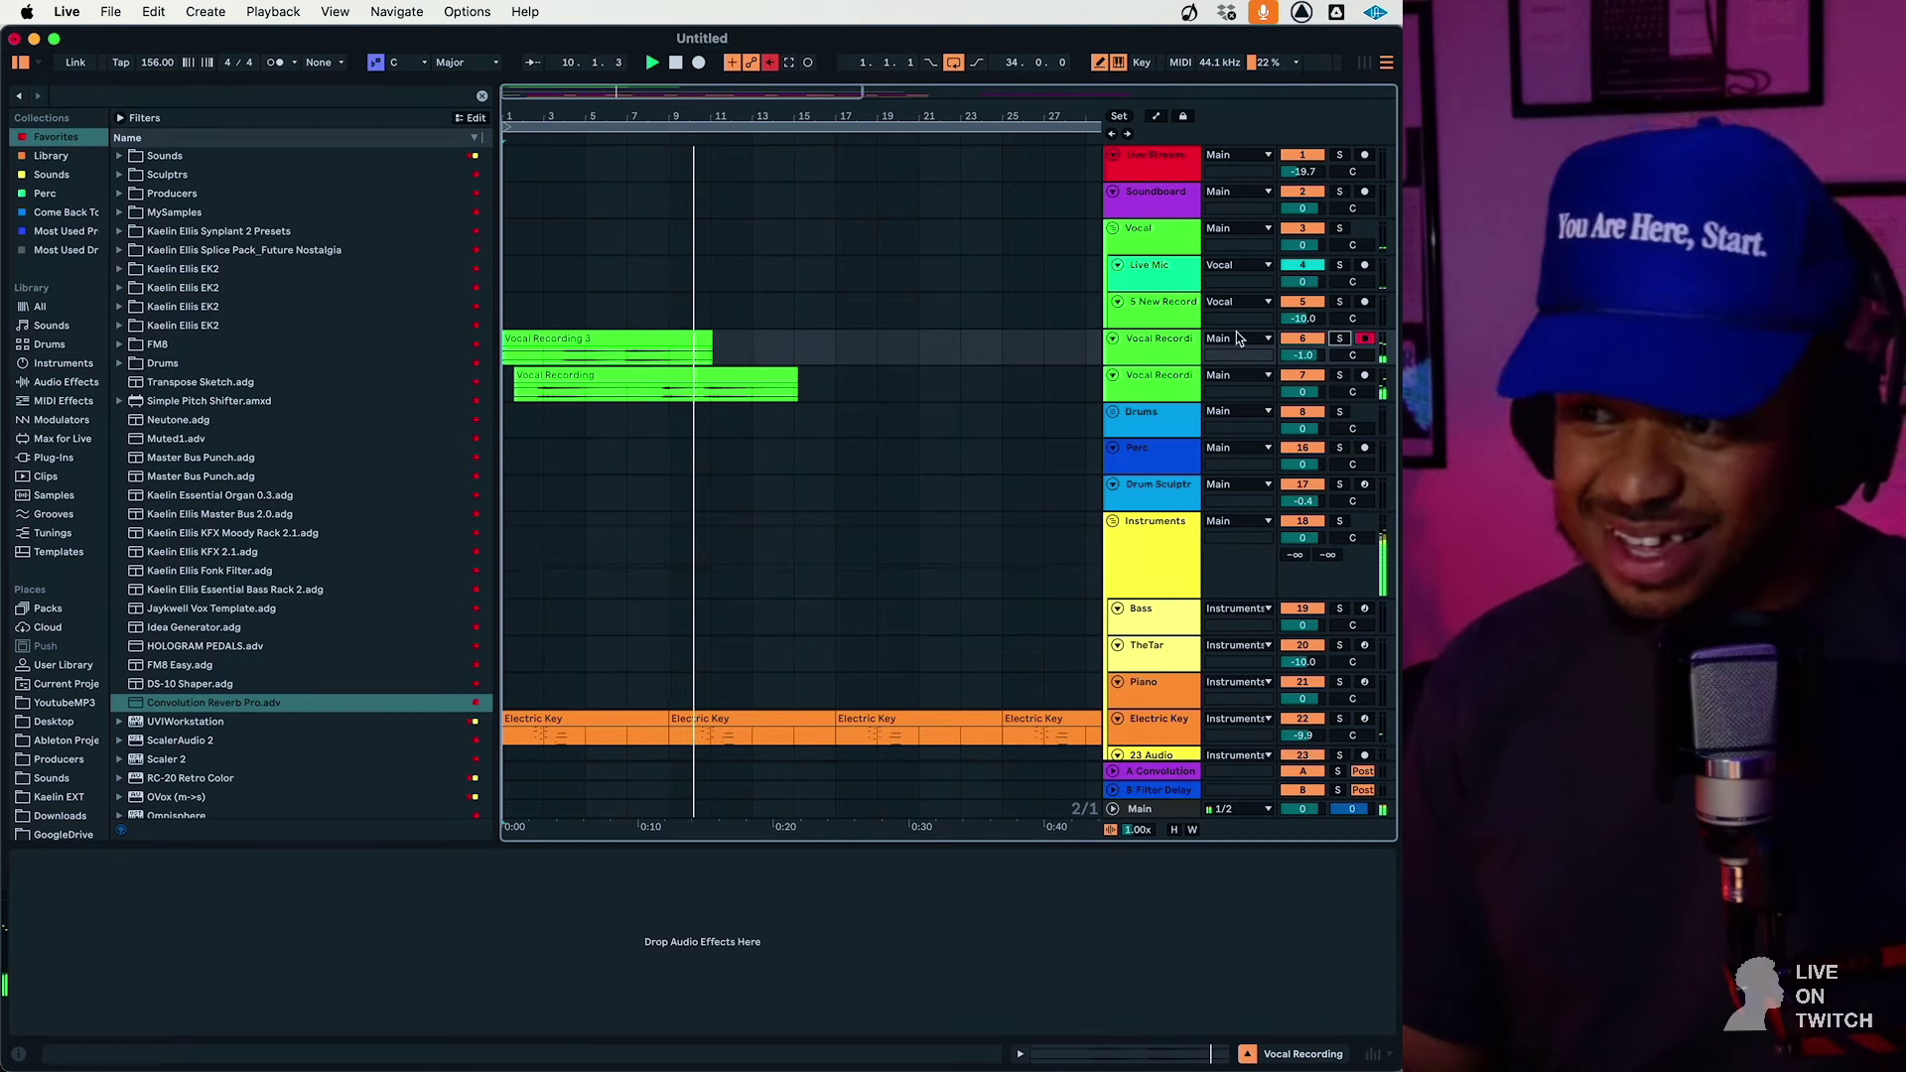
{"action": "left_click_drag", "start_coordinate": [1304, 355], "coordinate": [1304, 377]}
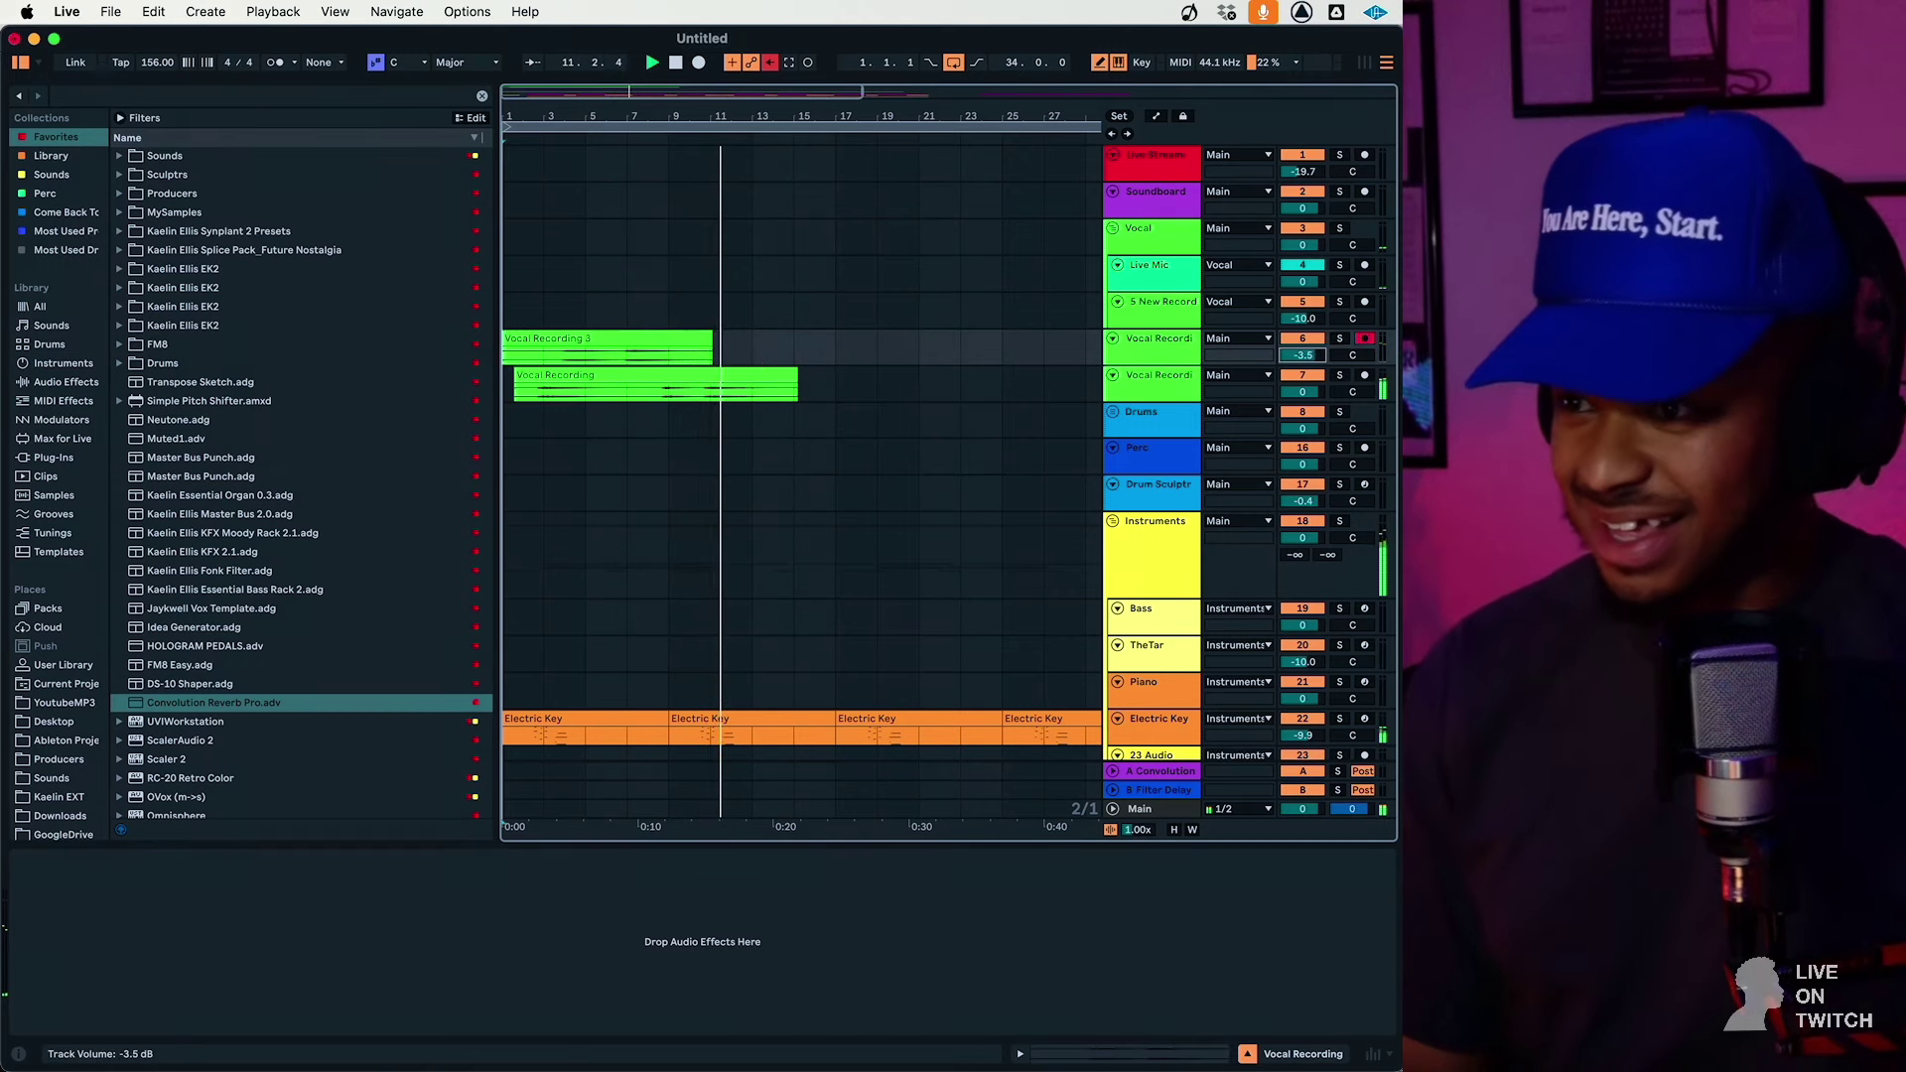
Duplicate bars 3 to 11 of the new vocal take to bar 11 and lower its track volume to -6.4 dB
{"action": "left_click_drag", "start_coordinate": [542, 360], "coordinate": [704, 364]}
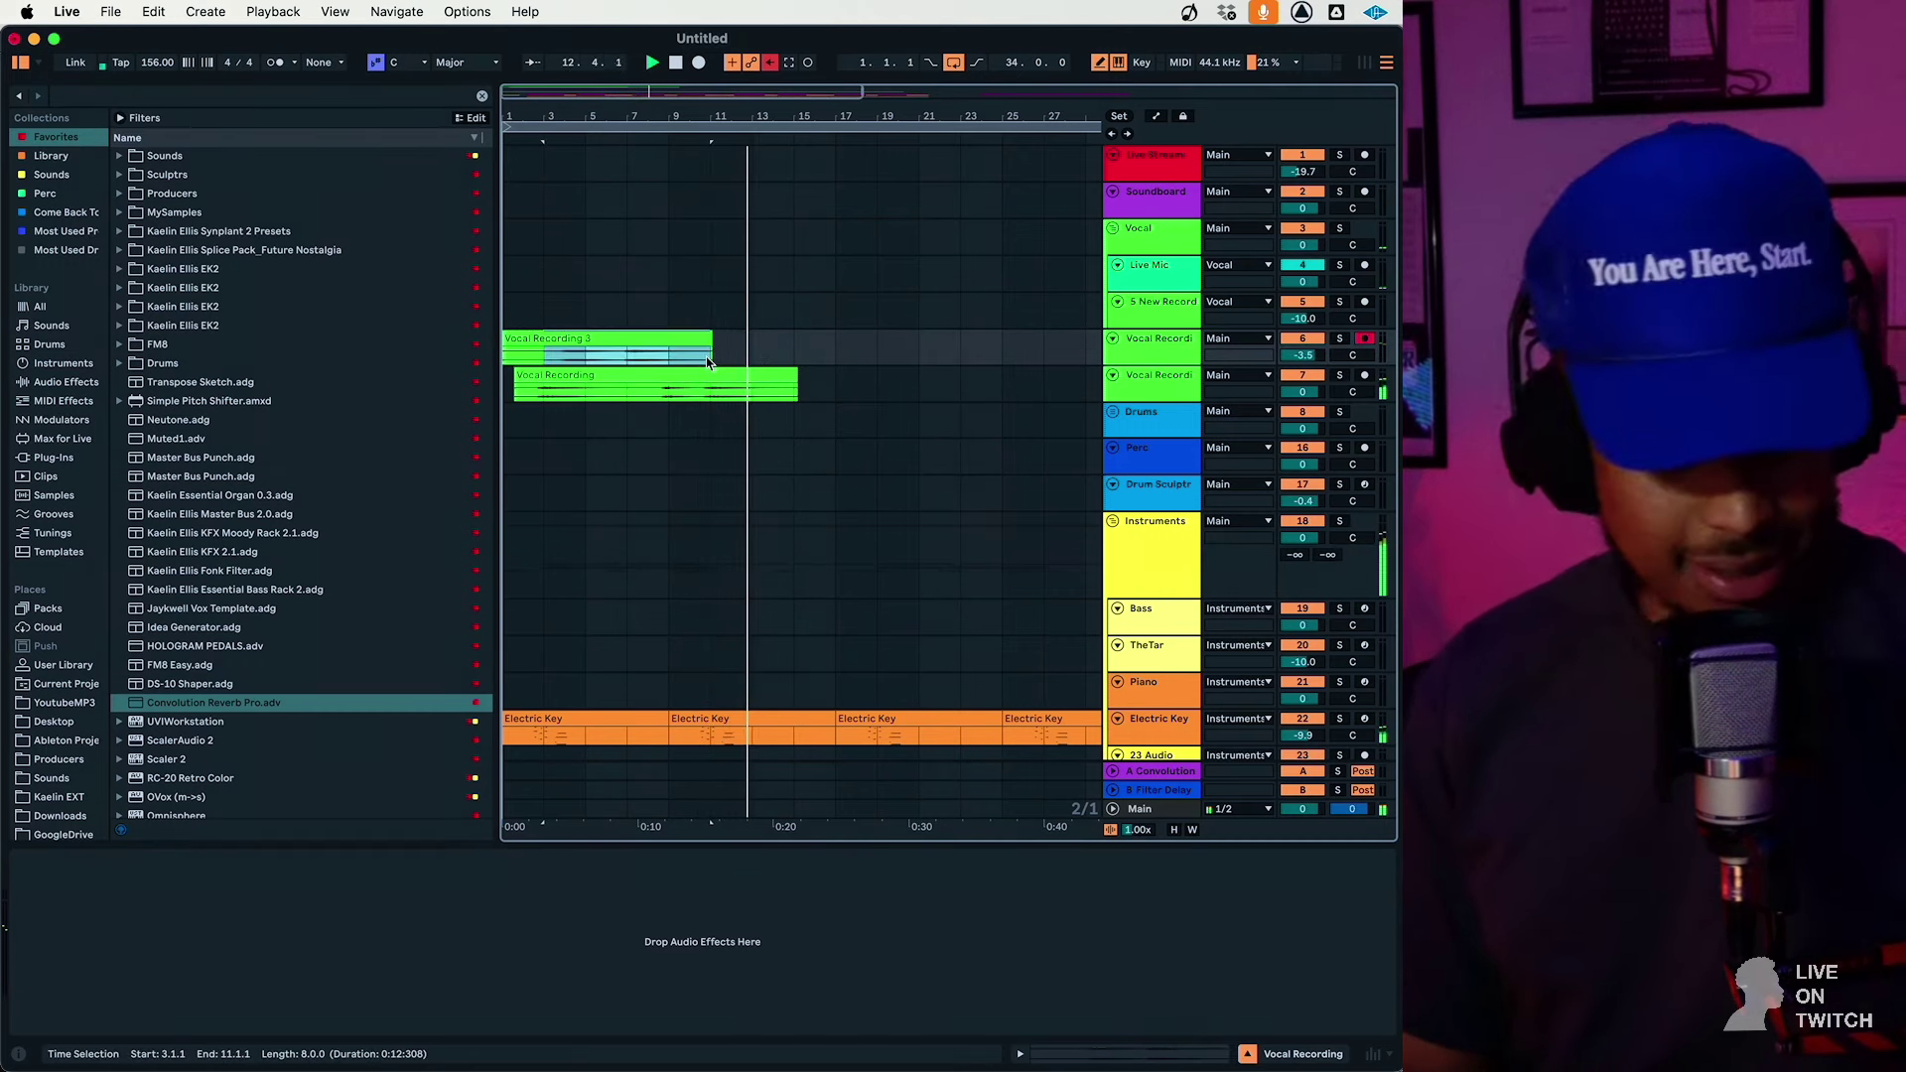
{"action": "key", "text": "super+d"}
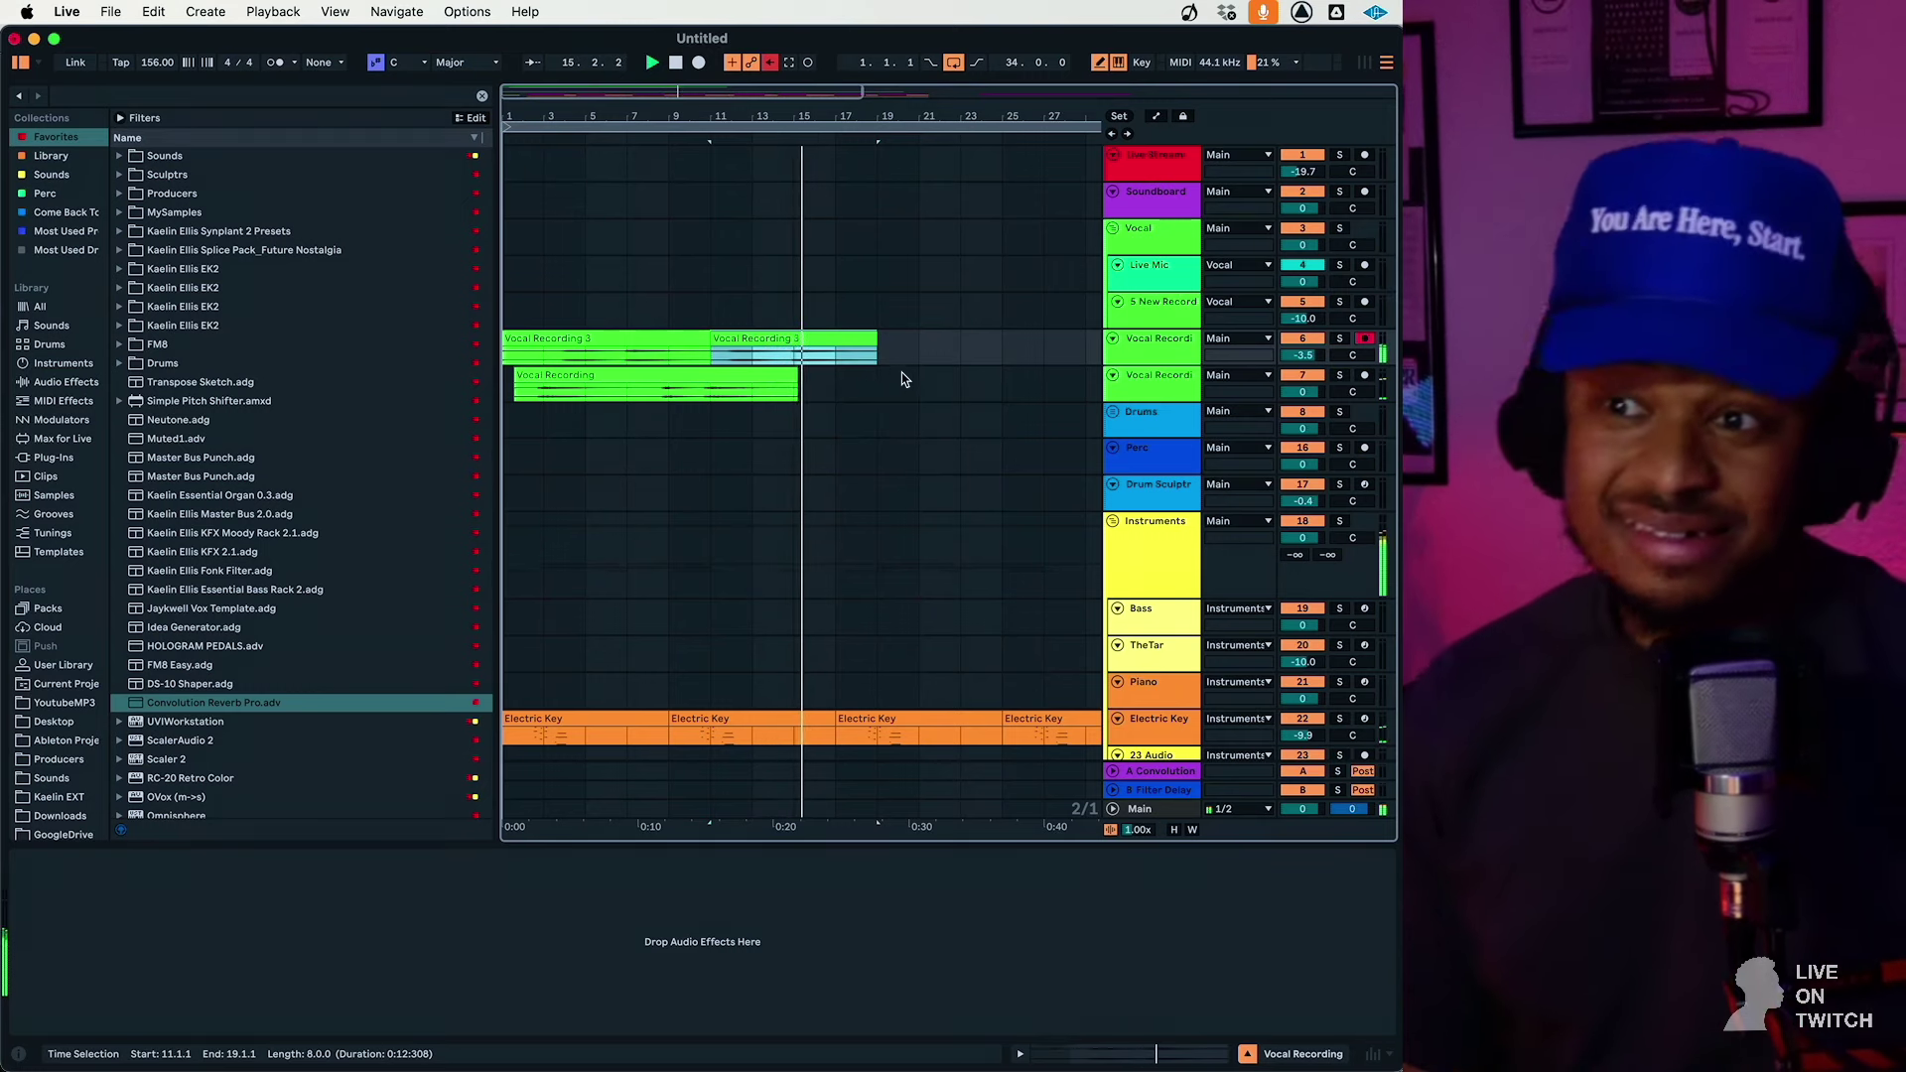
{"action": "mouse_move", "coordinate": [1302, 354]}
{"action": "left_mouse_down"}
{"action": "mouse_move", "coordinate": [1302, 371]}
{"action": "mouse_move", "coordinate": [1302, 352]}
{"action": "left_mouse_up"}
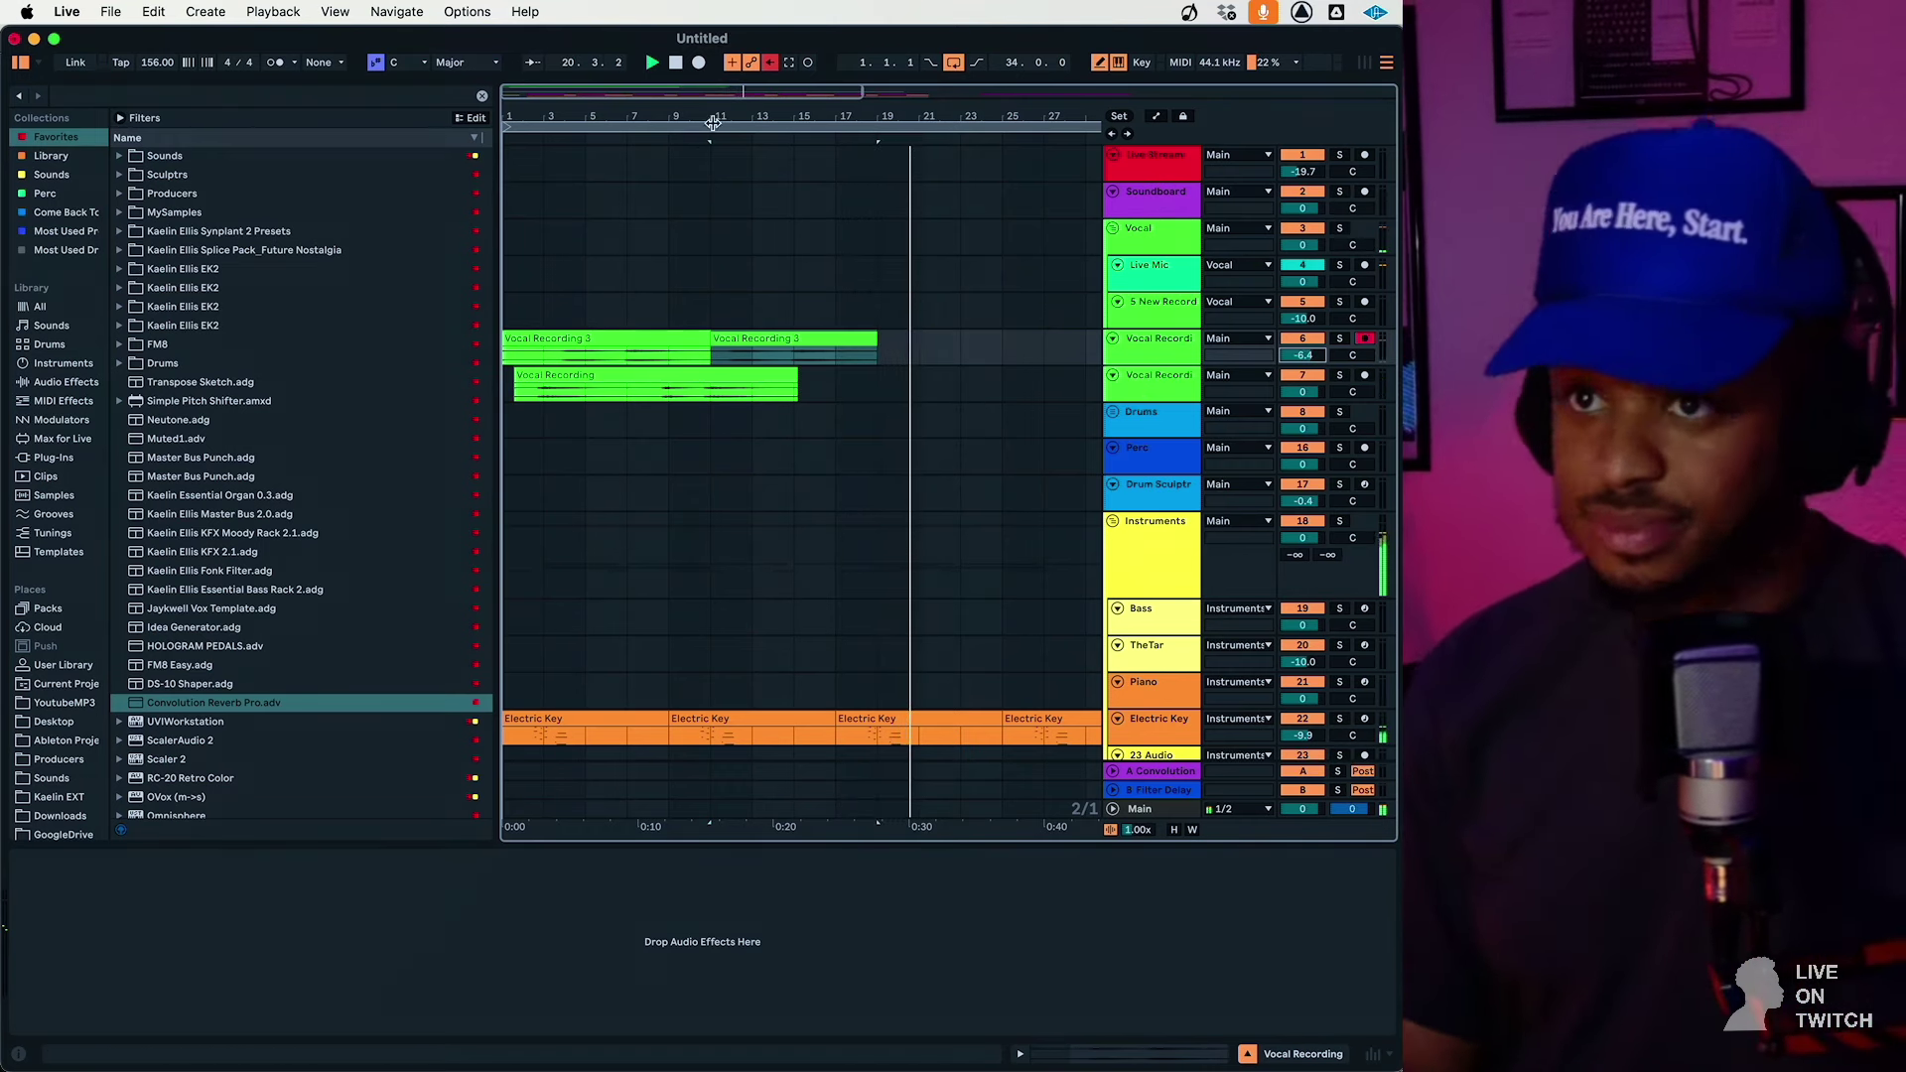
Show the Main track's Master Bus rack and review the full arrangement down to the sample and drum tracks
{"action": "left_click", "coordinate": [1182, 808]}
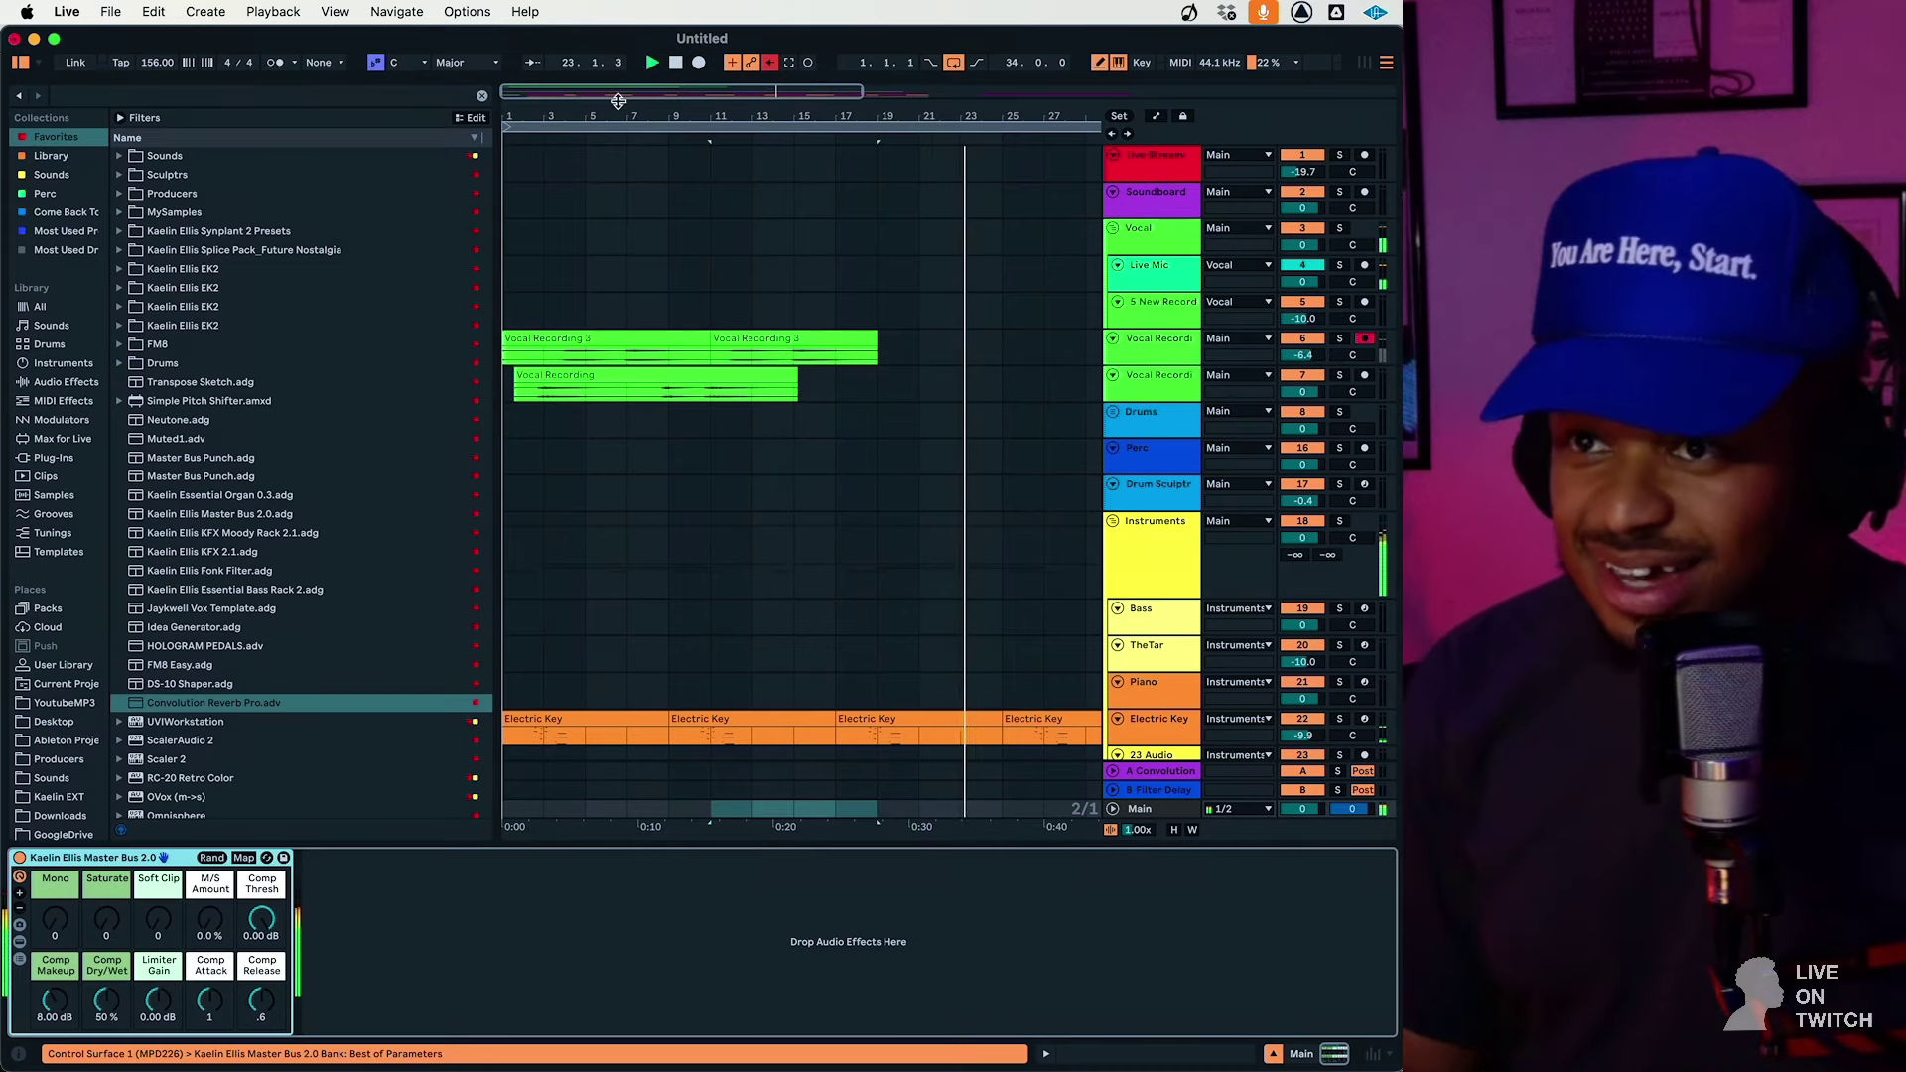
{"action": "left_click_drag", "start_coordinate": [615, 88], "coordinate": [615, 49]}
{"action": "scroll", "coordinate": [812, 308], "scroll_direction": "down", "scroll_amount": 10}
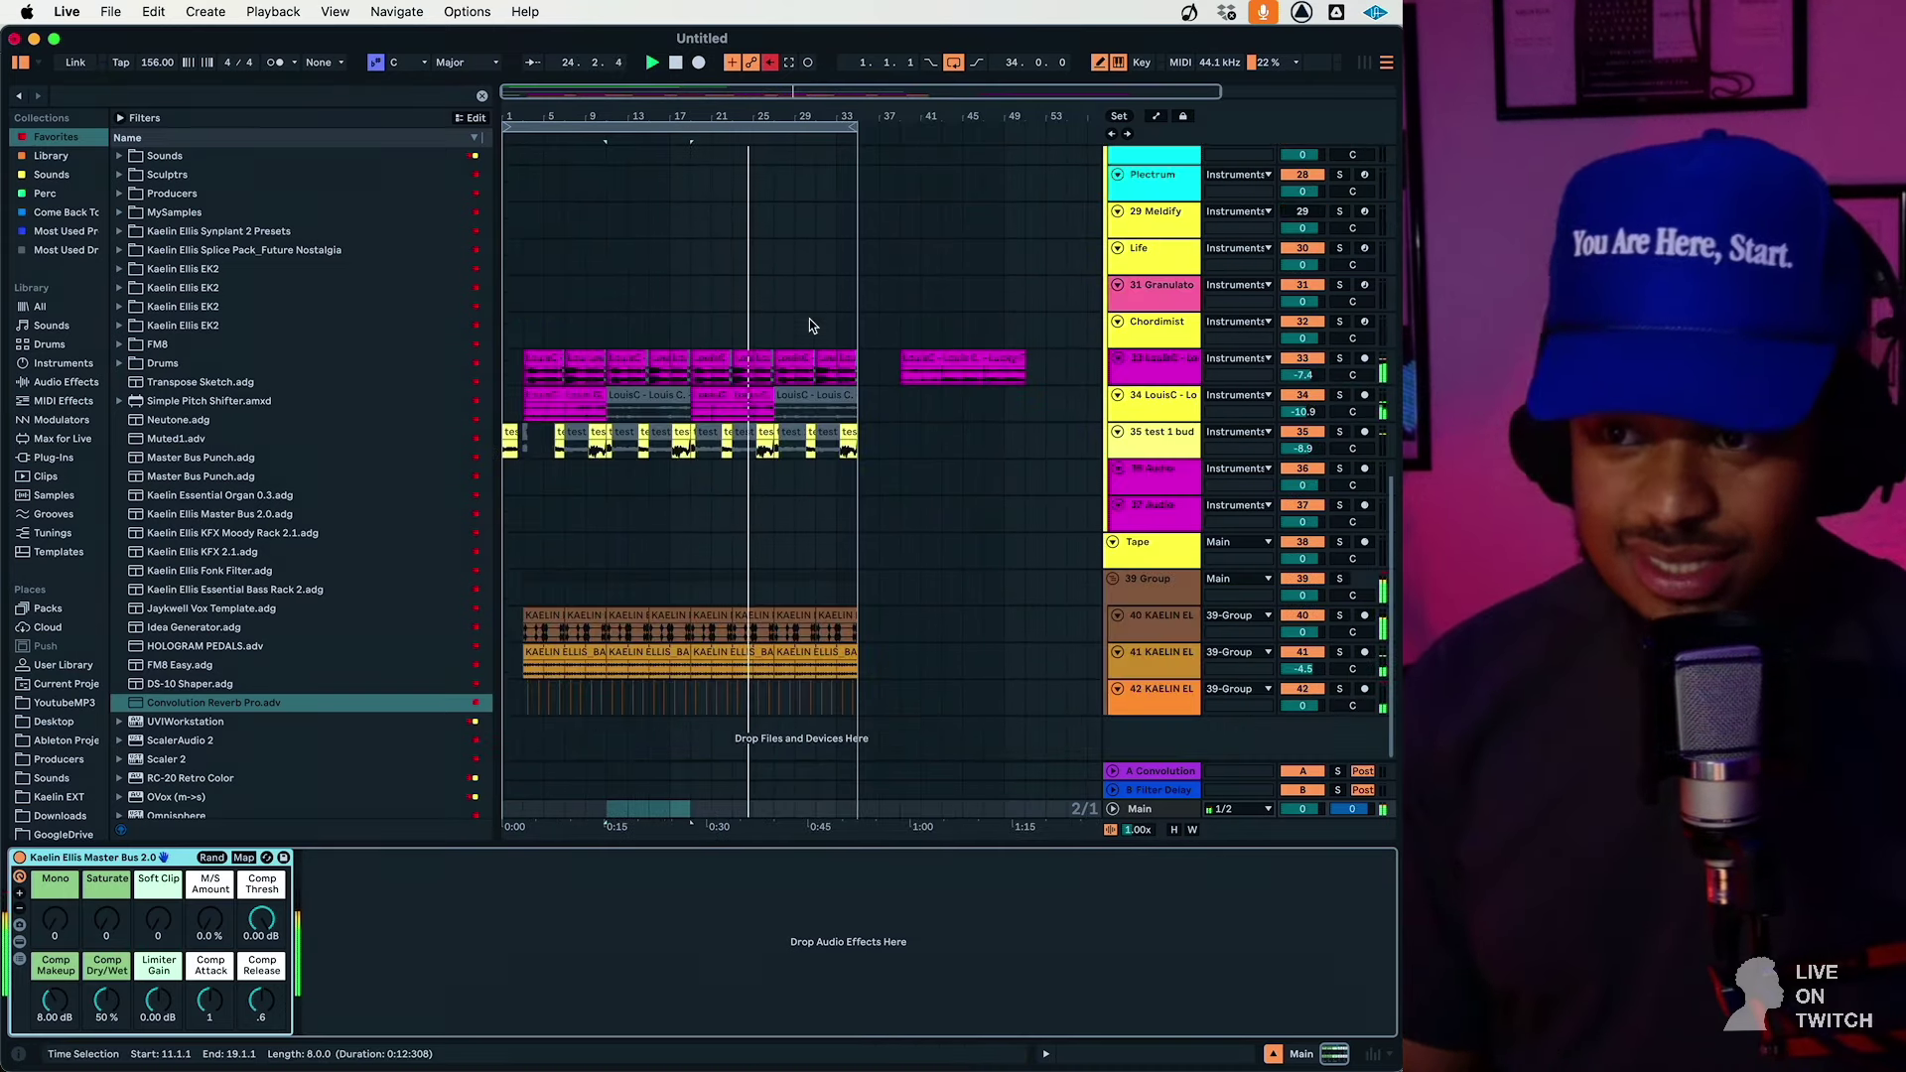